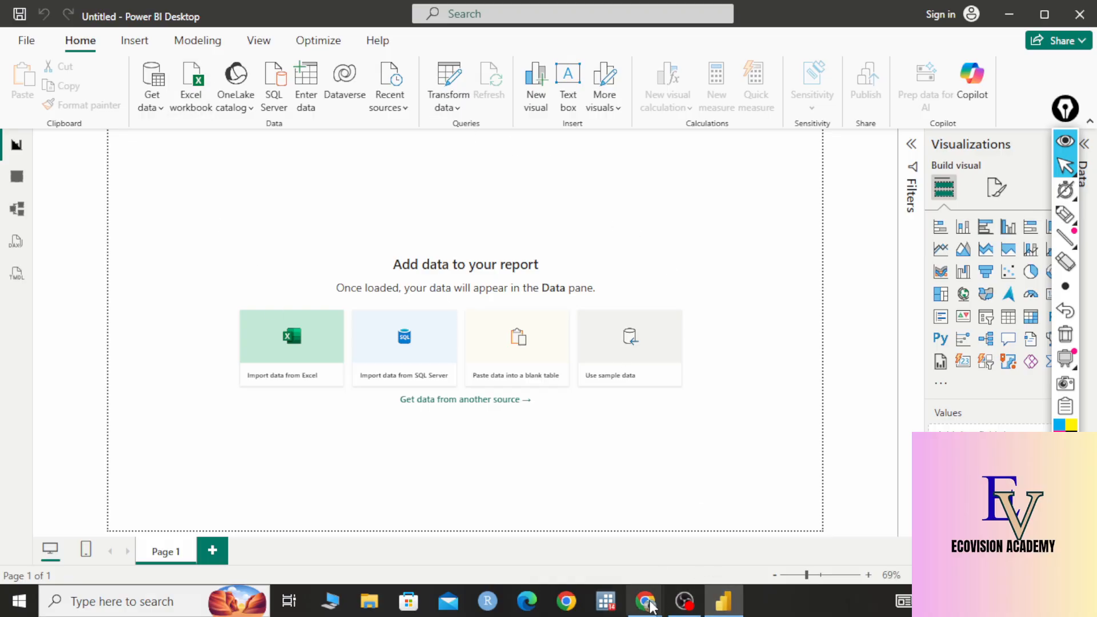
mouse_move(645, 601)
click(551, 534)
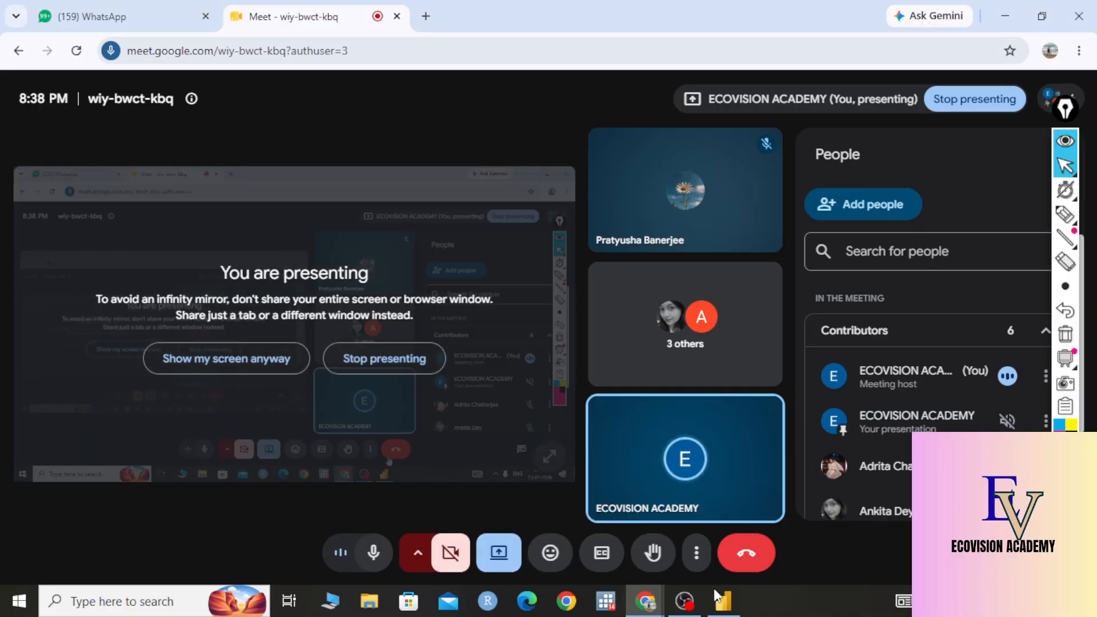
key(alt+Tab)
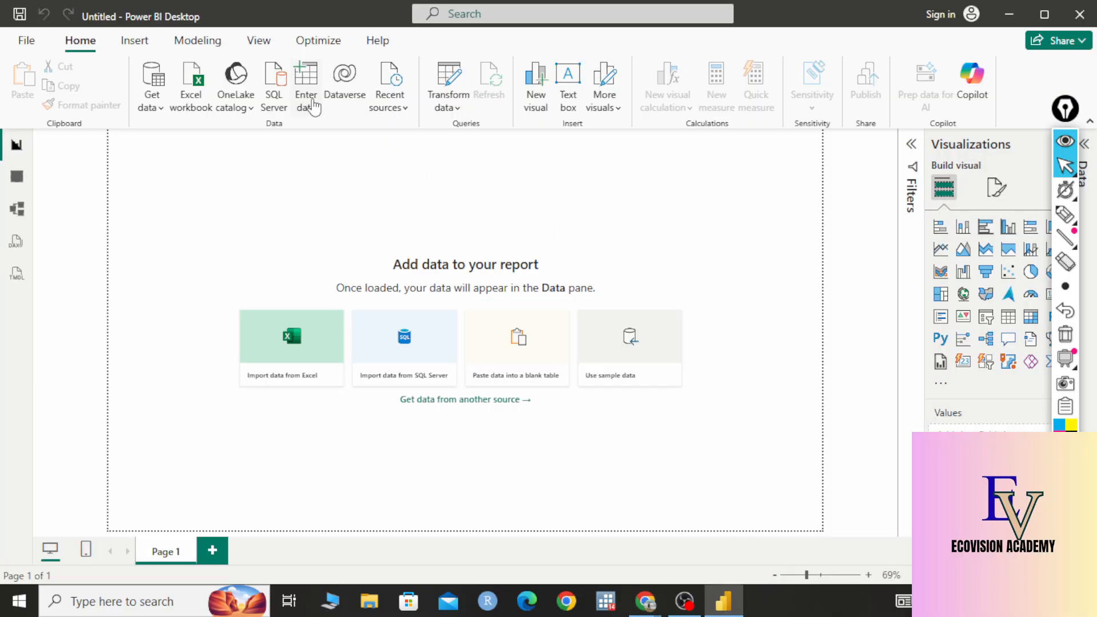
Import the PowerQueryDataset sheet from the Excel workbook Power BI (Transform Column Dataset).xlsx and load it into the report
click(150, 102)
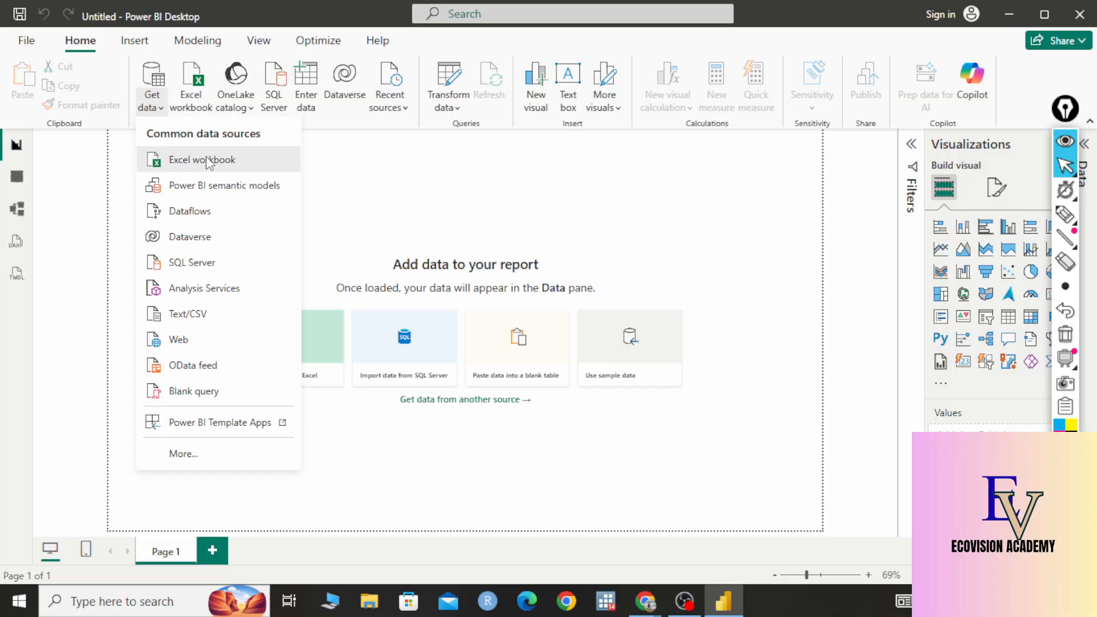
click(206, 156)
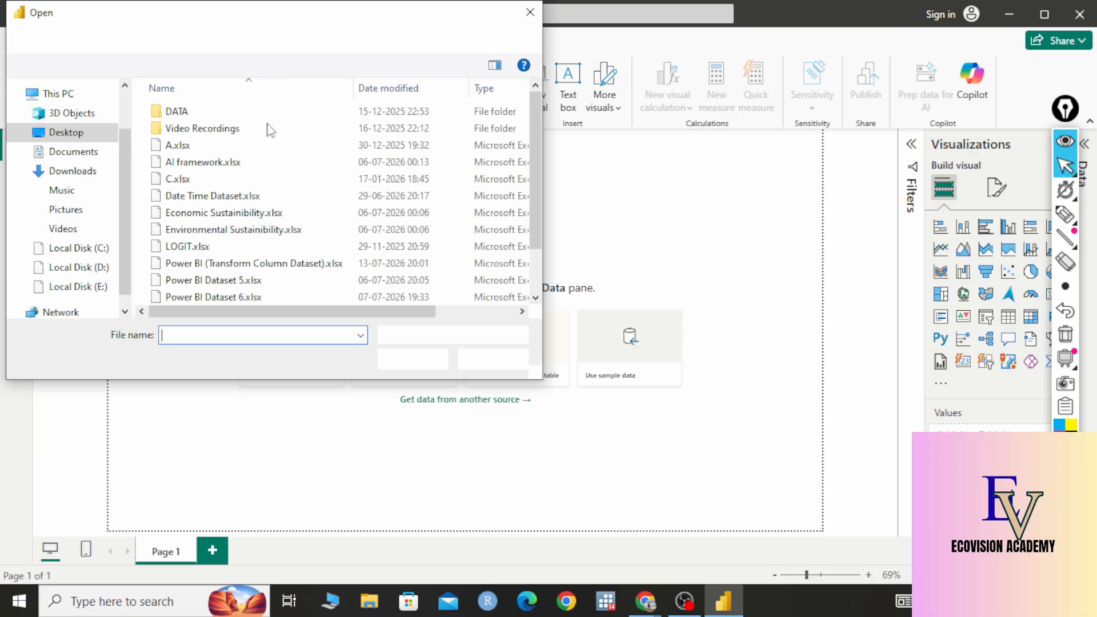
scroll(257, 228, down, 1)
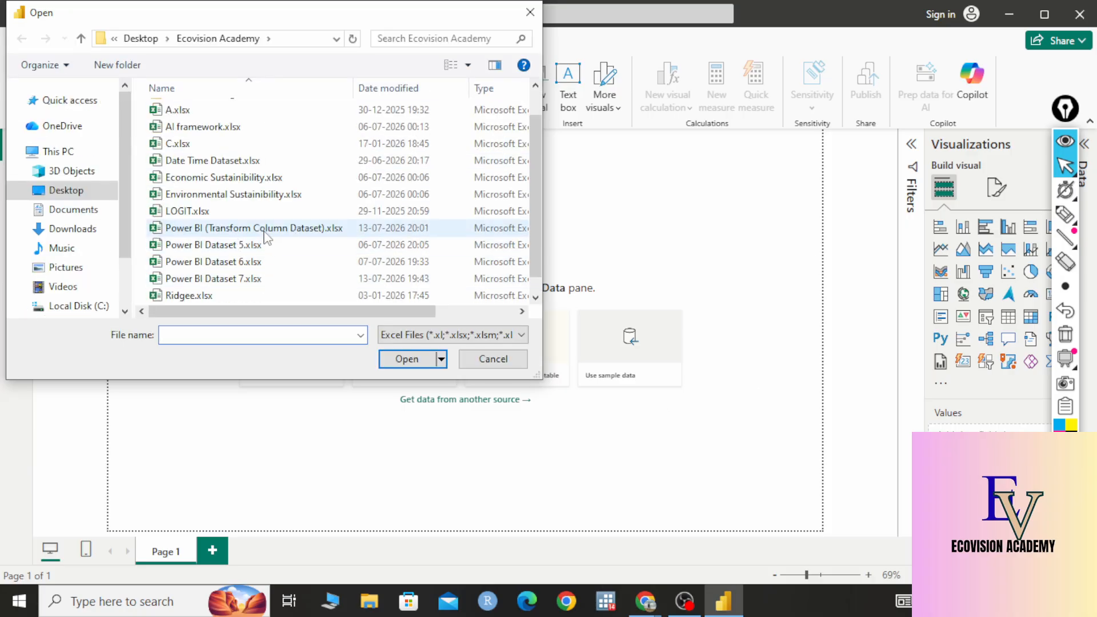
click(254, 228)
click(423, 359)
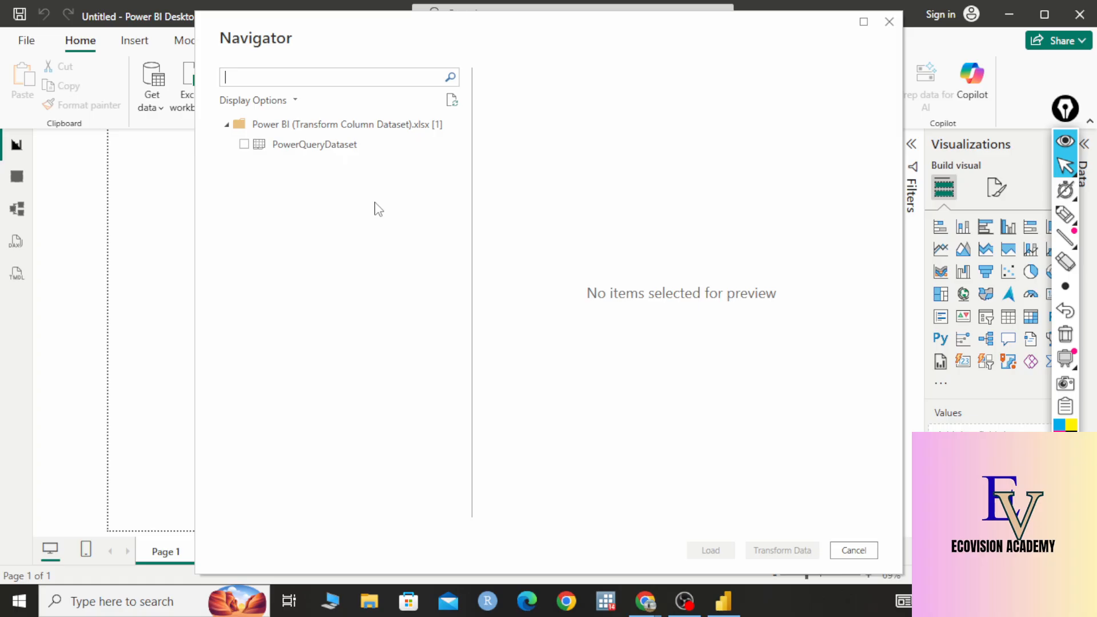
click(244, 146)
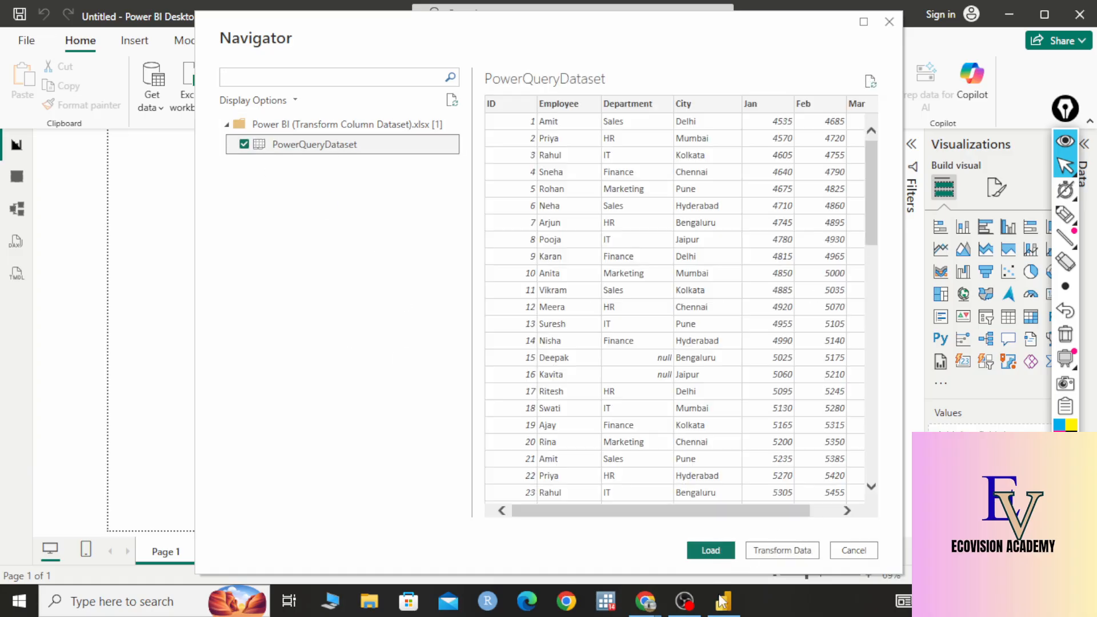
click(710, 550)
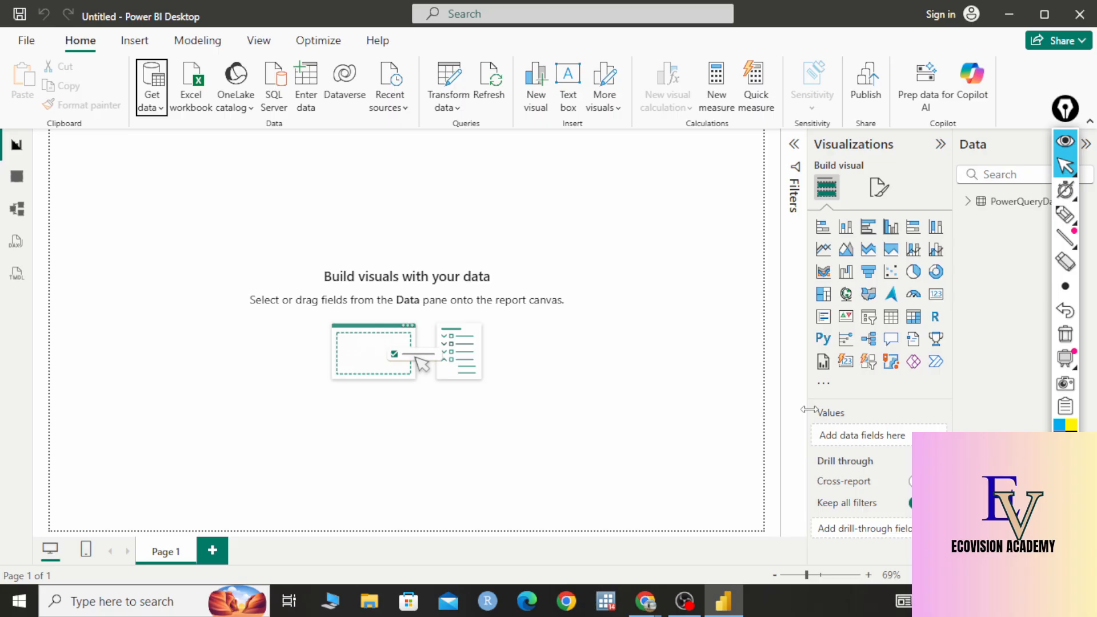
Open the loaded PowerQueryDataset query in the Power Query Editor for transforming data
click(445, 108)
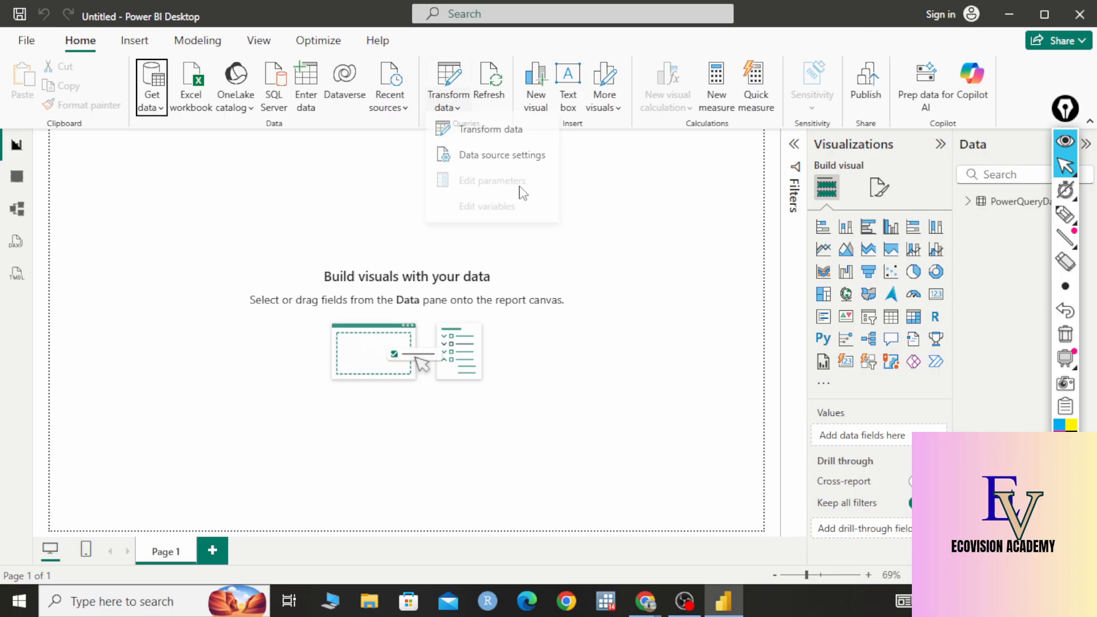
click(515, 143)
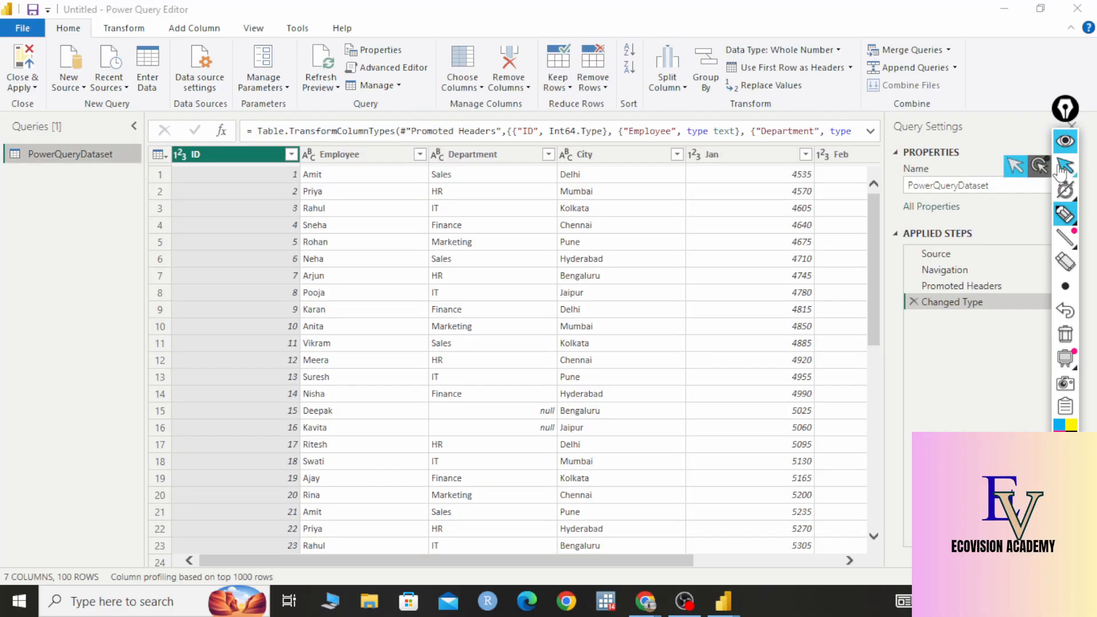
click(1064, 167)
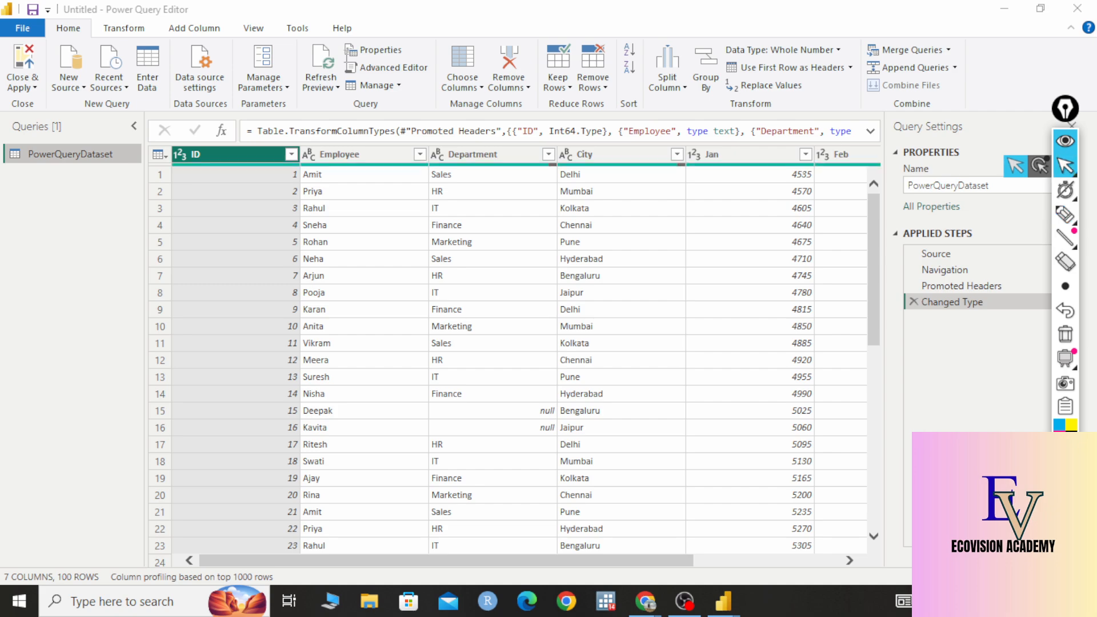
Examine the Power Query Editor's command groups for home tasks, transforming, adding columns, view options and diagnostics tools
click(194, 28)
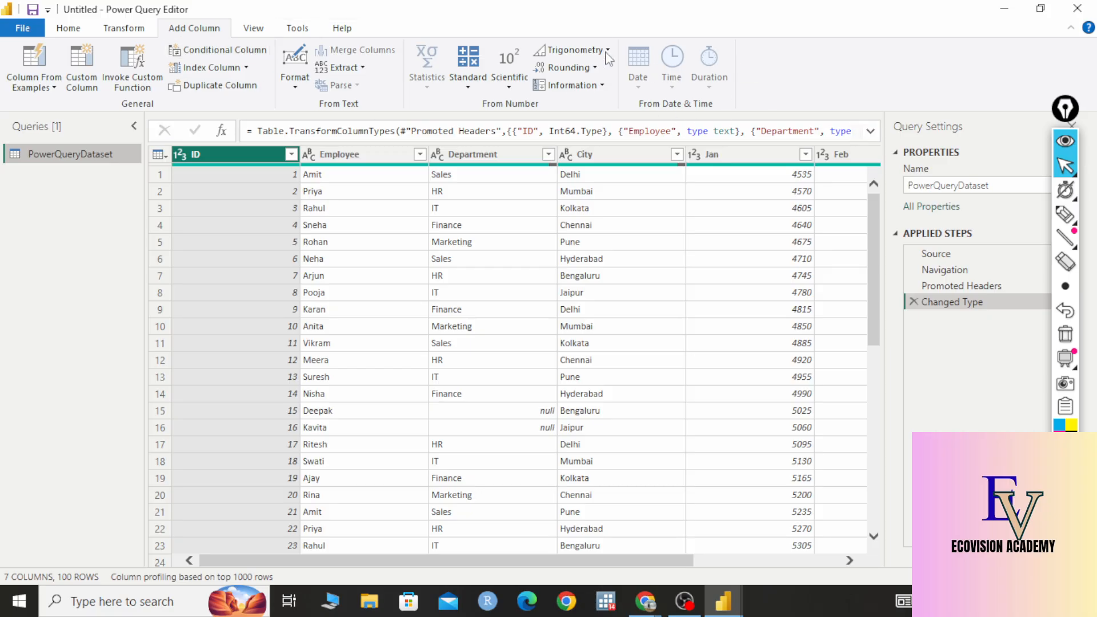
click(264, 31)
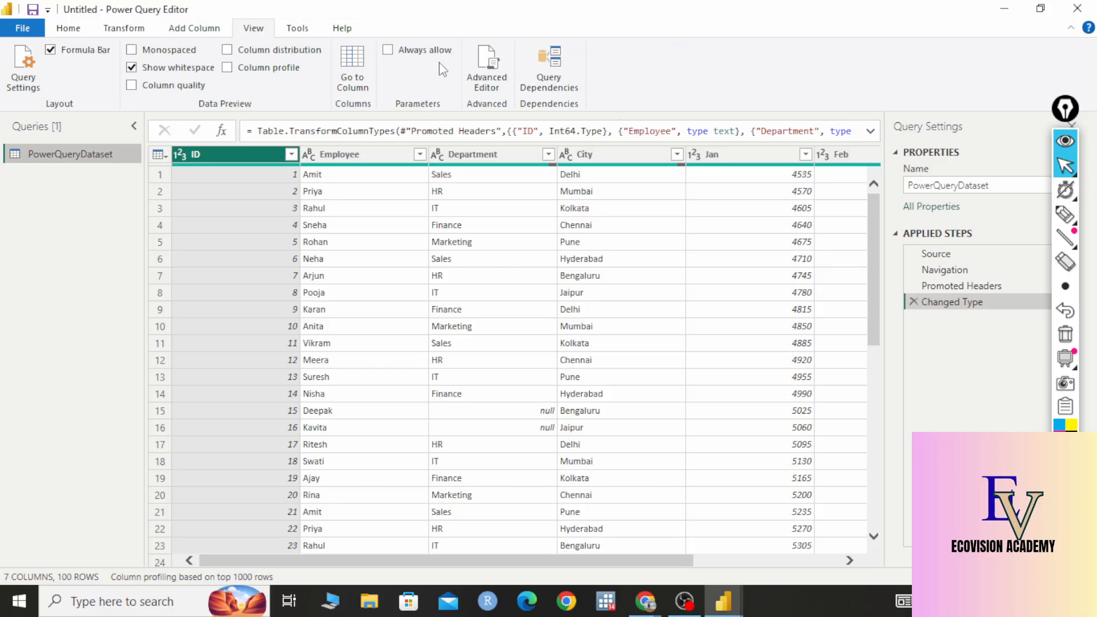
click(295, 32)
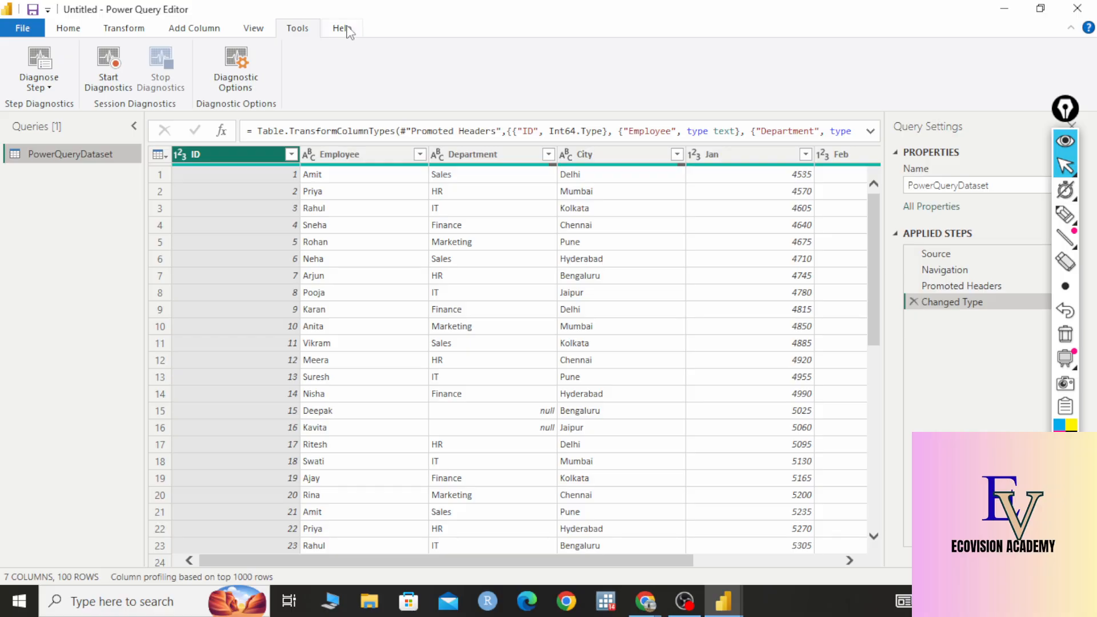
click(71, 30)
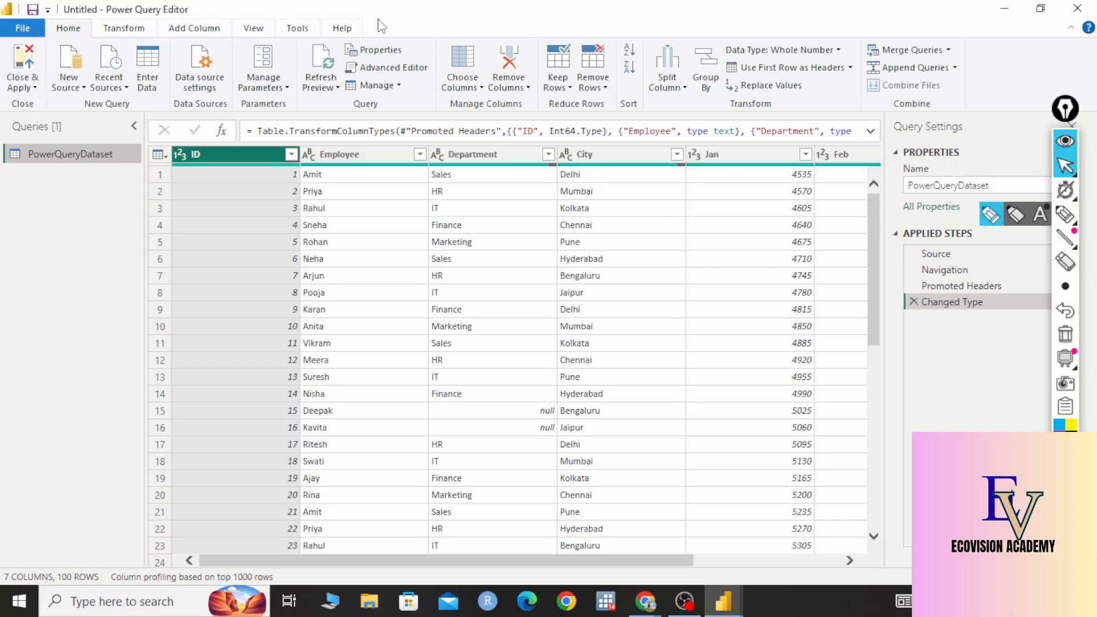
click(124, 29)
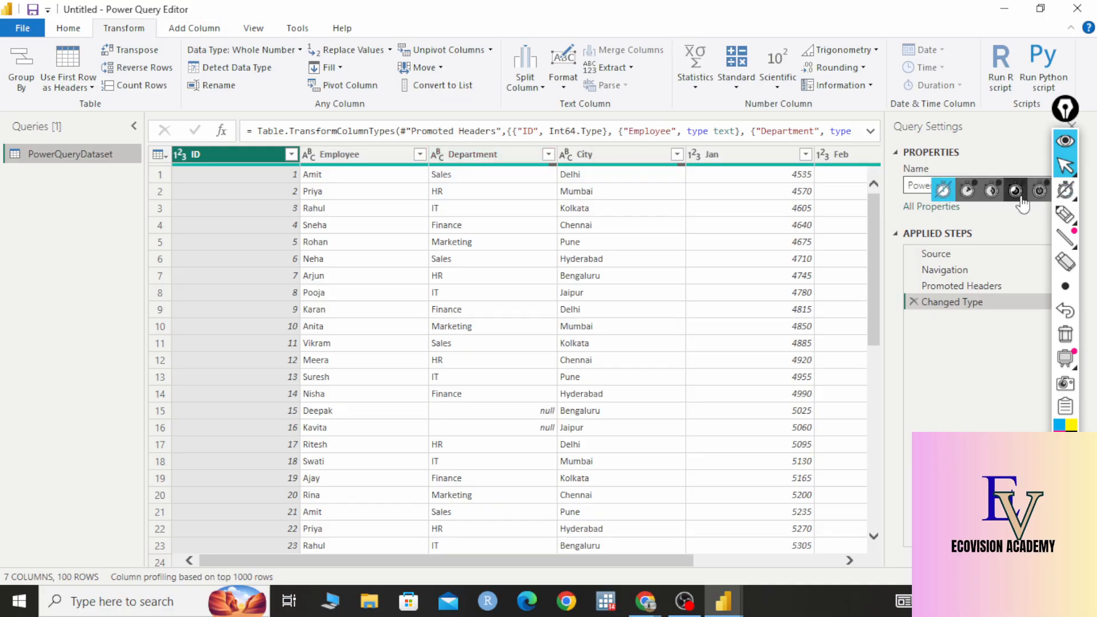
click(216, 33)
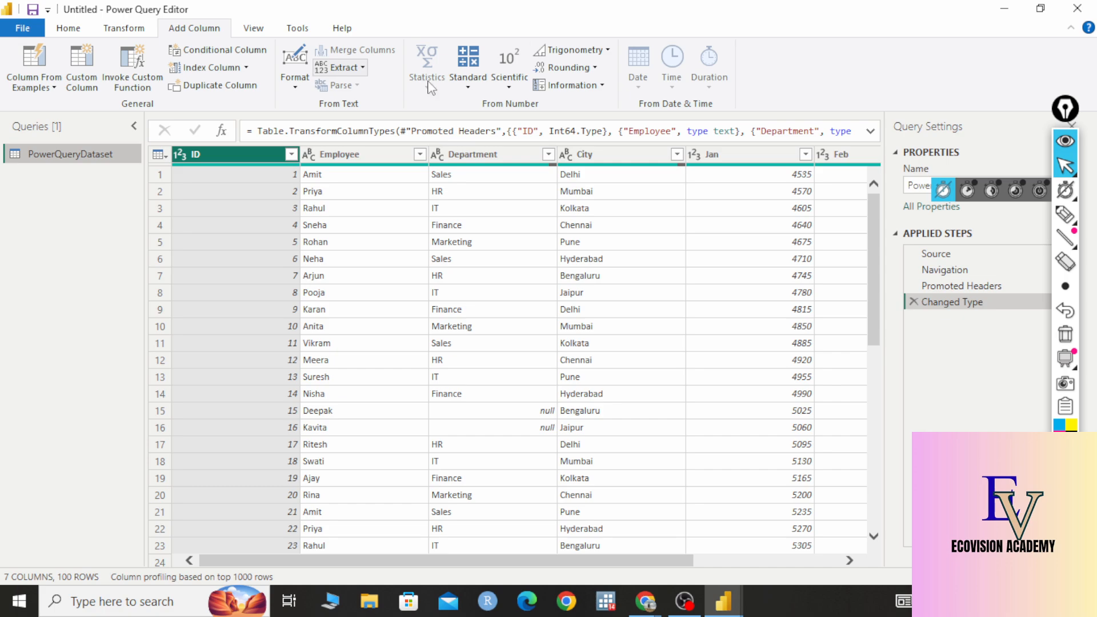
click(86, 35)
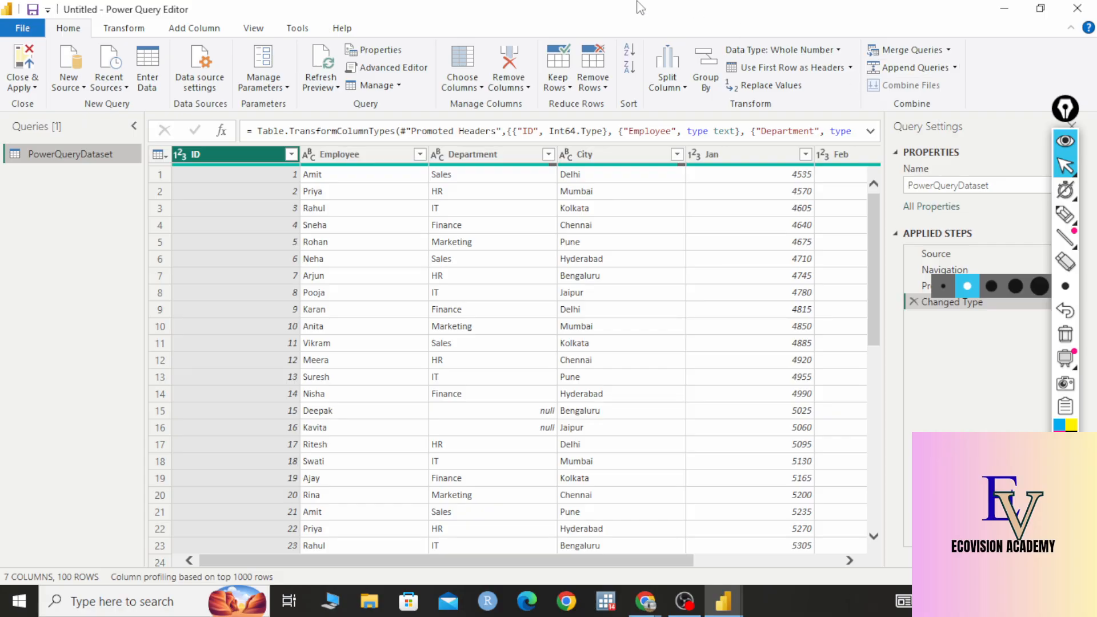
click(197, 28)
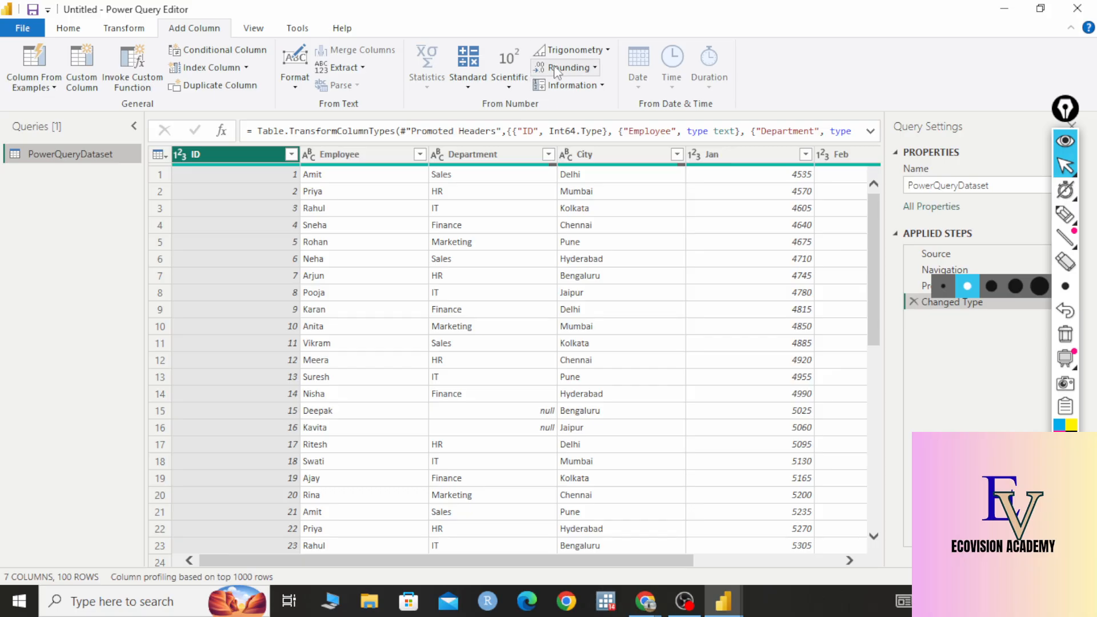
click(116, 31)
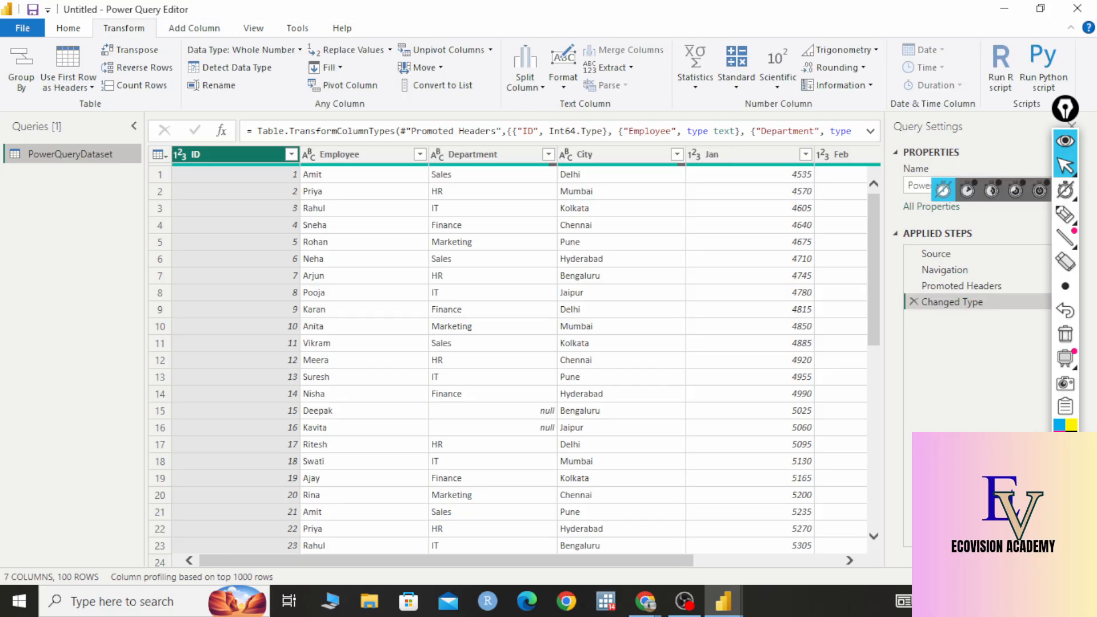
Circle Group By and Use First Row as Headers with the annotation pen, and tick and outline the commands from Transpose to Convert to List
click(1065, 213)
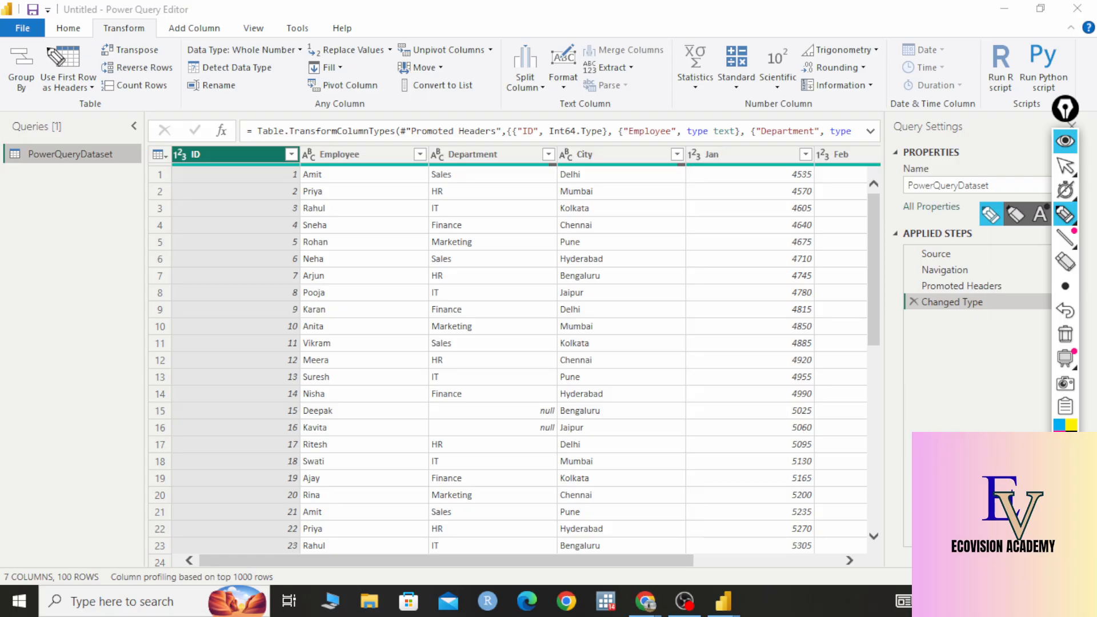
mouse_move(26, 41)
mouse_down()
mouse_move(36, 102)
mouse_move(33, 39)
mouse_move(40, 55)
mouse_move(45, 103)
mouse_move(100, 45)
mouse_move(69, 35)
mouse_up()
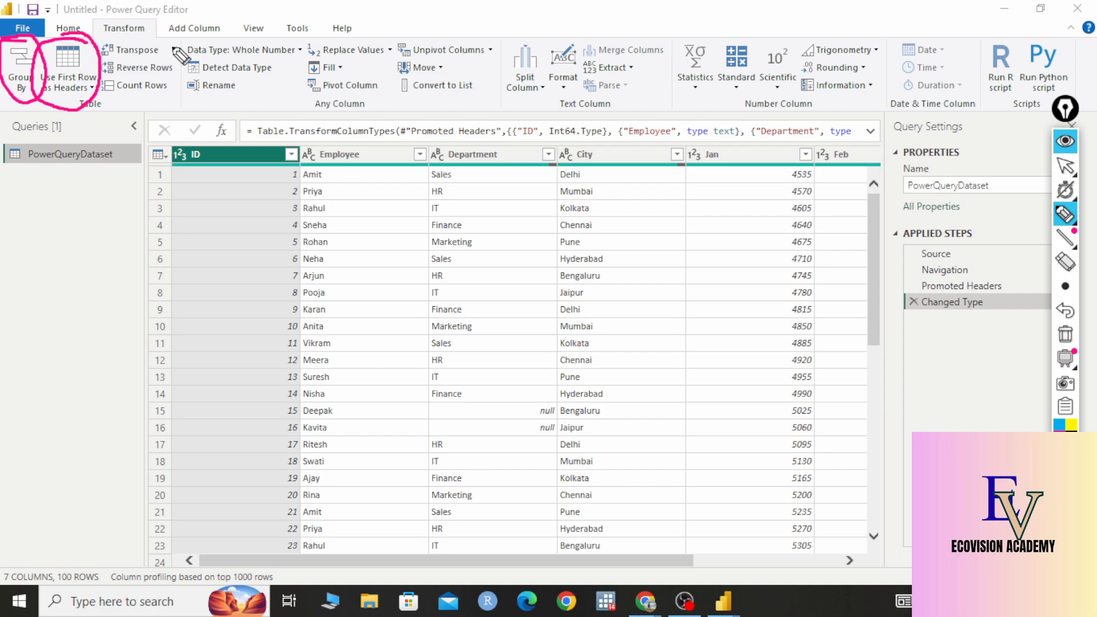
mouse_move(159, 45)
mouse_down()
mouse_move(183, 36)
mouse_move(187, 70)
mouse_up()
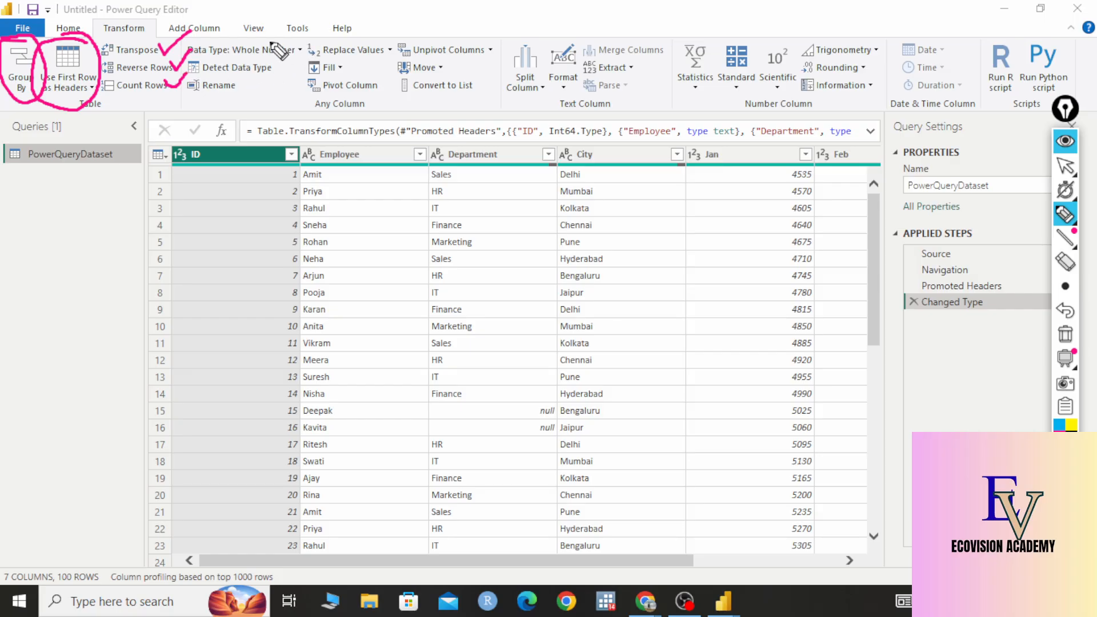
drag(266, 45, 297, 29)
mouse_move(273, 69)
mouse_down()
mouse_move(289, 61)
mouse_move(269, 79)
mouse_up()
drag(374, 45, 399, 35)
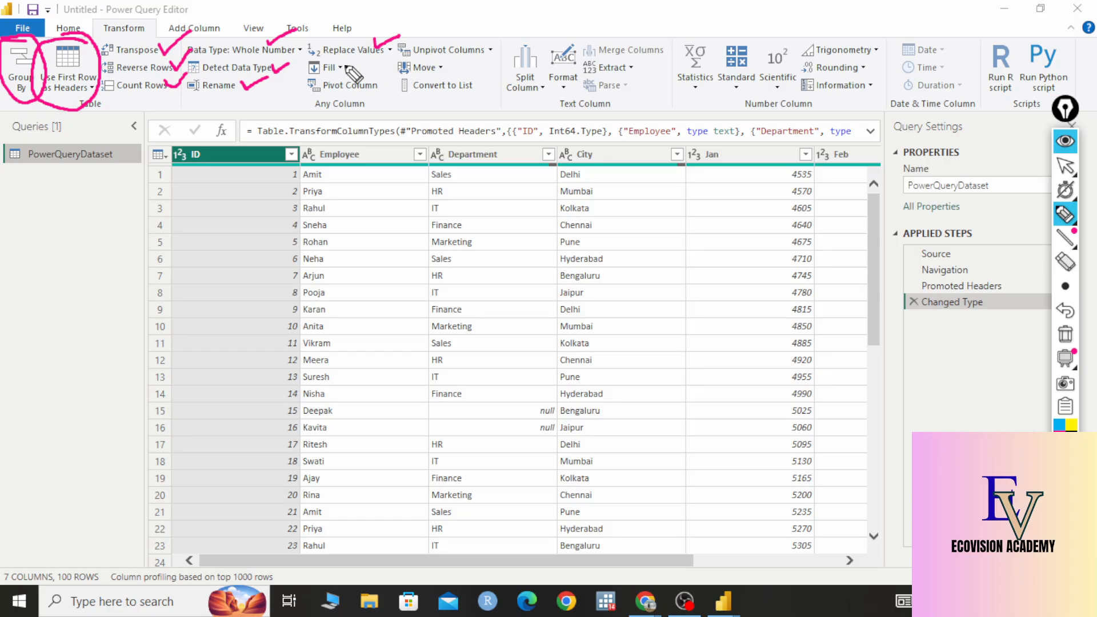
mouse_move(346, 65)
mouse_down()
mouse_move(379, 57)
mouse_move(394, 79)
mouse_up()
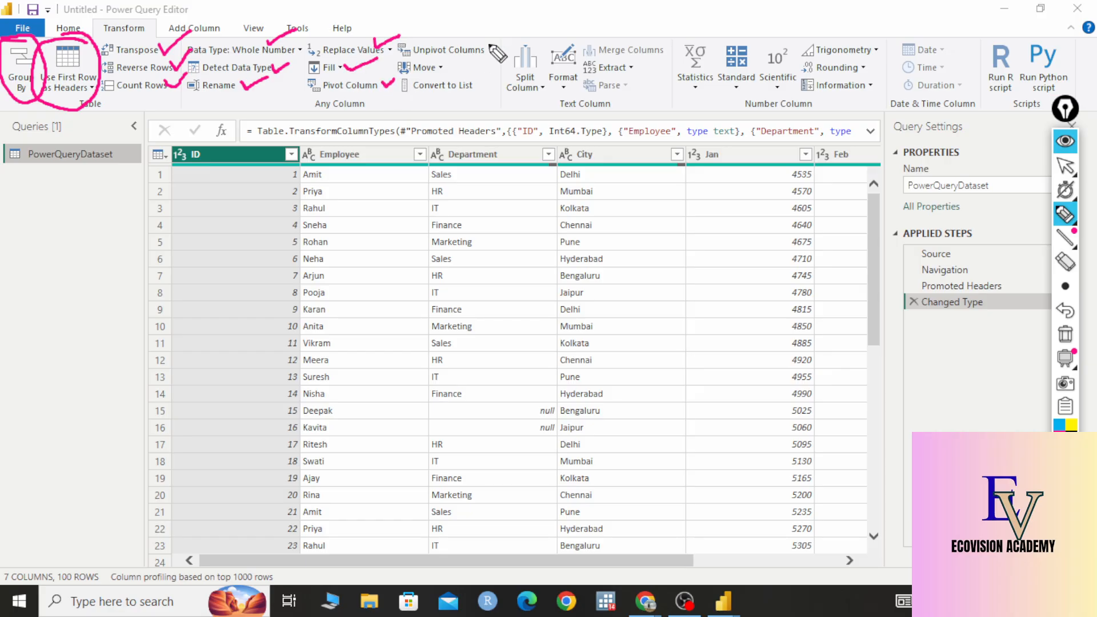
drag(477, 44, 495, 40)
mouse_move(448, 70)
mouse_down()
mouse_move(494, 56)
mouse_move(496, 74)
mouse_up()
mouse_move(477, 29)
mouse_down()
mouse_move(229, 28)
mouse_move(132, 39)
mouse_move(96, 64)
mouse_up()
mouse_move(182, 111)
mouse_down()
mouse_move(495, 106)
mouse_move(499, 42)
mouse_move(447, 26)
mouse_up()
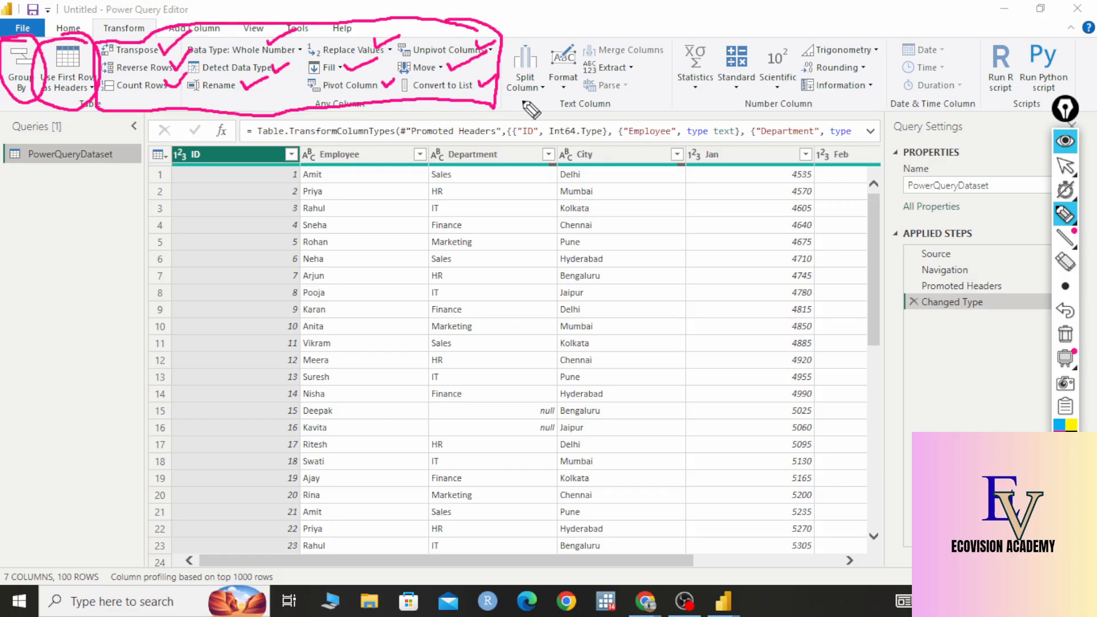
Tick the text and number column commands with the annotation pen, and cross out the date and time commands, Use First Row as Headers and Group By
mouse_move(528, 43)
mouse_down()
mouse_move(555, 23)
mouse_move(595, 21)
mouse_up()
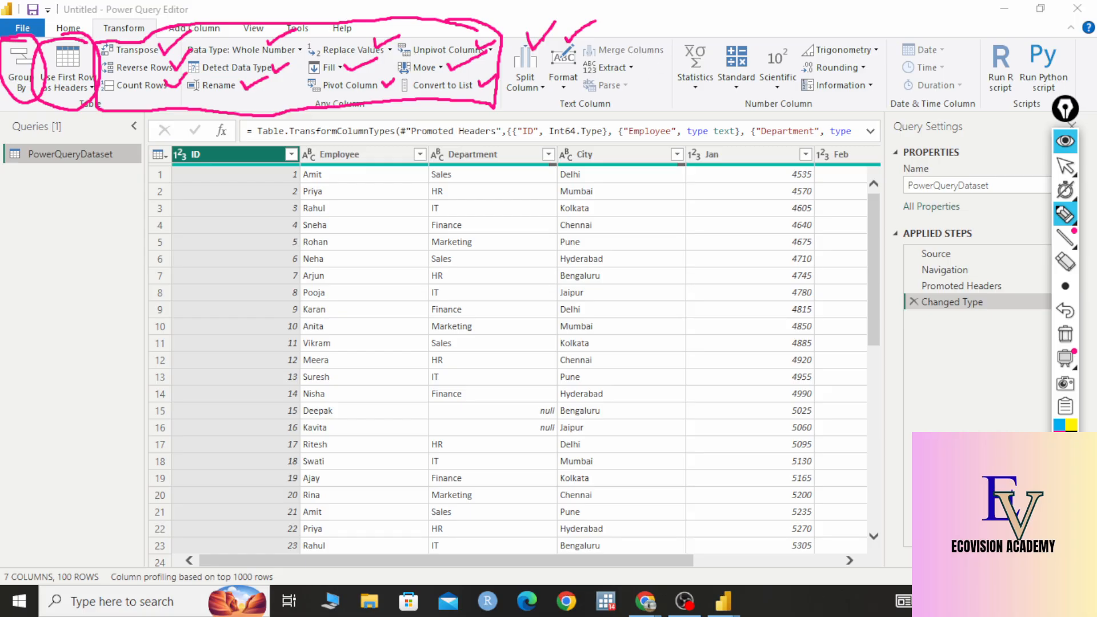
drag(619, 36, 771, 14)
mouse_move(835, 62)
mouse_down()
mouse_move(865, 45)
mouse_move(874, 63)
mouse_up()
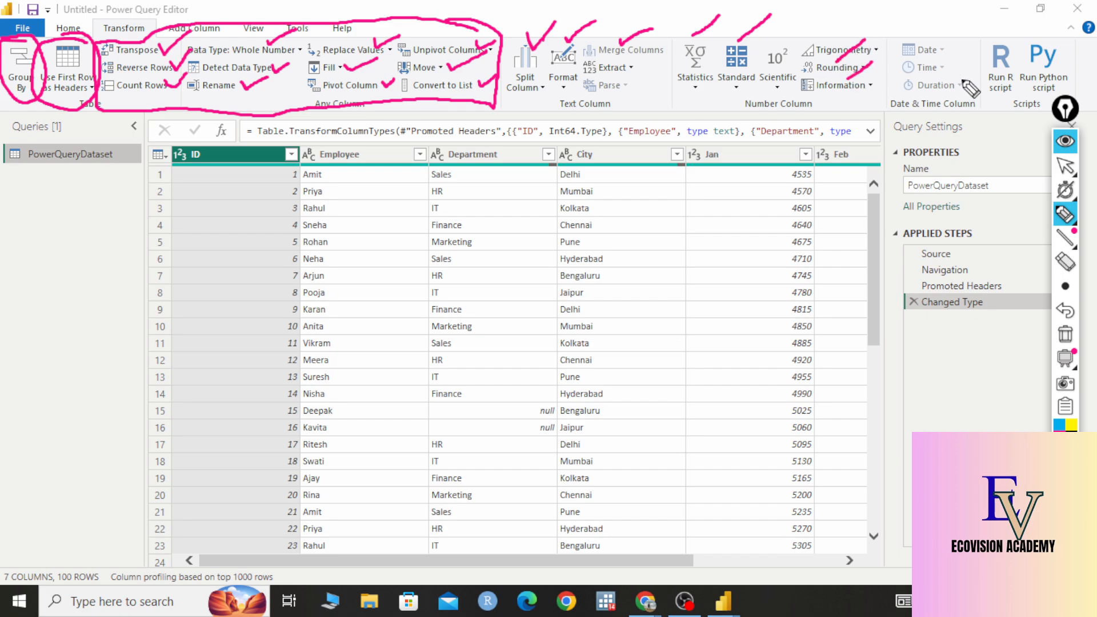
mouse_move(958, 48)
mouse_down()
mouse_move(934, 41)
mouse_move(892, 123)
mouse_move(974, 72)
mouse_move(933, 40)
mouse_move(912, 115)
mouse_up()
drag(914, 49, 953, 92)
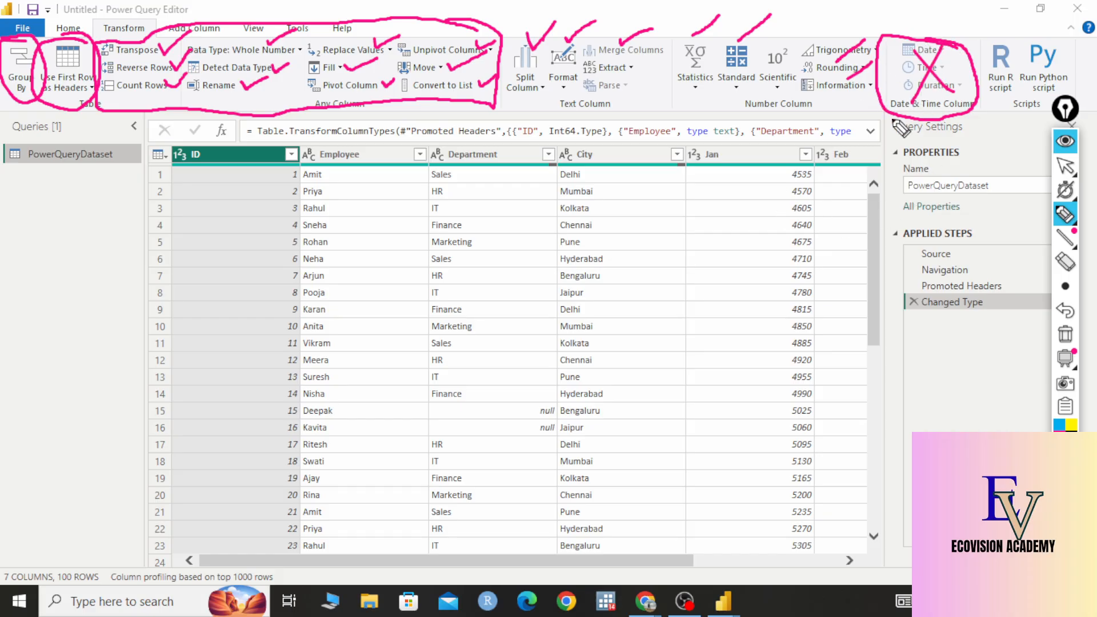
mouse_move(77, 45)
mouse_down()
mouse_move(58, 92)
mouse_move(80, 91)
mouse_up()
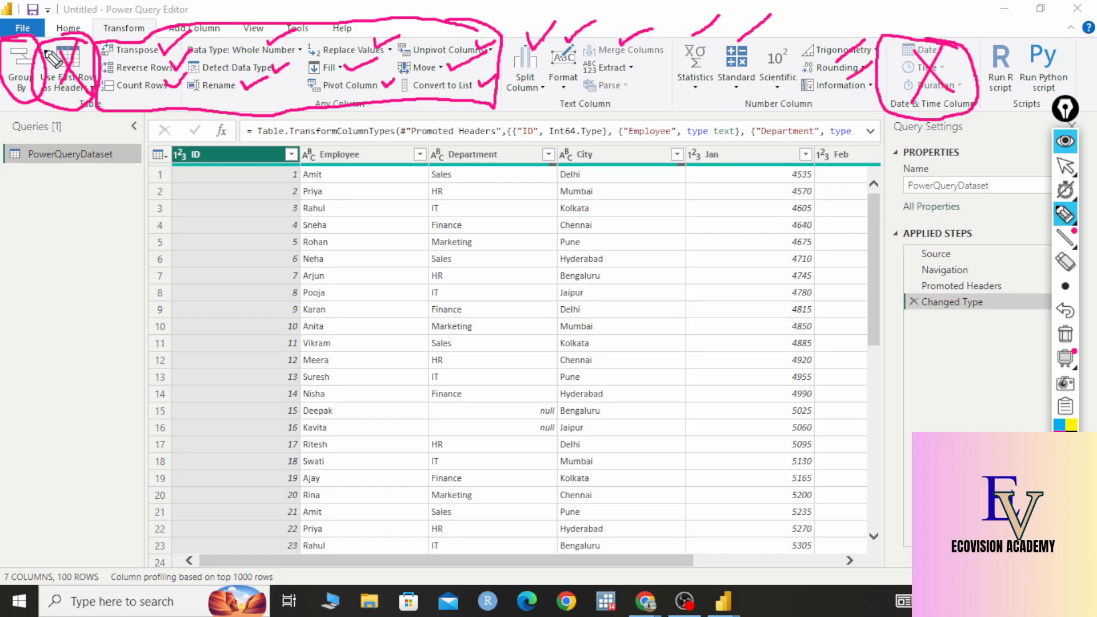
mouse_move(28, 41)
mouse_down()
mouse_move(10, 92)
mouse_move(32, 94)
mouse_up()
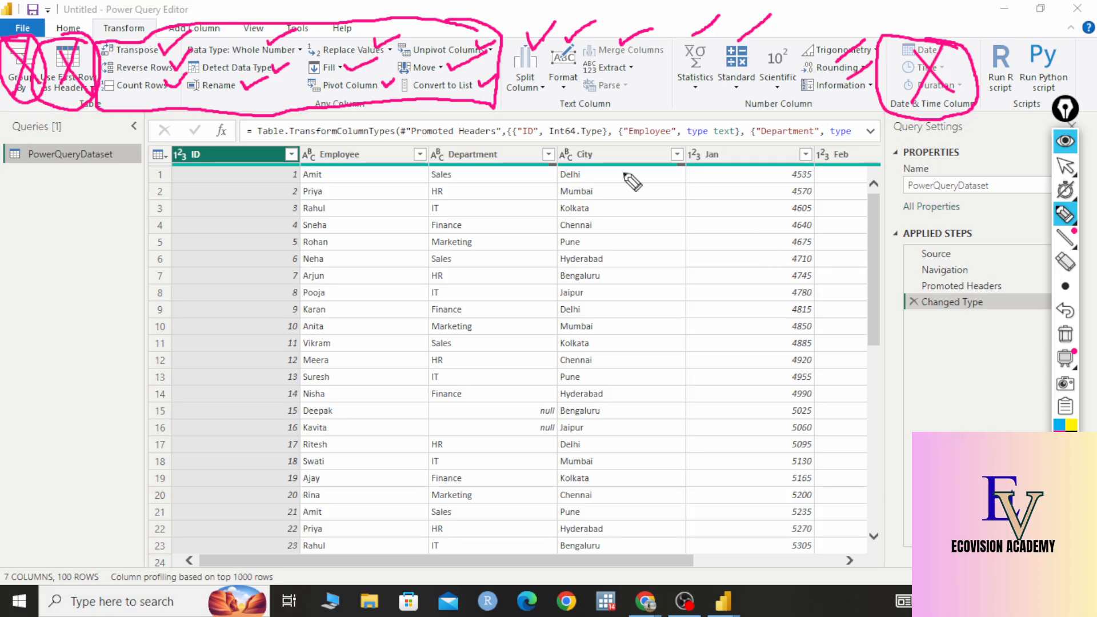
Erase all pen annotations from the screen and return to the normal pointer
click(1073, 170)
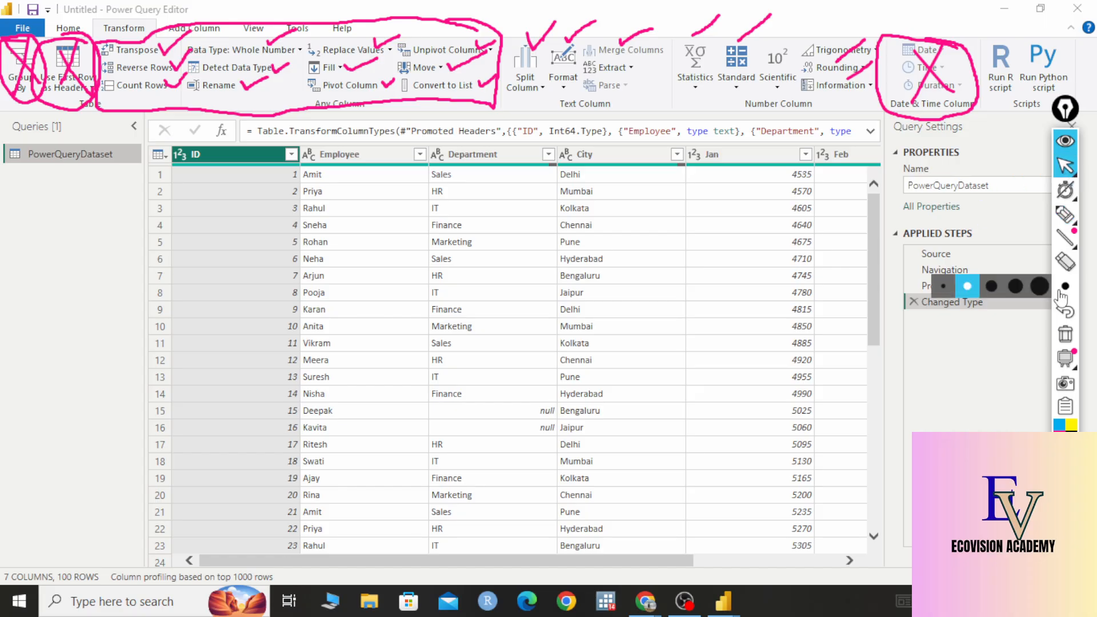
click(1073, 334)
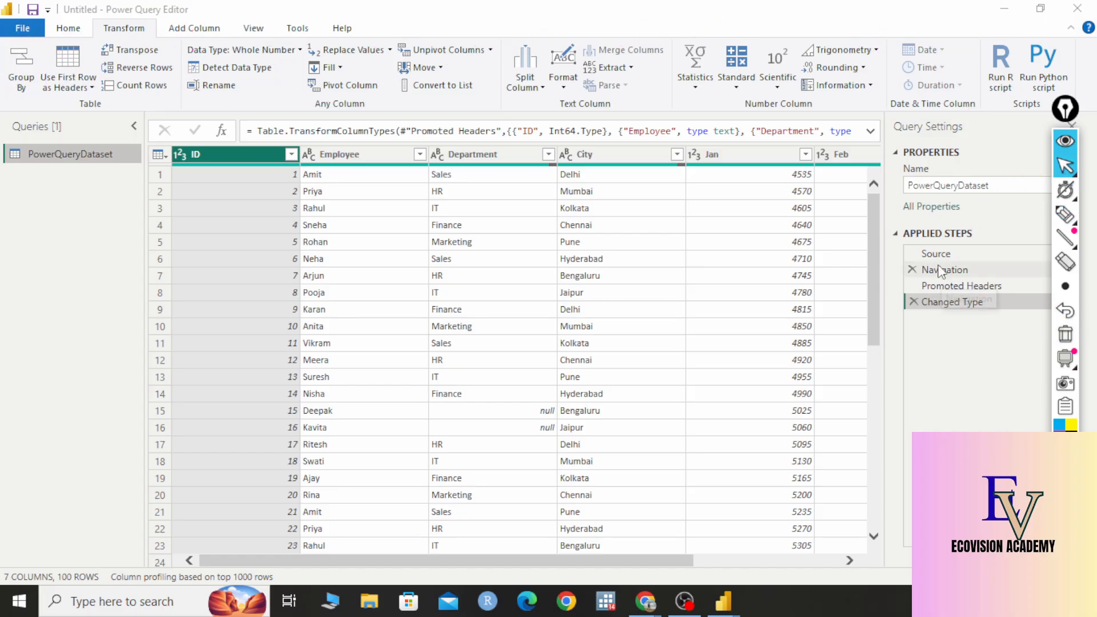
mouse_move(1066, 188)
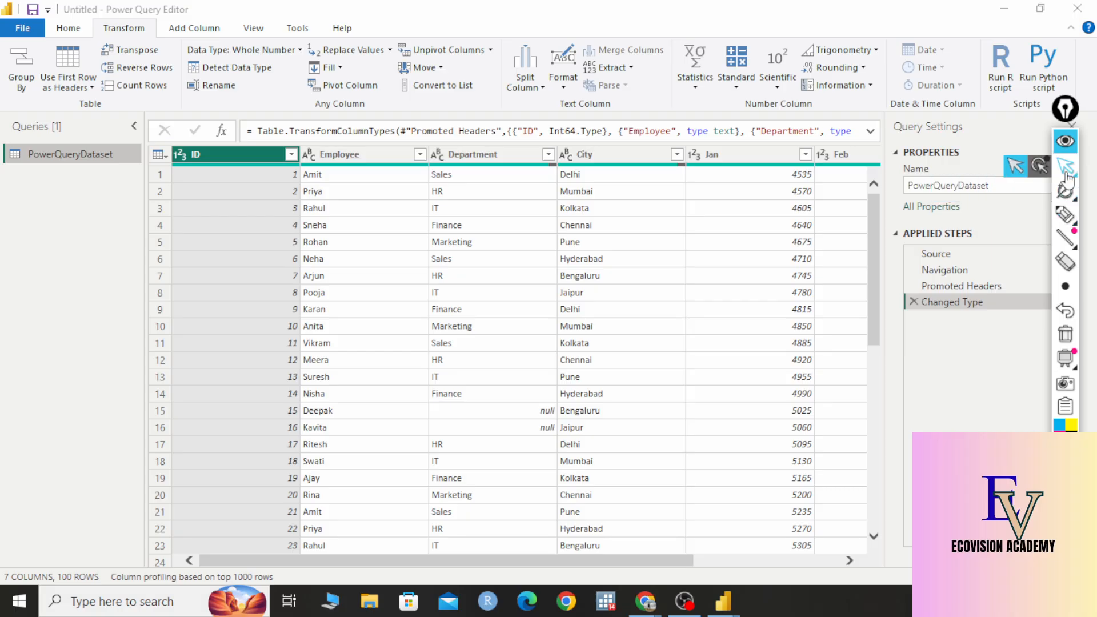
click(991, 354)
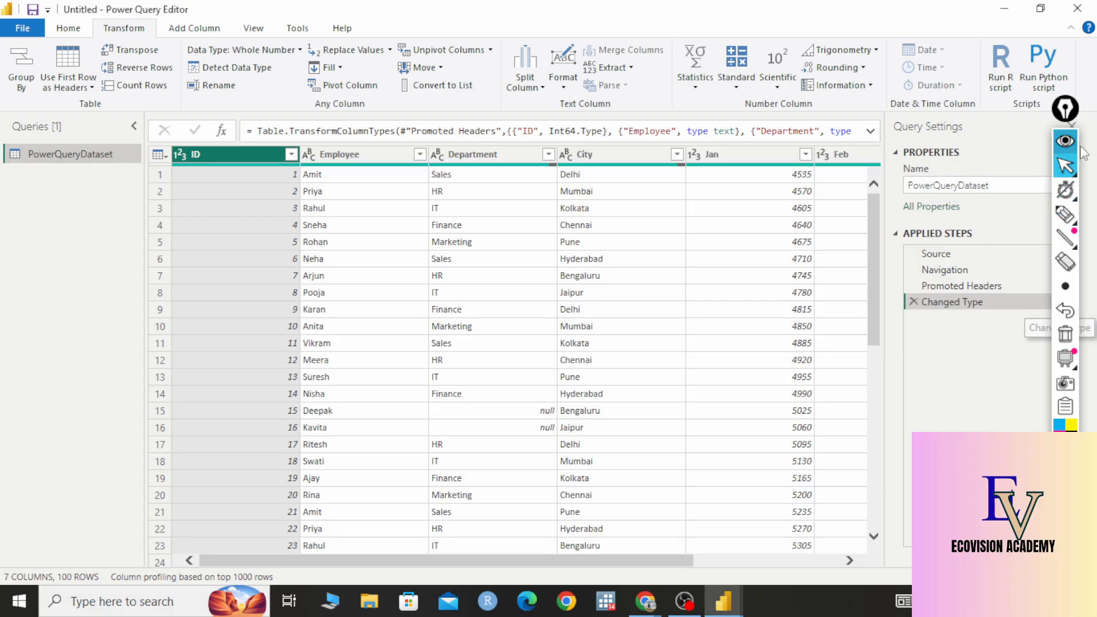
Draw annotation pen lines down both sides of the ID column, write "Full S" above it and mark its rows
click(1065, 214)
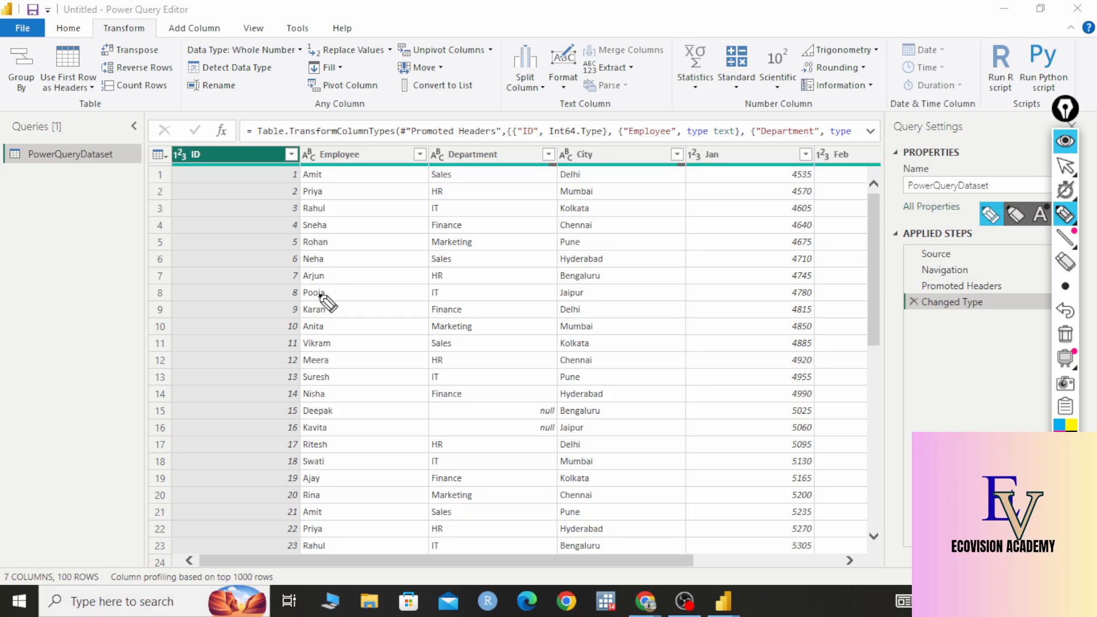
drag(260, 167, 261, 403)
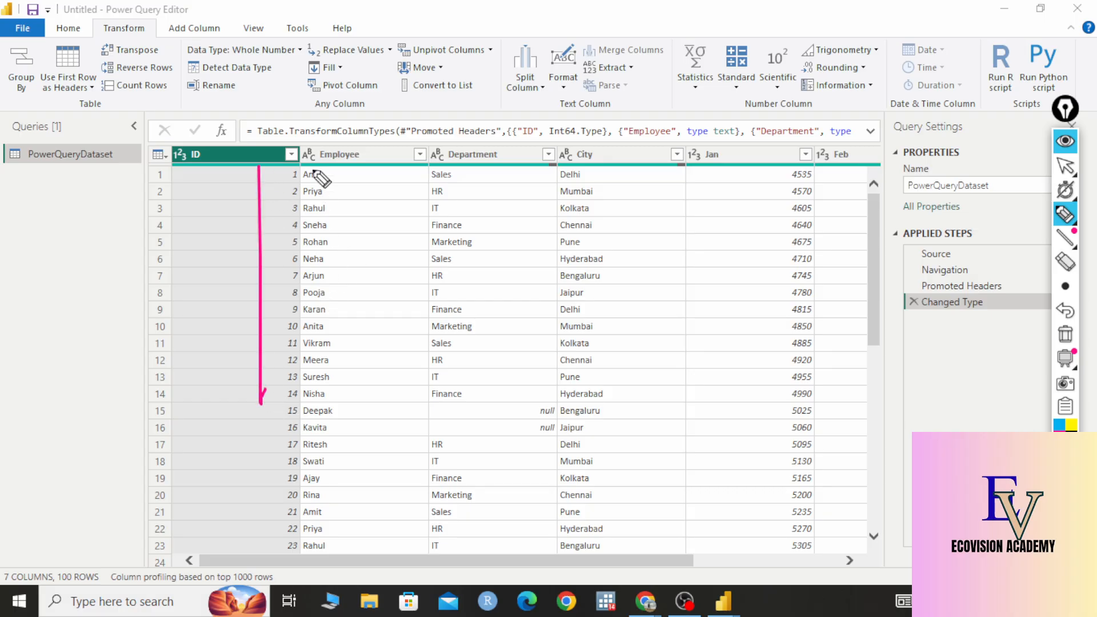
drag(316, 158, 318, 352)
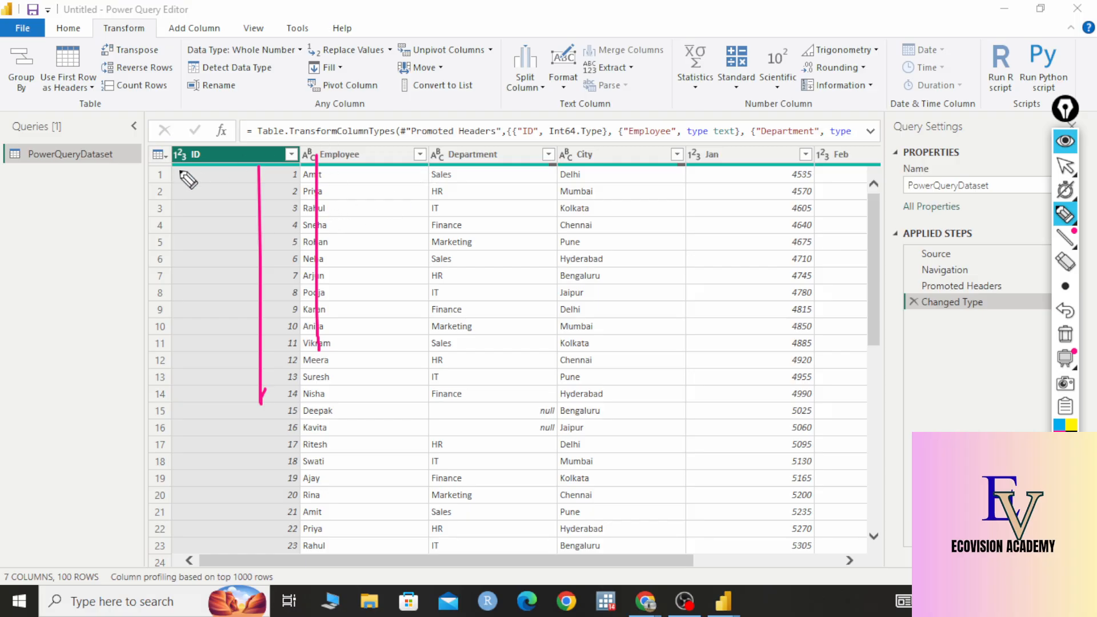
drag(177, 170, 375, 138)
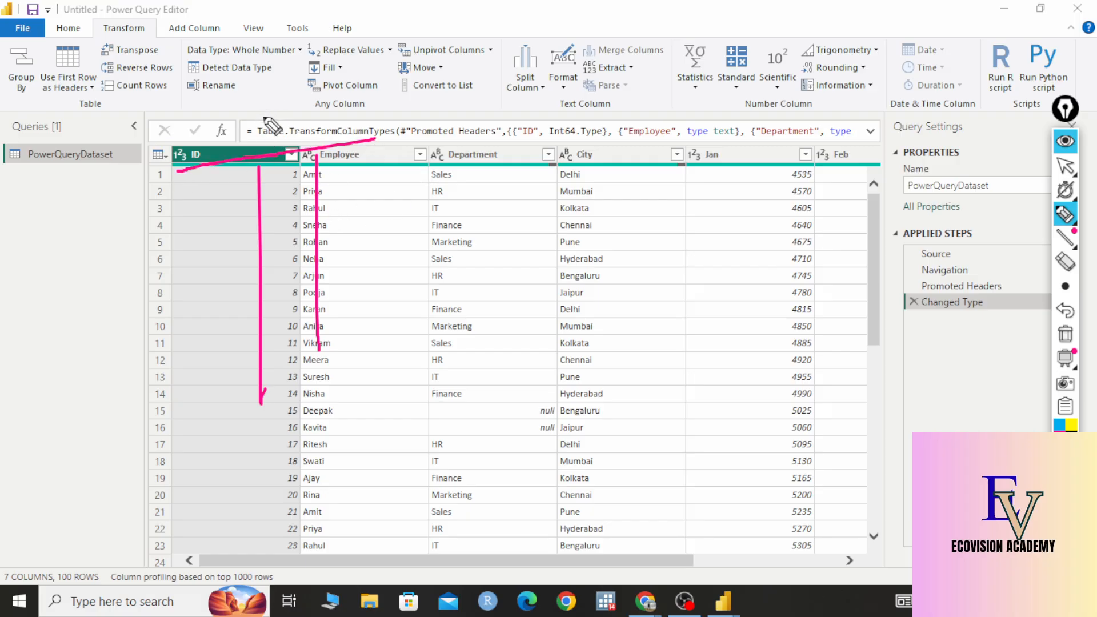
mouse_move(223, 117)
mouse_down()
mouse_move(230, 144)
mouse_move(240, 99)
mouse_up()
mouse_move(225, 121)
mouse_down()
mouse_move(261, 120)
mouse_move(277, 99)
mouse_move(309, 97)
mouse_move(314, 121)
mouse_up()
mouse_move(250, 184)
mouse_down()
mouse_move(264, 201)
mouse_move(258, 222)
mouse_up()
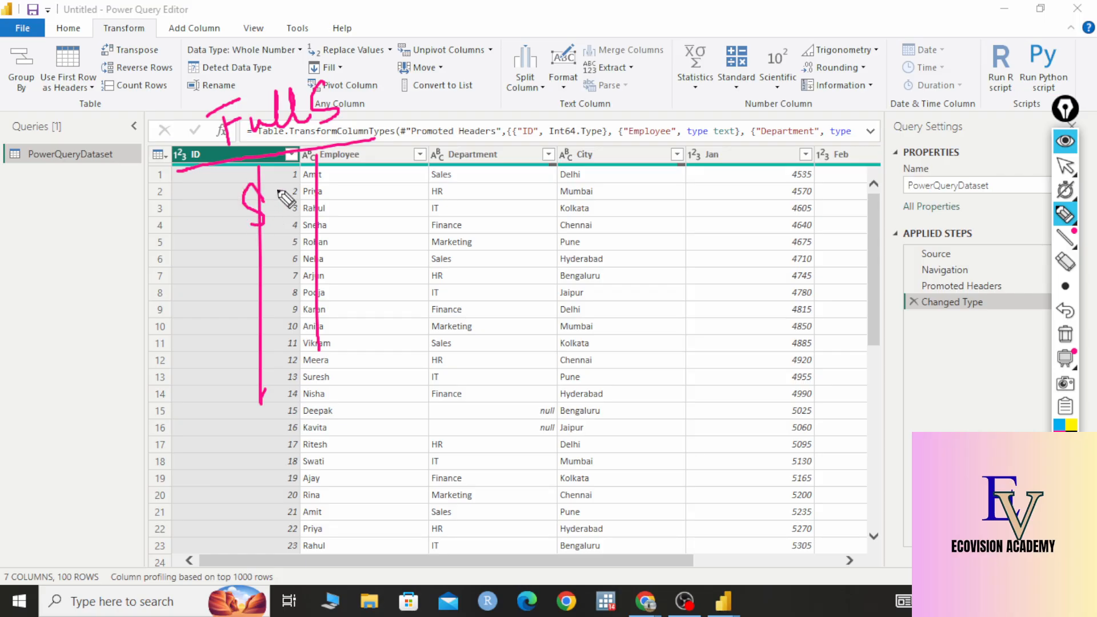
drag(284, 260, 290, 341)
drag(291, 364, 289, 399)
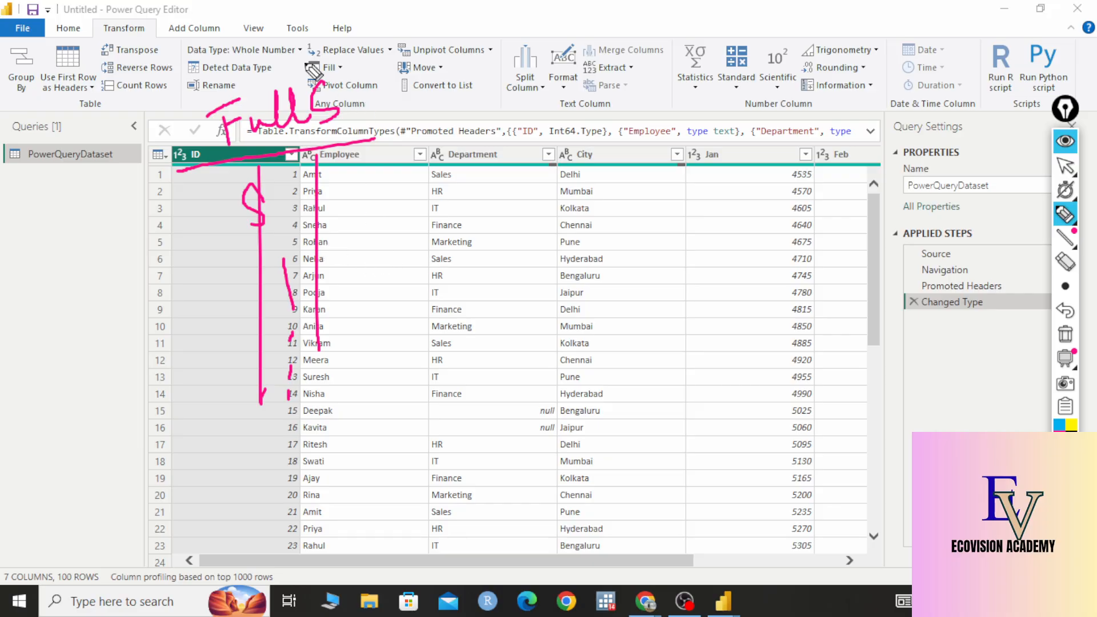
Draw an arrow towards the Department column, mark its sides and entries with pen strokes, and erase all annotations
mouse_move(264, 67)
mouse_down()
mouse_move(467, 95)
mouse_move(457, 111)
mouse_move(500, 87)
mouse_up()
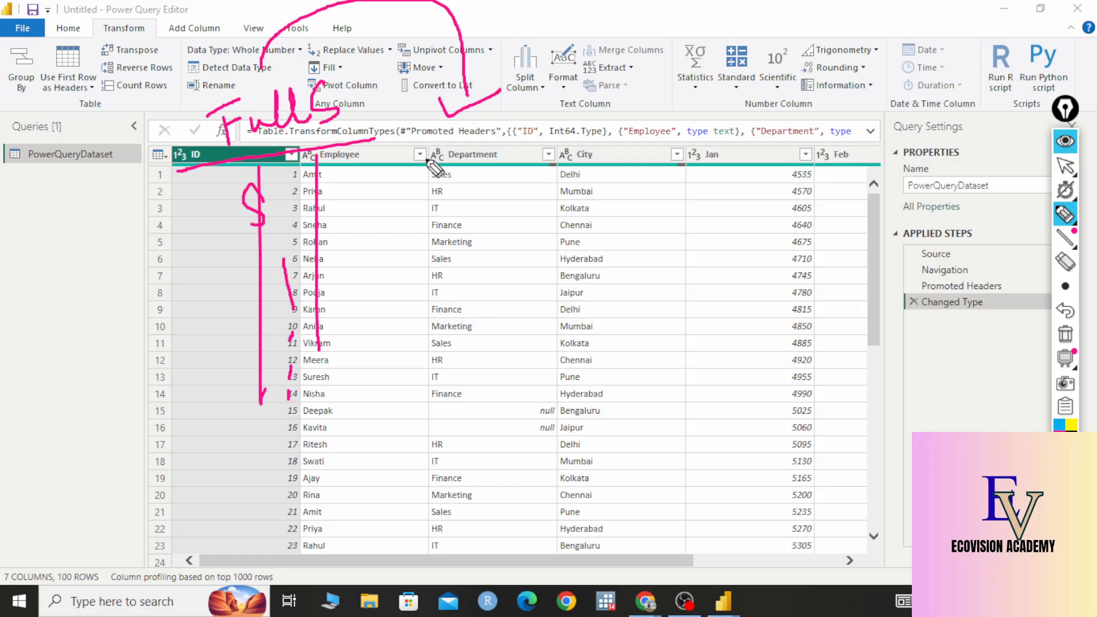
drag(406, 142, 434, 362)
drag(520, 143, 571, 338)
mouse_move(420, 184)
mouse_down()
mouse_move(466, 179)
mouse_move(457, 204)
mouse_up()
drag(452, 244, 483, 235)
mouse_move(453, 273)
mouse_down()
mouse_move(491, 274)
mouse_move(507, 317)
mouse_up()
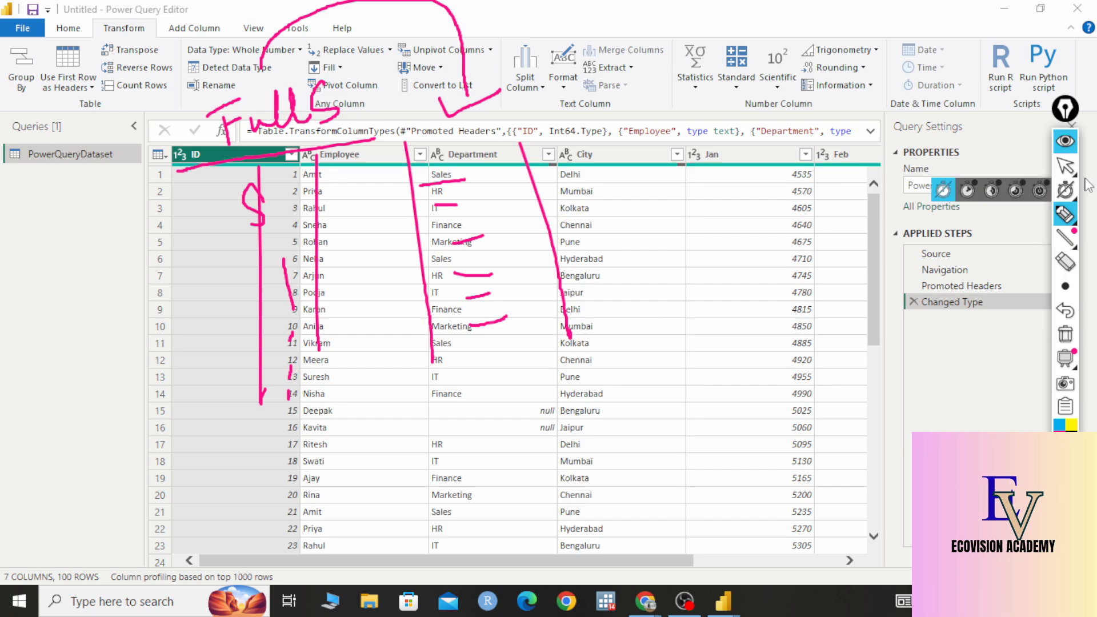
mouse_move(1051, 147)
click(1064, 334)
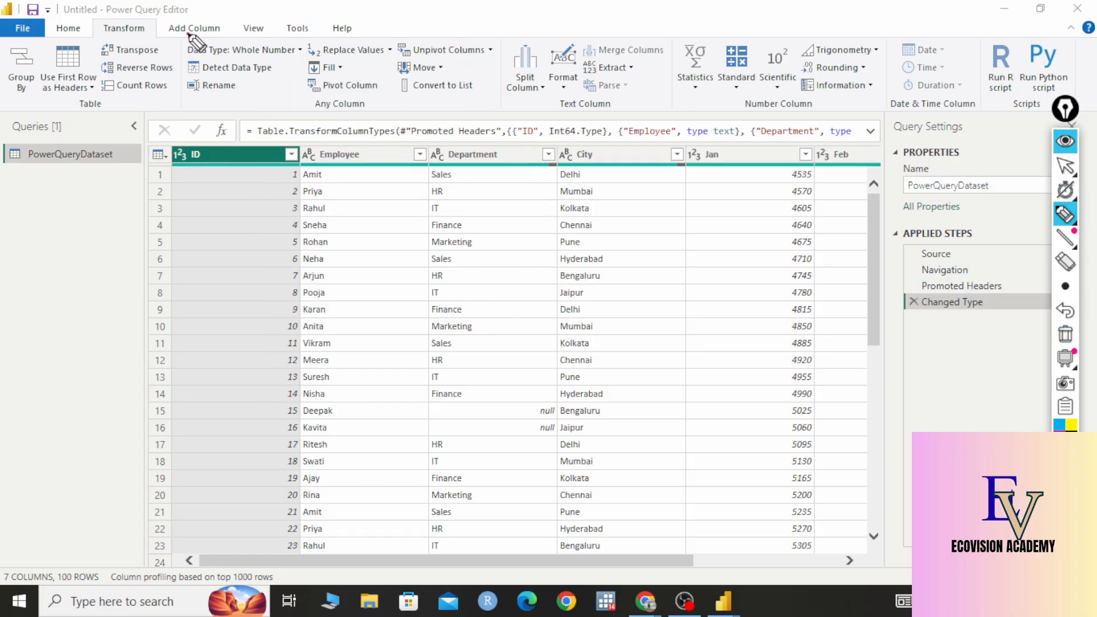
Draw pen arrows from Add Column to the ID column and across to an outlined column area over Department and City
drag(190, 34, 225, 122)
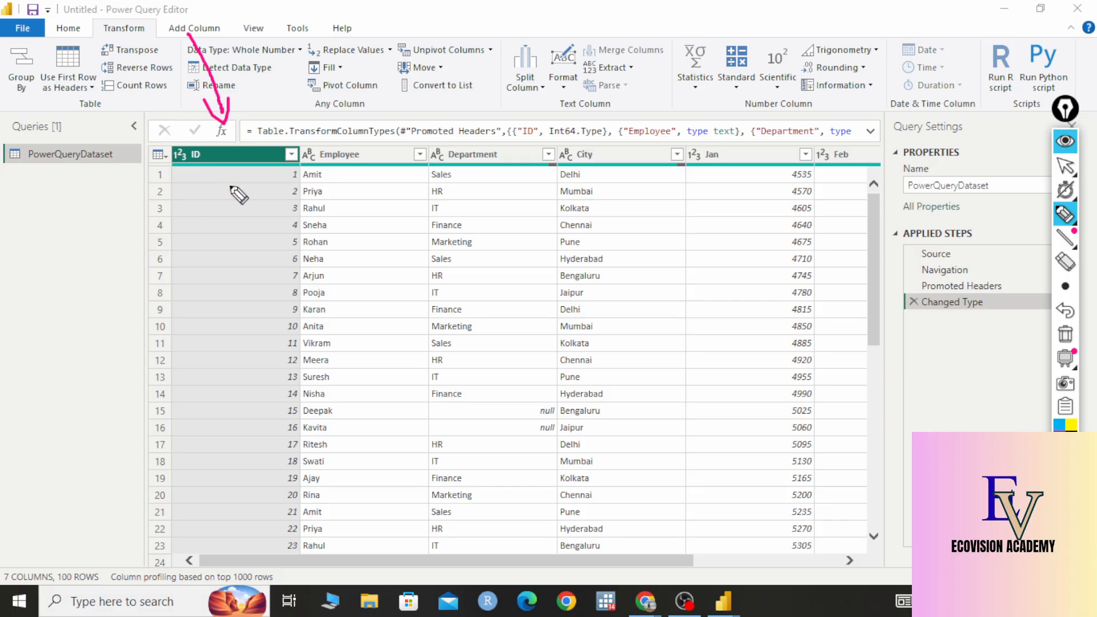
mouse_move(246, 135)
mouse_down()
mouse_move(490, 69)
mouse_move(556, 182)
mouse_up()
drag(577, 140, 555, 182)
drag(490, 168, 558, 438)
drag(607, 180, 665, 482)
drag(653, 445, 664, 482)
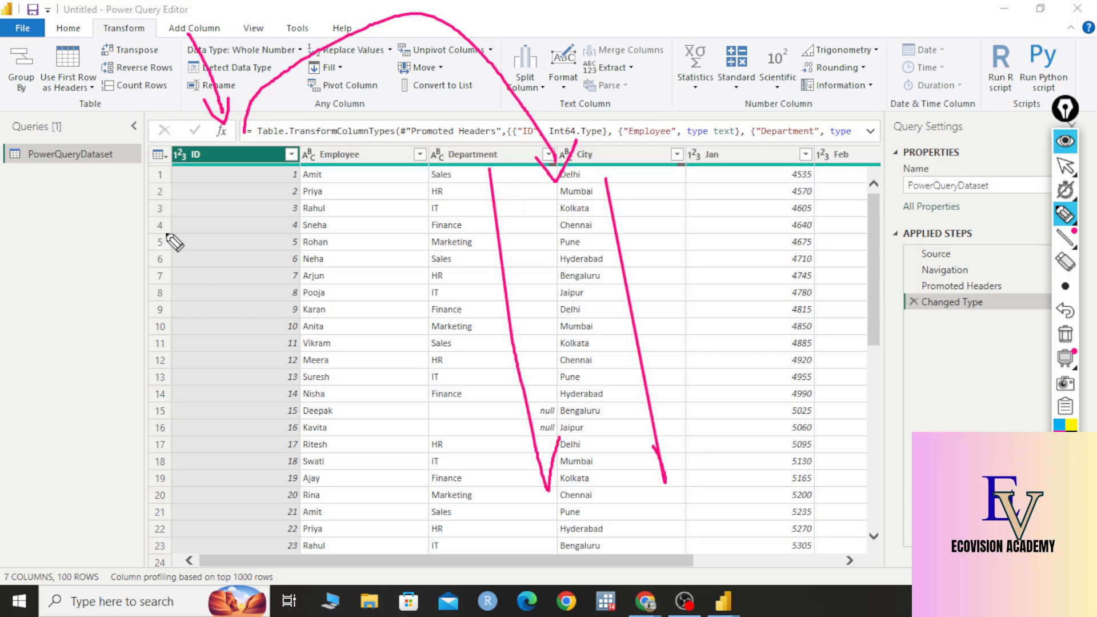
Underline several ID column entries with the annotation pen and draw a vertical line along each side of the column
drag(152, 235, 278, 213)
drag(182, 283, 233, 260)
drag(178, 309, 302, 280)
drag(249, 333, 298, 332)
drag(231, 384, 298, 369)
drag(118, 188, 147, 408)
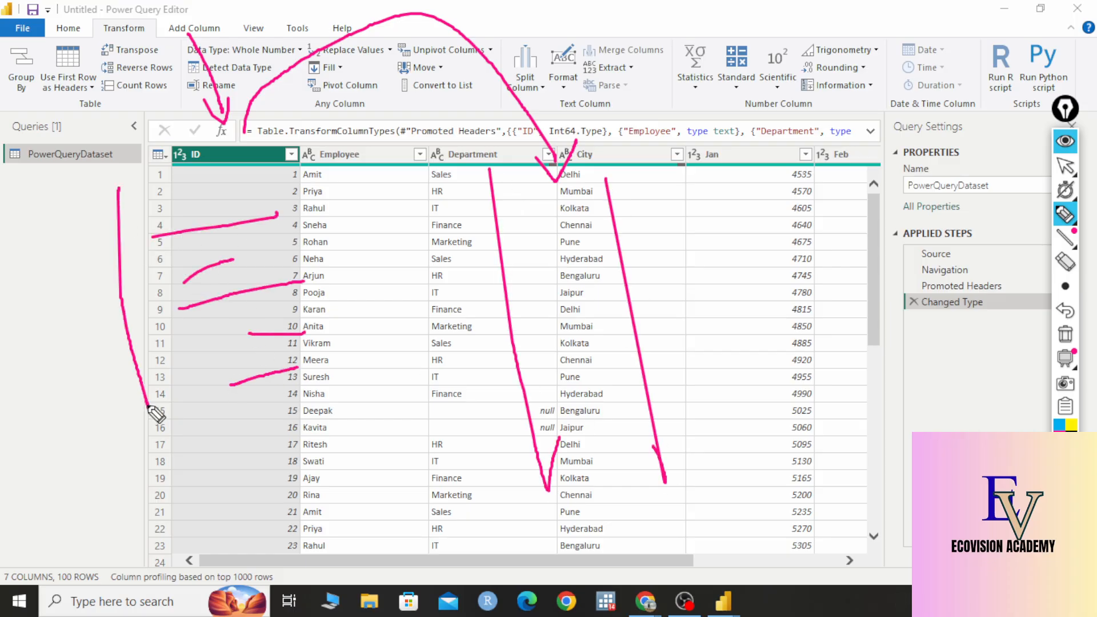
drag(293, 166, 335, 438)
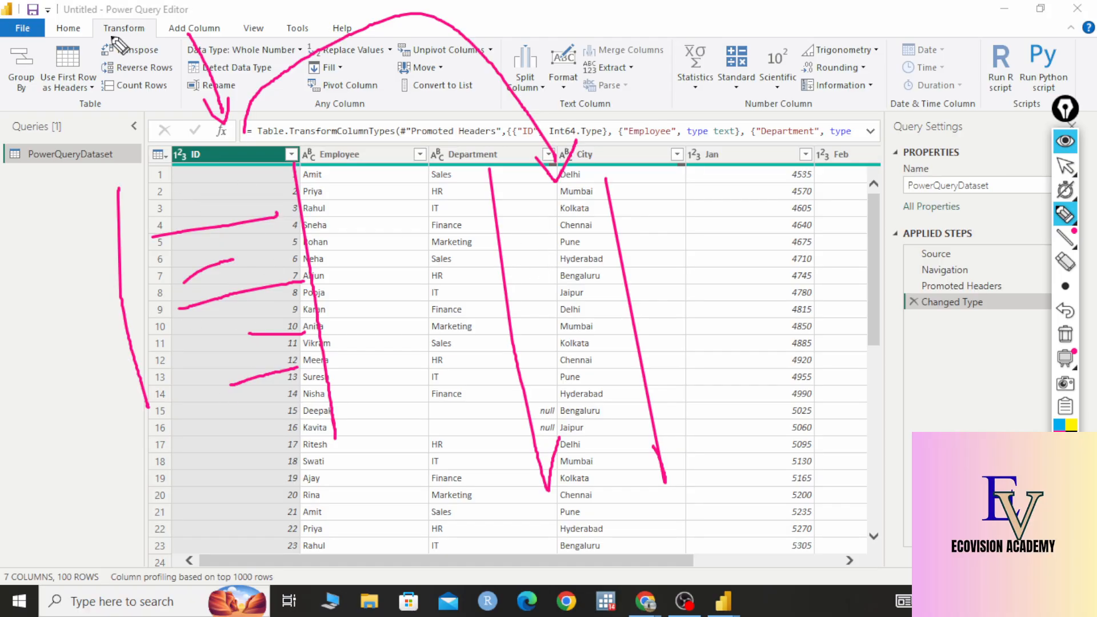
Draw an arrow from Transform to the ID column and a line down it, then erase all annotations and restore the normal pointer
drag(113, 38, 111, 392)
drag(106, 354, 107, 412)
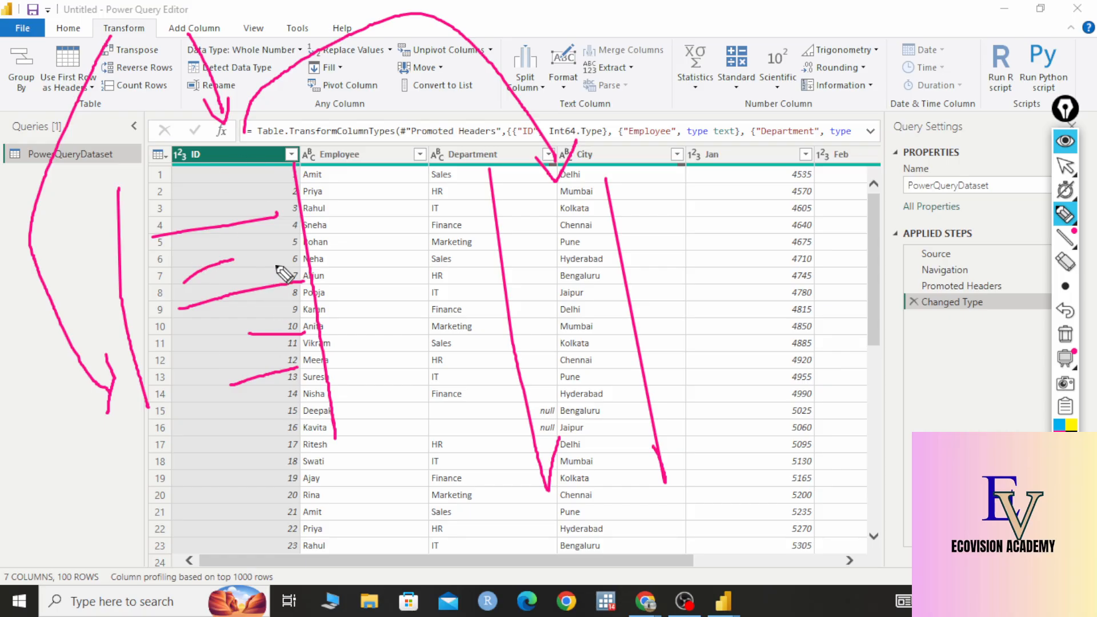
drag(215, 166, 234, 365)
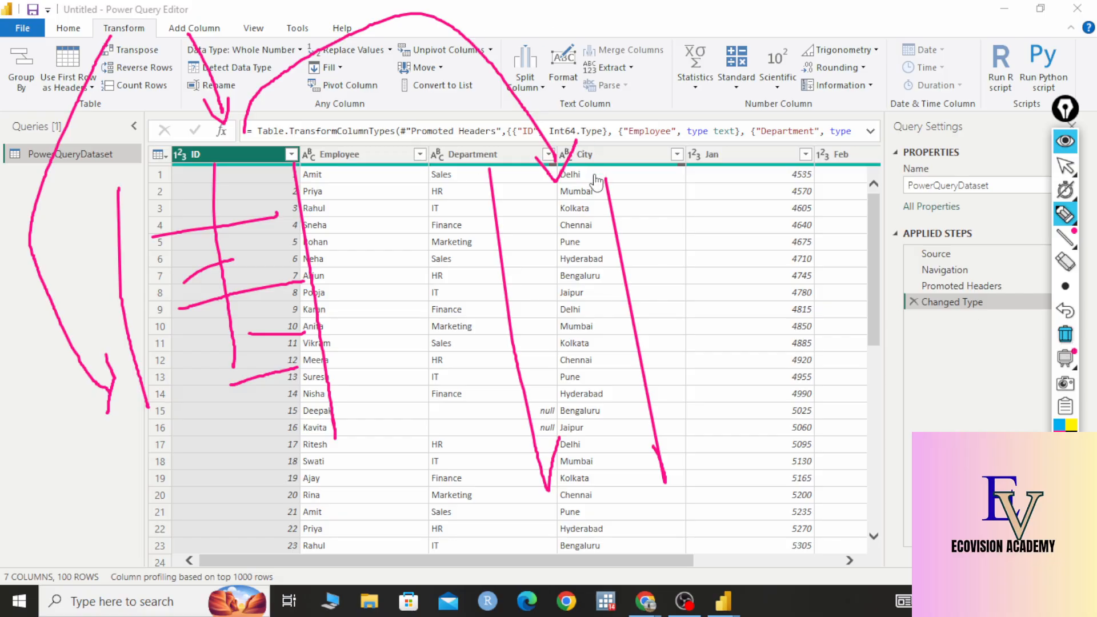
click(1065, 333)
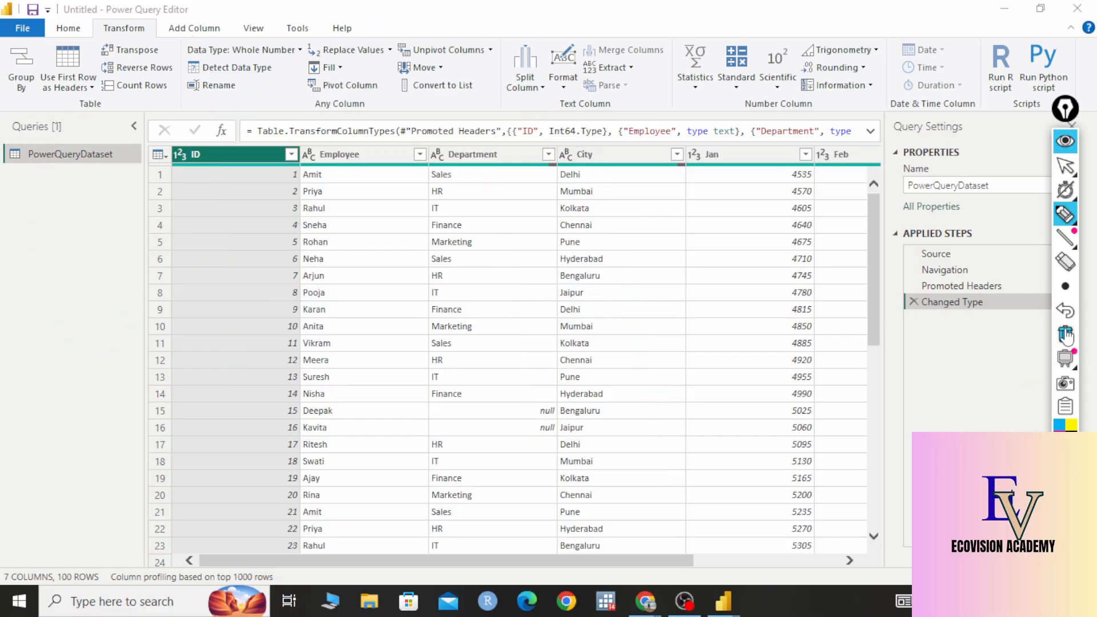
click(1065, 166)
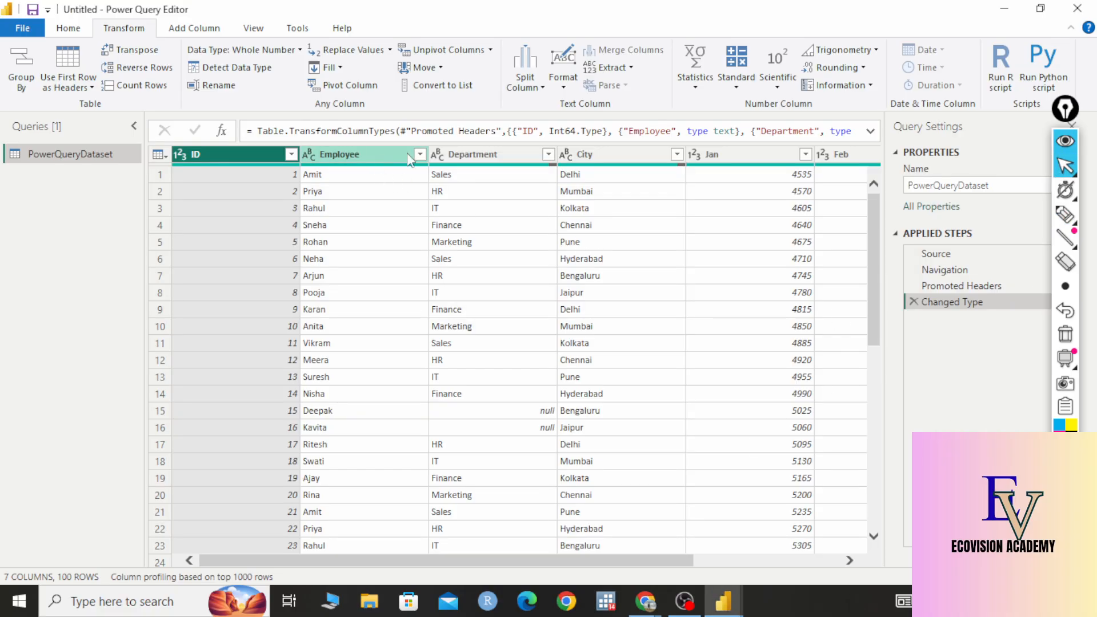
Select the Department column, draw pen arrows from the Sales entries in rows 1 and 6 to their Jan values, and erase them
click(474, 155)
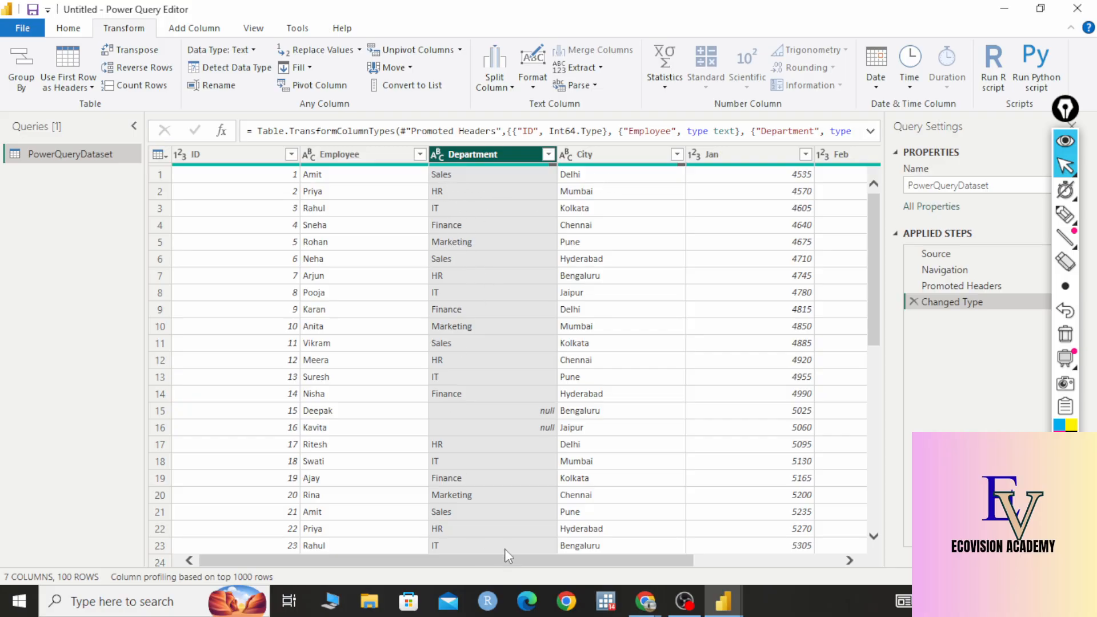
scroll(492, 400, right, 3)
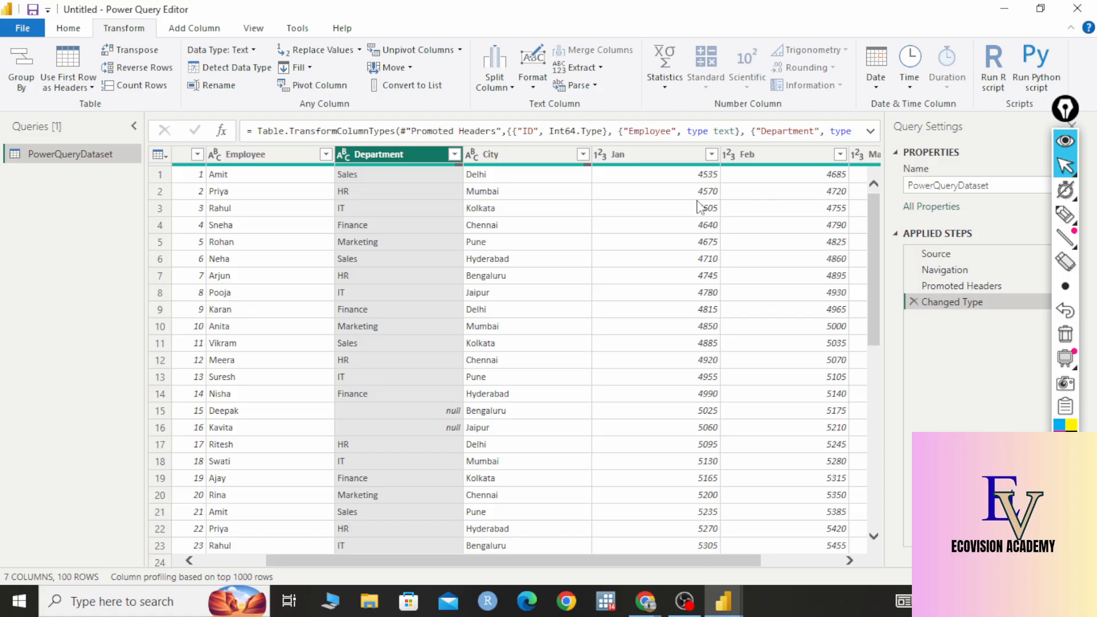
click(1065, 215)
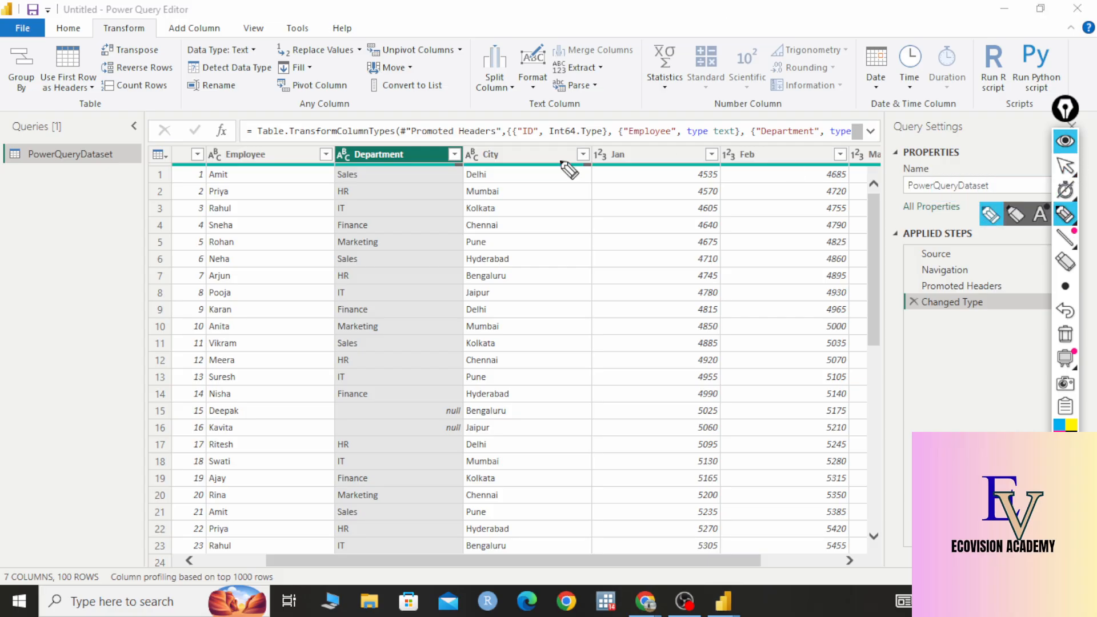
mouse_move(370, 176)
mouse_down()
mouse_move(578, 174)
mouse_move(627, 181)
mouse_move(630, 196)
mouse_up()
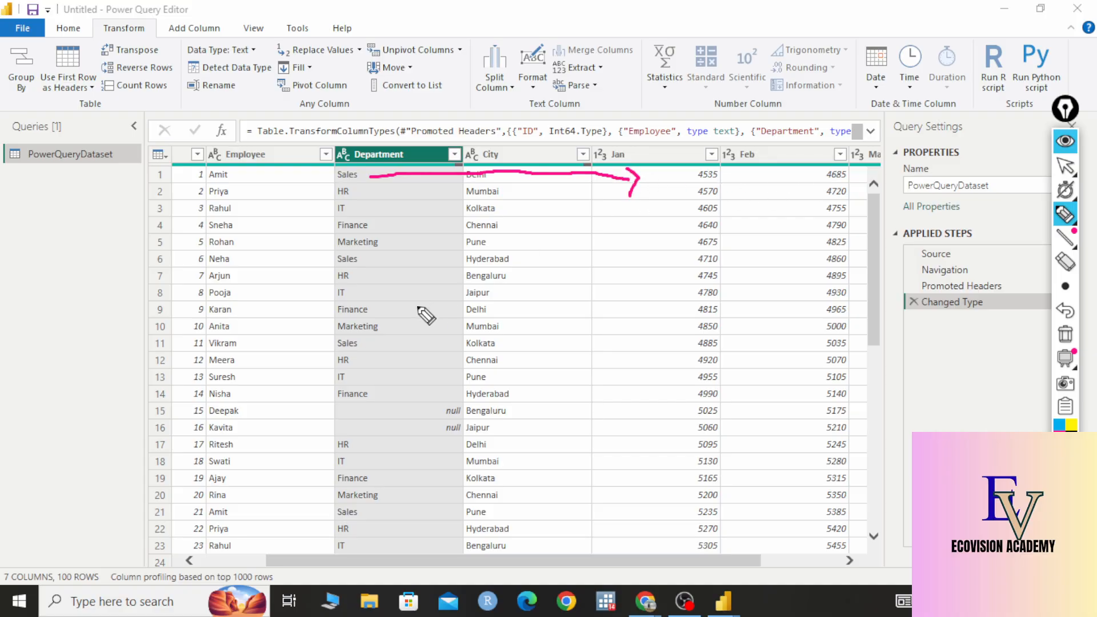
mouse_move(369, 259)
mouse_down()
mouse_move(665, 265)
mouse_move(663, 280)
mouse_up()
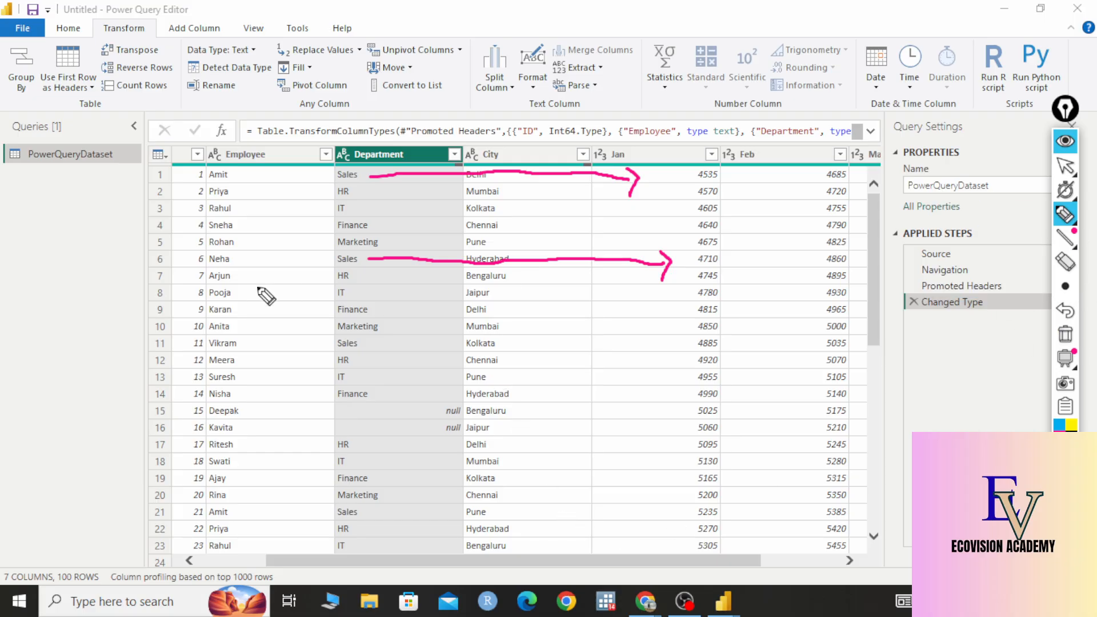
click(1065, 334)
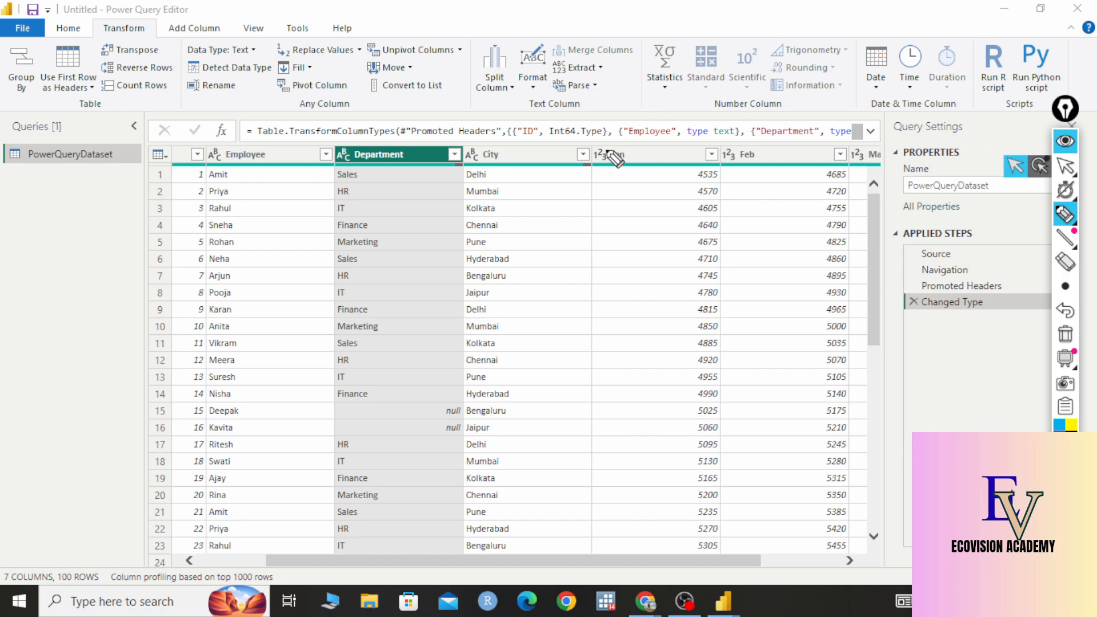
Tick the Jan column, draw pen arcs linking the first five departments to their Jan values, then erase everything and restore the pointer
drag(604, 136, 643, 121)
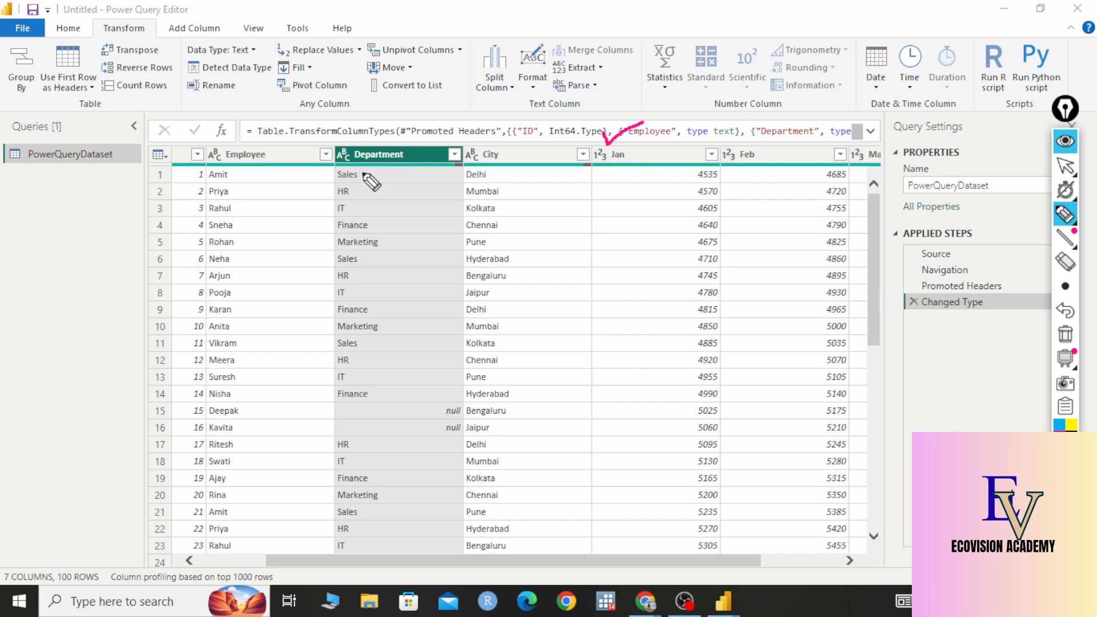
drag(364, 172, 612, 165)
mouse_move(361, 189)
mouse_down()
mouse_move(499, 166)
mouse_move(617, 188)
mouse_up()
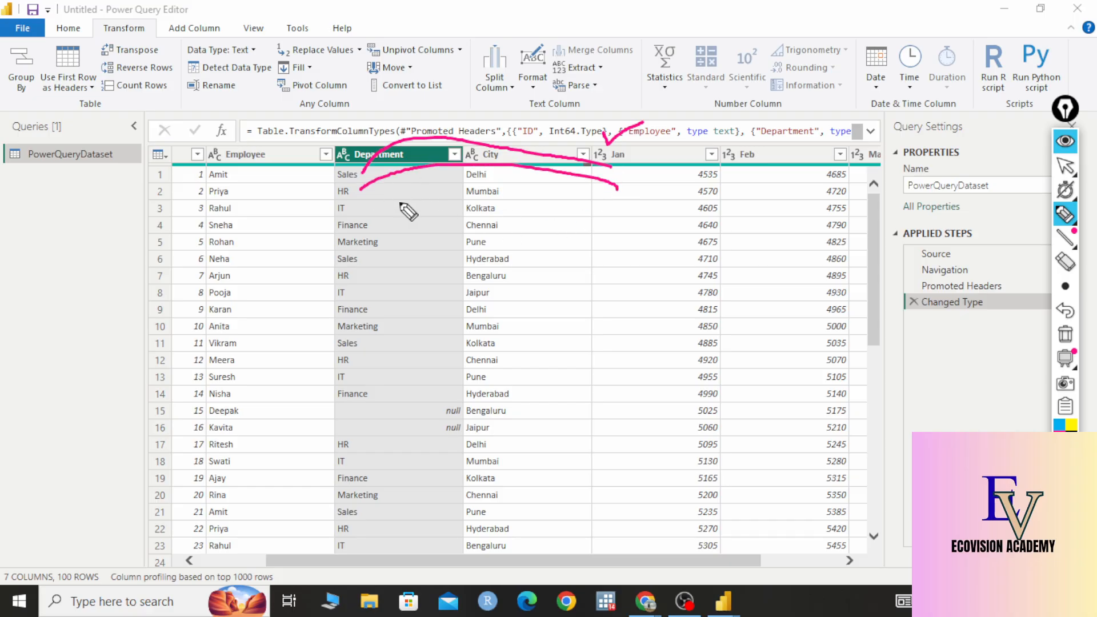
drag(372, 207, 615, 203)
drag(379, 229, 651, 223)
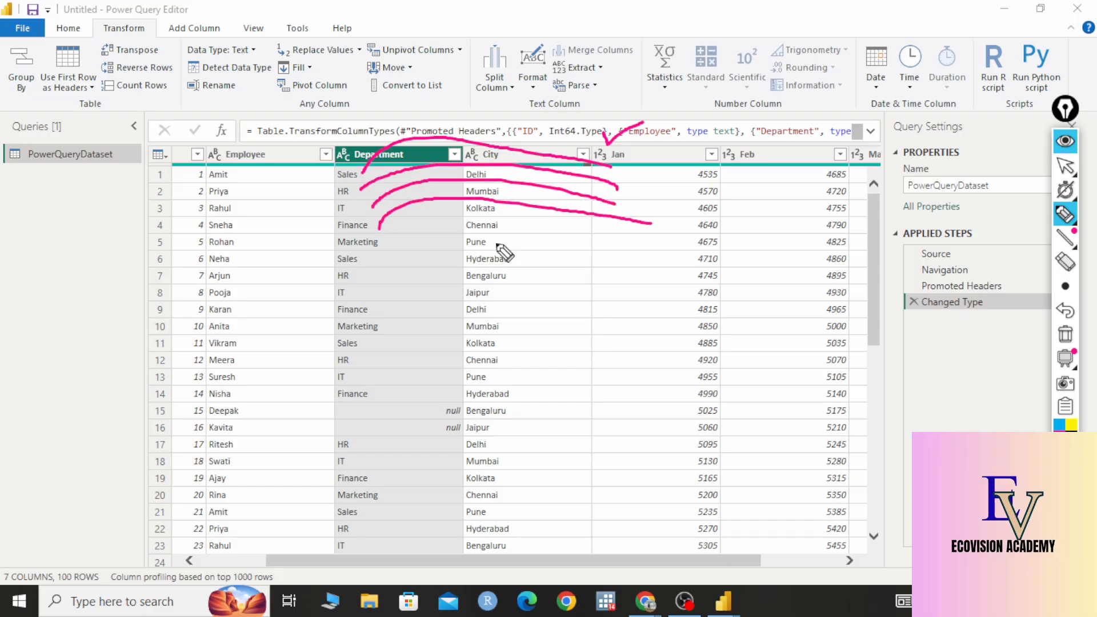
drag(400, 245, 618, 256)
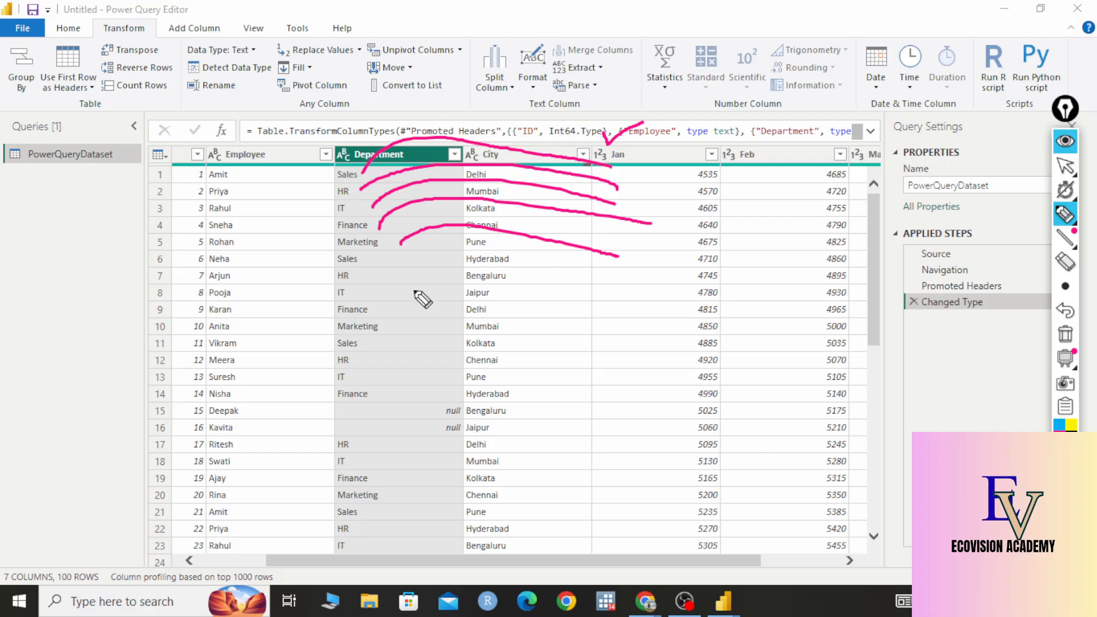
click(1065, 336)
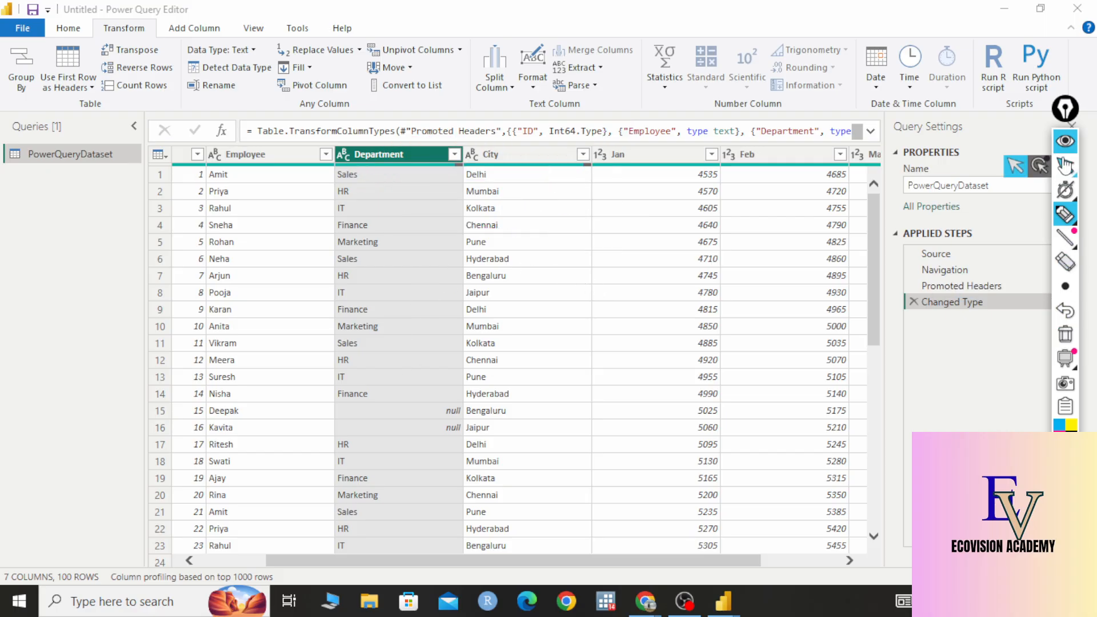
click(1064, 166)
Start a basic Group By operation on the table with Department as the grouping column
scroll(359, 245, down, 10)
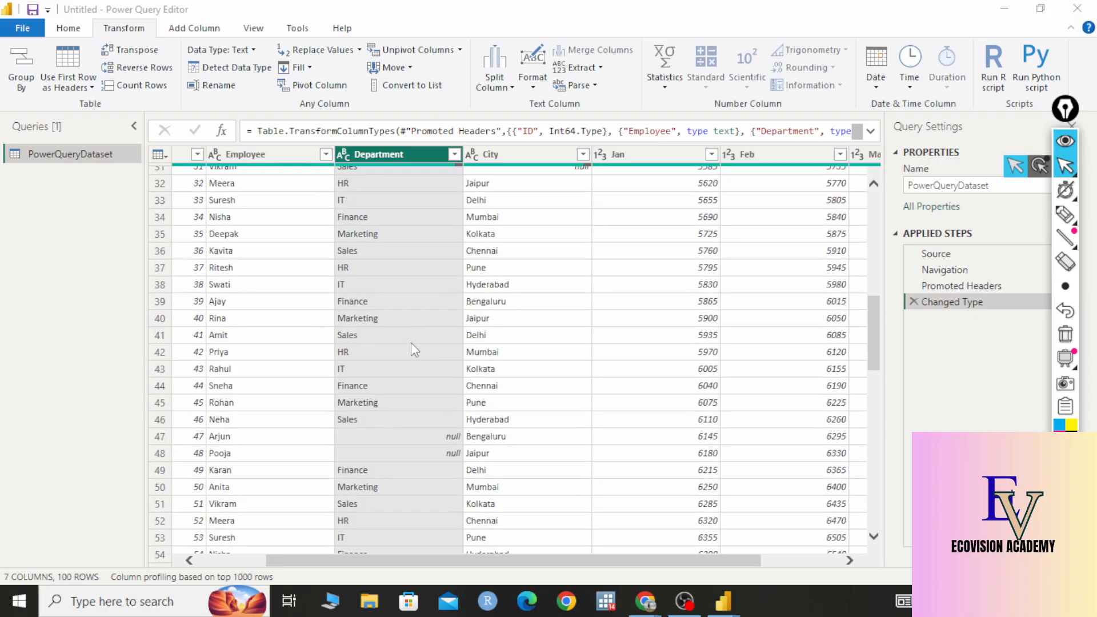
scroll(411, 344, down, 6)
scroll(408, 290, up, 15)
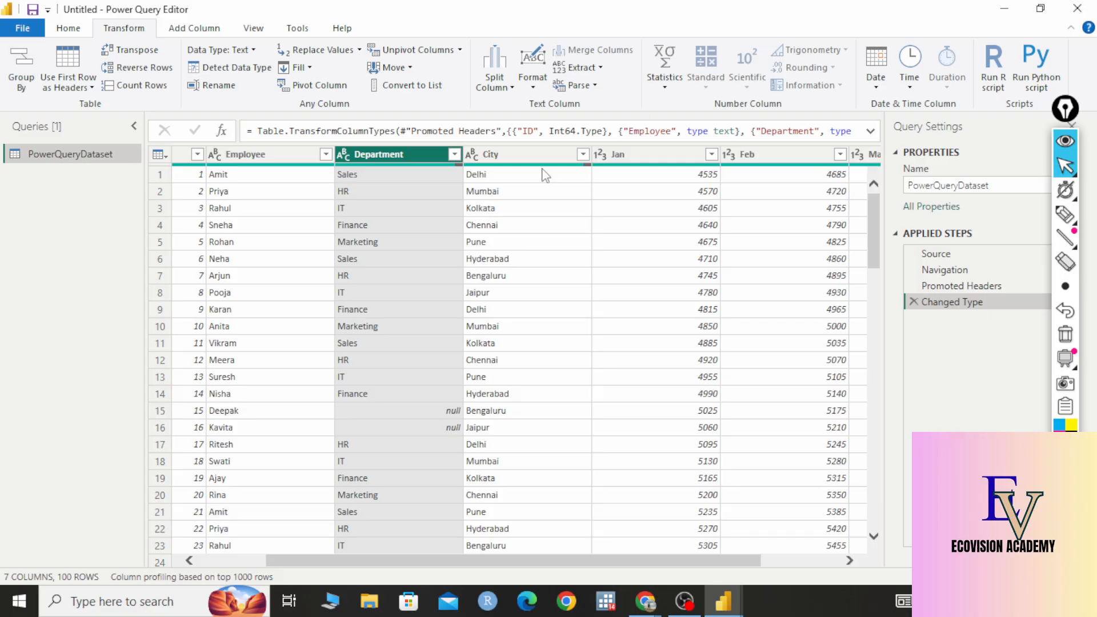
click(20, 71)
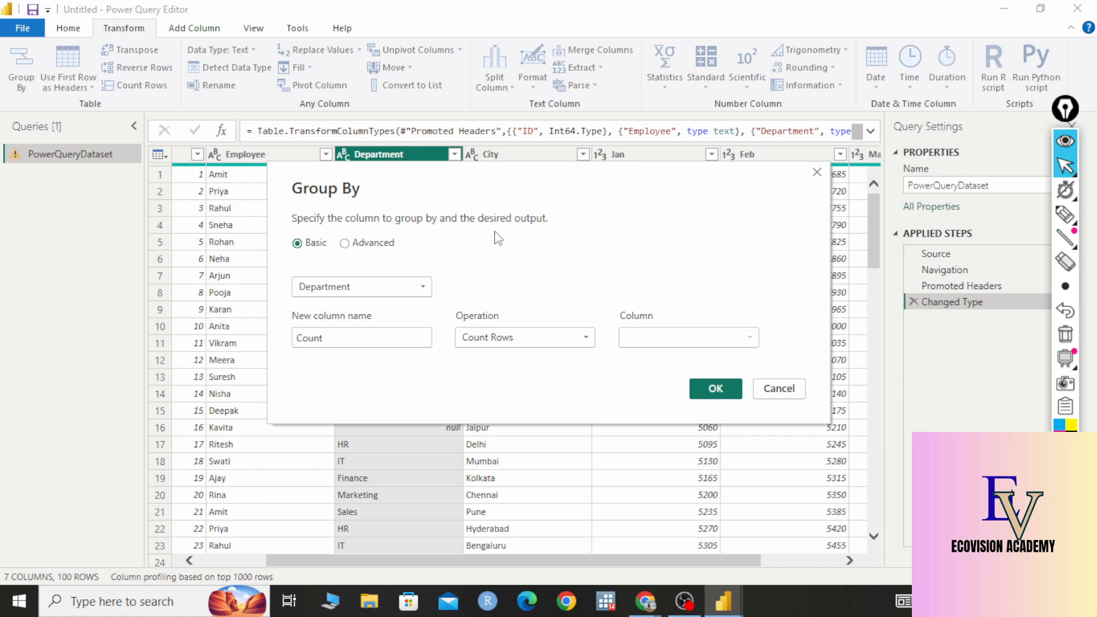
click(423, 286)
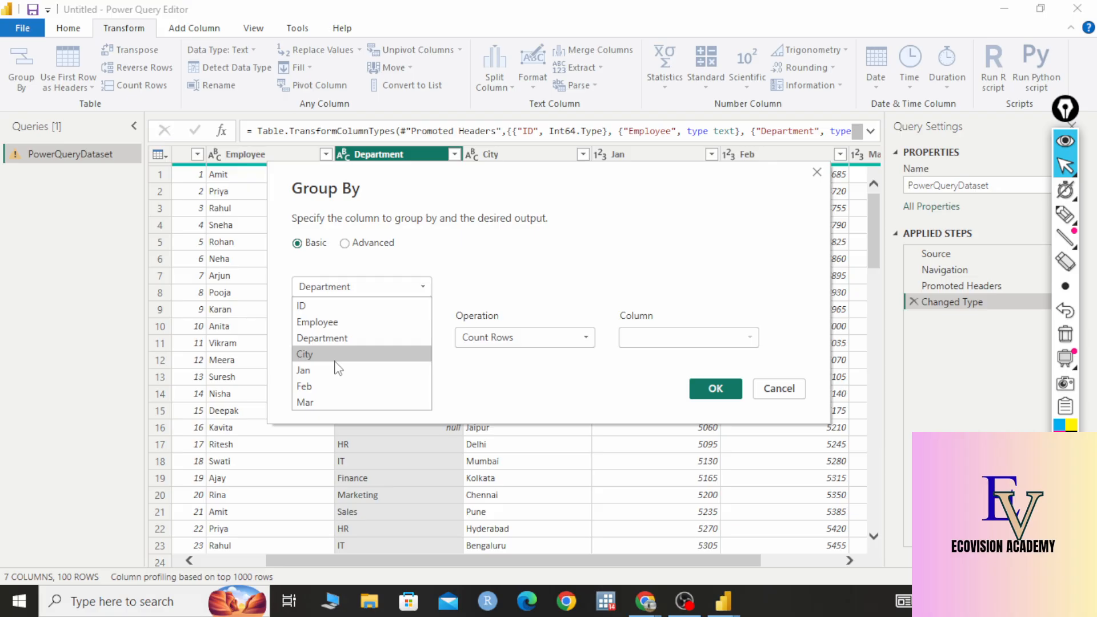
click(350, 337)
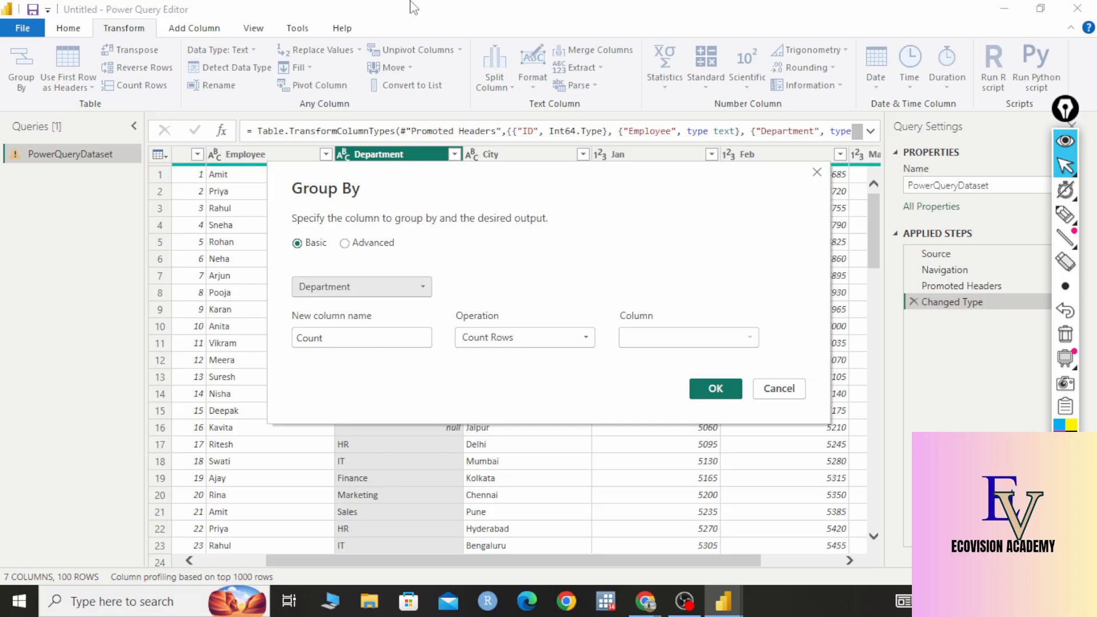
Name the new grouped column "Total Sales in Jan" in the Group By settings
drag(346, 340, 243, 343)
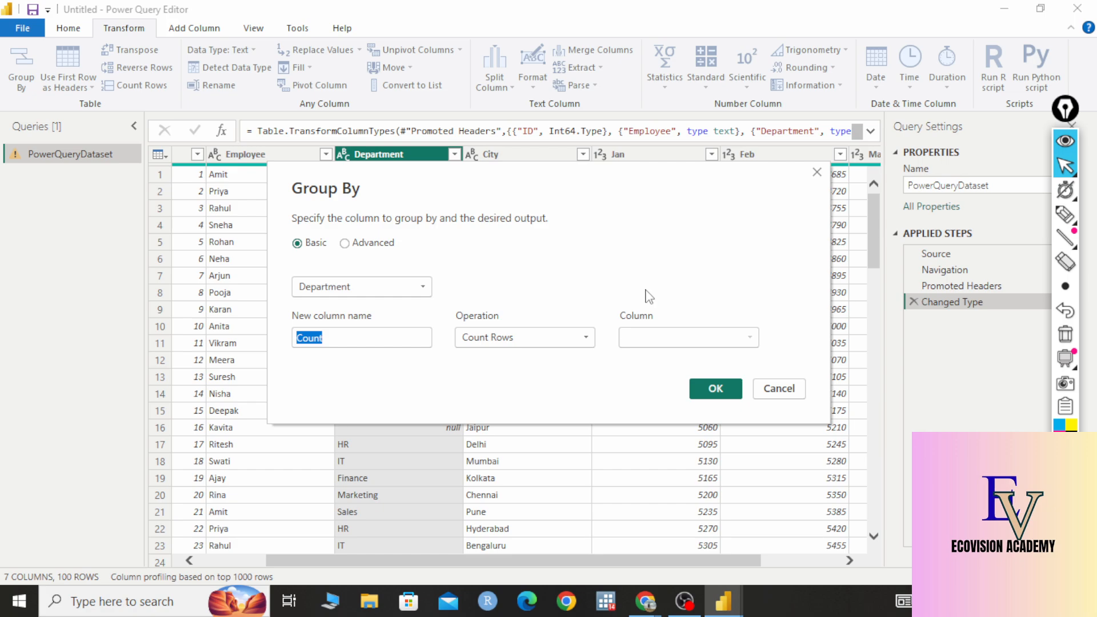
key(BackSpace)
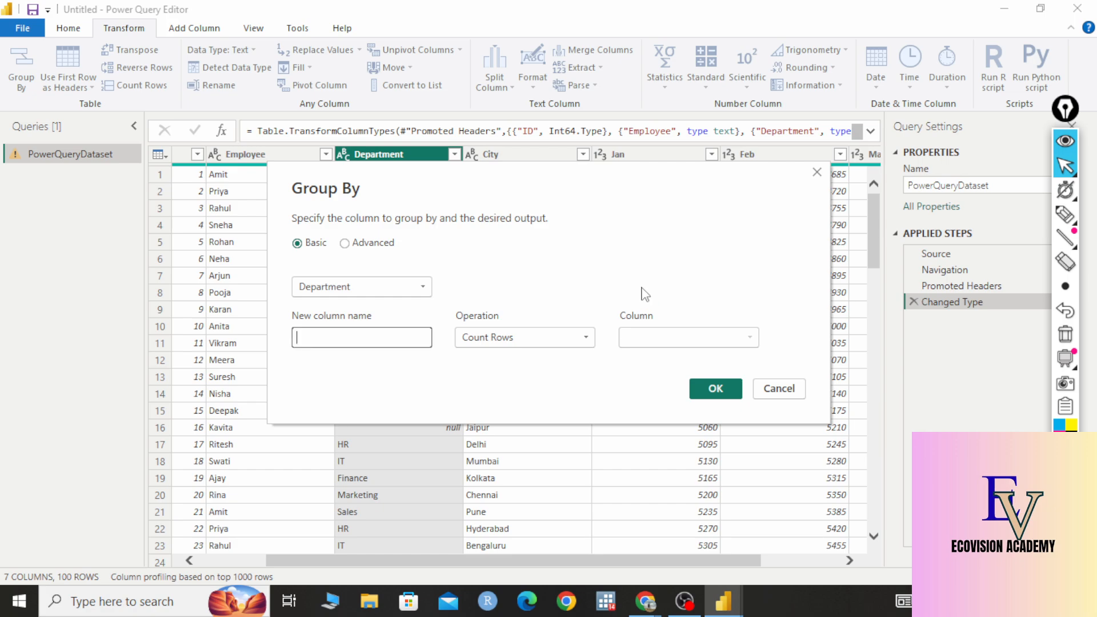
text(Total Sales in Jan)
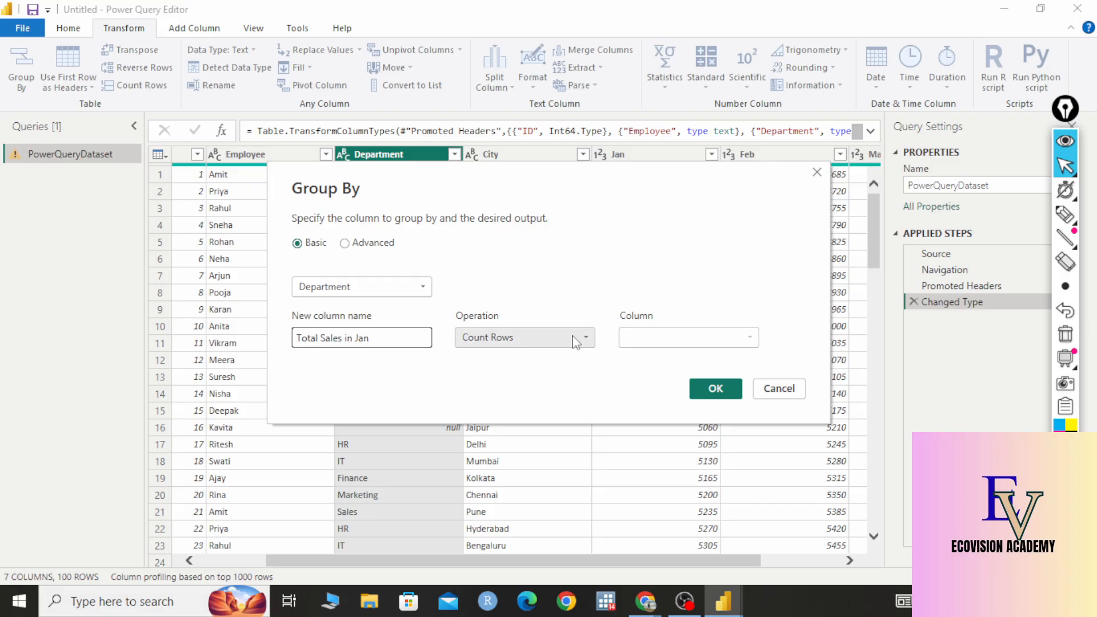
Uncover the first table rows, circle the Jan values in rows 1 and 6 with a plus sign between, and erase the marks
drag(521, 184, 487, 303)
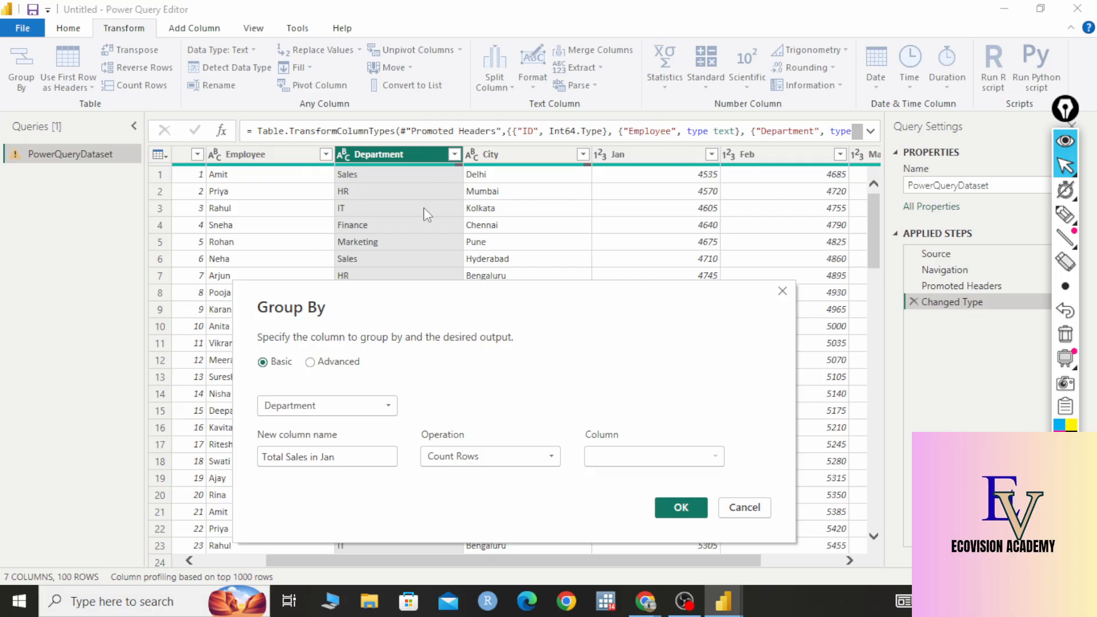
click(1065, 214)
mouse_move(711, 154)
mouse_down()
mouse_move(740, 181)
mouse_move(713, 152)
mouse_up()
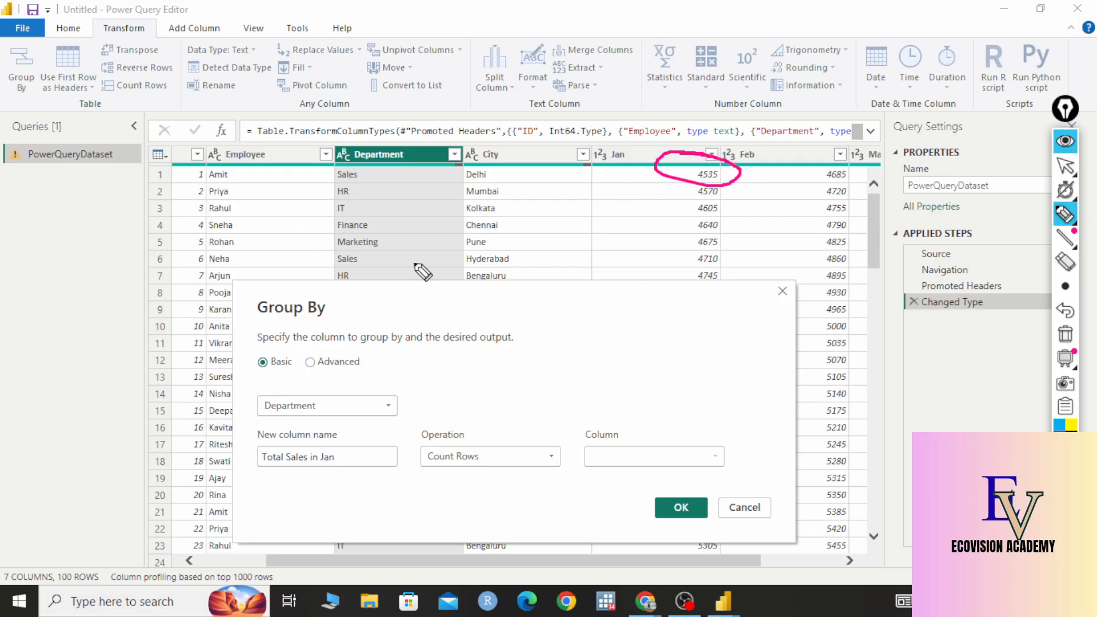
mouse_move(736, 251)
mouse_down()
mouse_move(726, 273)
mouse_move(721, 258)
mouse_up()
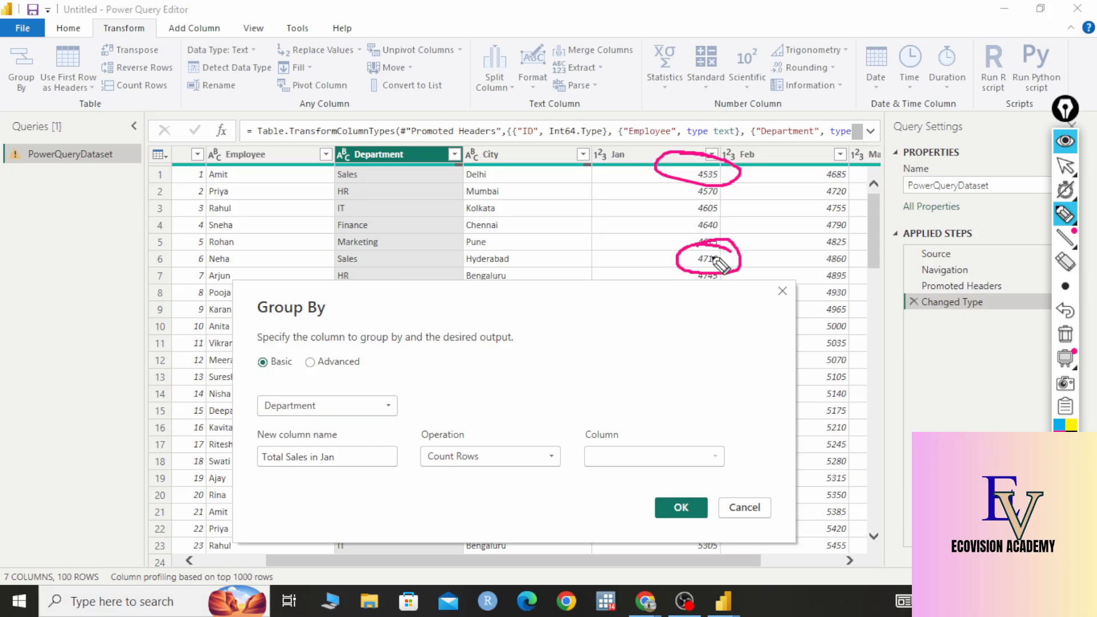
drag(688, 189, 692, 216)
drag(666, 209, 701, 207)
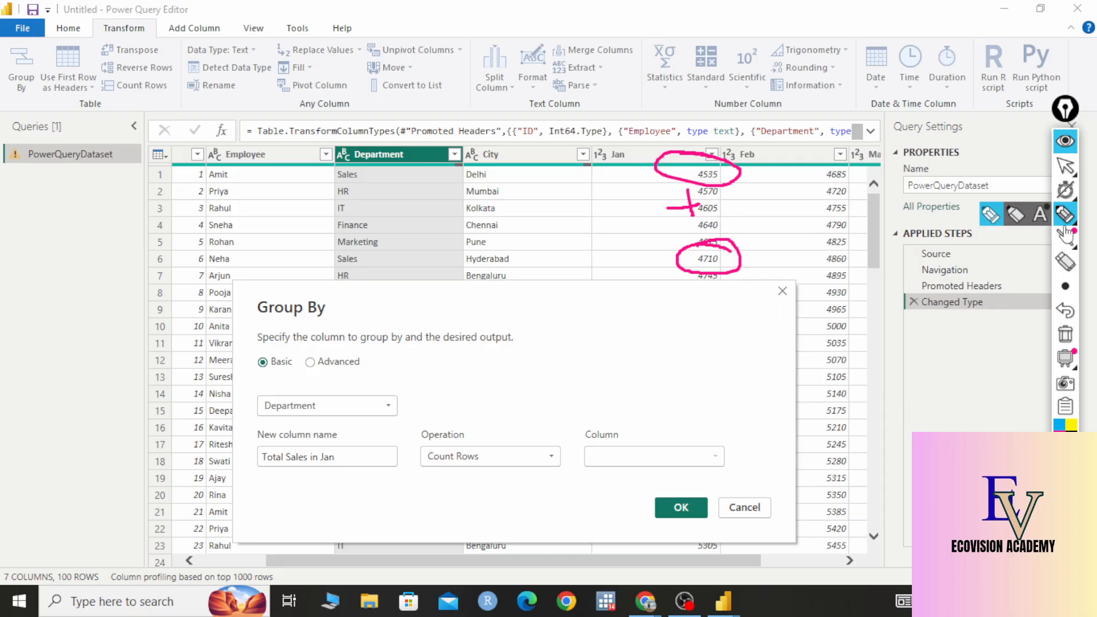
click(1065, 338)
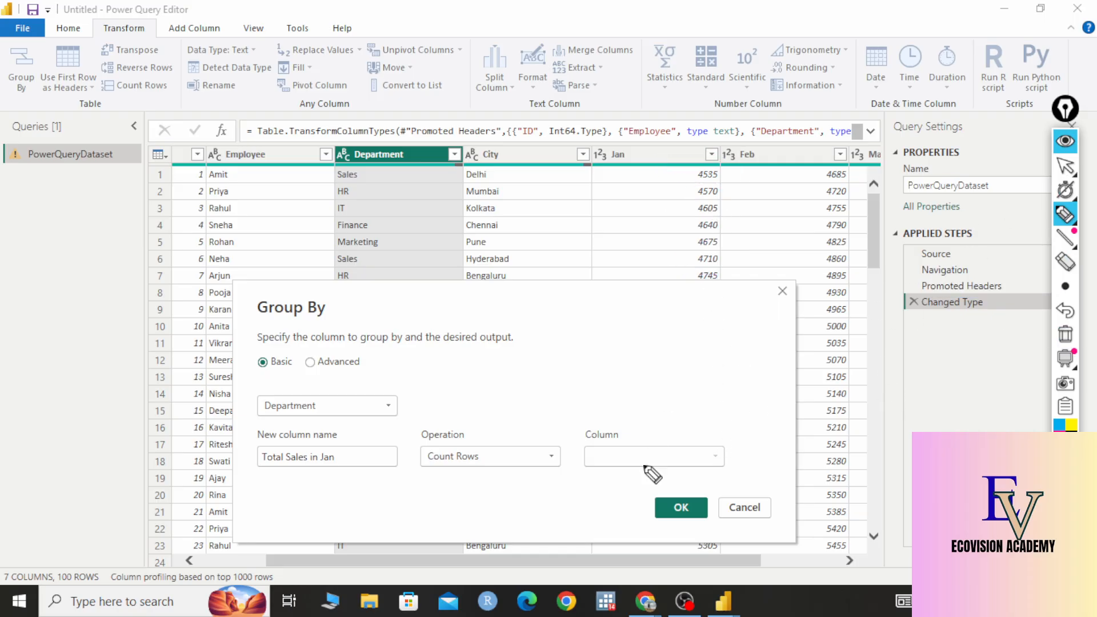
click(1066, 165)
Set the grouping to Sum the Jan column and apply it to the table
click(504, 462)
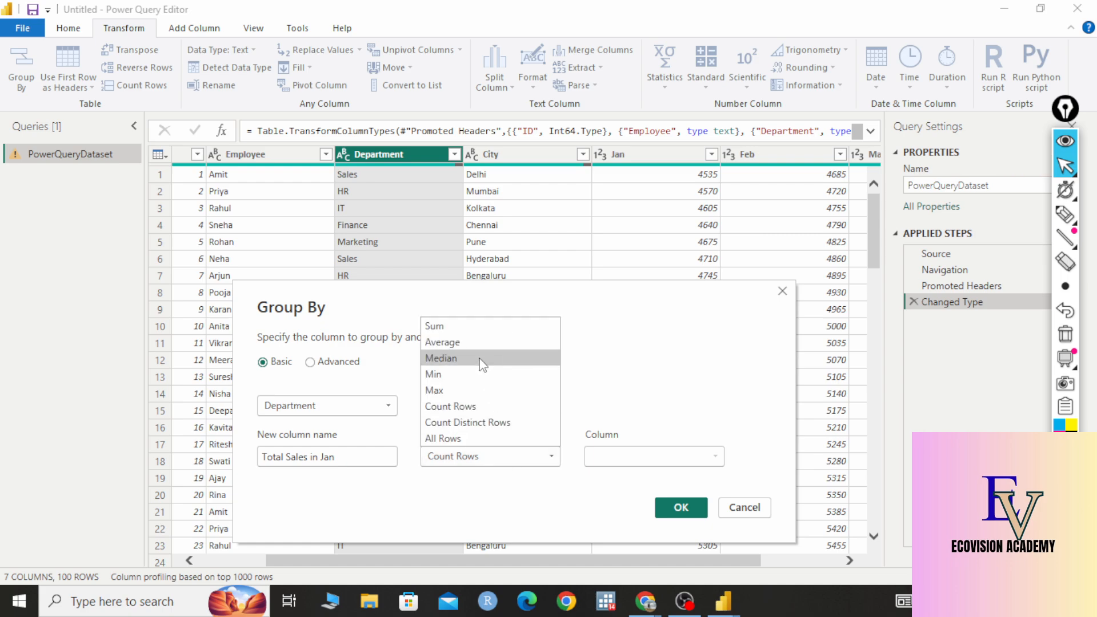
click(473, 326)
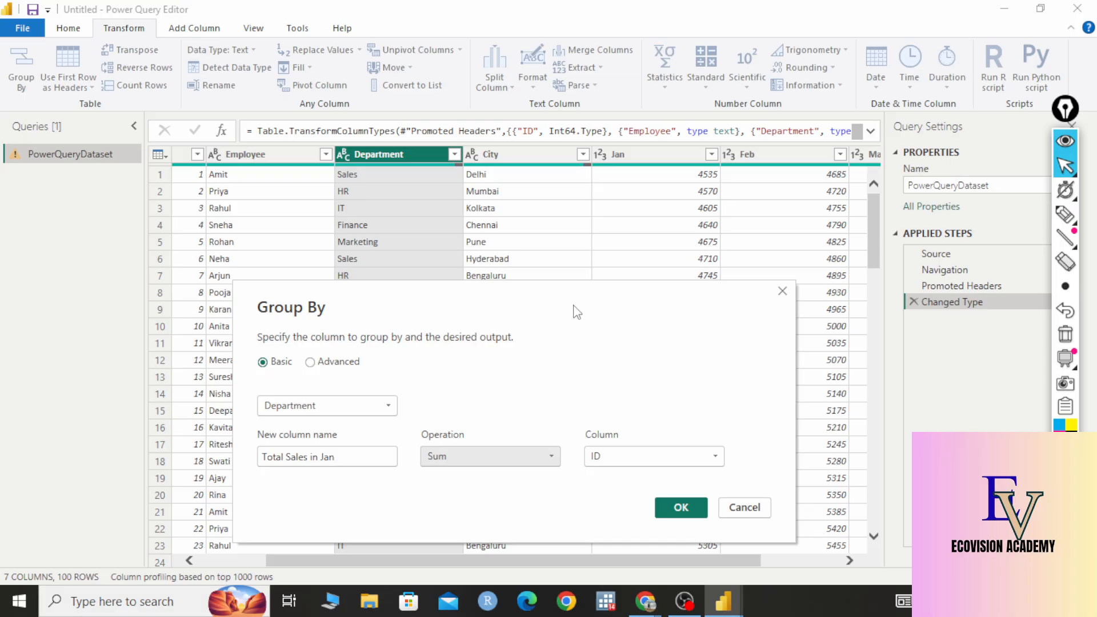
drag(574, 307, 352, 222)
click(454, 368)
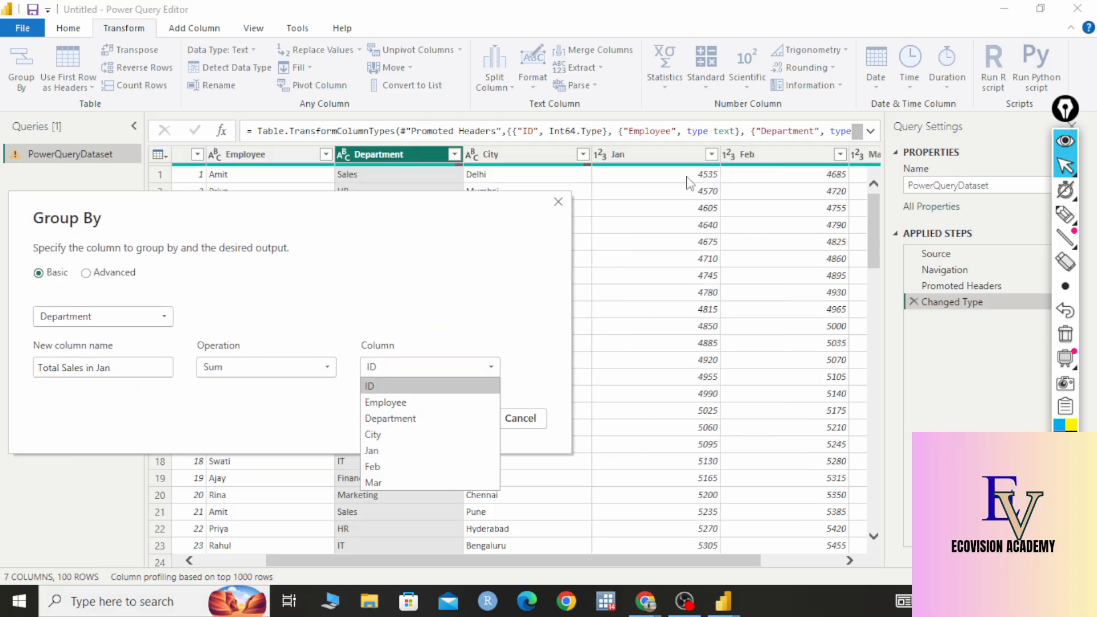
click(414, 451)
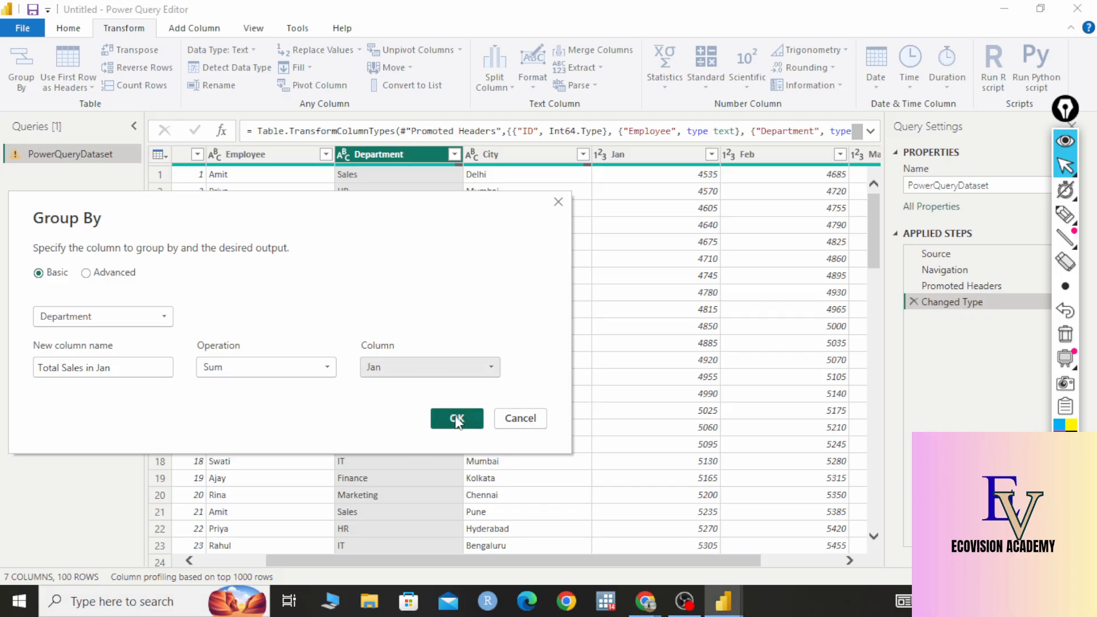
click(456, 419)
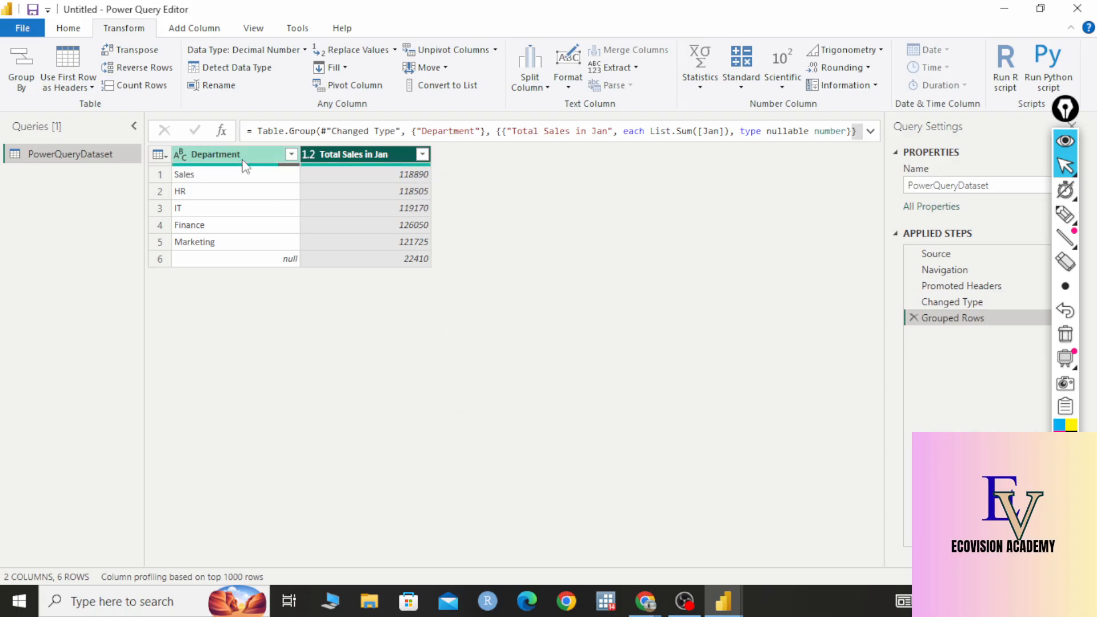
Examine the grouped table's January sales total for each department from Sales to Marketing
click(246, 181)
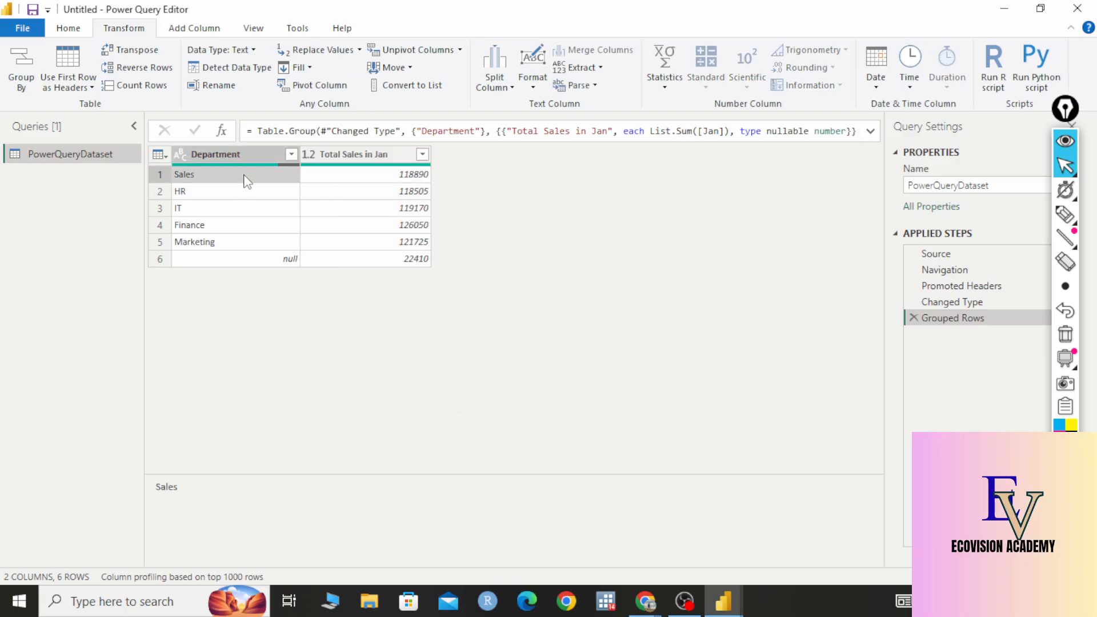
click(416, 173)
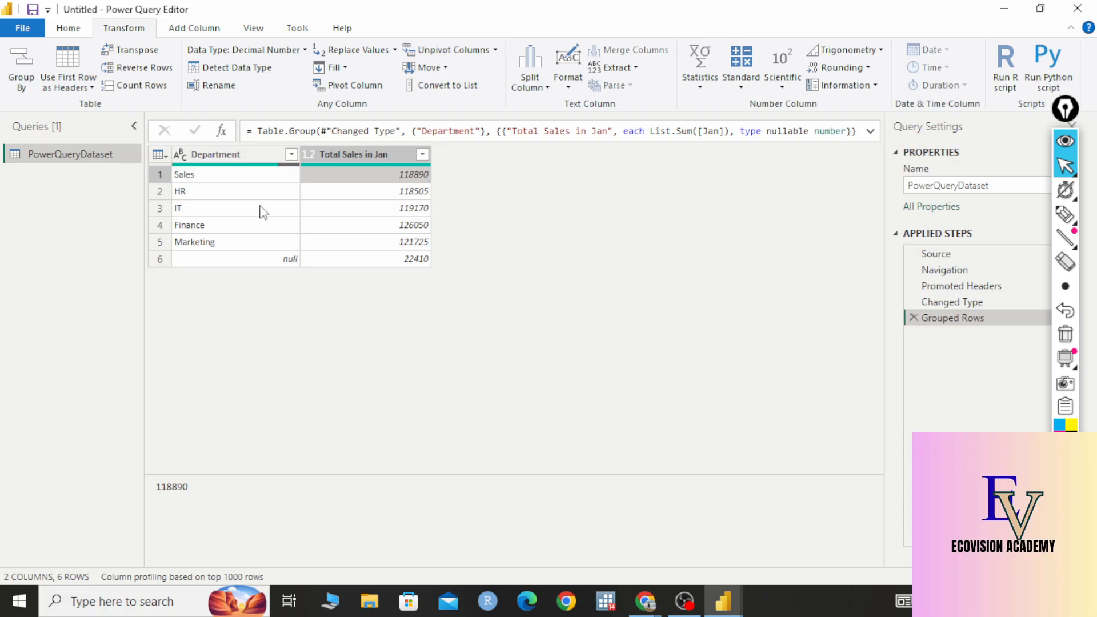
click(247, 194)
click(407, 194)
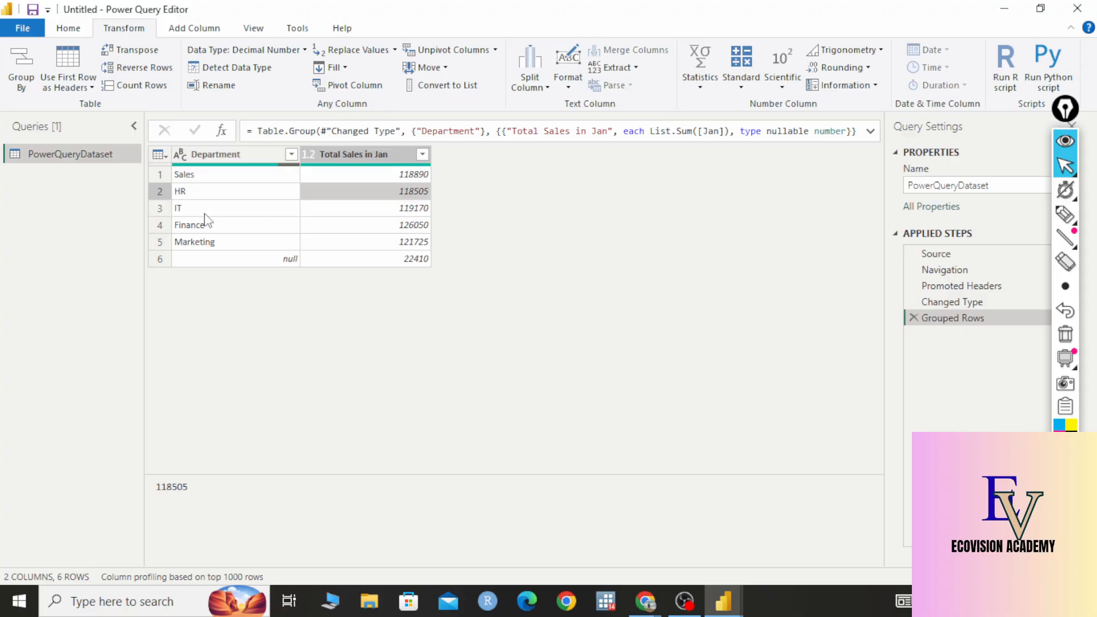
click(205, 214)
click(386, 212)
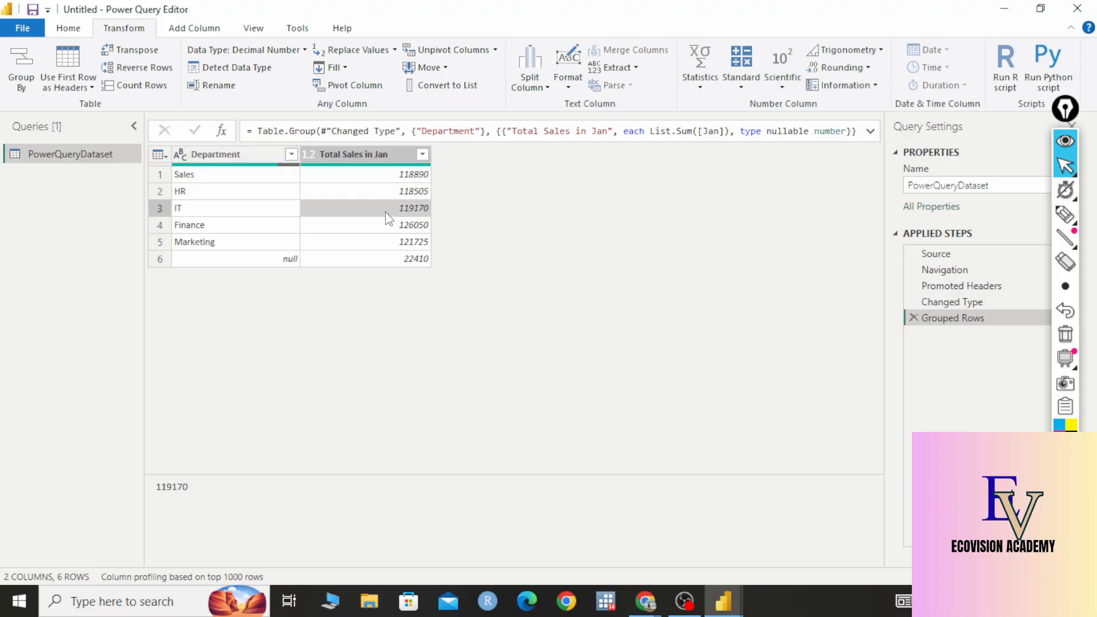
click(228, 229)
click(425, 224)
click(240, 242)
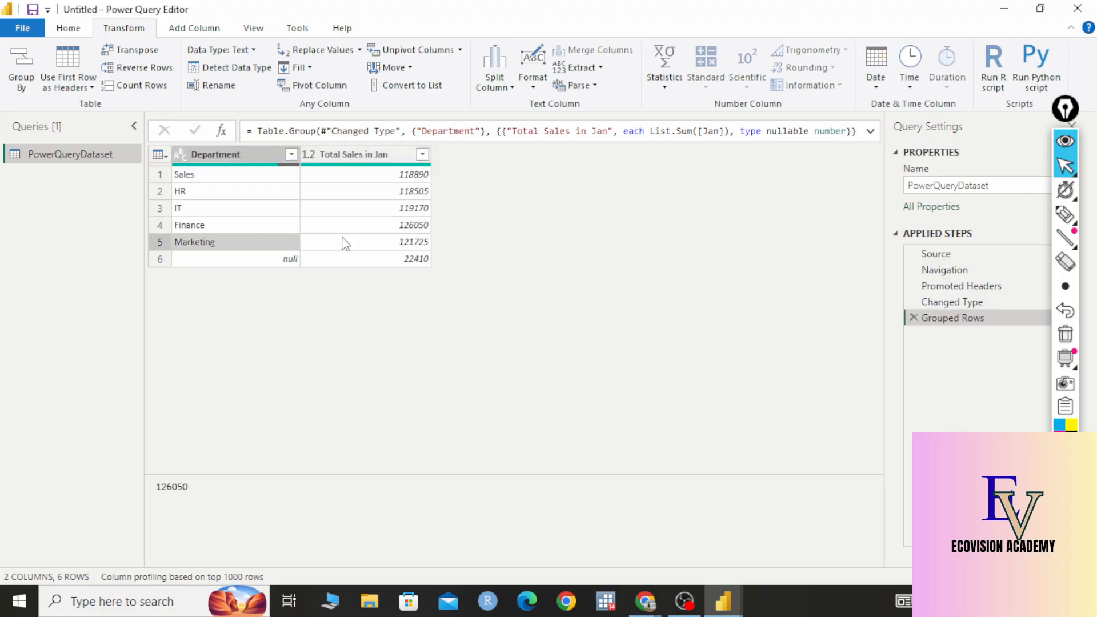
click(394, 226)
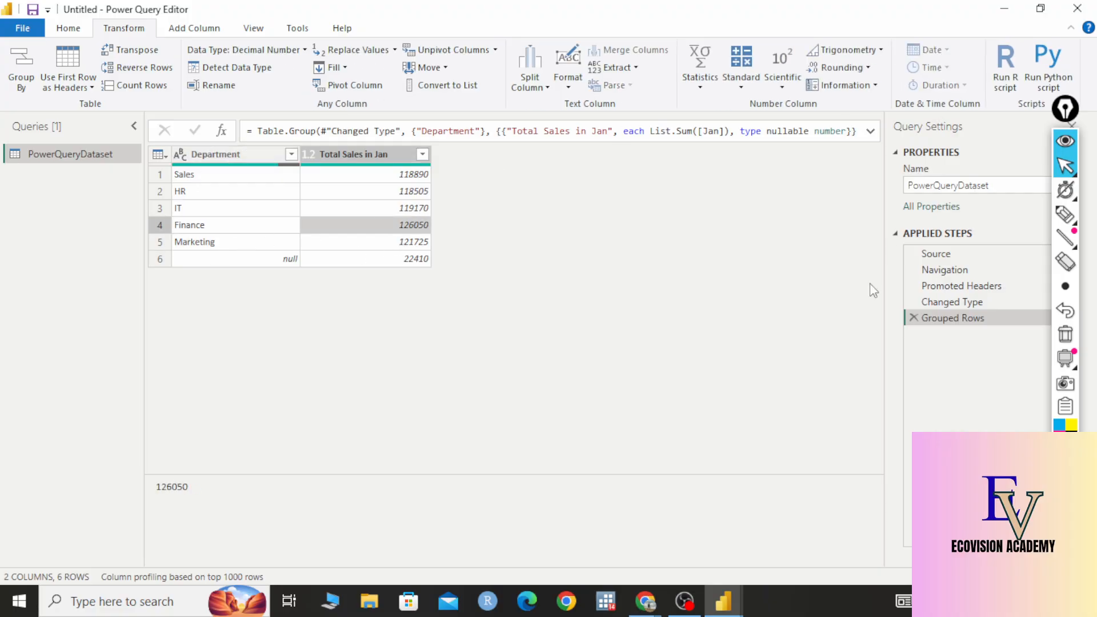
Delete the Grouped Rows applied step and select the Department column of the restored table
click(914, 318)
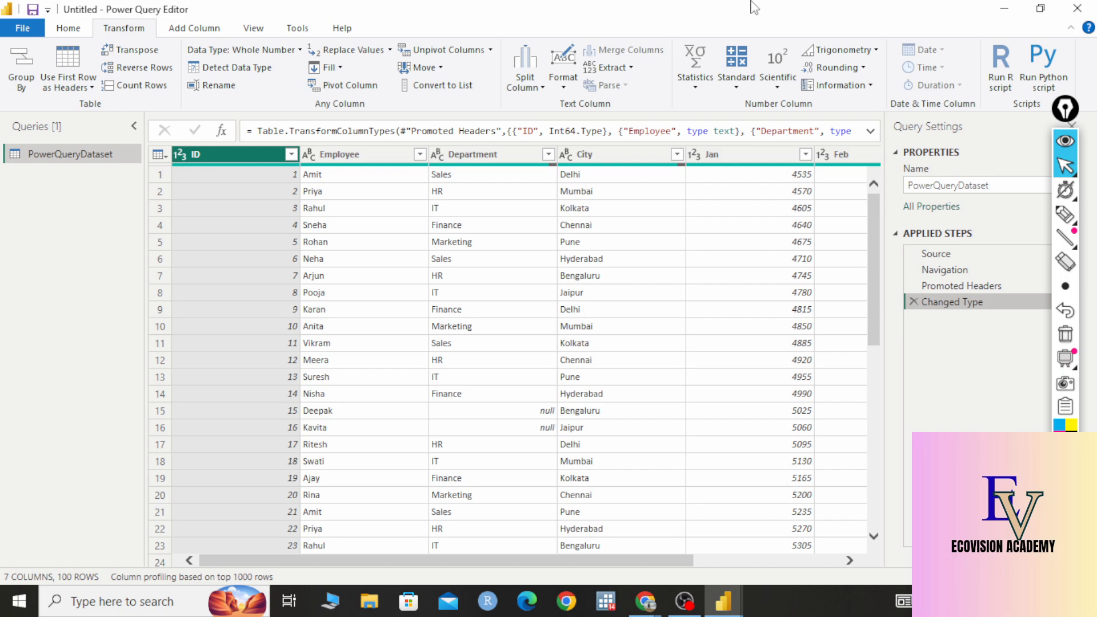
click(510, 156)
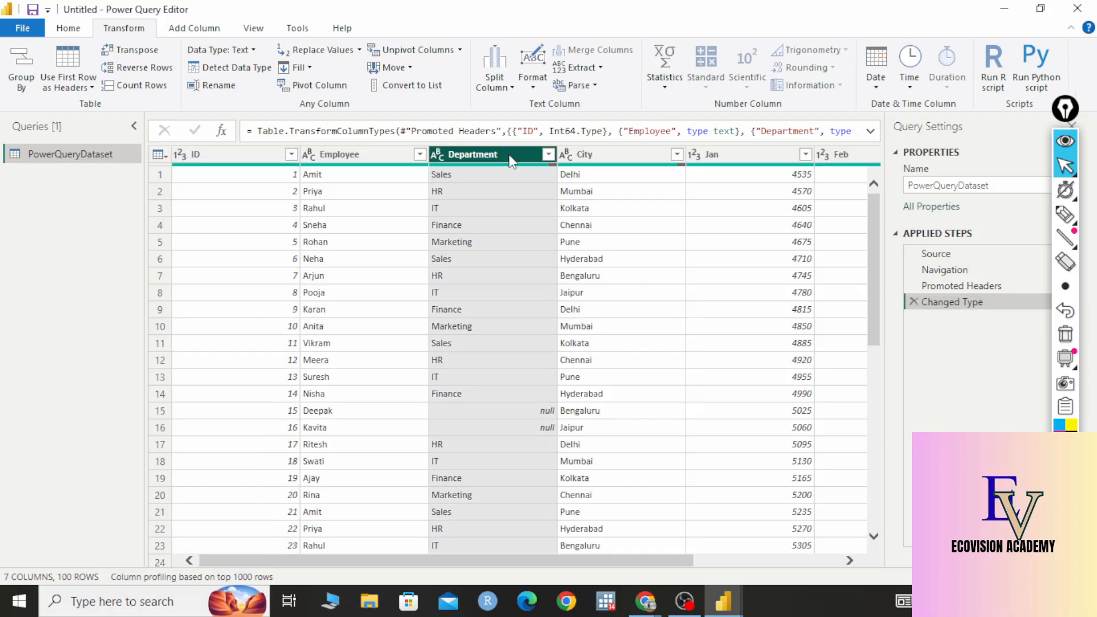
click(337, 154)
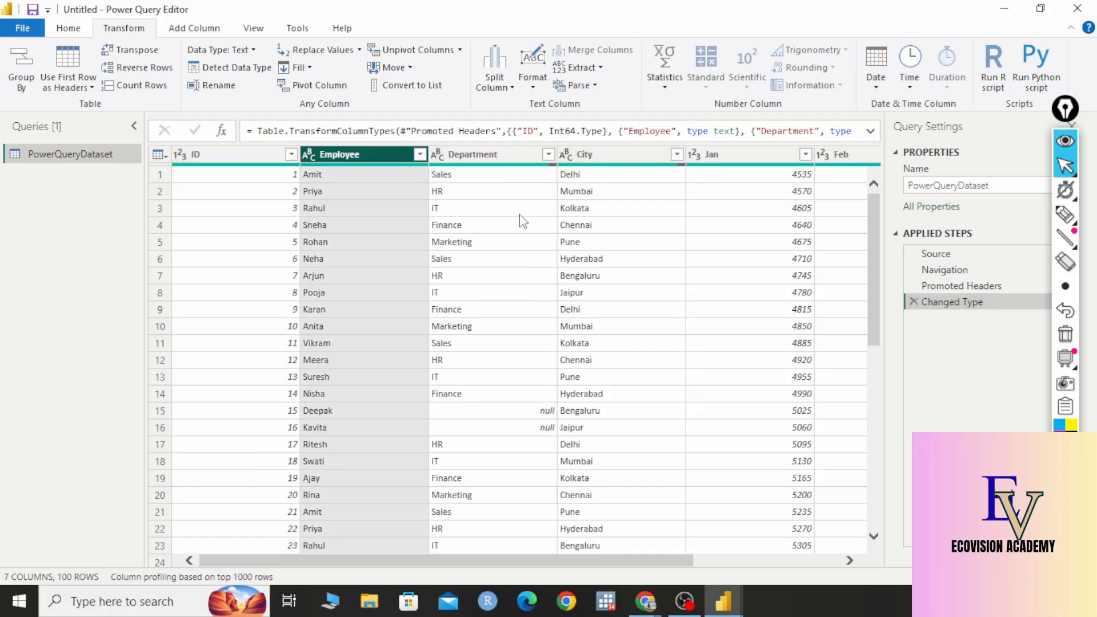
click(494, 151)
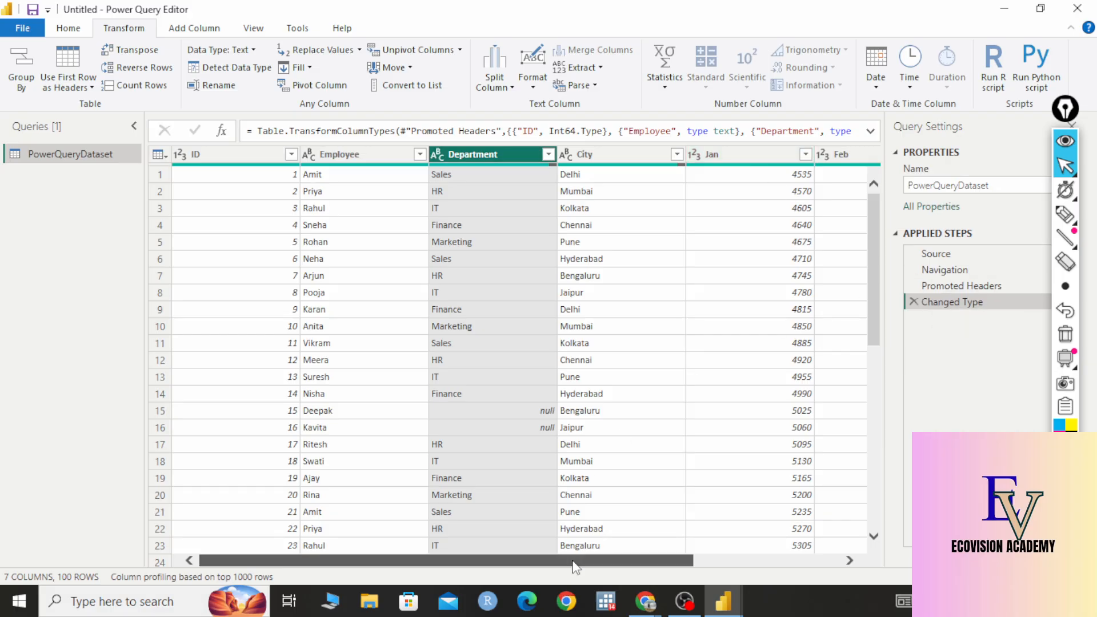
drag(575, 561, 546, 567)
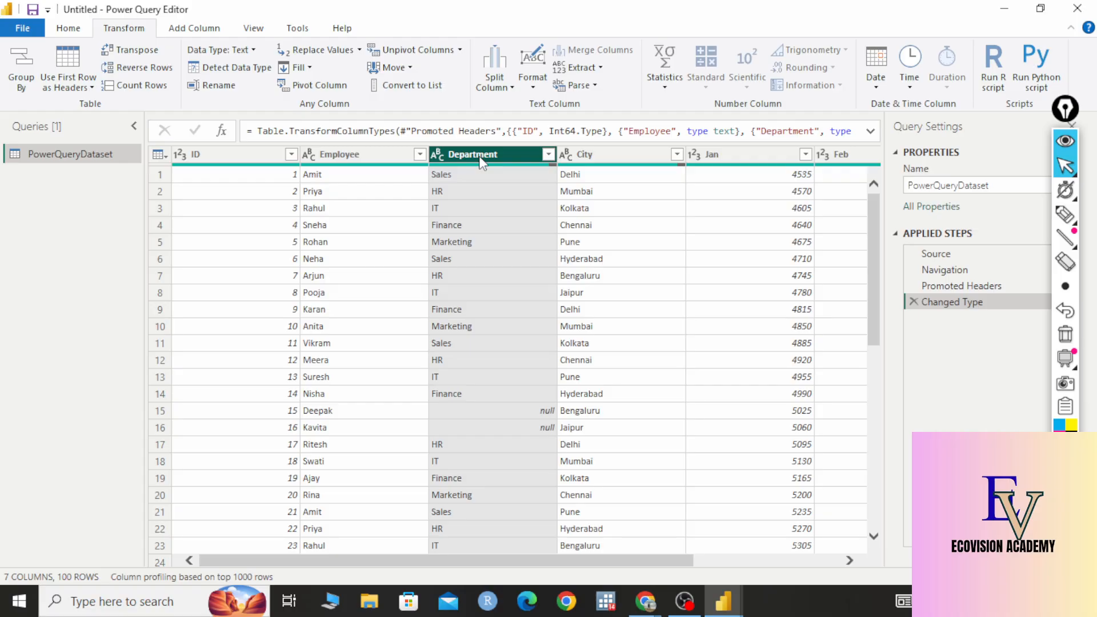
Start a basic Group By on Department and name the new column "Total revenue in Feb"
click(23, 68)
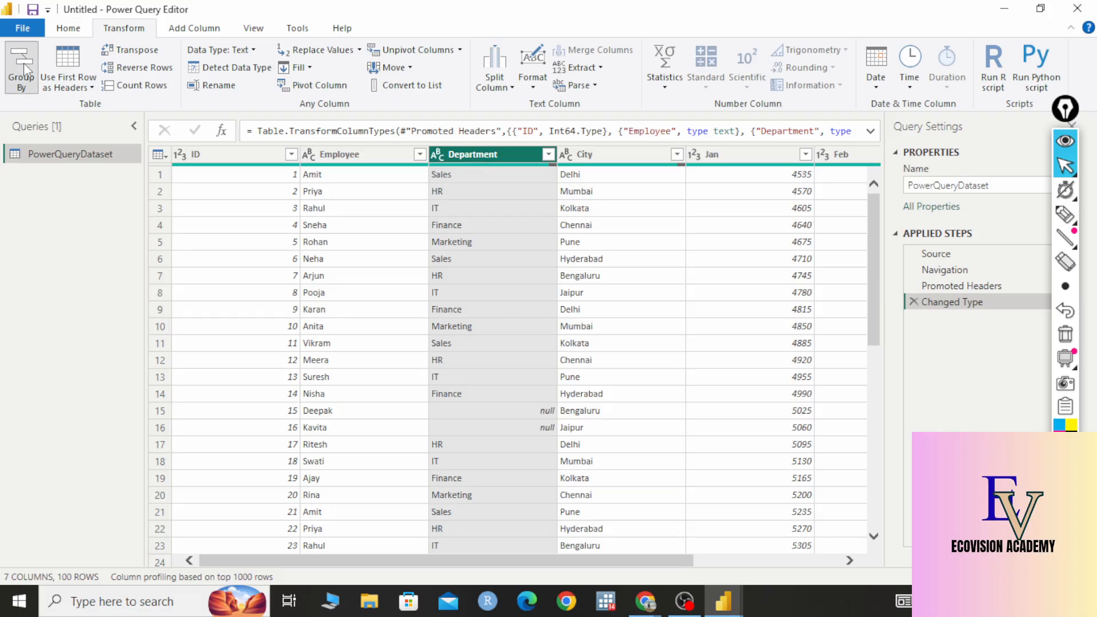
click(355, 287)
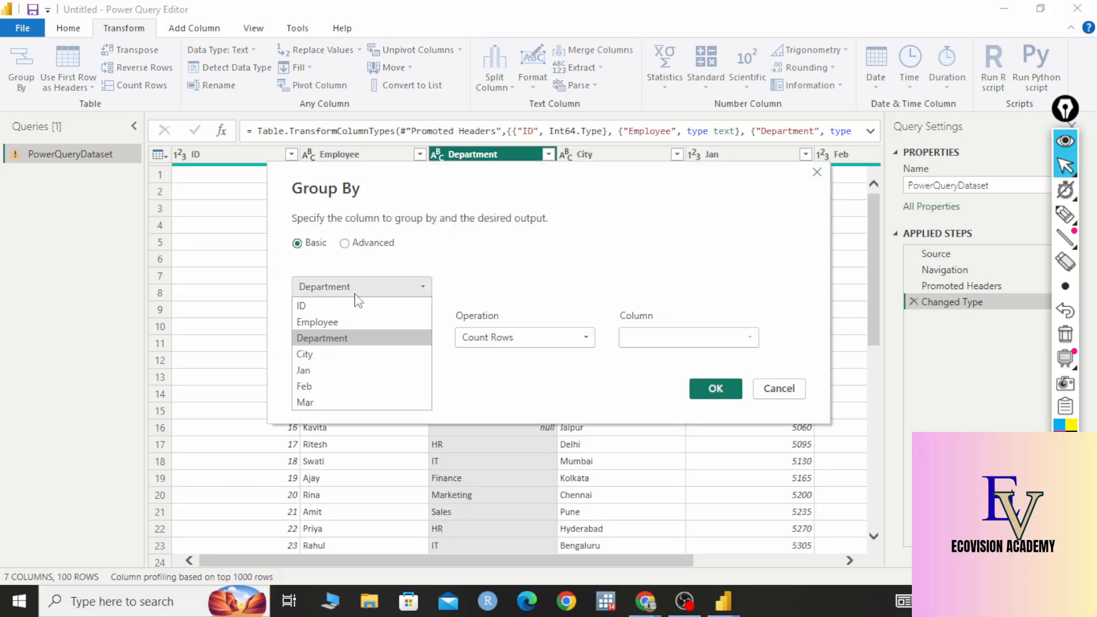
click(322, 338)
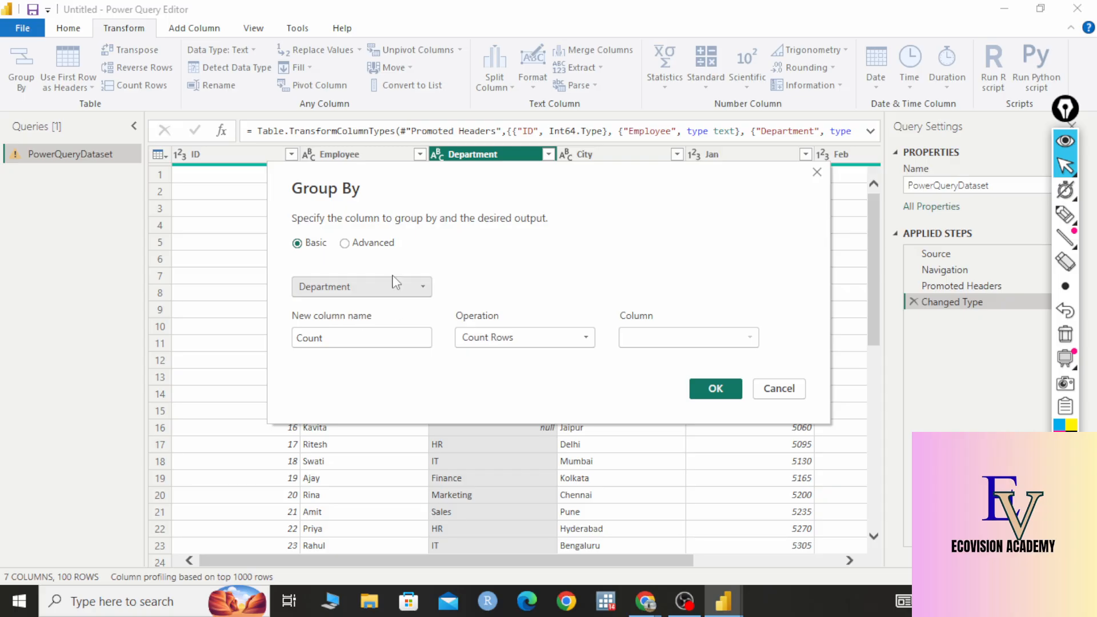
key(Tab)
key(BackSpace)
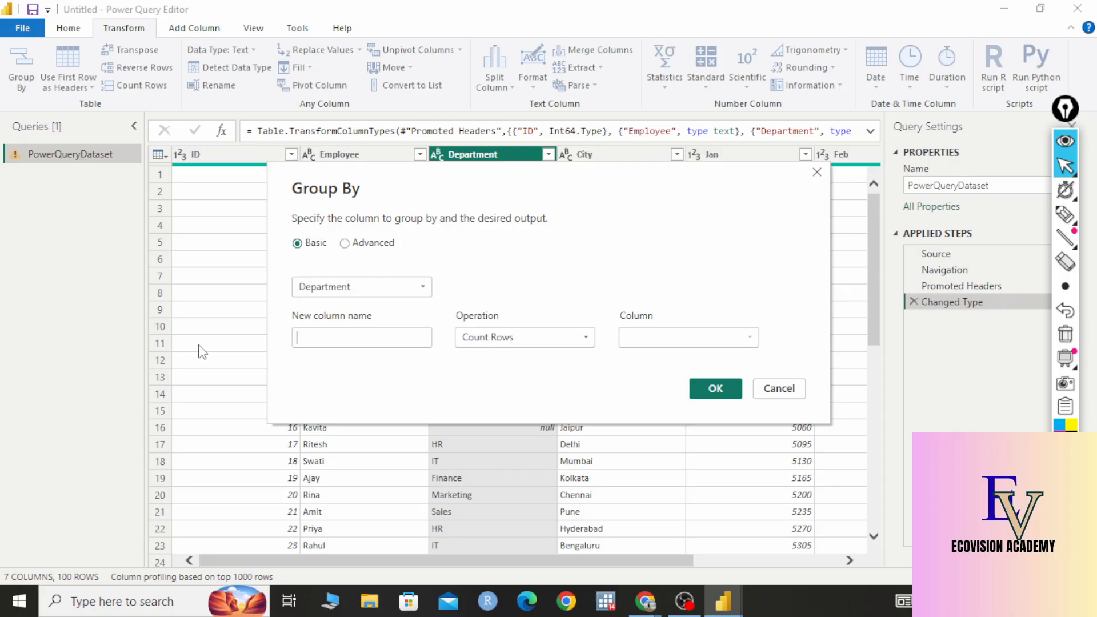
text(Total revenue in Feb)
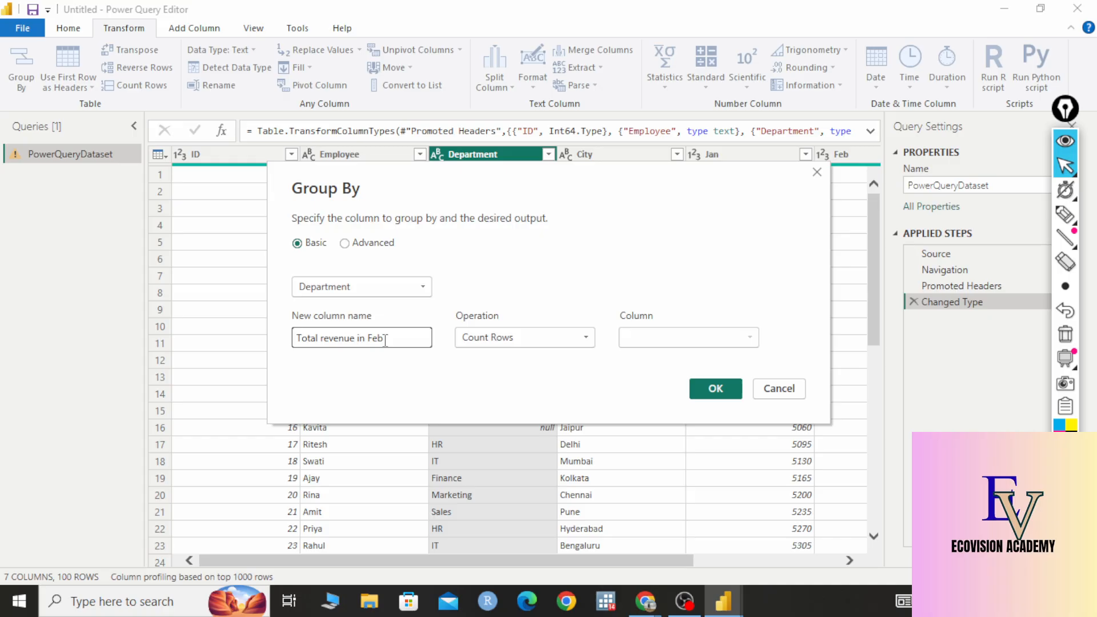
Set the aggregation for the new column to Sum of the Feb column
click(551, 353)
click(536, 354)
click(678, 341)
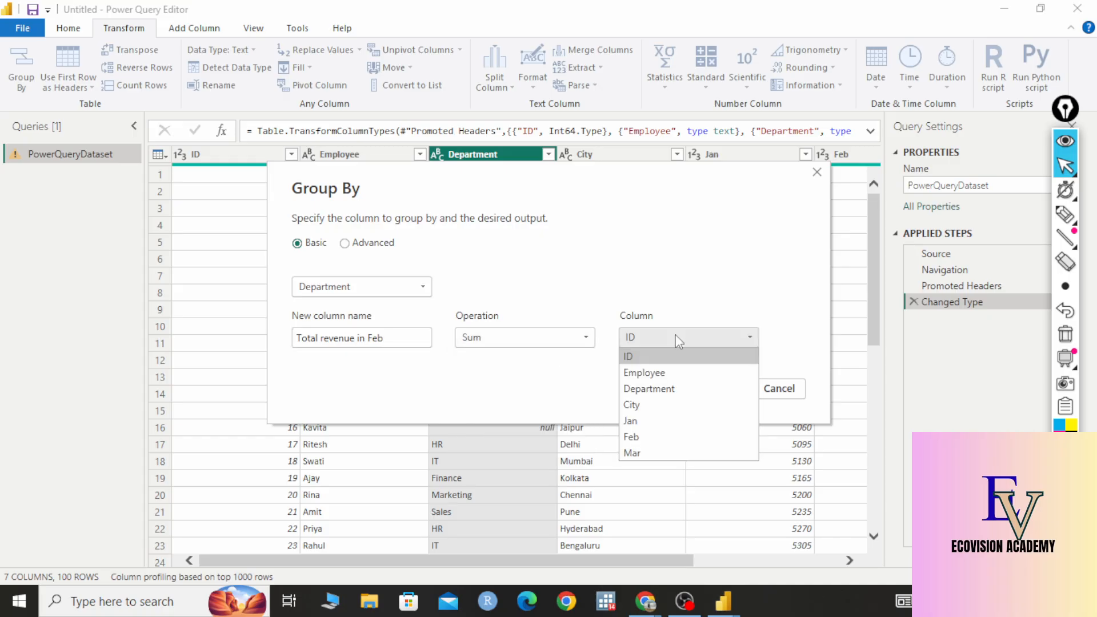
click(669, 437)
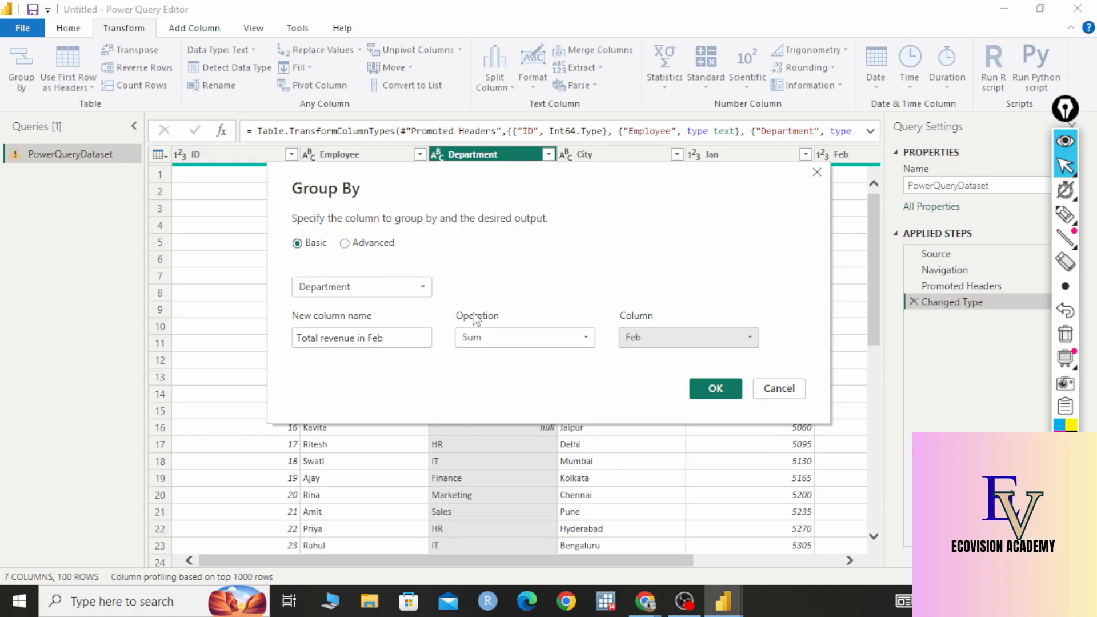
With the pen, circle the Department grouping field, underline the new column name, and box the Feb column choice
click(1064, 214)
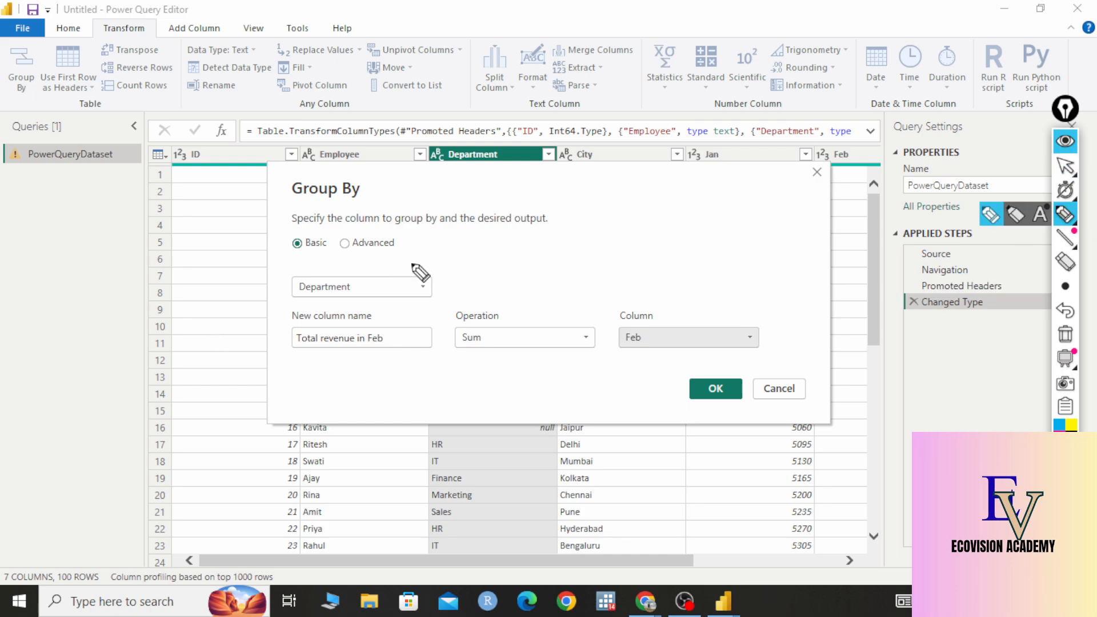
mouse_move(400, 260)
mouse_down()
mouse_move(277, 272)
mouse_move(301, 314)
mouse_move(454, 305)
mouse_move(374, 265)
mouse_up()
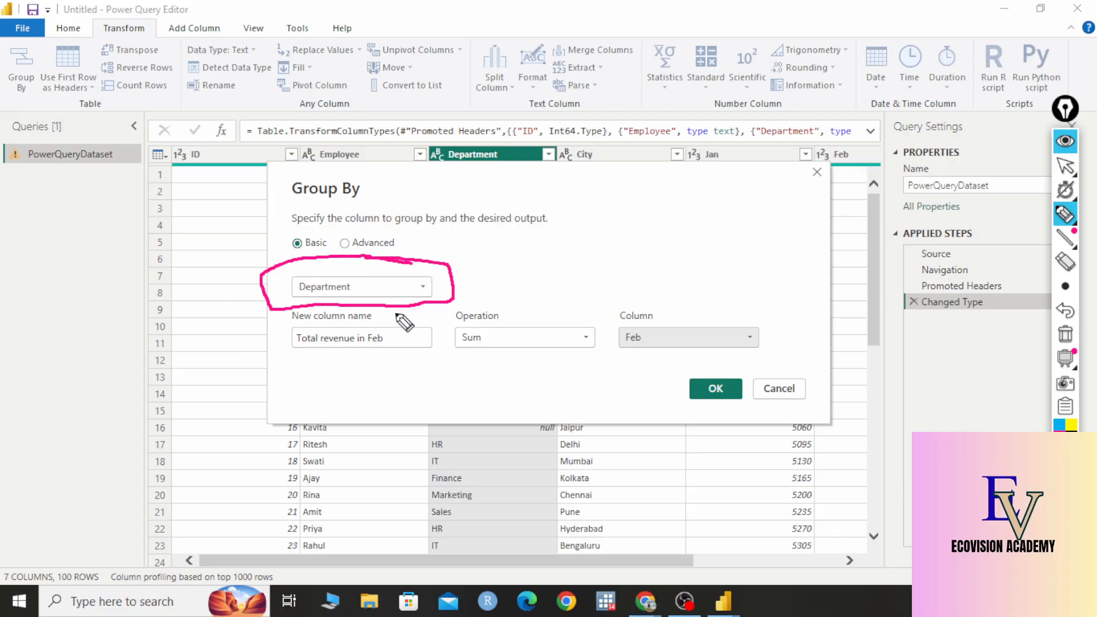
drag(290, 355, 432, 361)
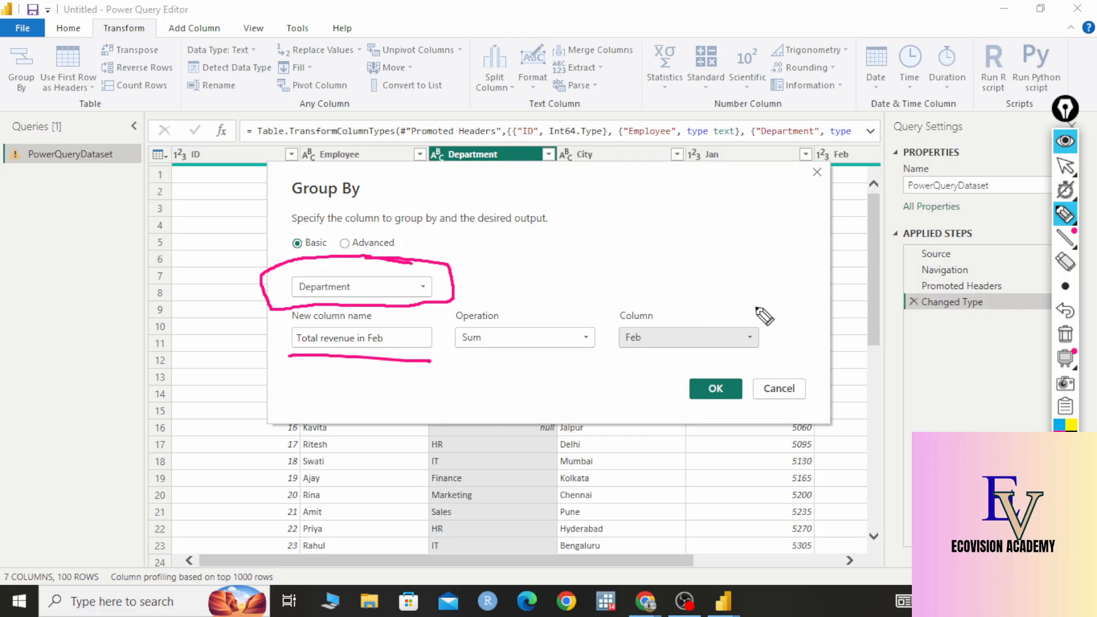
mouse_move(757, 308)
mouse_down()
mouse_move(610, 309)
mouse_move(616, 366)
mouse_move(768, 320)
mouse_move(748, 301)
mouse_up()
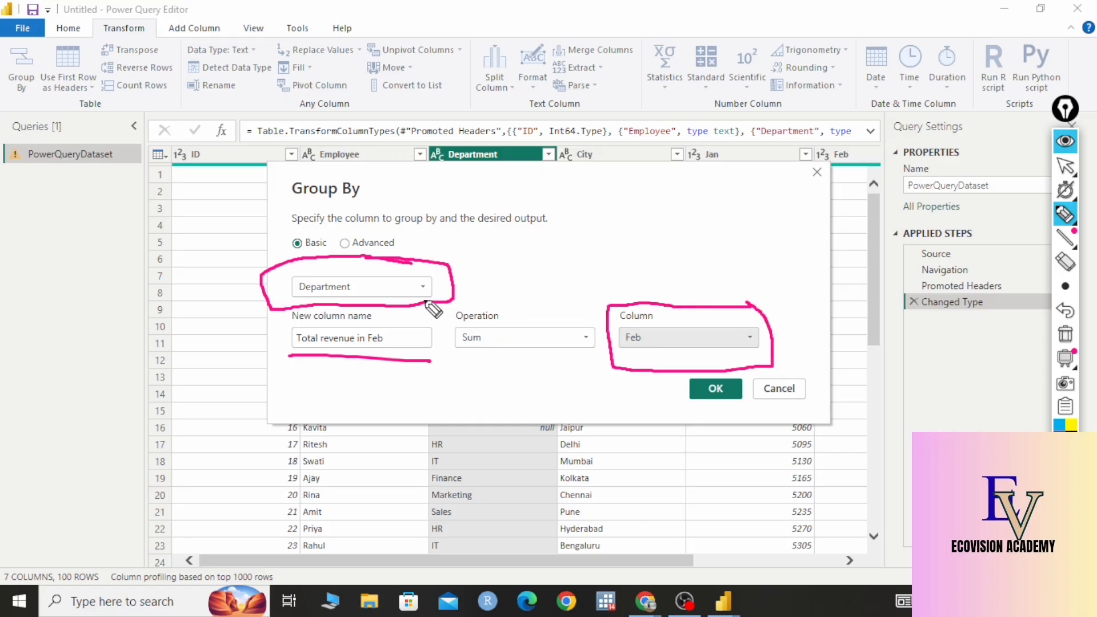
With the pen, write "HR =" and "Finan =" beside the Department grouping and draw a circled total next to each
mouse_move(495, 233)
mouse_down()
mouse_move(496, 258)
mouse_move(523, 240)
mouse_up()
mouse_move(530, 247)
mouse_down()
mouse_move(535, 197)
mouse_move(557, 237)
mouse_move(624, 209)
mouse_up()
mouse_move(658, 197)
mouse_down()
mouse_move(683, 153)
mouse_move(703, 193)
mouse_up()
drag(510, 285, 517, 317)
mouse_move(510, 281)
mouse_down()
mouse_move(525, 270)
mouse_move(532, 283)
mouse_up()
mouse_move(540, 287)
mouse_down()
mouse_move(543, 296)
mouse_move(603, 261)
mouse_move(701, 249)
mouse_up()
click(537, 267)
click(670, 245)
mouse_move(731, 201)
mouse_down()
mouse_move(711, 248)
mouse_move(652, 246)
mouse_up()
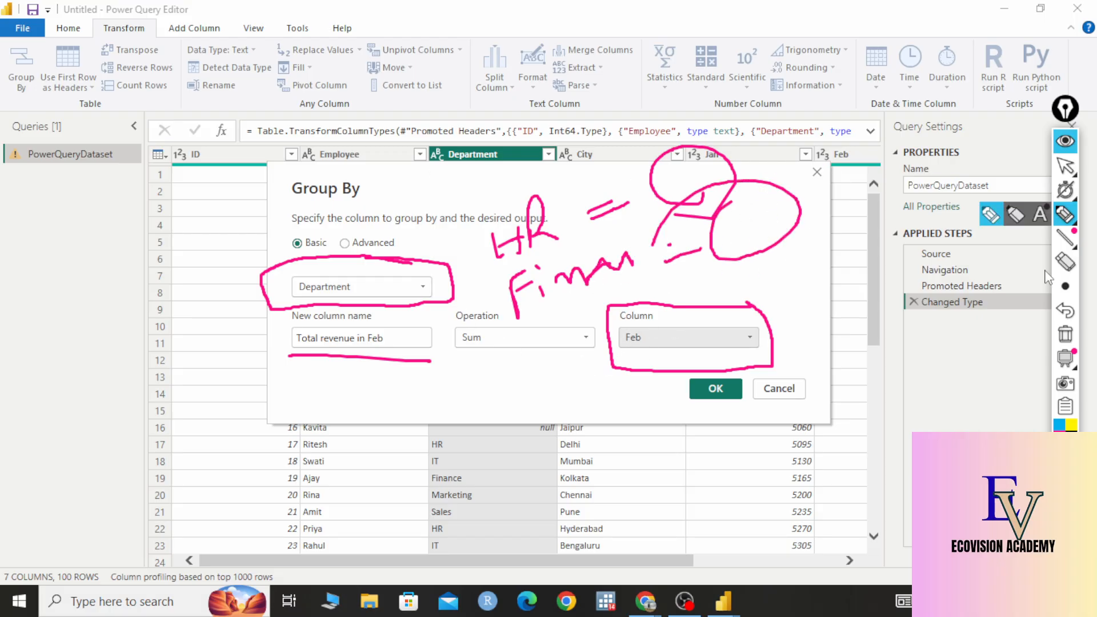
Clear the pen marks and apply the Department grouping with the summed Feb column
click(1064, 337)
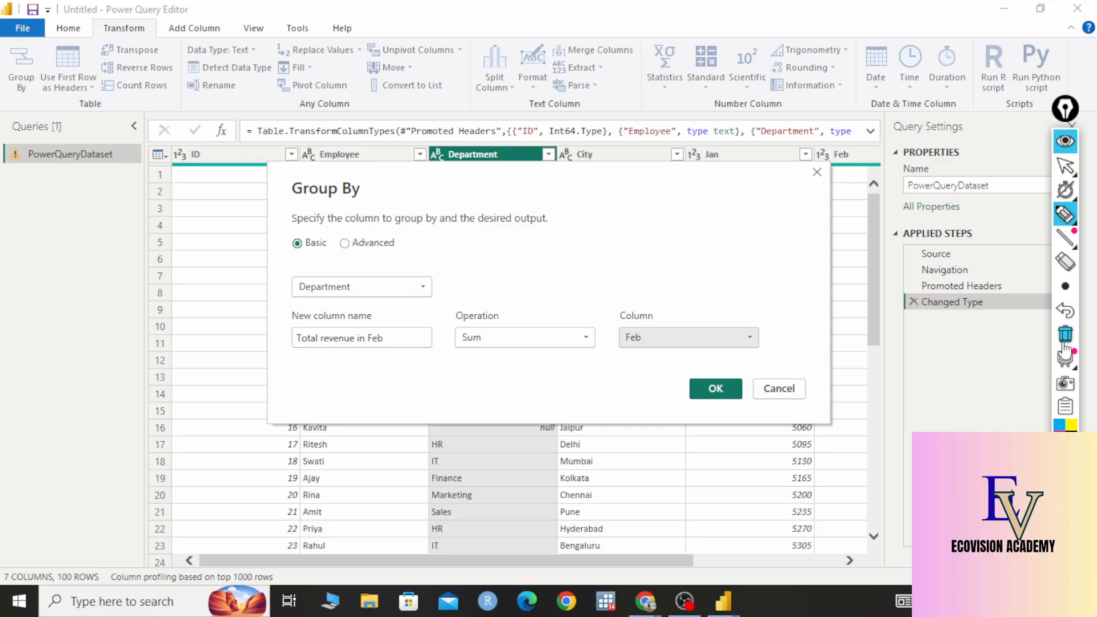
click(1065, 165)
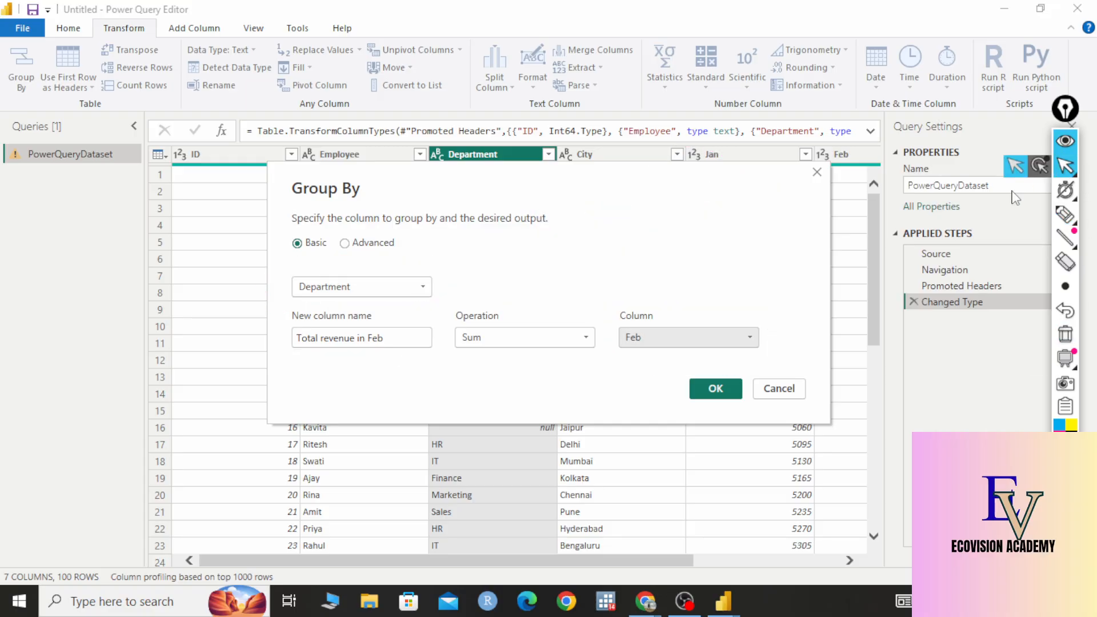
click(715, 389)
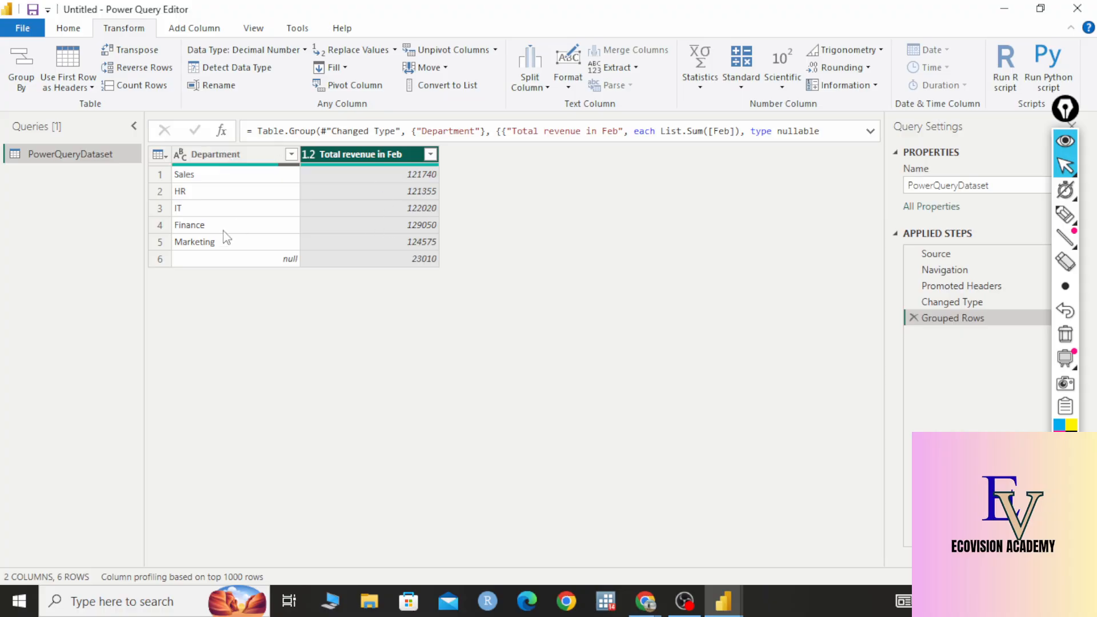
Delete the Grouped Rows applied step and select the ID column of the restored table
click(914, 318)
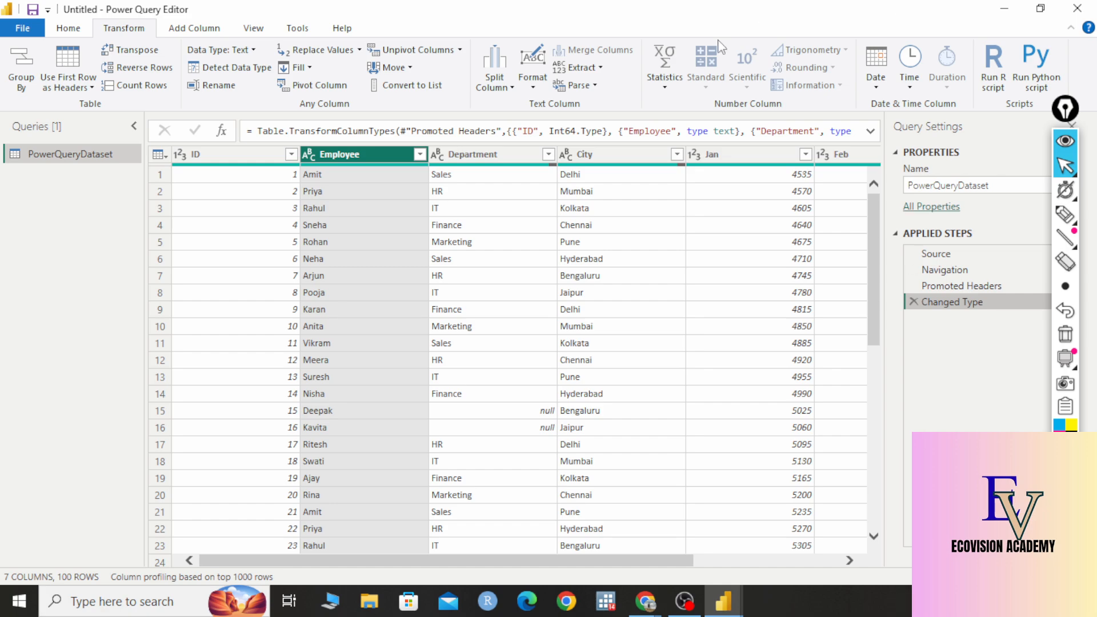
click(88, 88)
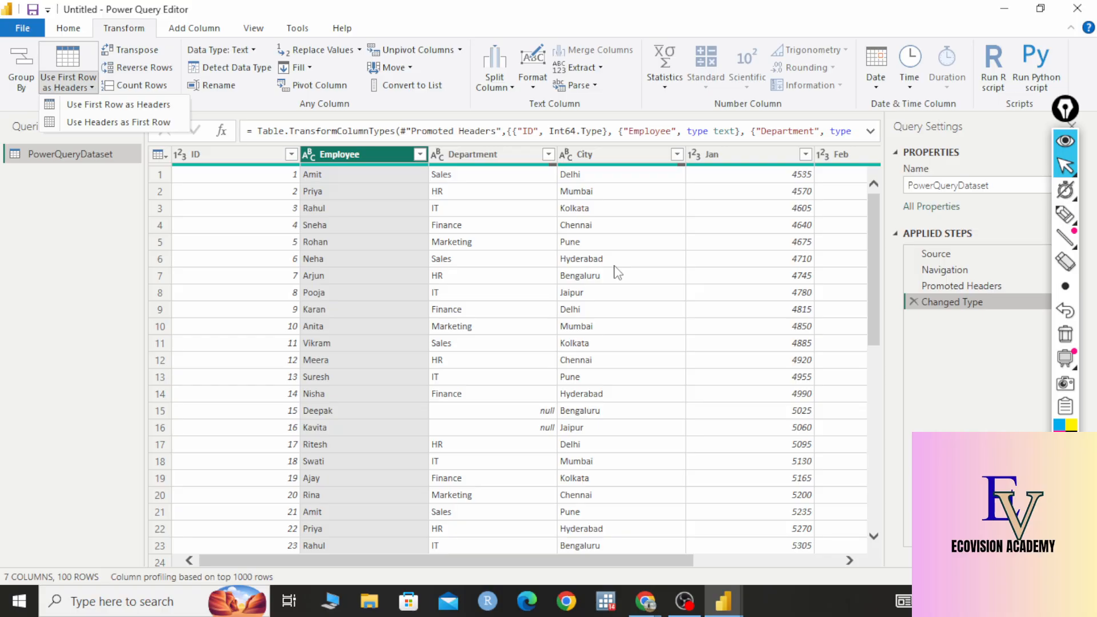
click(50, 244)
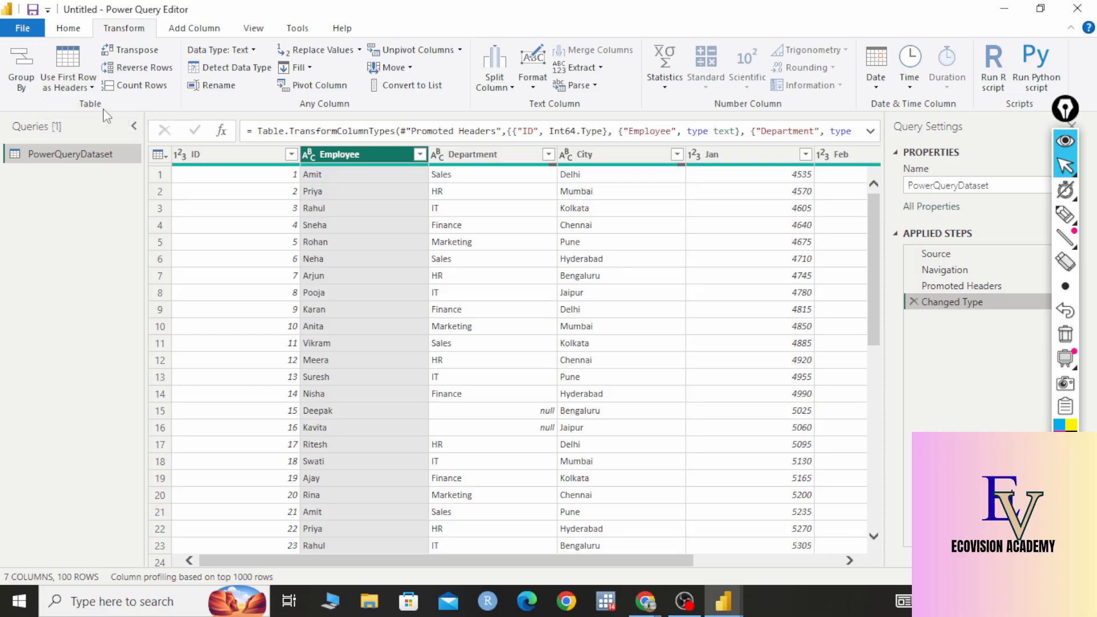
click(228, 172)
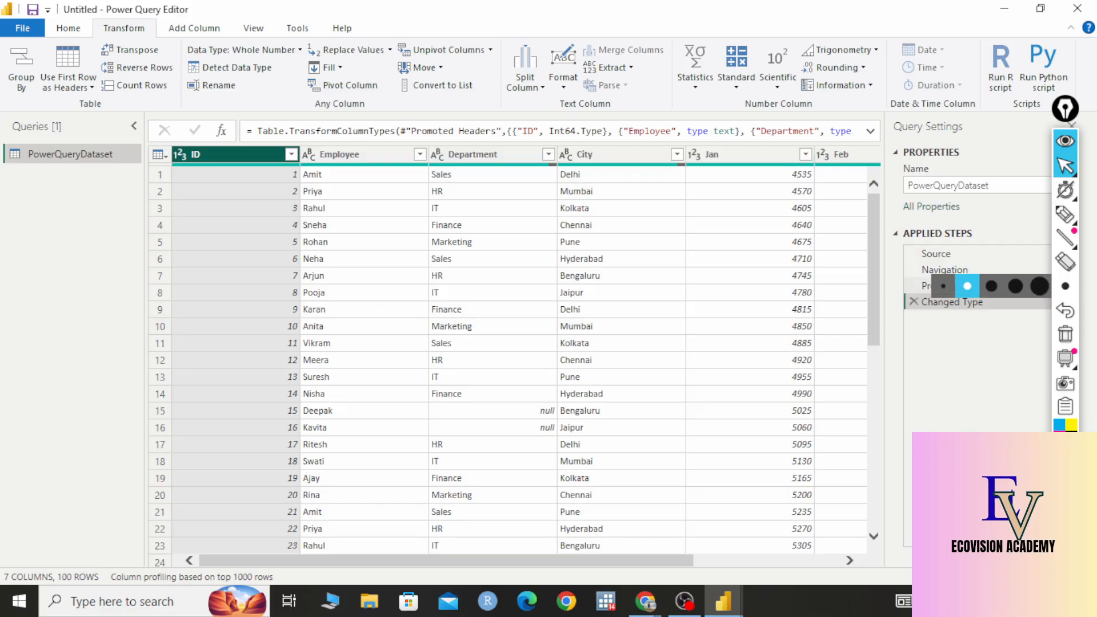
With the pen, handwrite two sample full names over the table and add dashes beneath them for further entries
click(1064, 214)
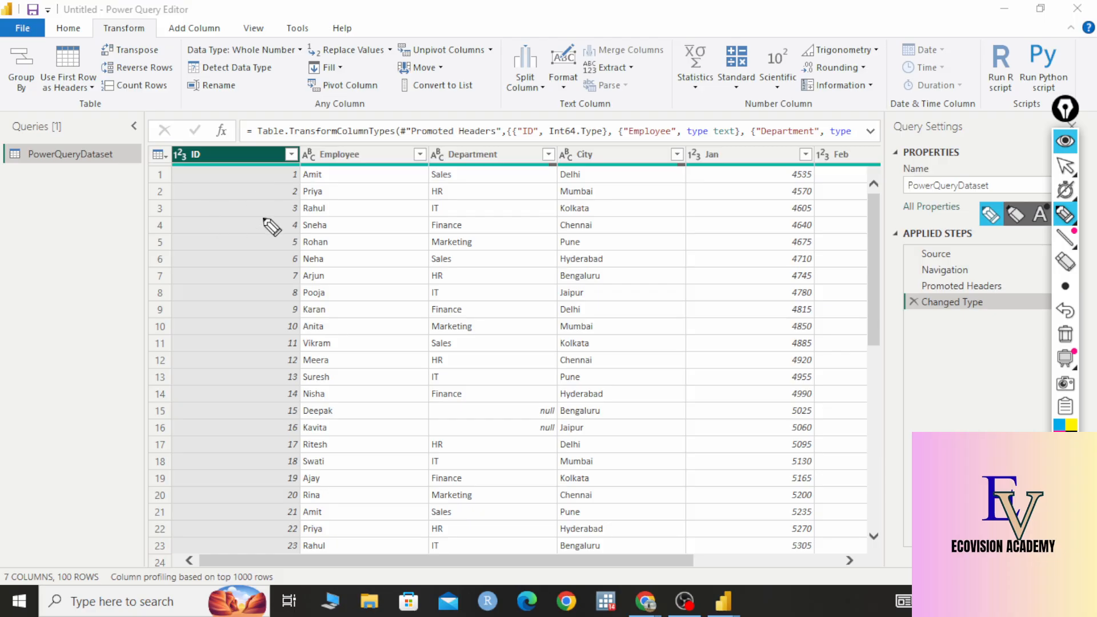
mouse_move(263, 200)
mouse_down()
mouse_move(247, 250)
mouse_move(294, 213)
mouse_move(355, 215)
mouse_move(382, 198)
mouse_up()
mouse_move(457, 157)
mouse_down()
mouse_move(471, 192)
mouse_move(543, 153)
mouse_move(594, 157)
mouse_up()
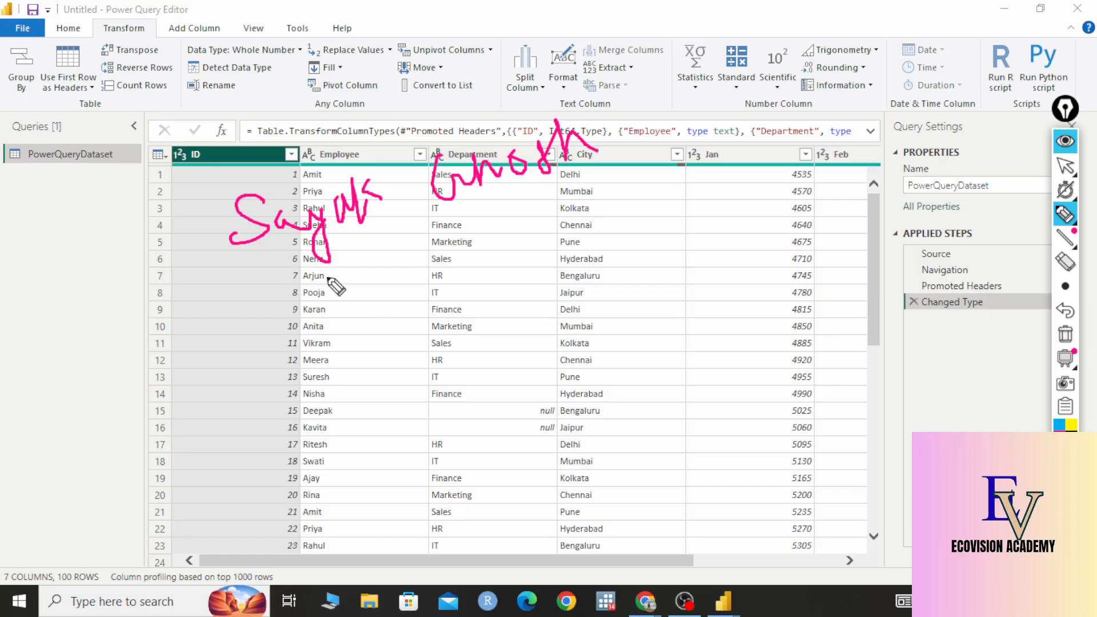
mouse_move(287, 313)
mouse_down()
mouse_move(355, 307)
mouse_move(384, 277)
mouse_move(451, 276)
mouse_move(534, 243)
mouse_move(557, 220)
mouse_move(555, 255)
mouse_up()
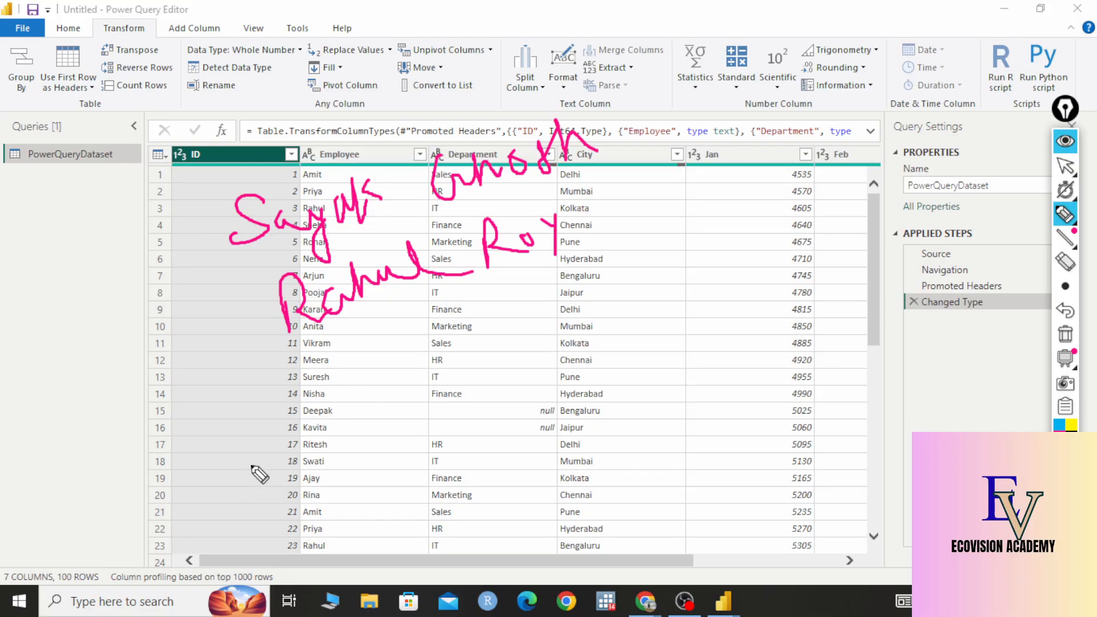
drag(325, 361, 445, 347)
drag(355, 409, 392, 395)
drag(359, 456, 427, 439)
drag(387, 473, 419, 460)
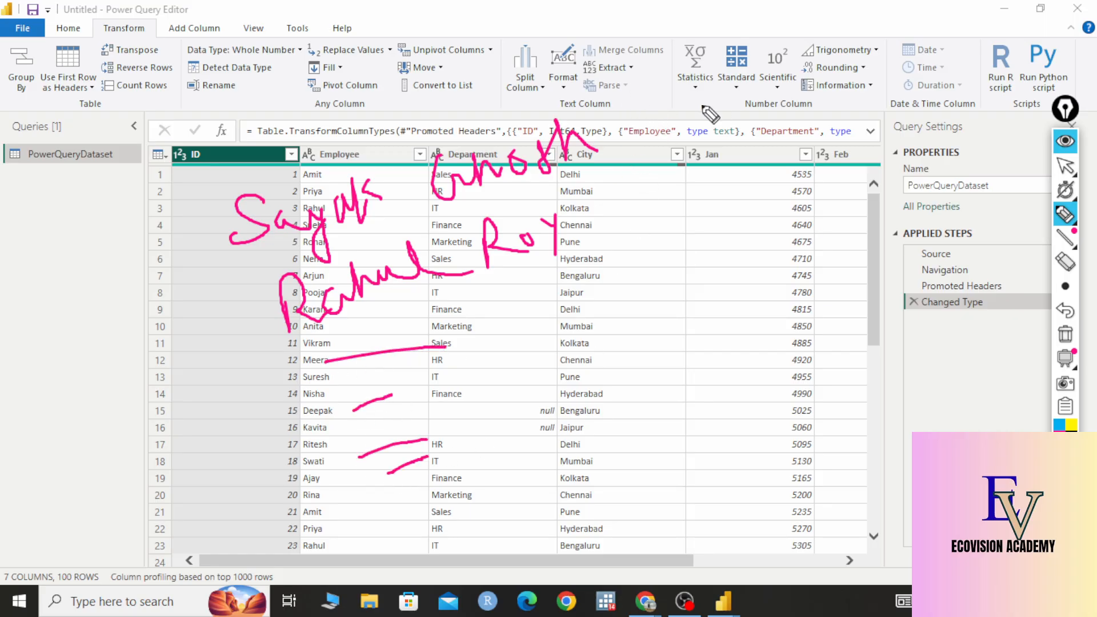
Handwrite the sample salaries 50K, 60K and 35K beside the names, with dots beneath for further values
drag(653, 90, 633, 129)
mouse_move(681, 90)
mouse_down()
mouse_move(671, 109)
mouse_move(681, 90)
mouse_up()
mouse_move(699, 64)
mouse_down()
mouse_move(706, 86)
mouse_move(718, 57)
mouse_move(754, 84)
mouse_up()
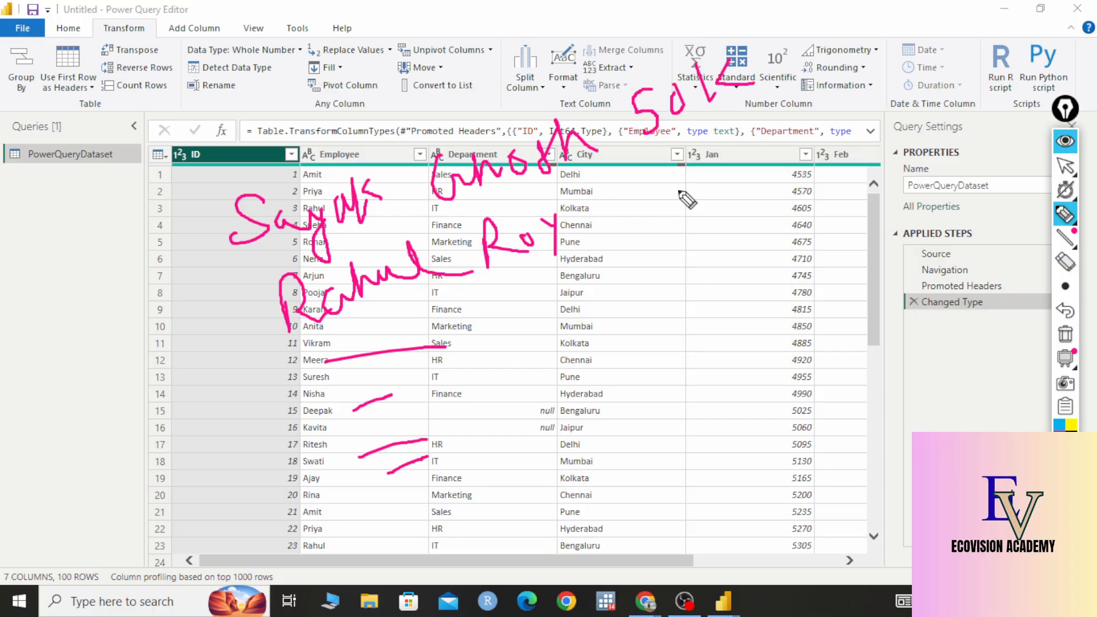
drag(672, 155, 666, 195)
drag(708, 162, 711, 163)
mouse_move(740, 141)
mouse_down()
mouse_move(754, 172)
mouse_move(784, 167)
mouse_up()
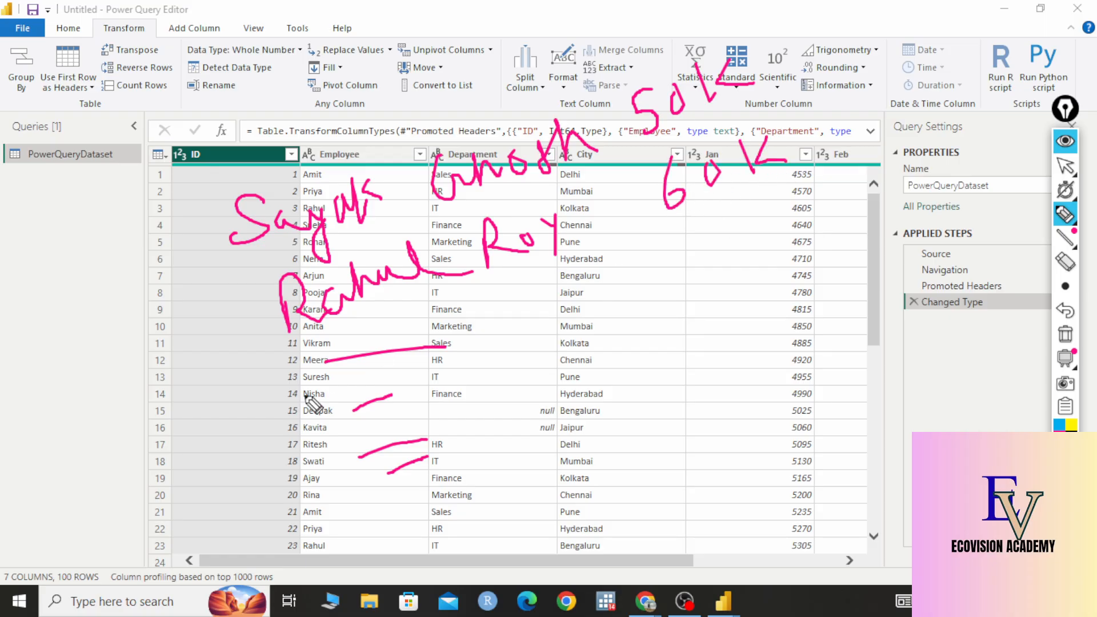
mouse_move(694, 246)
mouse_down()
mouse_move(702, 285)
mouse_move(753, 285)
mouse_move(788, 257)
mouse_move(775, 305)
mouse_move(791, 365)
mouse_up()
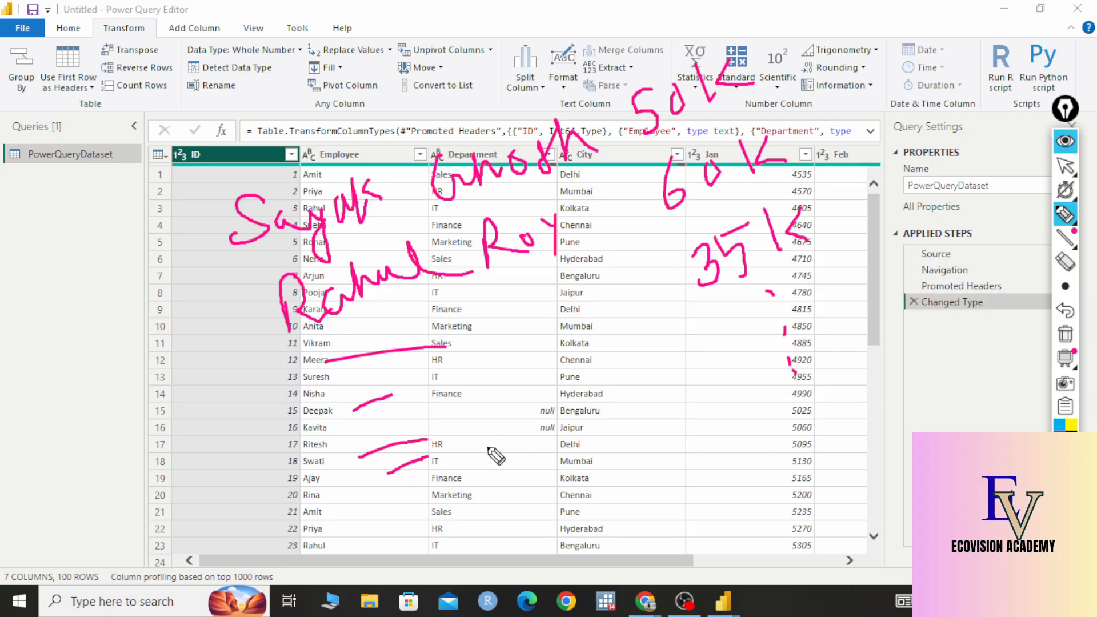
Draw column lines around the handwritten entries and head the two columns with underlined "Name" and "Salary"
drag(169, 198, 252, 494)
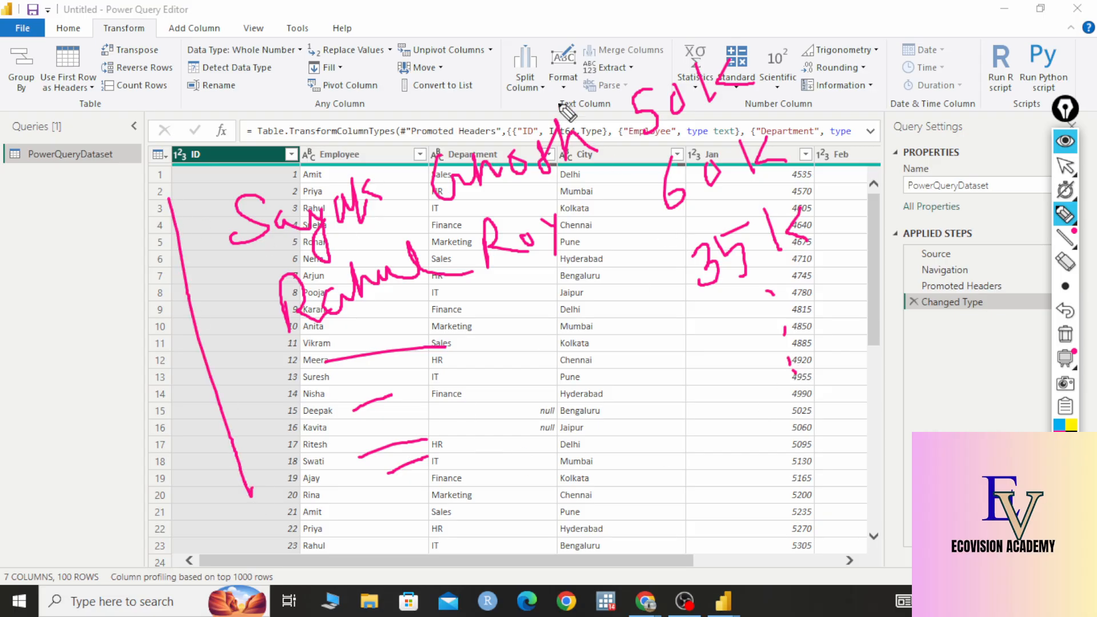
drag(570, 99, 638, 363)
mouse_move(238, 136)
mouse_down()
mouse_move(264, 74)
mouse_move(337, 86)
mouse_move(440, 67)
mouse_up()
drag(270, 153, 424, 80)
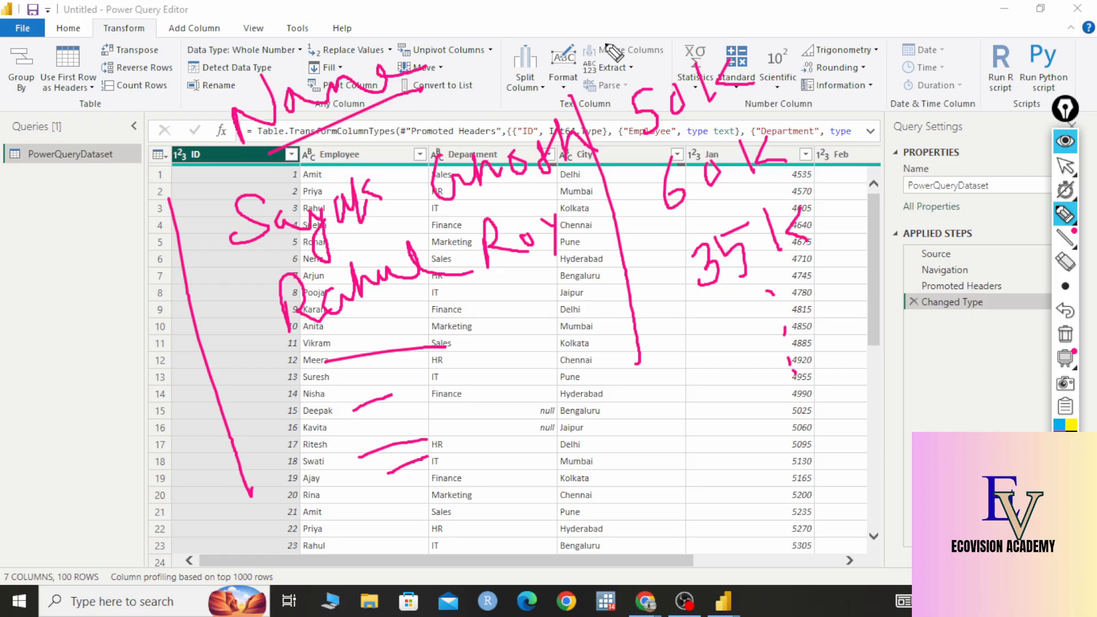
drag(589, 21, 614, 54)
mouse_move(627, 43)
mouse_down()
mouse_move(694, 8)
mouse_move(701, 25)
mouse_up()
mouse_move(608, 60)
mouse_down()
mouse_move(717, 26)
mouse_move(855, 275)
mouse_up()
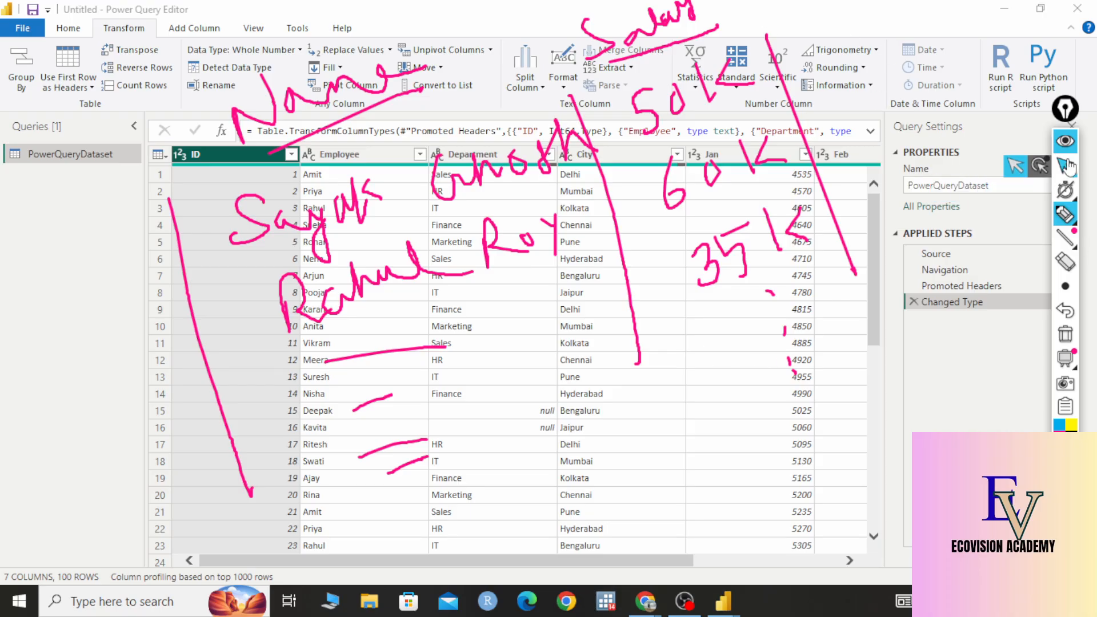
Clear all handwritten annotations from the screen and return to the normal pointer
click(1065, 166)
click(1066, 264)
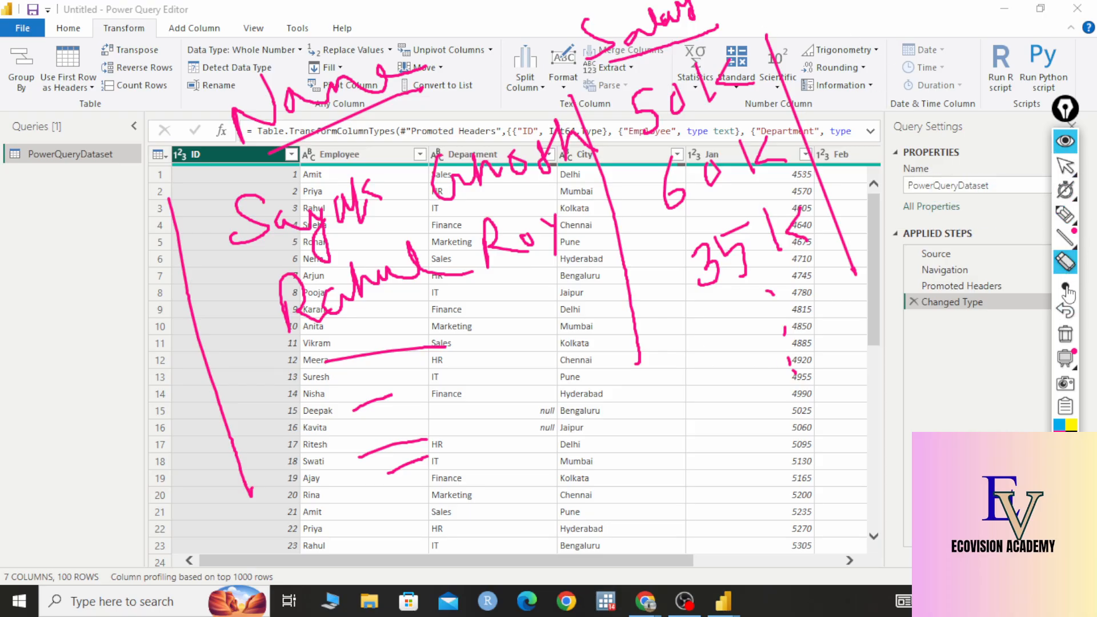
click(1065, 334)
click(1064, 168)
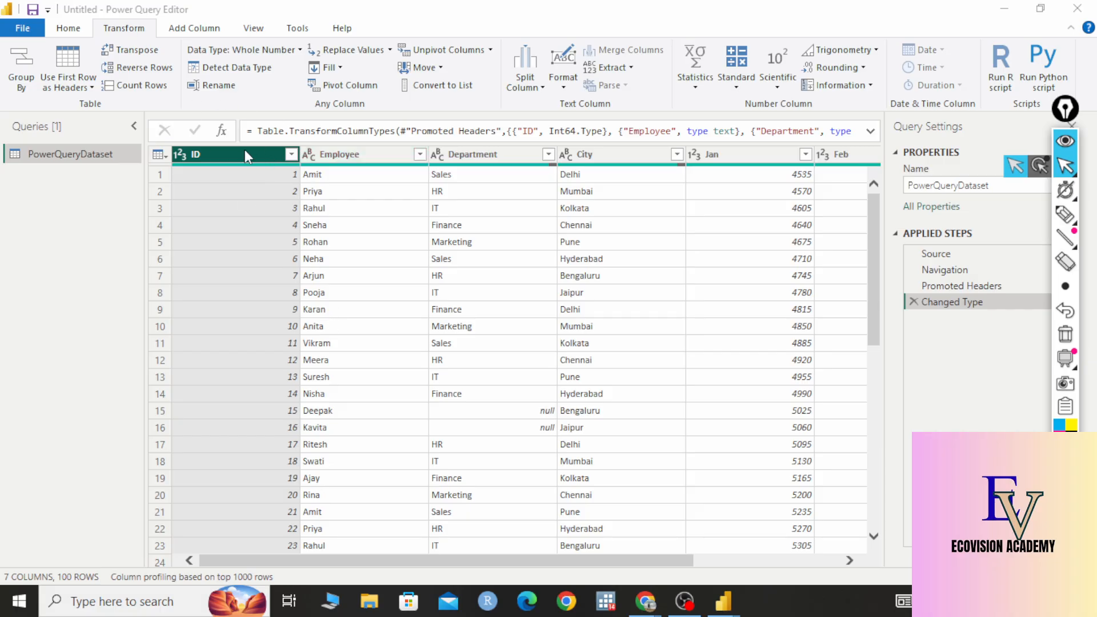
Select all columns of the dataset, transpose the table, and select the first cell of Column1
shift+click(337, 152)
shift+click(459, 153)
shift+click(574, 149)
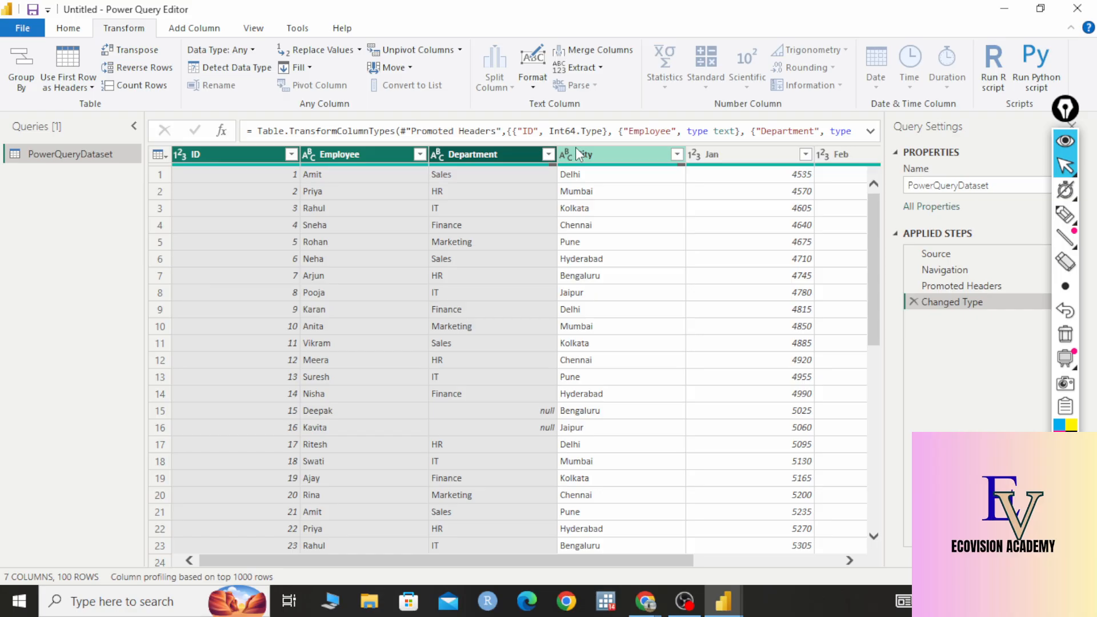
shift+click(710, 156)
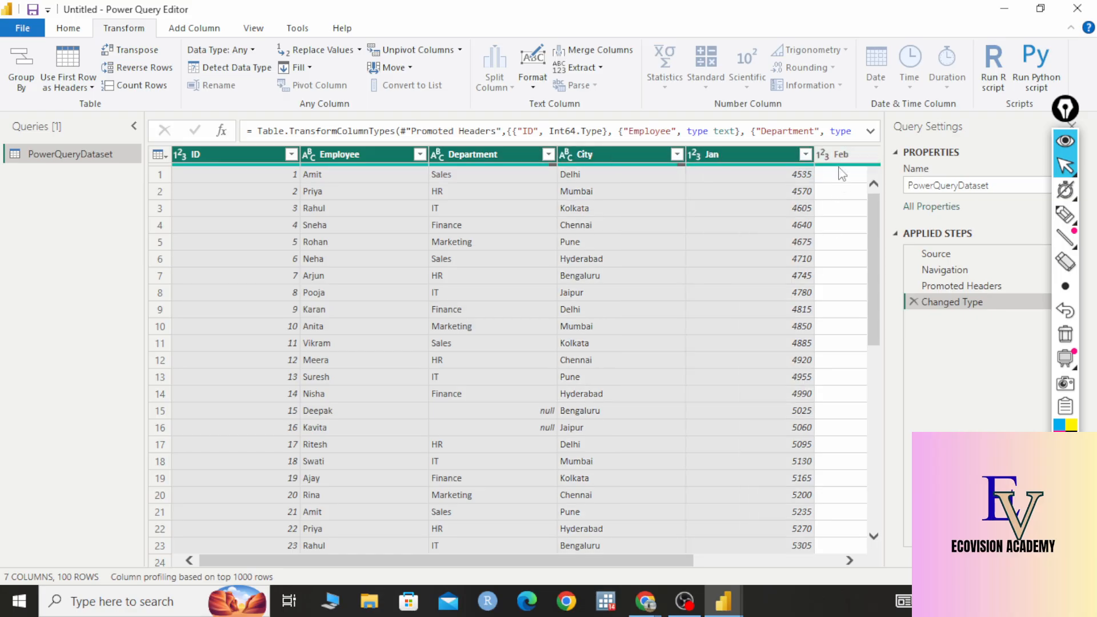
shift+click(841, 174)
drag(601, 557, 515, 561)
shift+click(786, 166)
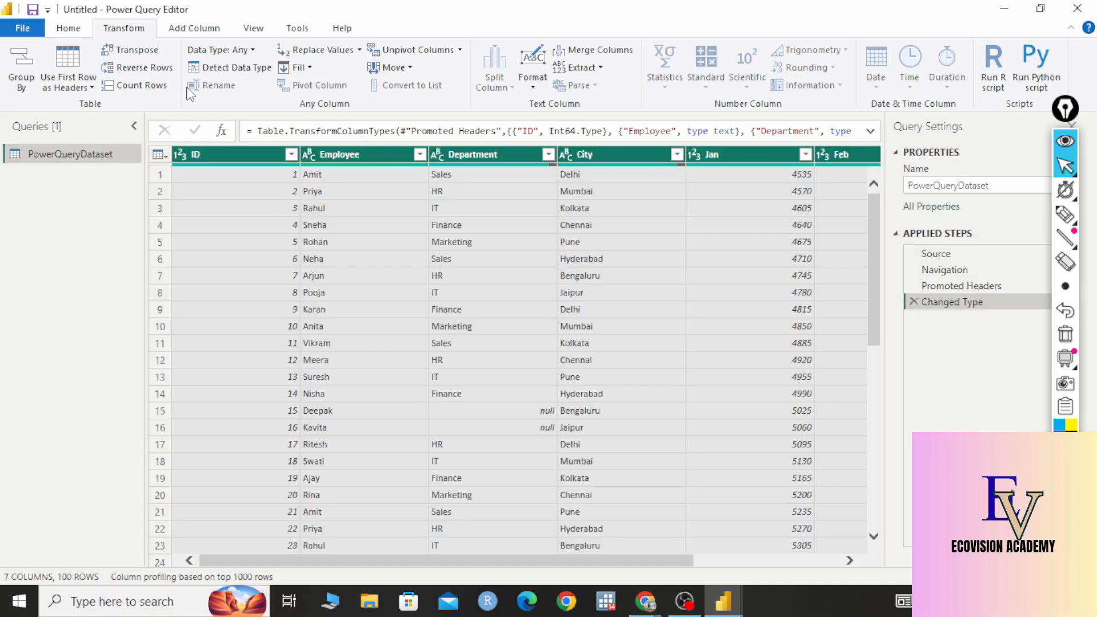
click(137, 50)
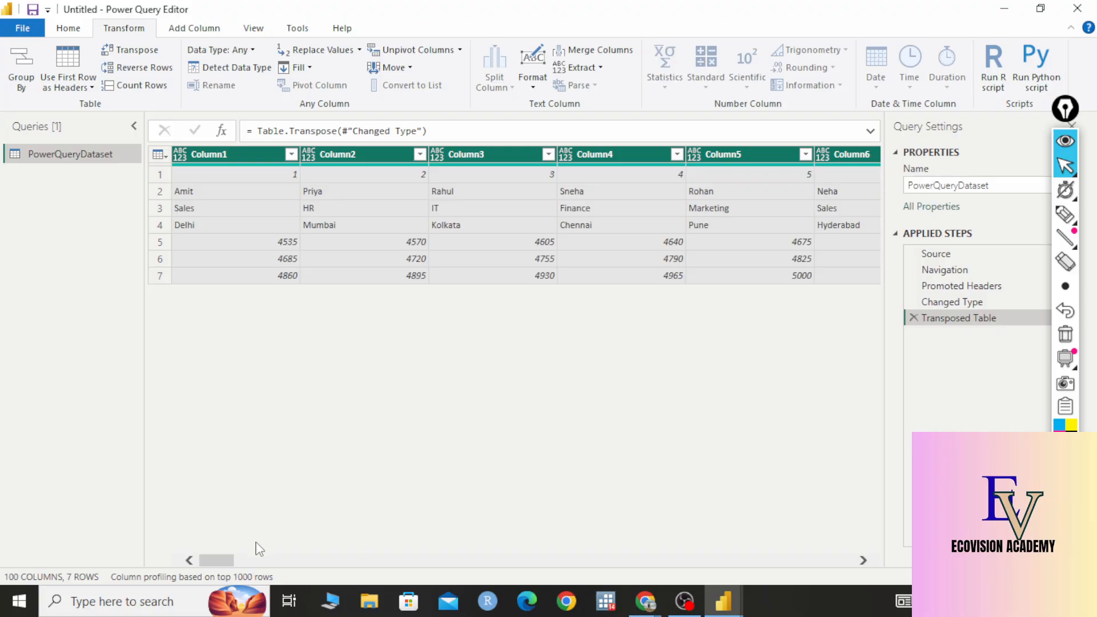
mouse_move(229, 561)
mouse_down()
mouse_move(407, 566)
mouse_move(217, 563)
mouse_up()
click(259, 178)
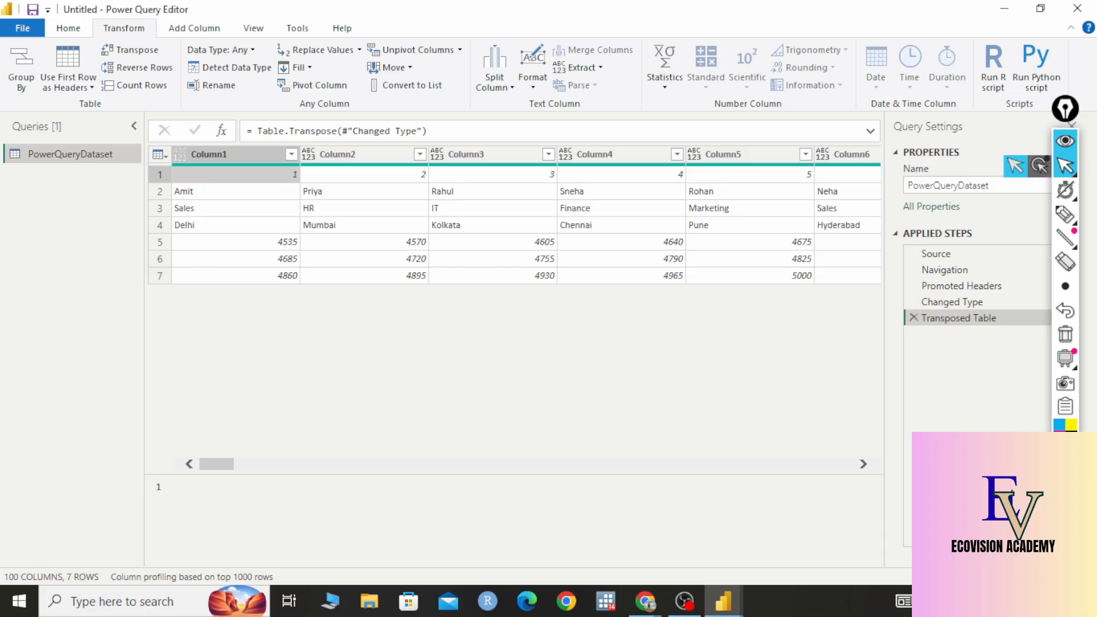
With the pen, write an underlined "Id" beside the transposed table and draw an arrow to row 1
click(1064, 214)
mouse_move(23, 223)
mouse_down()
mouse_move(65, 213)
mouse_move(41, 259)
mouse_up()
drag(23, 260, 74, 246)
drag(72, 206, 94, 228)
drag(28, 280, 88, 264)
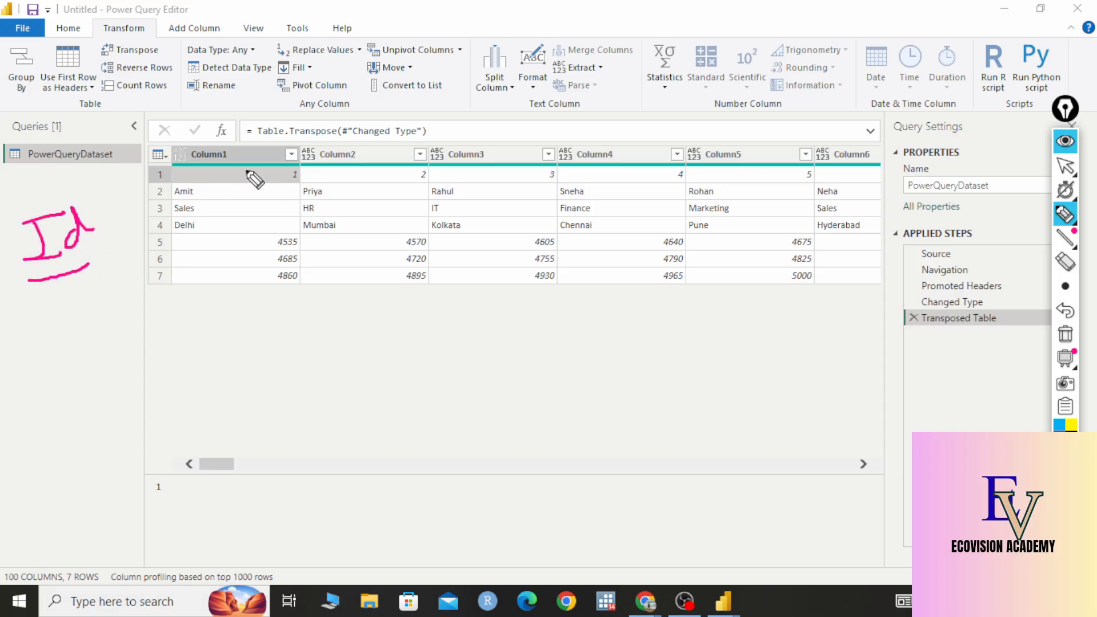
mouse_move(130, 179)
mouse_down()
mouse_move(158, 173)
mouse_move(151, 186)
mouse_up()
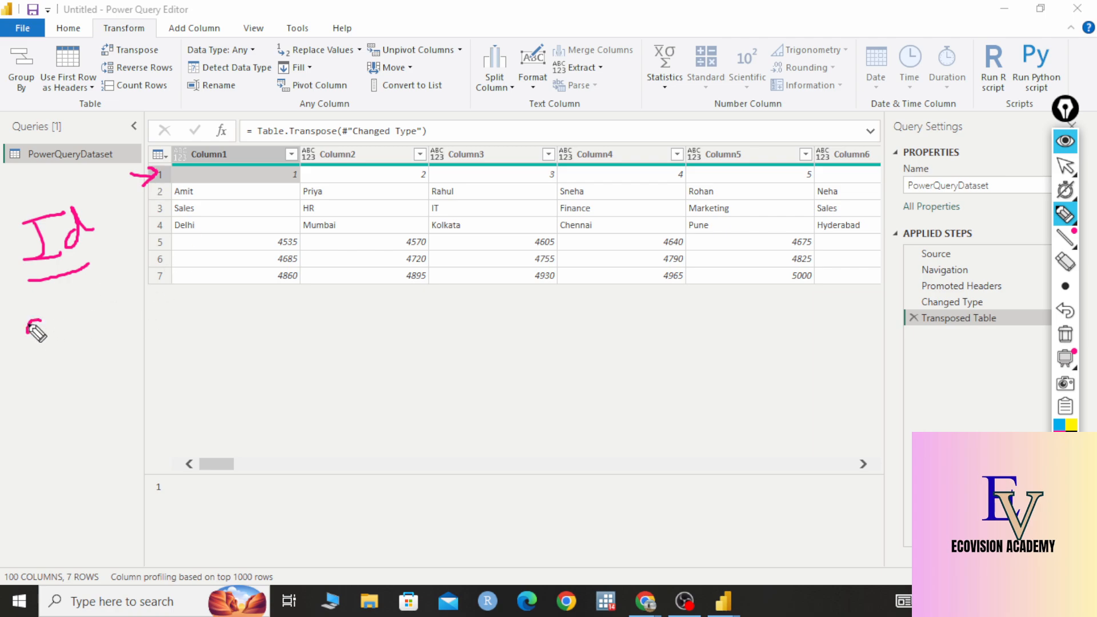
Write an underlined "Name" and an abbreviated department label below "Id", with arrows to rows 2 and 3
mouse_move(29, 326)
mouse_down()
mouse_move(93, 326)
mouse_move(153, 289)
mouse_up()
drag(36, 368, 134, 341)
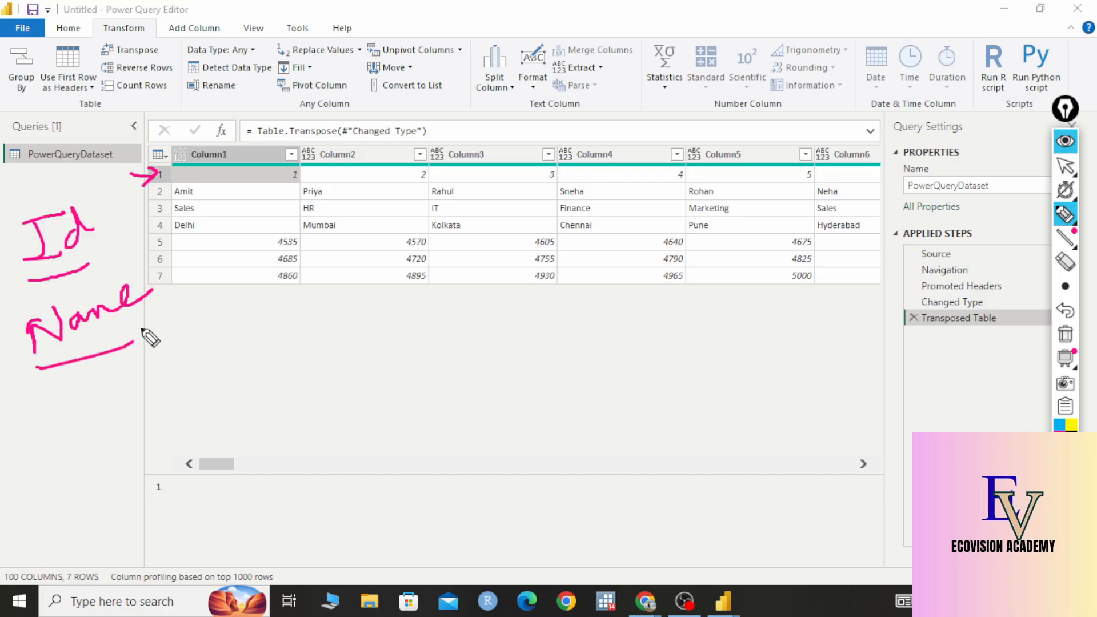
mouse_move(120, 195)
mouse_down()
mouse_move(158, 192)
mouse_move(138, 212)
mouse_up()
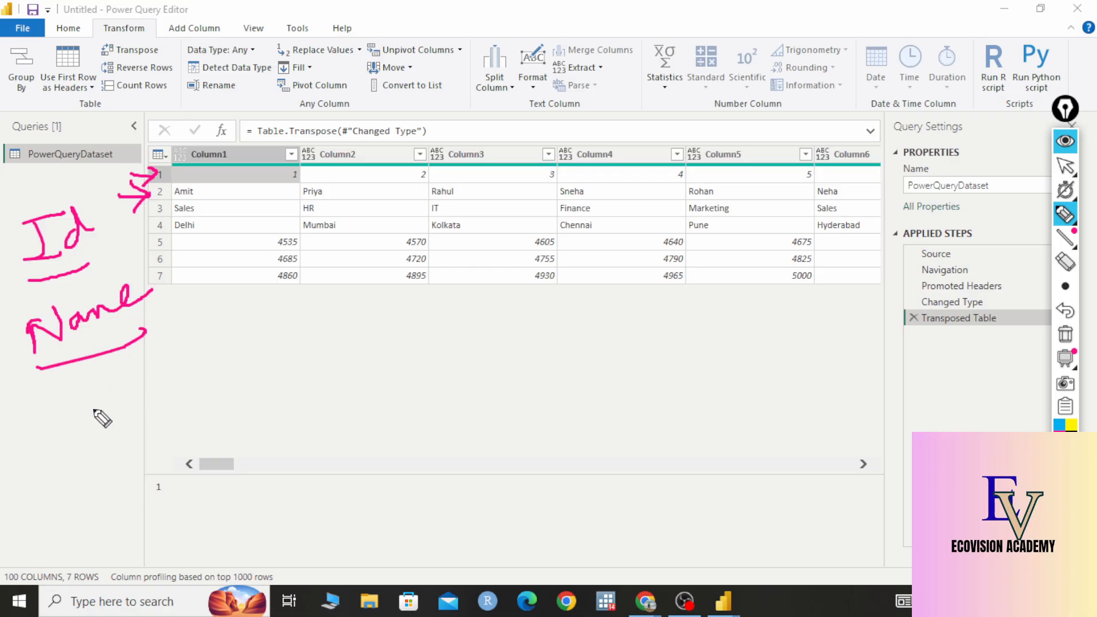
mouse_move(51, 388)
mouse_down()
mouse_move(54, 404)
mouse_move(117, 384)
mouse_move(121, 400)
mouse_move(176, 358)
mouse_up()
click(152, 379)
drag(132, 198, 139, 238)
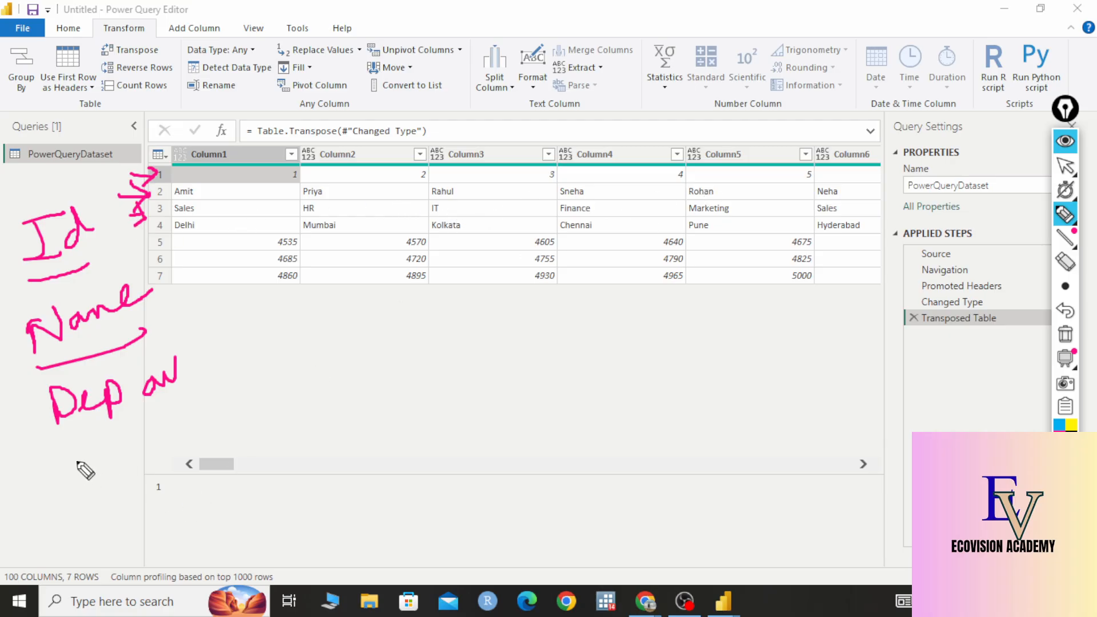
Write the labels "City" and "Jan" beneath the department label and mark rows 4 and 5 with arrows
mouse_move(80, 448)
mouse_down()
mouse_move(89, 492)
mouse_move(107, 494)
mouse_up()
click(112, 453)
drag(121, 434, 131, 486)
drag(114, 457, 149, 471)
drag(141, 488, 156, 440)
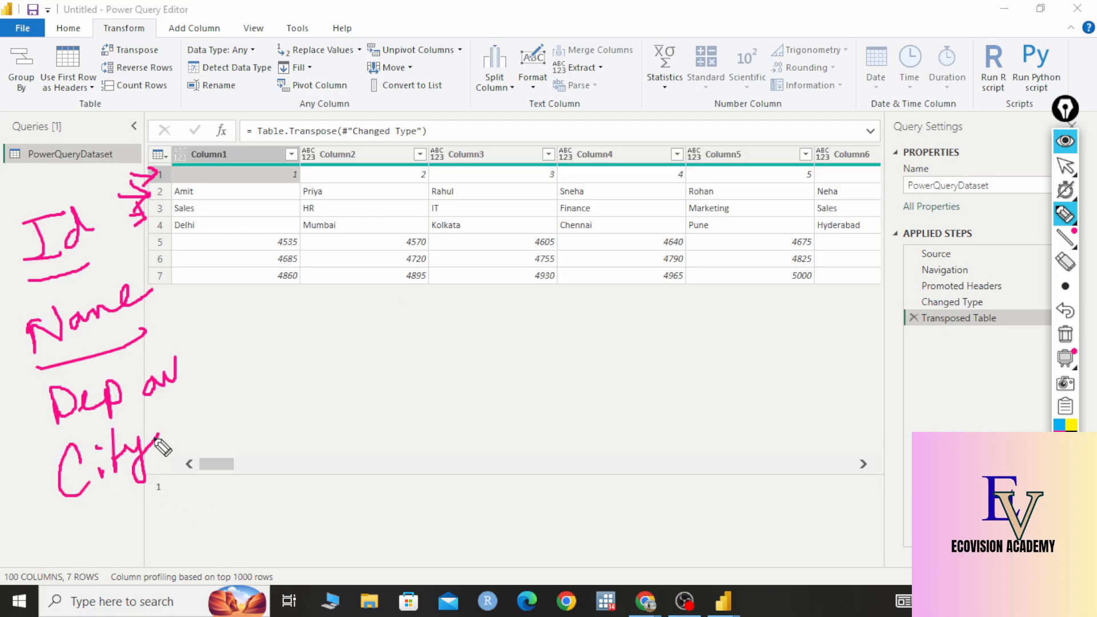
drag(83, 522, 144, 487)
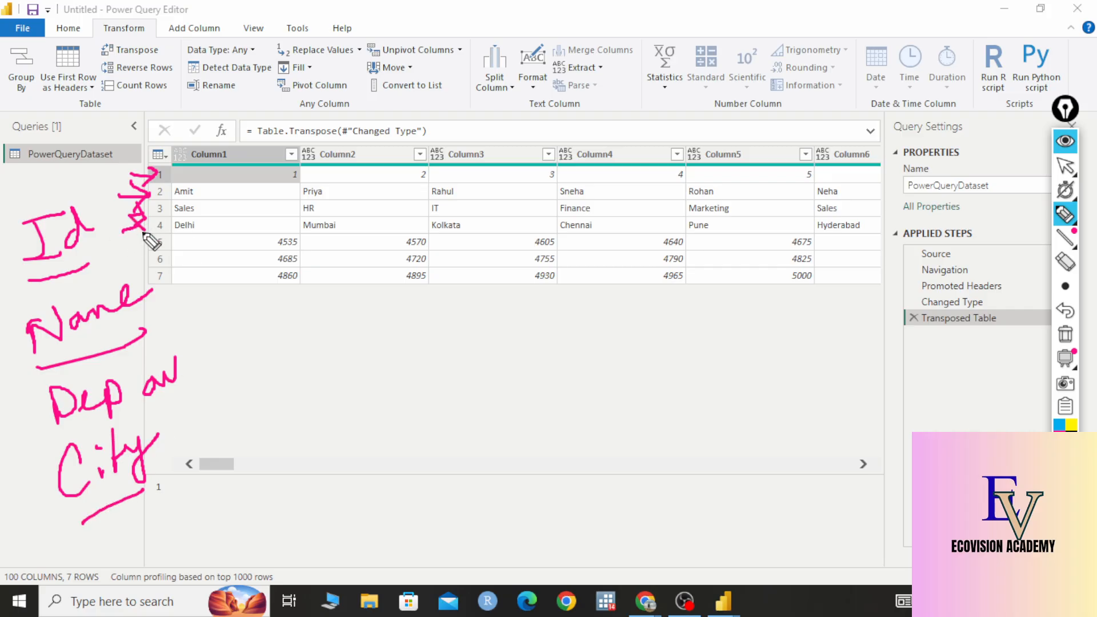
drag(79, 539, 123, 520)
mouse_move(104, 524)
mouse_down()
mouse_move(114, 545)
mouse_move(165, 517)
mouse_up()
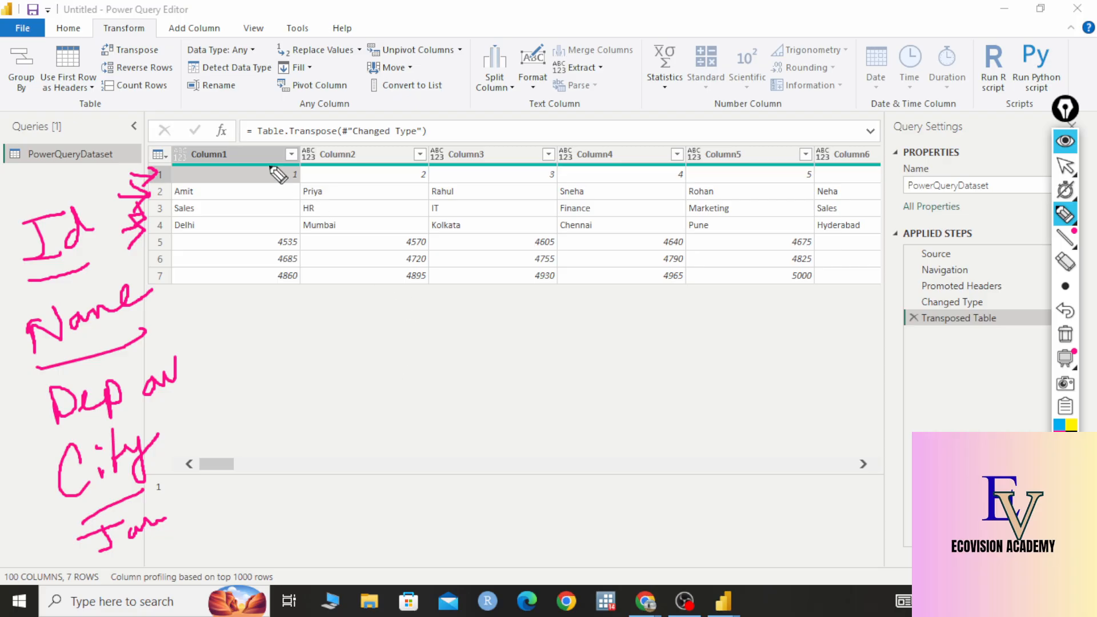
Draw a long downward arrow across the transposed table, and clear all pen annotations
drag(396, 55, 410, 359)
drag(389, 315, 440, 314)
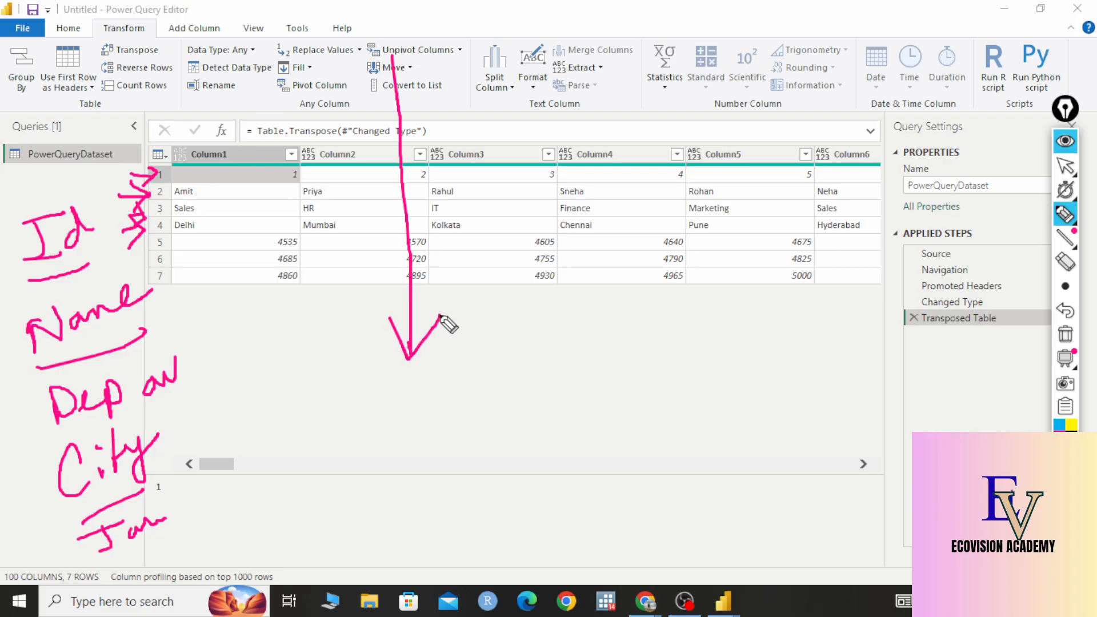
click(1066, 337)
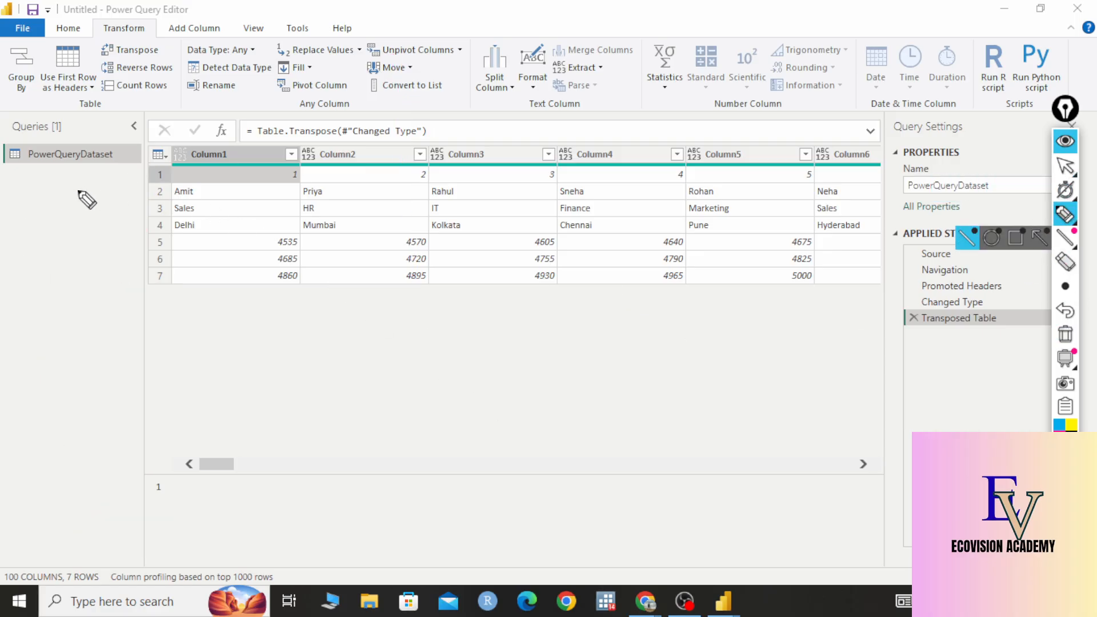
With the pen, draw a large arrow toward row 2 and small arrows at rows 5, 6 and 7, and clear them
mouse_move(36, 190)
mouse_down()
mouse_move(130, 192)
mouse_move(103, 221)
mouse_up()
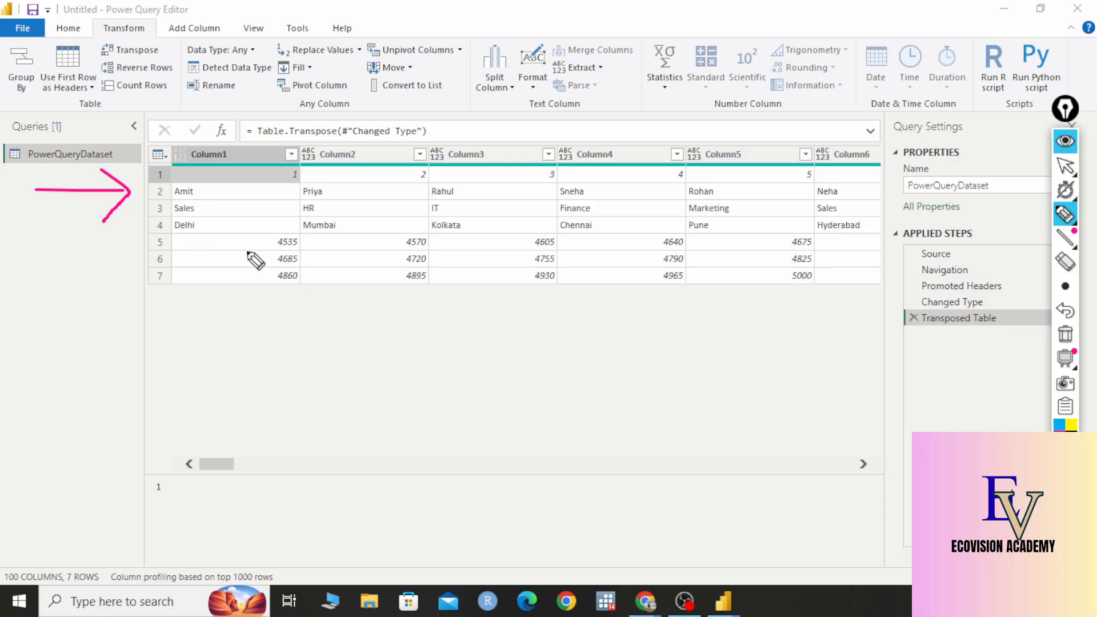
mouse_move(133, 246)
mouse_down()
mouse_move(163, 241)
mouse_move(155, 283)
mouse_up()
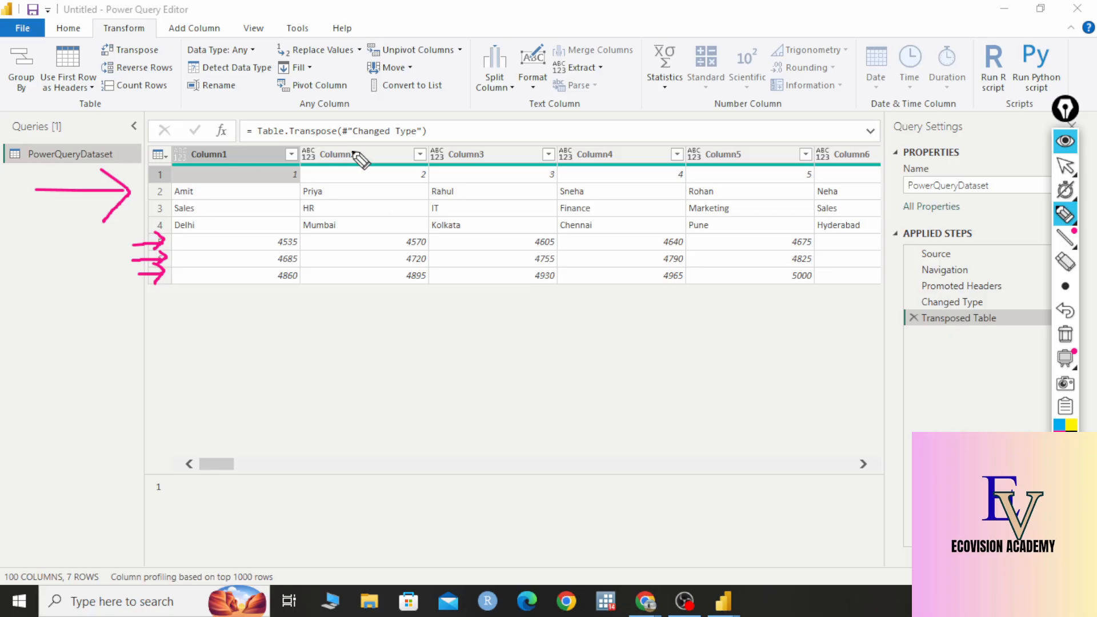
click(1064, 334)
mouse_move(1075, 204)
click(1065, 166)
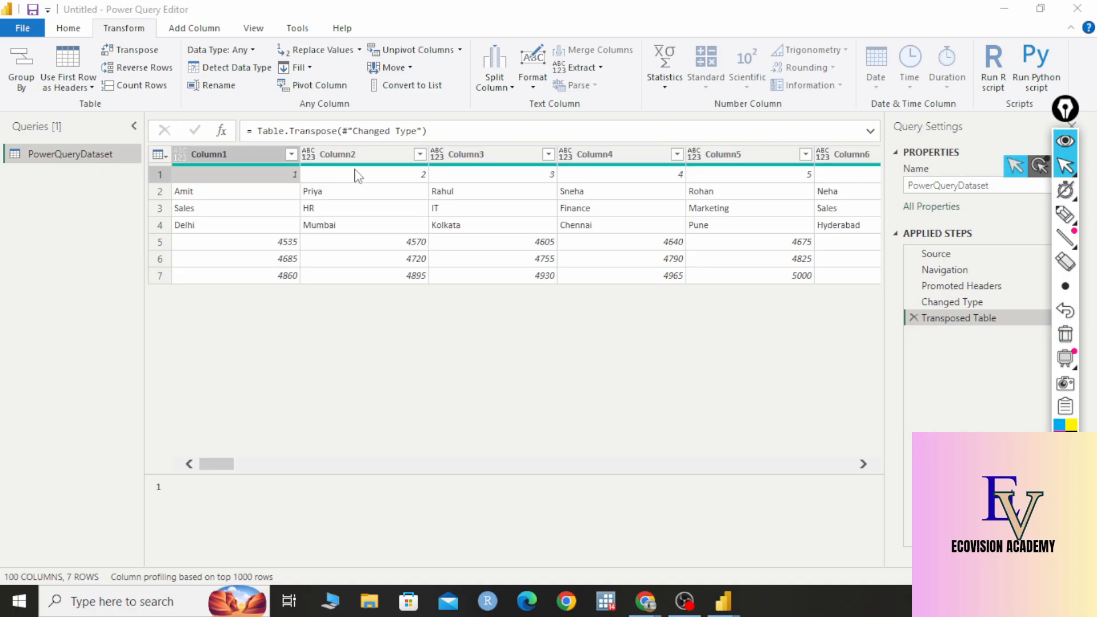
Highlight Column1 through Column6 of the transposed table, and return the selection to Column1 alone
click(223, 152)
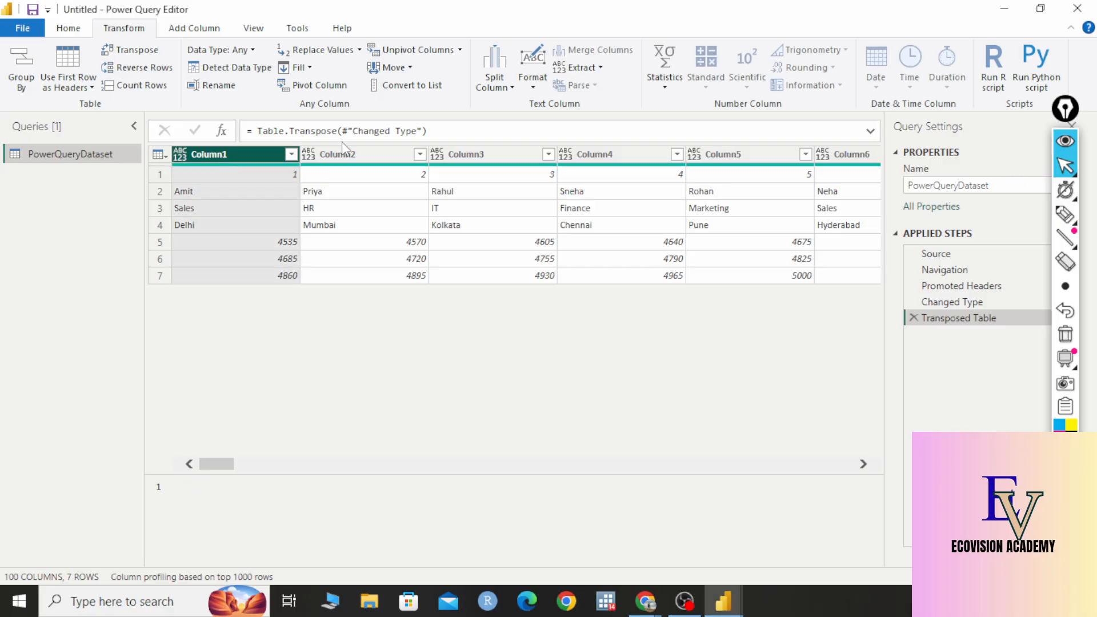
shift+click(403, 152)
shift+click(489, 152)
shift+click(607, 152)
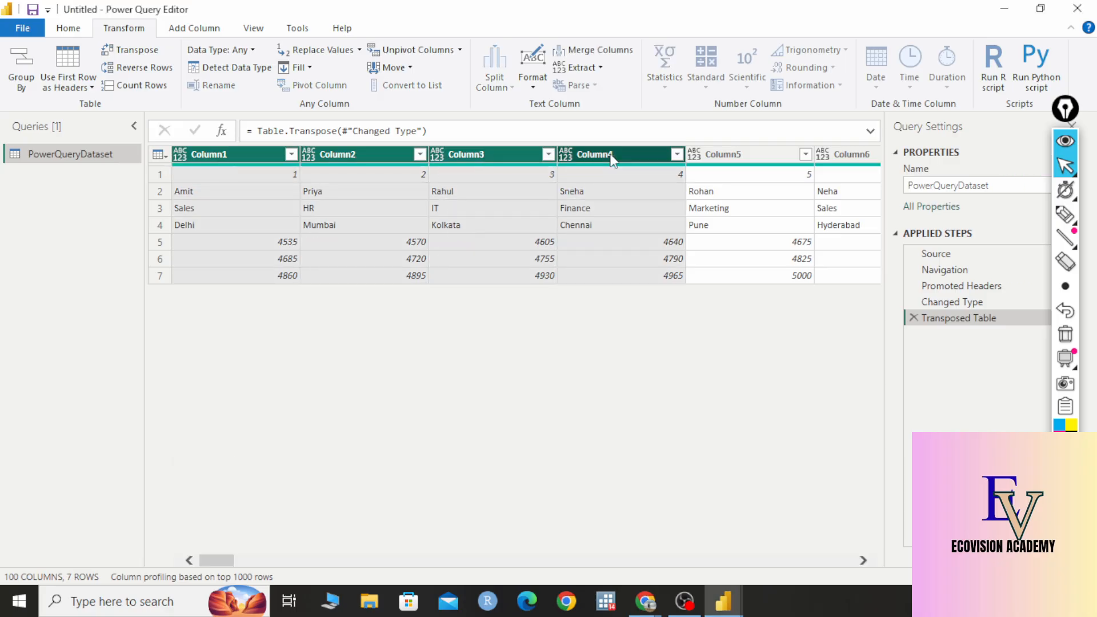
shift+click(726, 152)
shift+click(844, 150)
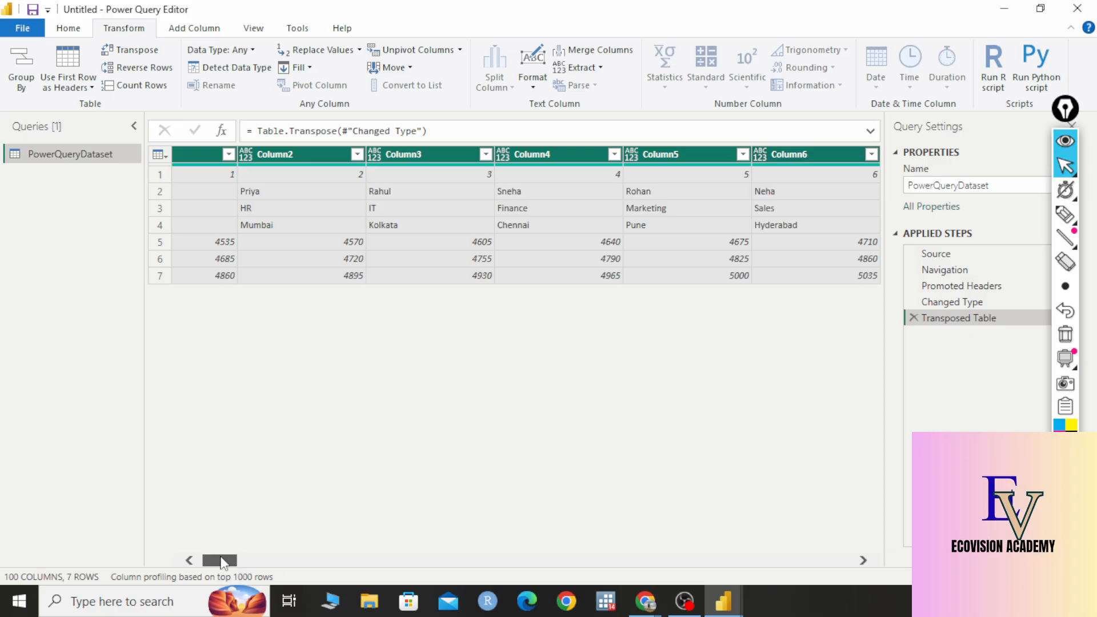
drag(229, 561, 131, 576)
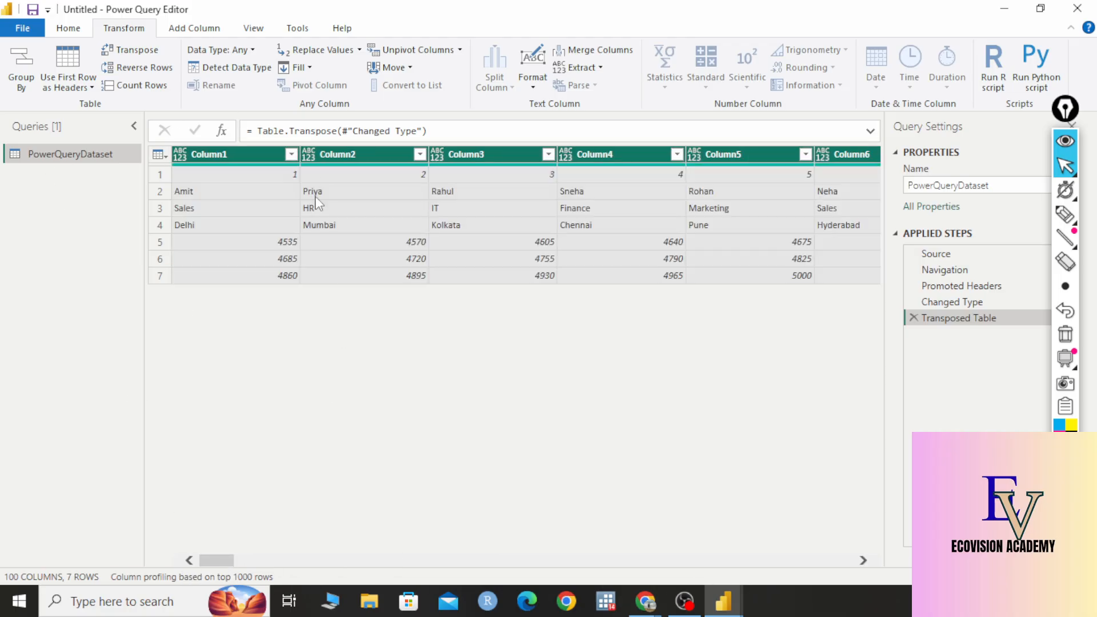
click(275, 155)
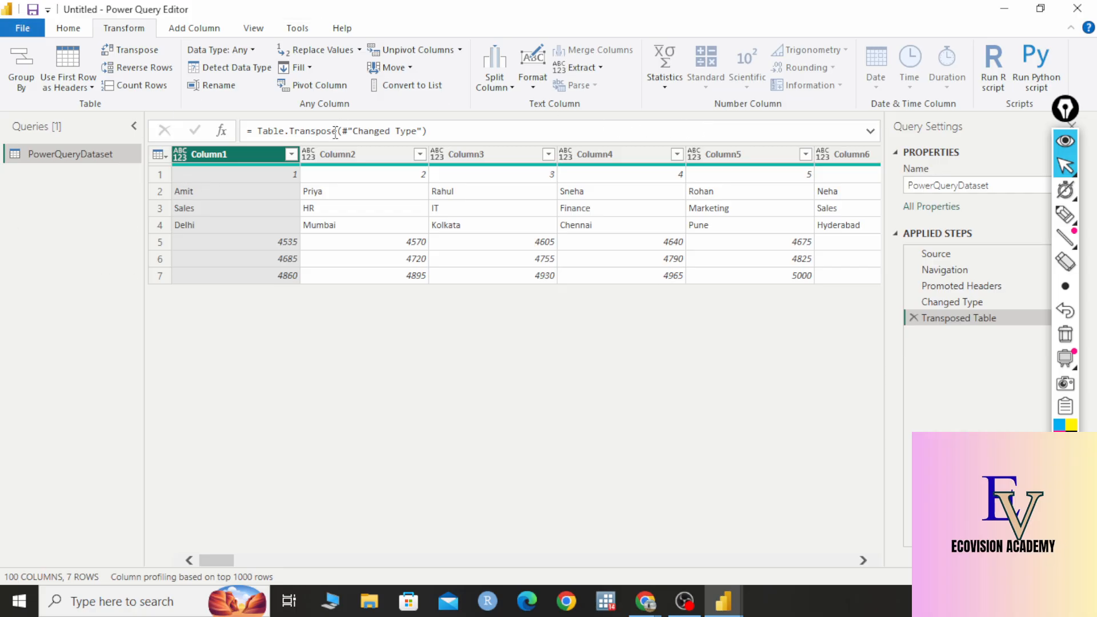
Enclose the list of applied steps between two large pen-drawn curly braces
click(1075, 221)
drag(877, 161, 911, 448)
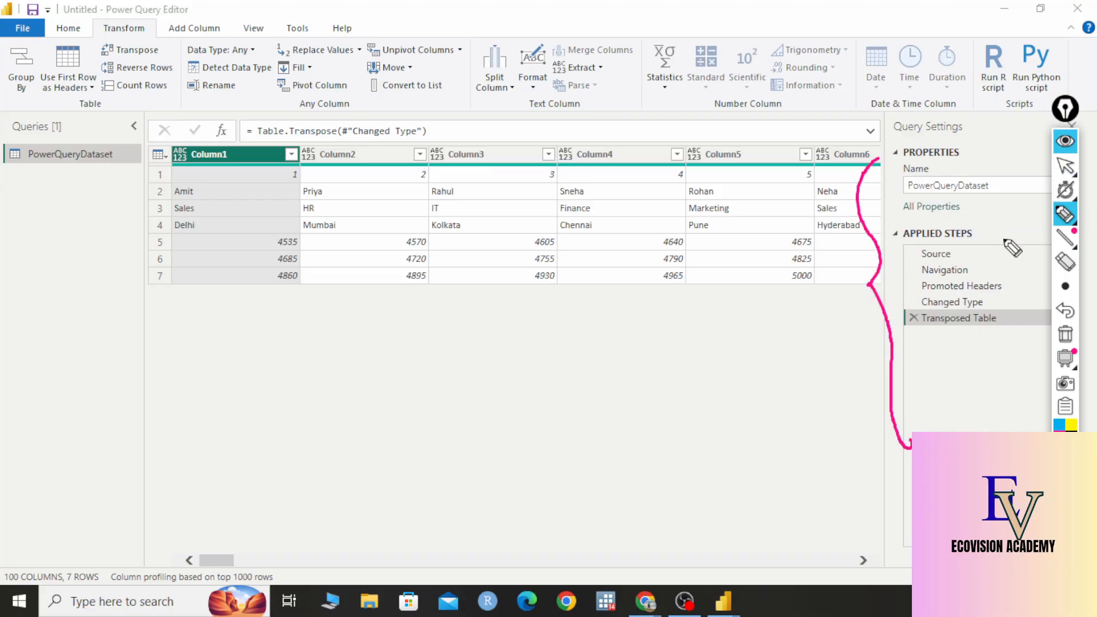
mouse_move(1011, 179)
mouse_down()
mouse_move(1030, 267)
mouse_move(1022, 431)
mouse_up()
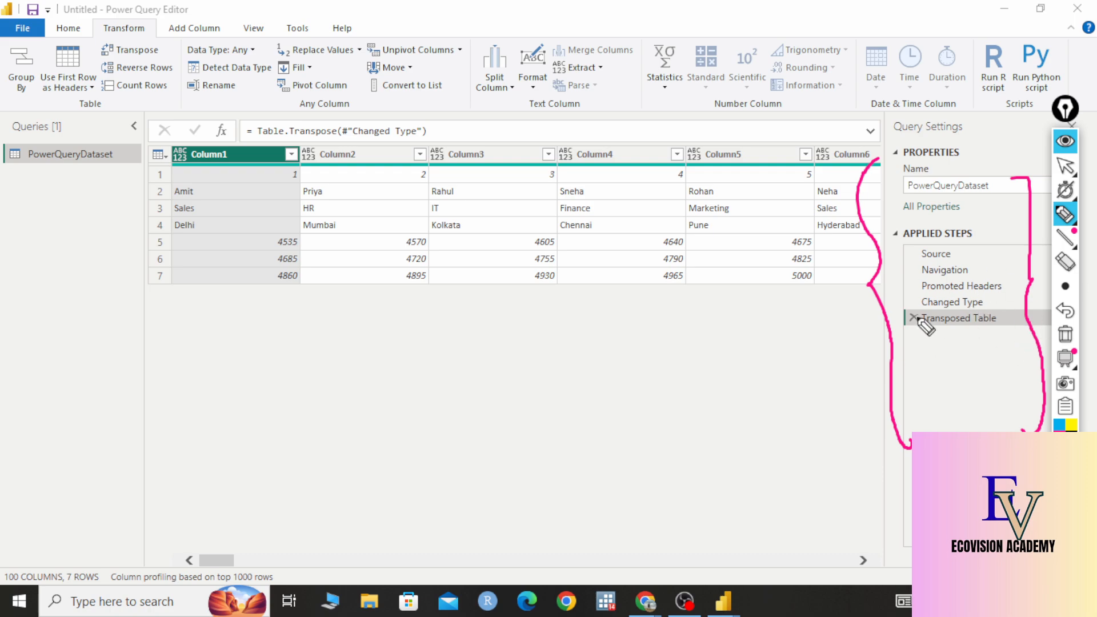
Clear the pen annotations and delete the Transposed Table step from the query
click(1065, 334)
click(1065, 165)
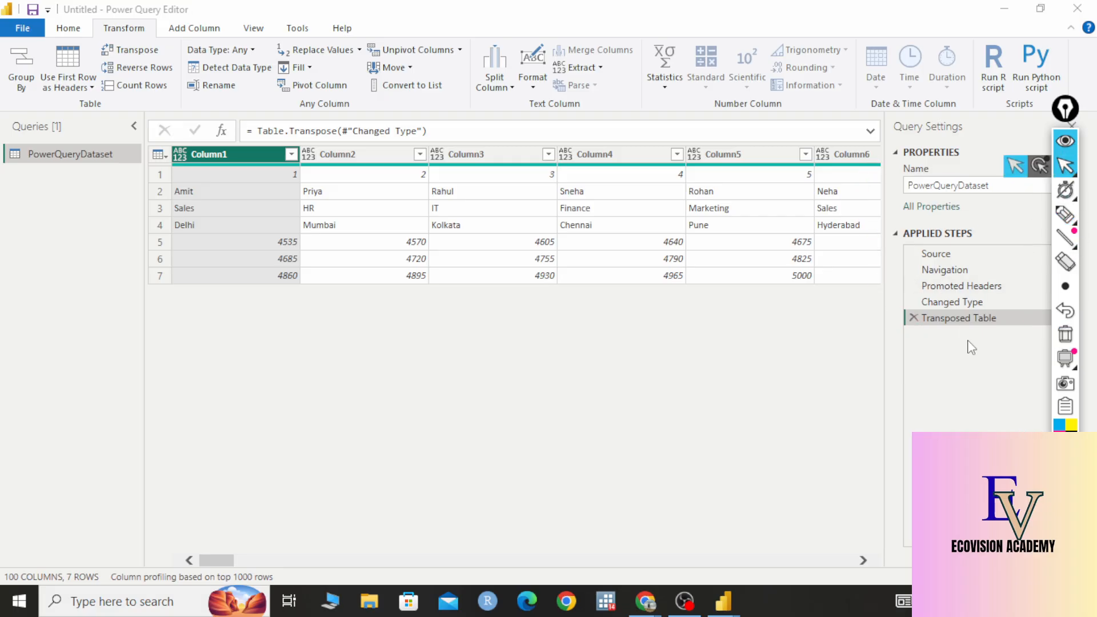
click(913, 317)
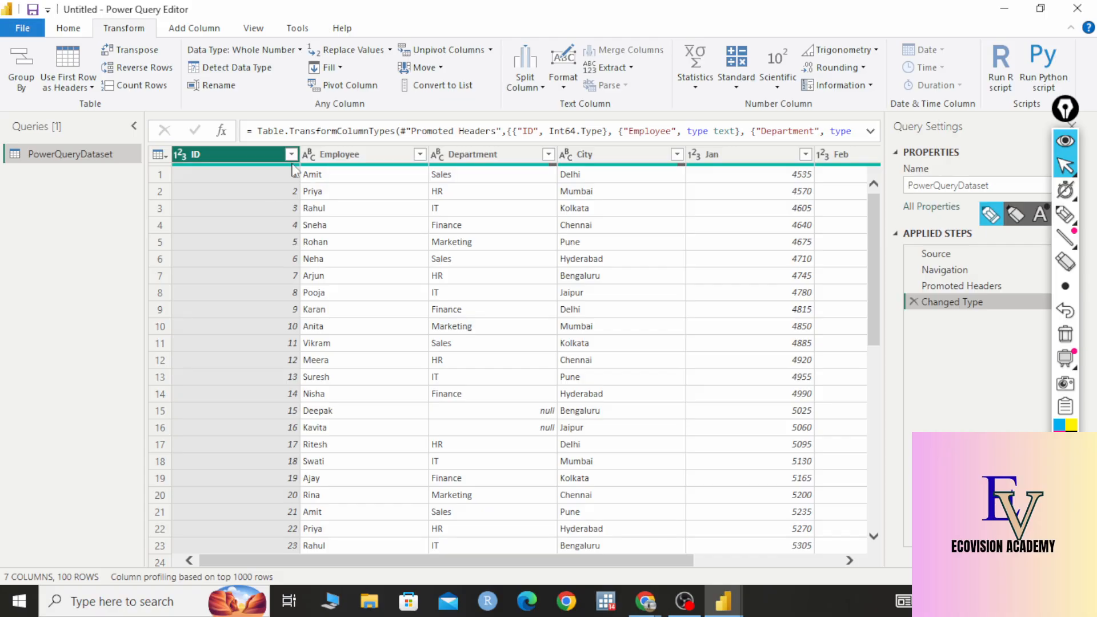
With the pen, write an underlined 1, the first employee's name and "Sales" in a vertical stack beside the table
click(1060, 162)
click(1065, 214)
mouse_move(73, 220)
mouse_down()
mouse_move(66, 240)
mouse_move(107, 236)
mouse_up()
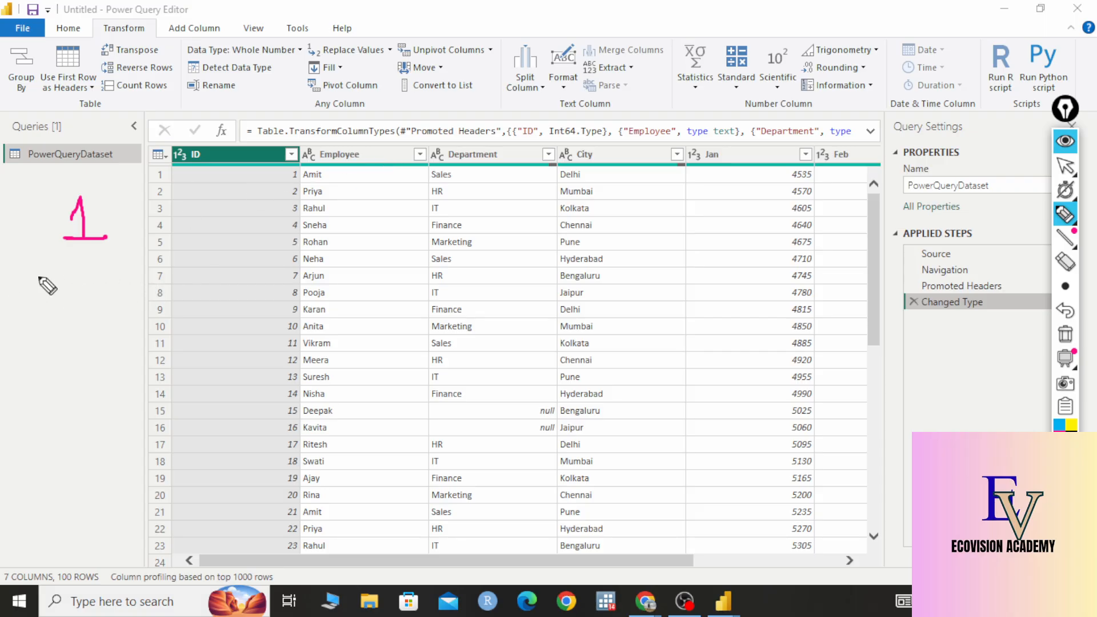
mouse_move(32, 311)
mouse_down()
mouse_move(80, 290)
mouse_move(127, 289)
mouse_move(122, 306)
mouse_up()
drag(125, 258, 120, 298)
drag(113, 283, 149, 276)
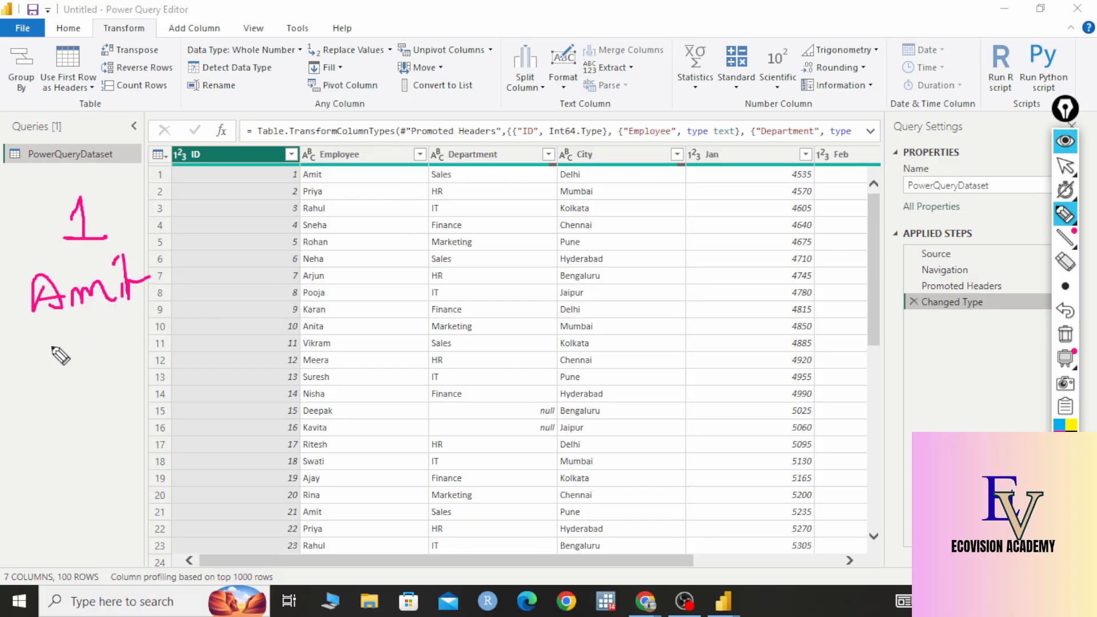
drag(55, 343, 34, 371)
mouse_move(91, 350)
mouse_down()
mouse_move(108, 366)
mouse_move(137, 348)
mouse_move(153, 361)
mouse_up()
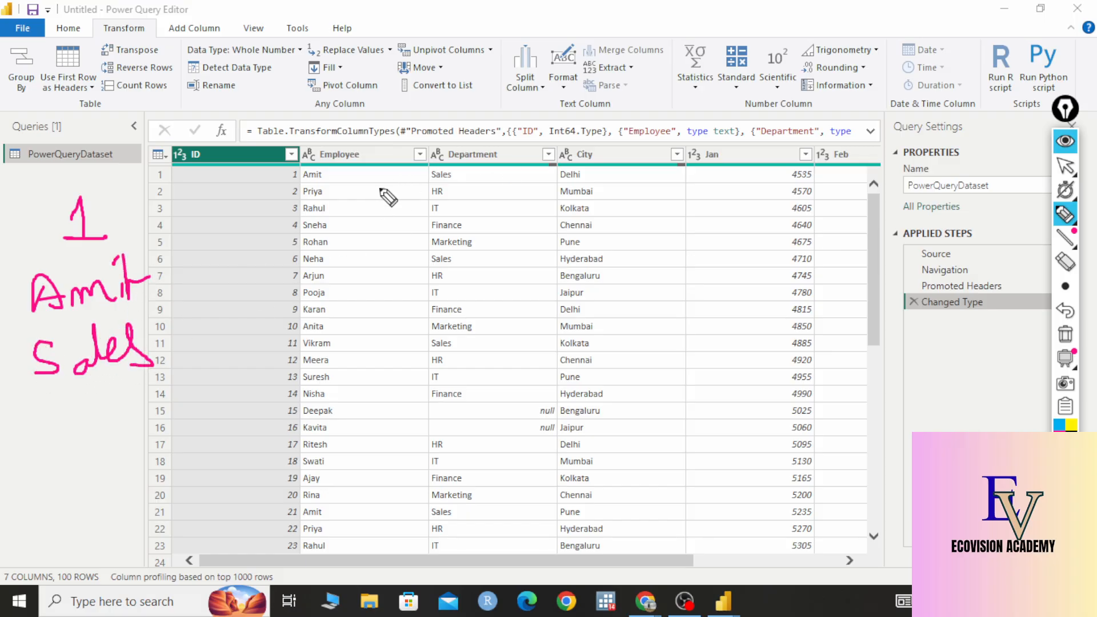
Continue the handwritten stack with "Delhi" and a double-underlined "Jan", adding short strokes below for the remaining value
drag(49, 432, 102, 434)
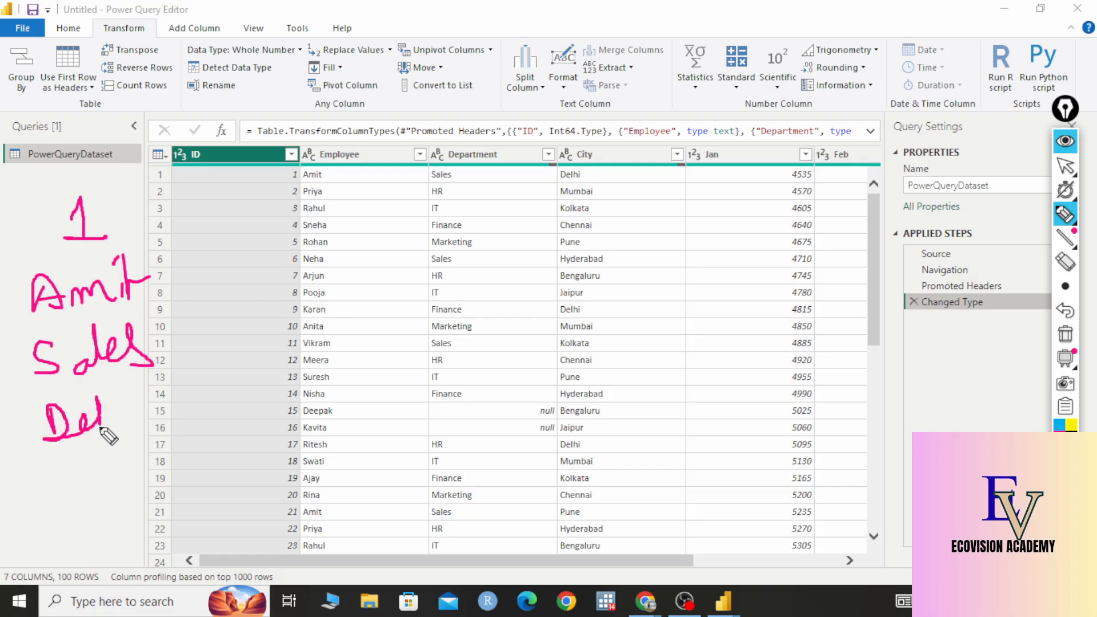
mouse_move(117, 394)
mouse_down()
mouse_move(120, 427)
mouse_move(172, 420)
mouse_up()
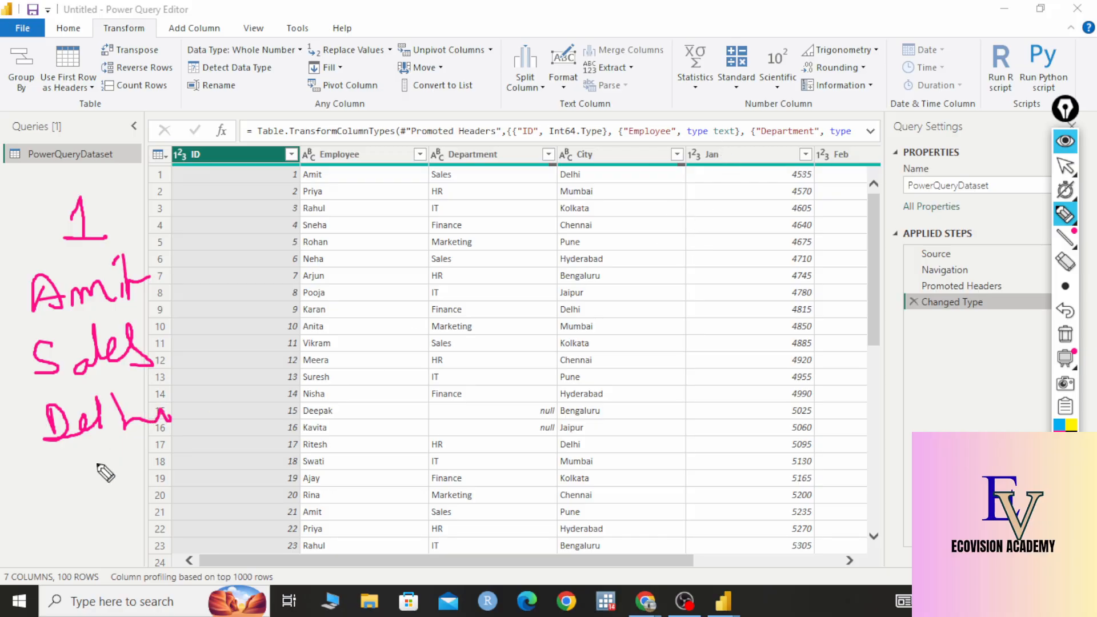
drag(62, 475, 100, 475)
mouse_move(88, 477)
mouse_down()
mouse_move(88, 508)
mouse_move(63, 504)
mouse_up()
mouse_move(121, 503)
mouse_down()
mouse_move(150, 493)
mouse_move(171, 503)
mouse_up()
drag(64, 511, 207, 515)
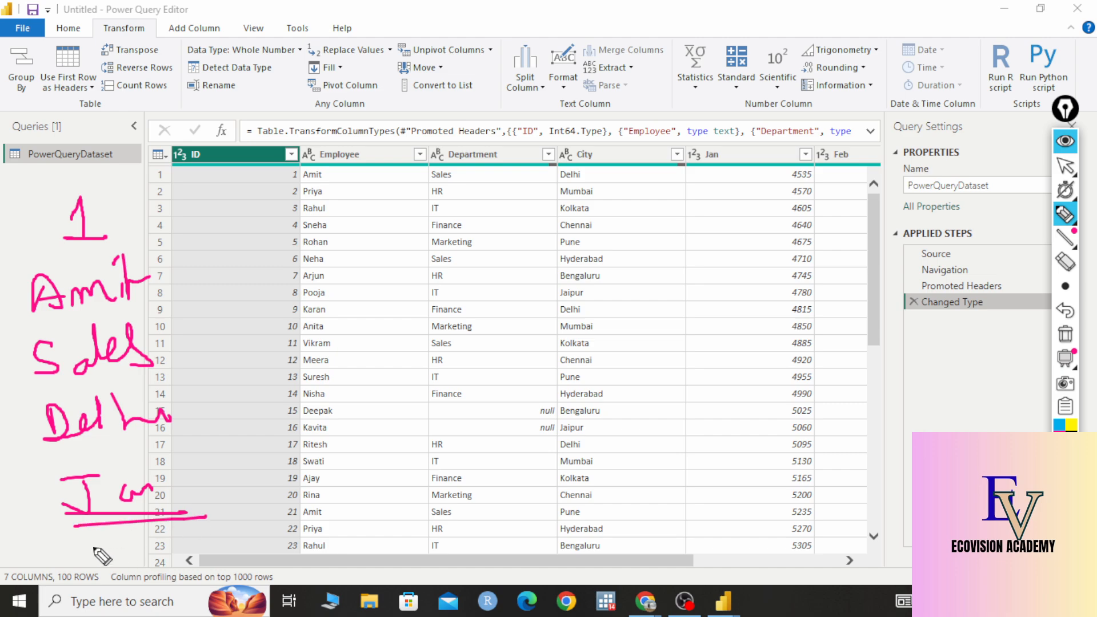
mouse_move(93, 548)
mouse_down()
mouse_move(152, 540)
mouse_move(149, 555)
mouse_up()
click(118, 562)
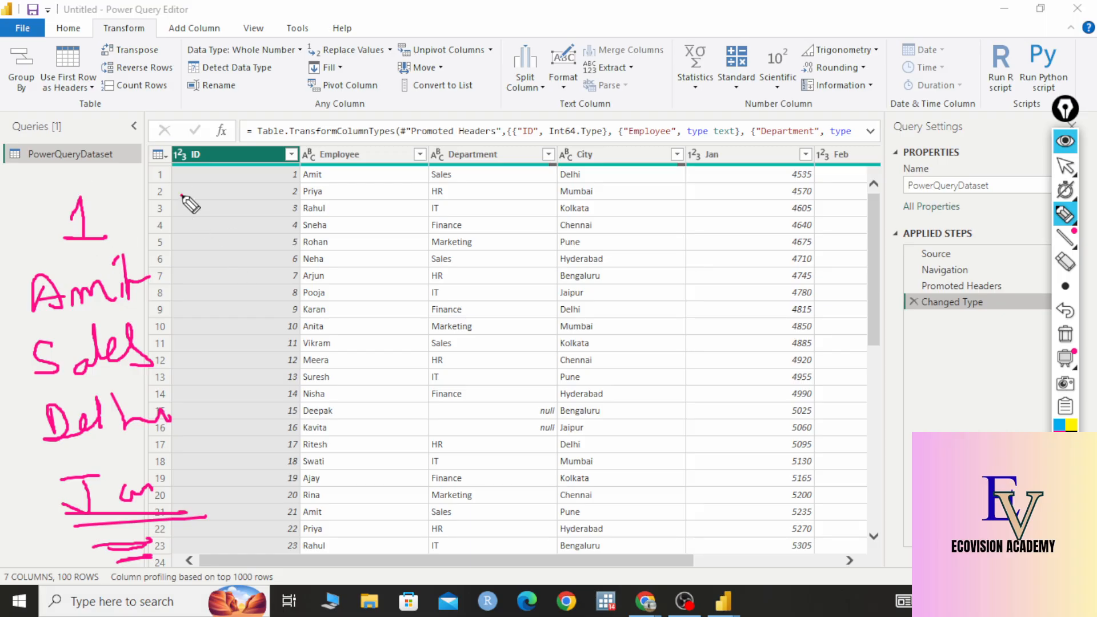
Start a second handwritten stack over the ID column with 2, "Pr" and downward dashes, and clear all annotations
mouse_move(180, 189)
mouse_down()
mouse_move(217, 231)
mouse_move(193, 280)
mouse_move(232, 264)
mouse_up()
drag(212, 335, 226, 460)
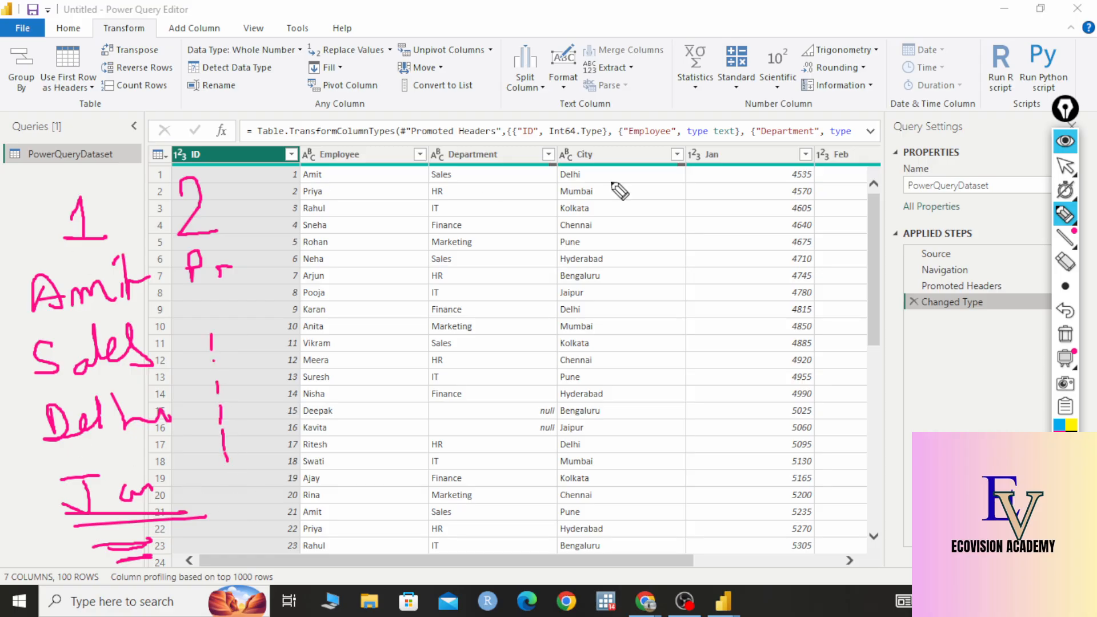
click(1065, 334)
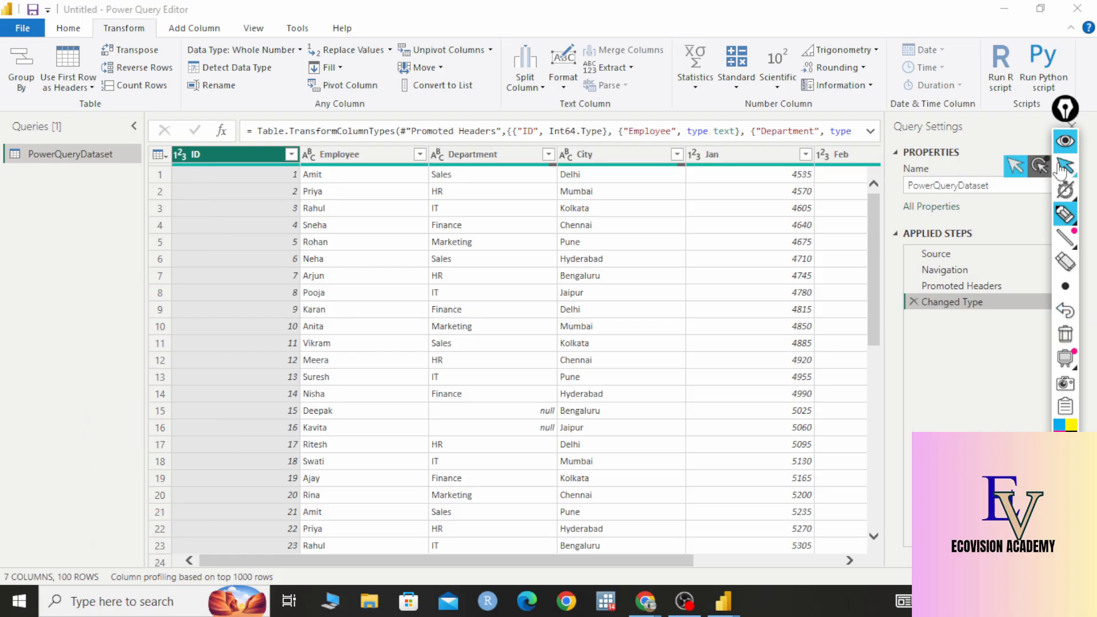
click(1061, 168)
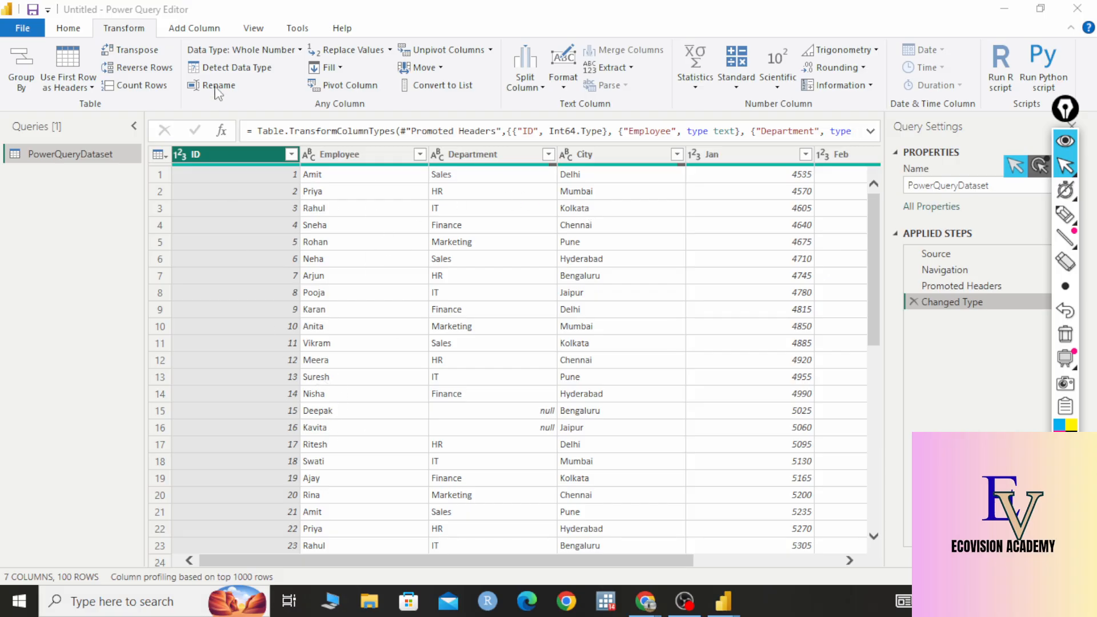
Handwrite "Vertical" with ordering notes and an arrow across the table, and clear the pen annotations
mouse_move(1064, 213)
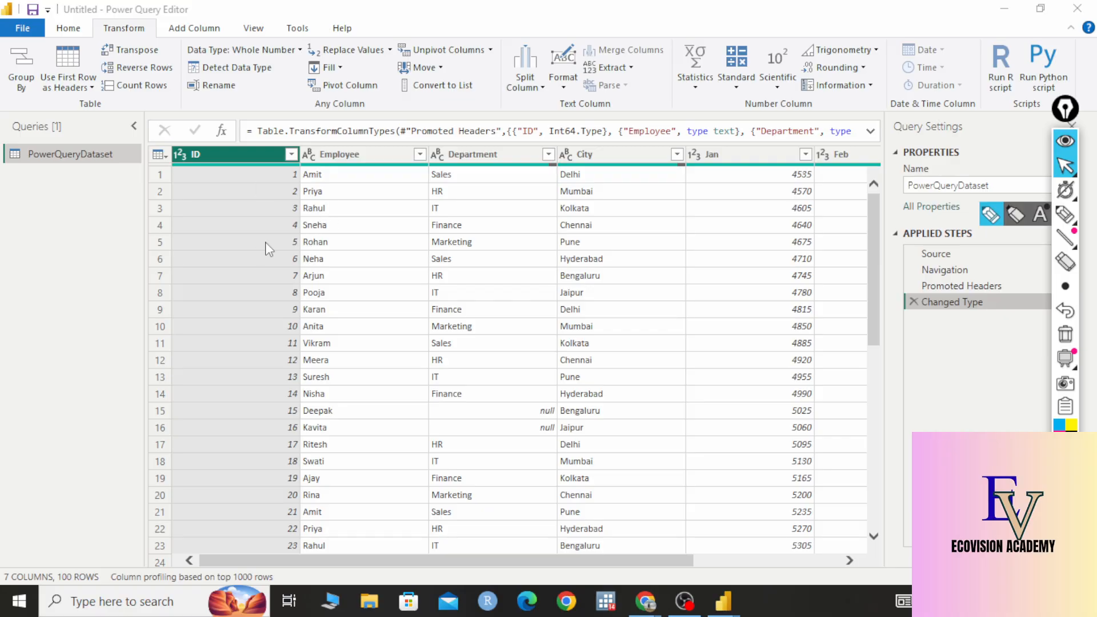
click(1065, 215)
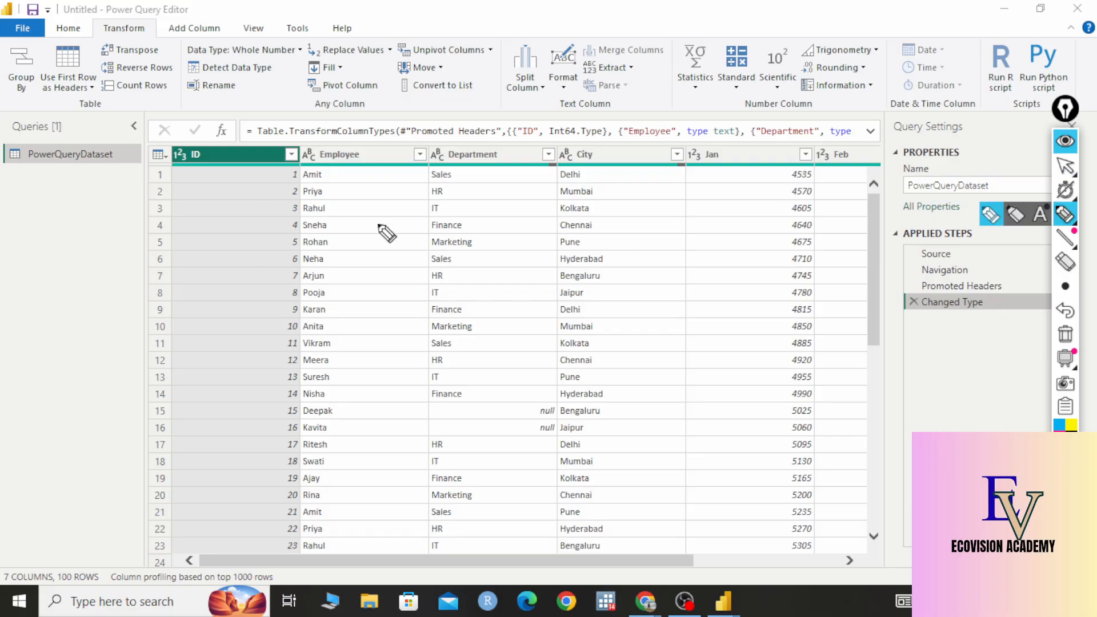
drag(317, 220, 350, 200)
mouse_move(375, 236)
mouse_down()
mouse_move(463, 220)
mouse_move(486, 187)
mouse_move(531, 191)
mouse_move(655, 114)
mouse_move(631, 140)
mouse_up()
mouse_move(454, 268)
mouse_down()
mouse_move(489, 308)
mouse_move(657, 207)
mouse_up()
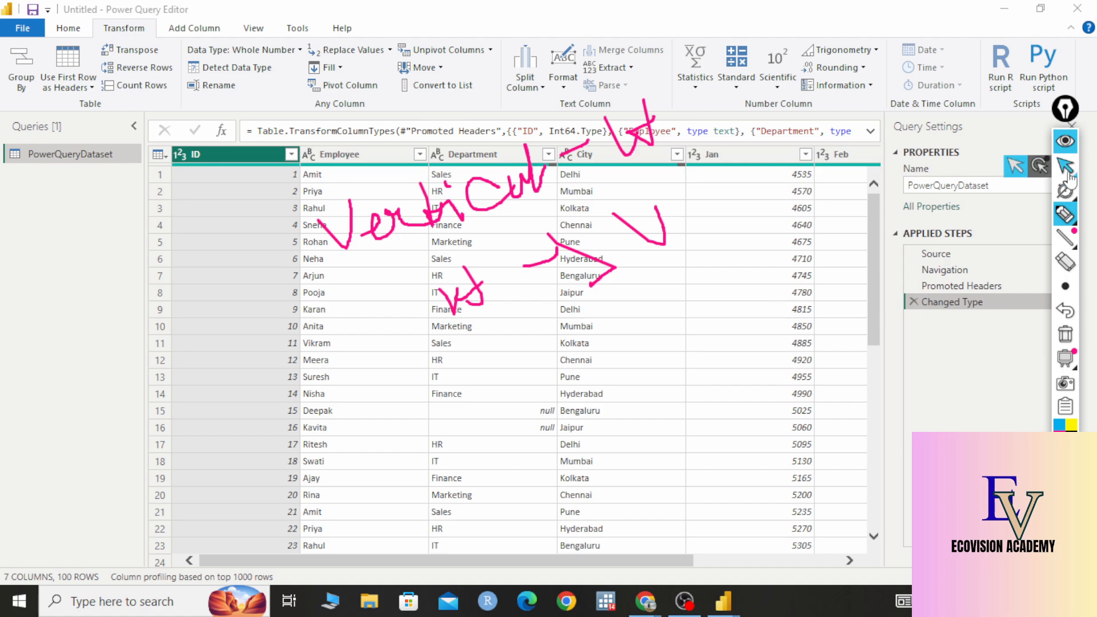
click(1068, 346)
click(1064, 166)
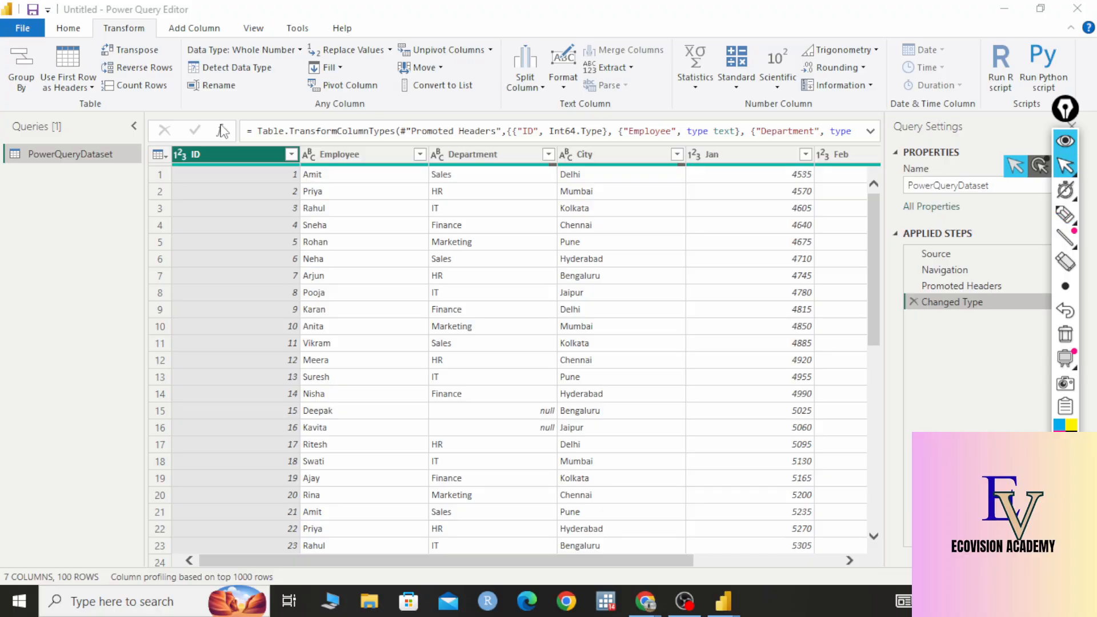
Select the ID column and handwrite 1, 2, 3, 4, dashes and 100 downward over the Department column
click(371, 151)
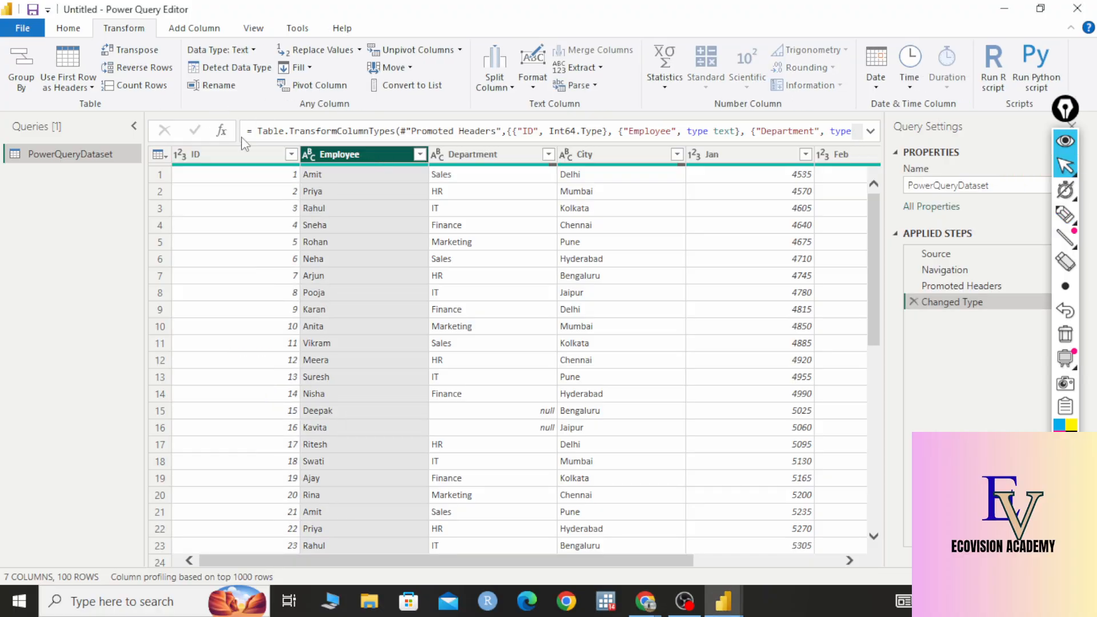
click(239, 153)
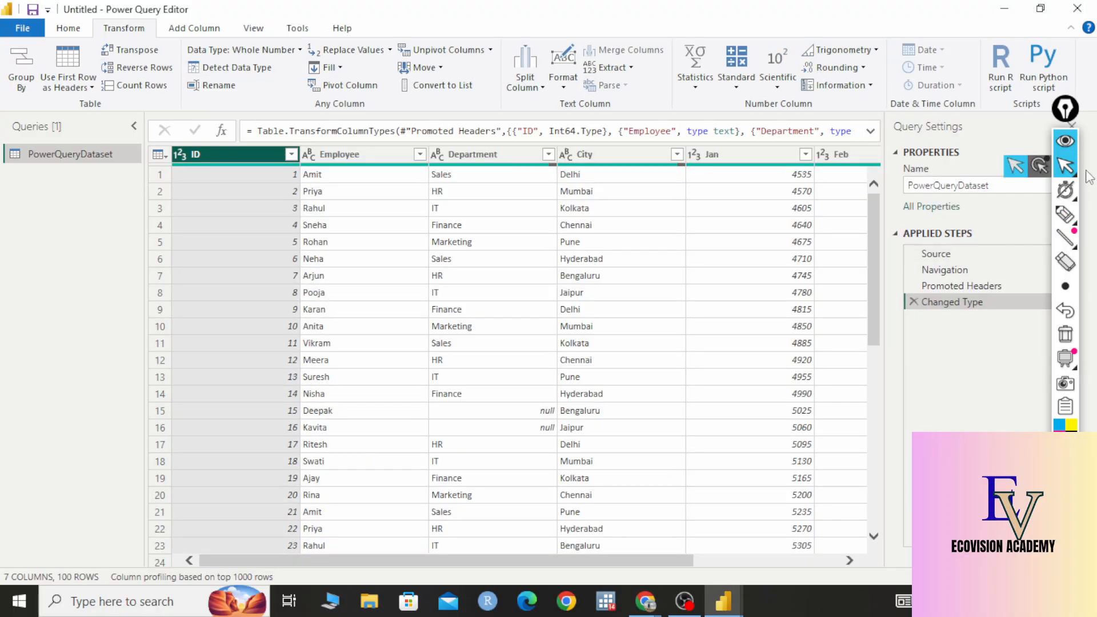
click(1066, 215)
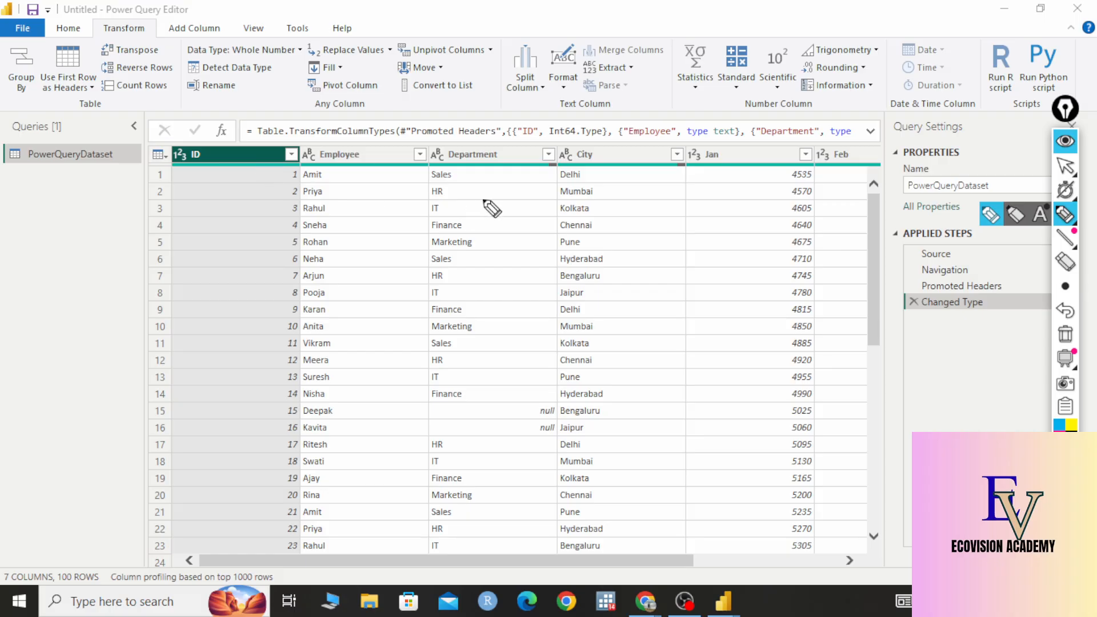
drag(482, 199, 490, 182)
mouse_move(496, 221)
mouse_down()
mouse_move(488, 249)
mouse_move(517, 351)
mouse_up()
drag(525, 393, 517, 497)
mouse_move(525, 480)
mouse_down()
mouse_move(537, 486)
mouse_move(528, 491)
mouse_up()
mouse_move(547, 469)
mouse_down()
mouse_move(563, 485)
mouse_move(549, 470)
mouse_up()
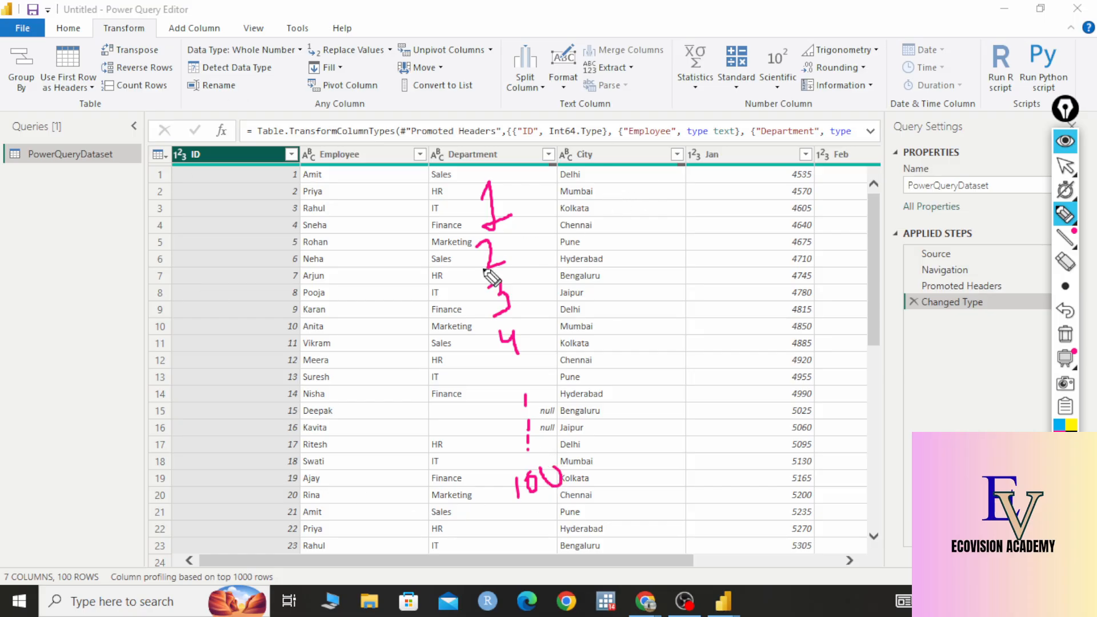
Handwrite 100, 99 and 98 downward over the Jan column, and clear all pen annotations
mouse_move(718, 183)
mouse_down()
mouse_move(733, 213)
mouse_move(757, 182)
mouse_up()
mouse_move(780, 167)
mouse_down()
mouse_move(783, 188)
mouse_move(804, 167)
mouse_up()
click(795, 218)
mouse_move(775, 225)
mouse_down()
mouse_move(757, 262)
mouse_move(799, 263)
mouse_move(764, 337)
mouse_up()
mouse_move(806, 288)
mouse_down()
mouse_move(811, 318)
mouse_move(806, 289)
mouse_up()
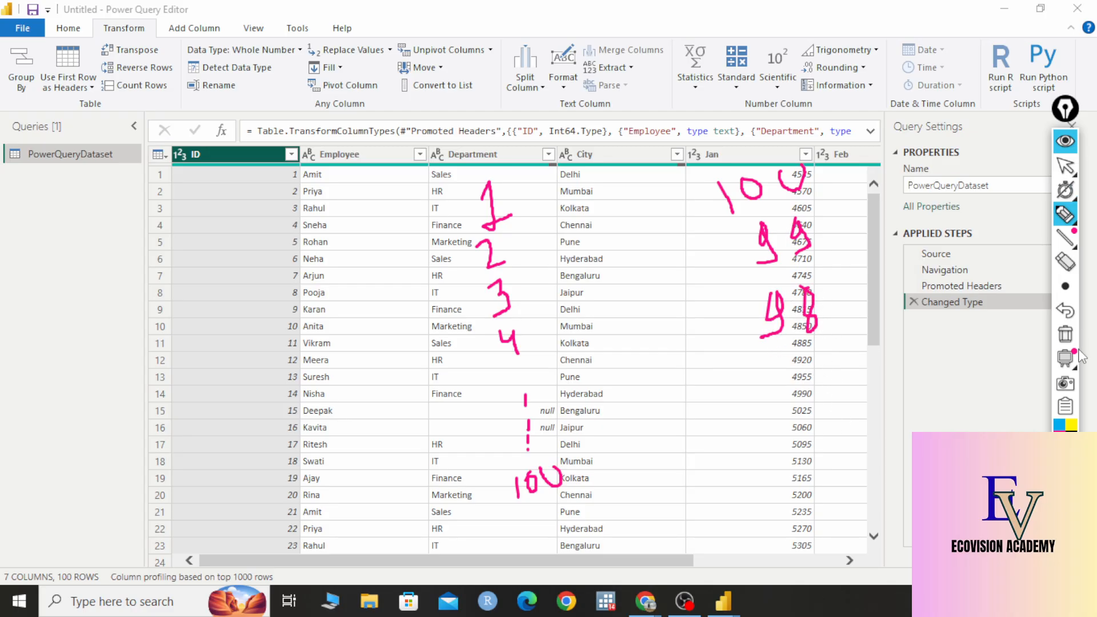
click(1065, 336)
click(1065, 167)
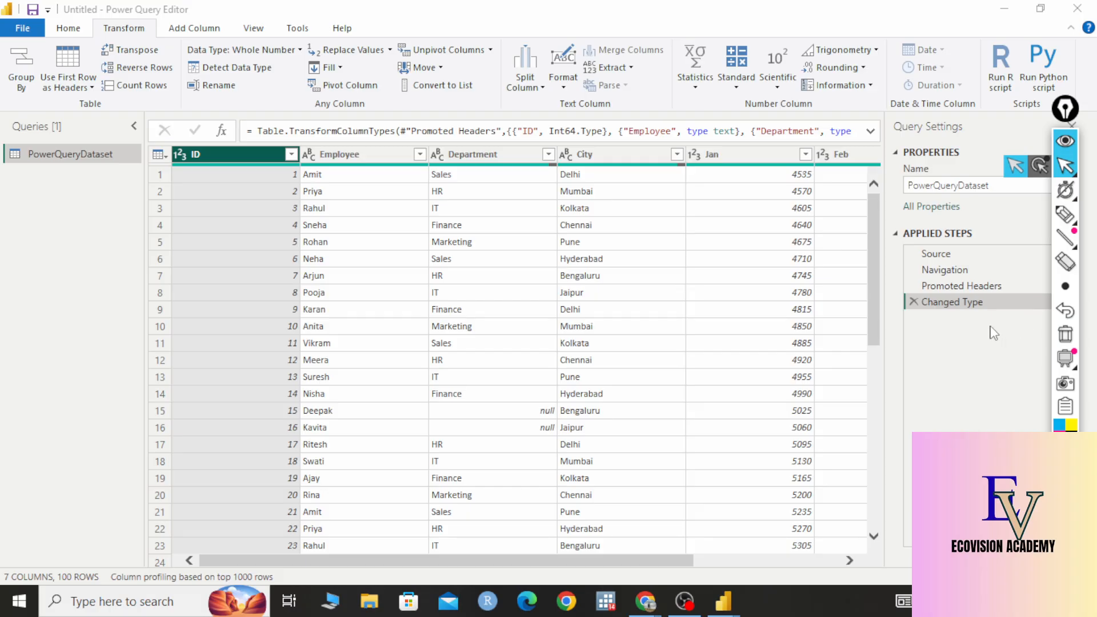
Review the rows of the dataset and reverse their order with Reverse Rows
scroll(726, 280, down, 15)
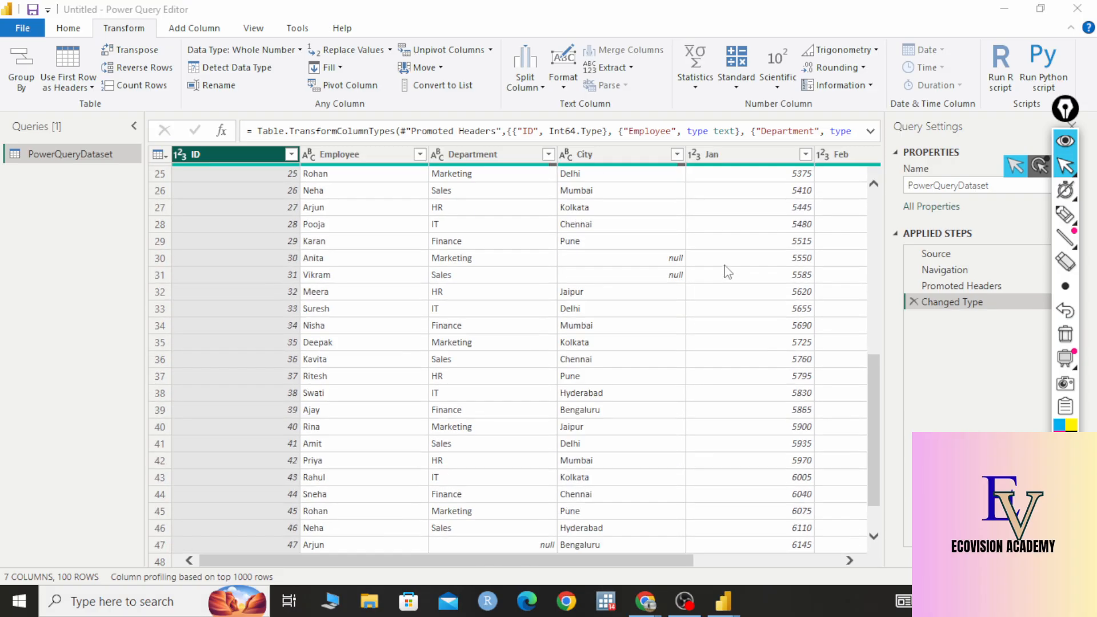
scroll(727, 272, up, 15)
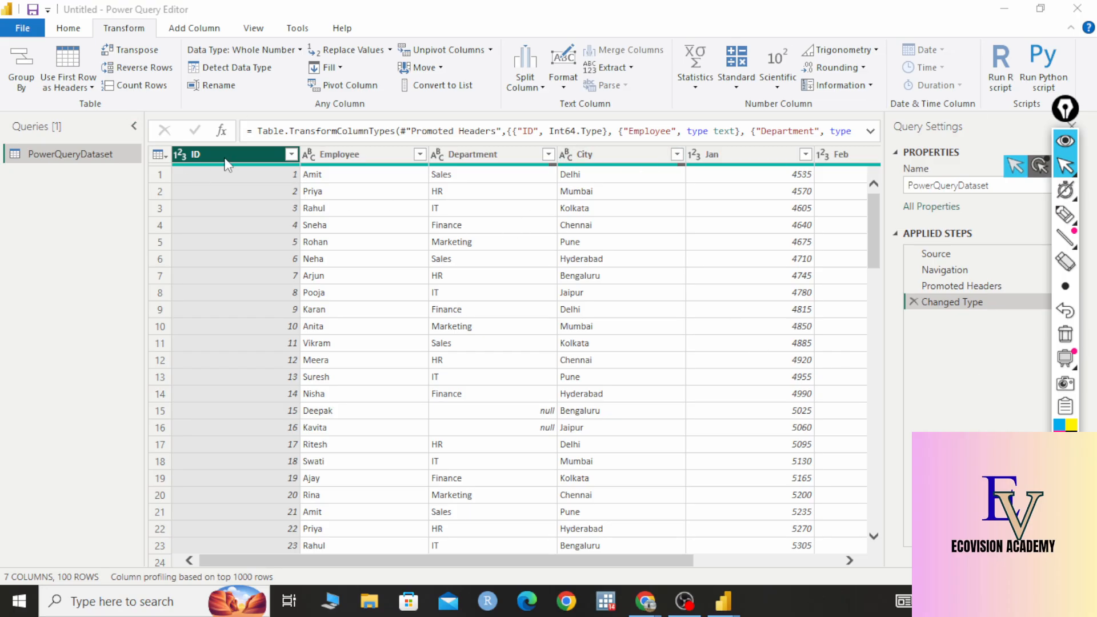
click(155, 71)
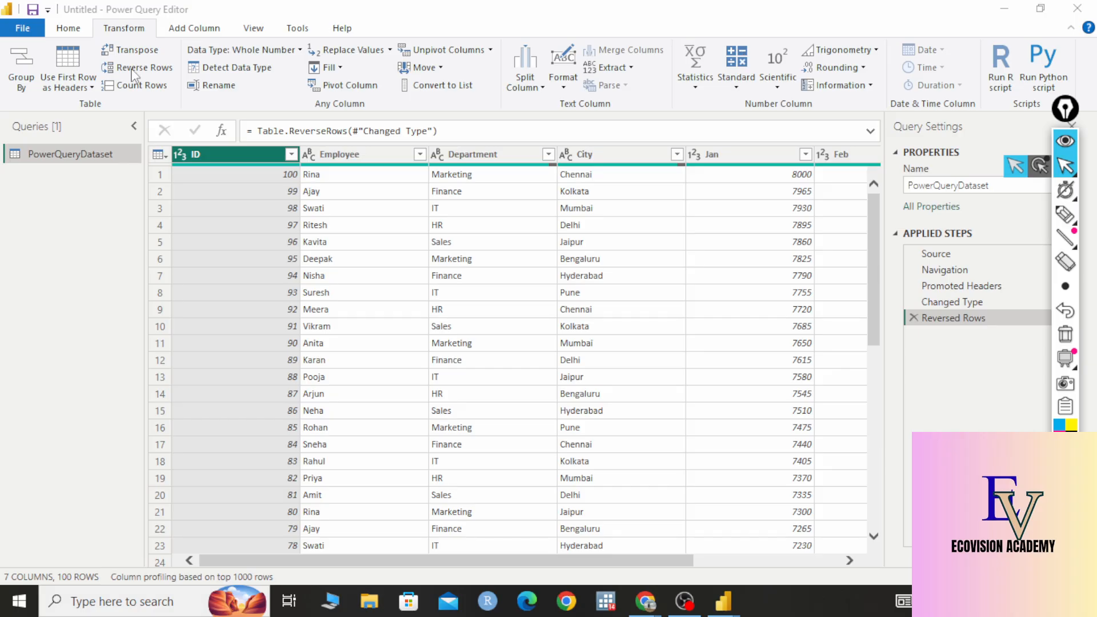
Delete the Reversed Rows step from the query's applied steps
click(1065, 166)
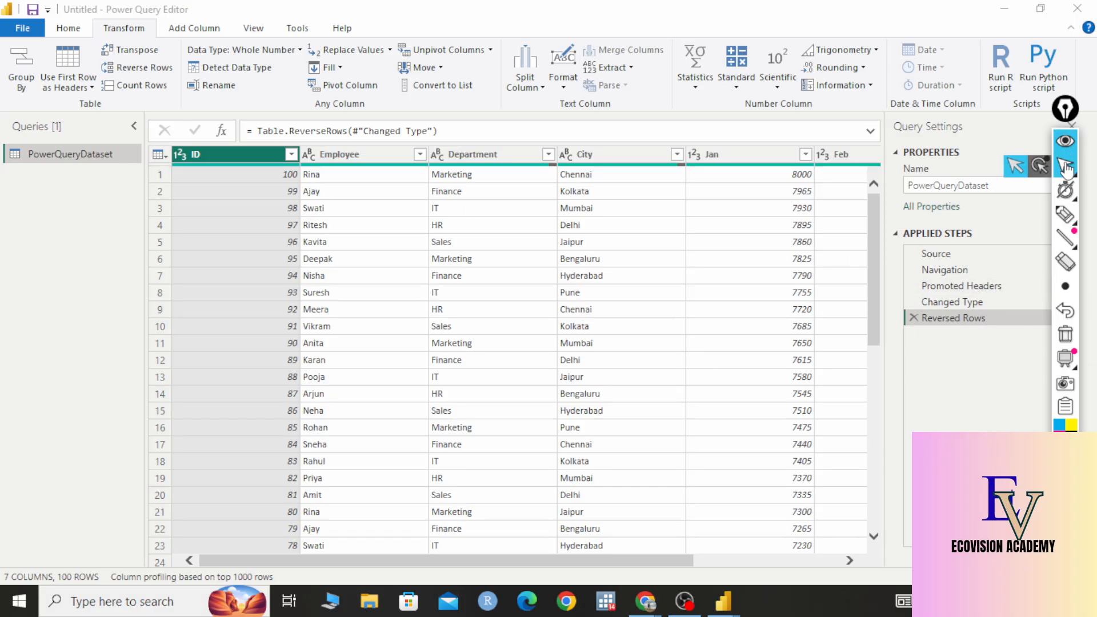
click(912, 317)
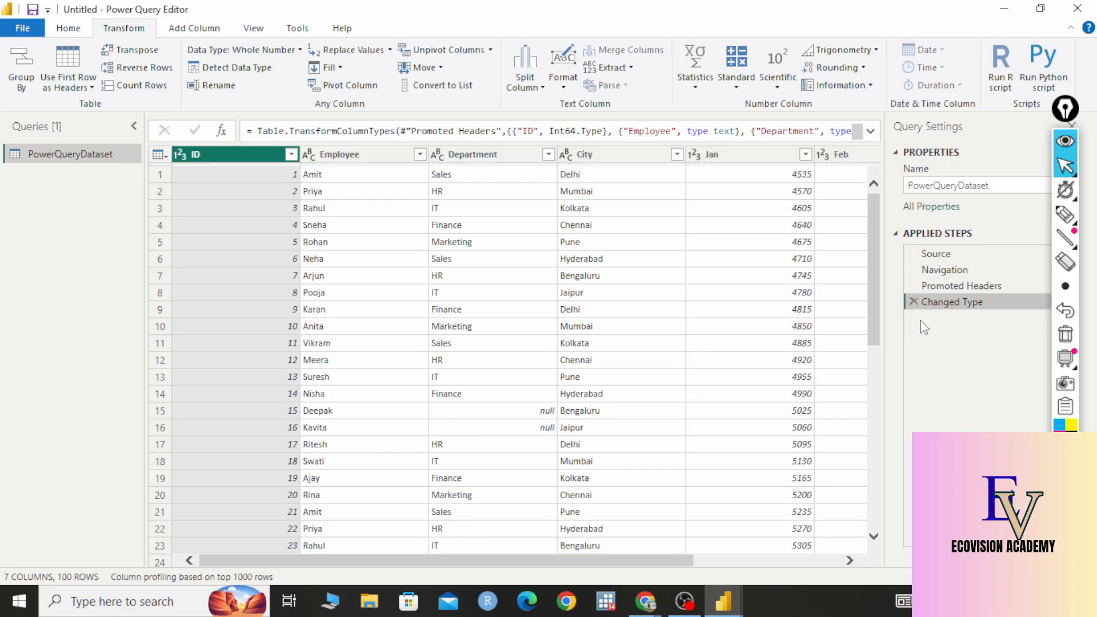
Count the table's rows with Count Rows, and delete the Counted Rows step
click(145, 86)
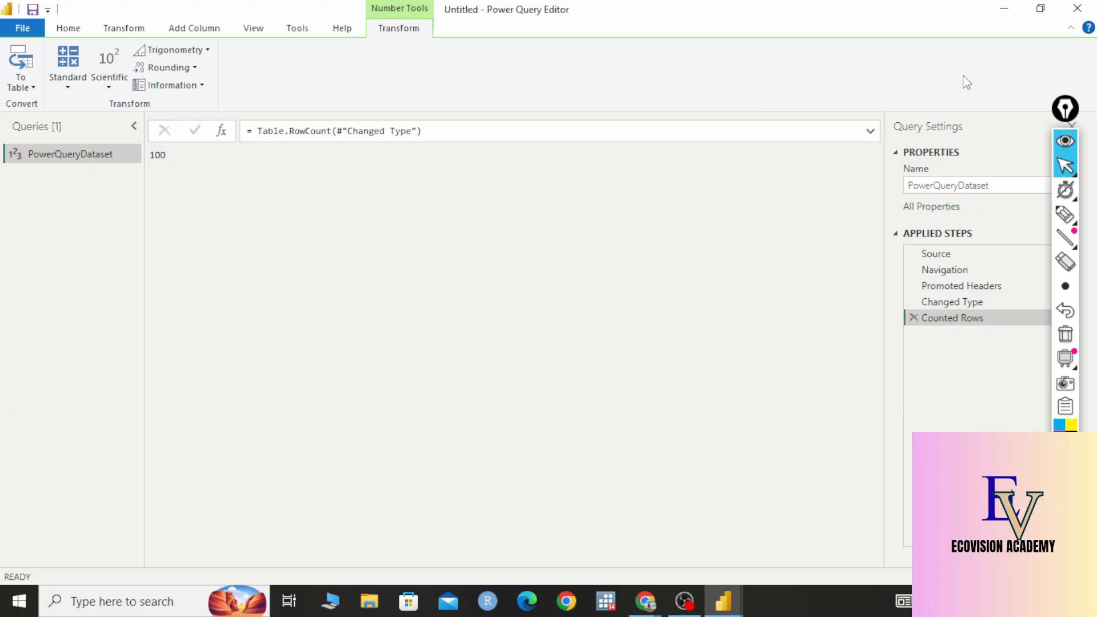
click(914, 318)
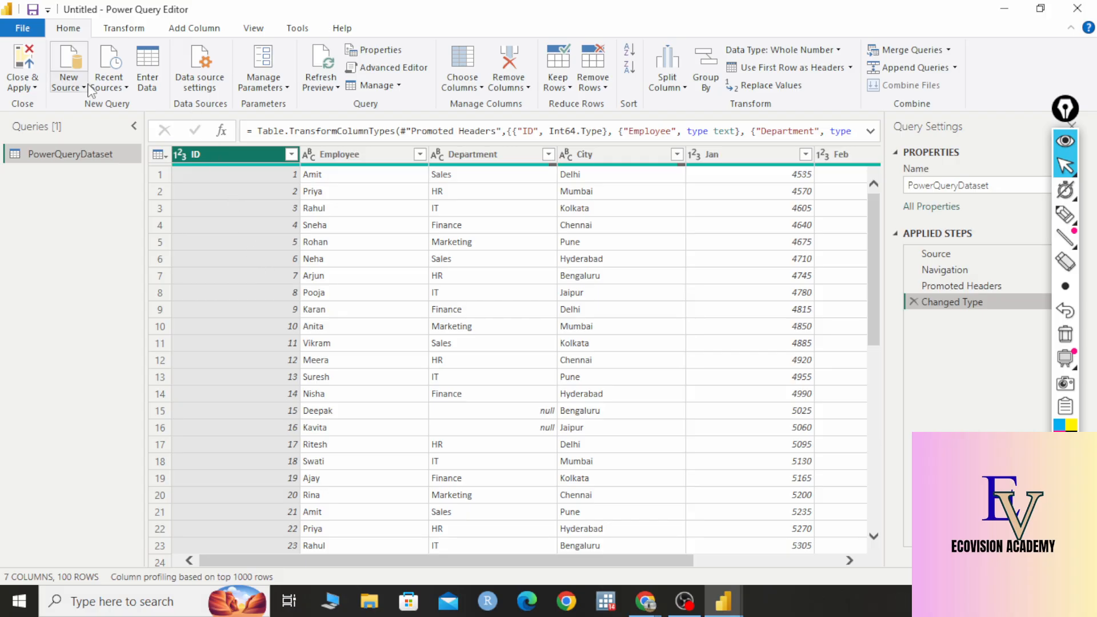
Run Count Rows on the table again and circle the returned row count with the pen
click(124, 28)
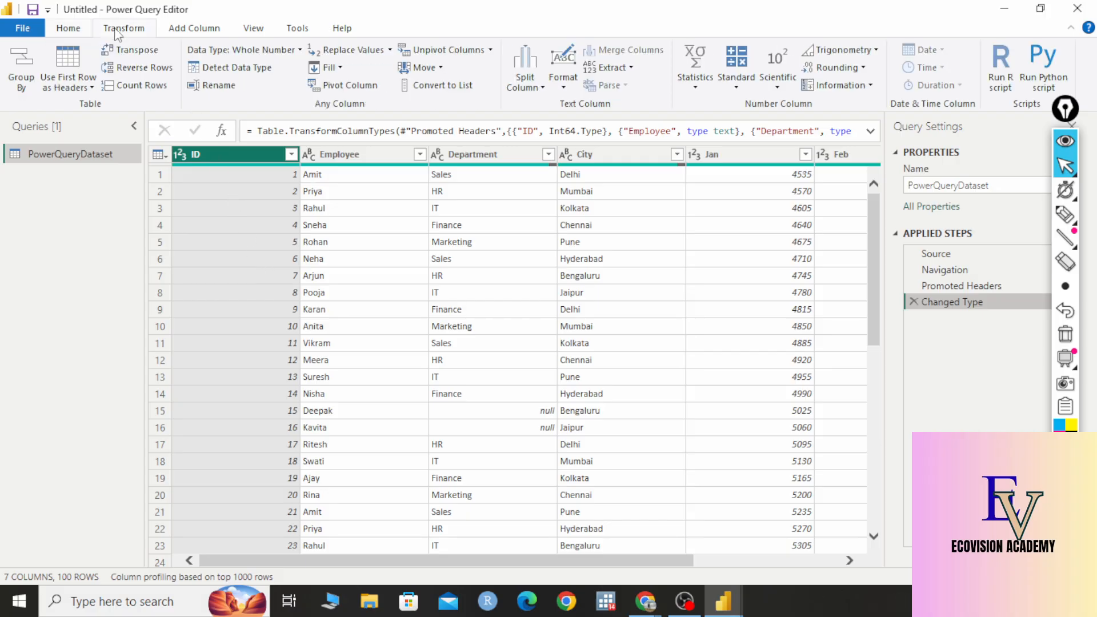
click(118, 89)
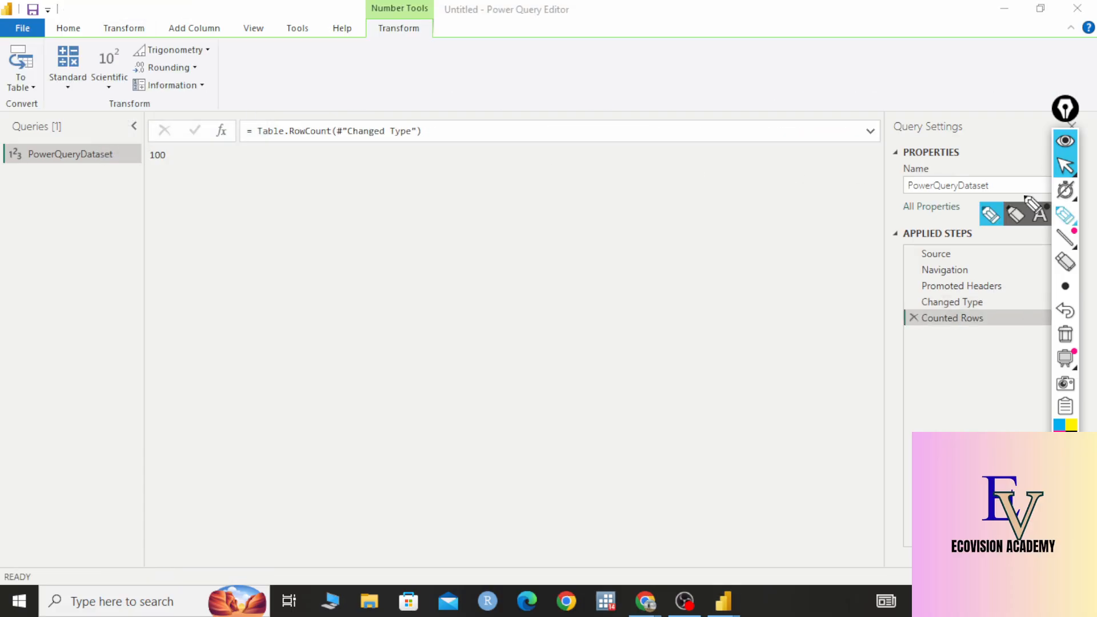
click(1021, 211)
mouse_move(193, 142)
mouse_down()
mouse_move(152, 152)
mouse_move(201, 170)
mouse_move(193, 143)
mouse_up()
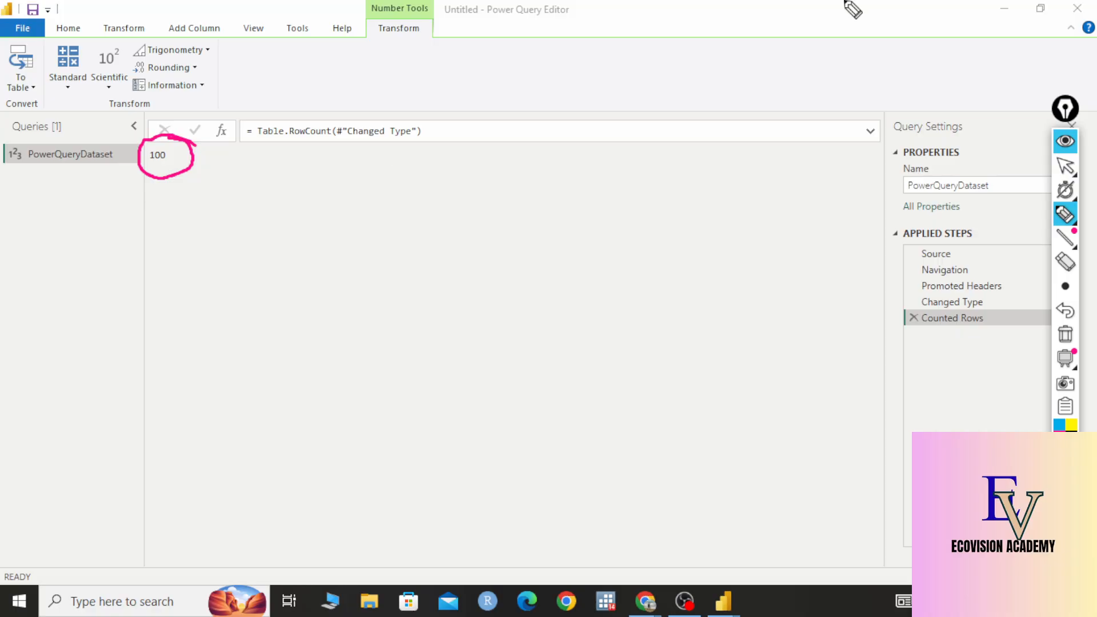
Delete the Counted Rows step again and clear the pen circle
click(1064, 165)
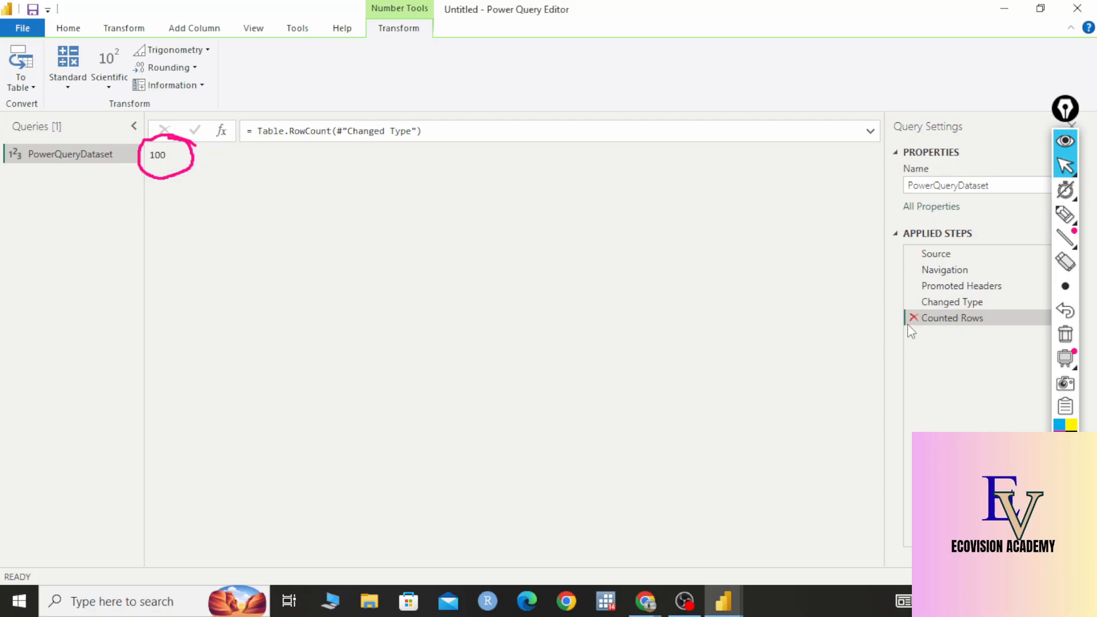
click(913, 318)
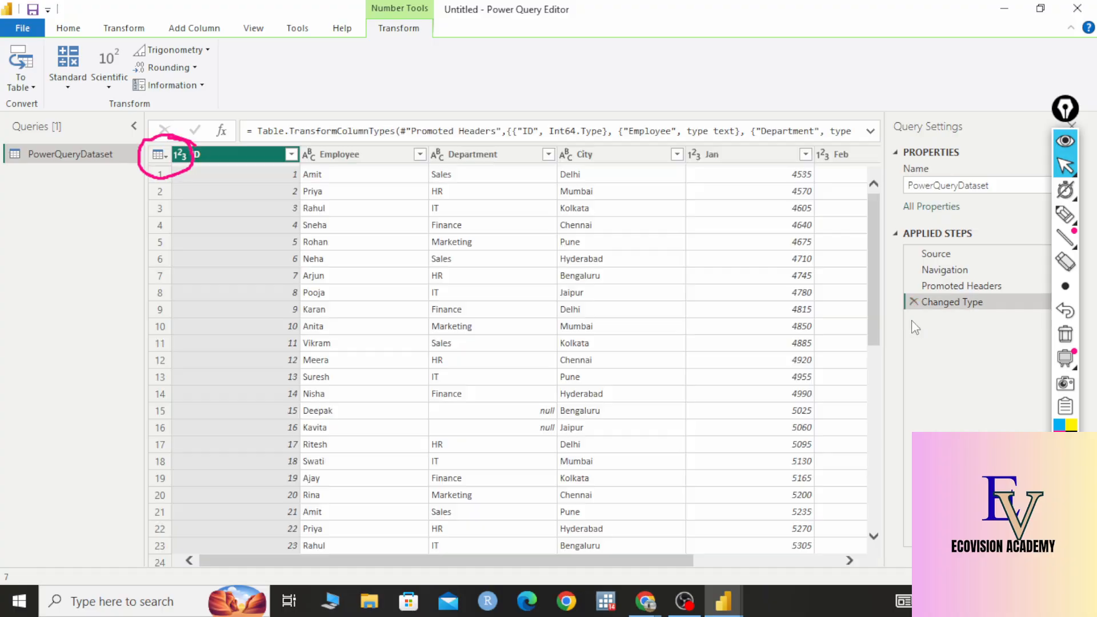
click(1065, 335)
Draw pen arrows toward the two null Department cells in rows 15 and 16, circle both, and clear the annotations
click(1065, 215)
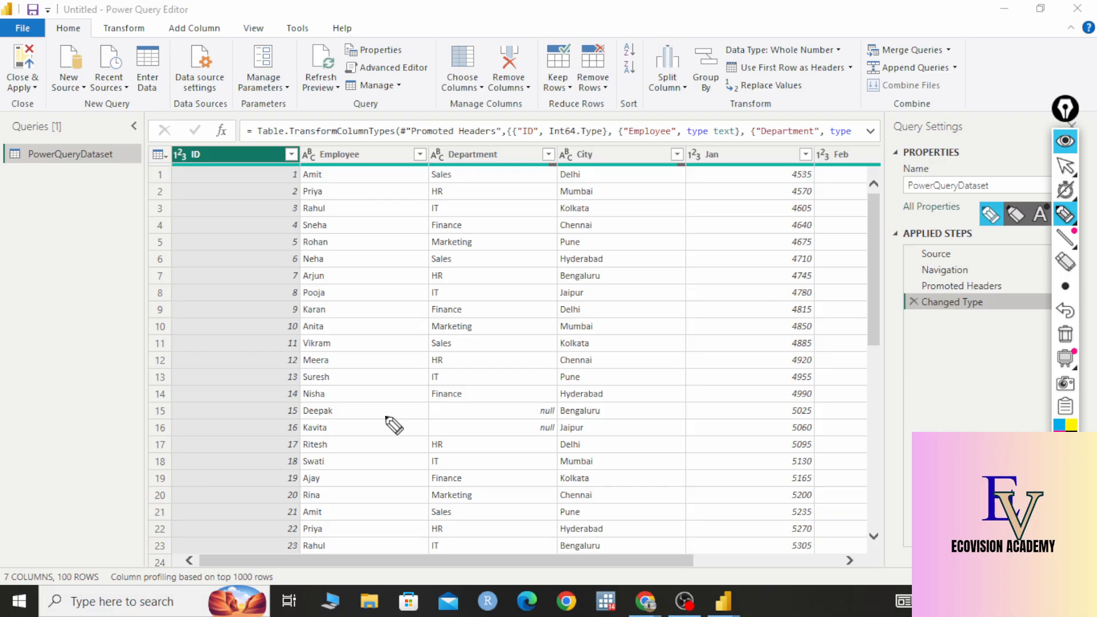
mouse_move(418, 410)
mouse_down()
mouse_move(458, 410)
mouse_move(441, 434)
mouse_move(449, 434)
mouse_up()
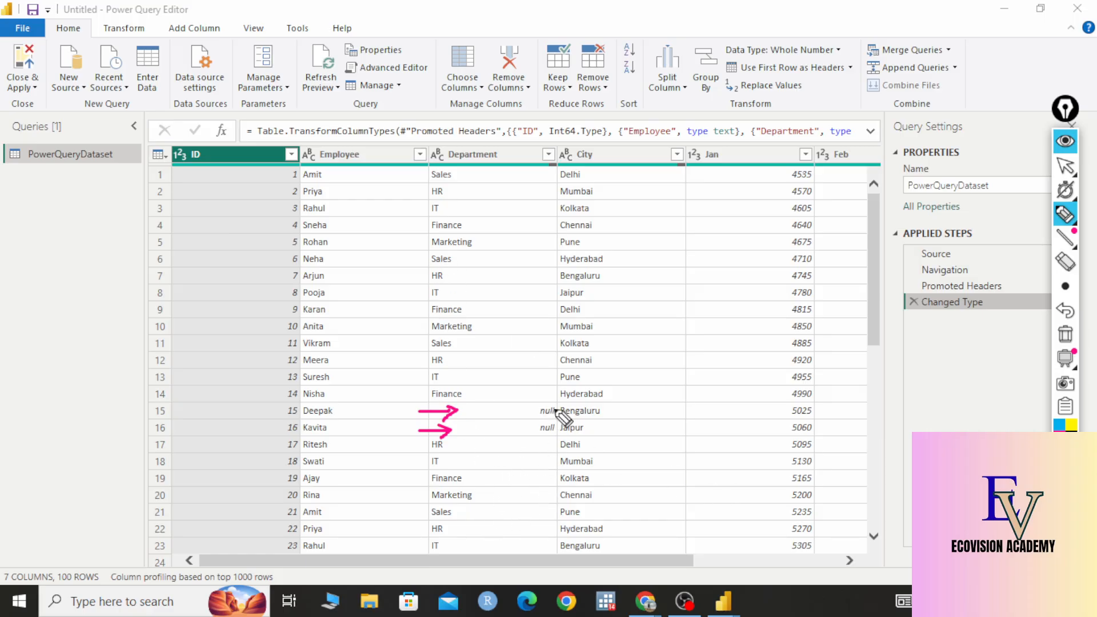
mouse_move(557, 400)
mouse_down()
mouse_move(529, 421)
mouse_move(550, 400)
mouse_move(568, 424)
mouse_move(527, 434)
mouse_move(553, 413)
mouse_up()
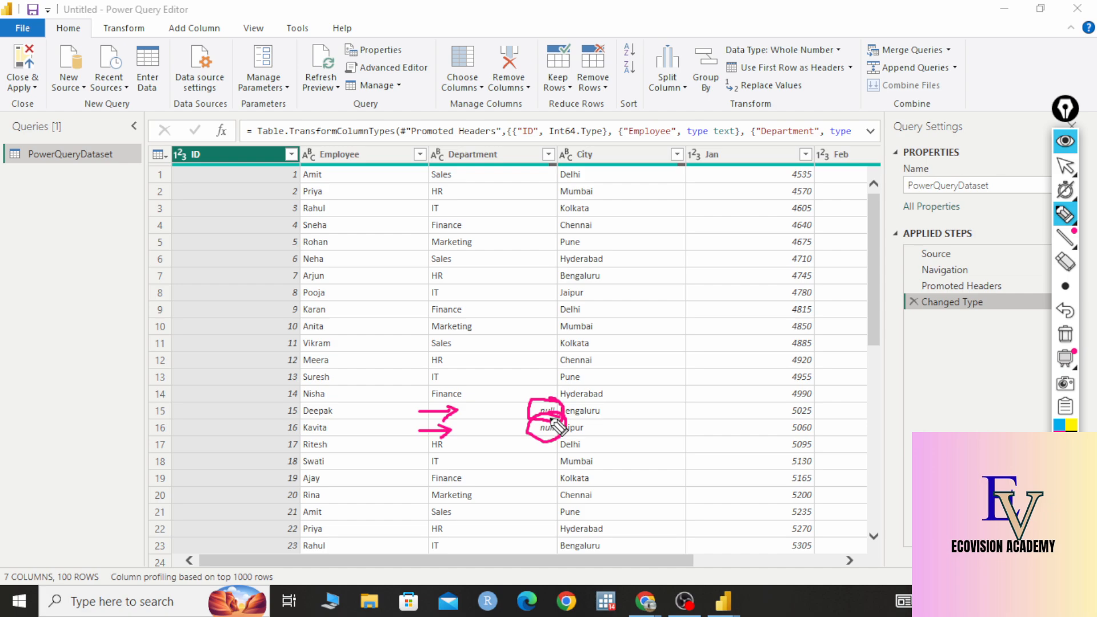
click(1057, 330)
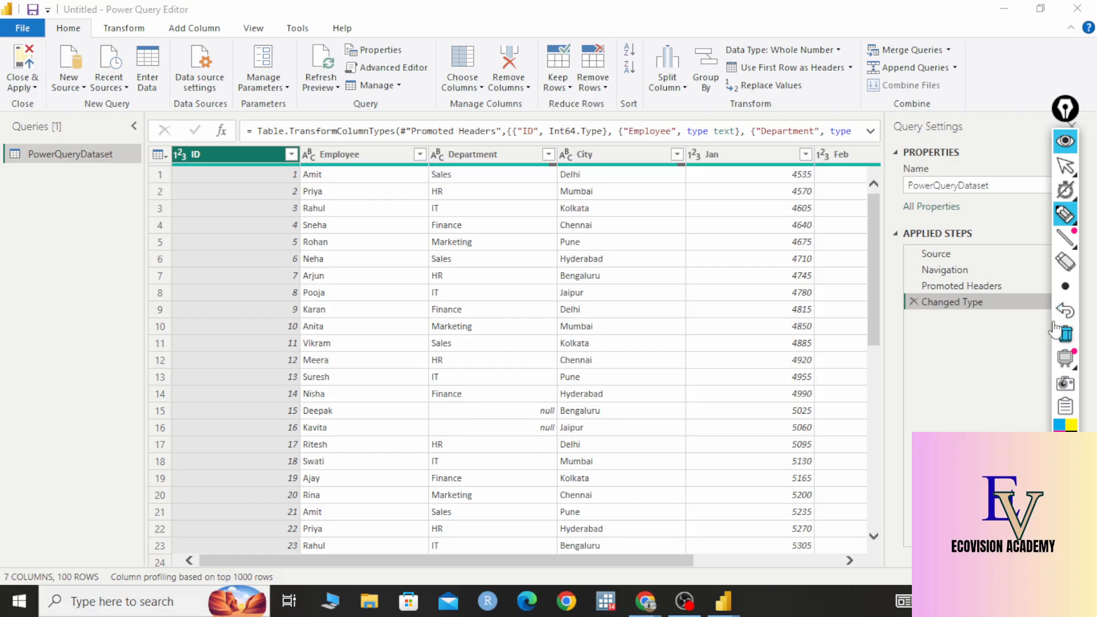
Select the Department column, run Count Rows, and delete the Counted Rows step
click(1065, 165)
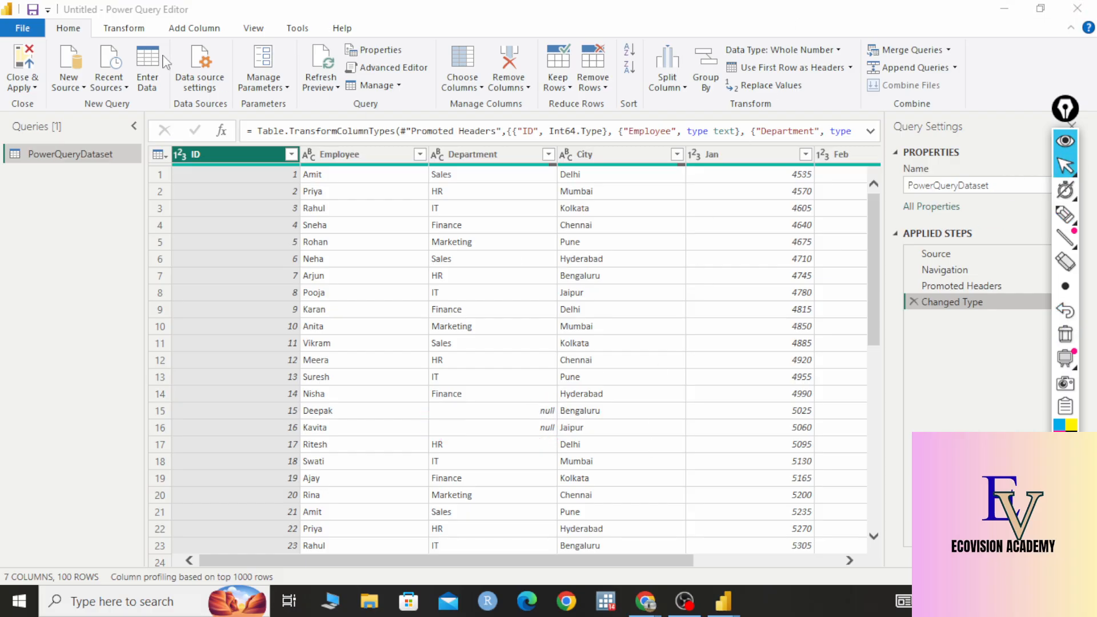
click(124, 28)
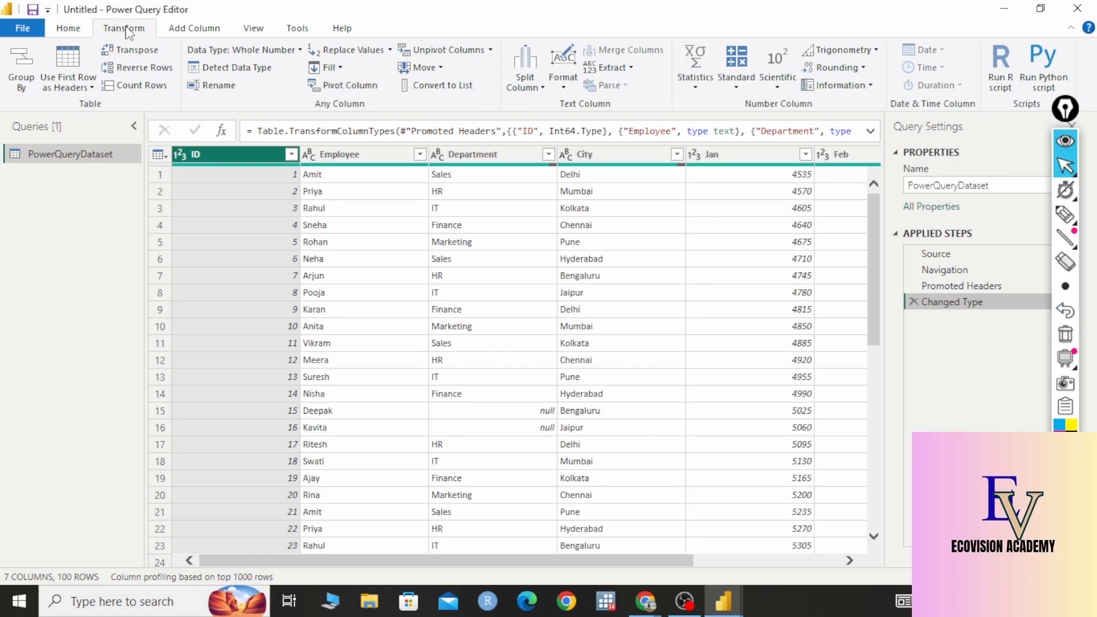
click(473, 154)
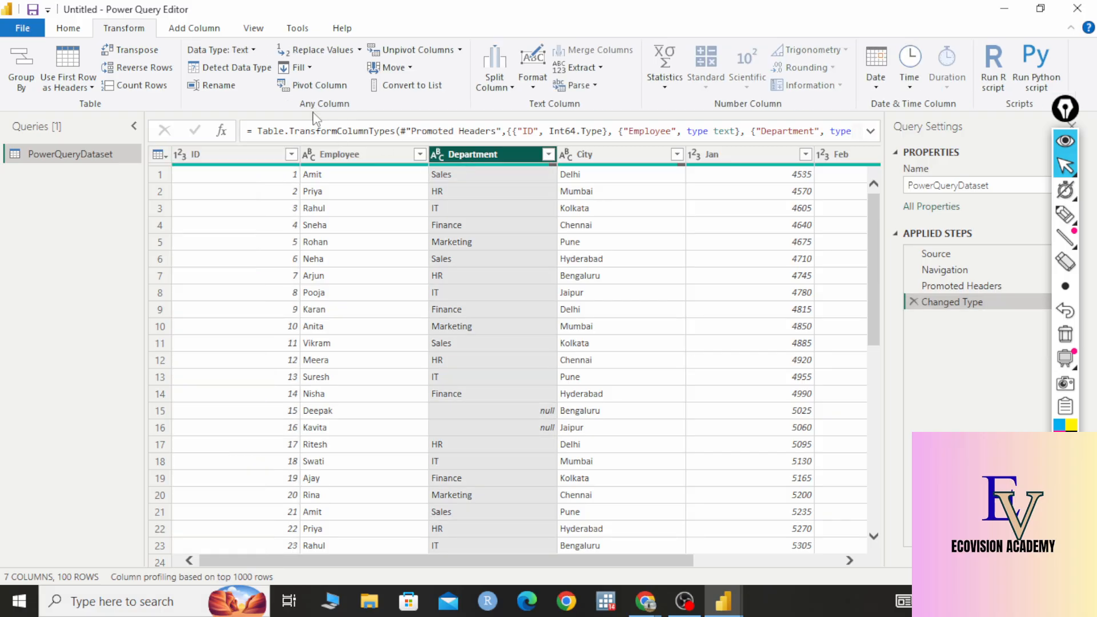
click(158, 87)
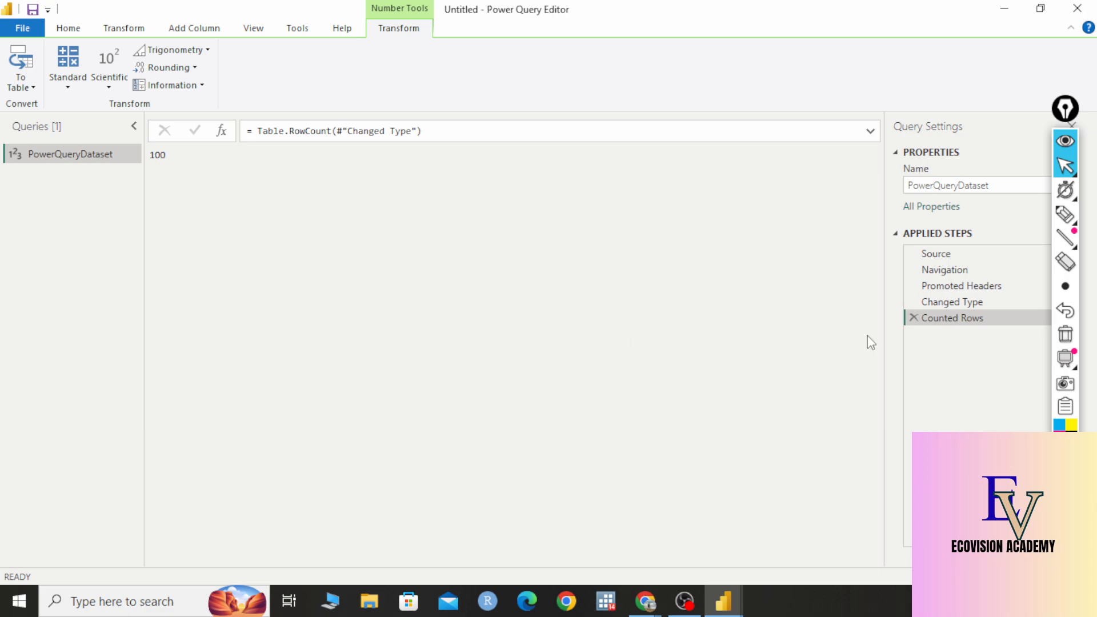
click(910, 317)
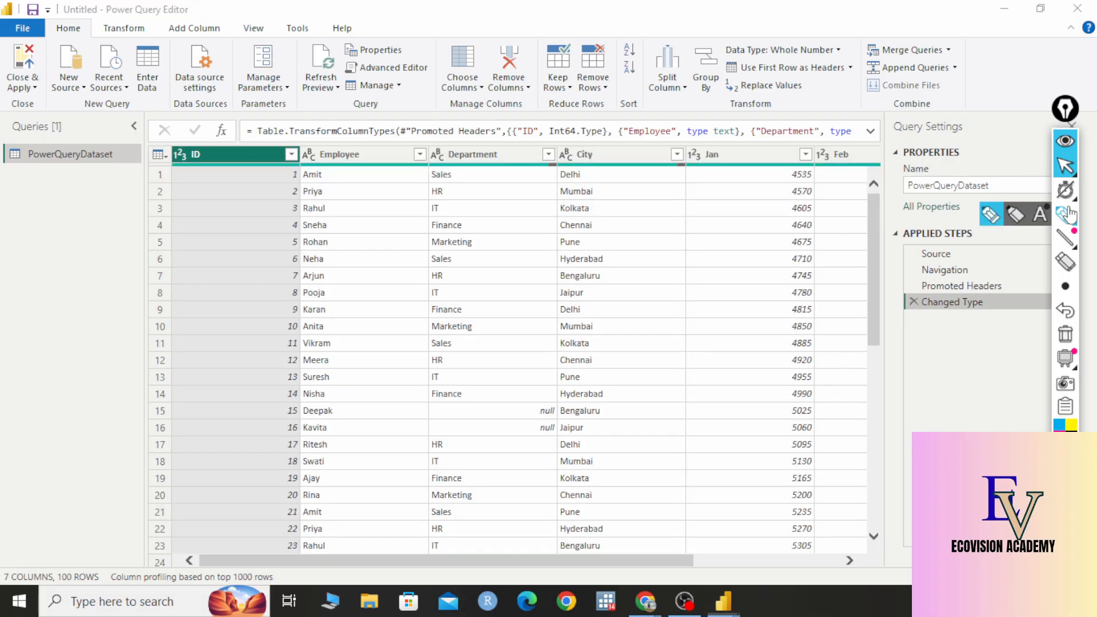
Draw large pen brackets down both sides of the Department column
click(1065, 214)
mouse_move(419, 138)
mouse_down()
mouse_move(405, 239)
mouse_move(424, 469)
mouse_up()
mouse_move(558, 133)
mouse_down()
mouse_move(594, 252)
mouse_move(534, 490)
mouse_up()
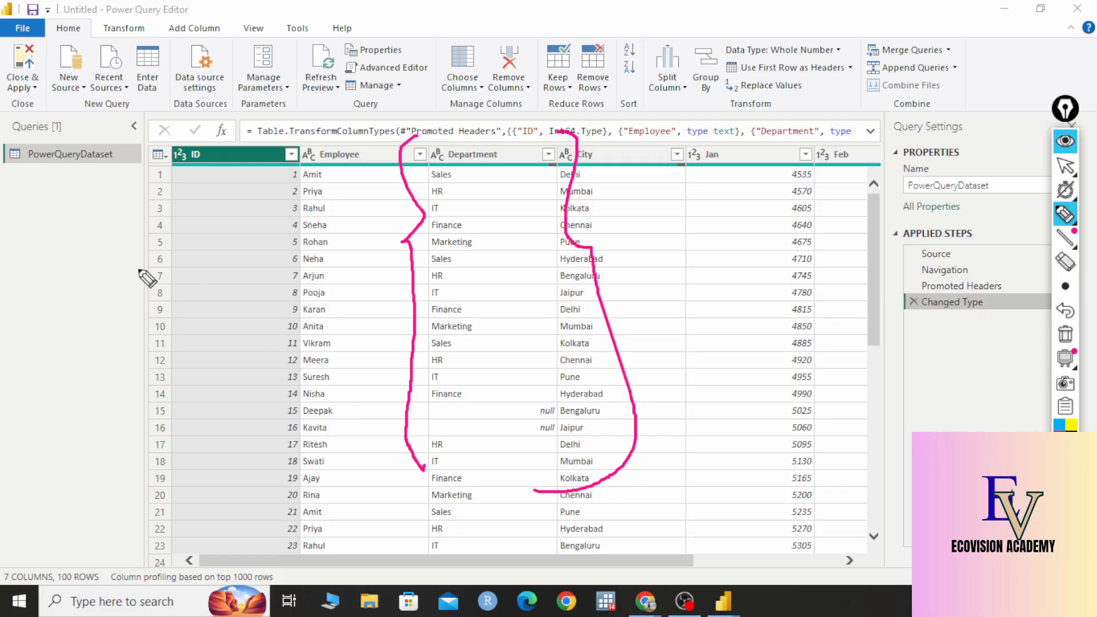
Handwrite "Count A" beside the table with an arrow leading to 95
mouse_move(60, 280)
mouse_down()
mouse_move(32, 348)
mouse_move(70, 319)
mouse_up()
mouse_move(90, 283)
mouse_down()
mouse_move(102, 304)
mouse_move(147, 276)
mouse_move(157, 238)
mouse_move(203, 224)
mouse_move(216, 236)
mouse_move(213, 225)
mouse_up()
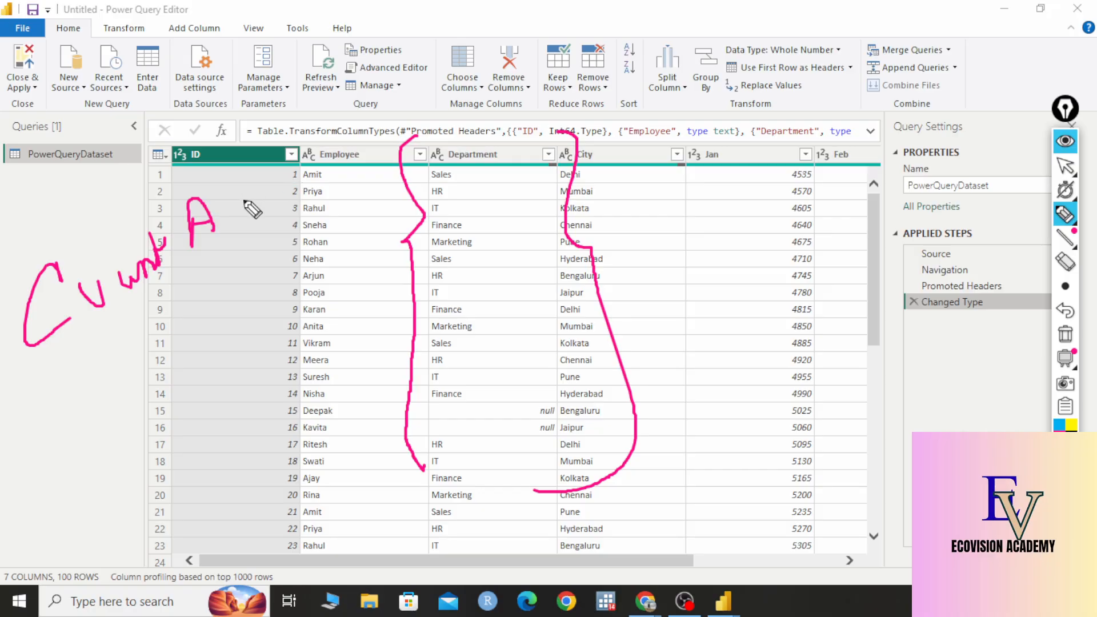
drag(244, 198, 268, 181)
drag(260, 155, 269, 201)
mouse_move(315, 131)
mouse_down()
mouse_move(306, 170)
mouse_move(337, 166)
mouse_up()
drag(349, 90, 326, 101)
Handwrite "Count Blank" below the first note with an arrow leading to 5, and clear all pen annotations
mouse_move(71, 351)
mouse_down()
mouse_move(42, 388)
mouse_move(69, 401)
mouse_move(86, 358)
mouse_up()
drag(92, 289, 104, 303)
mouse_move(97, 366)
mouse_down()
mouse_move(134, 360)
mouse_move(157, 345)
mouse_move(165, 318)
mouse_move(237, 293)
mouse_move(291, 248)
mouse_move(283, 280)
mouse_up()
drag(325, 201, 320, 235)
drag(294, 203, 341, 199)
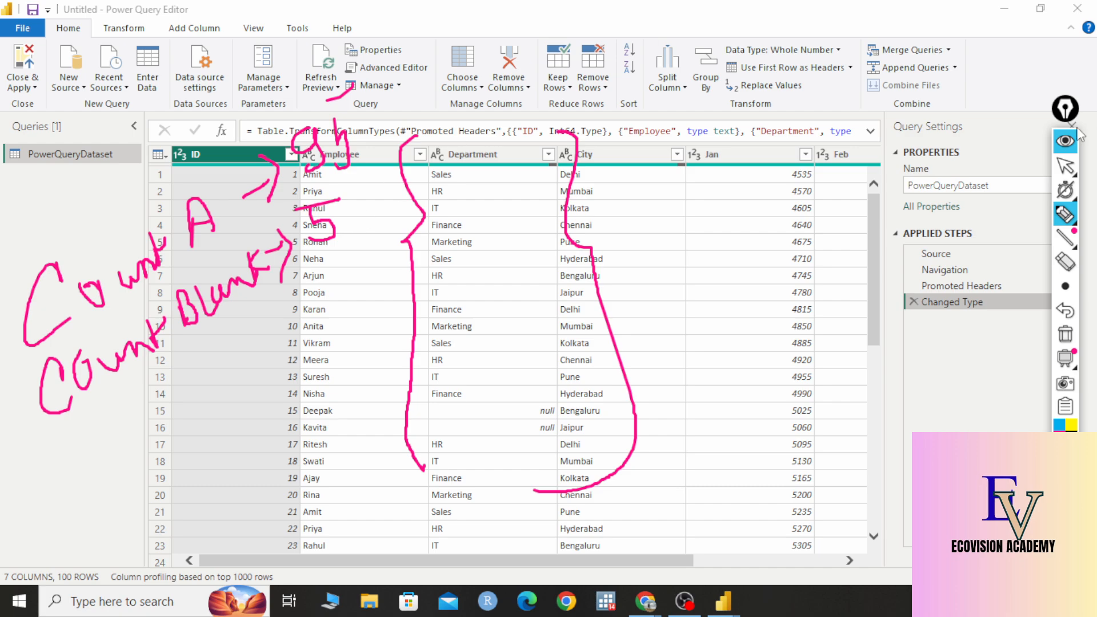
click(1066, 336)
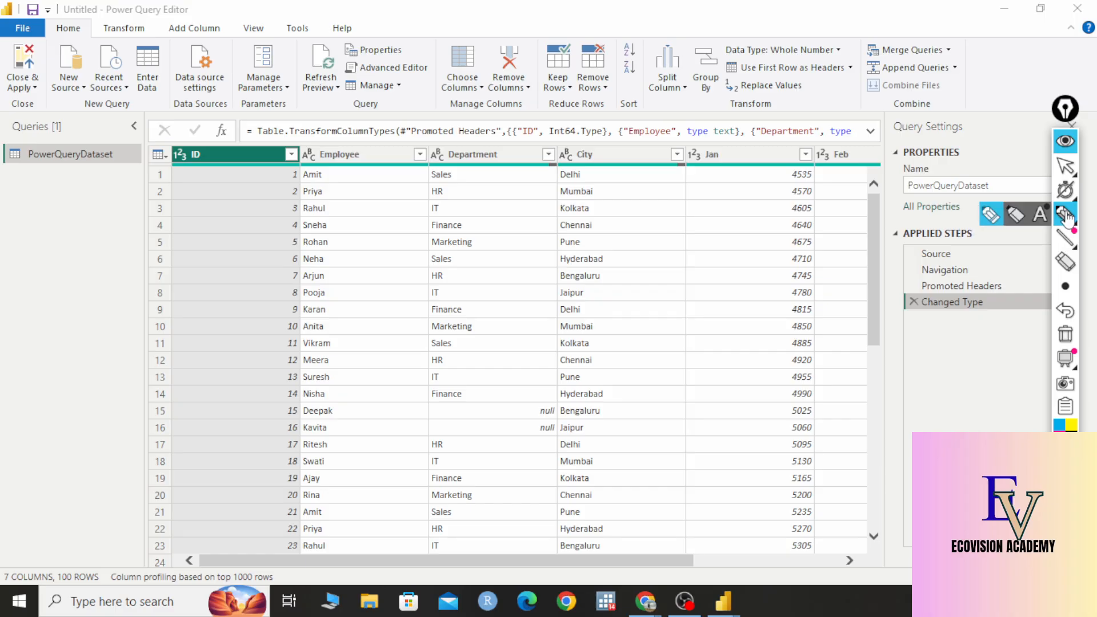
click(1065, 165)
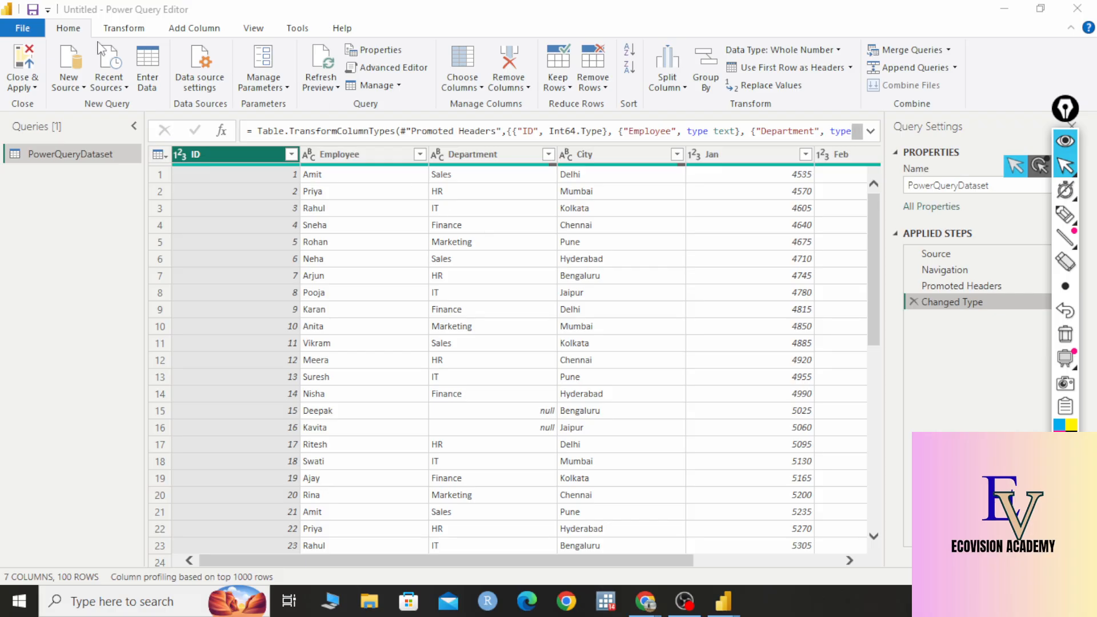
Handwrite 10 over the lower City and Jan columns and circle it
click(128, 31)
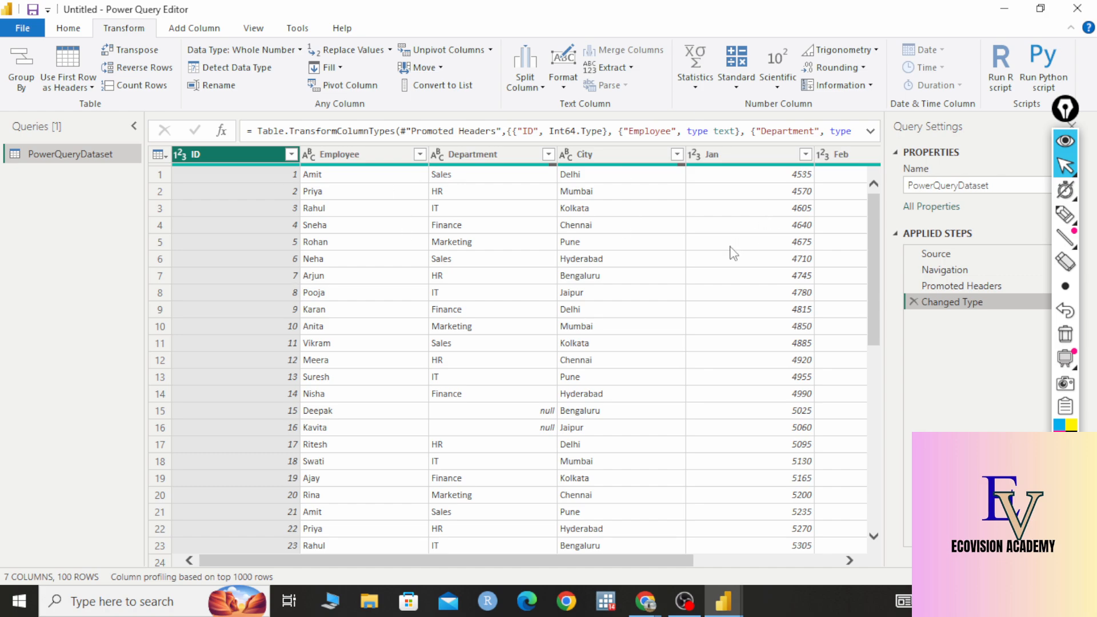
click(1065, 215)
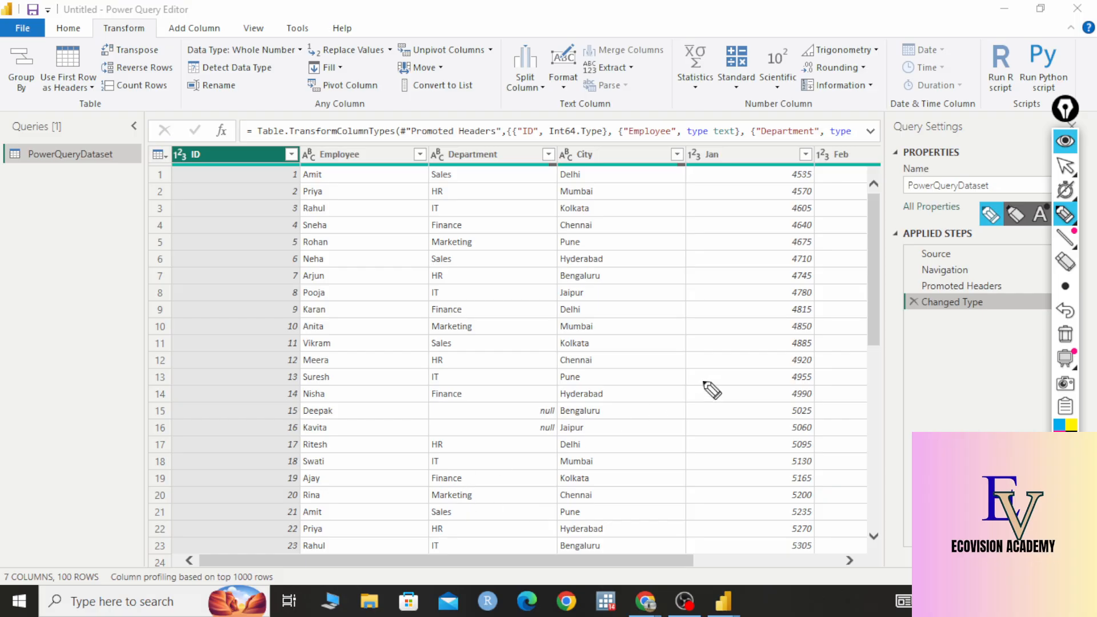
drag(646, 384, 648, 438)
drag(679, 393, 668, 399)
drag(606, 338, 661, 362)
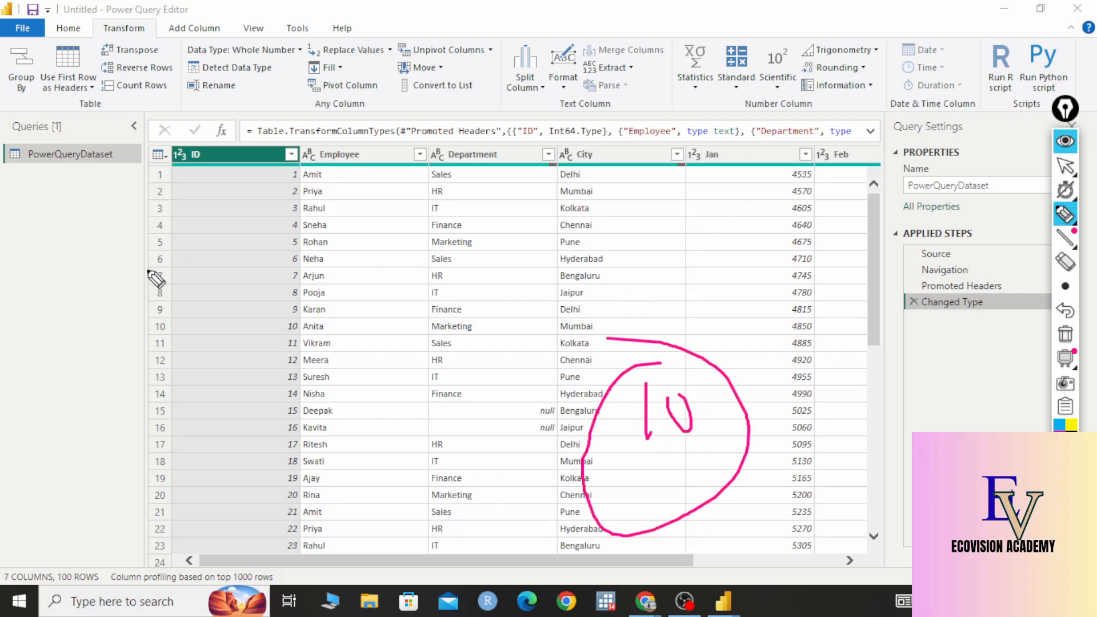
Handwrite and circle 90 over the ID and Employee columns, and clear all pen annotations
mouse_move(294, 243)
mouse_down()
mouse_move(297, 234)
mouse_move(278, 274)
mouse_up()
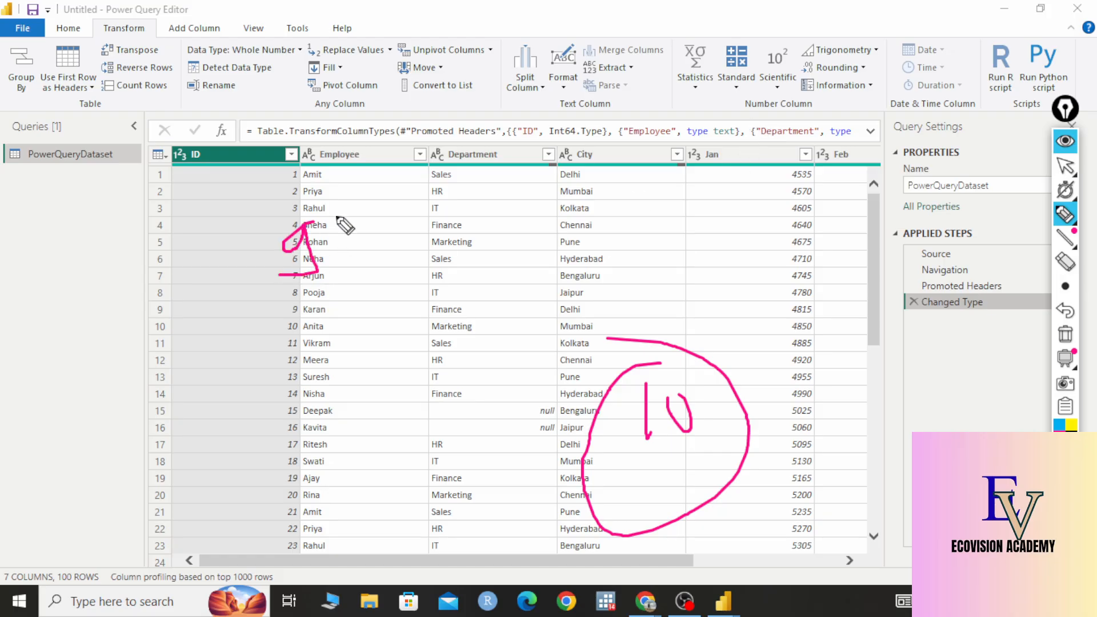
mouse_move(340, 213)
mouse_down()
mouse_move(446, 266)
mouse_move(311, 188)
mouse_up()
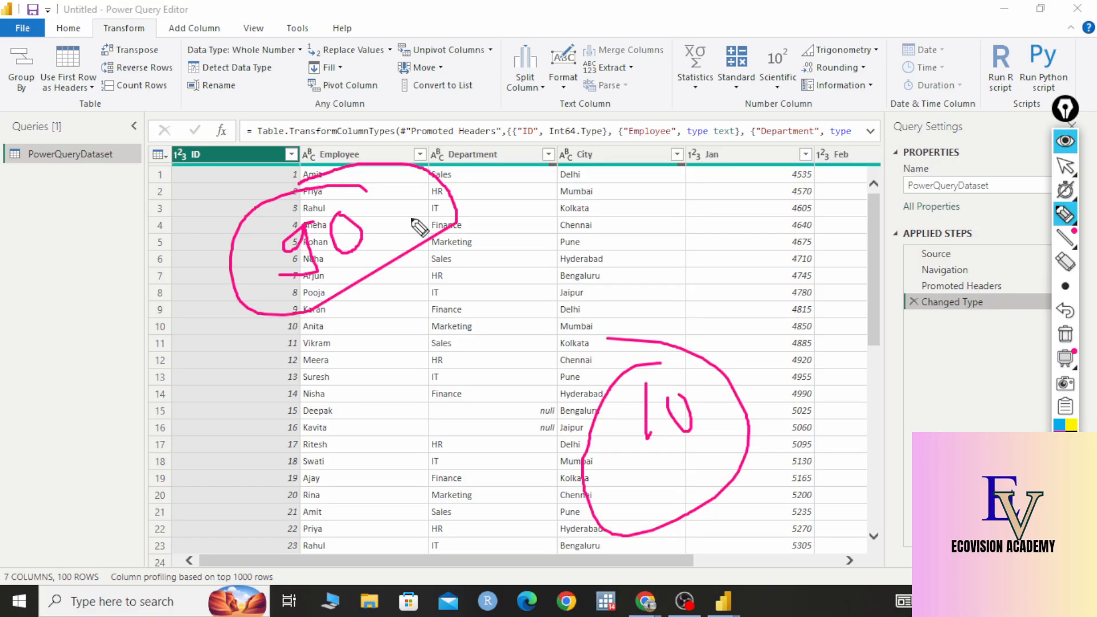
click(1065, 334)
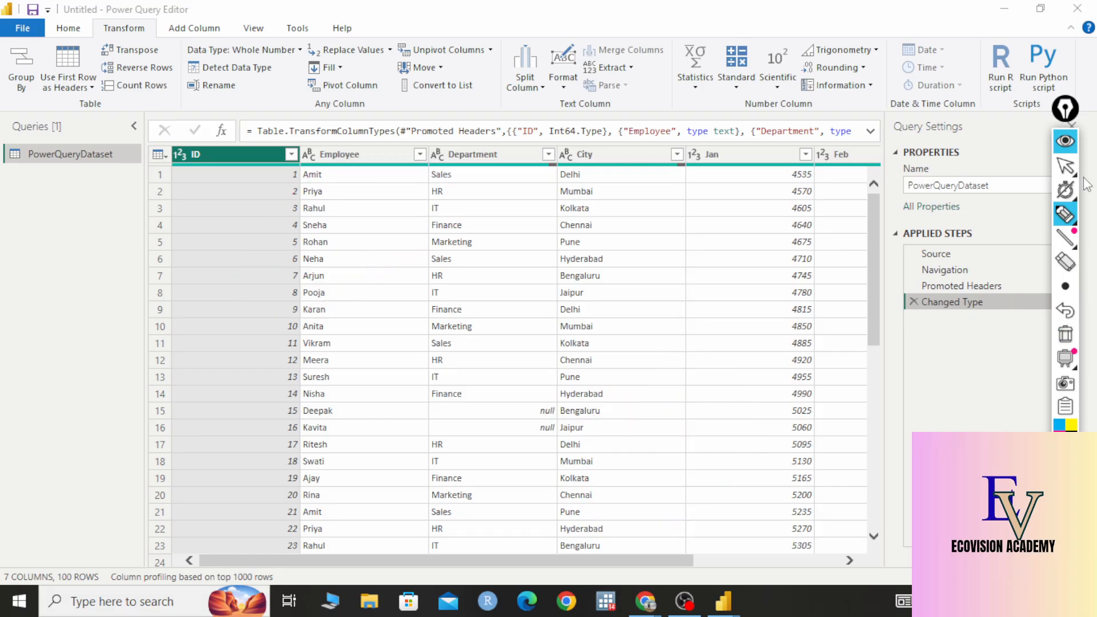
click(1065, 166)
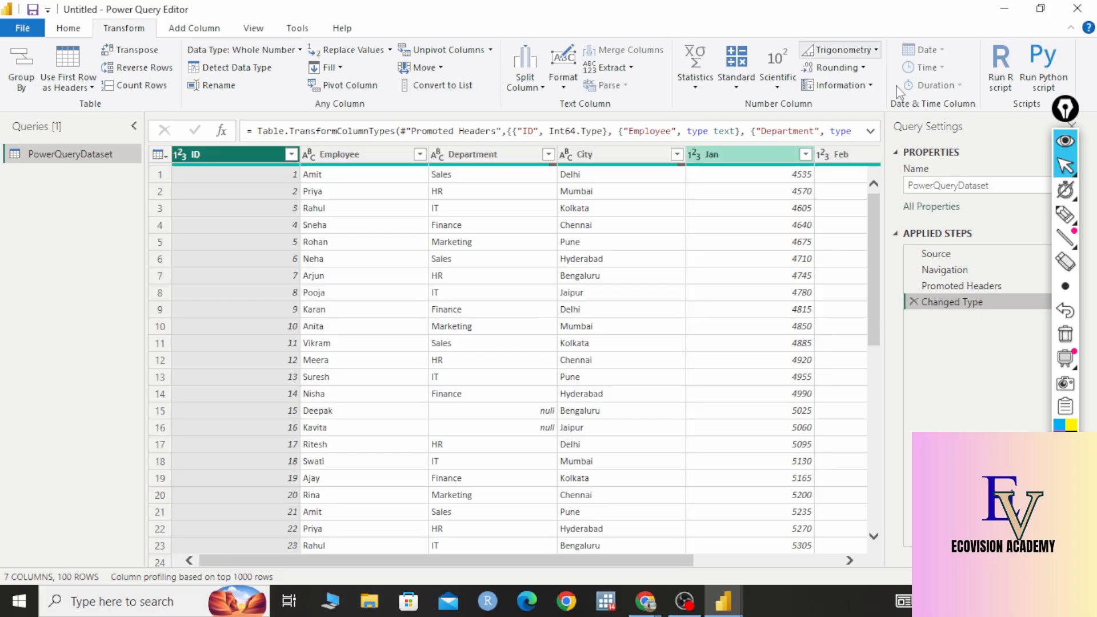
Select the Jan column and bring the Feb and Mar columns into view
click(1064, 214)
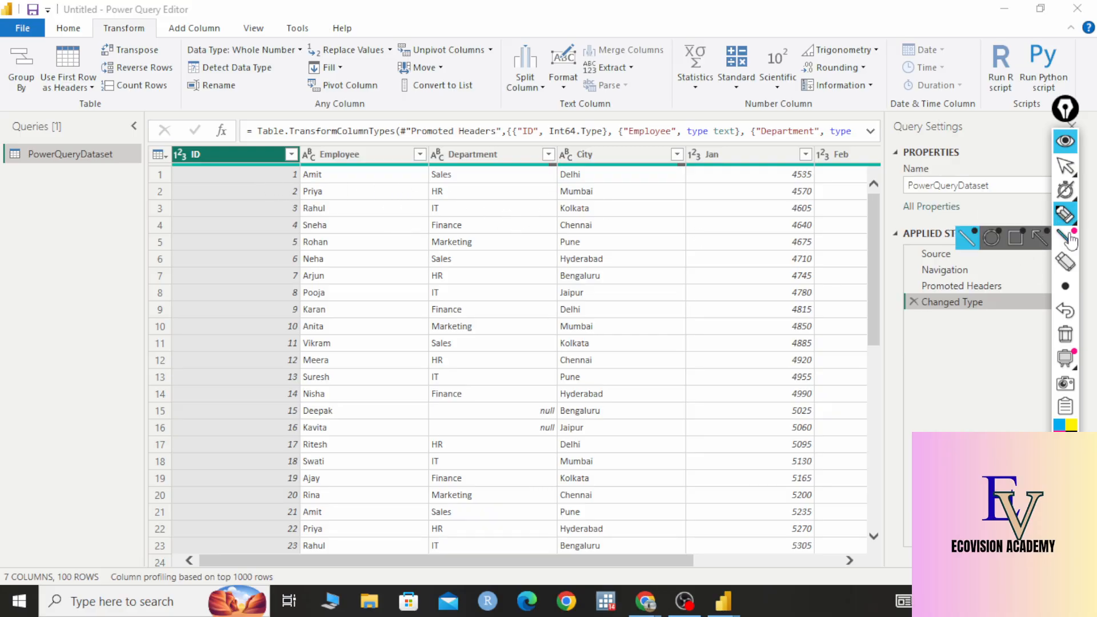
click(1064, 166)
click(753, 159)
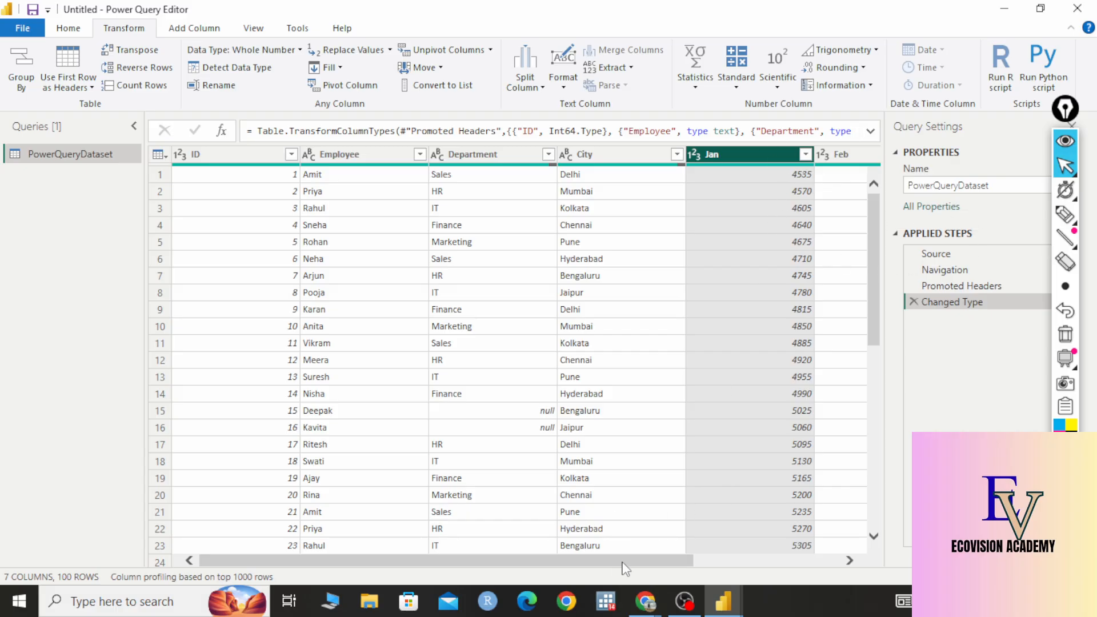
drag(619, 561, 759, 560)
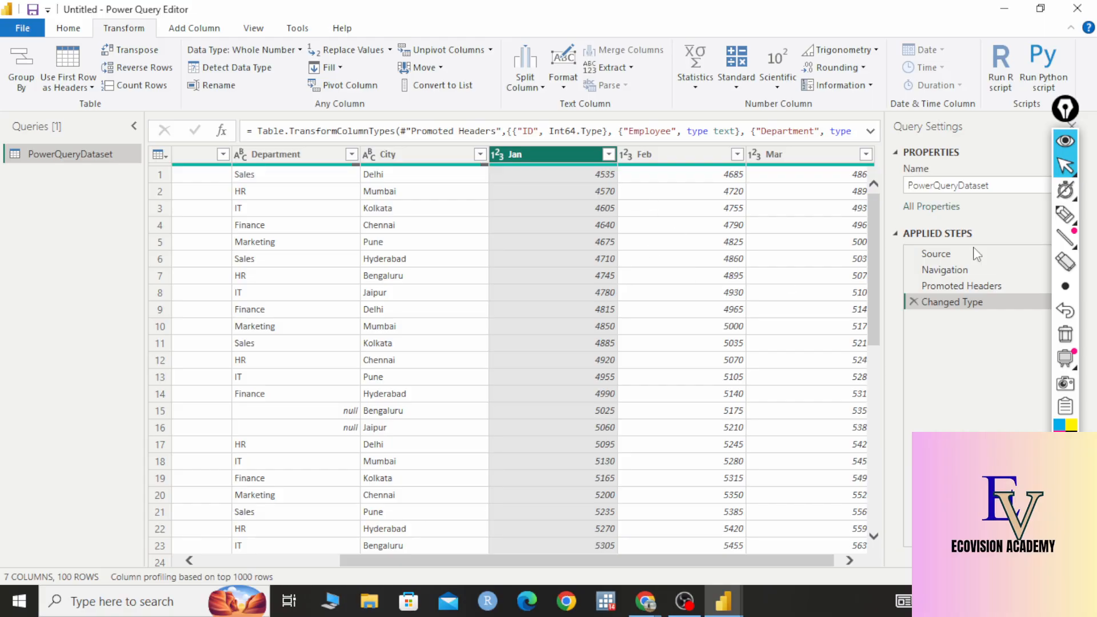
Handwrite 4535.75 with the pen, rising across the City column toward the Jan header
click(1064, 214)
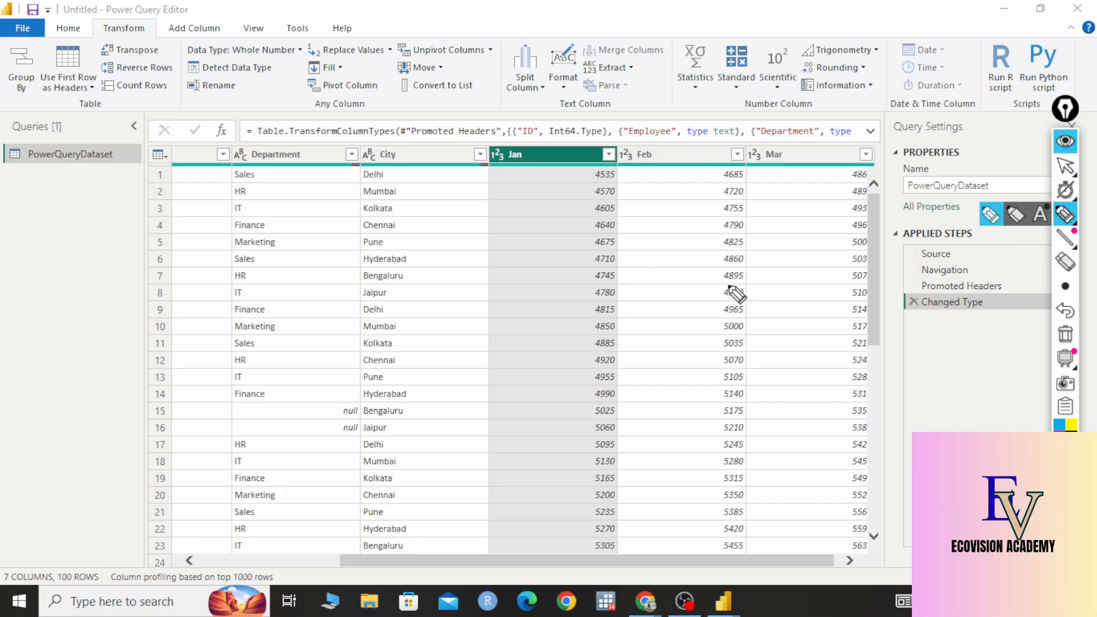
mouse_move(330, 237)
mouse_down()
mouse_move(359, 262)
mouse_move(392, 216)
mouse_move(436, 215)
mouse_move(426, 229)
mouse_up()
mouse_move(437, 197)
mouse_down()
mouse_move(455, 205)
mouse_move(466, 176)
mouse_up()
mouse_move(479, 154)
mouse_down()
mouse_move(502, 185)
mouse_move(503, 143)
mouse_up()
mouse_move(521, 146)
mouse_down()
mouse_move(529, 159)
mouse_move(513, 170)
mouse_move(534, 124)
mouse_up()
Handwrite 4570.88 with the pen below the first decimal number, across the City and Jan columns
drag(382, 308, 415, 345)
drag(435, 314, 434, 340)
mouse_move(415, 303)
mouse_down()
mouse_move(457, 264)
mouse_move(457, 308)
mouse_up()
drag(497, 246, 498, 260)
click(517, 242)
mouse_move(549, 206)
mouse_down()
mouse_move(558, 225)
mouse_move(545, 205)
mouse_move(571, 192)
mouse_up()
click(568, 197)
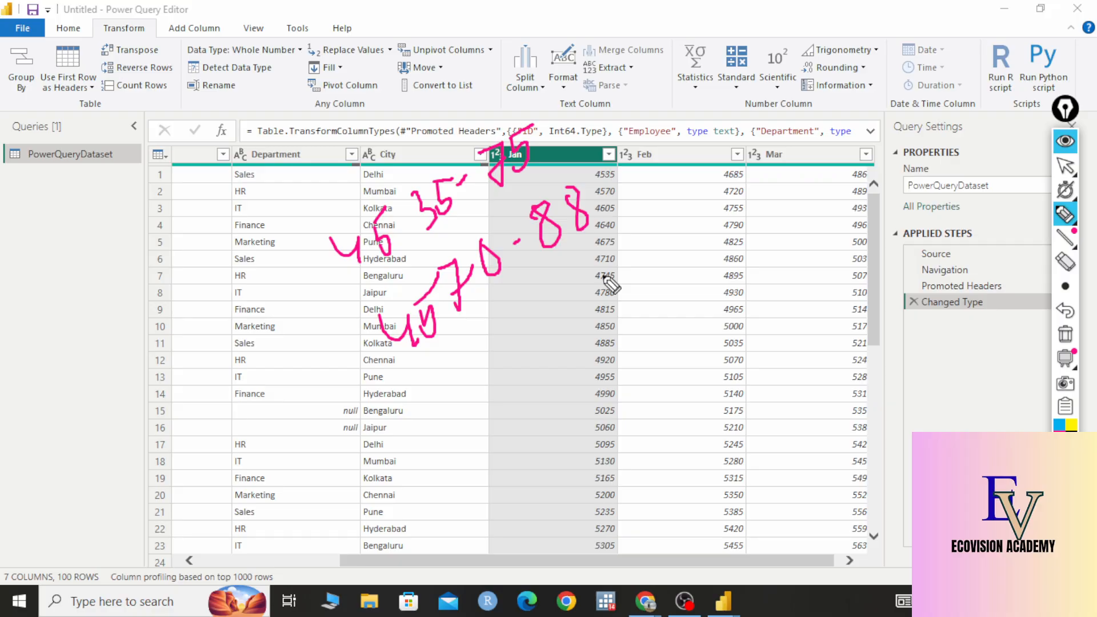
Clear the pen annotations and set the Jan column's data type to Decimal Number, replacing the current conversion
click(1065, 334)
click(1065, 166)
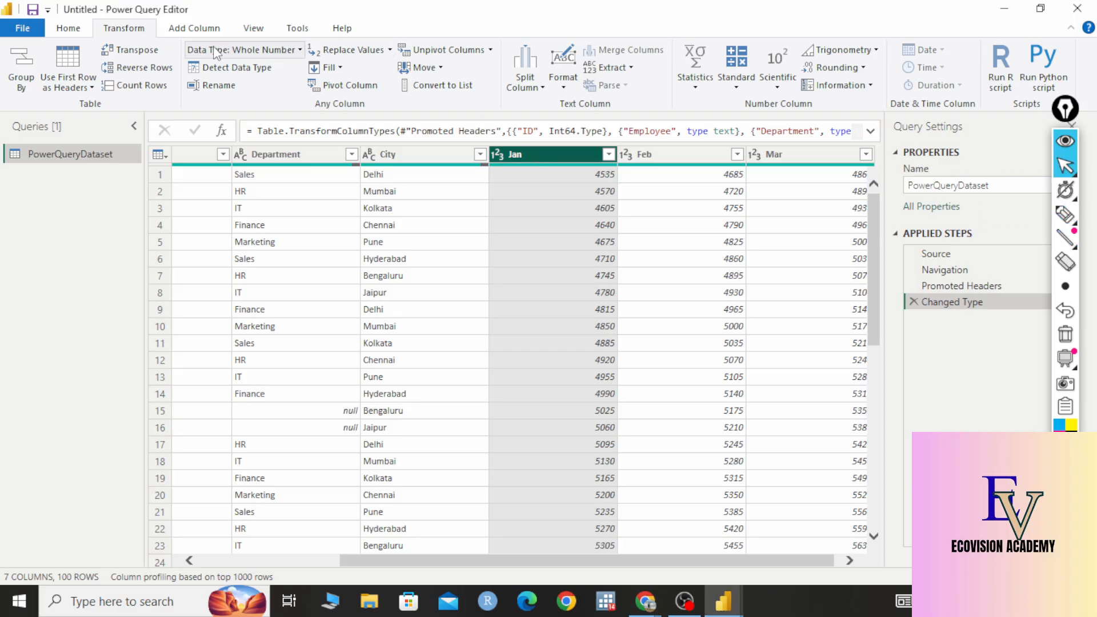
click(300, 50)
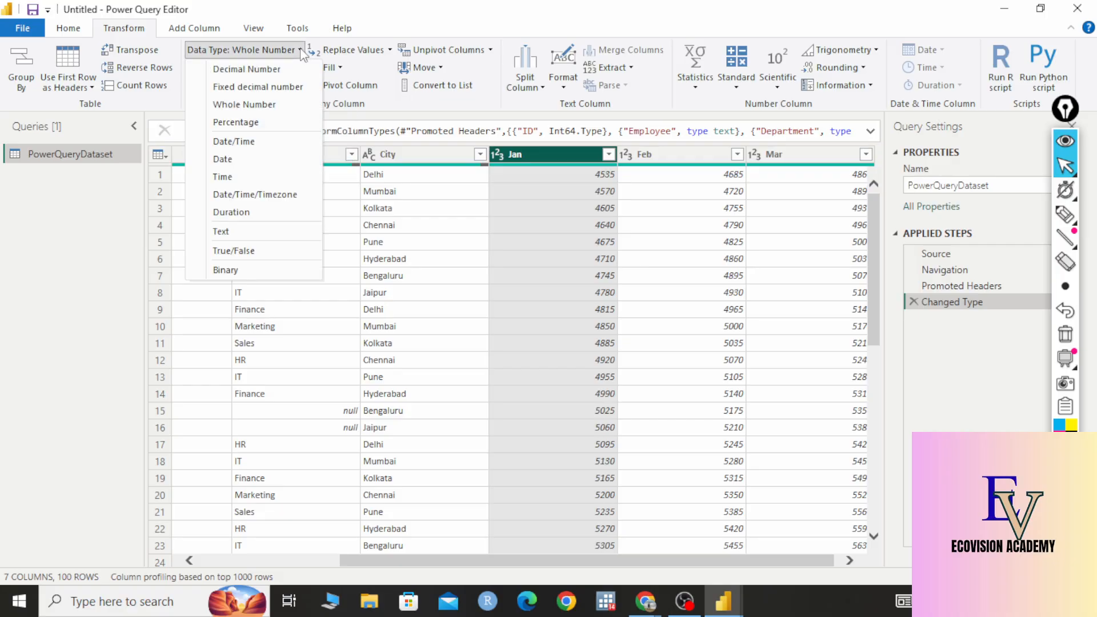
click(250, 73)
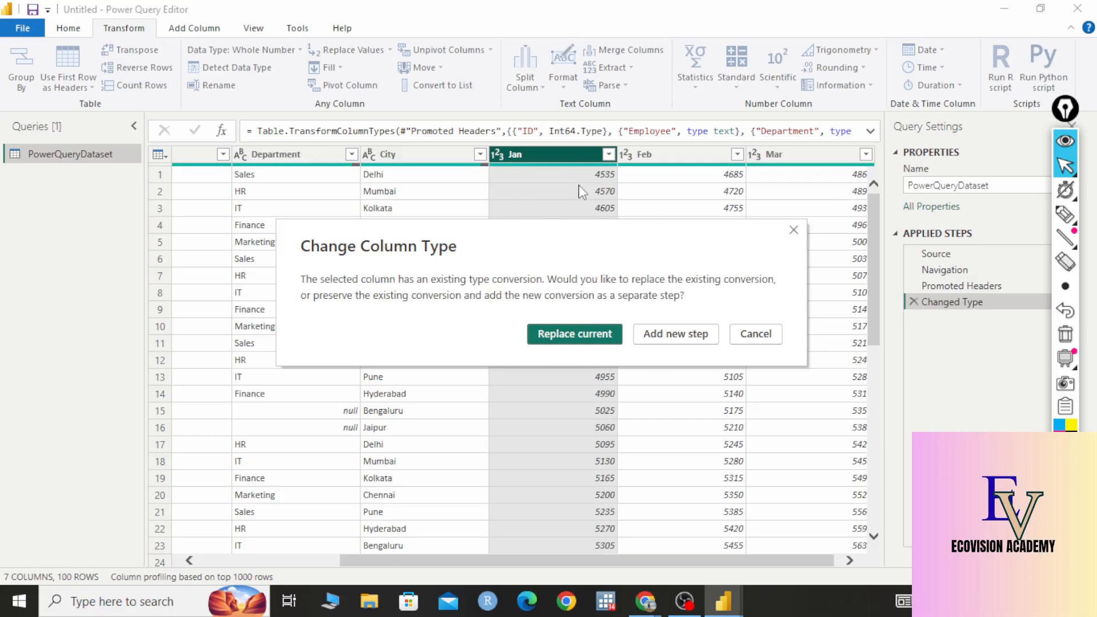
click(596, 336)
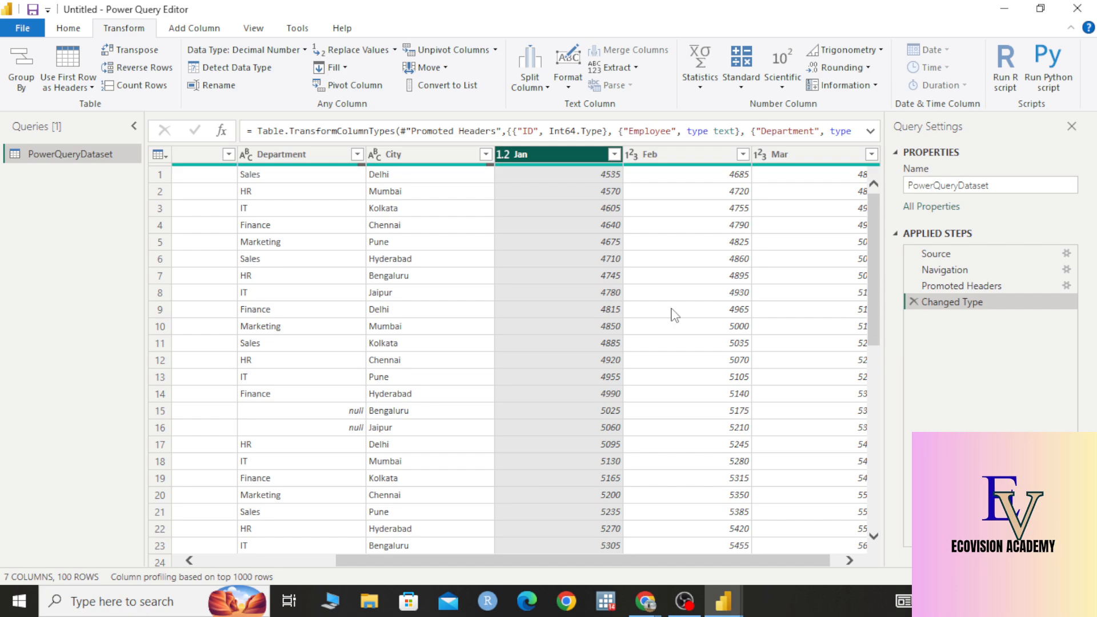
Delete the Changed Type step from the query's applied steps
click(913, 303)
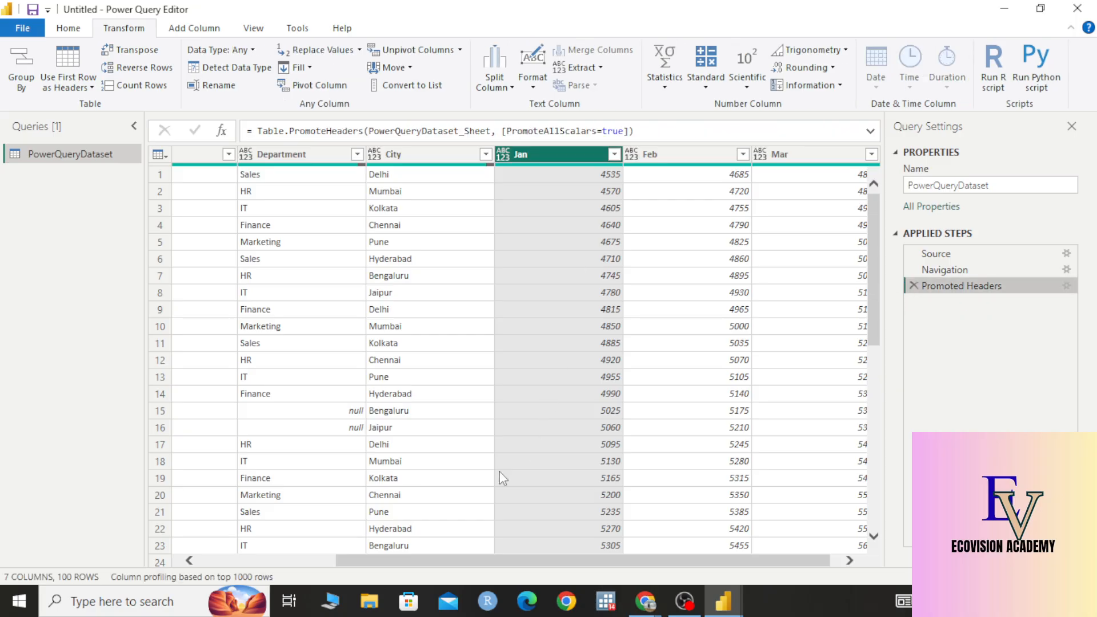
drag(510, 561, 588, 560)
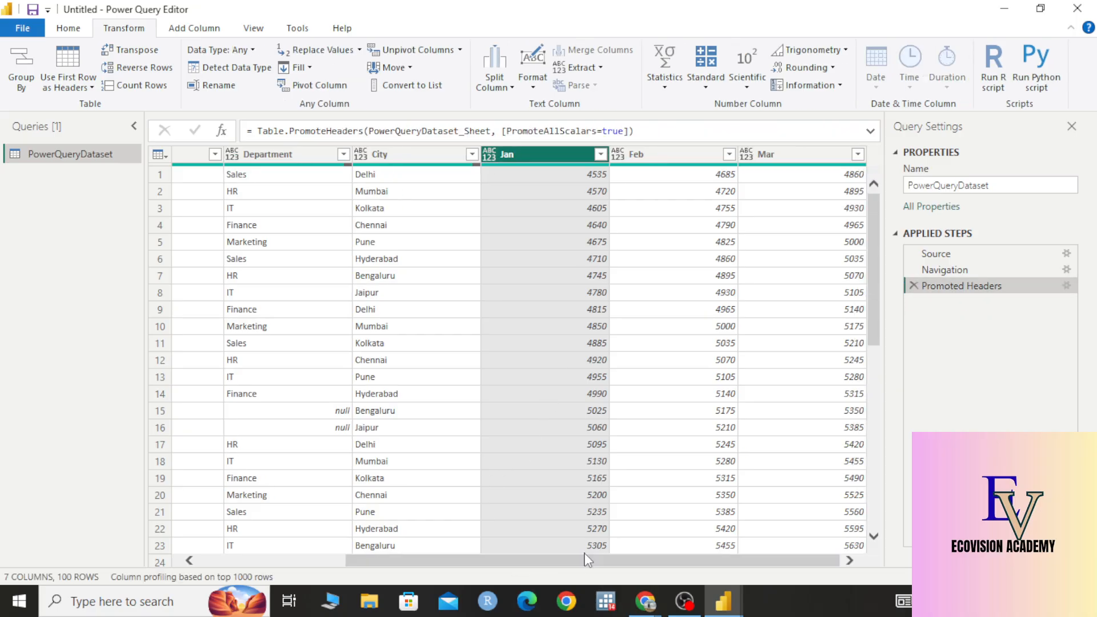
Add a column from examples based on the selected ID column, with 1.5 as the first row's sample value
click(198, 34)
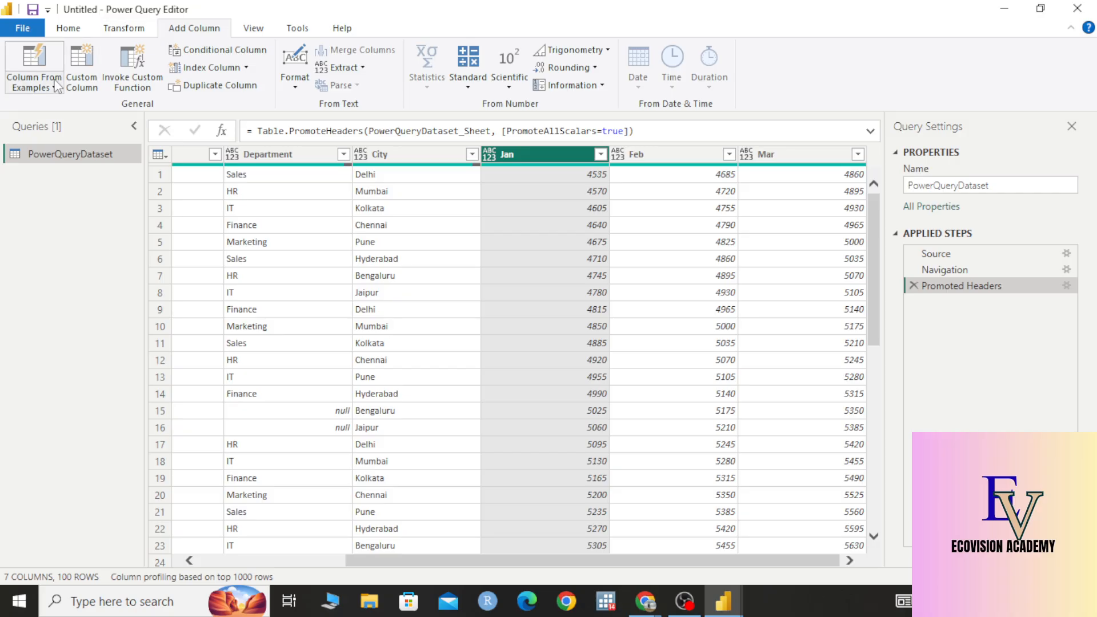
drag(568, 561, 421, 561)
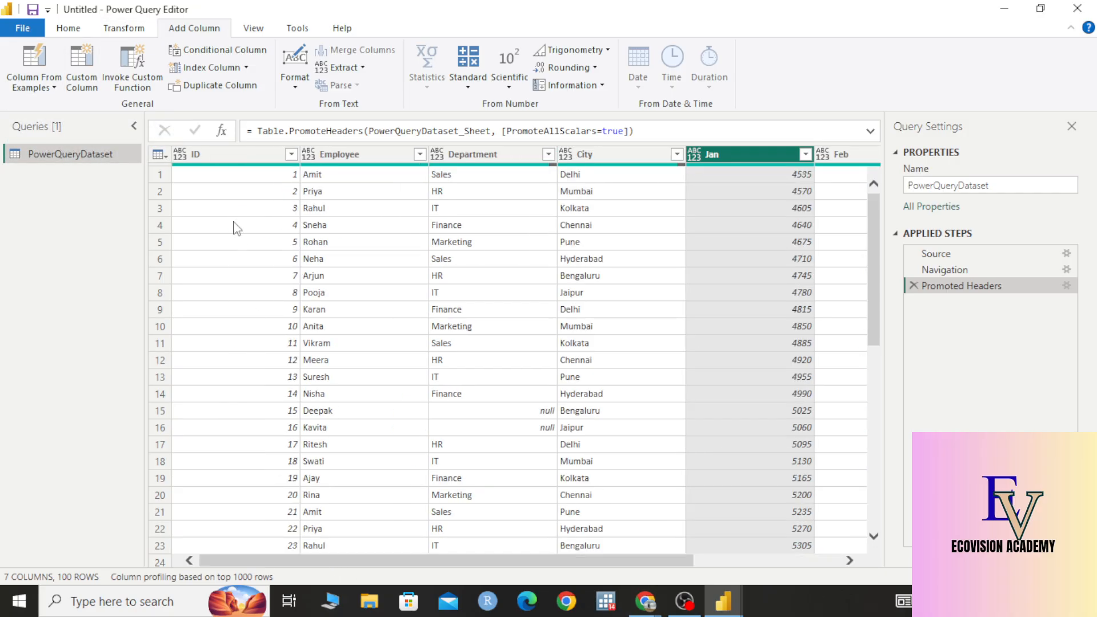
click(255, 164)
click(49, 87)
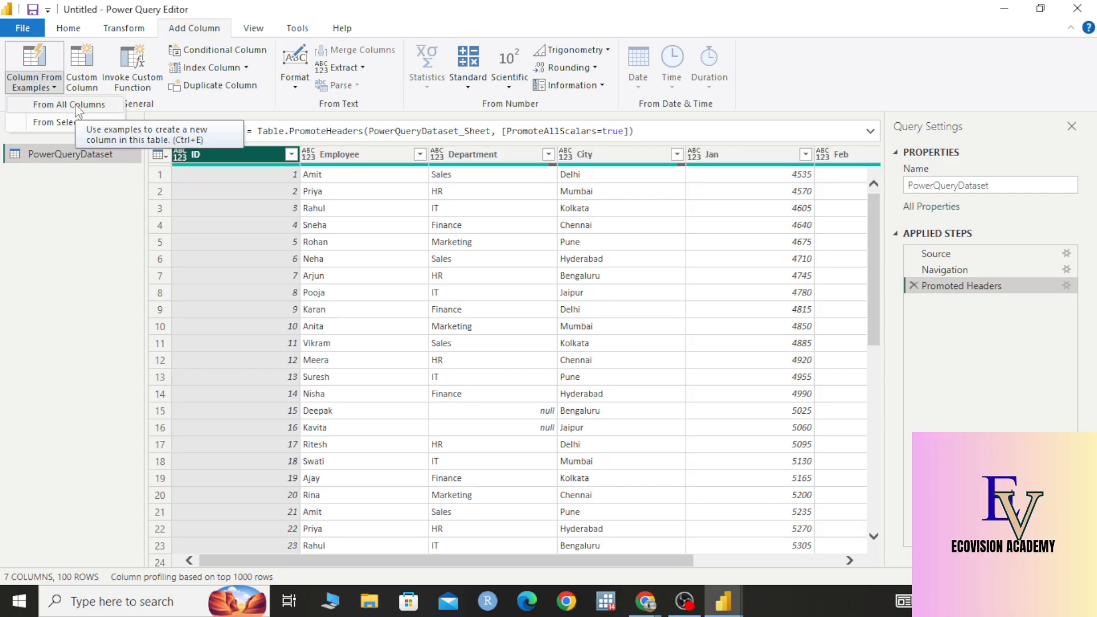
click(53, 122)
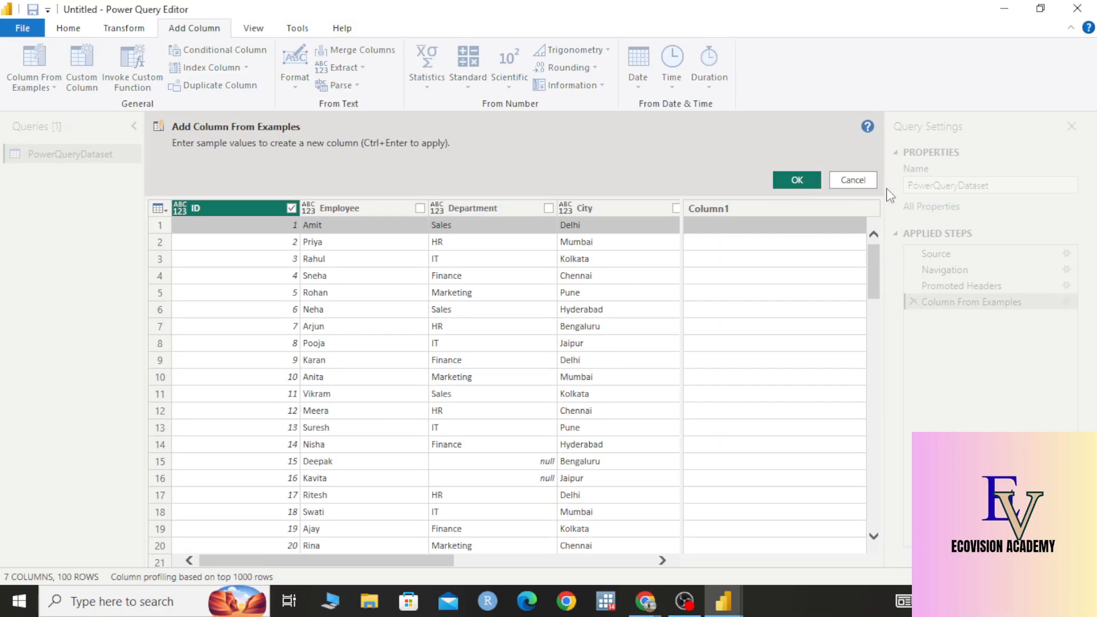
text(1.5)
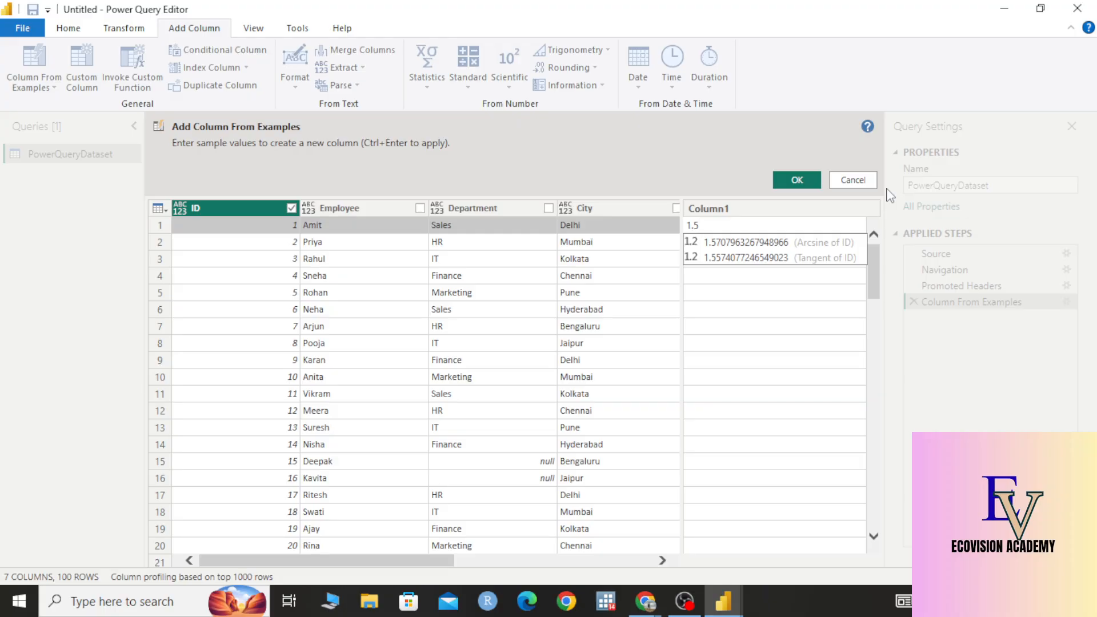
key(BackSpace)
key(BackSpace)
key(BackSpace)
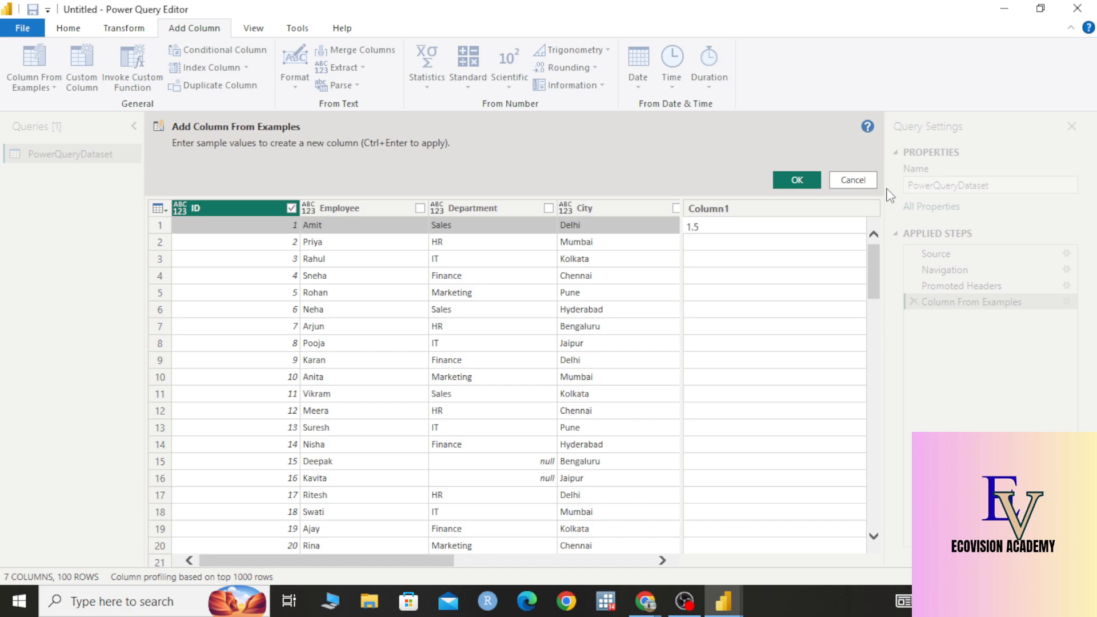
key(Return)
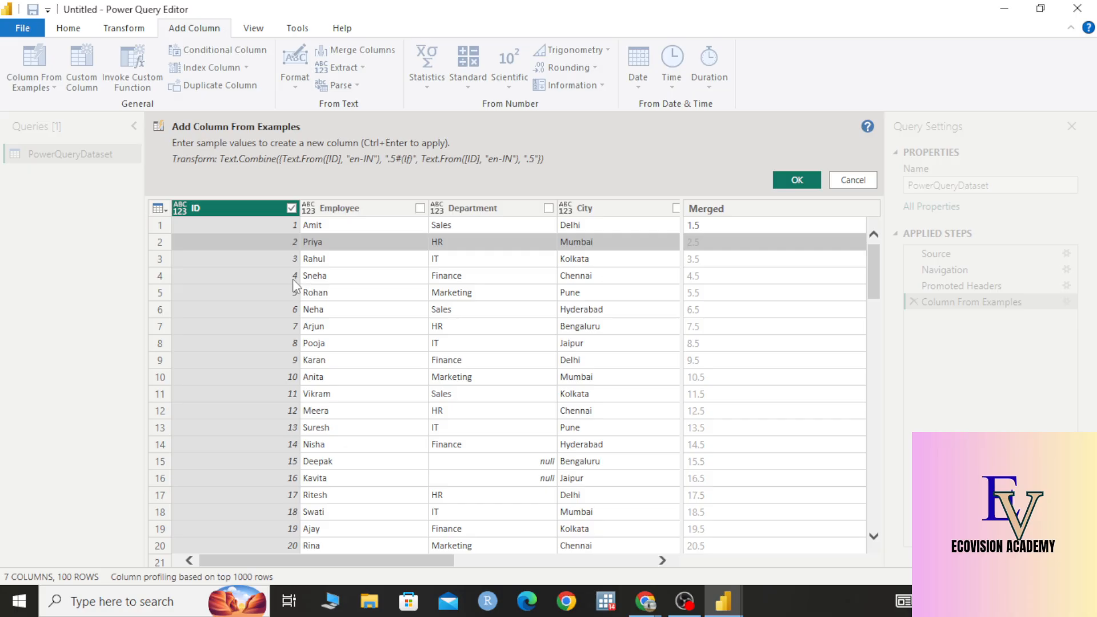
click(811, 177)
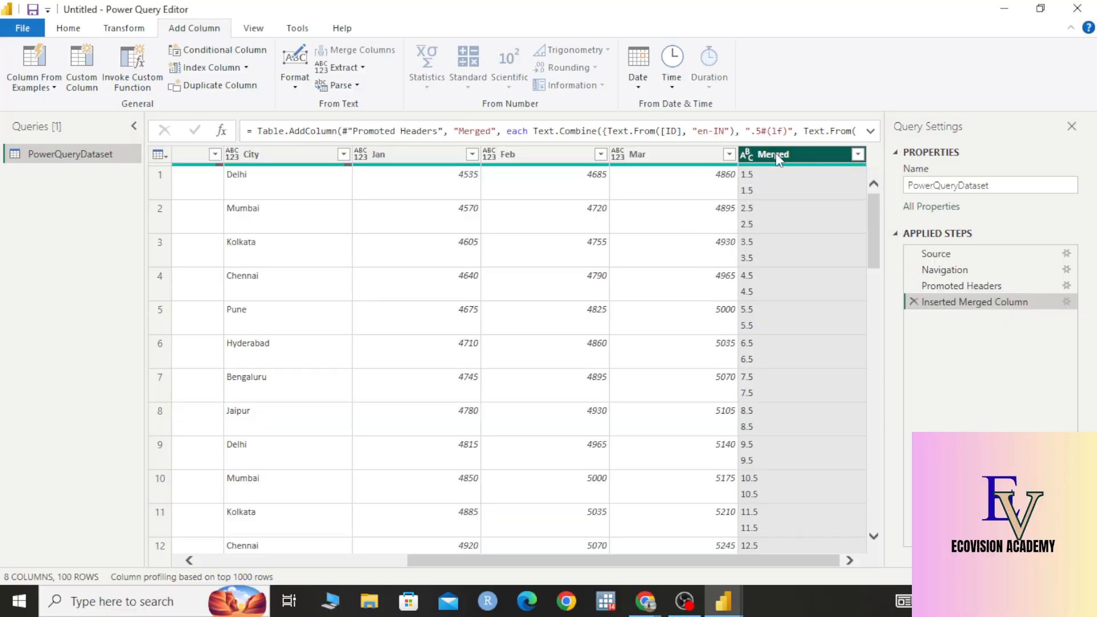
Circle the Merged column's data type icon with the pen, and handwrite and underline "Text" over the Jan column
click(123, 28)
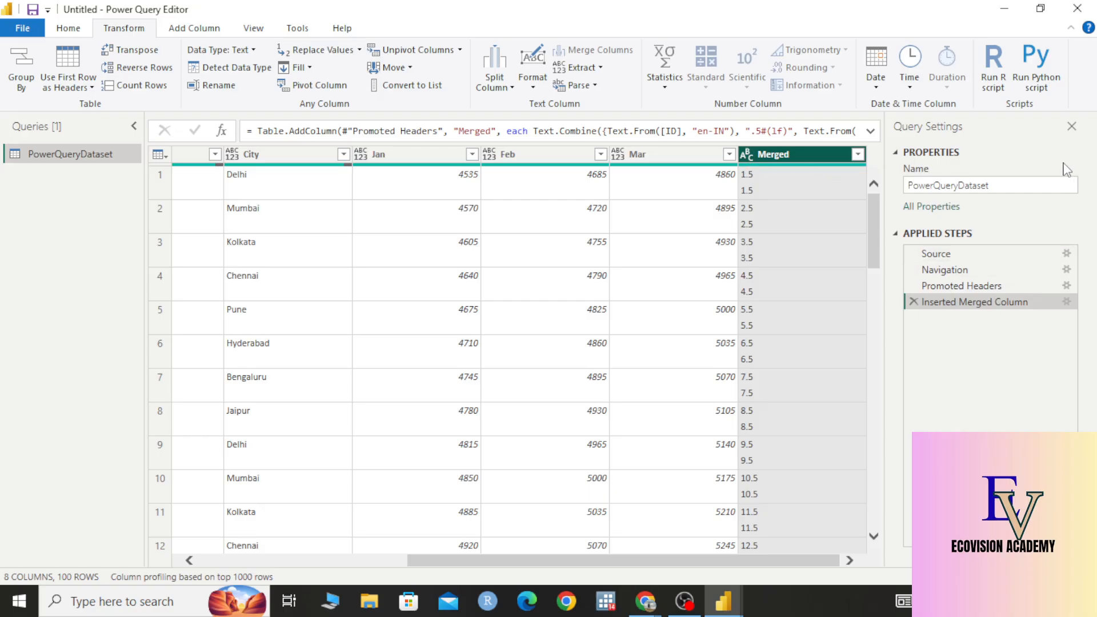
click(927, 601)
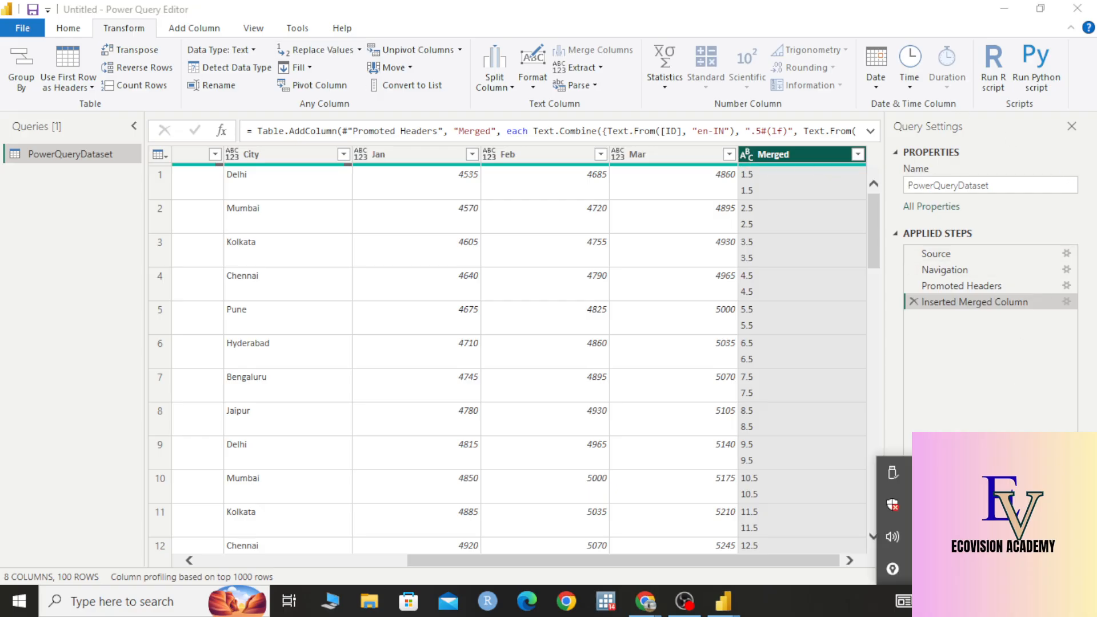
click(892, 572)
click(1068, 212)
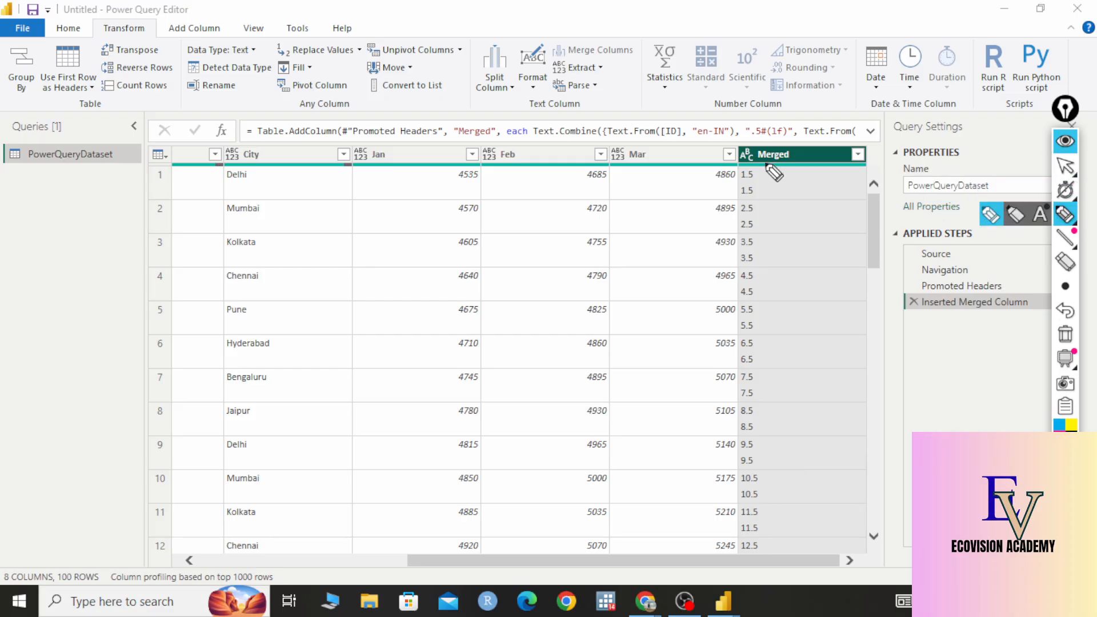
drag(746, 142, 748, 164)
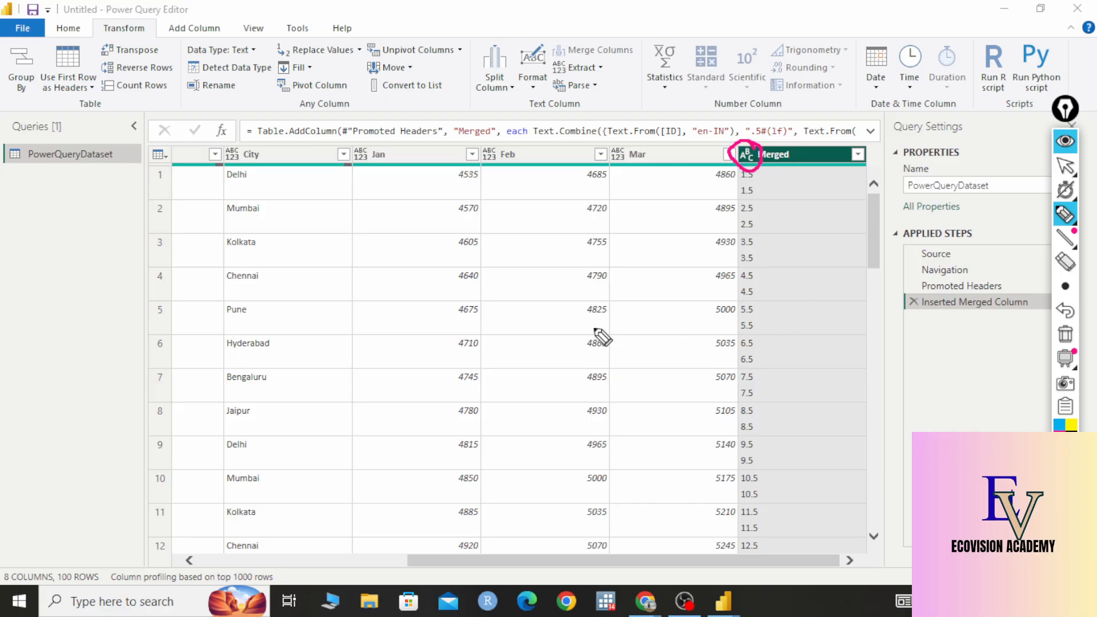
mouse_move(341, 292)
mouse_down()
mouse_move(411, 310)
mouse_move(482, 266)
mouse_up()
mouse_move(409, 351)
mouse_down()
mouse_move(456, 317)
mouse_move(508, 332)
mouse_up()
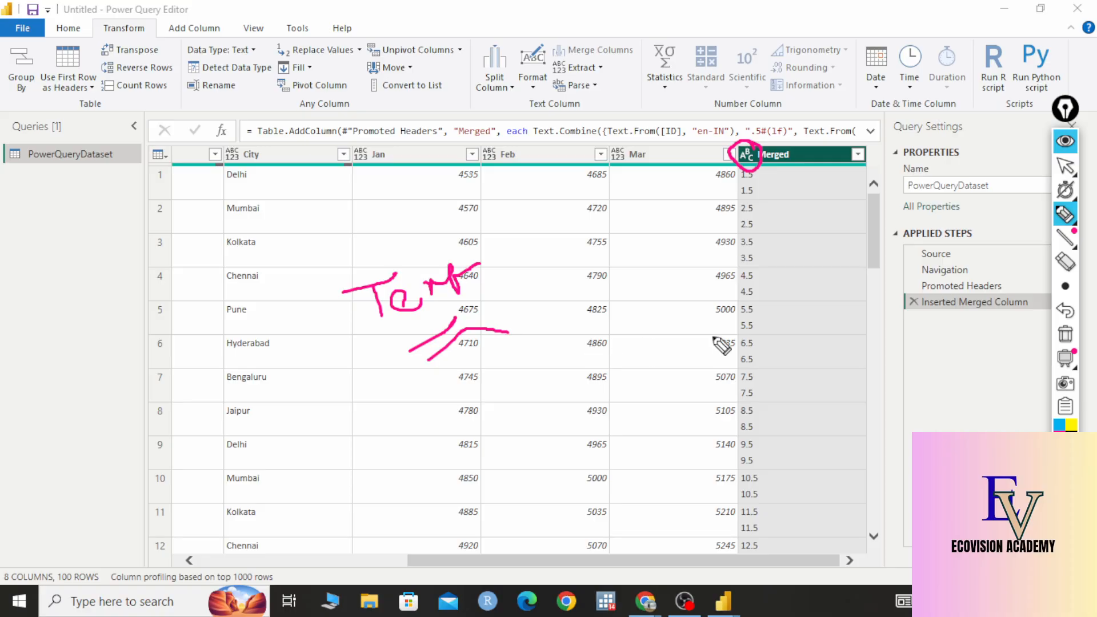
Clear the pen annotations and set the Merged column's data type to Decimal Number
click(1065, 334)
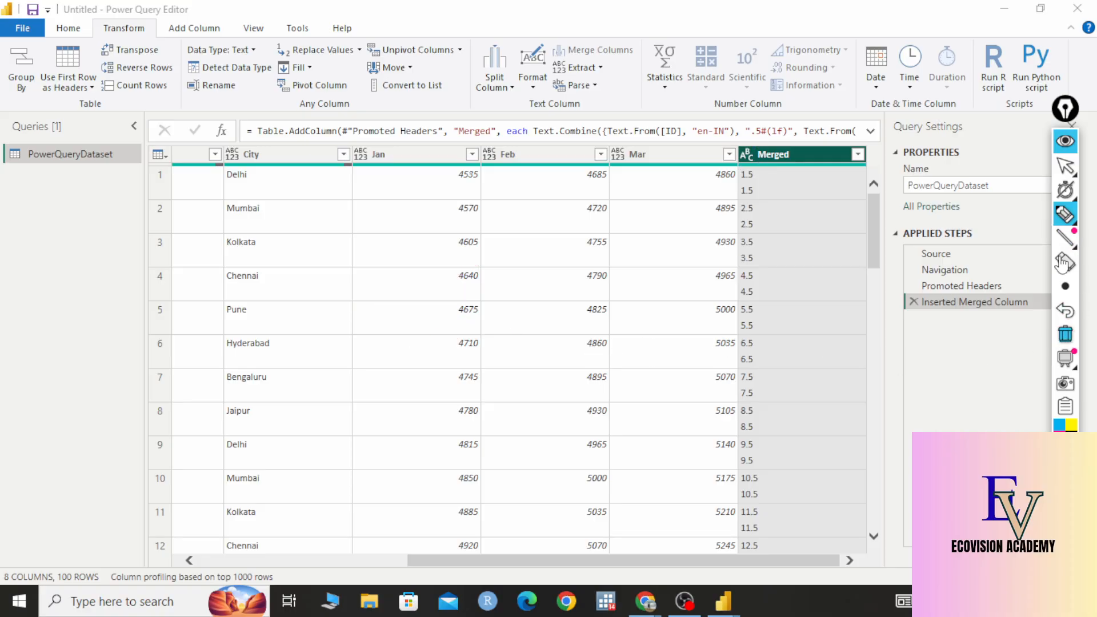
click(1065, 166)
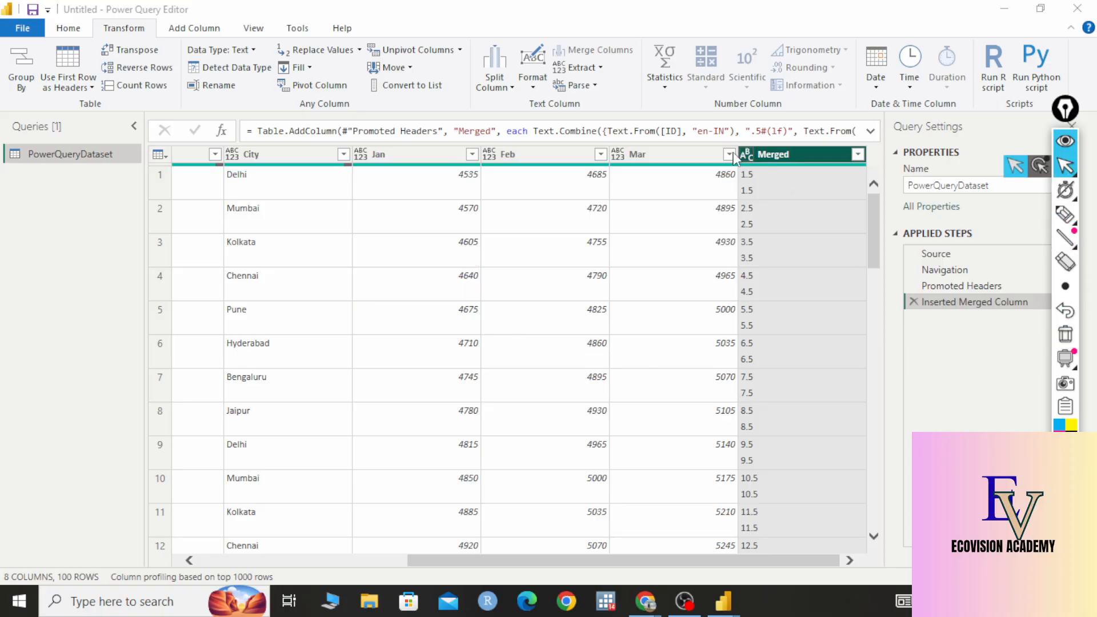
click(255, 52)
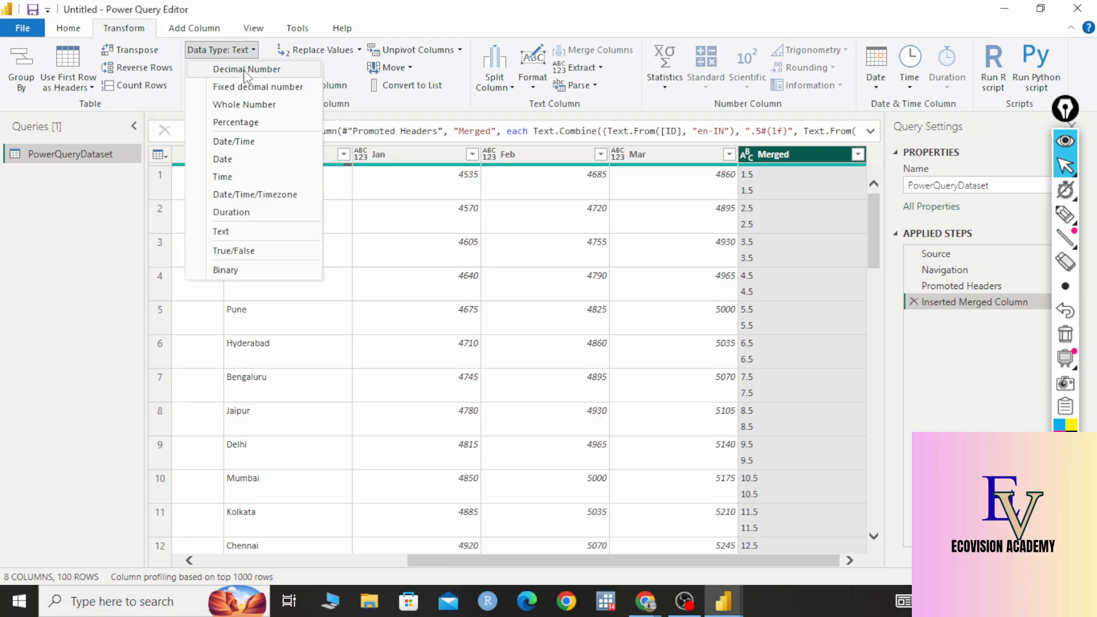
click(247, 70)
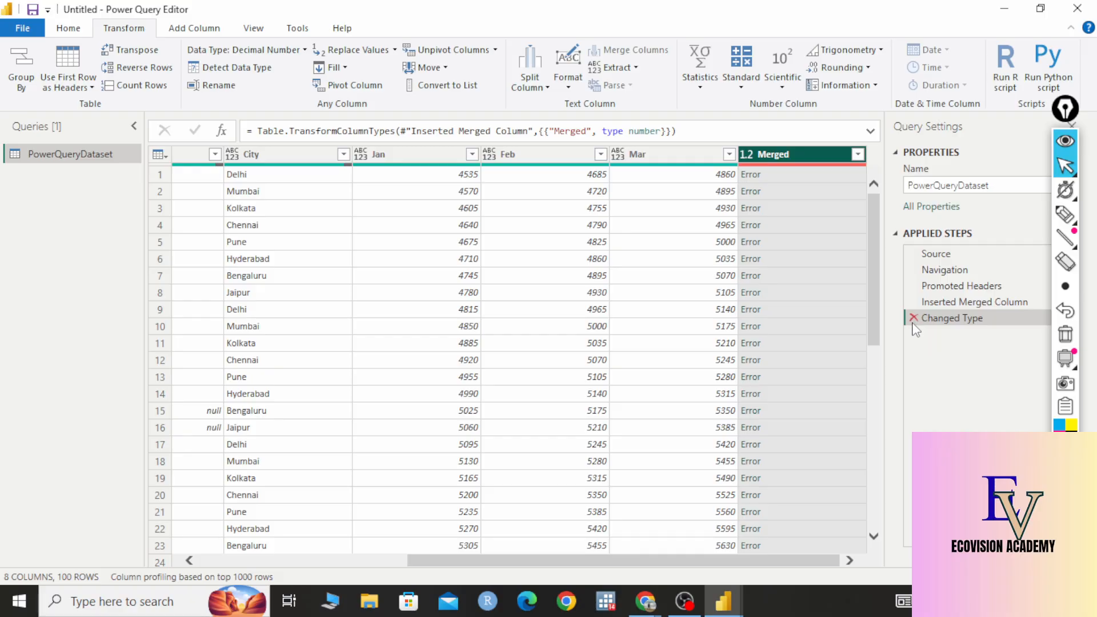
drag(695, 561, 890, 548)
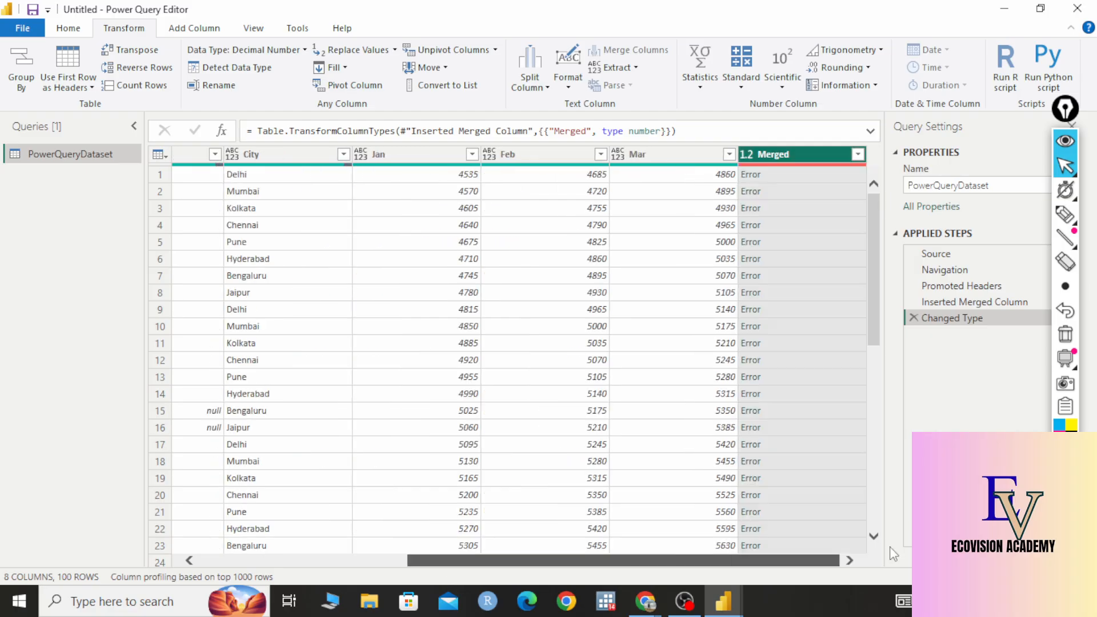
Delete the Merged column's Changed Type step and the Inserted Merged Column step from the applied steps
click(914, 318)
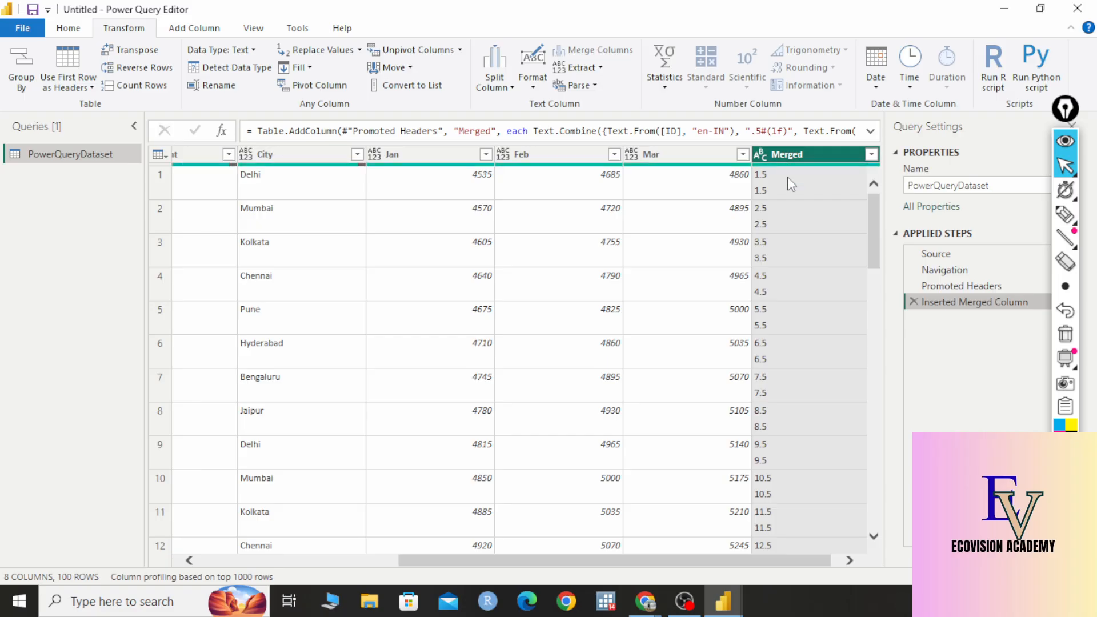
click(772, 152)
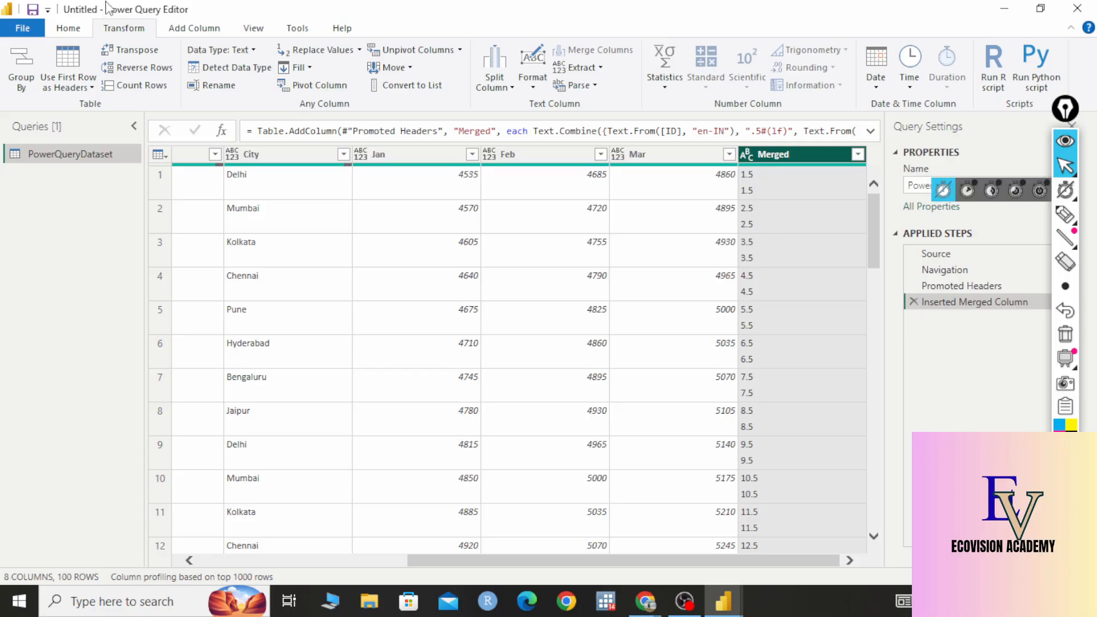
click(252, 51)
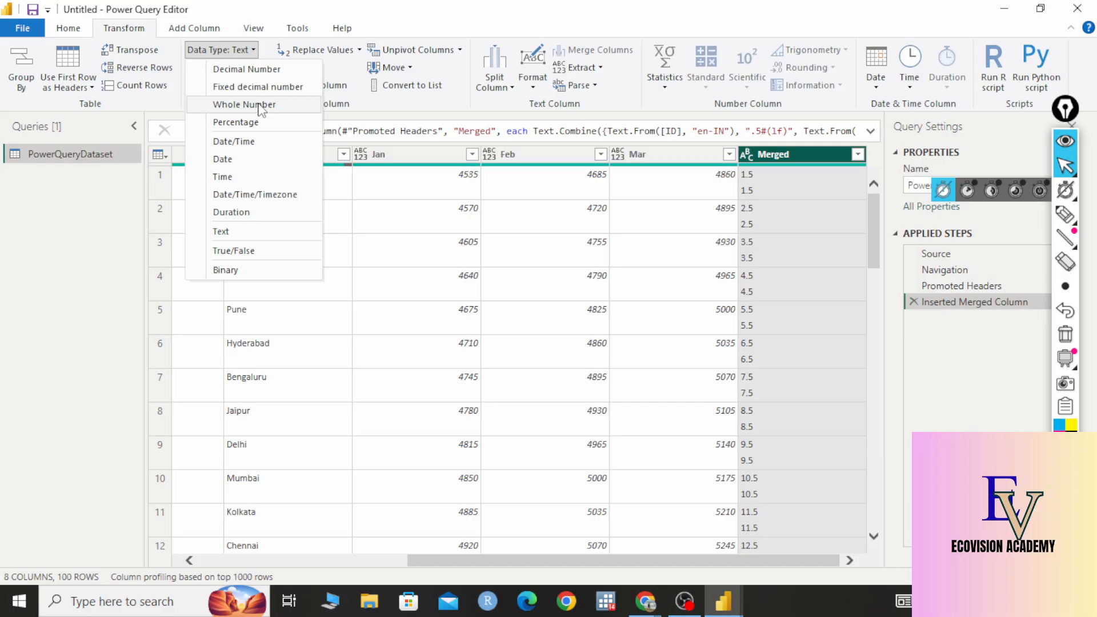
click(925, 354)
click(914, 303)
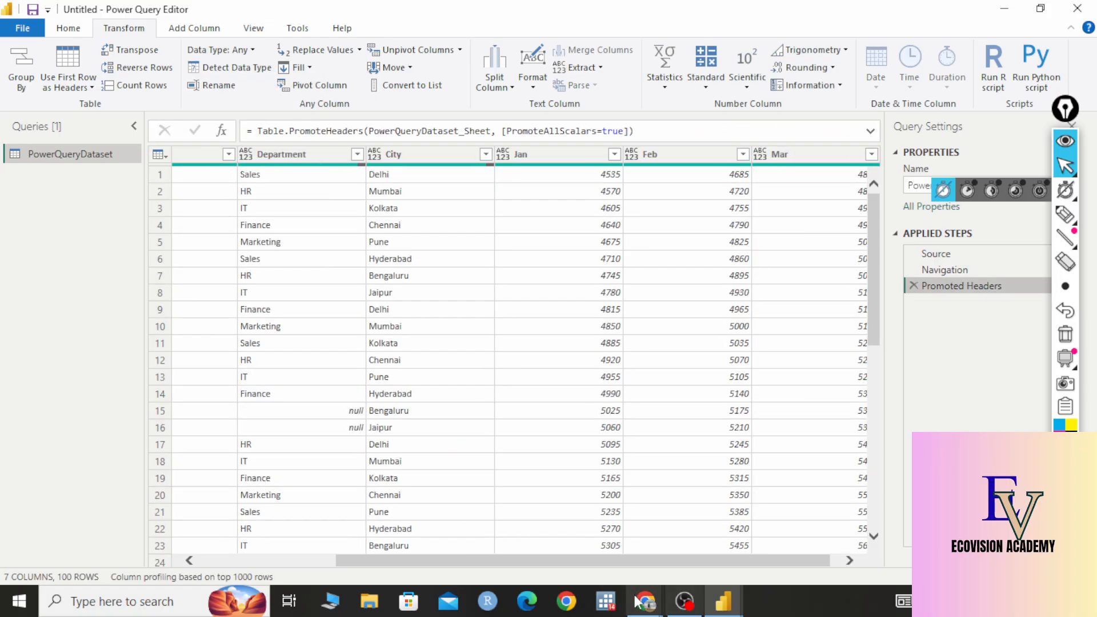
Select the Jan, Feb and Mar columns in turn, and show the available data types for the Jan column
click(576, 160)
click(686, 160)
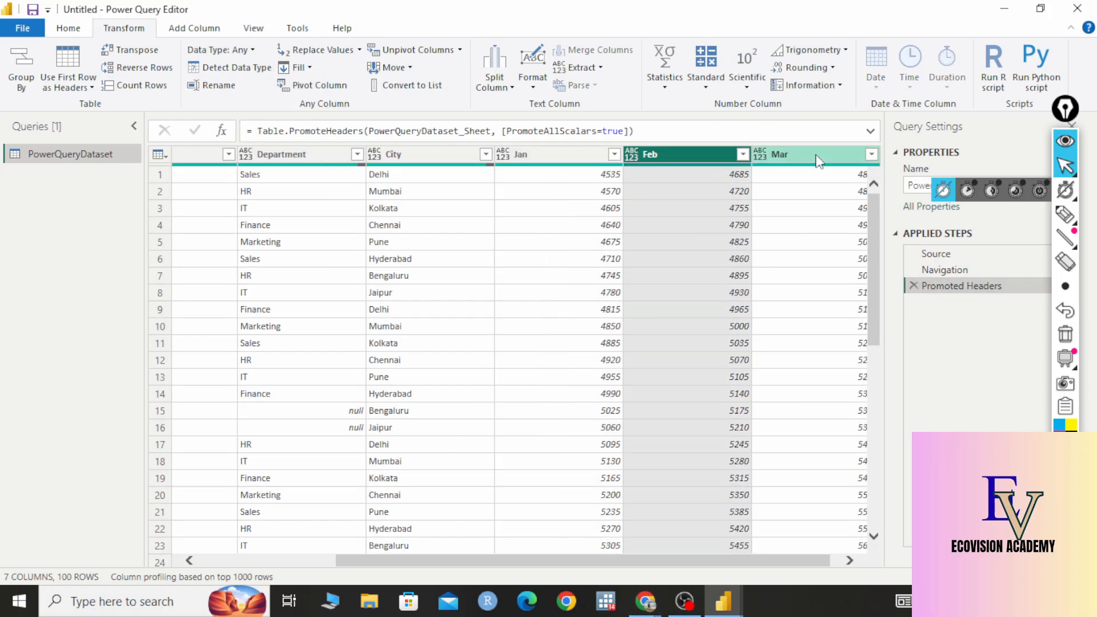
click(765, 157)
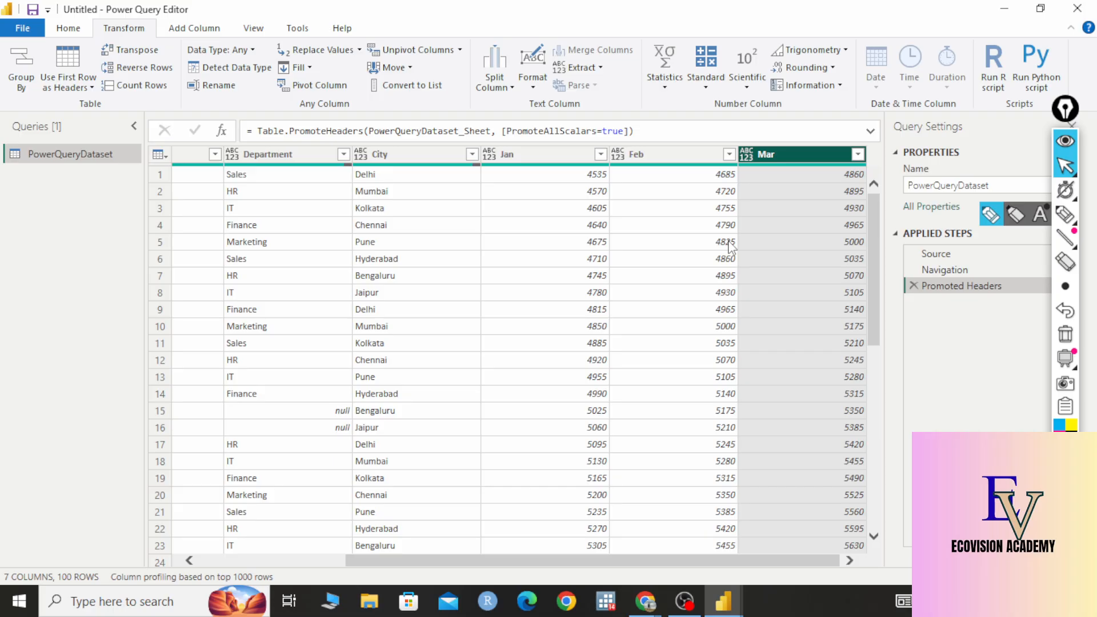
click(557, 163)
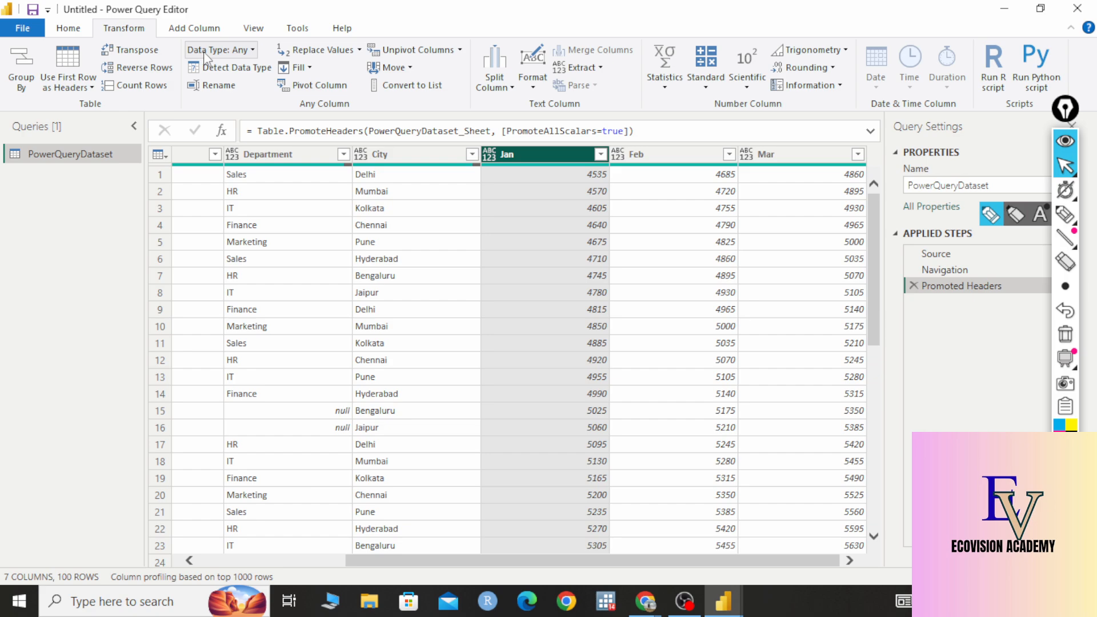
click(254, 54)
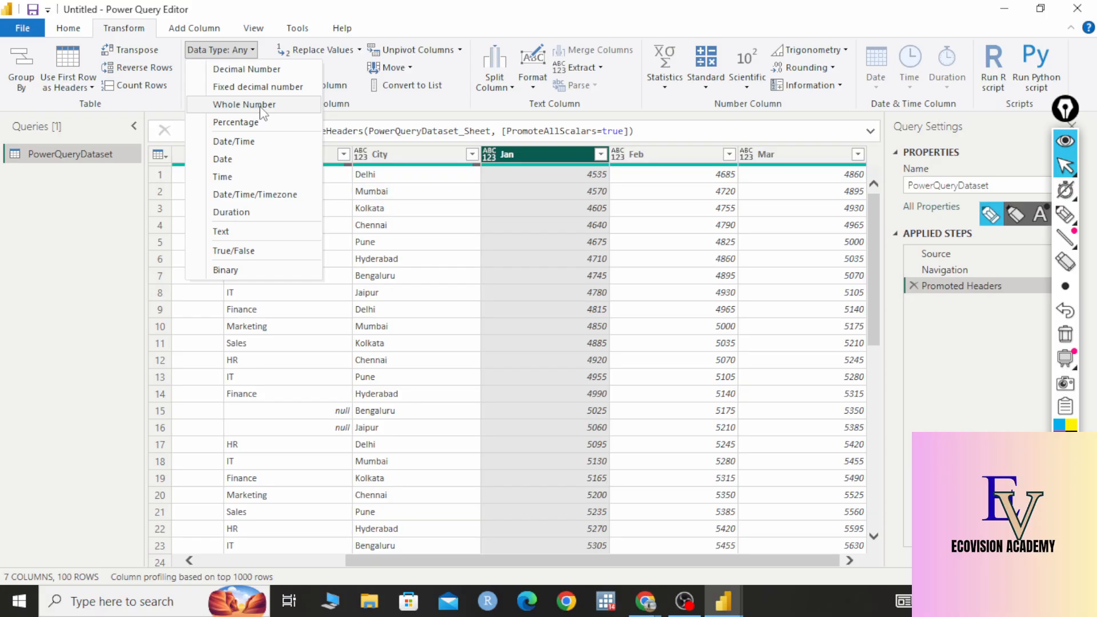
Handwrite 4535.75 with the pen across the City and Jan columns, beside the first rows
click(1073, 216)
mouse_move(333, 234)
mouse_down()
mouse_move(362, 228)
mouse_move(368, 262)
mouse_up()
mouse_move(372, 226)
mouse_down()
mouse_move(385, 238)
mouse_move(365, 254)
mouse_up()
mouse_move(371, 223)
mouse_down()
mouse_move(387, 215)
mouse_move(424, 248)
mouse_up()
mouse_move(455, 197)
mouse_down()
mouse_move(479, 220)
mouse_move(460, 224)
mouse_move(477, 189)
mouse_move(537, 224)
mouse_up()
drag(557, 184, 563, 211)
drag(551, 175, 578, 163)
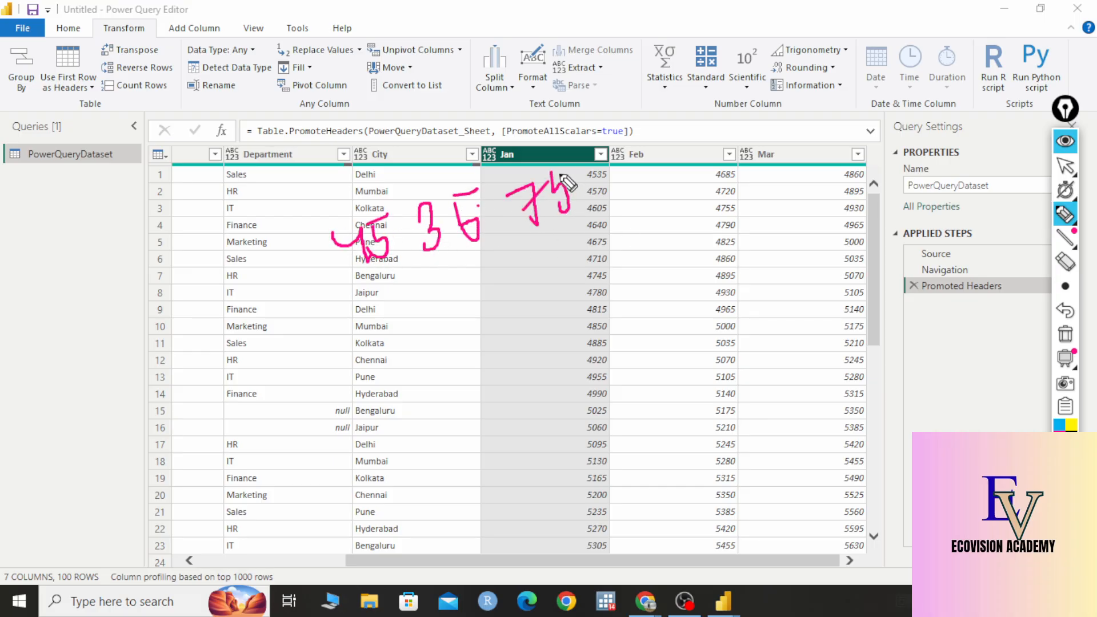
Handwrite 4570.88 with the pen below the first handwritten number, across the City and Jan columns
mouse_move(382, 316)
mouse_down()
mouse_move(403, 346)
mouse_move(416, 314)
mouse_move(469, 286)
mouse_move(460, 322)
mouse_up()
mouse_move(485, 279)
mouse_down()
mouse_move(477, 282)
mouse_move(523, 276)
mouse_up()
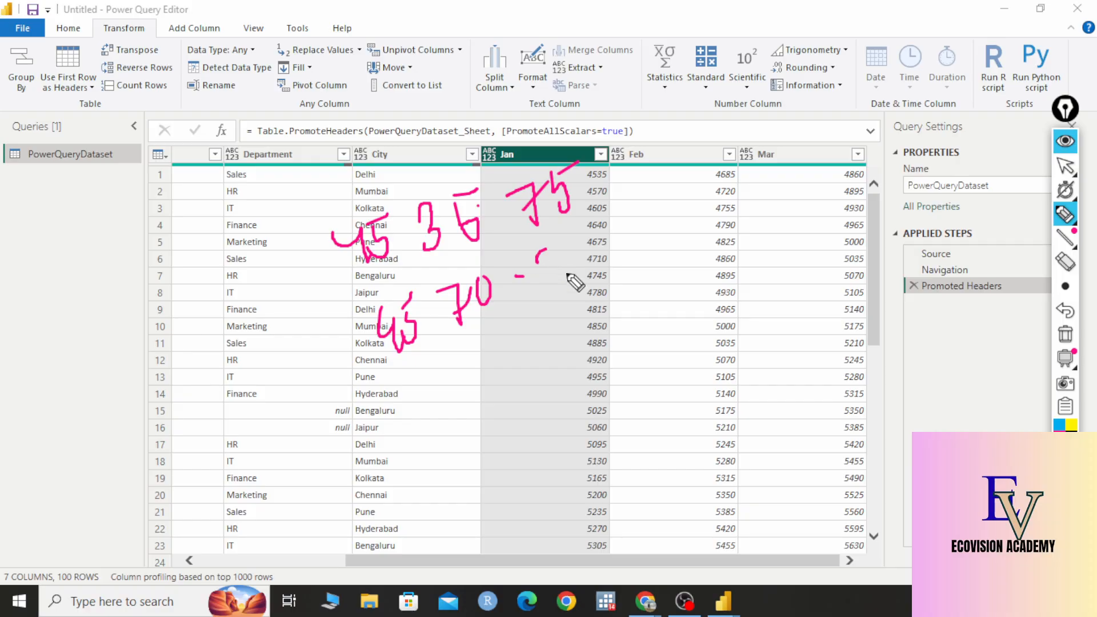
drag(553, 241, 578, 231)
Handwrite 4605.21 with the pen as a third number below 4570.88, across the City and Jan columns
mouse_move(403, 380)
mouse_down()
mouse_move(426, 394)
mouse_move(423, 414)
mouse_up()
mouse_move(472, 369)
mouse_down()
mouse_move(457, 395)
mouse_move(486, 359)
mouse_move(492, 374)
mouse_up()
mouse_move(499, 331)
mouse_down()
mouse_move(531, 321)
mouse_move(554, 341)
mouse_move(595, 345)
mouse_up()
drag(607, 295, 617, 330)
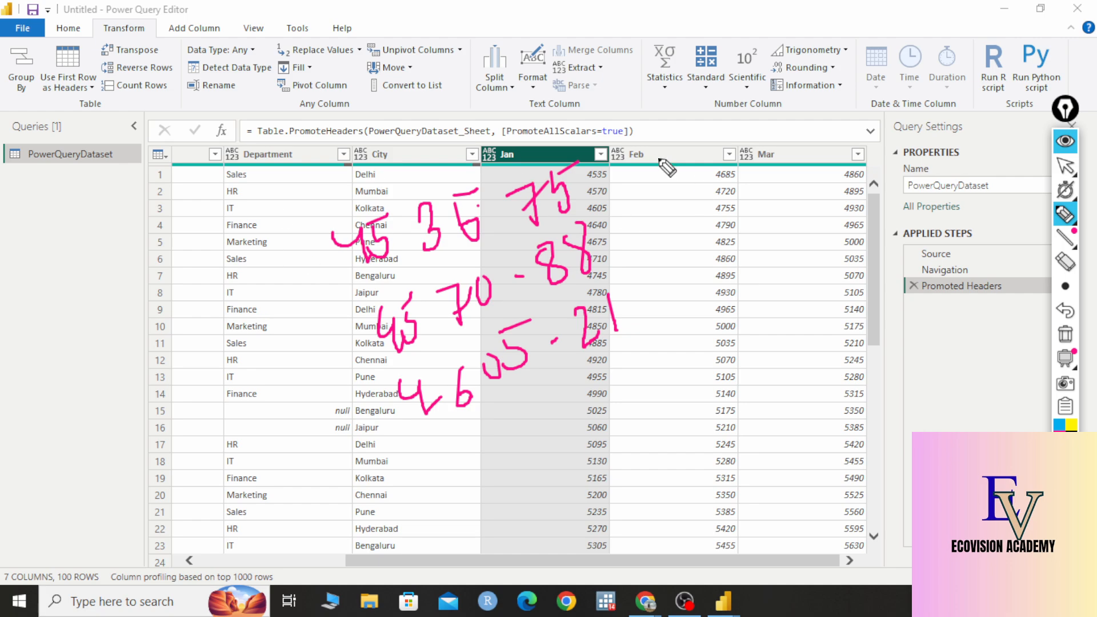
Handwrite 4536 with the pen across the Feb and Mar column headers
mouse_move(661, 142)
mouse_down()
mouse_move(693, 163)
mouse_move(696, 182)
mouse_up()
drag(707, 141, 711, 171)
mouse_move(737, 127)
mouse_down()
mouse_move(755, 118)
mouse_move(776, 147)
mouse_up()
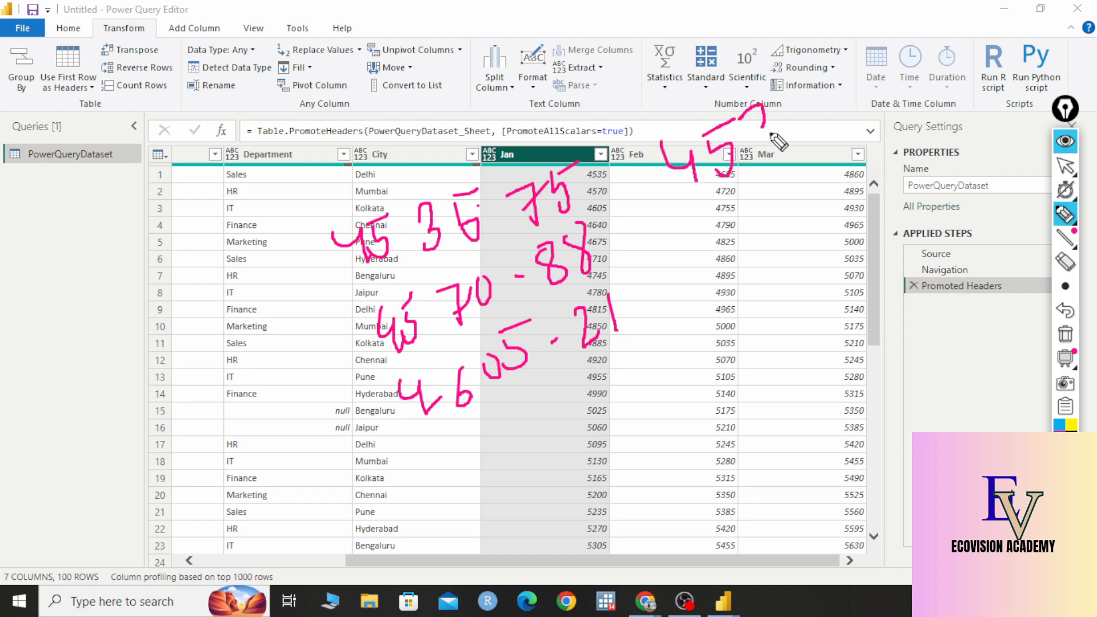
drag(775, 94, 780, 135)
mouse_move(800, 109)
mouse_down()
mouse_move(791, 134)
mouse_move(797, 123)
mouse_up()
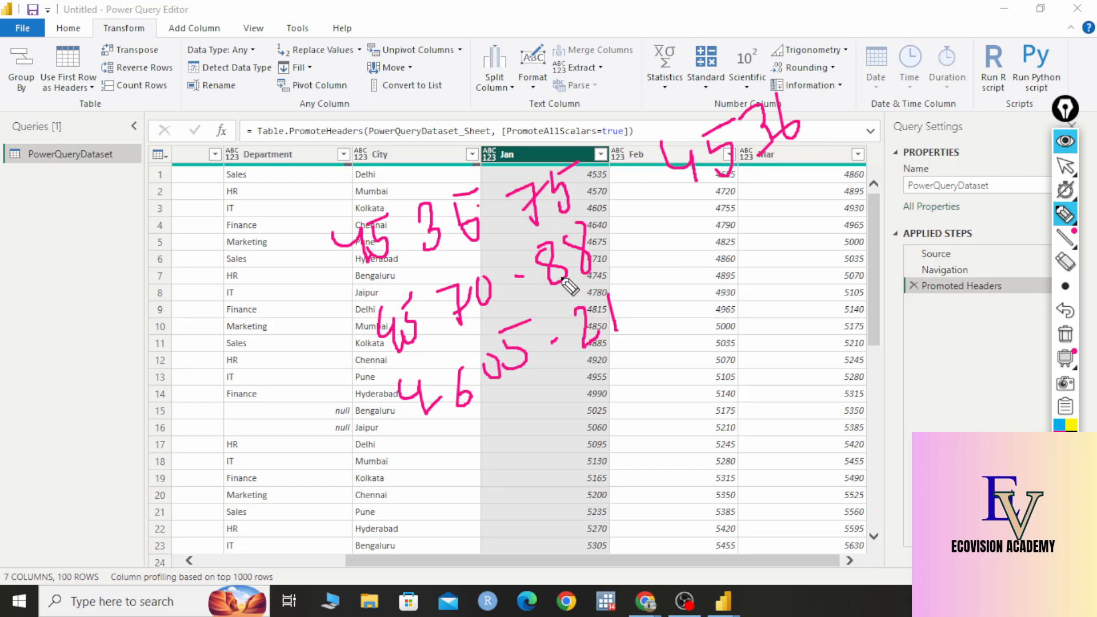
Handwrite 4571 and 4605 with the pen below 4536, across the Feb and Mar columns
mouse_move(706, 209)
mouse_down()
mouse_move(734, 226)
mouse_move(736, 216)
mouse_move(803, 216)
mouse_up()
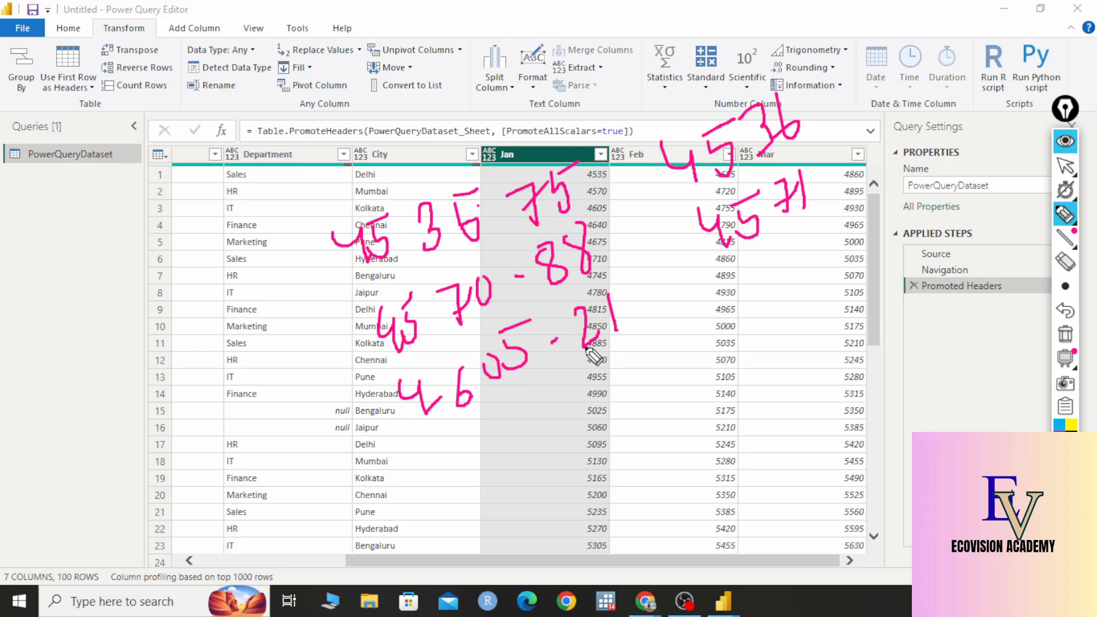
mouse_move(732, 275)
mouse_down()
mouse_move(772, 297)
mouse_move(798, 274)
mouse_up()
click(799, 247)
drag(818, 235, 804, 268)
drag(817, 234, 841, 220)
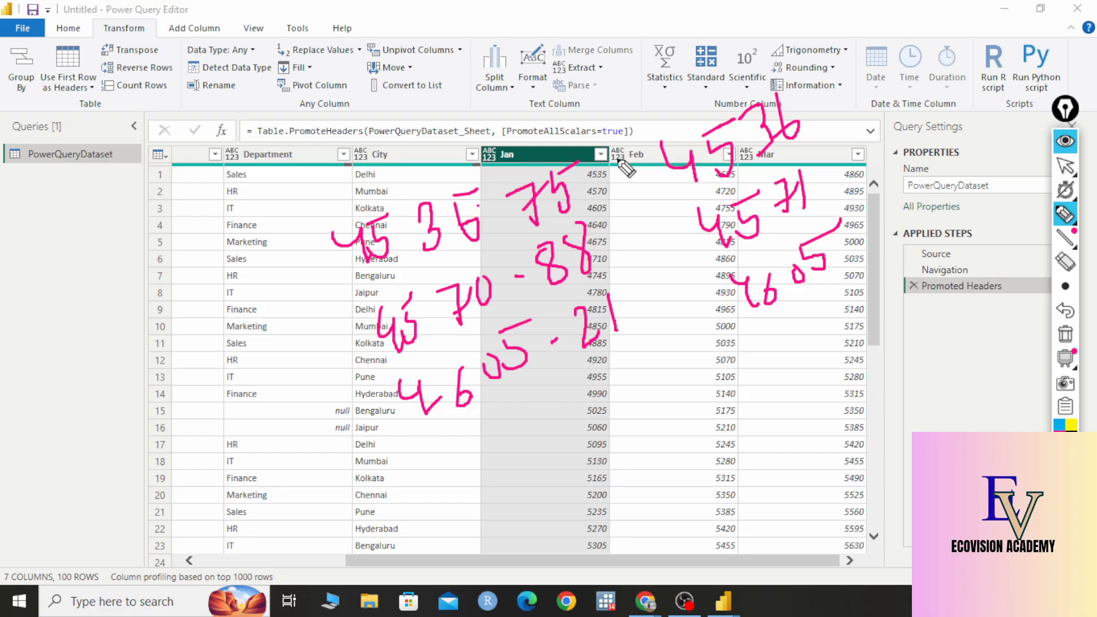
Bracket both handwritten number groups with slanted pen lines and draw an arrow from the decimal numbers to the whole numbers
drag(625, 120, 706, 388)
drag(808, 76, 875, 288)
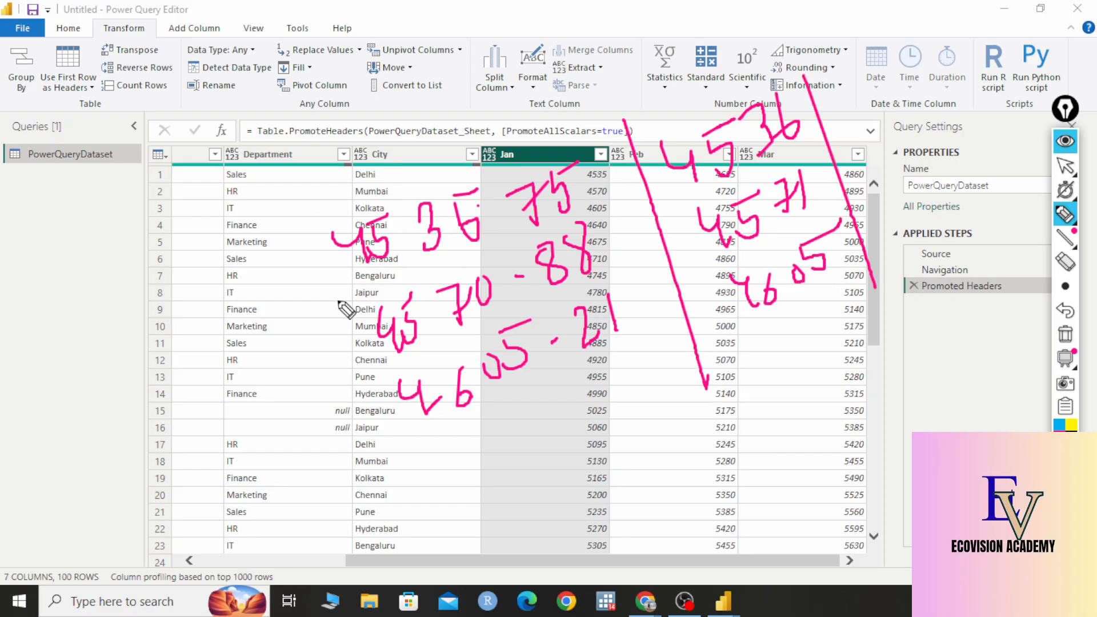
drag(295, 206, 414, 545)
drag(567, 140, 619, 290)
mouse_move(429, 182)
mouse_down()
mouse_move(648, 120)
mouse_move(651, 91)
mouse_up()
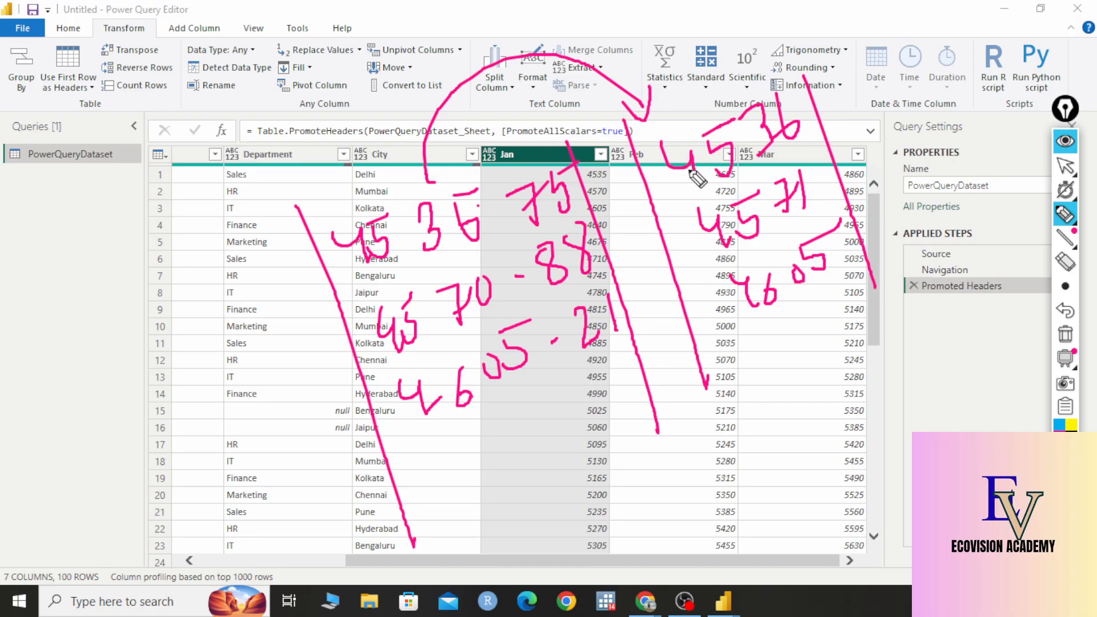
Clear all pen marks and show the available data types for the Jan column
click(1066, 337)
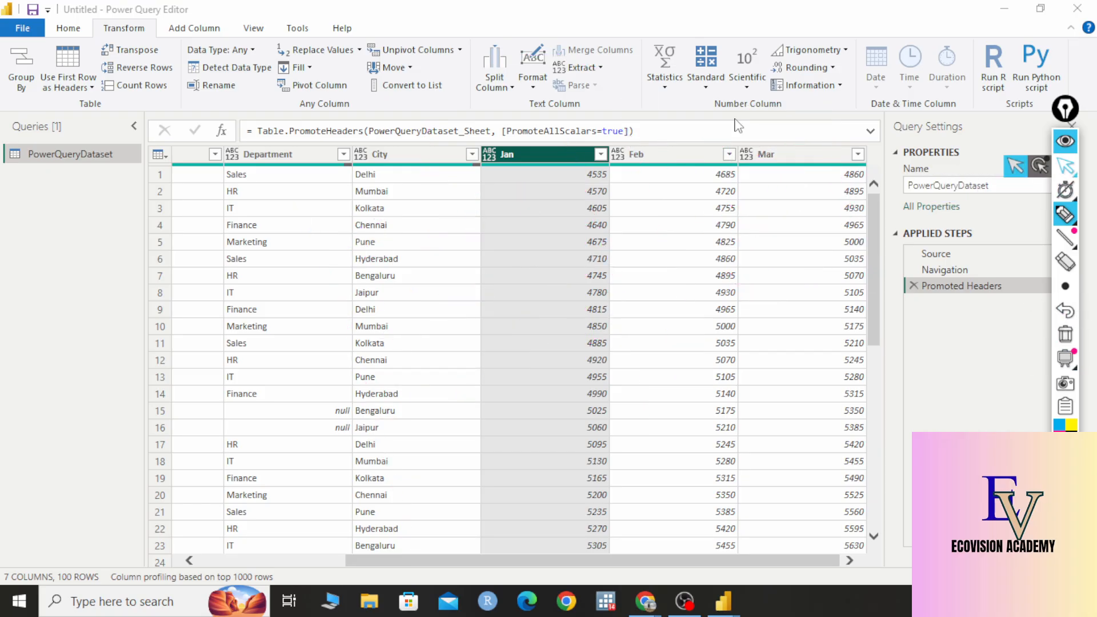
click(1065, 165)
click(251, 53)
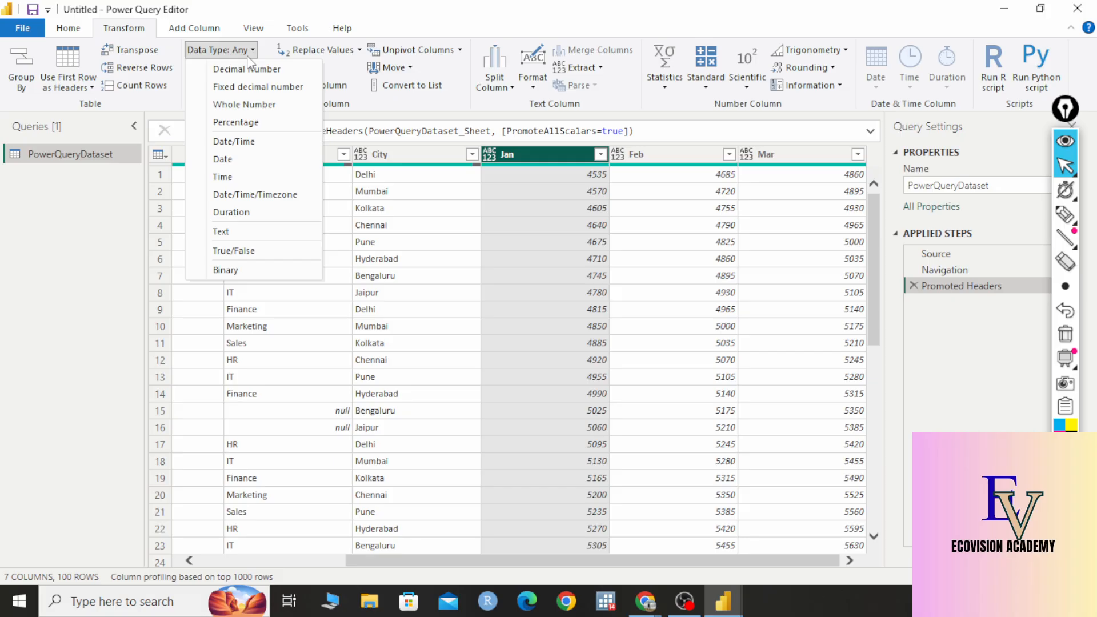
click(609, 298)
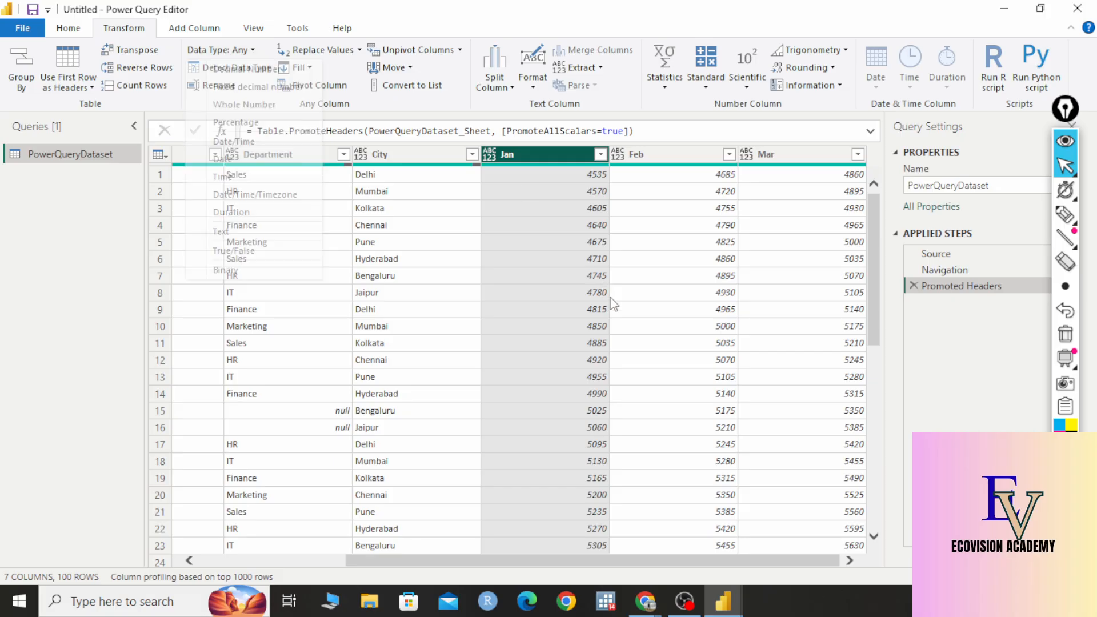
Examine the commands available for the ID column and its sort and filter options
scroll(464, 560, left, 3)
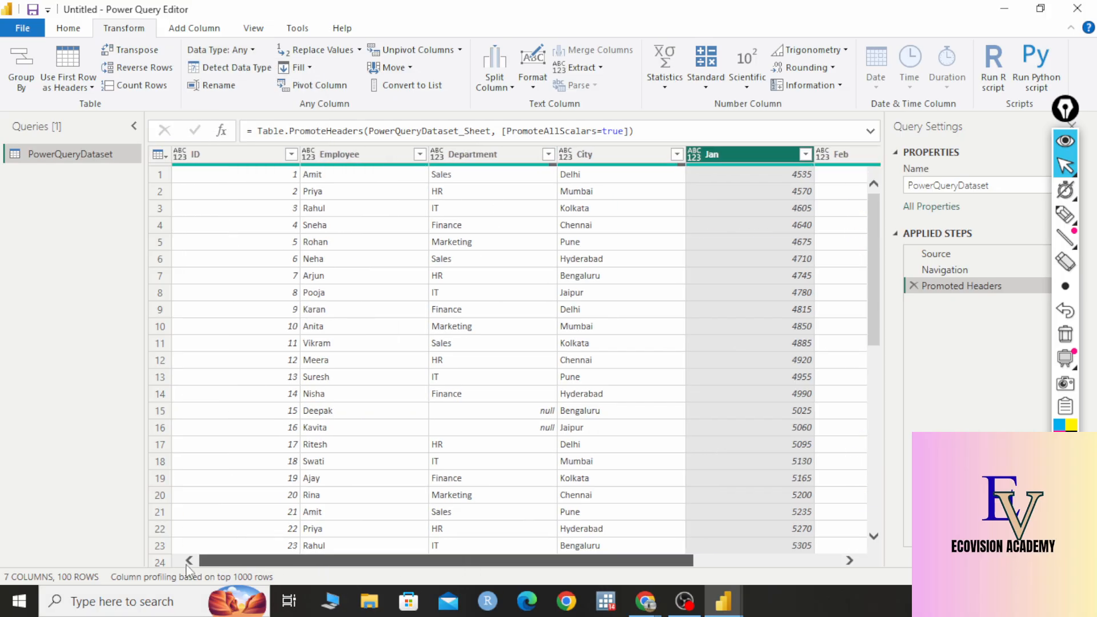
right_click(225, 158)
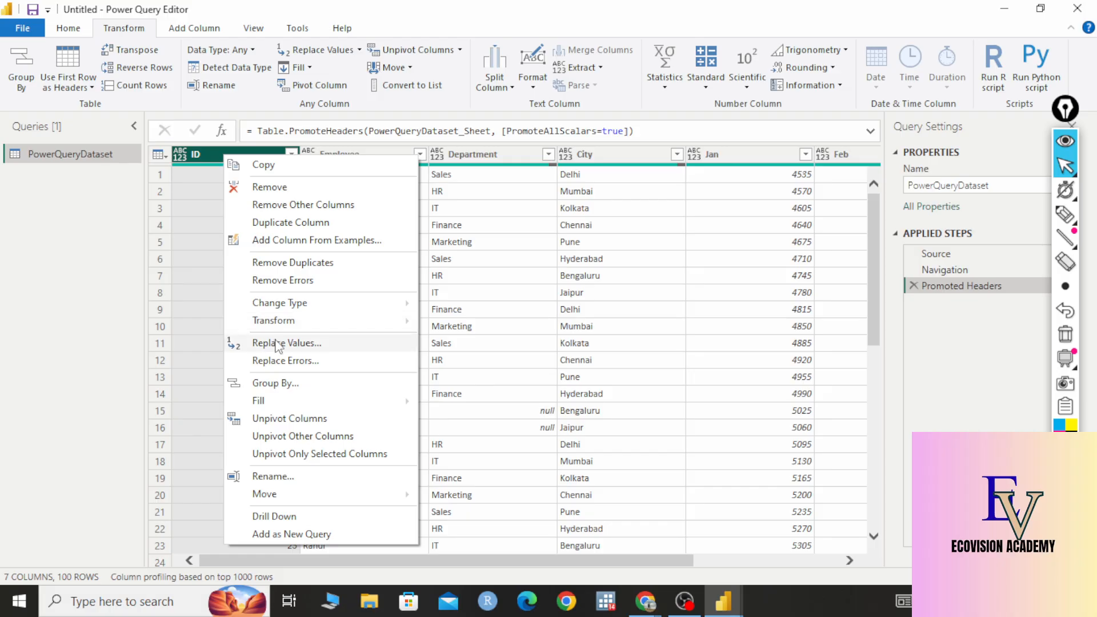
click(206, 153)
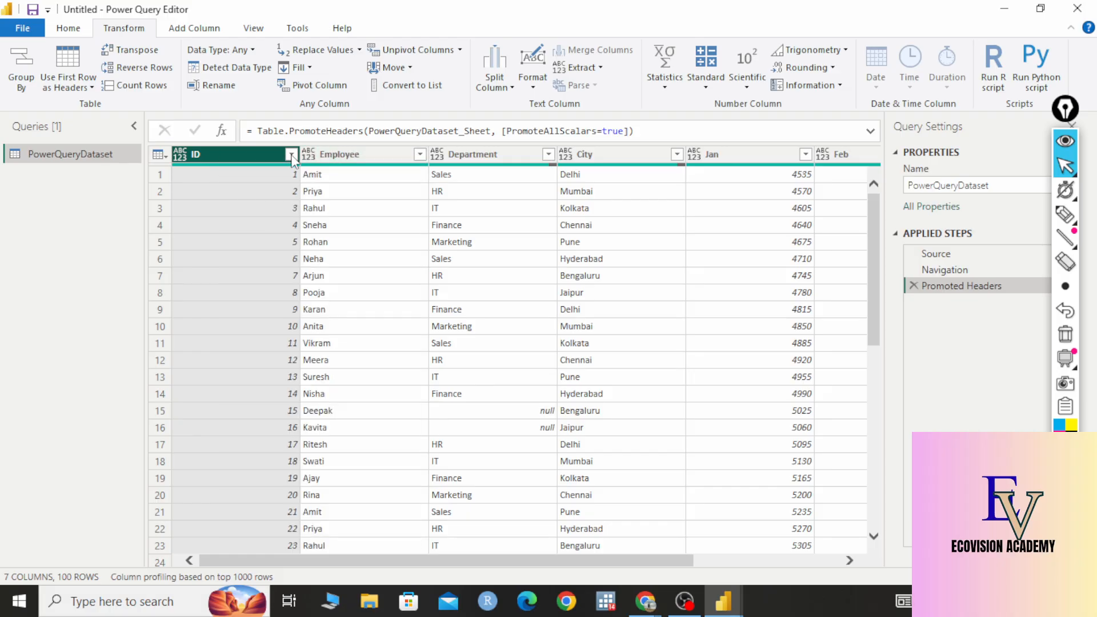
click(291, 154)
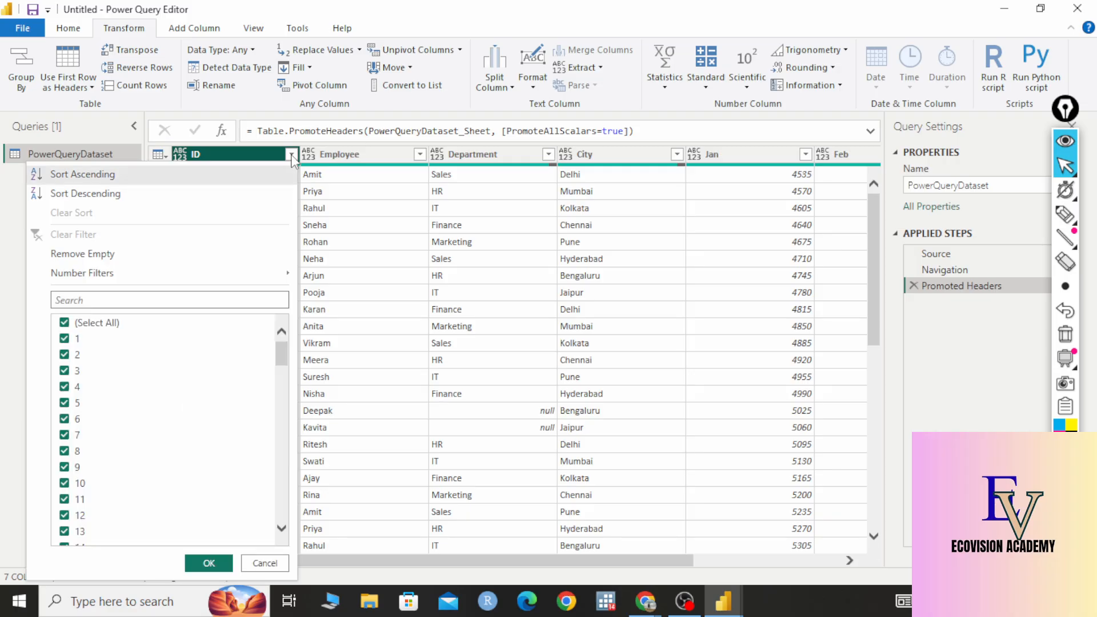
click(377, 294)
right_click(197, 152)
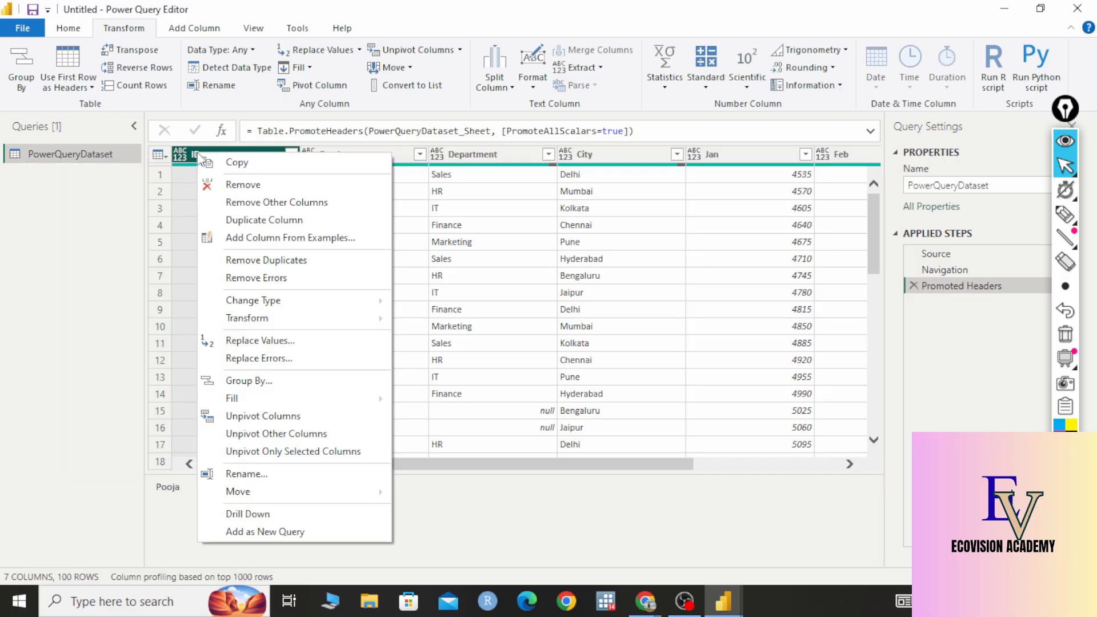
click(517, 291)
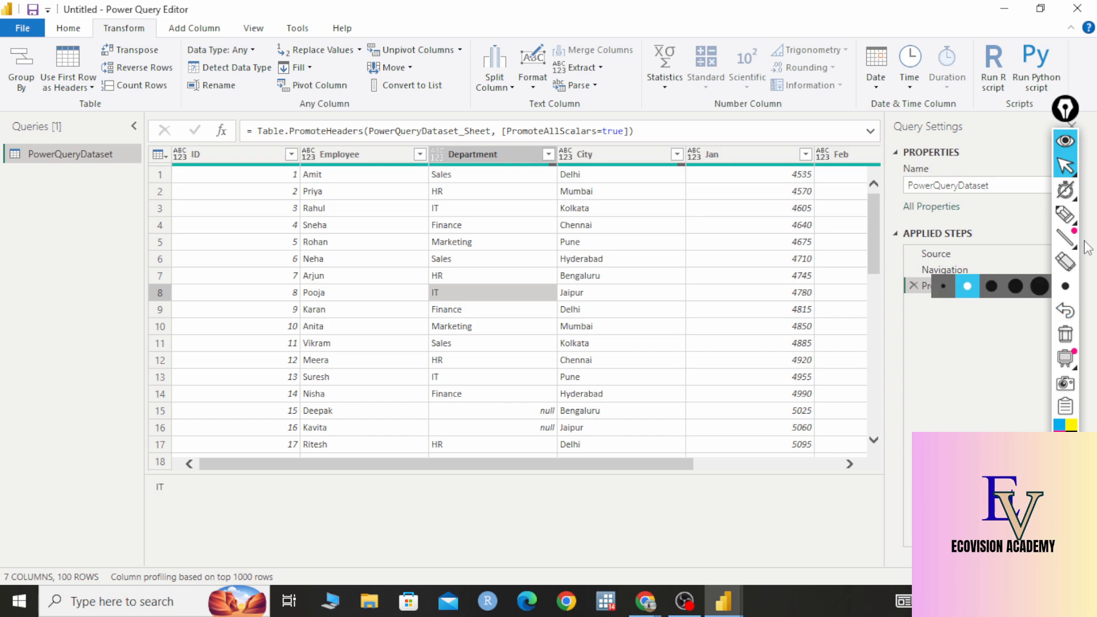
Annotate the ID column with a circled ABC 123 type icon and an underlined handwritten EMP001, and clear the pen marks
click(1065, 214)
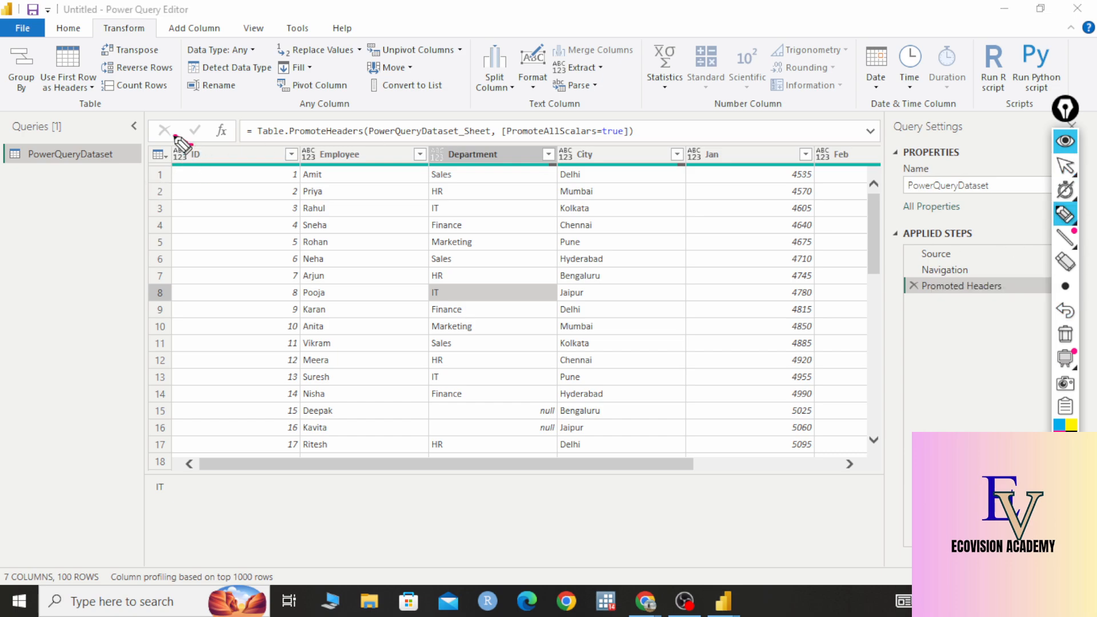
mouse_move(194, 141)
mouse_down()
mouse_move(196, 172)
mouse_move(201, 148)
mouse_up()
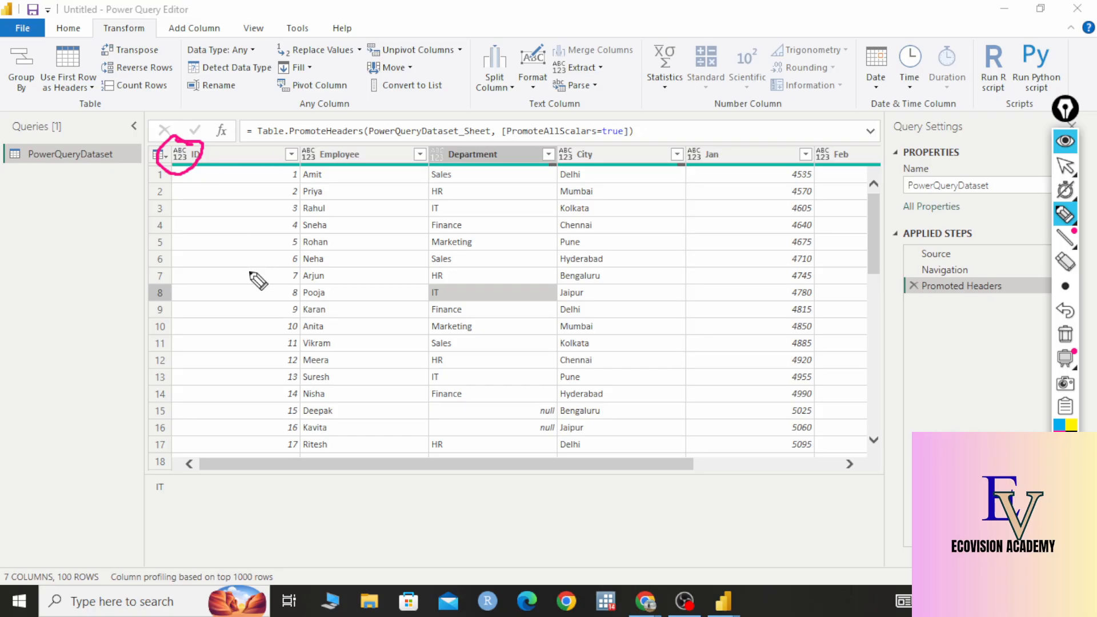
drag(71, 317, 83, 266)
mouse_move(64, 295)
mouse_down()
mouse_move(142, 257)
mouse_move(168, 207)
mouse_move(200, 190)
mouse_move(222, 207)
mouse_up()
drag(81, 333, 135, 293)
drag(84, 346, 144, 307)
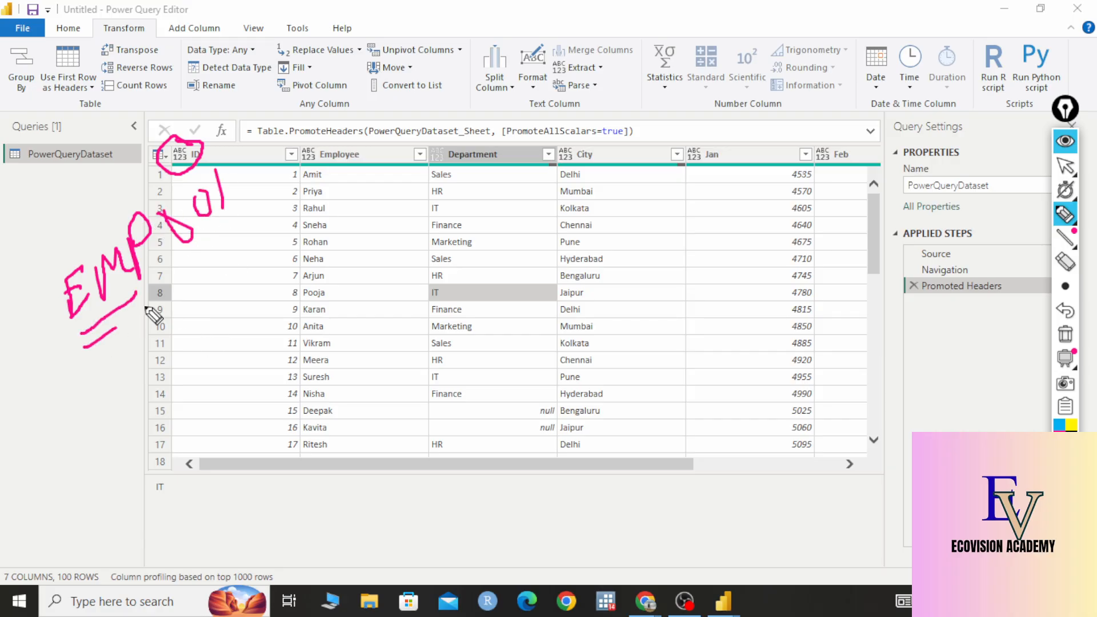
mouse_move(194, 254)
mouse_down()
mouse_move(240, 216)
mouse_move(209, 254)
mouse_up()
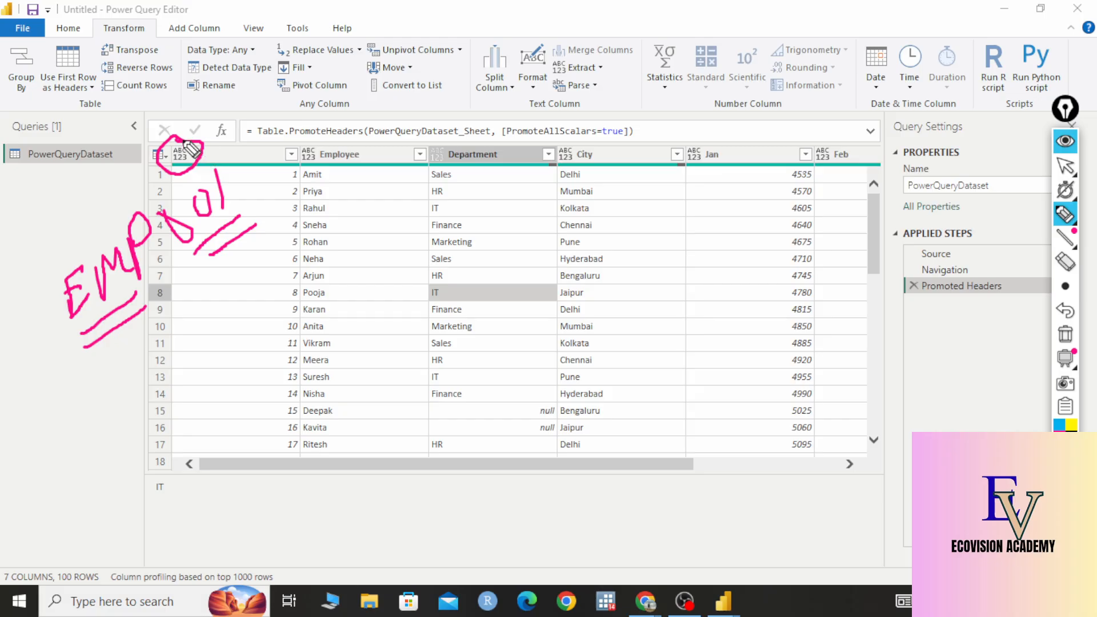
click(1065, 335)
click(1065, 166)
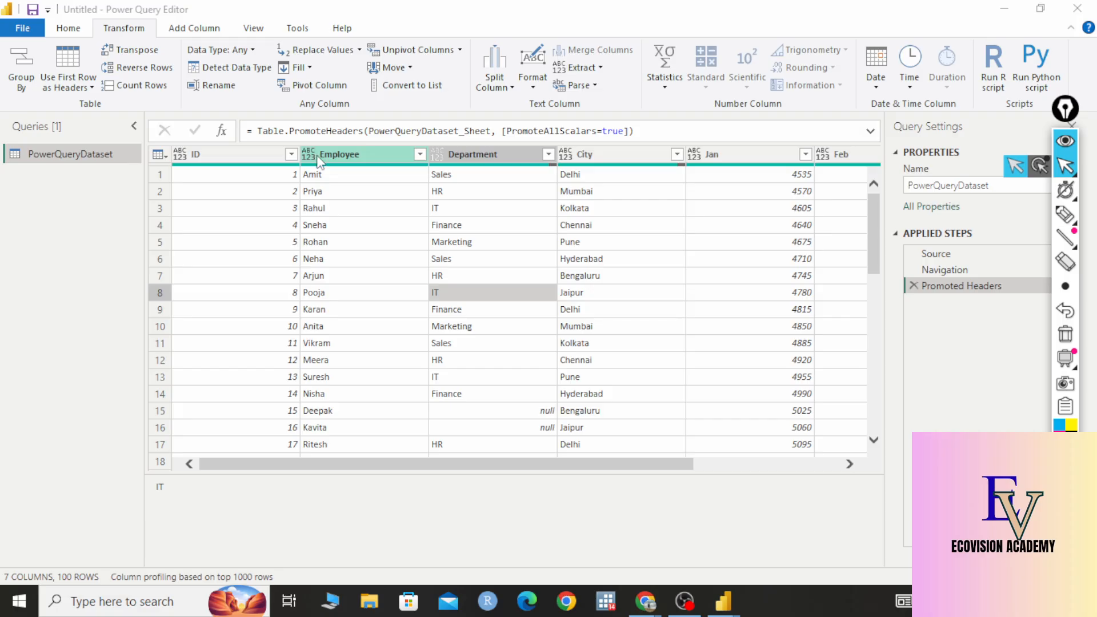
Circle the Employee column's ABC 123 type icon with the pen and clear the mark
mouse_move(1065, 238)
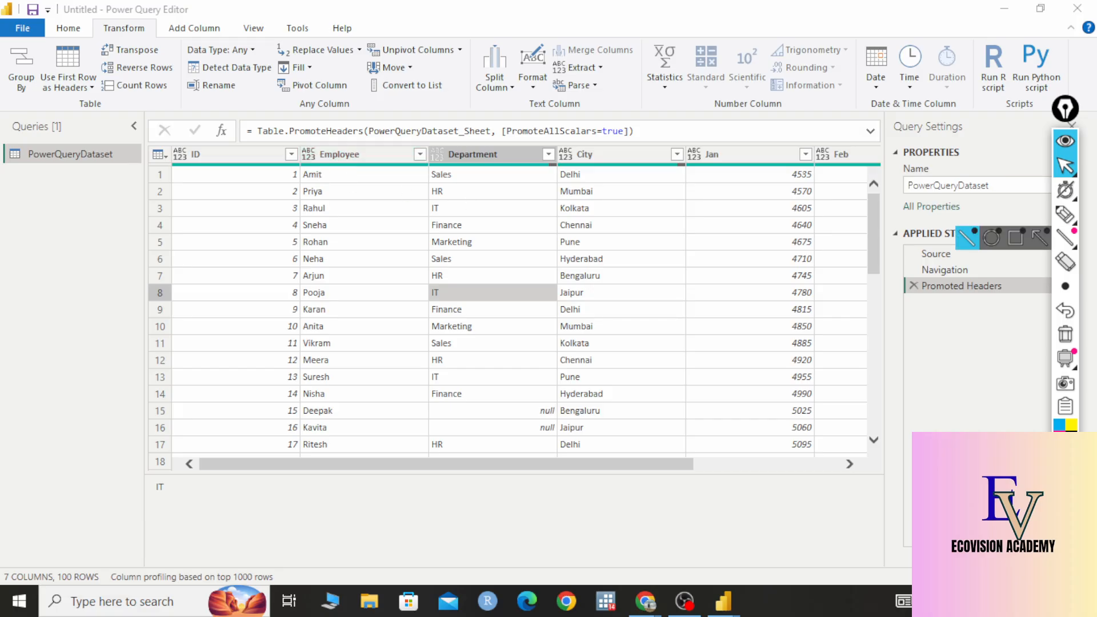
click(1065, 215)
mouse_move(320, 152)
mouse_down()
mouse_move(298, 158)
mouse_move(324, 167)
mouse_move(318, 142)
mouse_up()
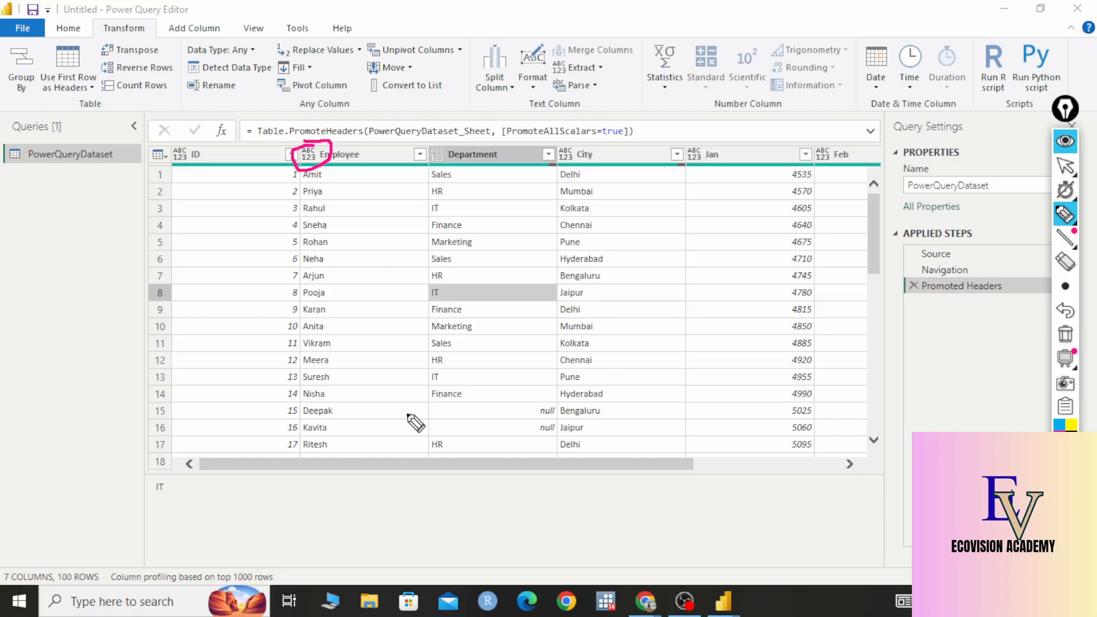
click(1070, 335)
click(1065, 166)
Select the Employee column and temporarily circle the Detect Data Type command with the pen
click(324, 160)
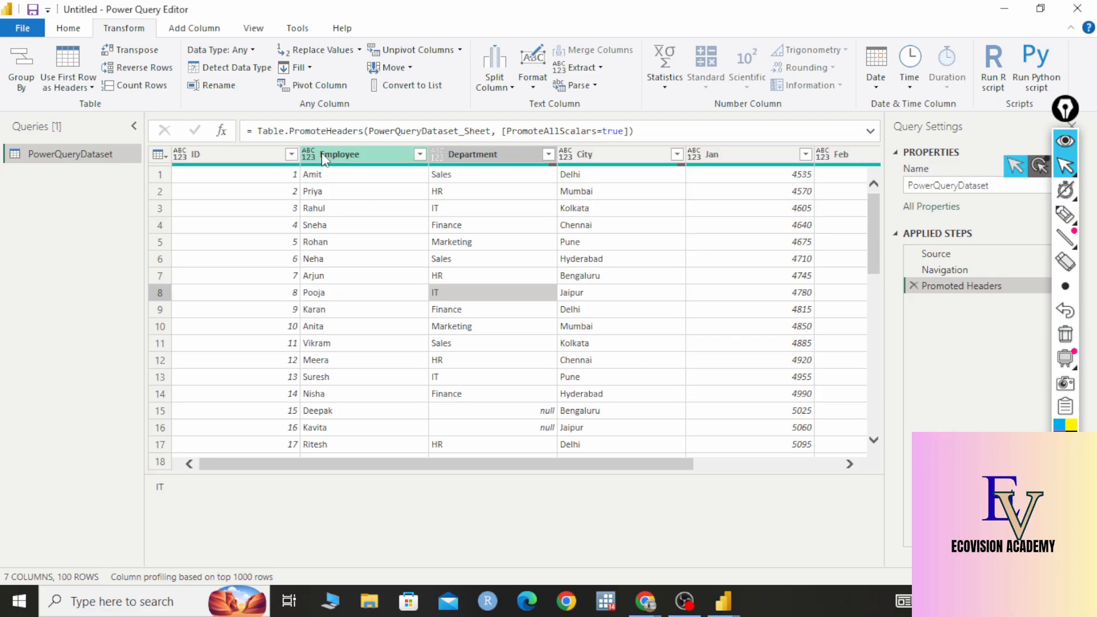
click(324, 160)
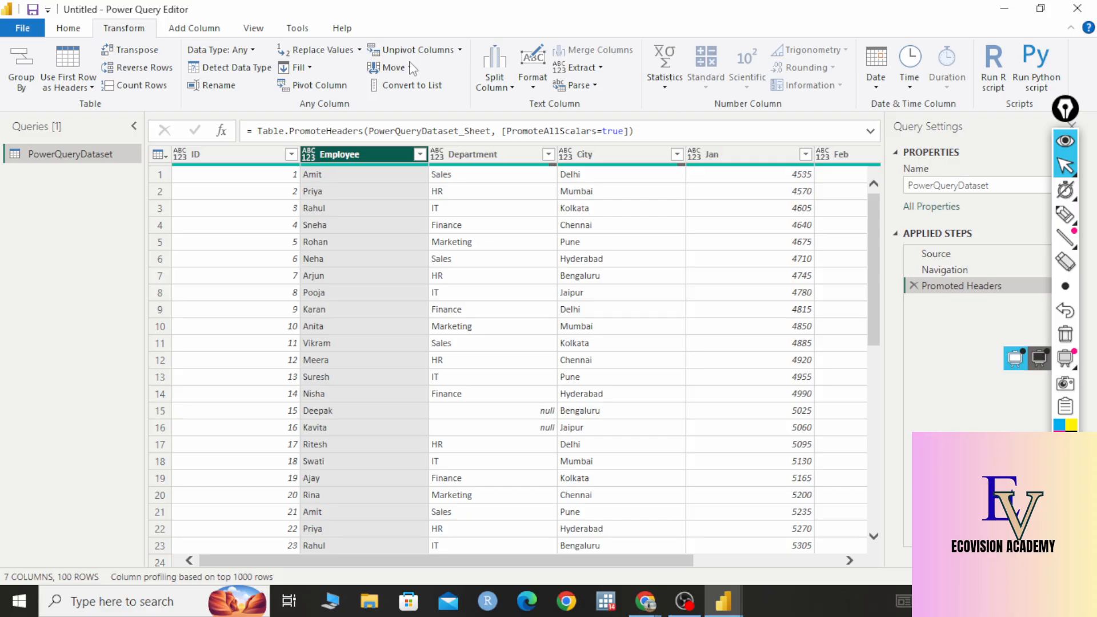
click(1065, 214)
mouse_move(299, 65)
mouse_down()
mouse_move(174, 57)
mouse_move(252, 85)
mouse_move(296, 64)
mouse_move(272, 56)
mouse_up()
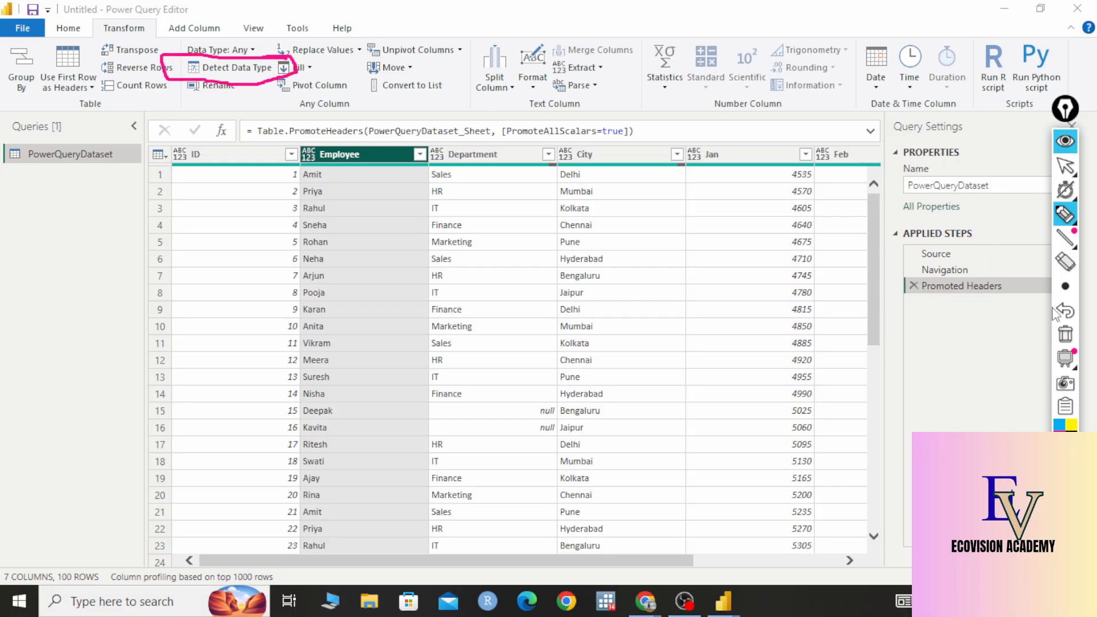
click(1065, 334)
click(1065, 166)
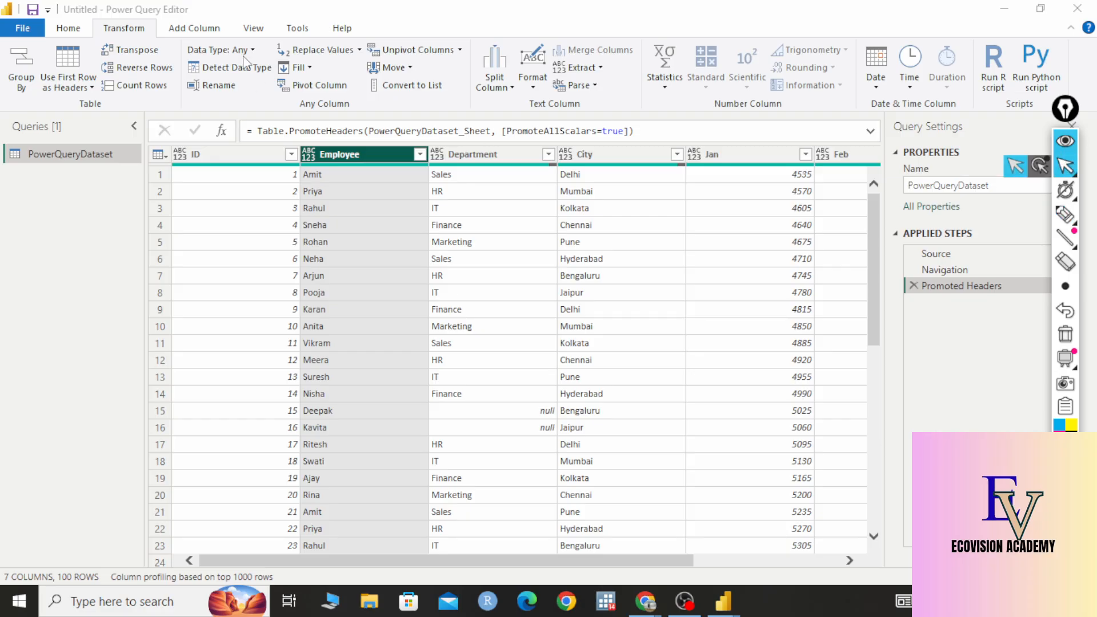
Detect the Employee column's data type, delete the Changed Type step, and detect the type again
click(220, 73)
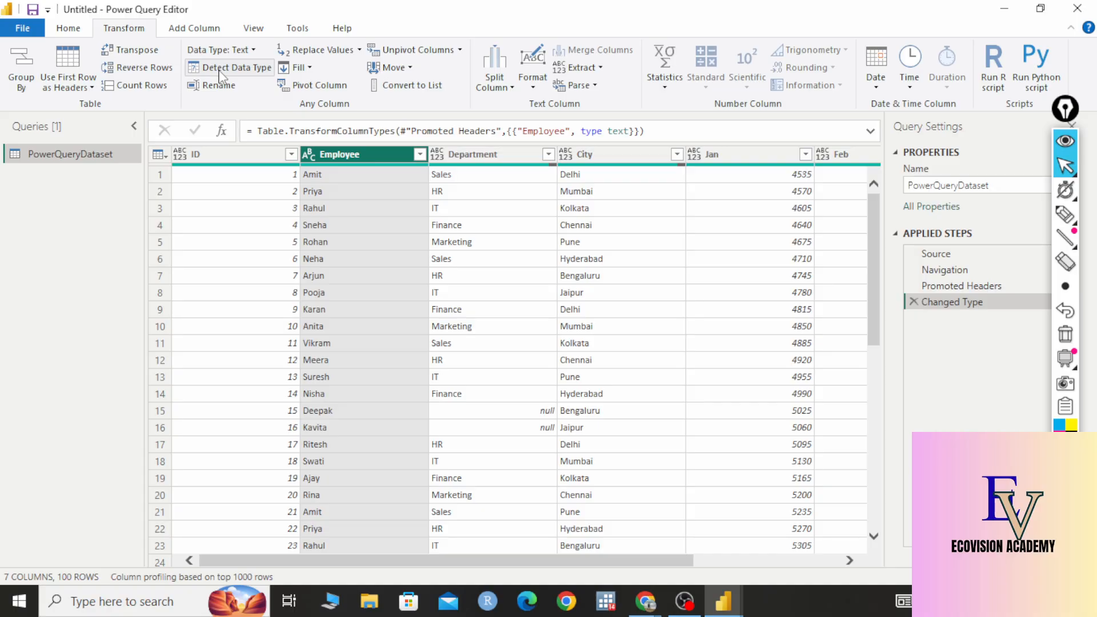
click(911, 300)
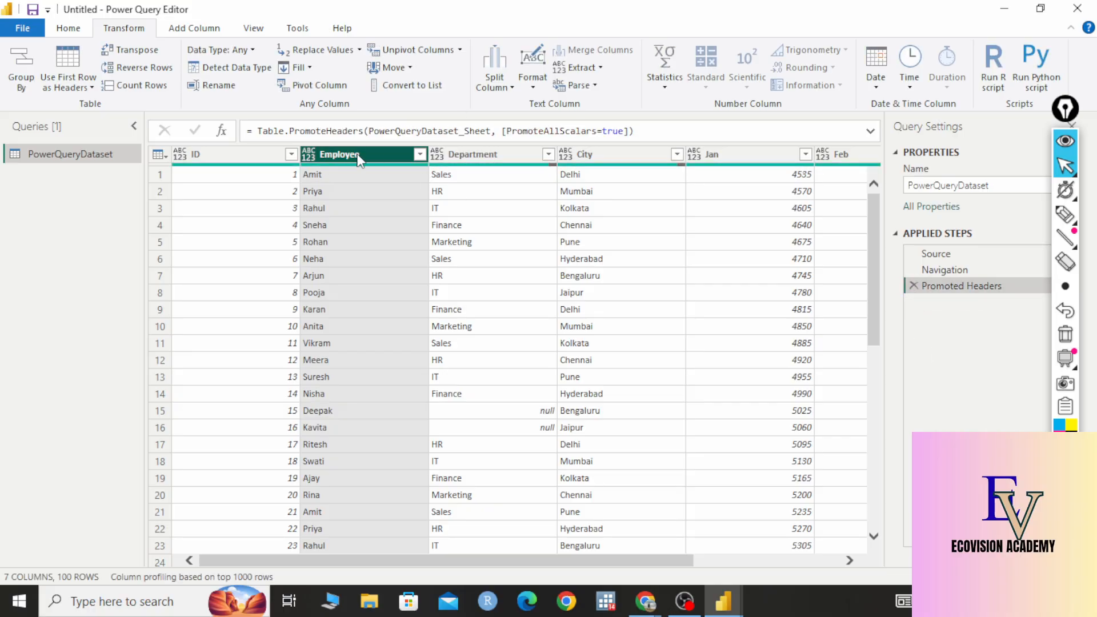
click(223, 70)
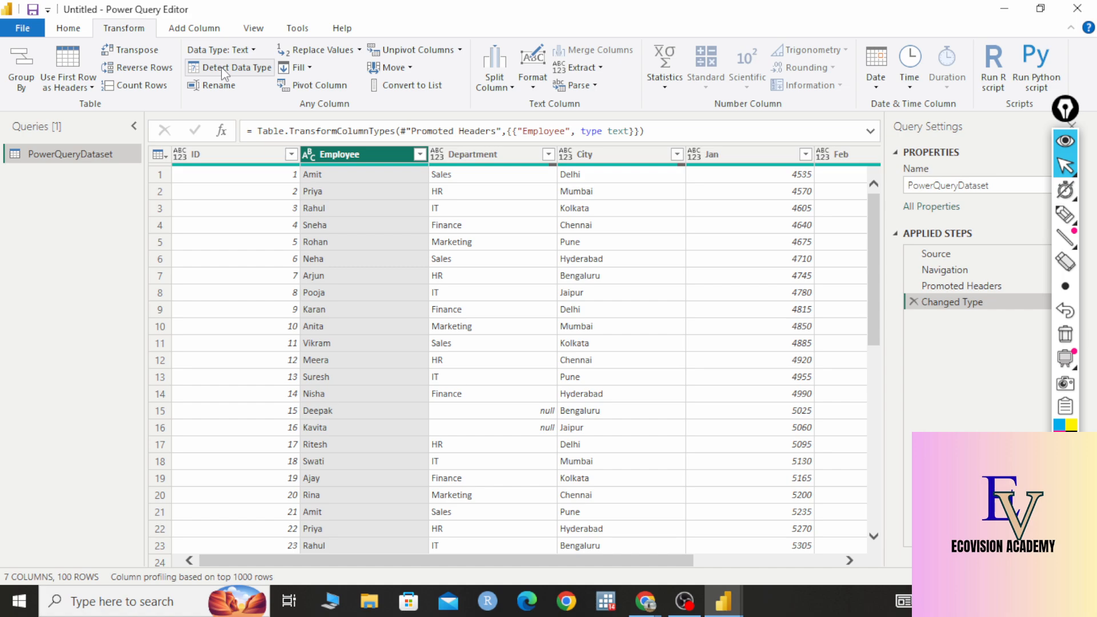
Detect the data types of the Department and City columns automatically, one after the other
click(457, 162)
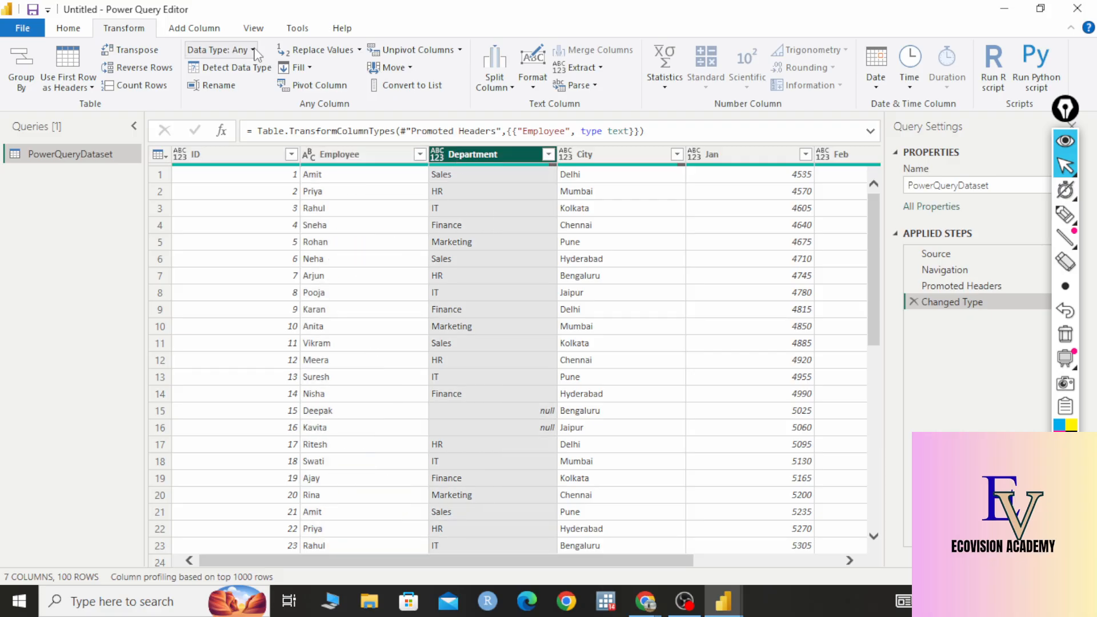
click(219, 68)
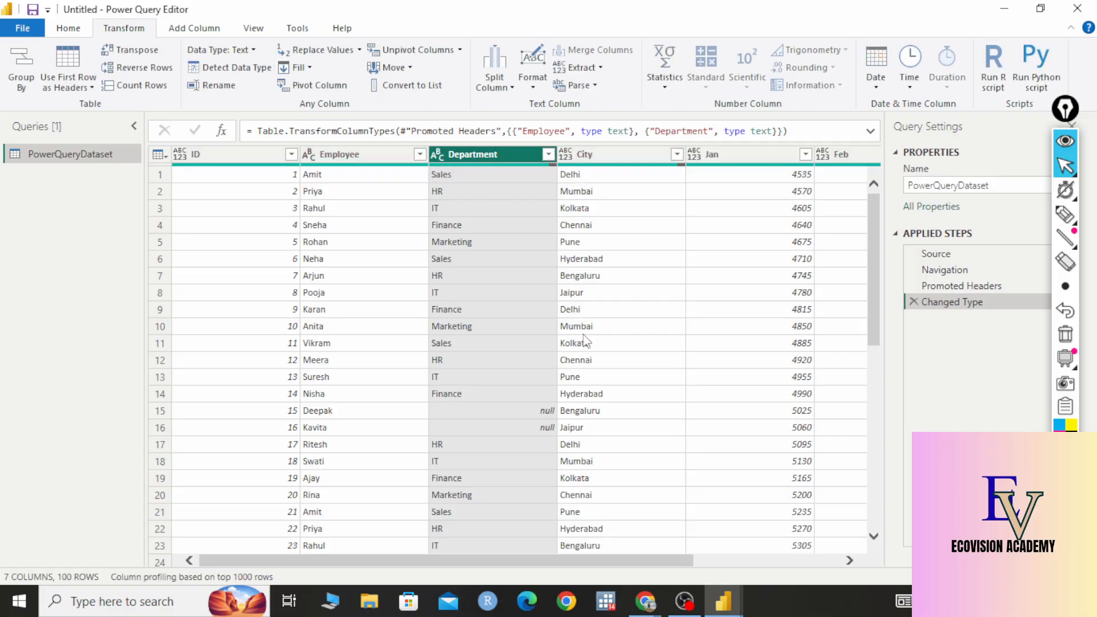
click(614, 164)
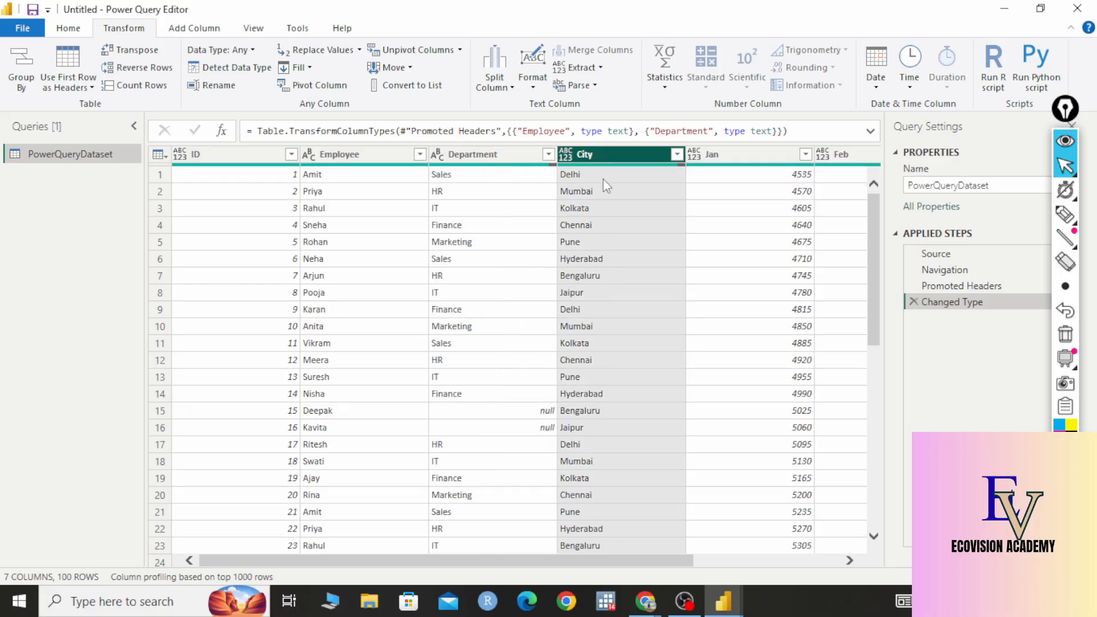
click(229, 68)
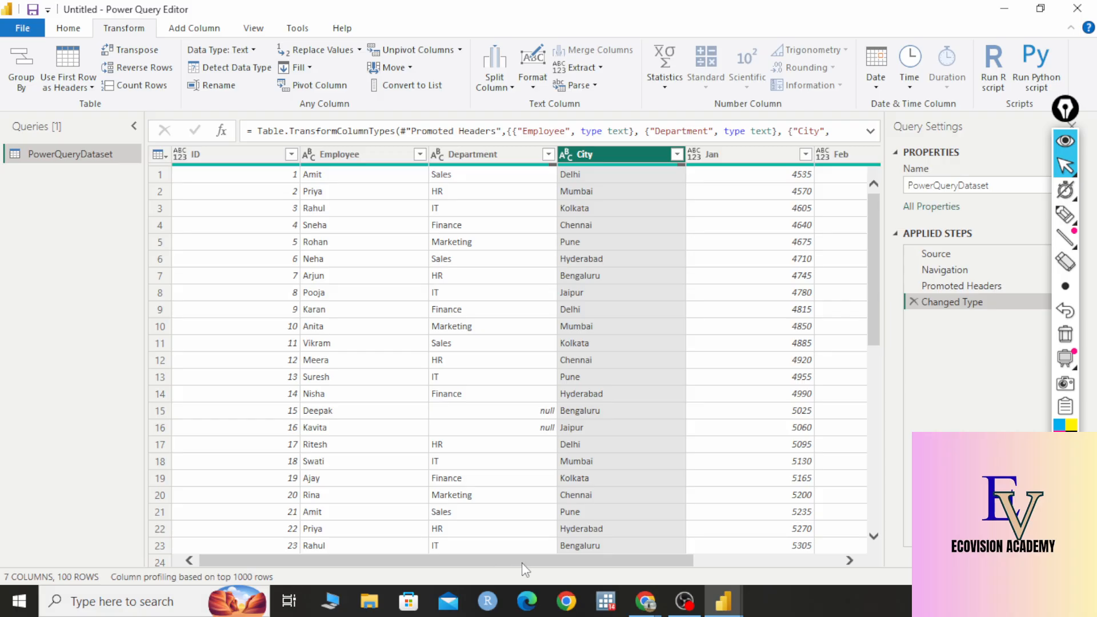
Detect the Jan column's data type automatically and review its values
scroll(526, 568, right, 3)
click(585, 153)
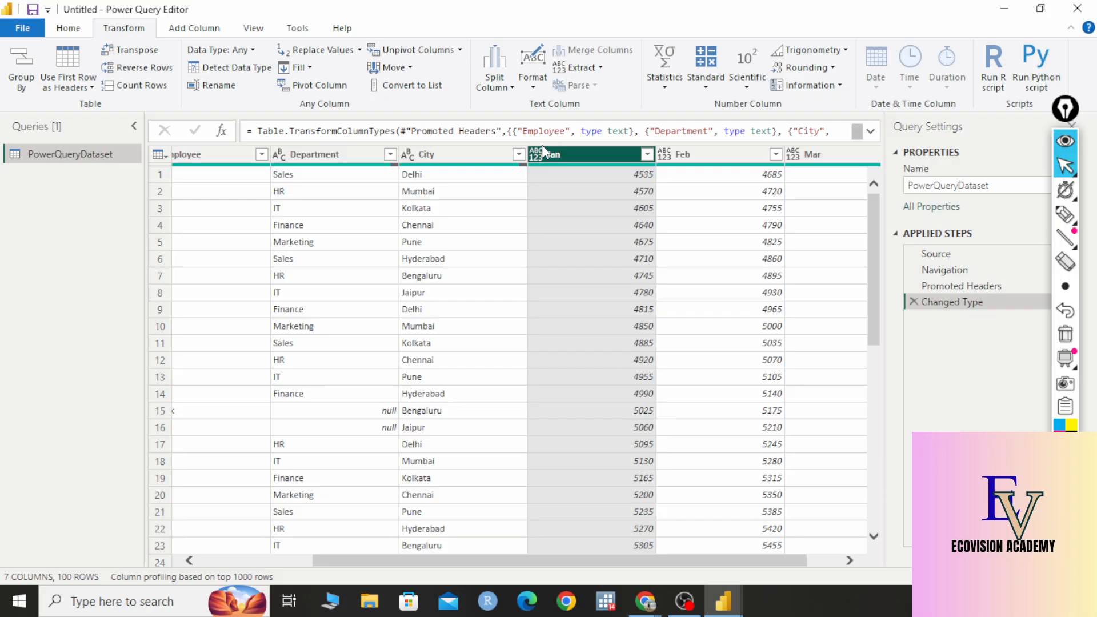
click(200, 67)
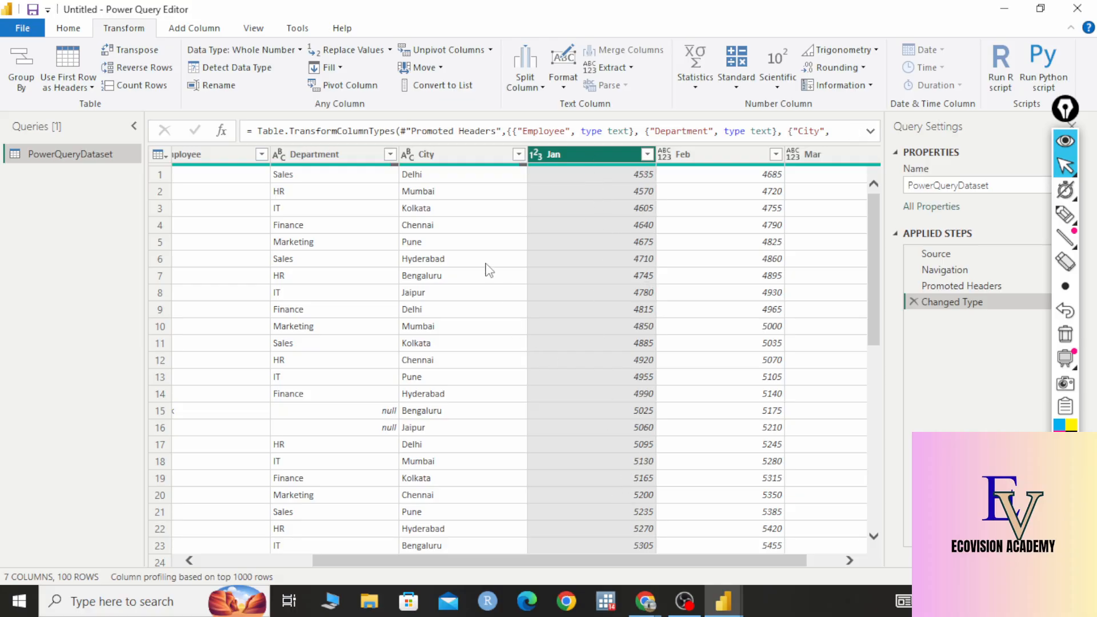
scroll(619, 189, down, 16)
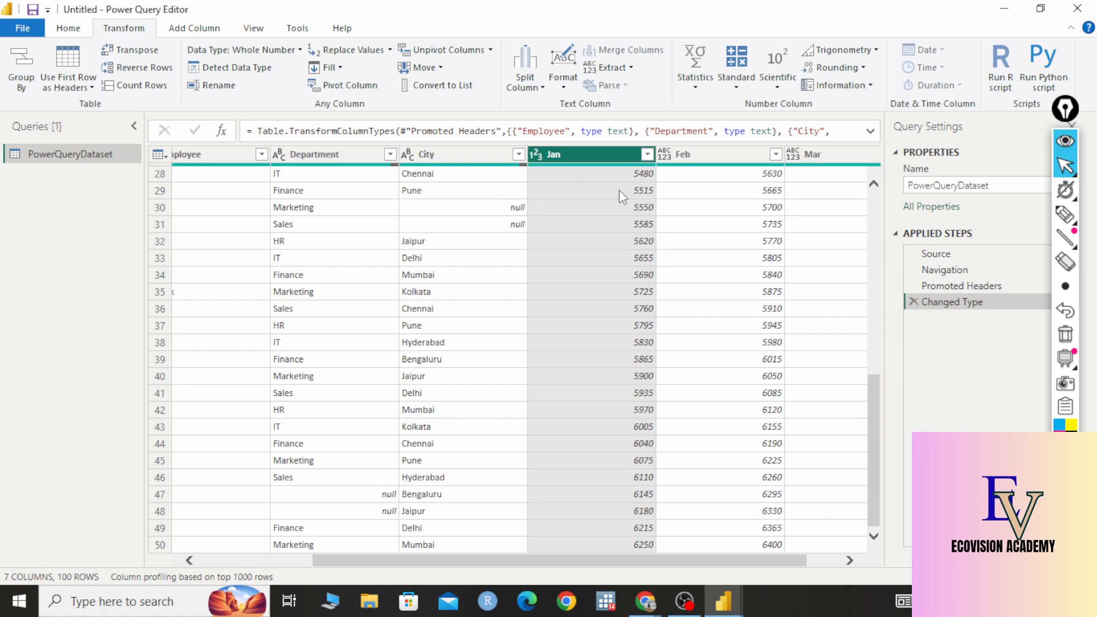
scroll(634, 288, up, 16)
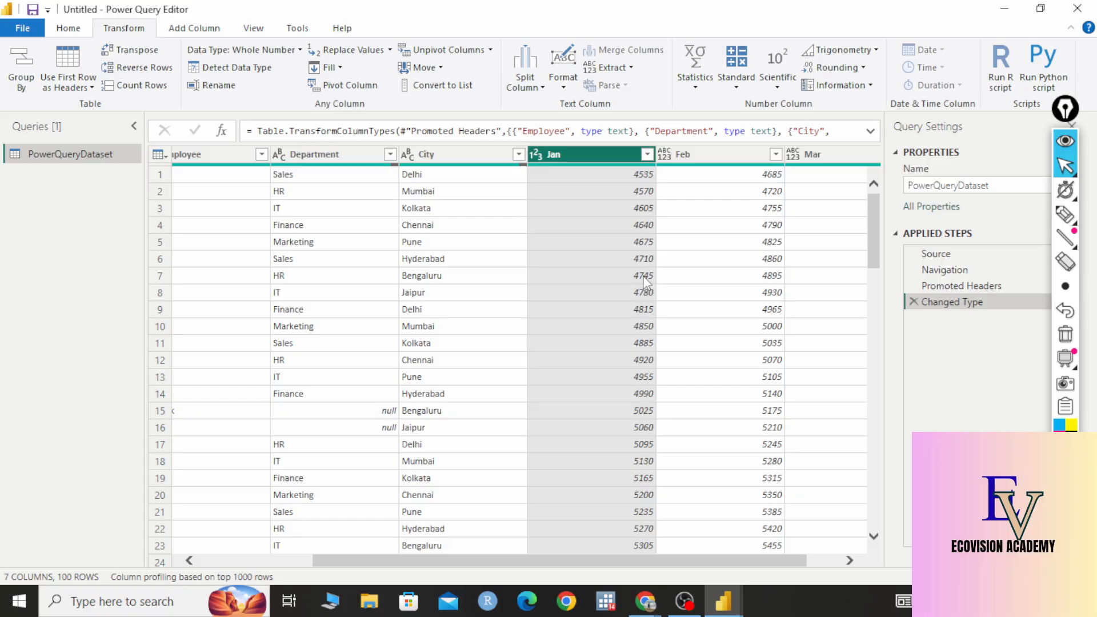
Rename the Employee column to Employee Name, and remove the resulting rename step from the query
mouse_move(567, 167)
drag(574, 561, 340, 562)
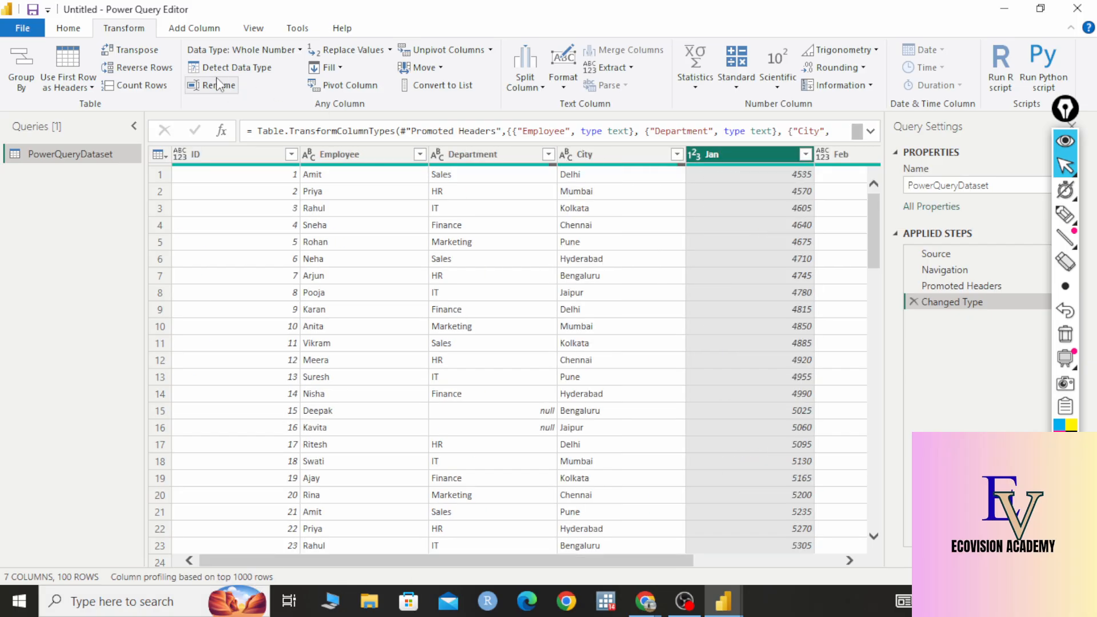
click(220, 164)
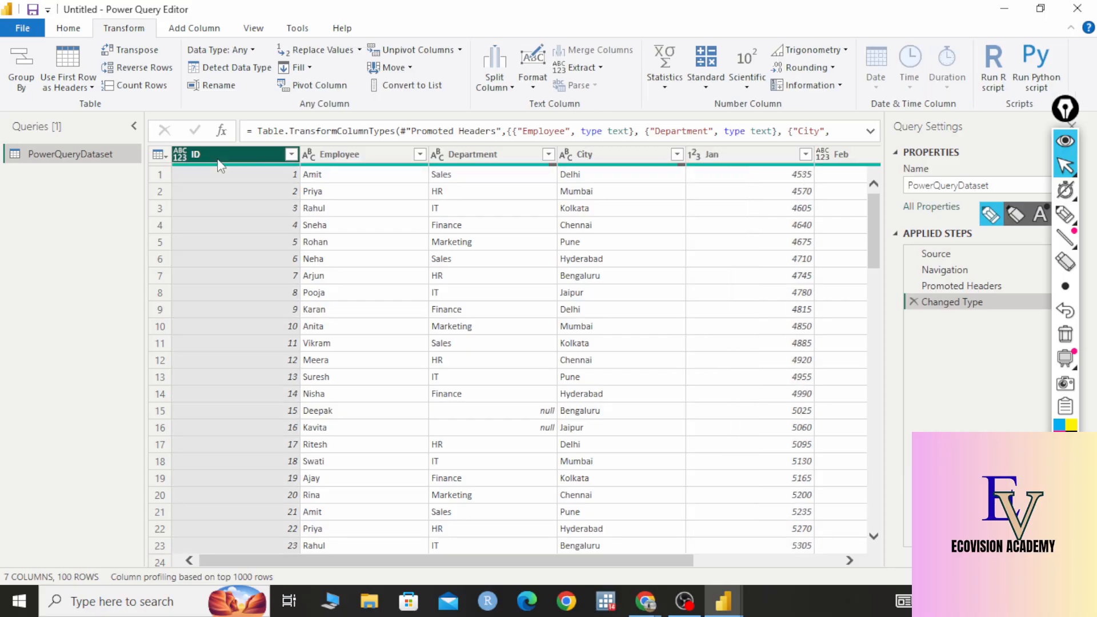
click(374, 160)
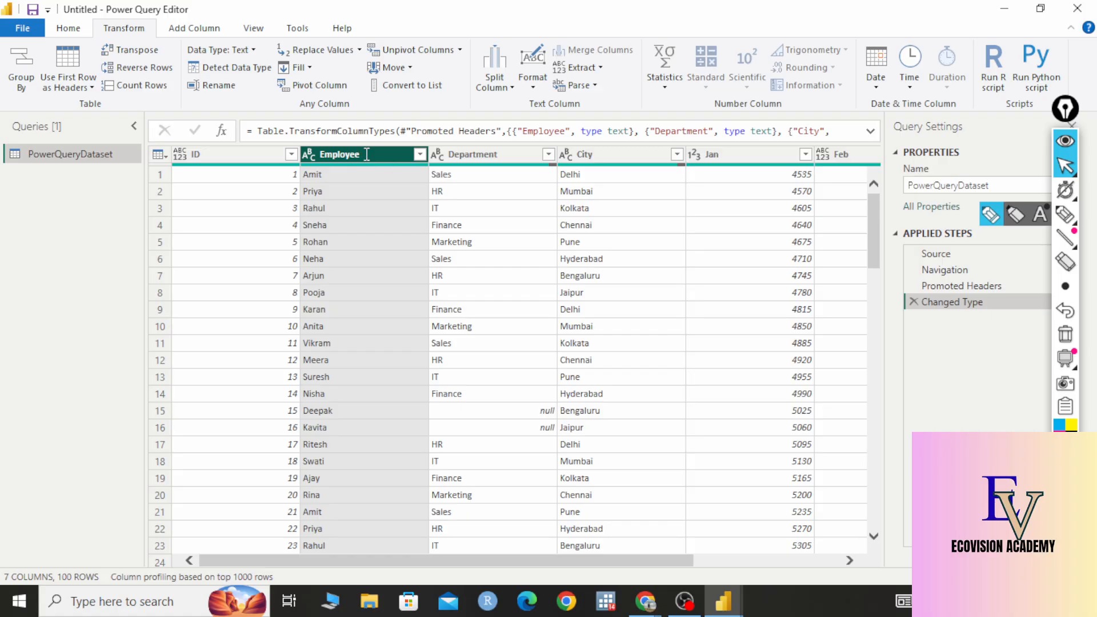
double_click(370, 154)
click(371, 154)
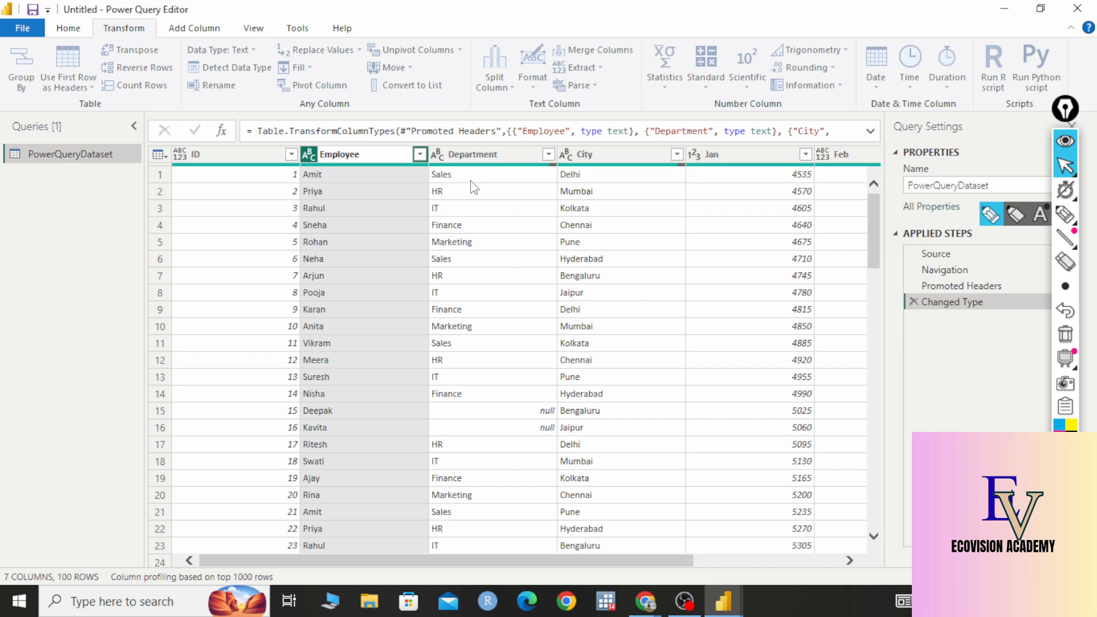
text(Name)
key(Return)
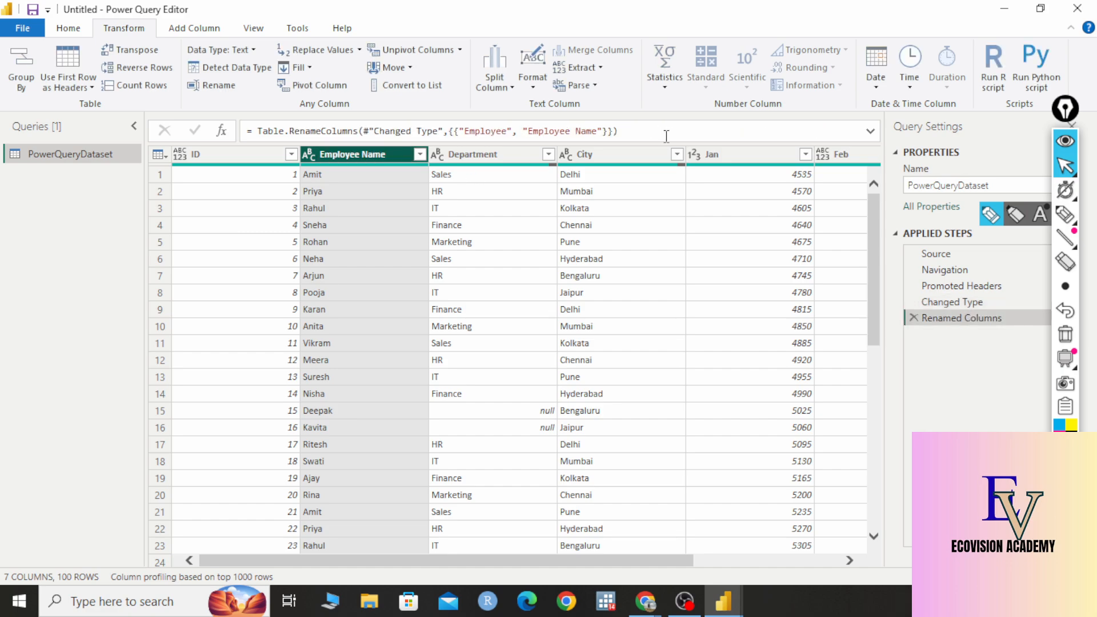
click(912, 318)
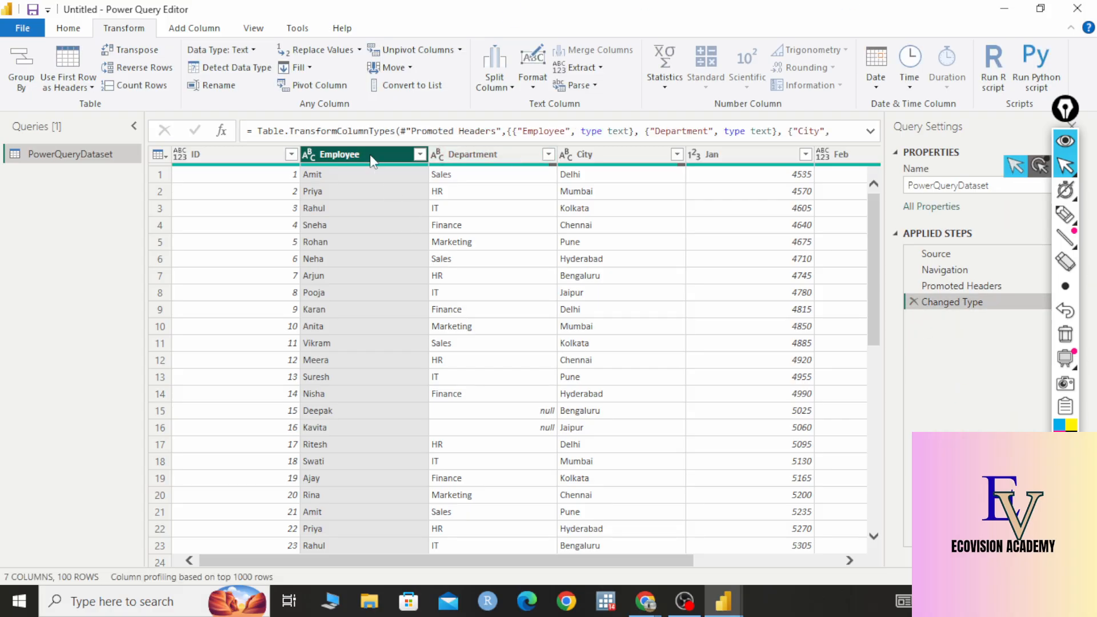
Rename the Employee column to Employee Name with the Rename command
click(228, 86)
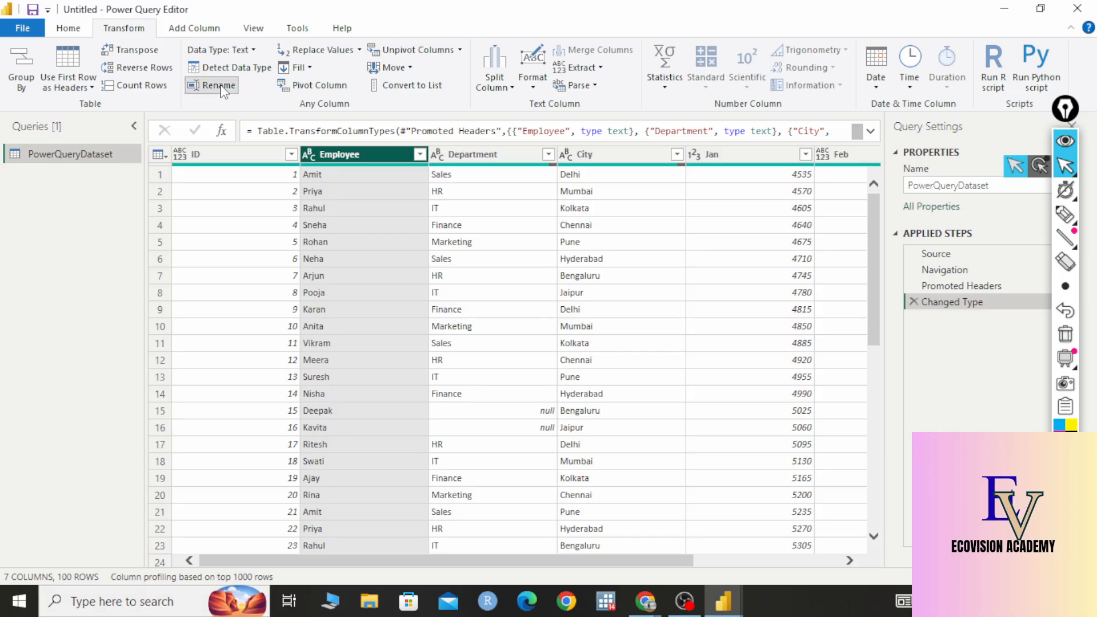
click(375, 158)
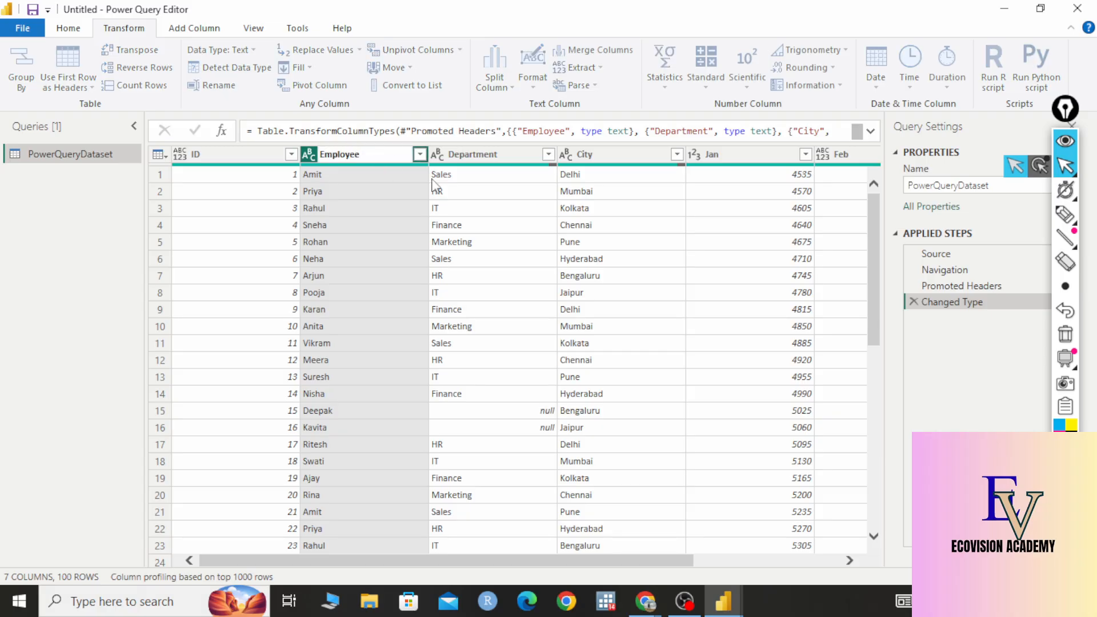
text(Name)
key(Return)
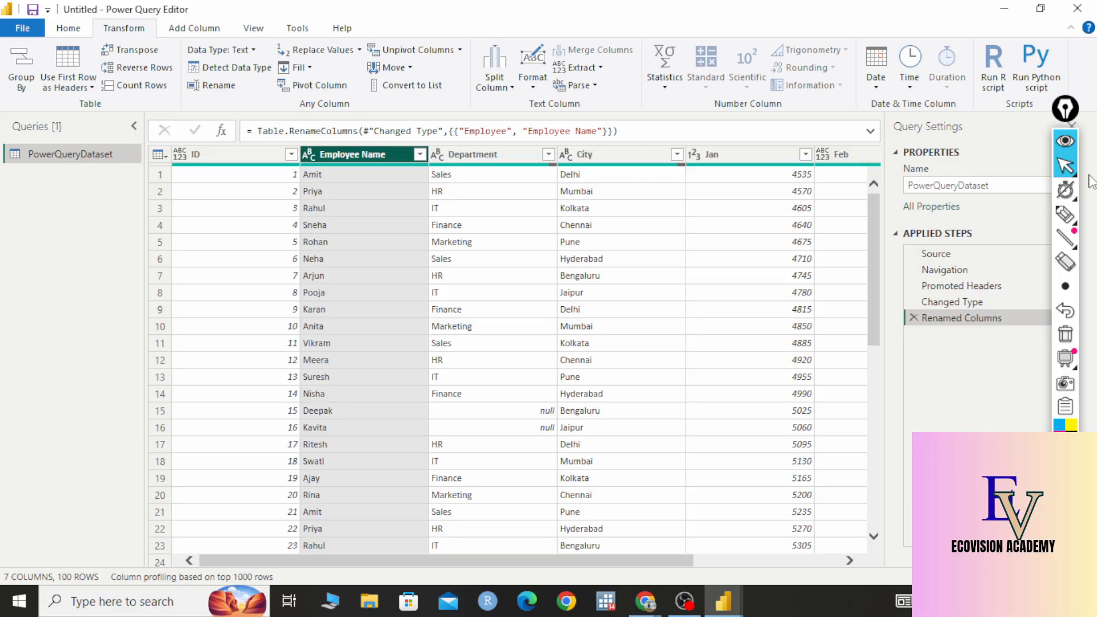
click(1065, 214)
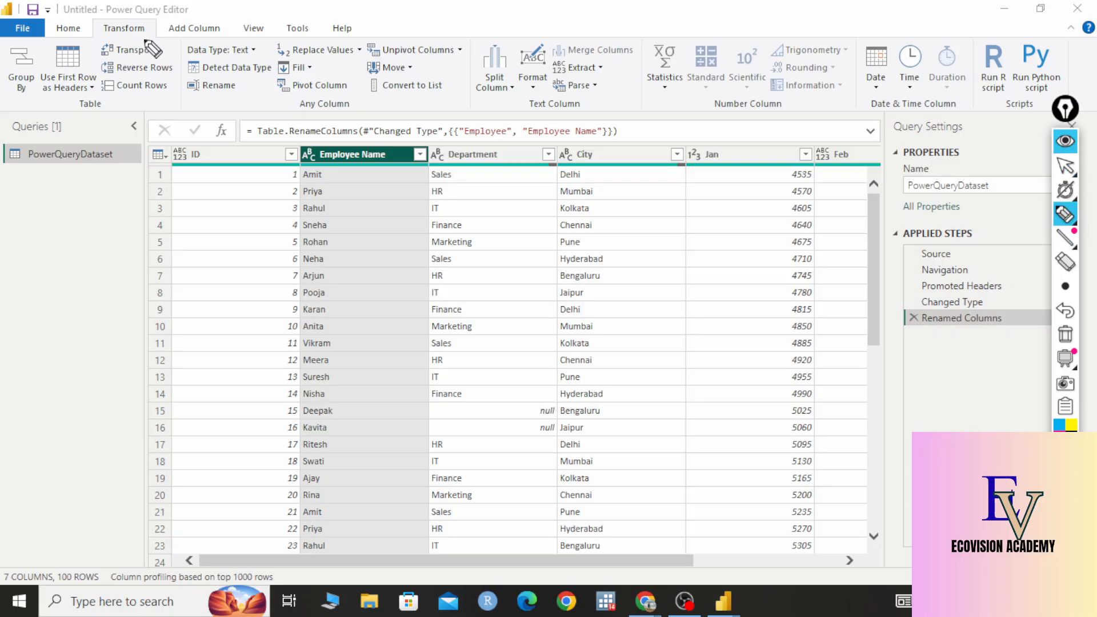
mouse_move(142, 36)
mouse_down()
mouse_move(167, 20)
mouse_move(238, 26)
mouse_up()
drag(136, 56, 165, 50)
drag(231, 56, 254, 46)
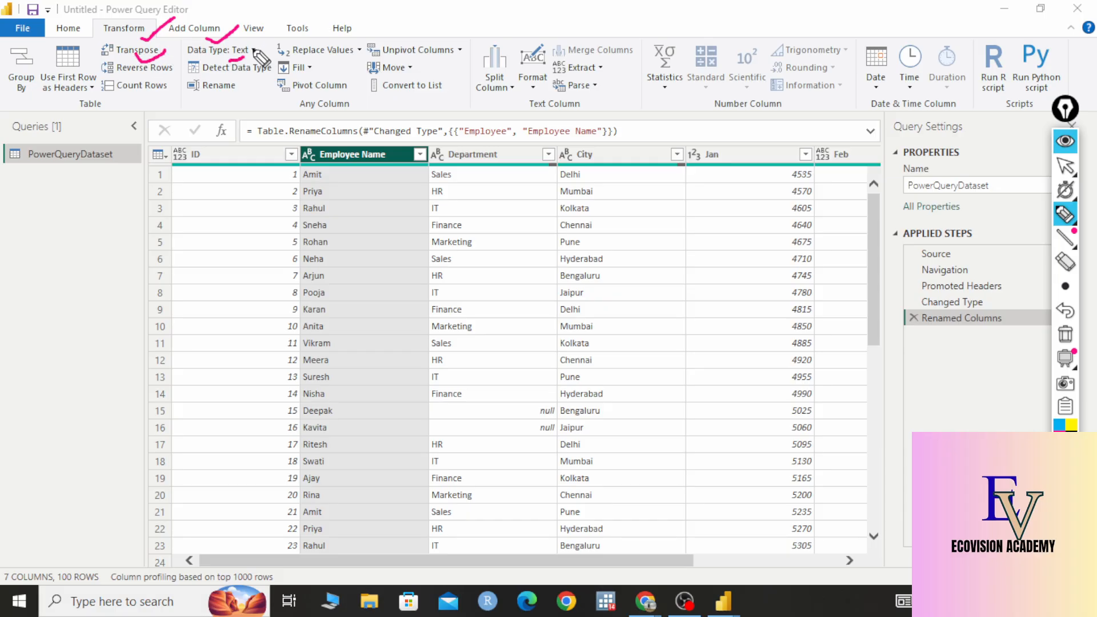
drag(148, 75, 223, 61)
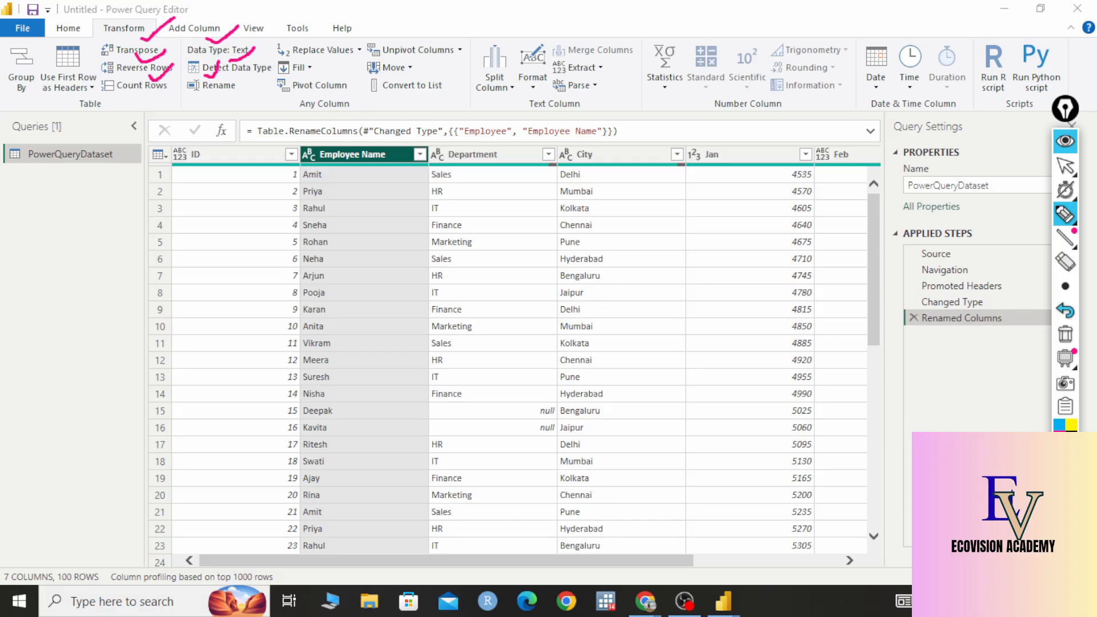
click(1065, 334)
click(1066, 167)
click(1067, 169)
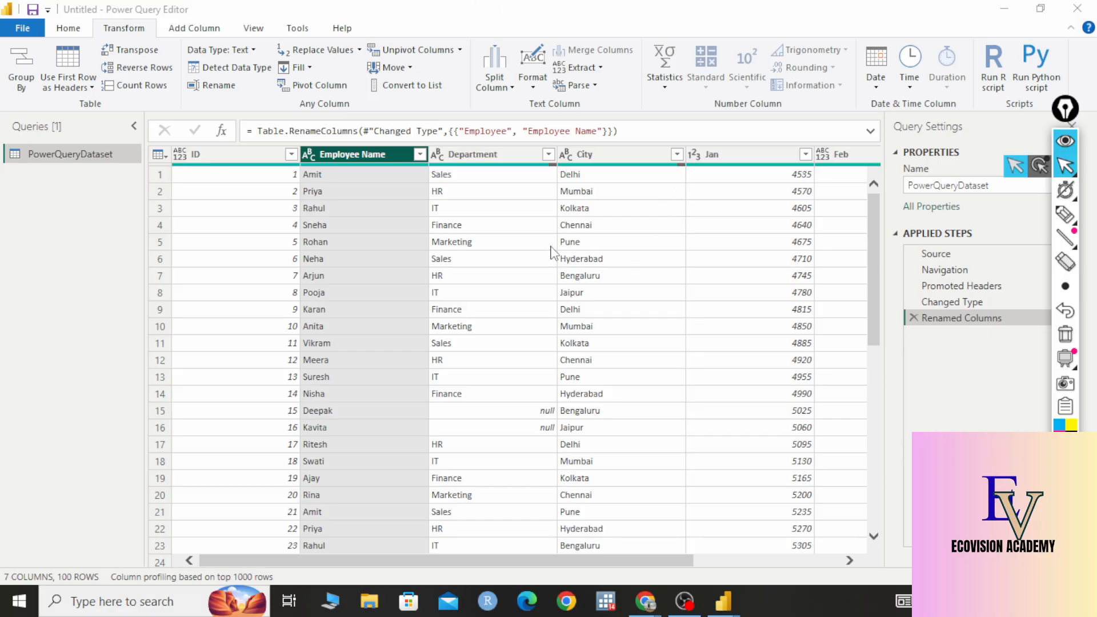
Select the City column and open the Replace Values dialog for it, moved clear of the first data rows
click(479, 151)
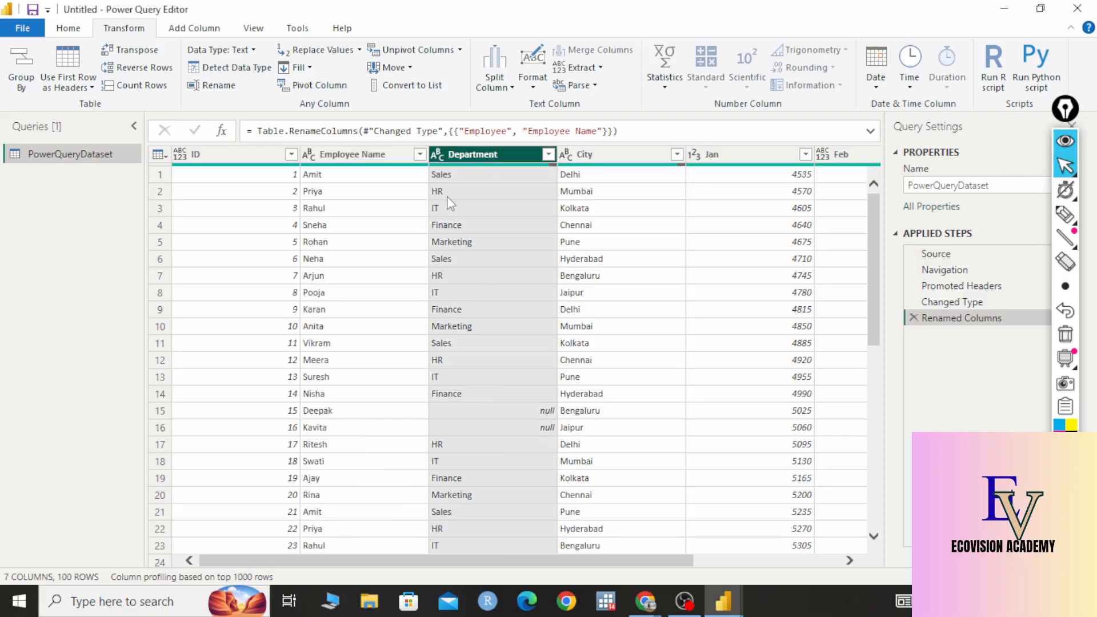
click(597, 277)
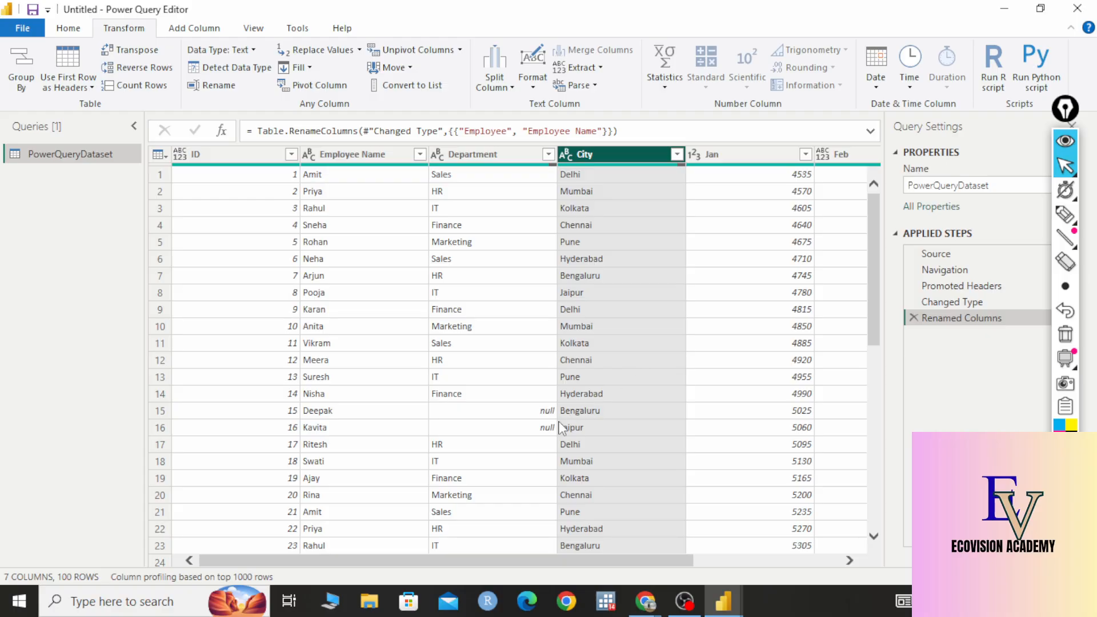
scroll(604, 421, down, 9)
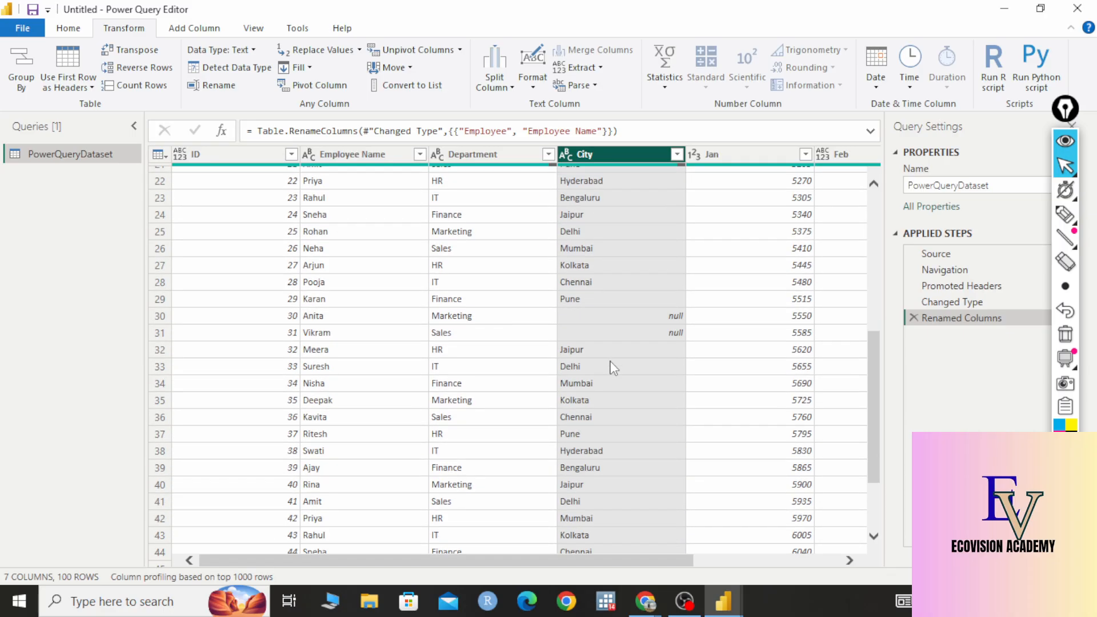
scroll(612, 369, up, 8)
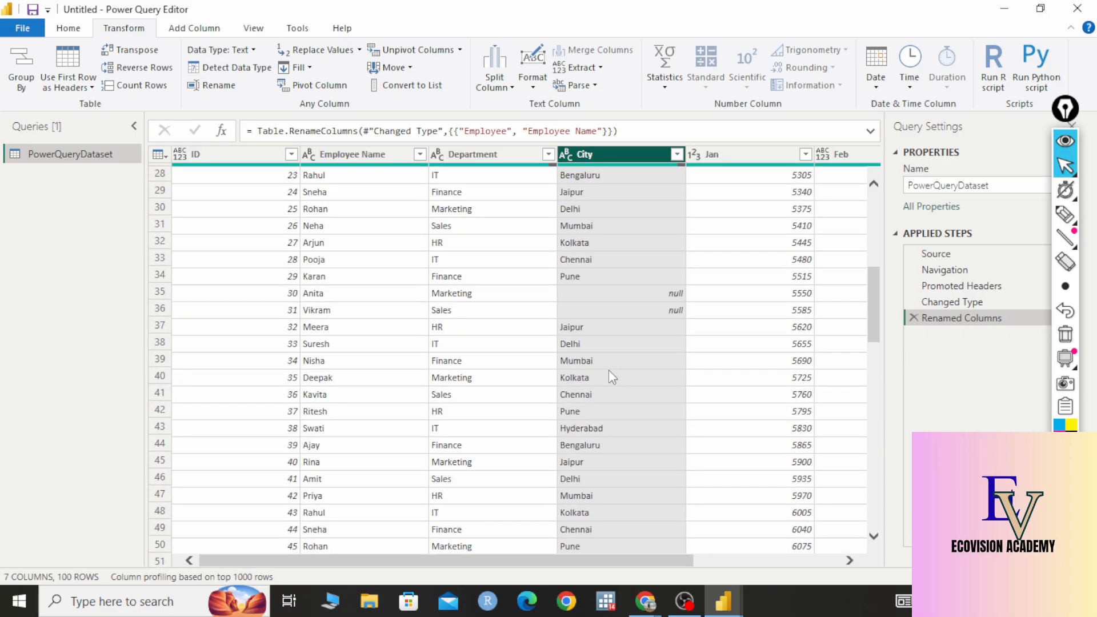
scroll(608, 376, up, 1)
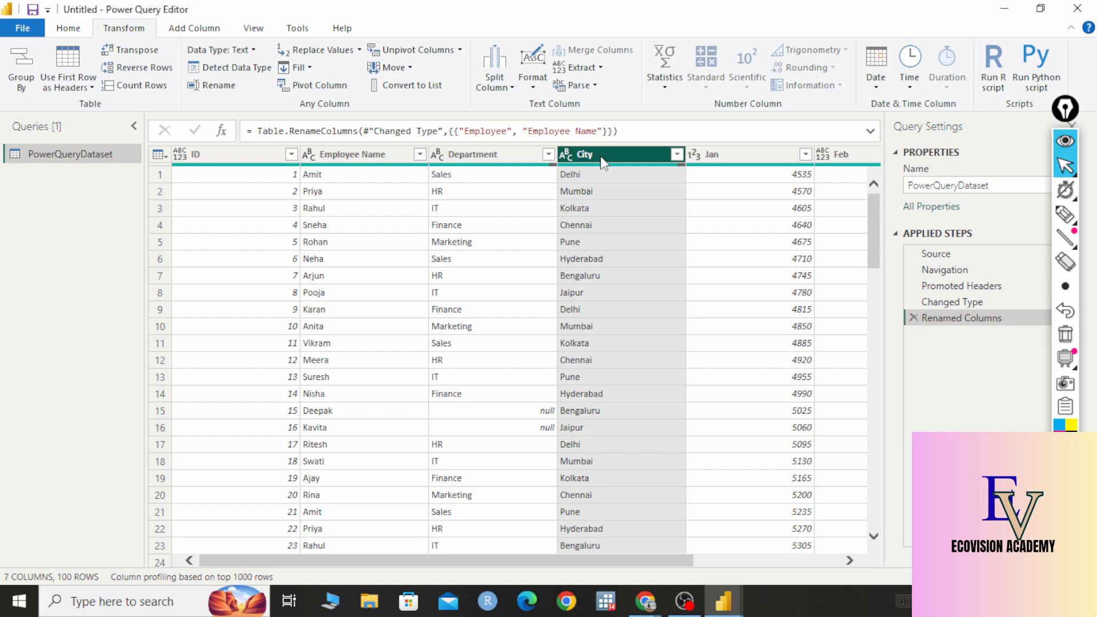
click(345, 55)
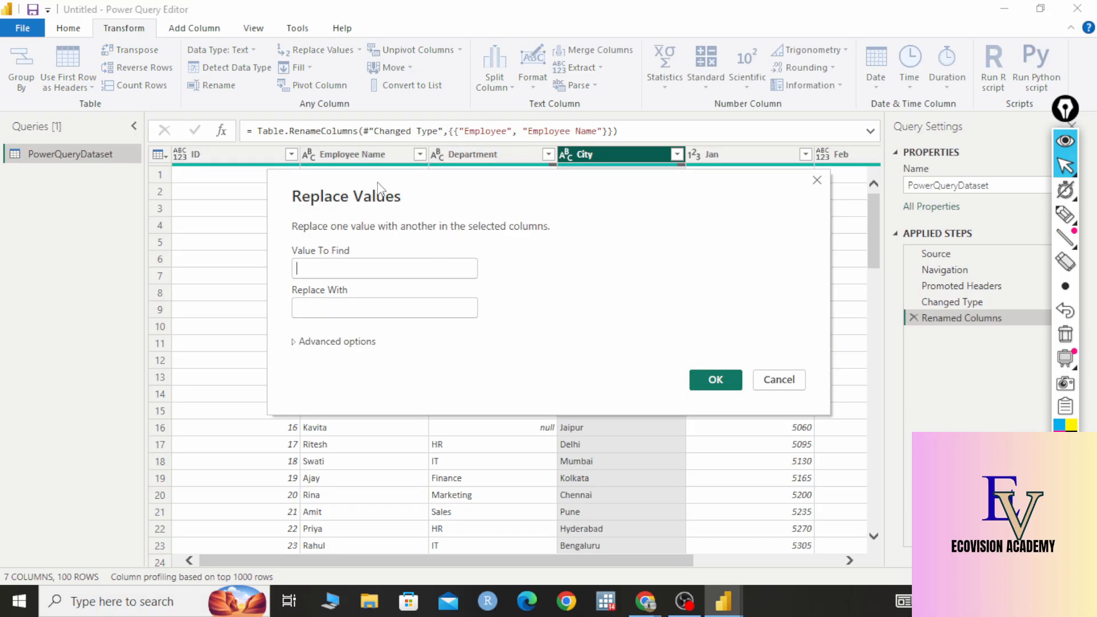
drag(382, 189, 452, 380)
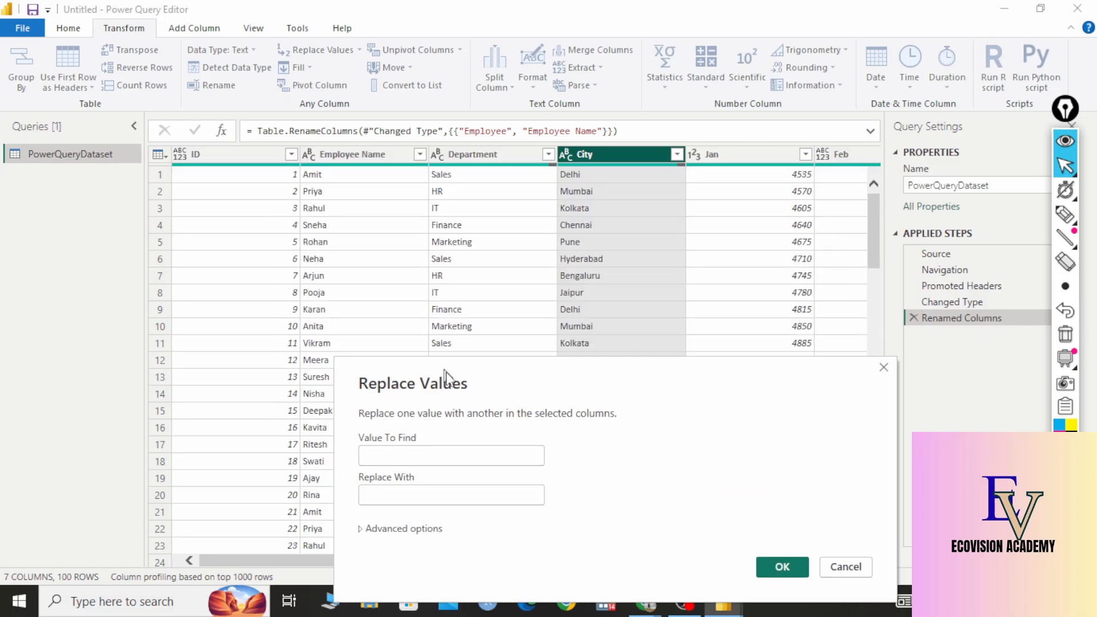
click(418, 497)
click(420, 455)
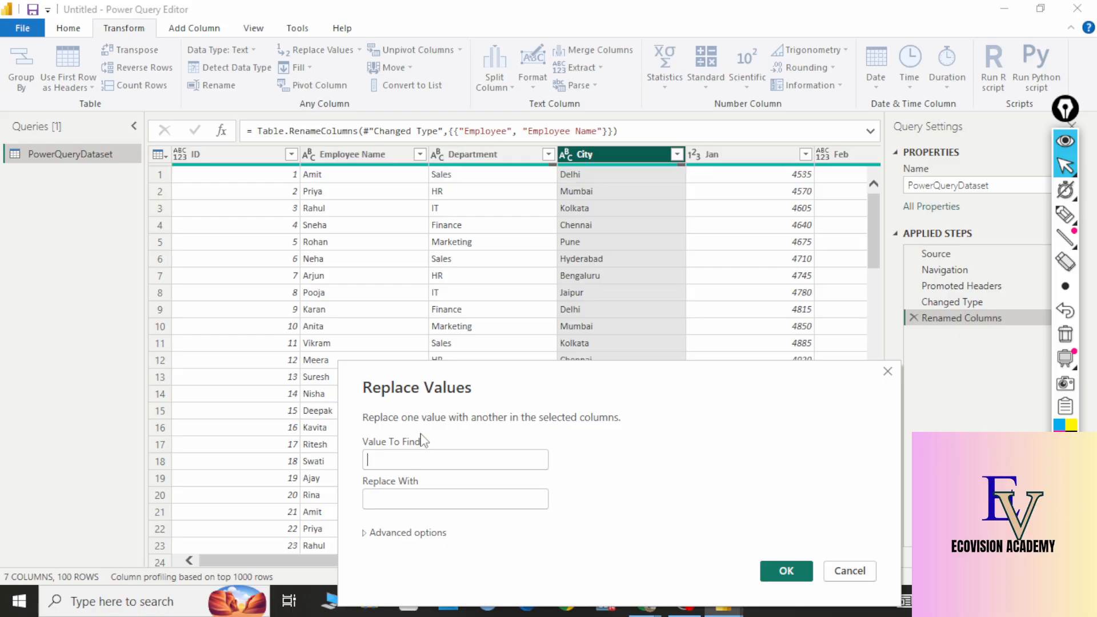
click(1063, 217)
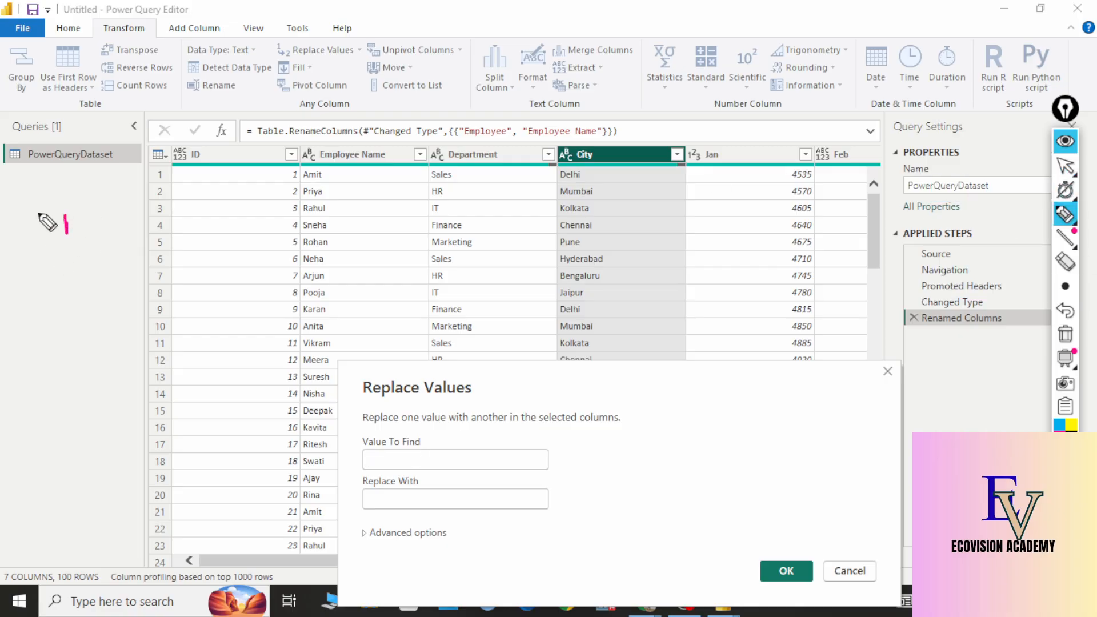
mouse_move(61, 205)
mouse_down()
mouse_move(64, 257)
mouse_move(75, 245)
mouse_up()
drag(57, 232, 174, 193)
mouse_move(166, 180)
mouse_down()
mouse_move(163, 212)
mouse_move(203, 215)
mouse_move(215, 167)
mouse_move(315, 177)
mouse_move(137, 160)
mouse_up()
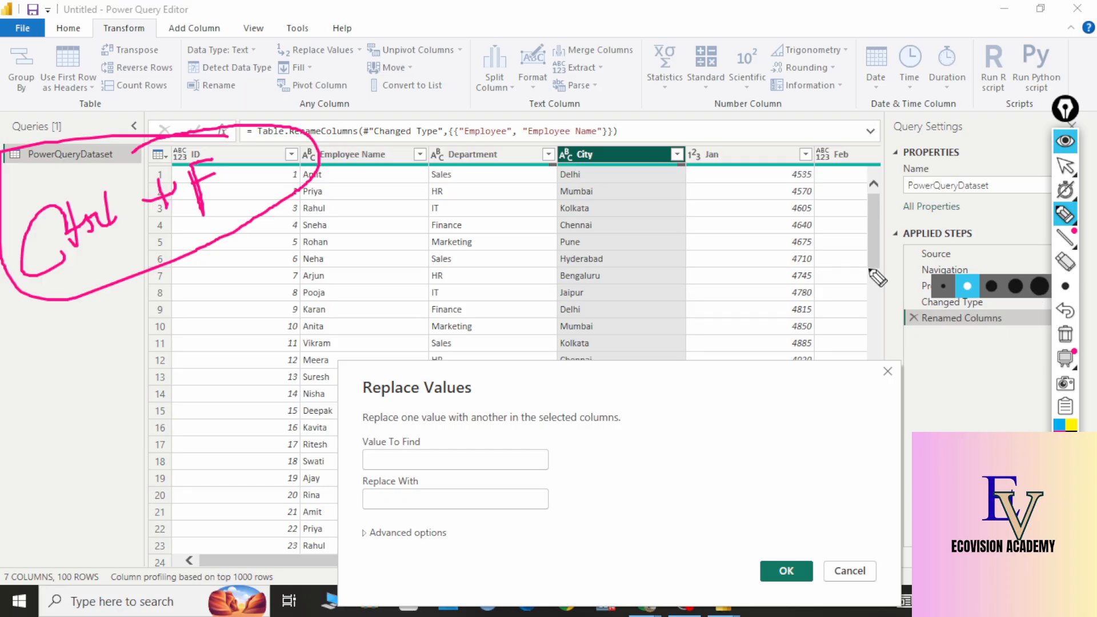
mouse_move(1061, 370)
click(1065, 334)
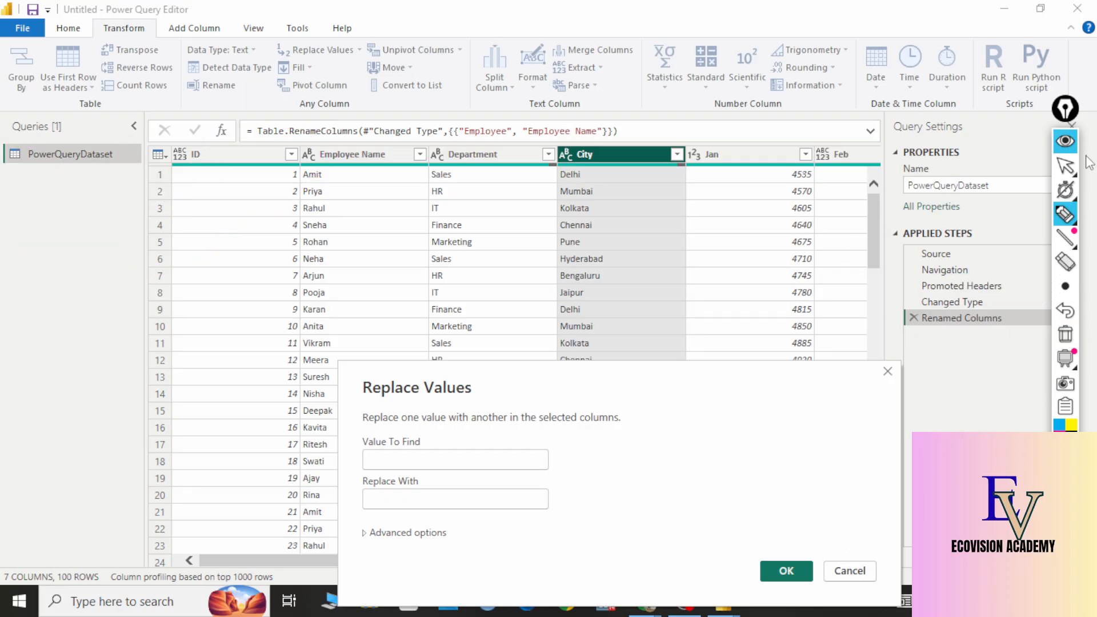
click(1065, 166)
Replace the value Bengaluru with Bengalore in the City column, without any advanced options
drag(710, 384, 573, 377)
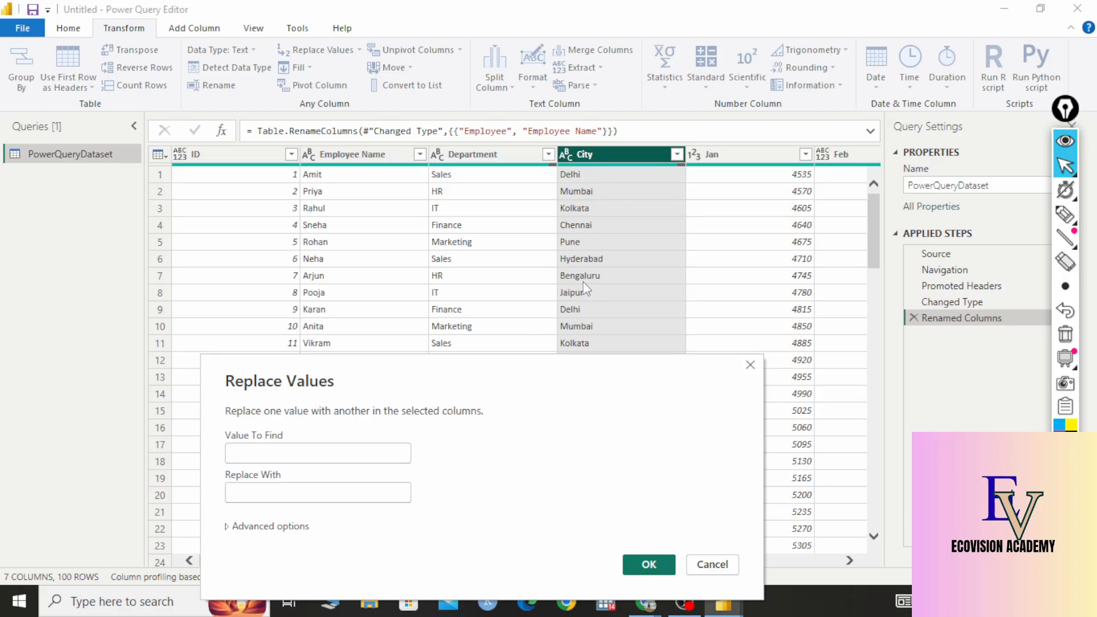
click(309, 454)
text(B)
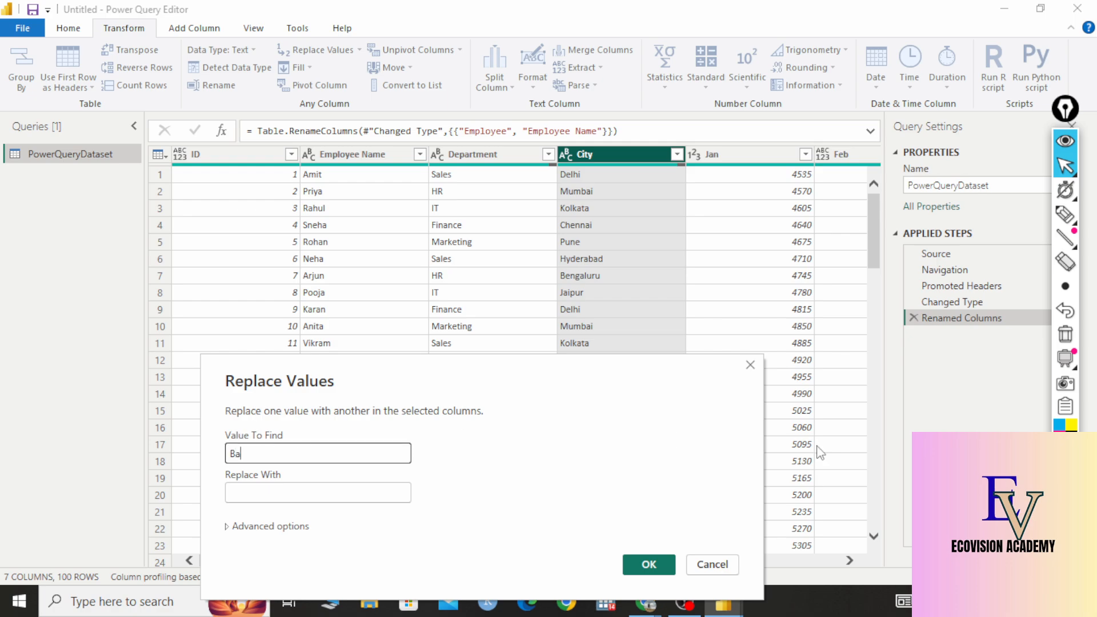
text(engaluru)
click(323, 494)
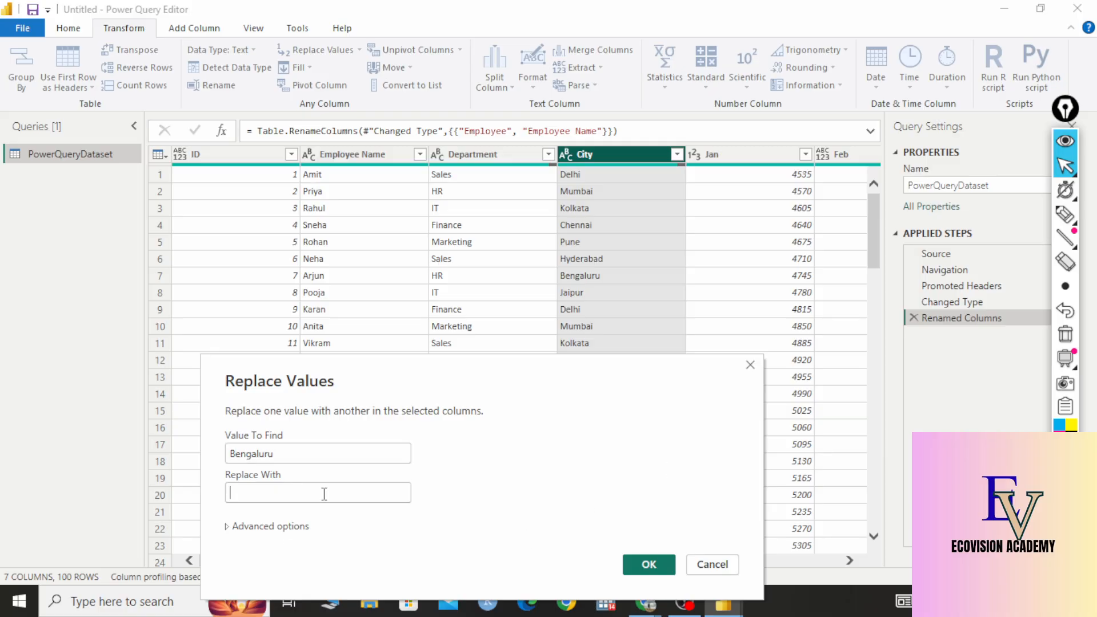
click(243, 524)
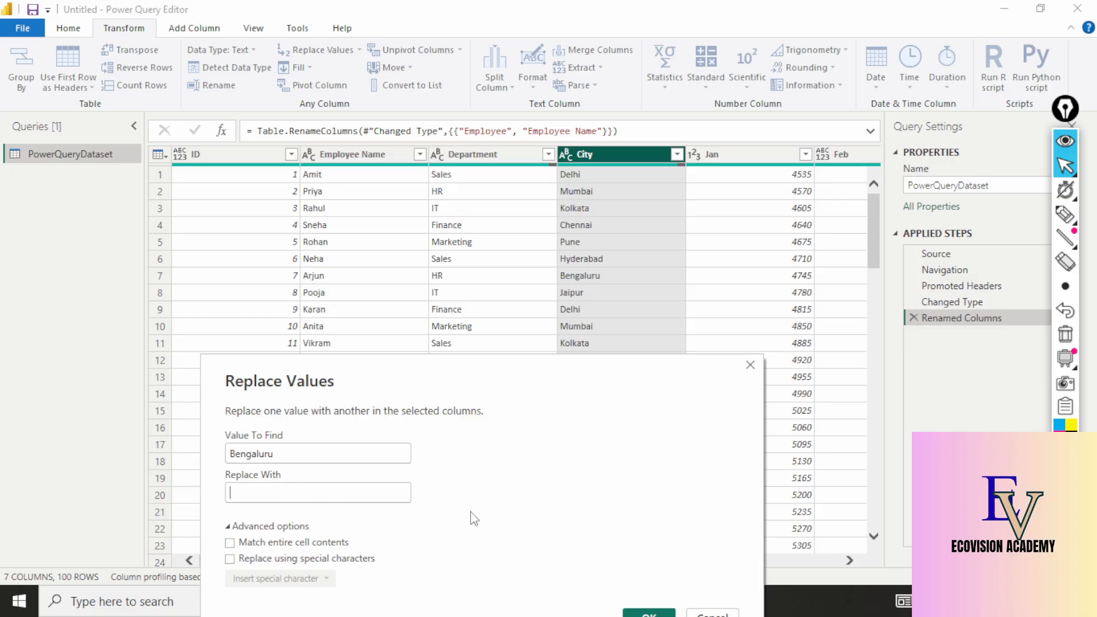
click(243, 525)
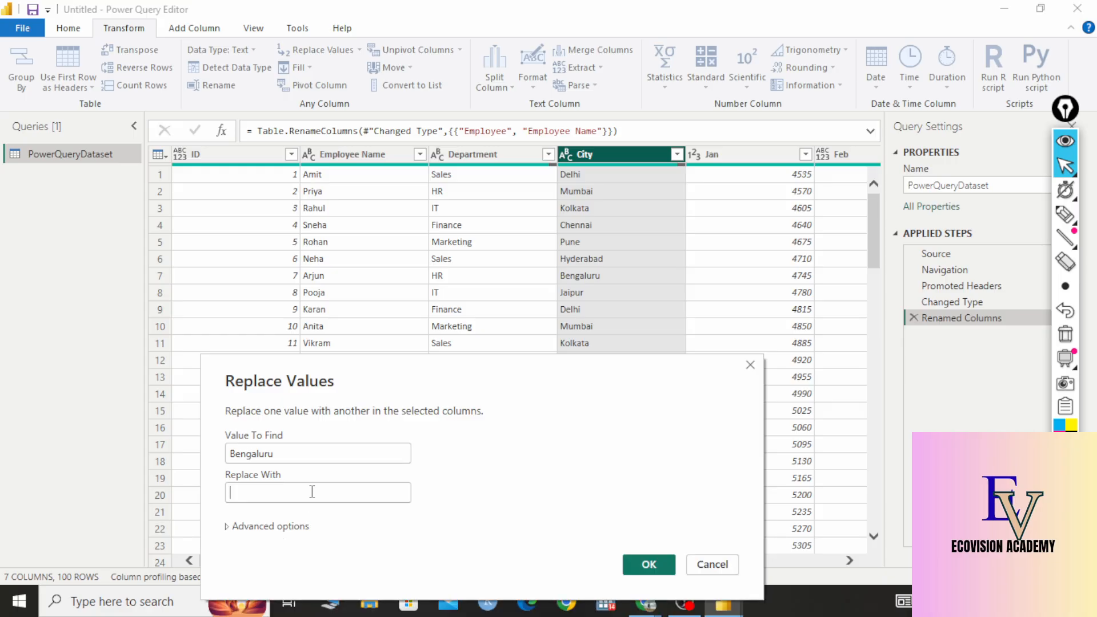
click(312, 492)
text(Bengal)
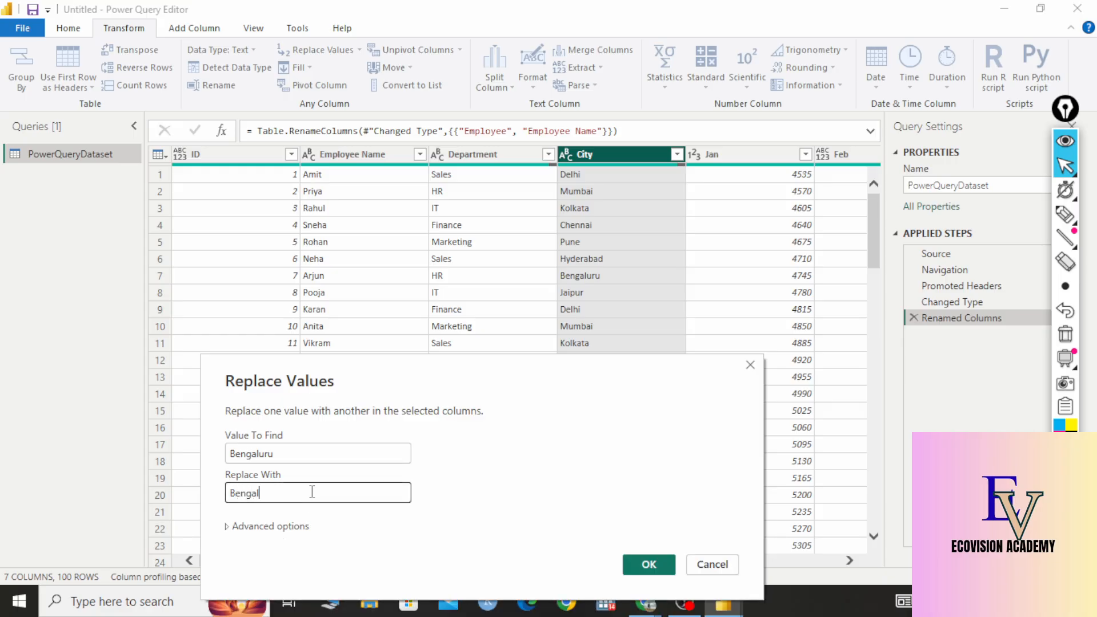
text(ore)
click(650, 563)
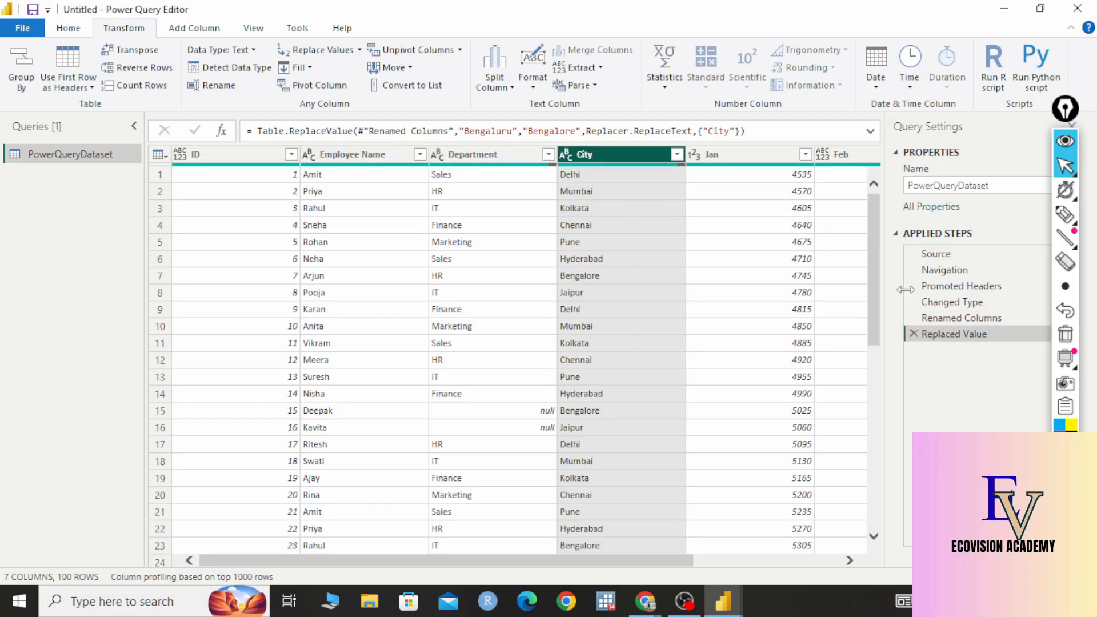
click(1065, 215)
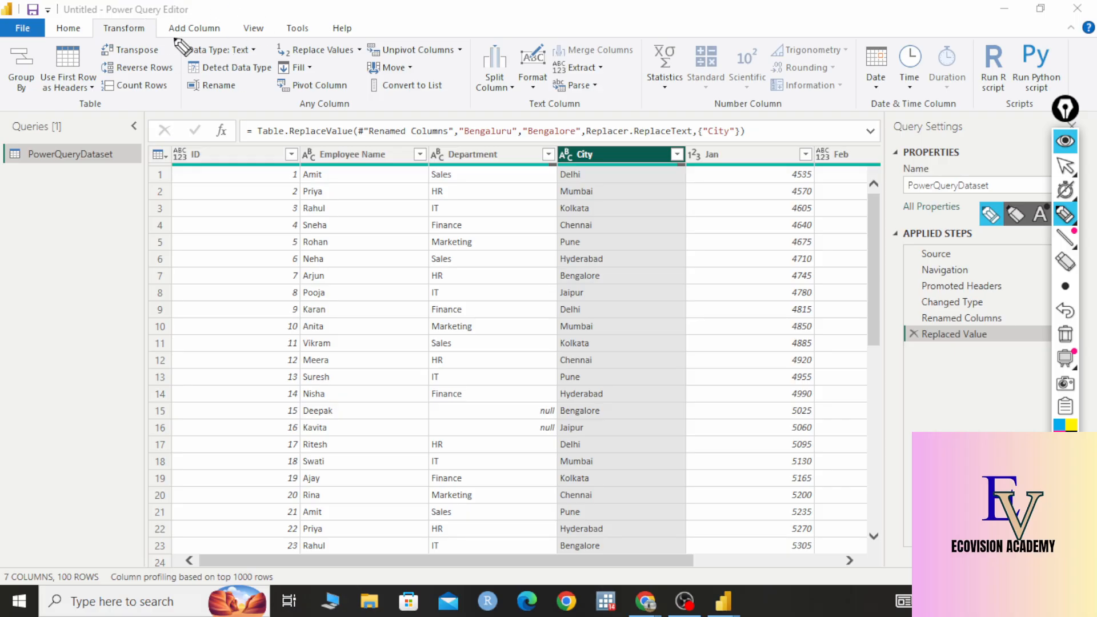
mouse_move(639, 130)
mouse_down()
mouse_move(654, 85)
mouse_move(789, 146)
mouse_move(817, 120)
mouse_up()
mouse_move(763, 167)
mouse_down()
mouse_move(786, 198)
mouse_move(780, 172)
mouse_up()
drag(797, 185, 789, 158)
drag(793, 173, 821, 188)
drag(831, 143, 835, 183)
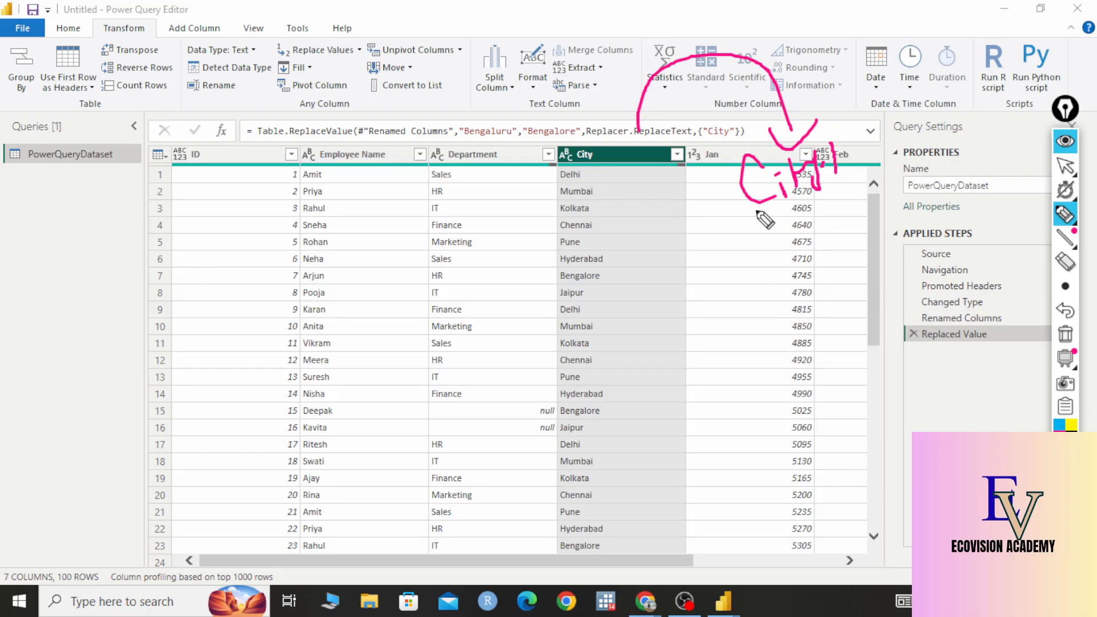
drag(756, 213, 806, 445)
drag(812, 205, 885, 491)
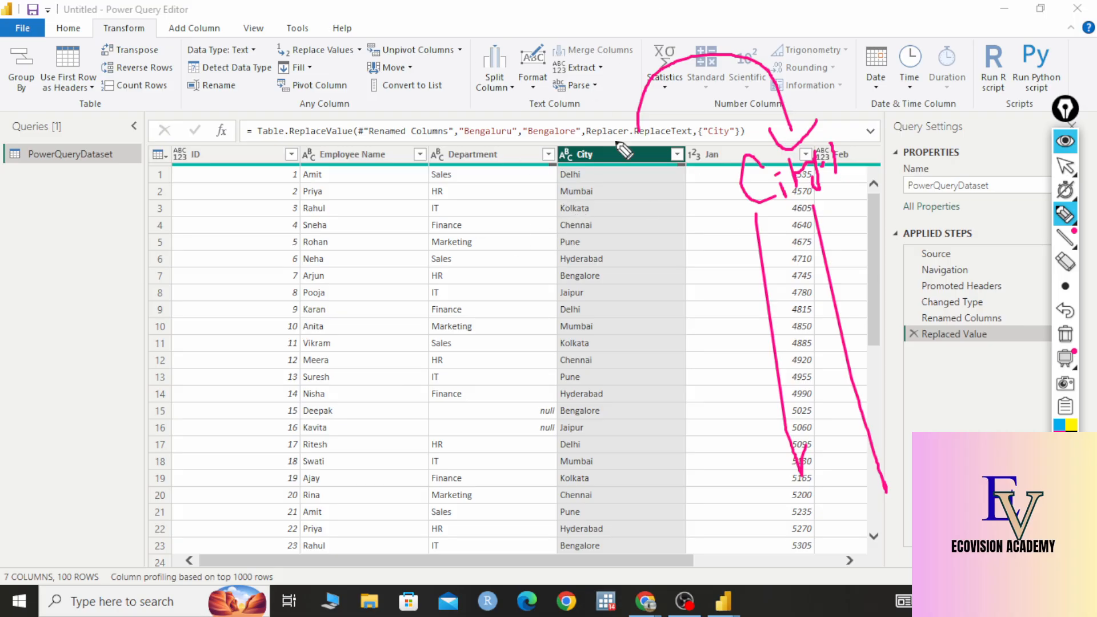
click(1065, 334)
click(1064, 166)
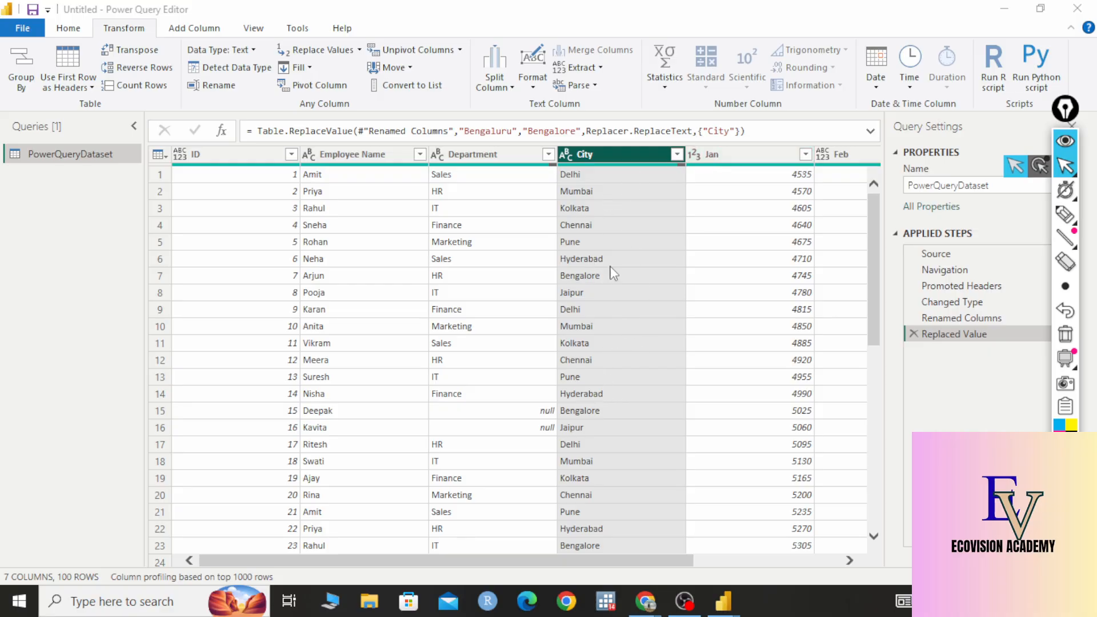
Replace the value HR with Human Resource in the Department column
click(623, 416)
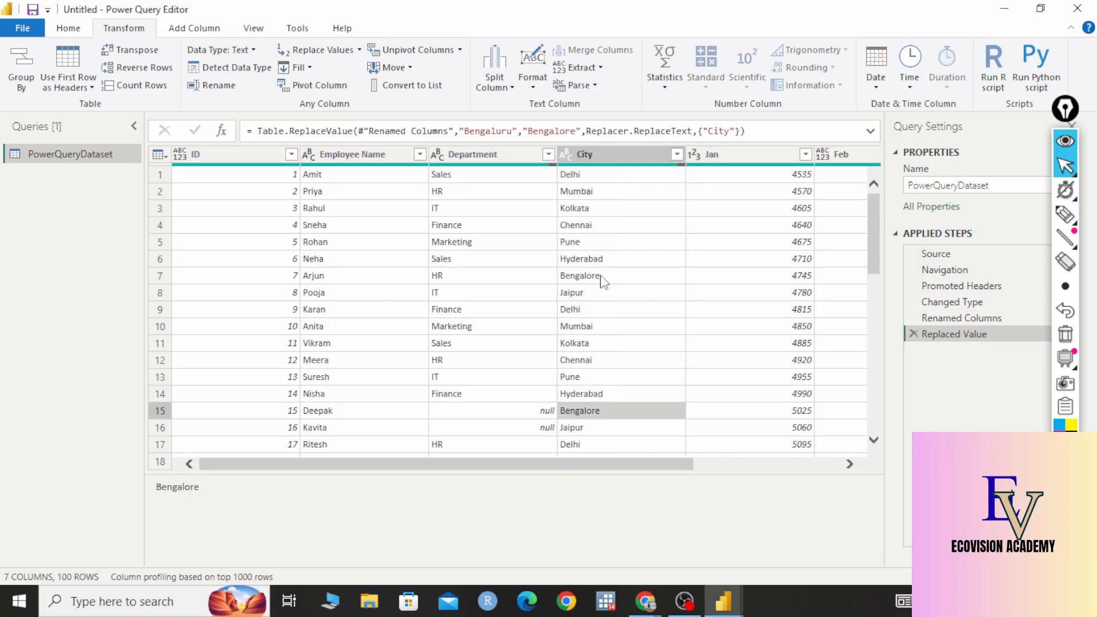
click(483, 155)
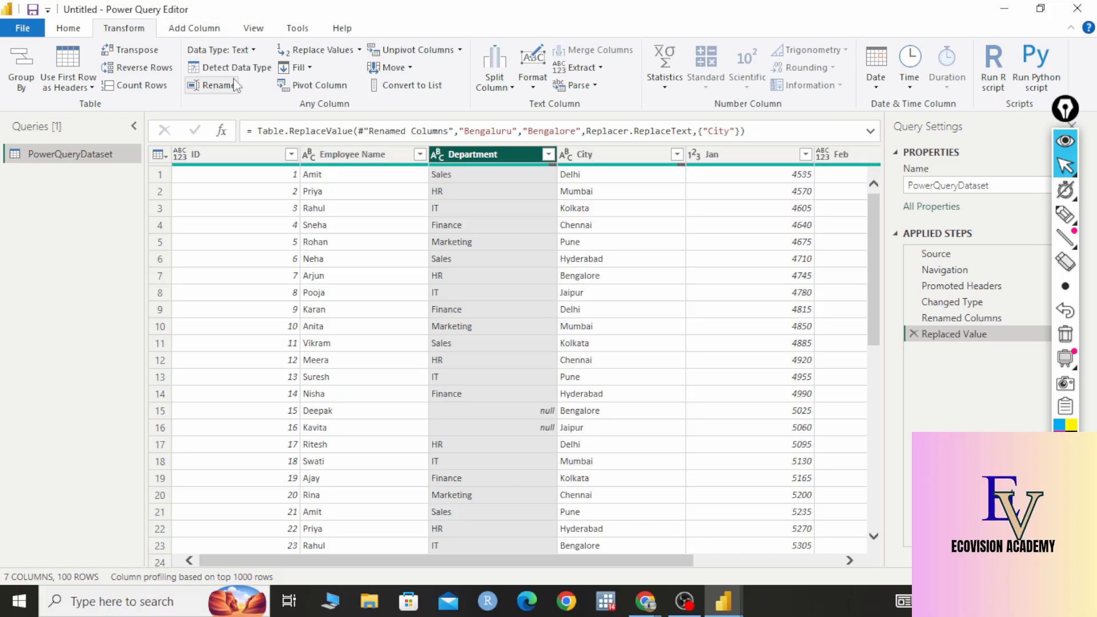
click(326, 51)
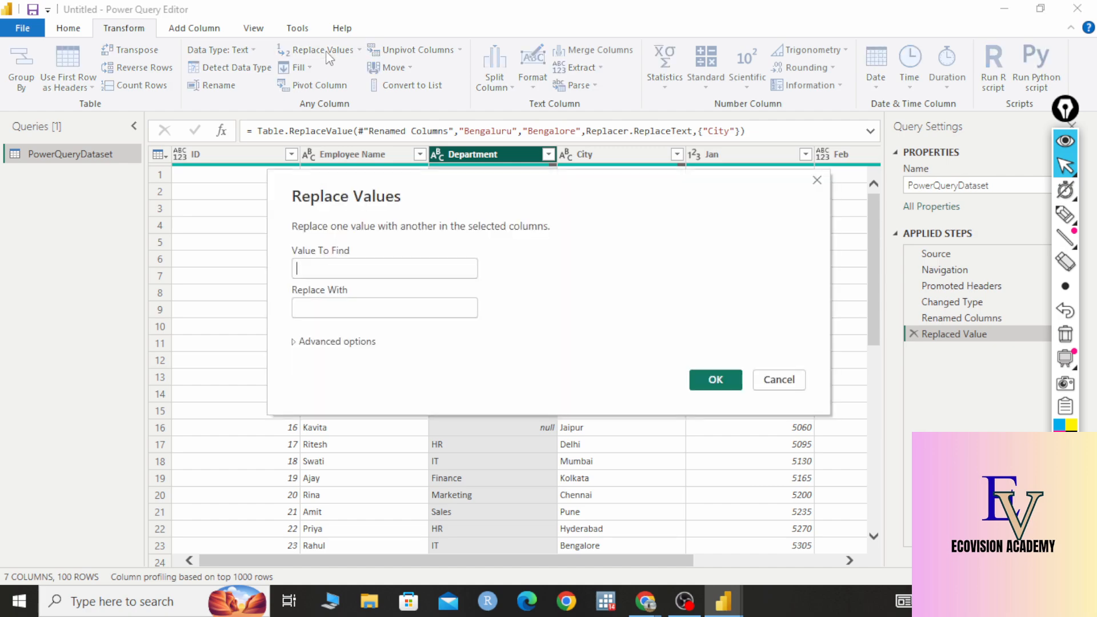
click(365, 275)
text(HR)
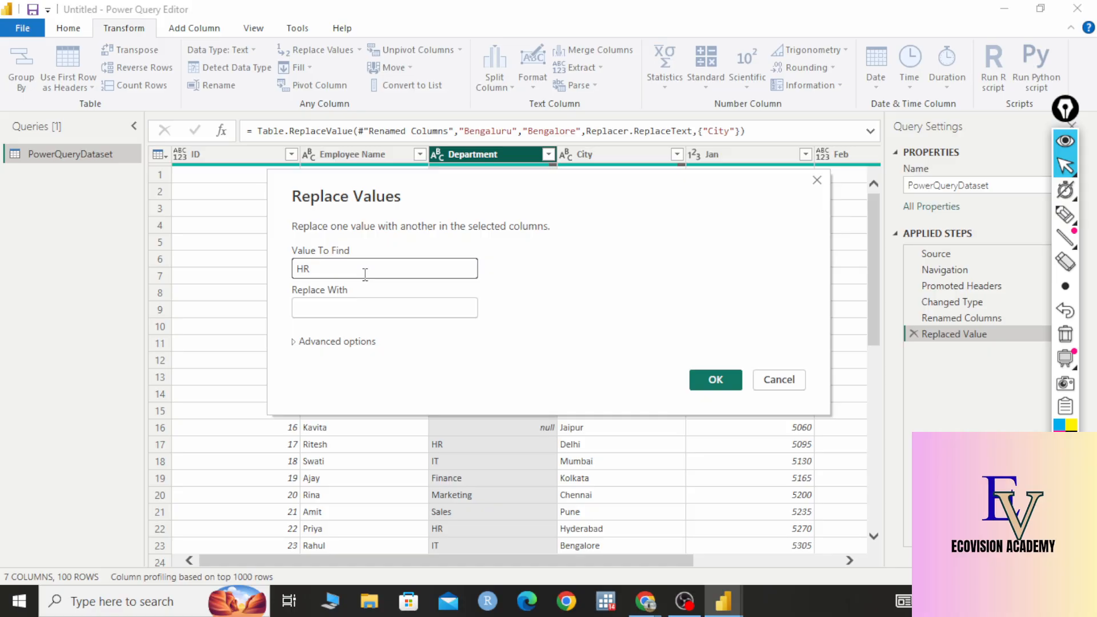
click(383, 306)
text(Hu)
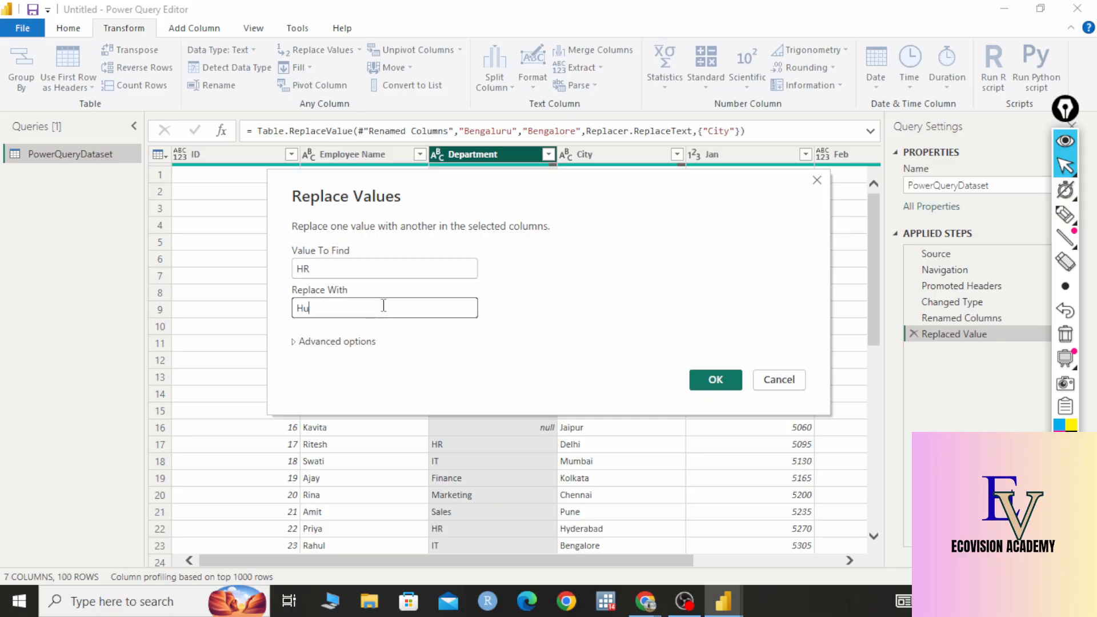
text(man Resource)
click(715, 380)
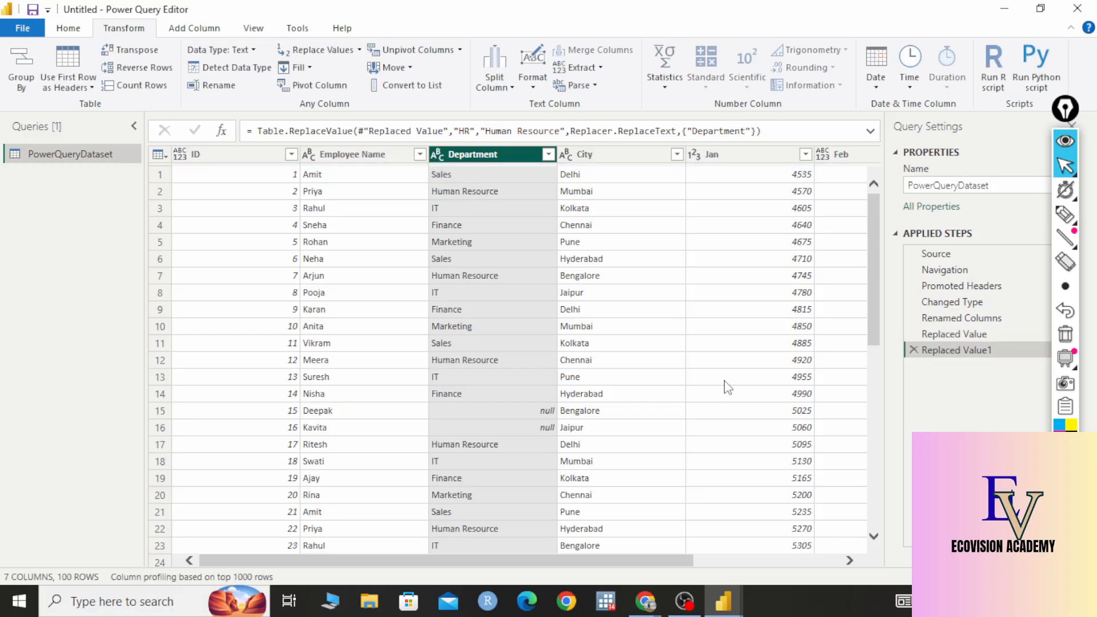
Look through the Employee Name, Department and City columns for missing values
click(482, 198)
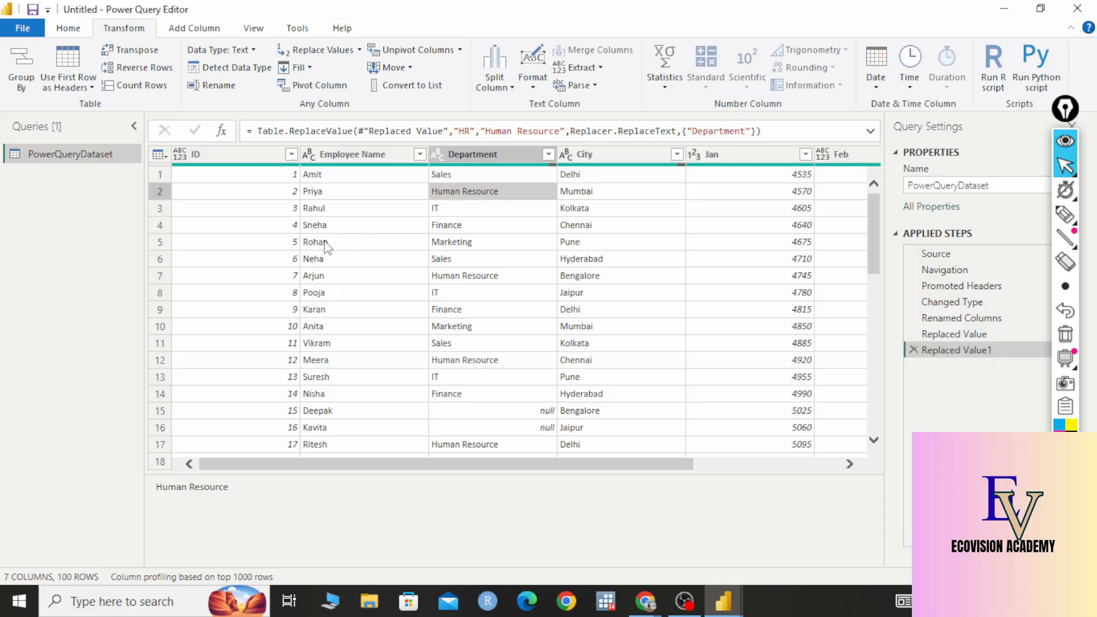
click(364, 155)
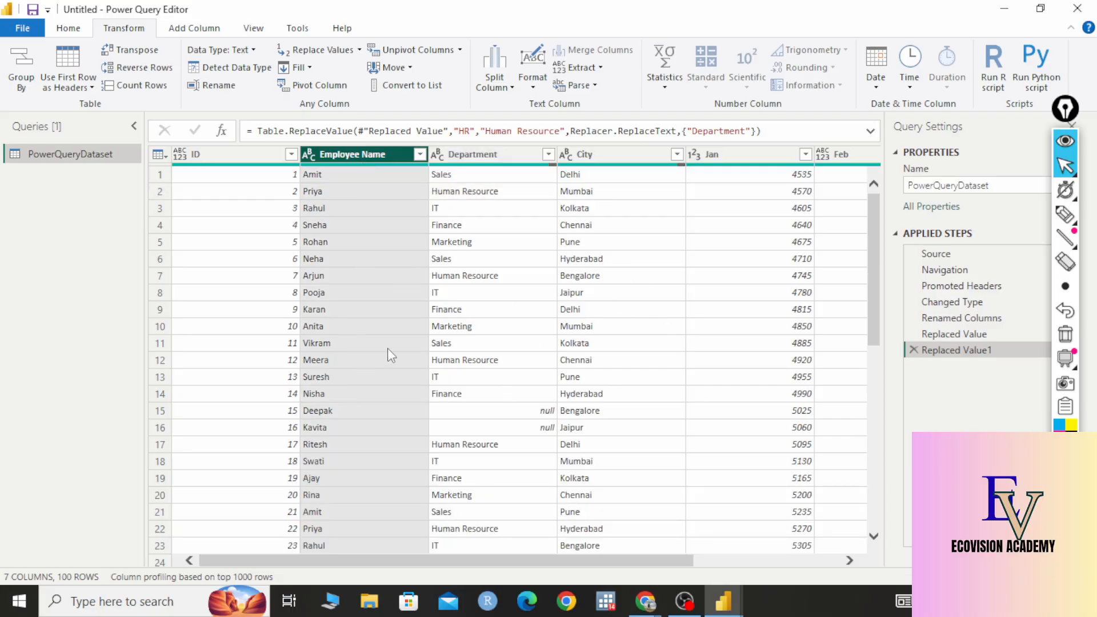
scroll(390, 331, down, 2)
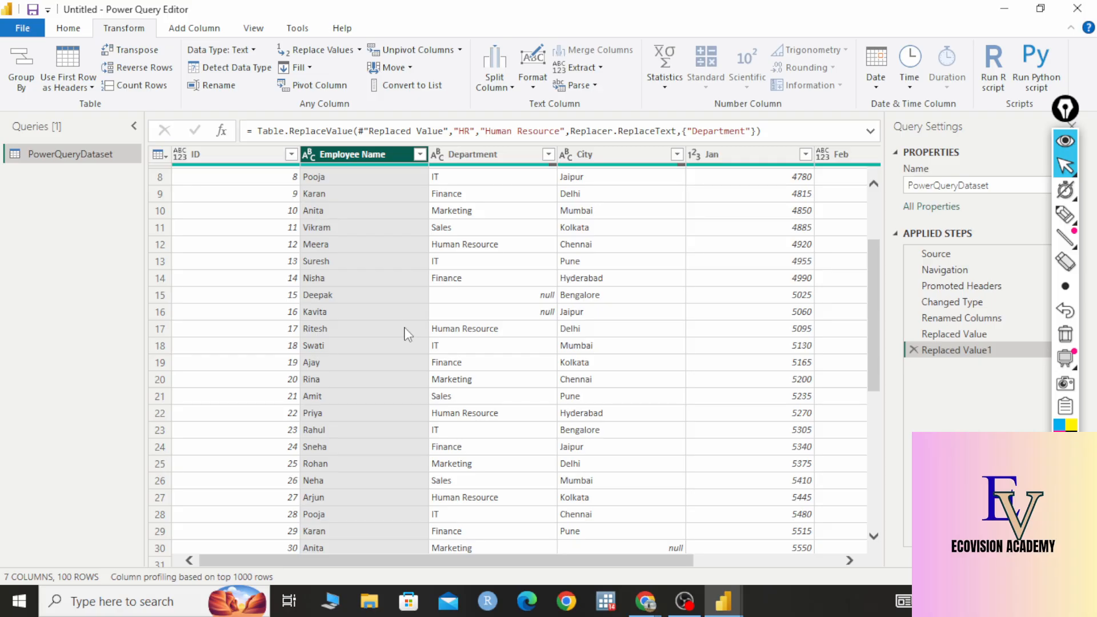
scroll(406, 334, down, 2)
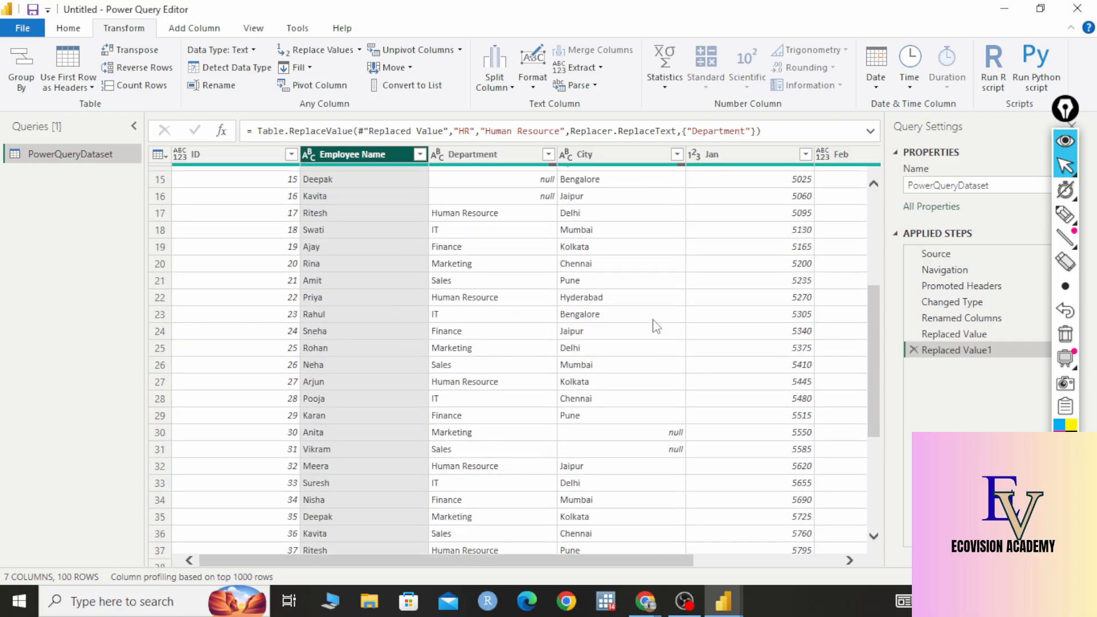
scroll(382, 249, up, 4)
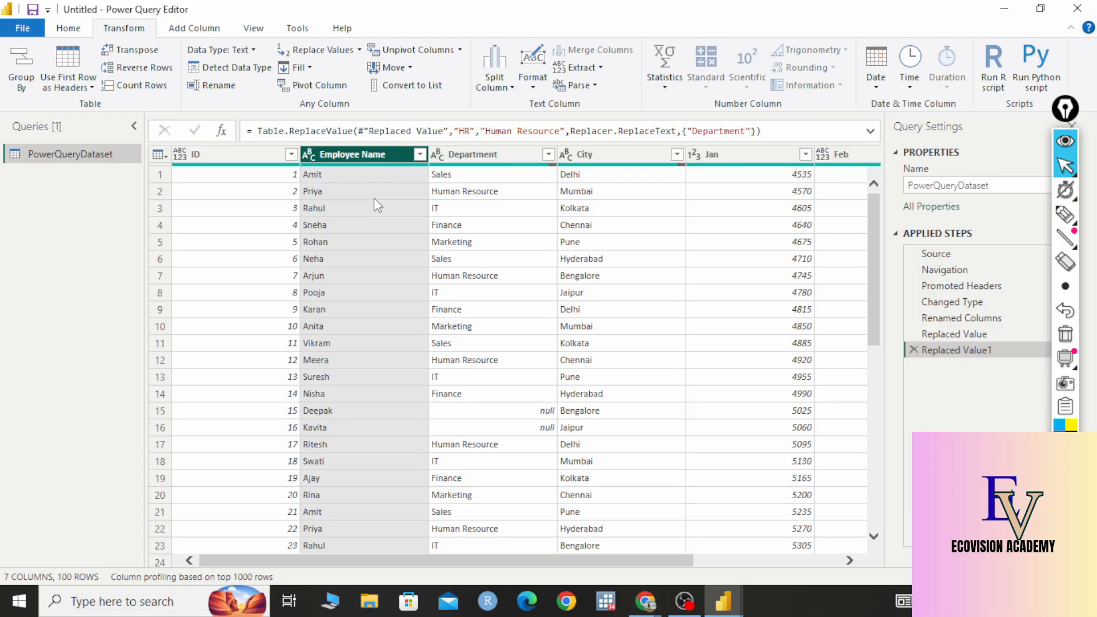
click(474, 155)
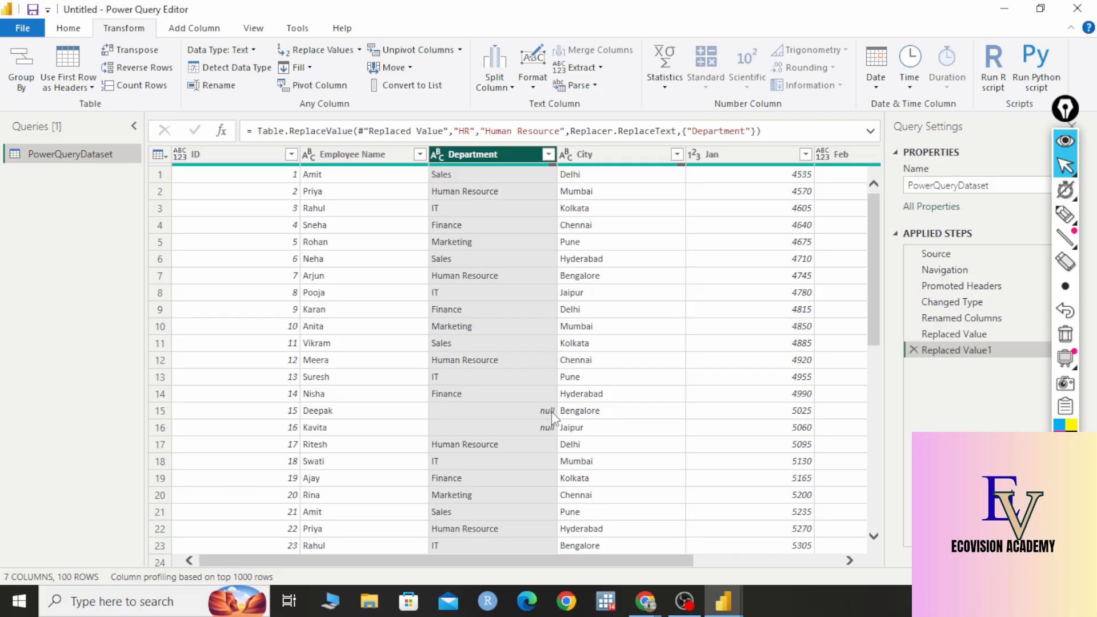
click(673, 325)
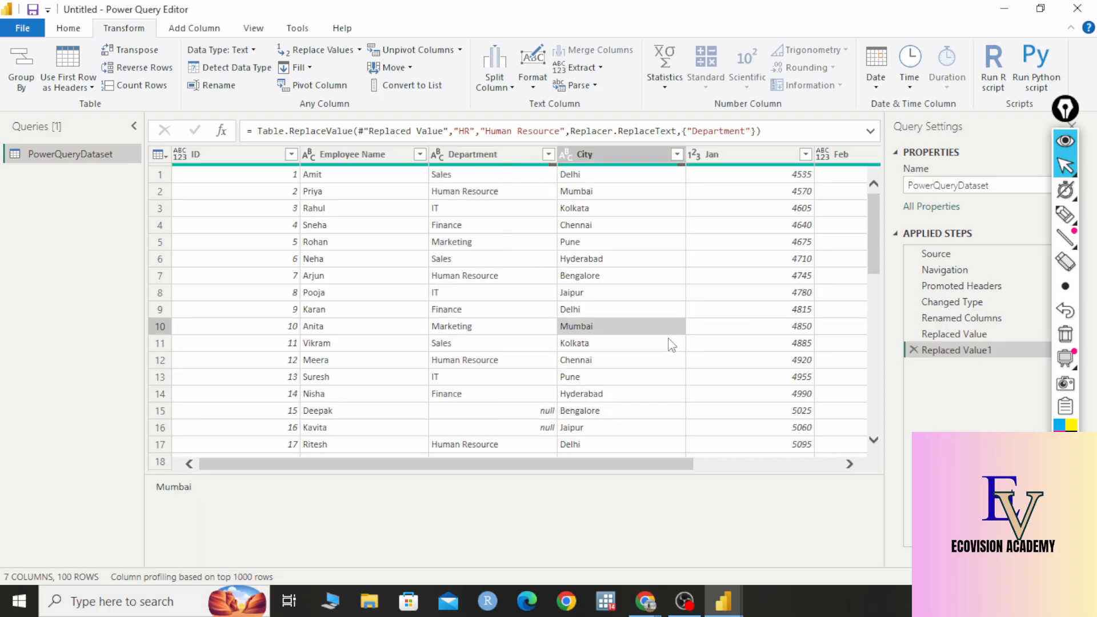
scroll(672, 345, down, 5)
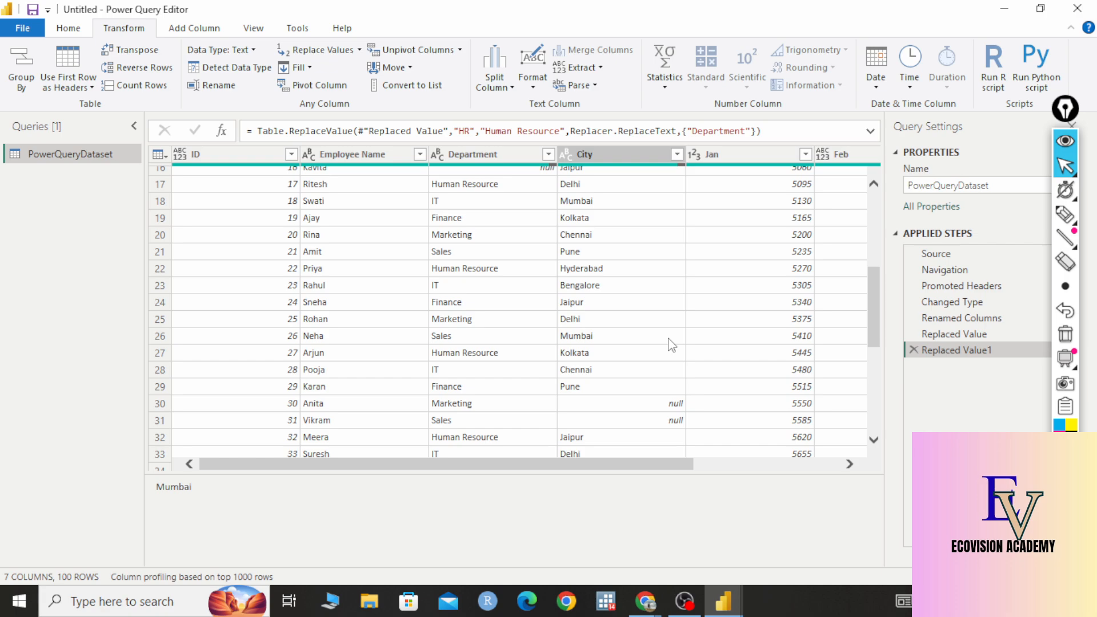
scroll(668, 365, down, 5)
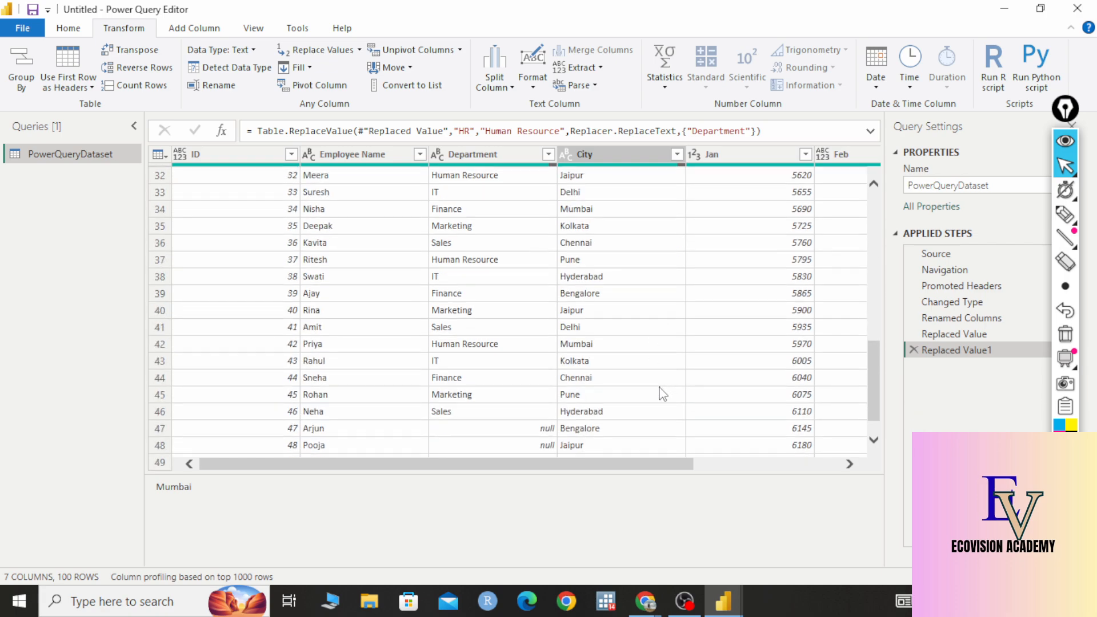
scroll(663, 394, down, 3)
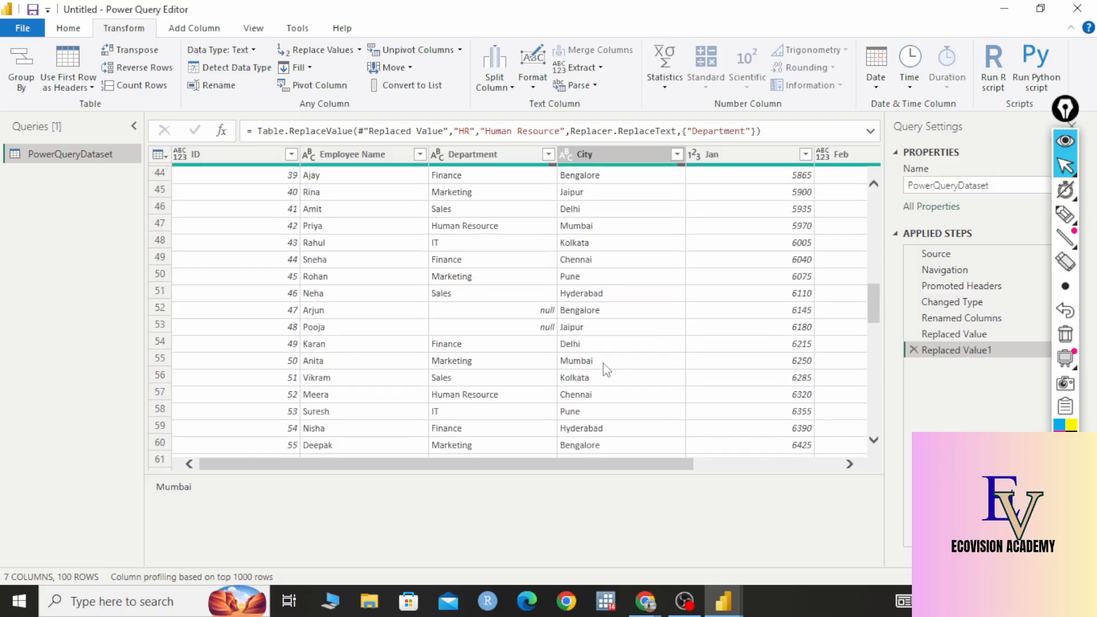
scroll(607, 370, up, 14)
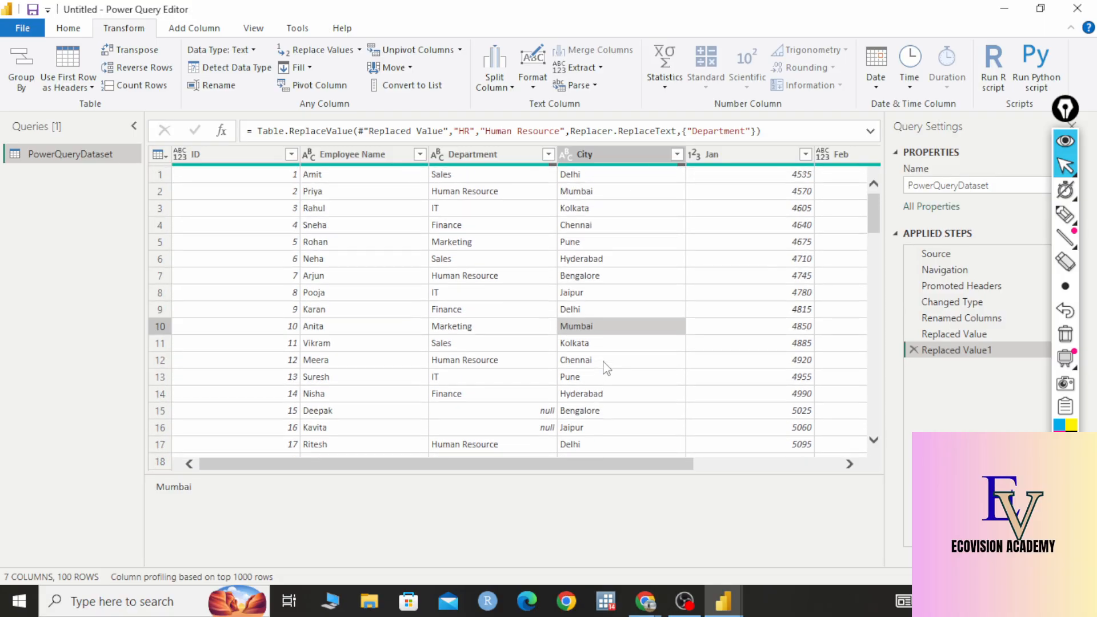
Select the Department column and view the available Fill directions without applying one
click(480, 155)
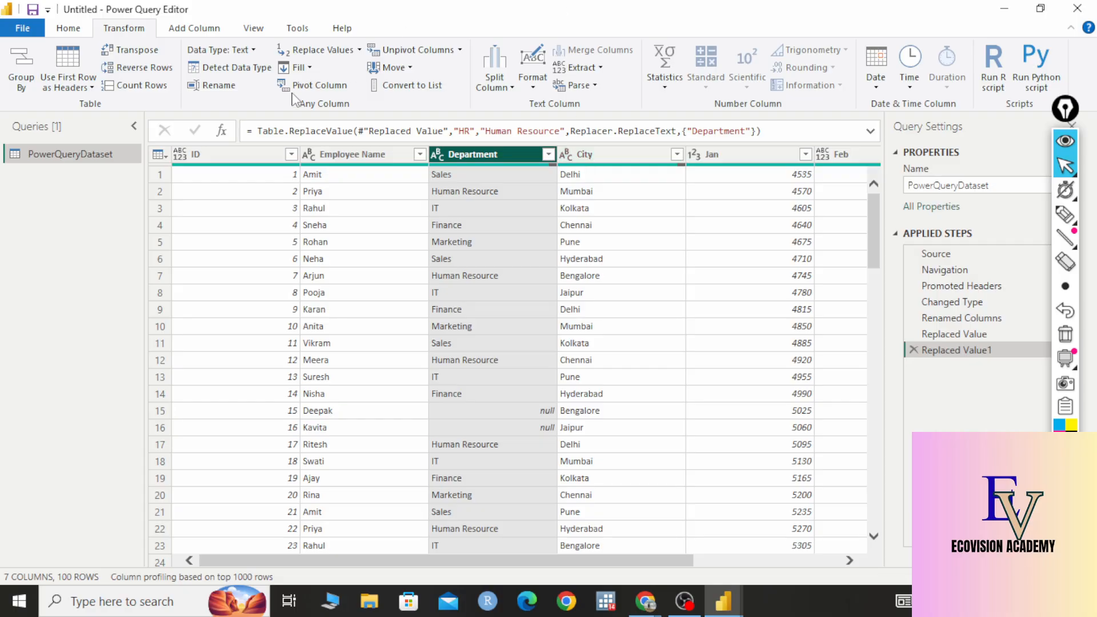
click(310, 68)
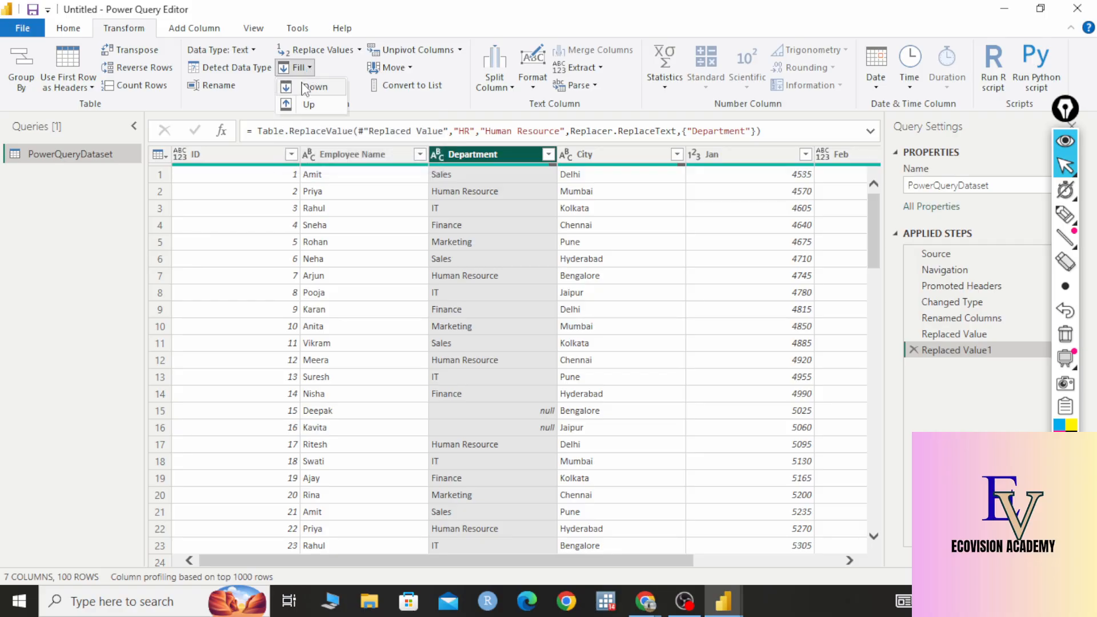
click(413, 109)
Illustrate filling down with pen marks at row 14 and the null Department cells below it, and clear the ink
click(1073, 216)
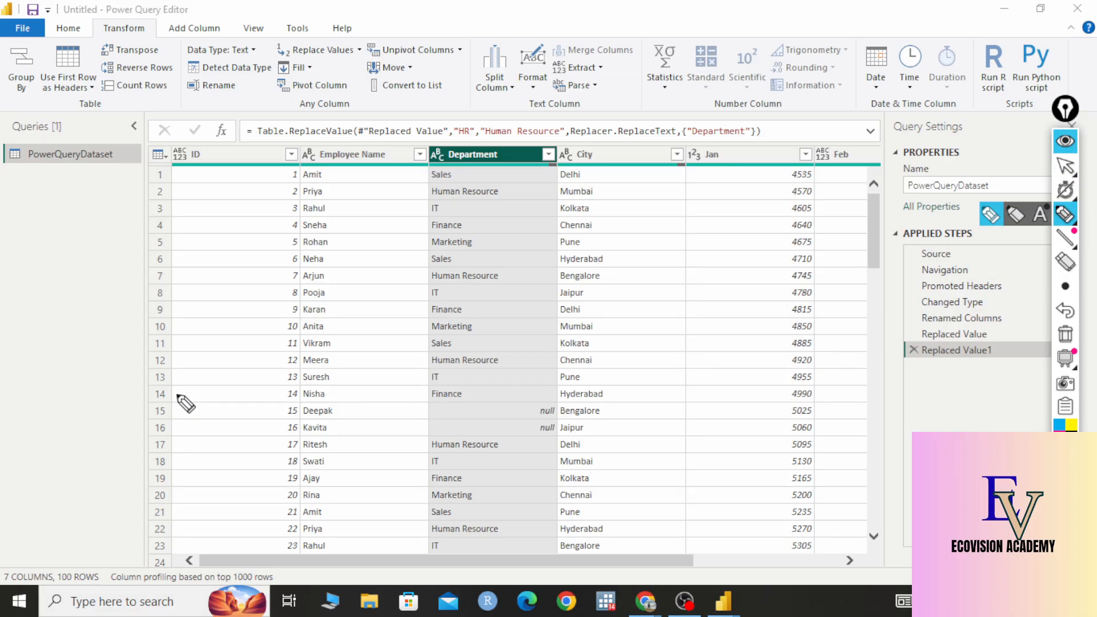
mouse_move(176, 394)
mouse_down()
mouse_move(403, 395)
mouse_move(392, 403)
mouse_up()
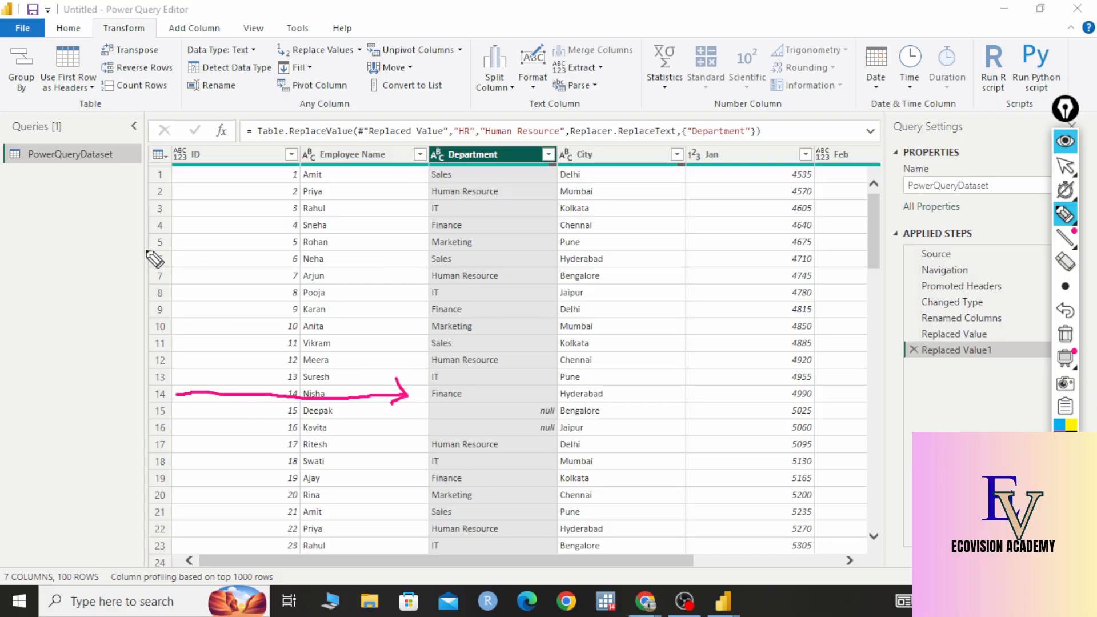
mouse_move(98, 233)
mouse_down()
mouse_move(135, 192)
mouse_move(235, 188)
mouse_up()
mouse_move(146, 240)
mouse_down()
mouse_move(161, 230)
mouse_move(189, 239)
mouse_up()
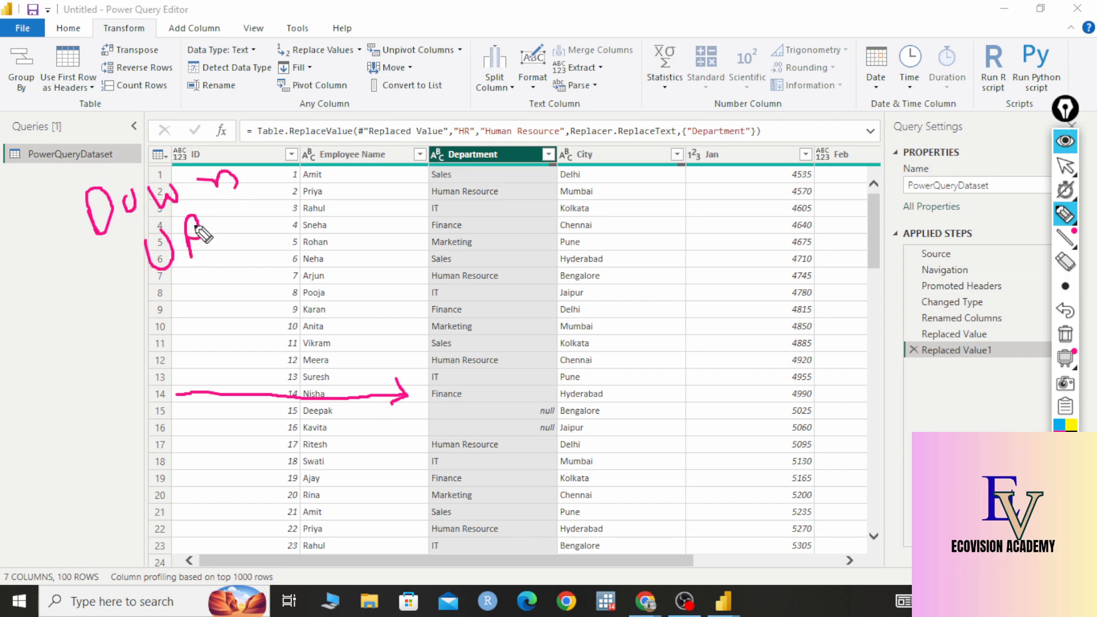
mouse_move(242, 168)
mouse_down()
mouse_move(289, 144)
mouse_move(271, 190)
mouse_up()
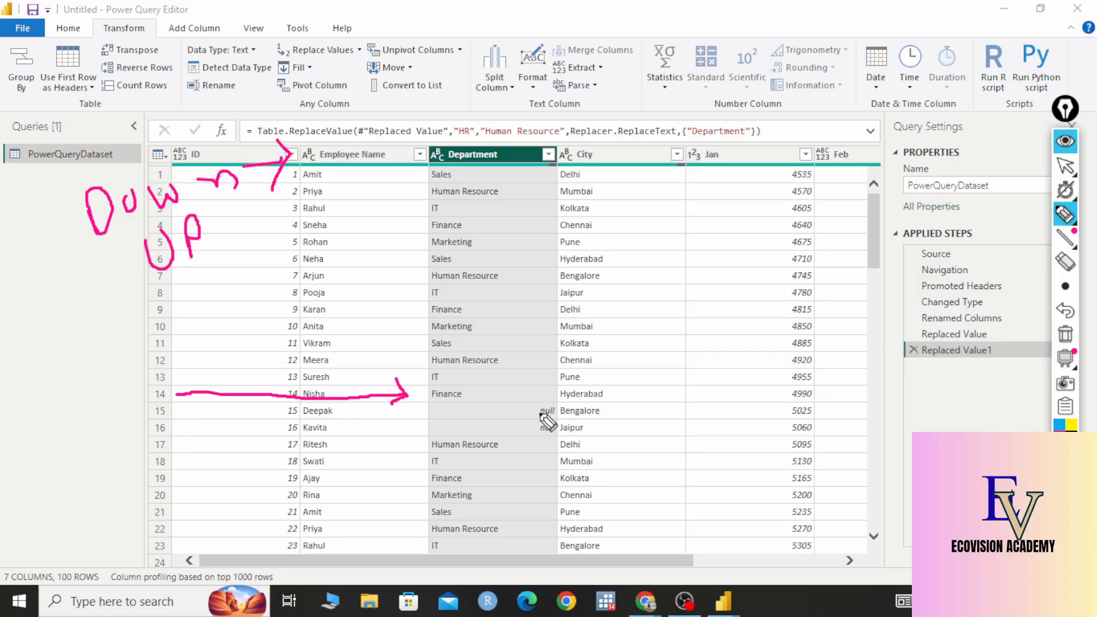
mouse_move(522, 405)
mouse_down()
mouse_move(554, 395)
mouse_move(551, 416)
mouse_up()
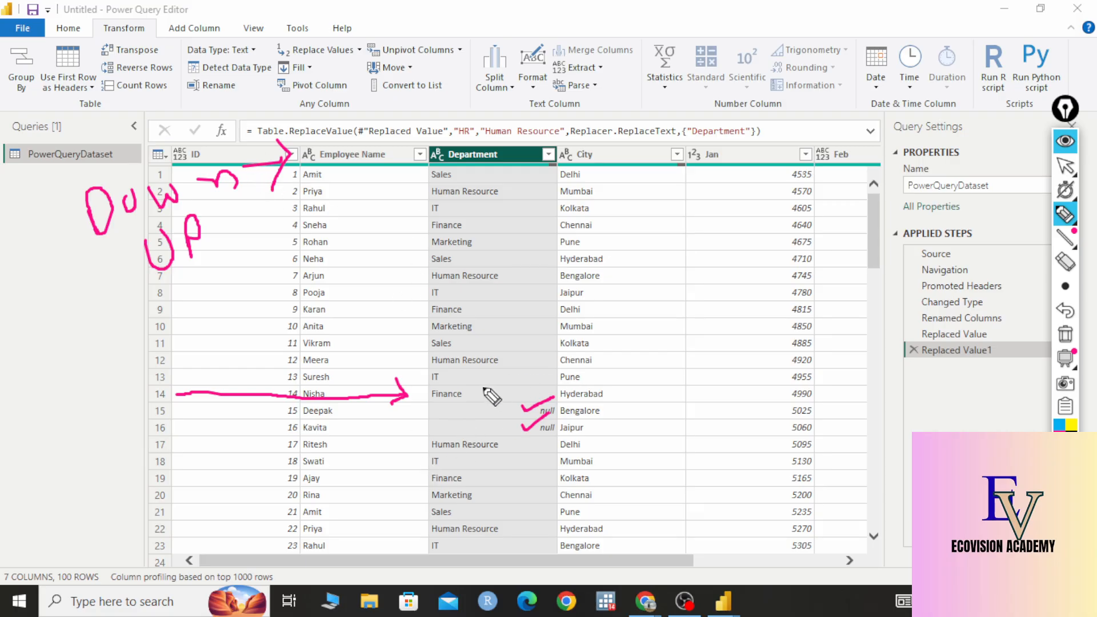
mouse_move(480, 375)
mouse_down()
mouse_move(484, 414)
mouse_move(508, 388)
mouse_up()
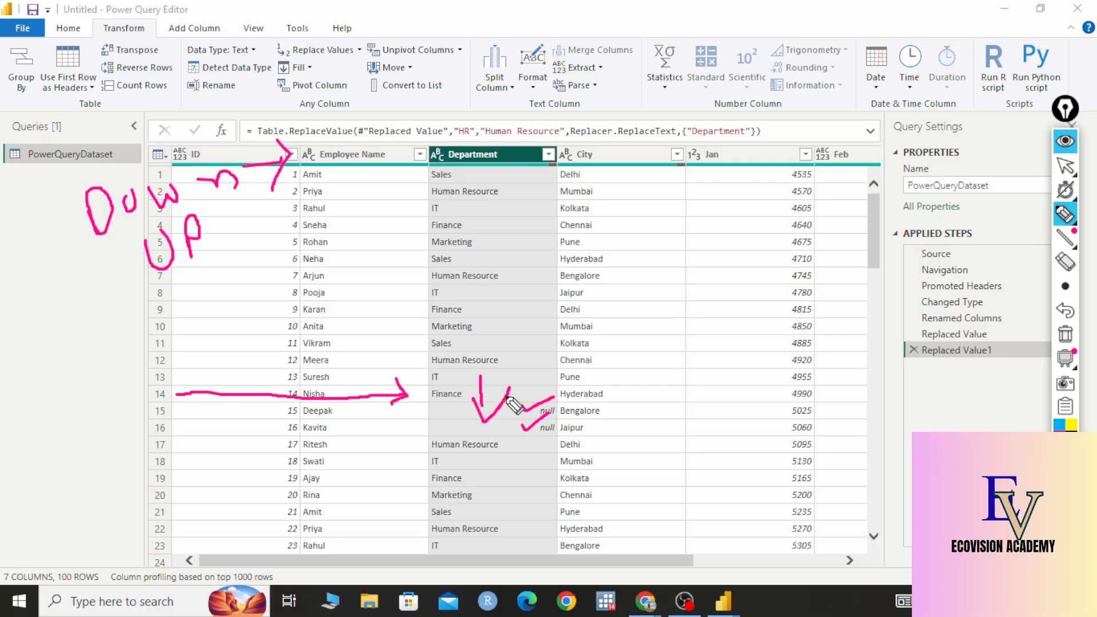
click(439, 406)
mouse_move(456, 409)
mouse_down()
mouse_move(447, 420)
mouse_move(472, 420)
mouse_up()
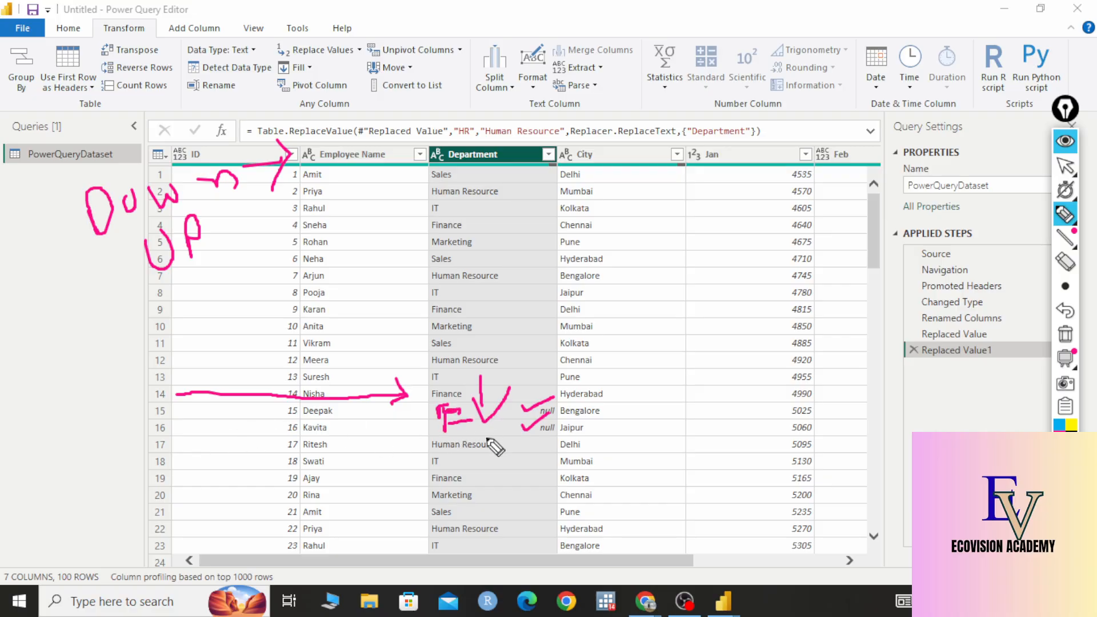
click(1064, 335)
click(1064, 167)
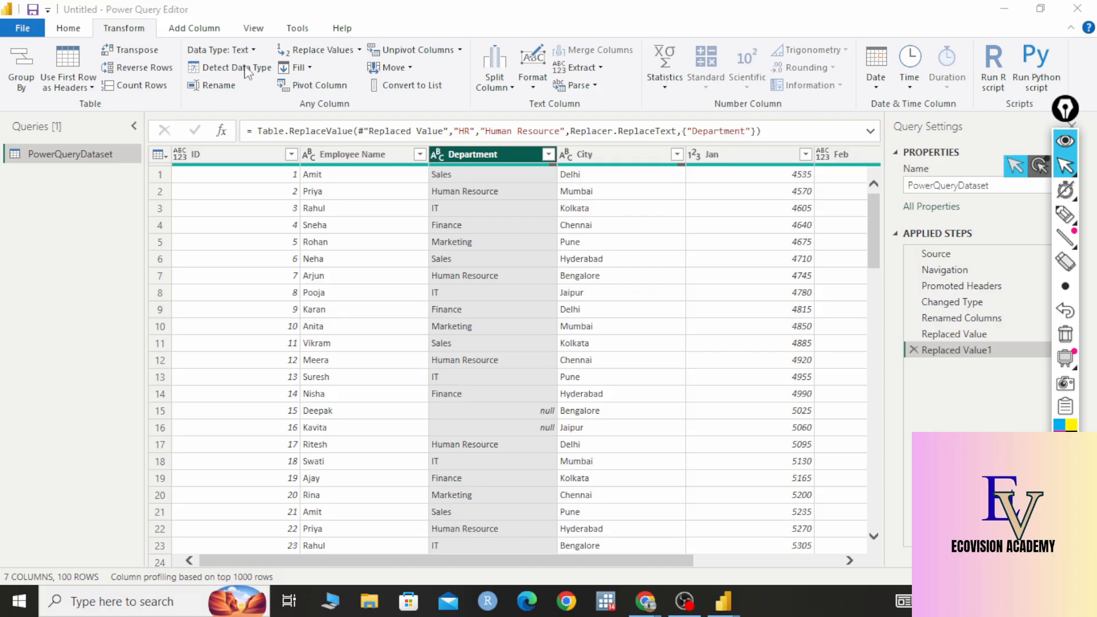
Illustrate filling up with pen arrows at rows 15 to 17 and HR written over the null Department cells, and clear the ink
click(308, 68)
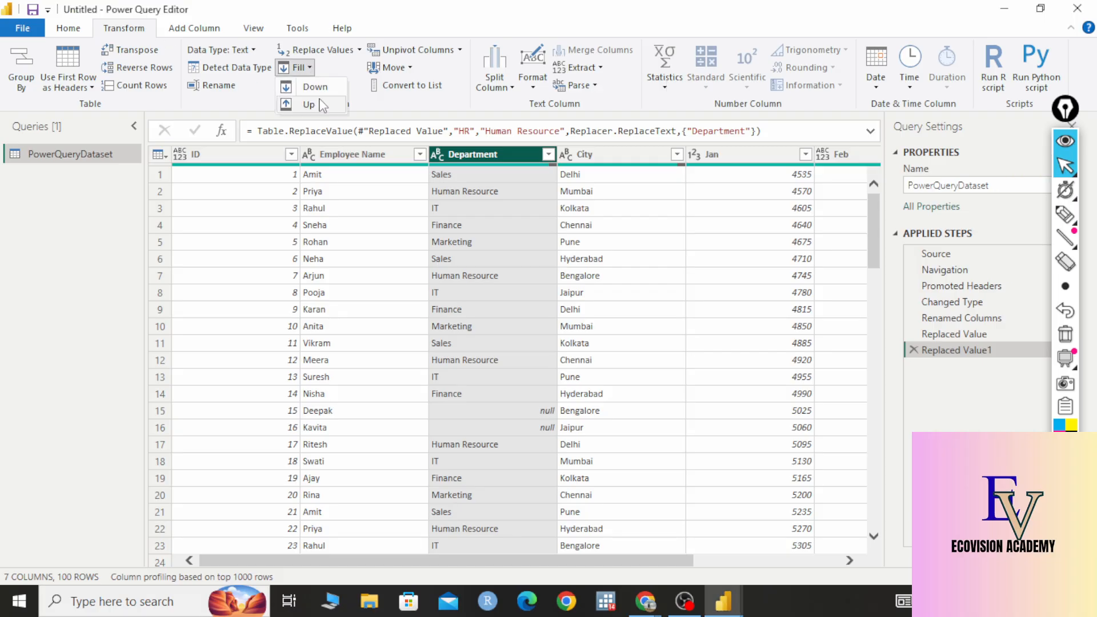
click(1063, 220)
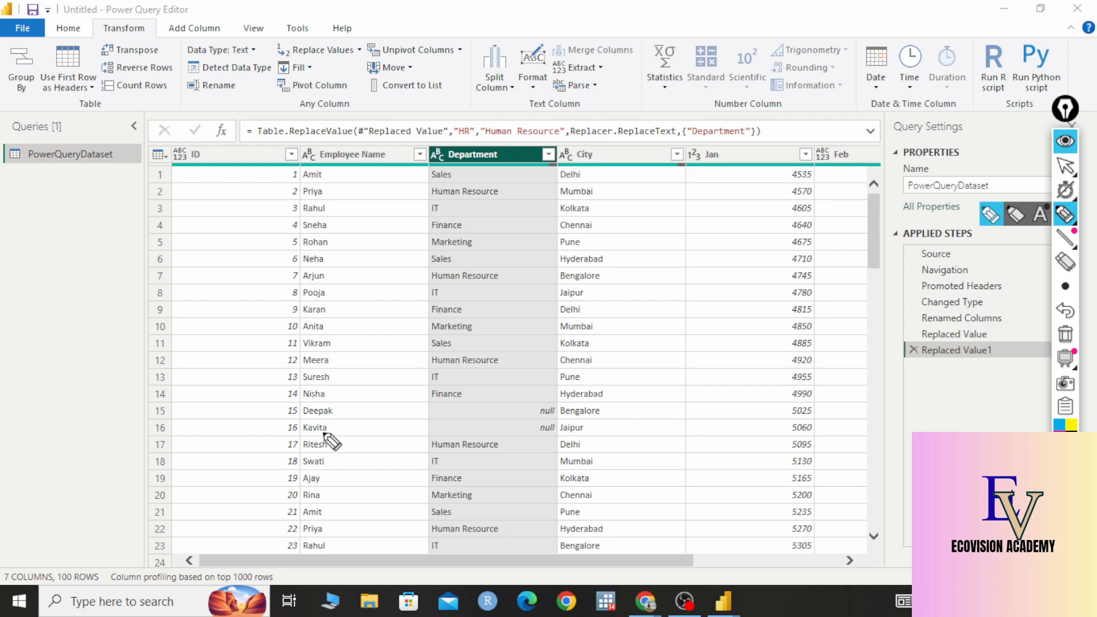
mouse_move(374, 477)
mouse_down()
mouse_move(357, 467)
mouse_move(394, 471)
mouse_up()
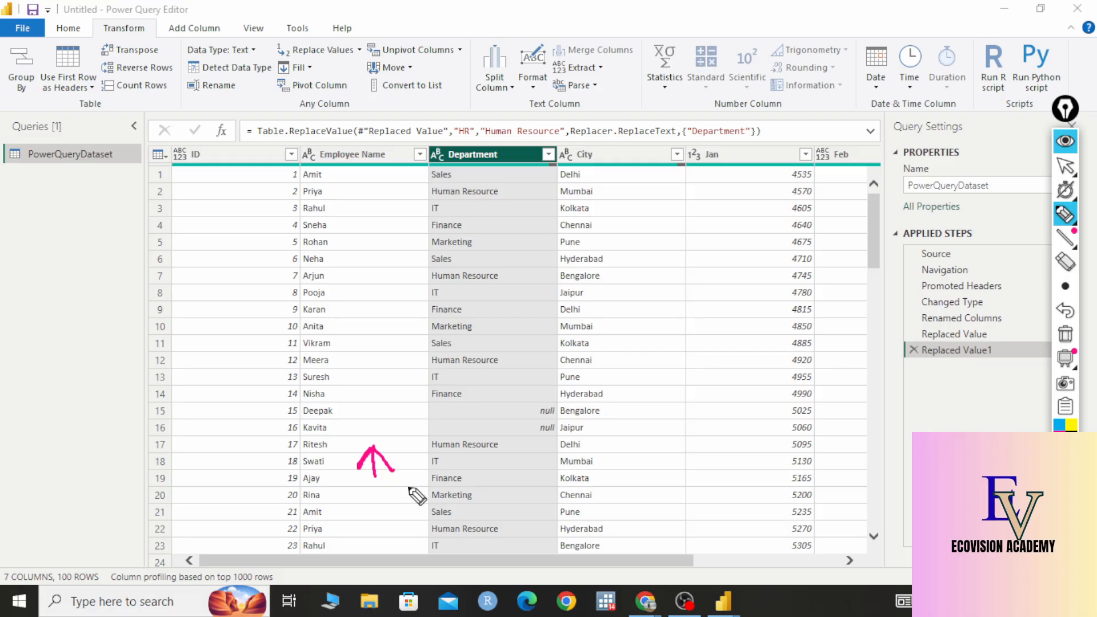
drag(177, 446, 382, 447)
click(189, 410)
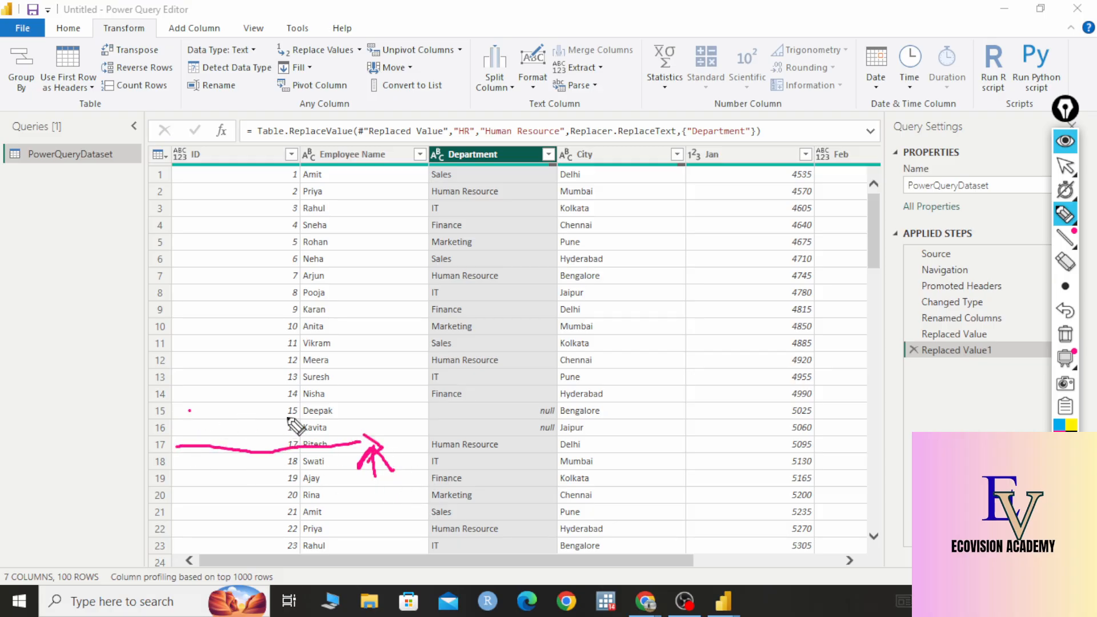
drag(189, 410, 307, 412)
drag(221, 428, 350, 427)
drag(303, 396, 328, 438)
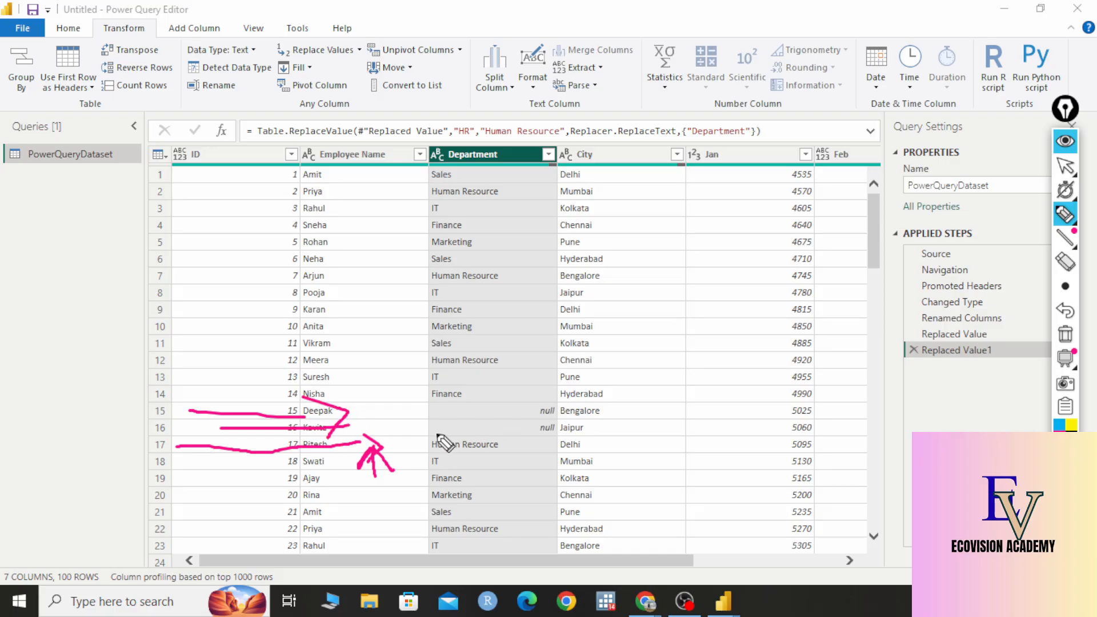
mouse_move(425, 426)
mouse_down()
mouse_move(425, 441)
mouse_move(462, 432)
mouse_move(434, 426)
mouse_move(457, 409)
mouse_up()
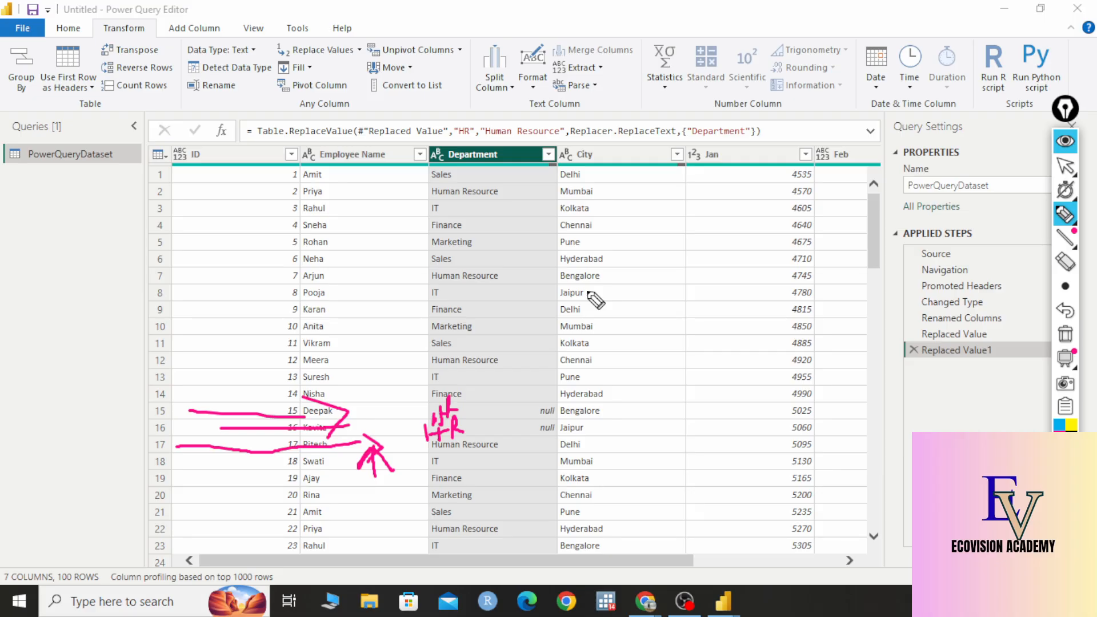
click(1057, 332)
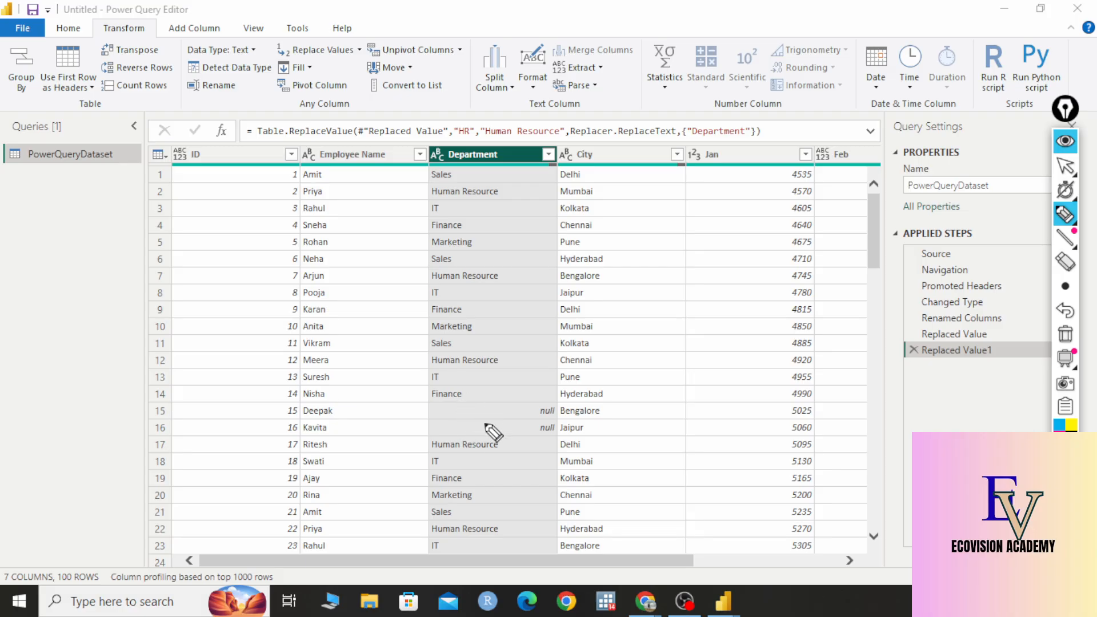
click(1063, 165)
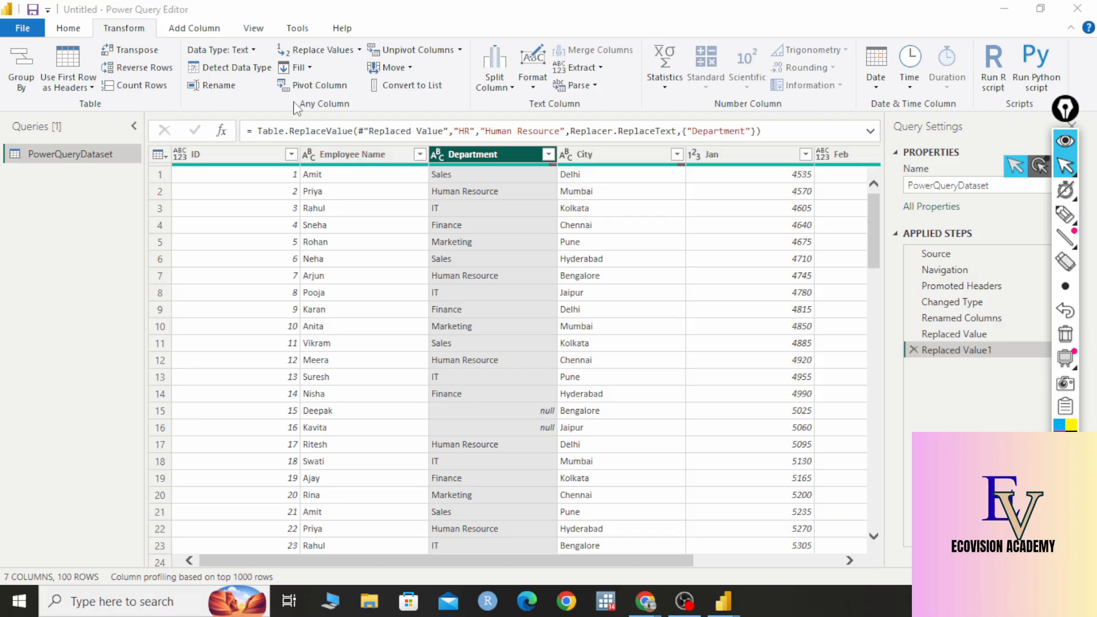
Fill the null Department cells down, check the filled rows, and remove the Filled Down step
click(310, 69)
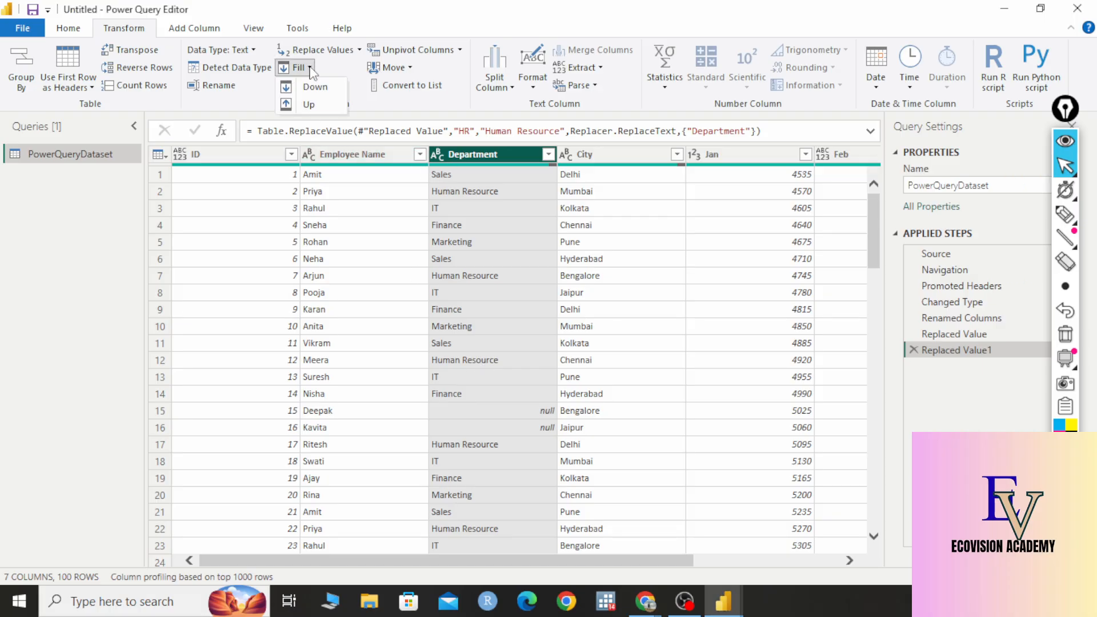
click(316, 88)
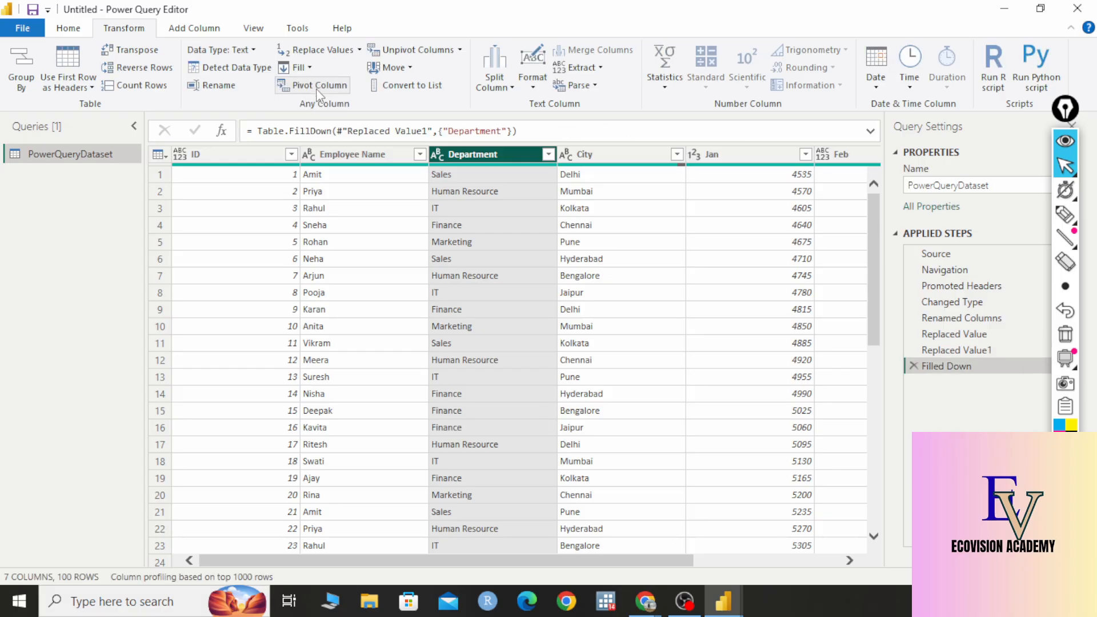
scroll(447, 344, down, 1)
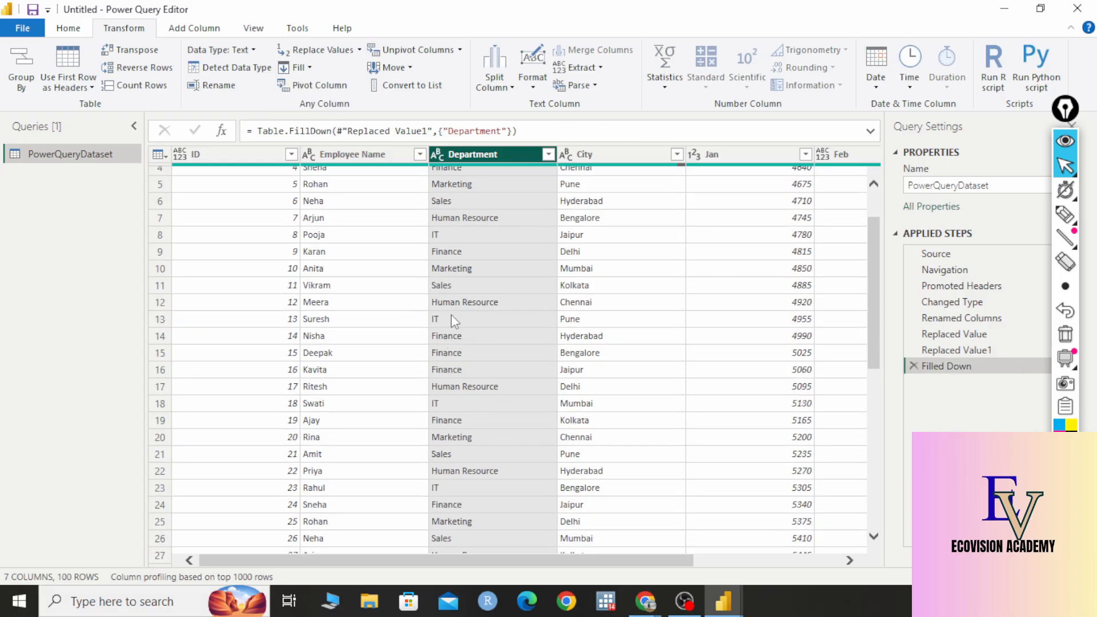
scroll(519, 432, down, 4)
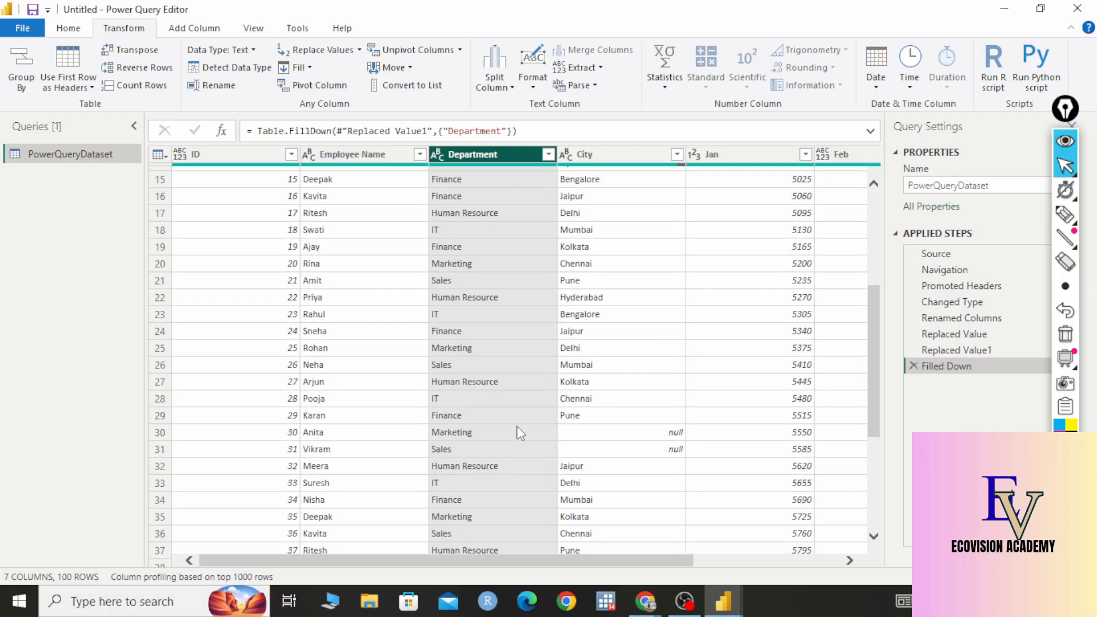
click(913, 365)
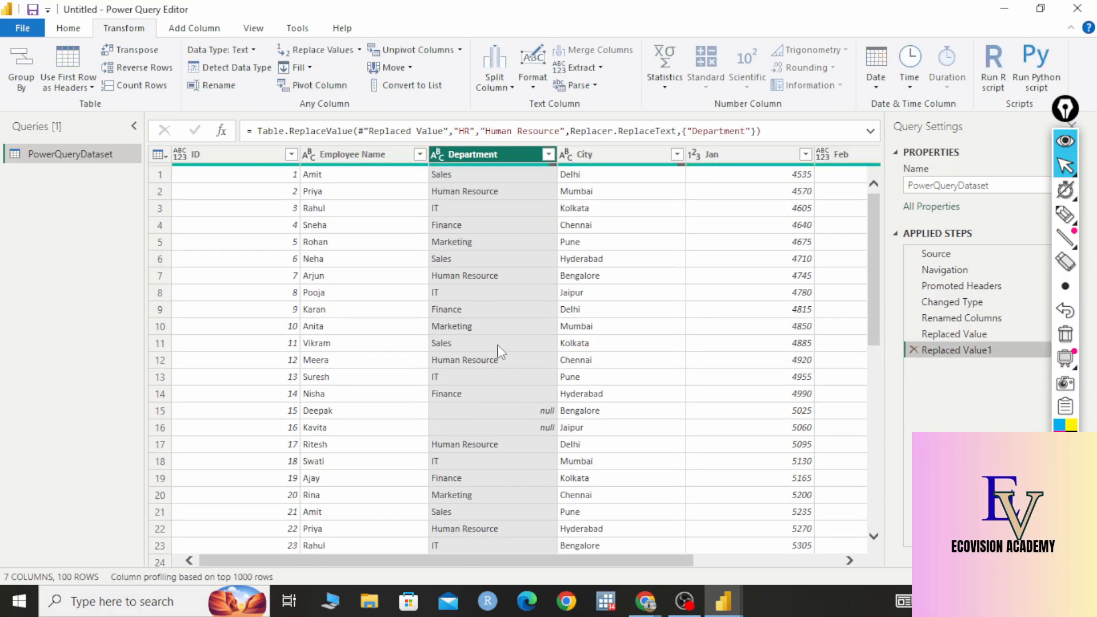
Note the row numbers 15 and 16 of the null Department cells with the pen beside the table
click(1065, 215)
drag(16, 281, 22, 312)
mouse_move(36, 277)
mouse_down()
mouse_move(58, 297)
mouse_move(38, 309)
mouse_up()
mouse_move(31, 270)
mouse_down()
mouse_move(53, 264)
mouse_move(63, 320)
mouse_up()
drag(66, 263, 80, 284)
drag(104, 249, 95, 284)
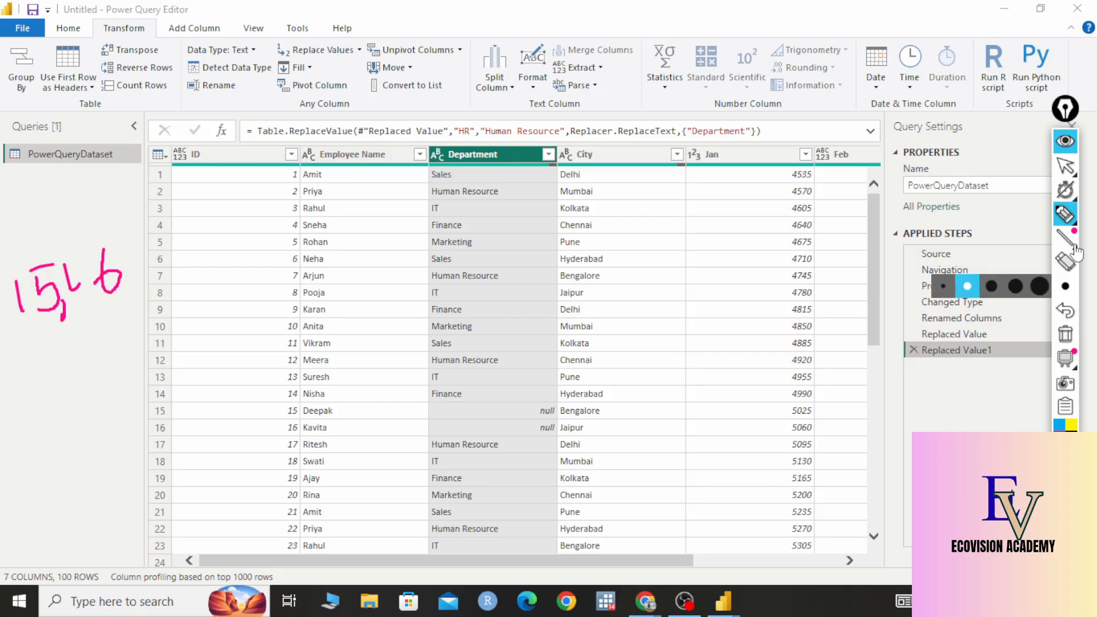
click(1070, 175)
Find the next null Department cells and note their row numbers 47 and 48 with the pen below the first pair
scroll(562, 383, down, 9)
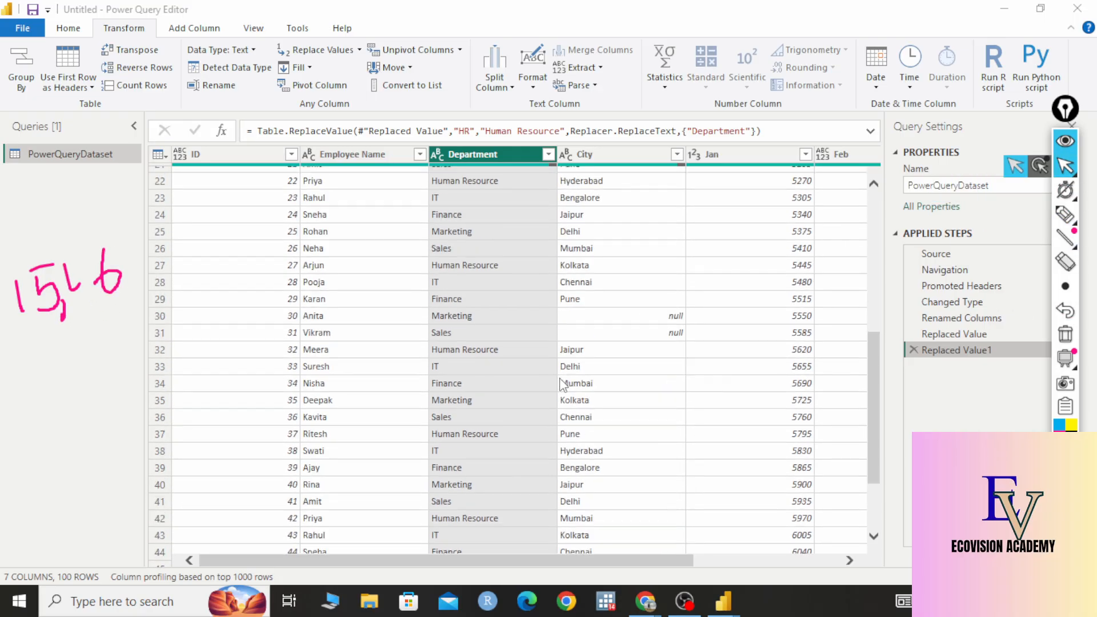
scroll(563, 384, down, 1)
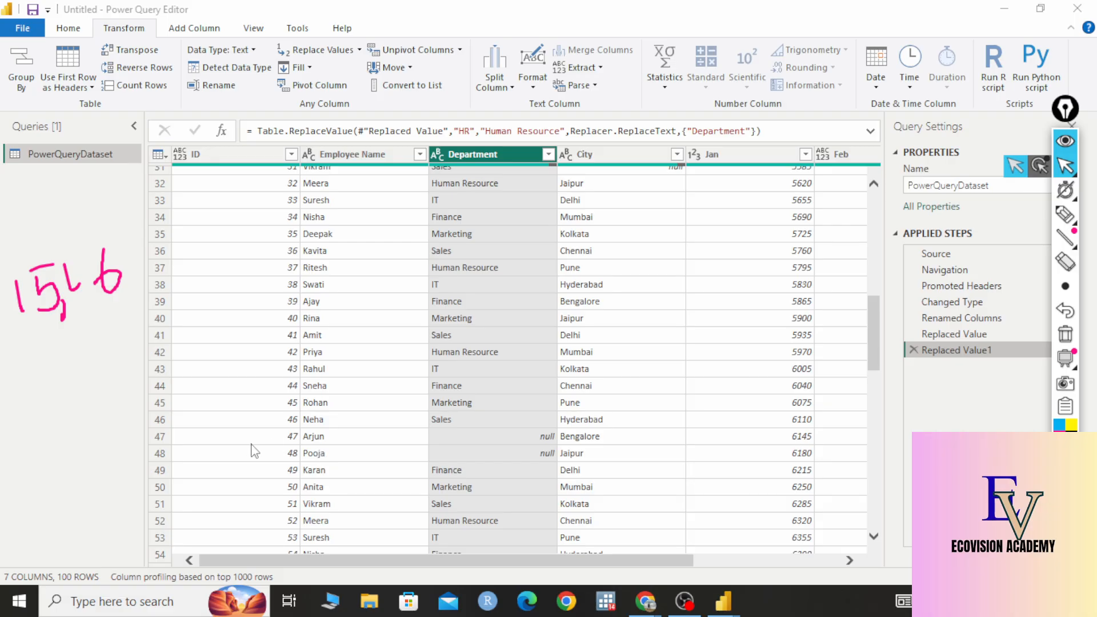
click(1064, 214)
mouse_move(32, 367)
mouse_down()
mouse_move(49, 366)
mouse_move(62, 398)
mouse_up()
mouse_move(58, 361)
mouse_down()
mouse_move(77, 363)
mouse_move(82, 388)
mouse_up()
drag(73, 378, 88, 370)
drag(94, 376, 89, 398)
drag(81, 342, 108, 366)
mouse_move(111, 320)
mouse_down()
mouse_move(126, 342)
mouse_move(99, 328)
mouse_up()
click(1064, 166)
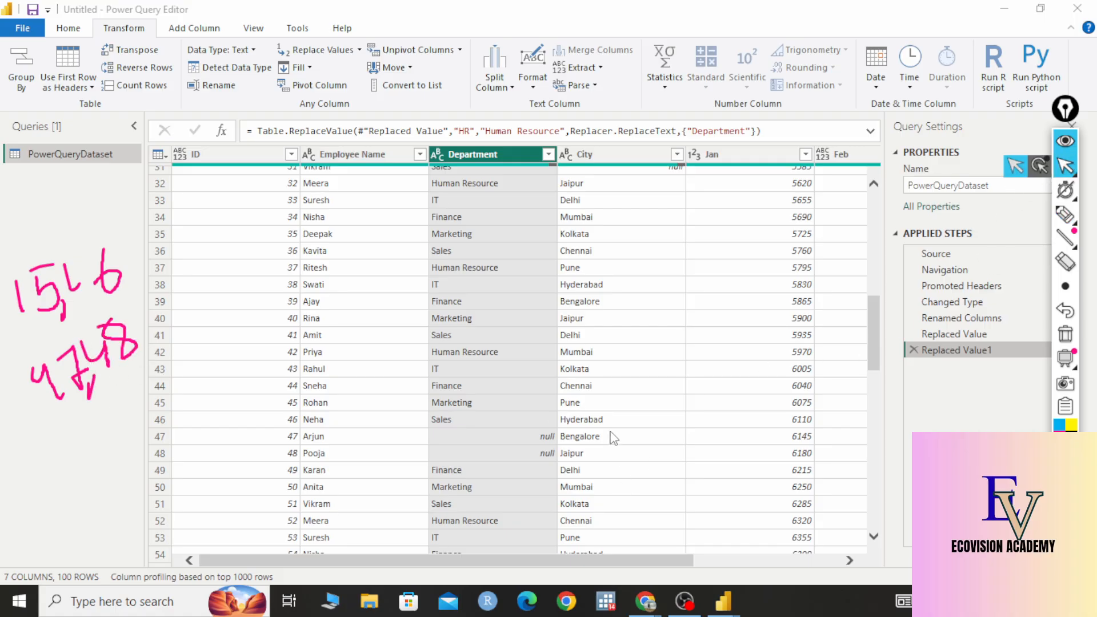
Look through the remaining rows of the Department column for further null cells
scroll(612, 437, down, 8)
scroll(612, 437, down, 8)
scroll(617, 436, up, 20)
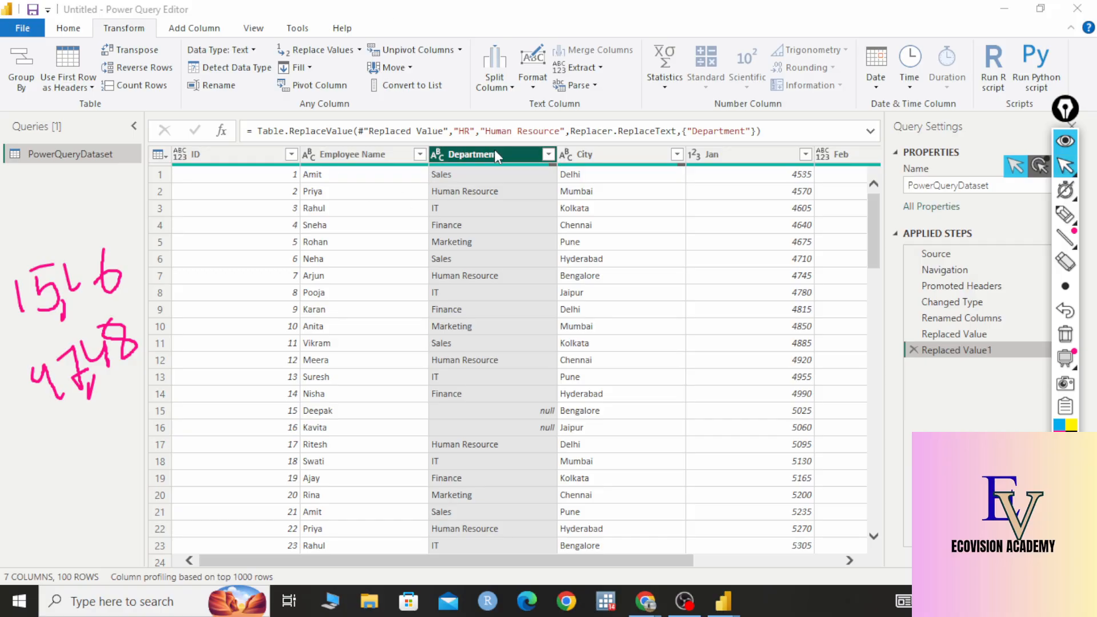
Review the null Department rows, fill the column down, and check rows 15, 16, 47 and 48
click(309, 67)
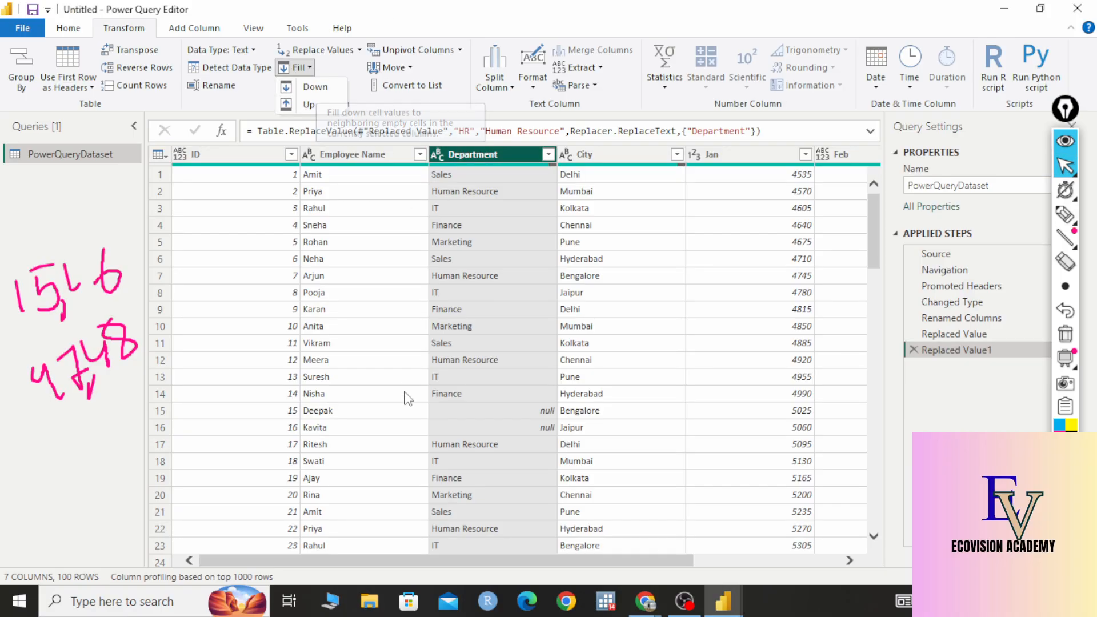
scroll(526, 404, down, 10)
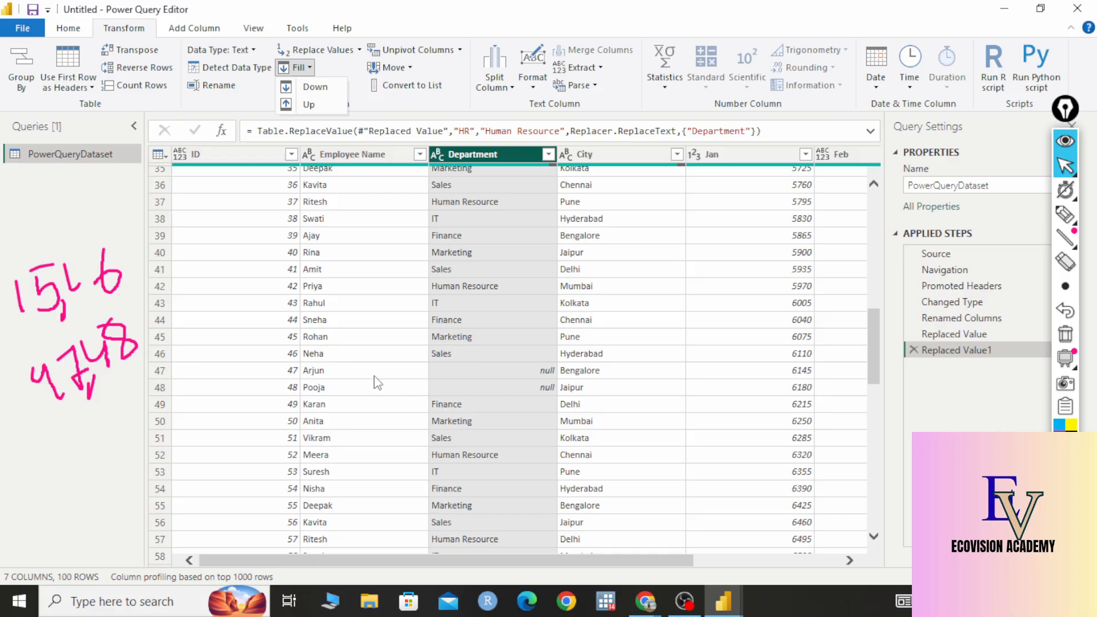
scroll(474, 365, up, 9)
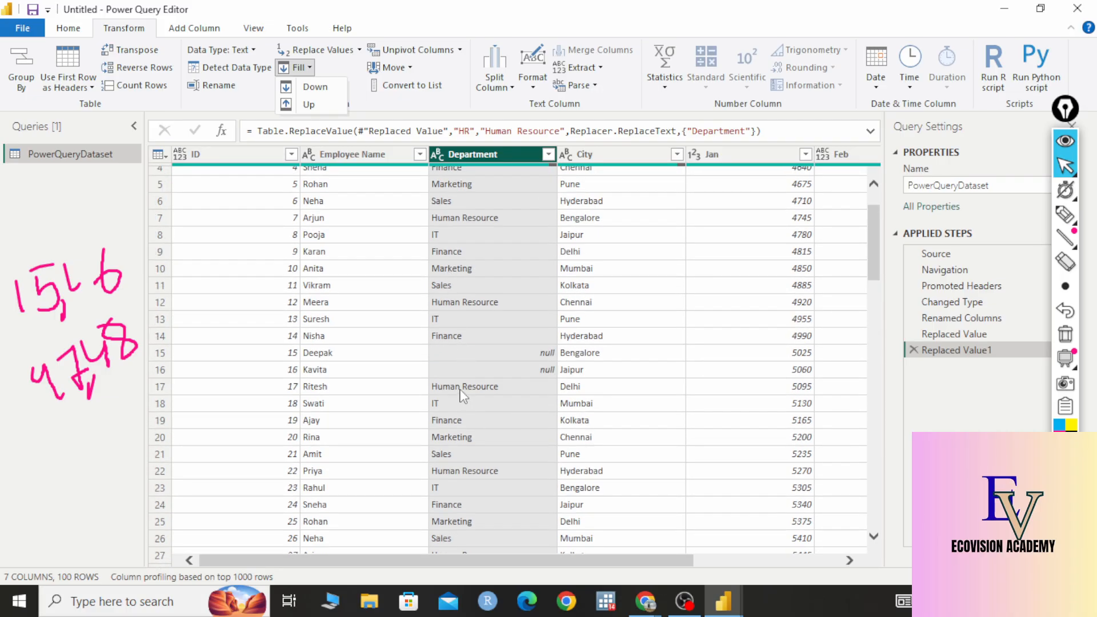
scroll(463, 365, down, 15)
scroll(460, 386, down, 7)
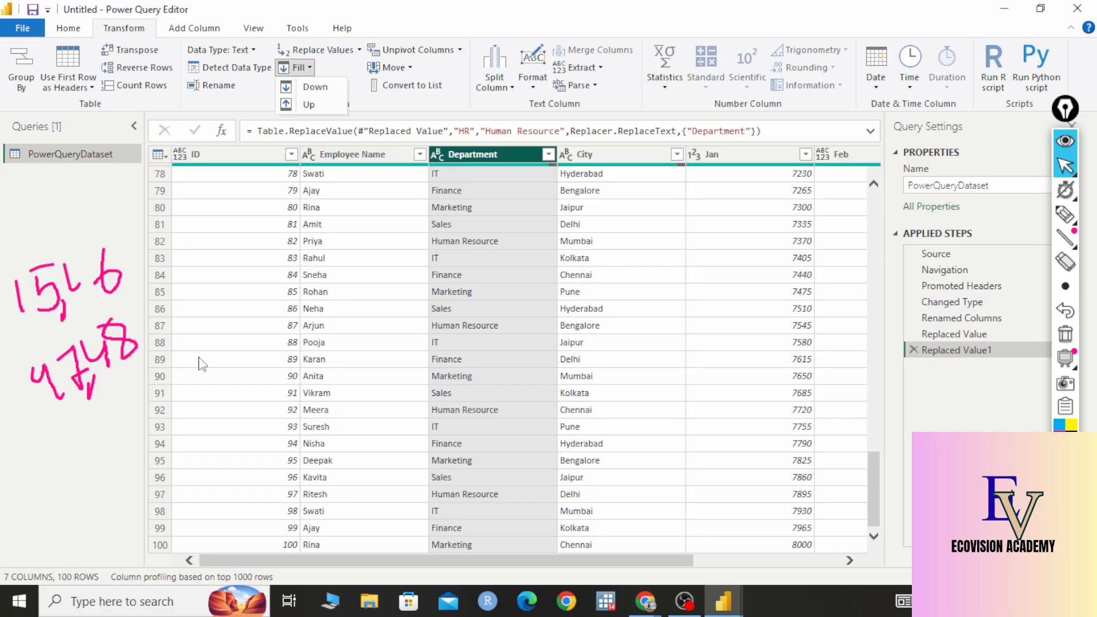
scroll(401, 335, up, 18)
scroll(379, 279, up, 5)
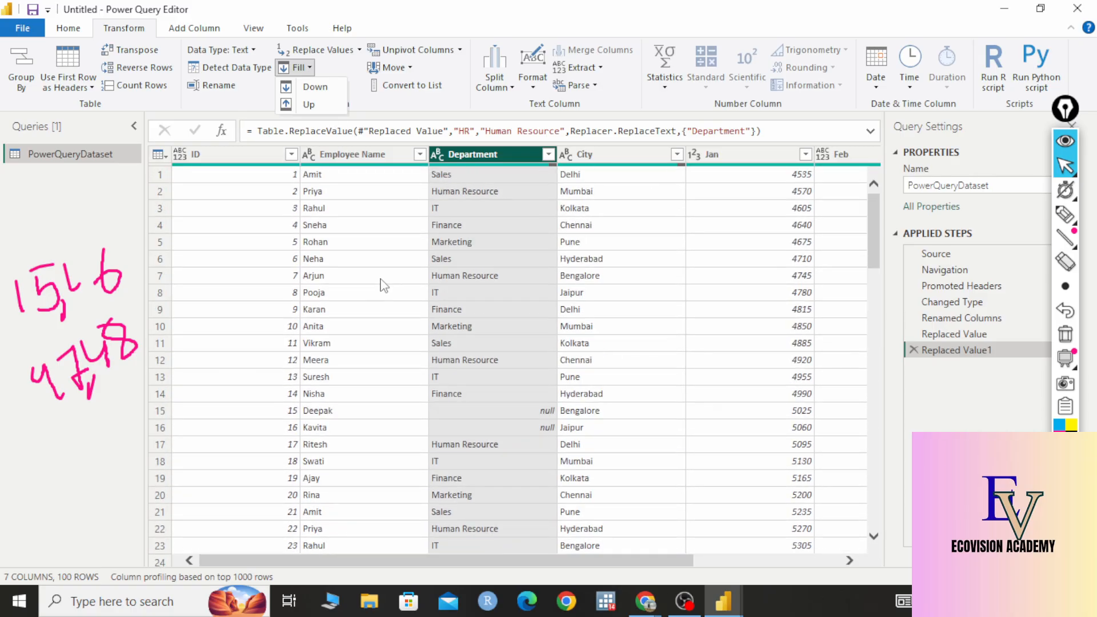
click(301, 90)
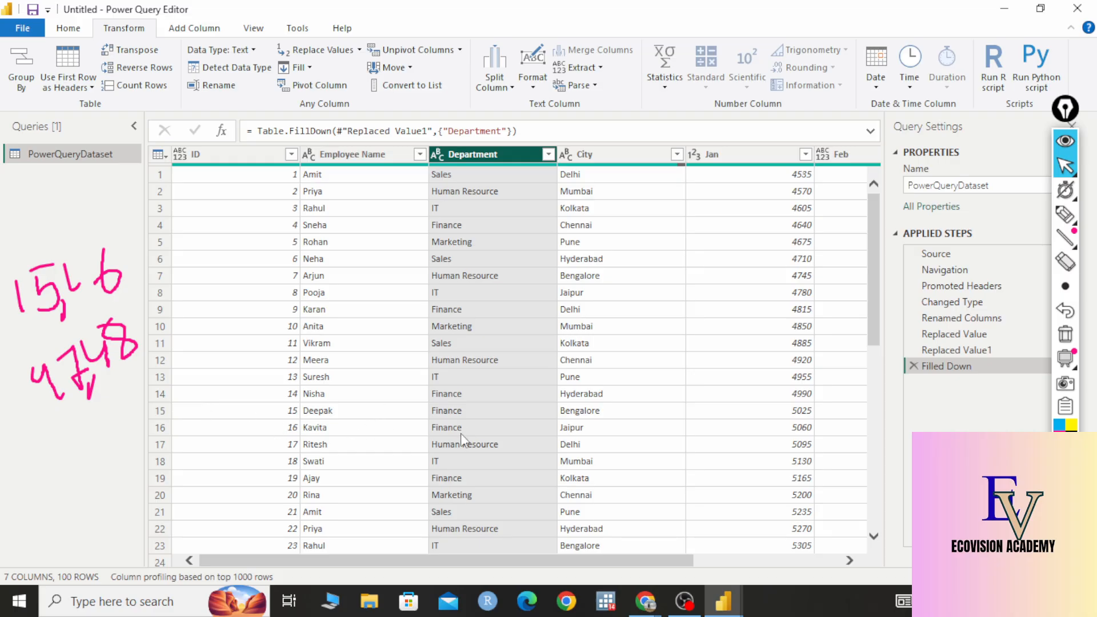
scroll(429, 439, down, 2)
scroll(448, 365, down, 7)
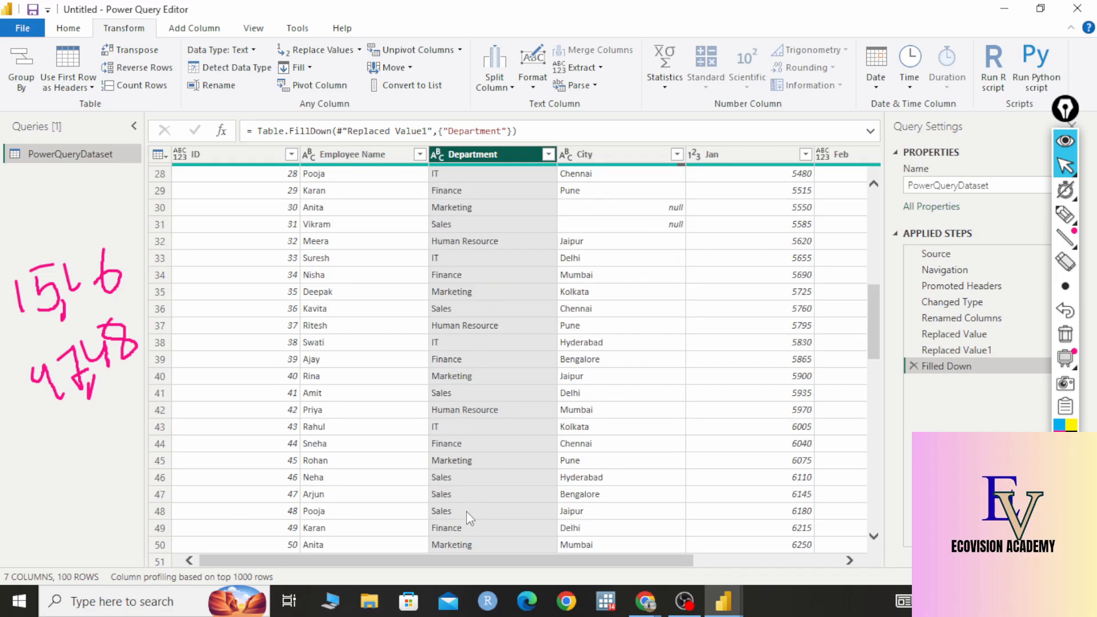
Clear the pen notes and remove the Filled Down step from the applied steps
mouse_move(1065, 237)
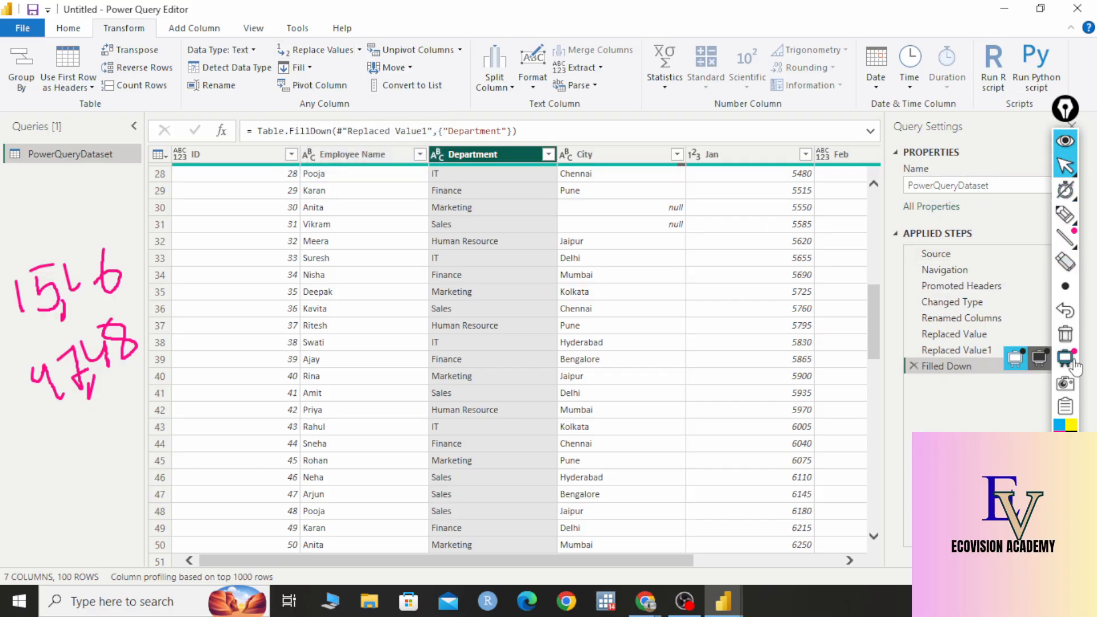
click(1065, 334)
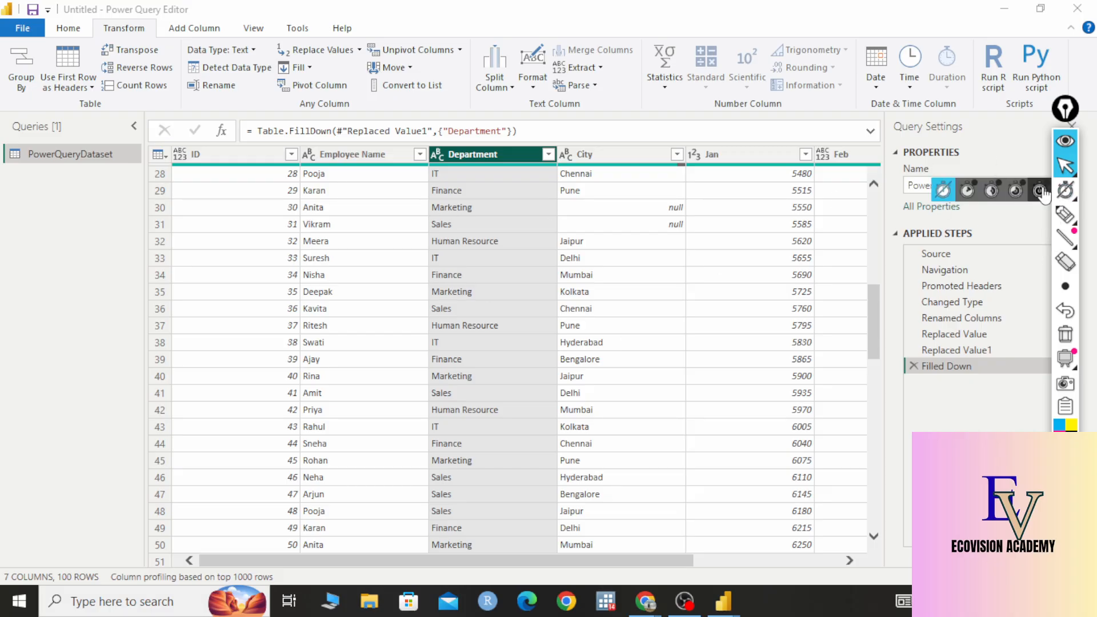
click(913, 365)
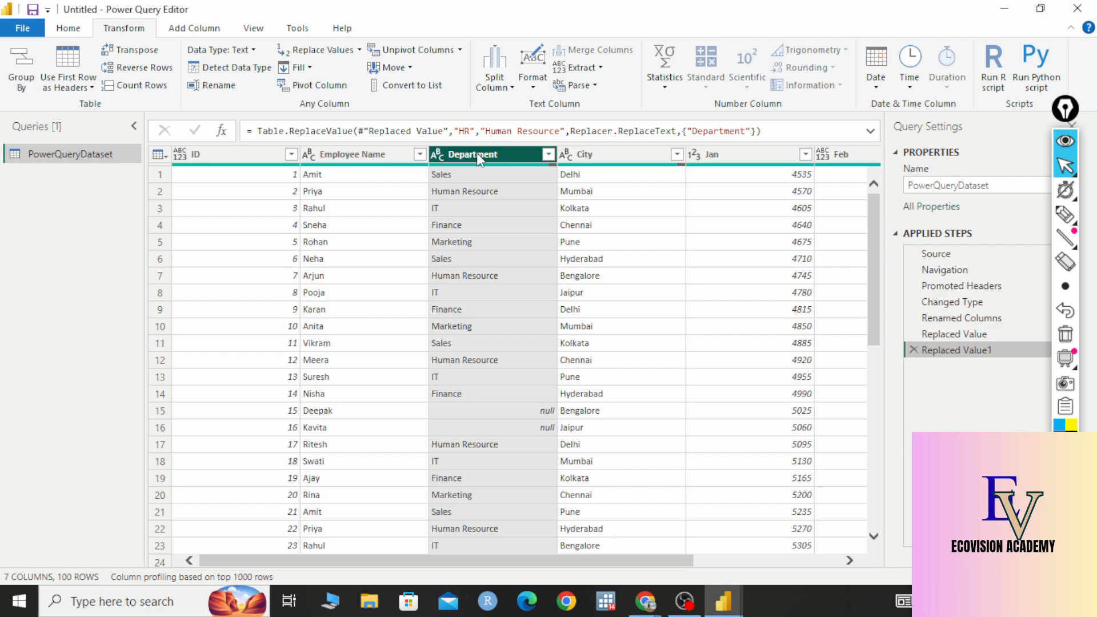
Fill the null cells of the Department column up and check the column through its last row
click(299, 67)
click(312, 105)
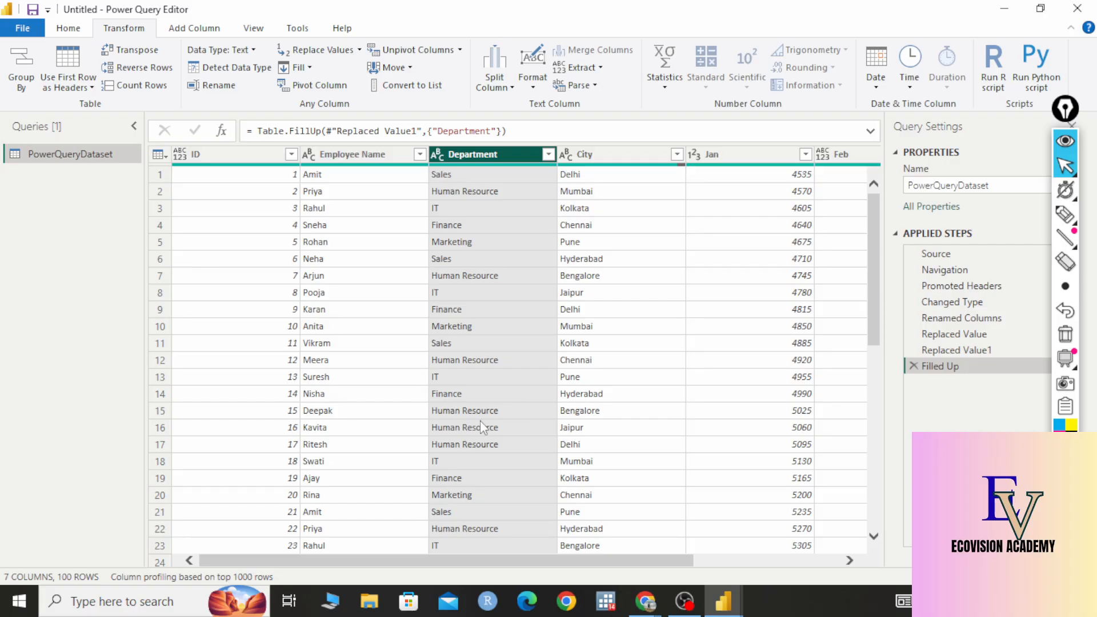
scroll(480, 420, down, 1)
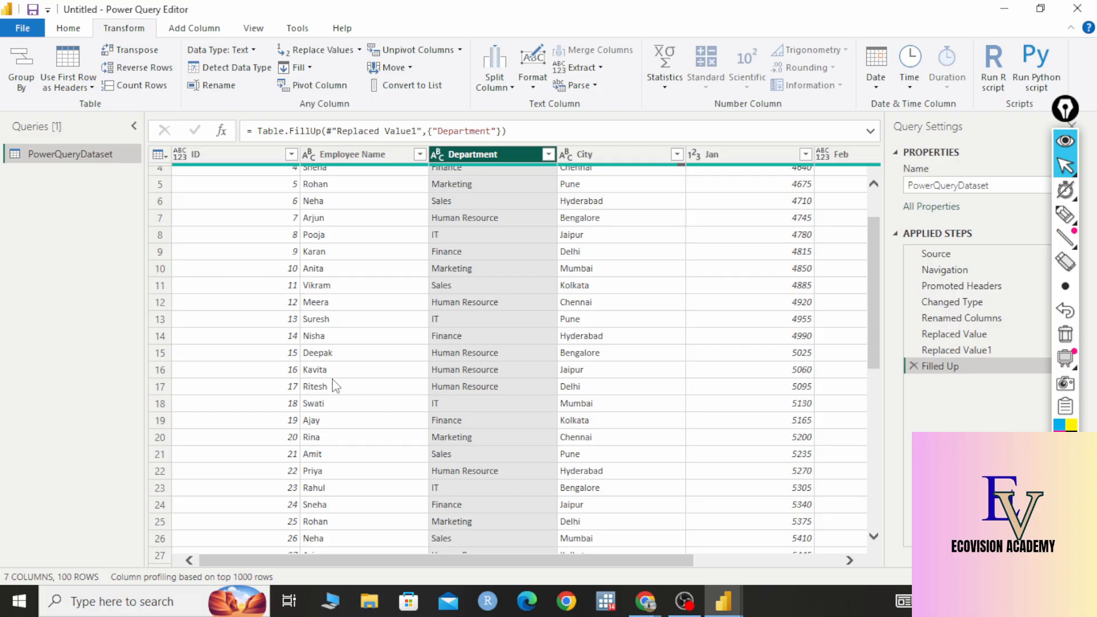
scroll(513, 431, down, 16)
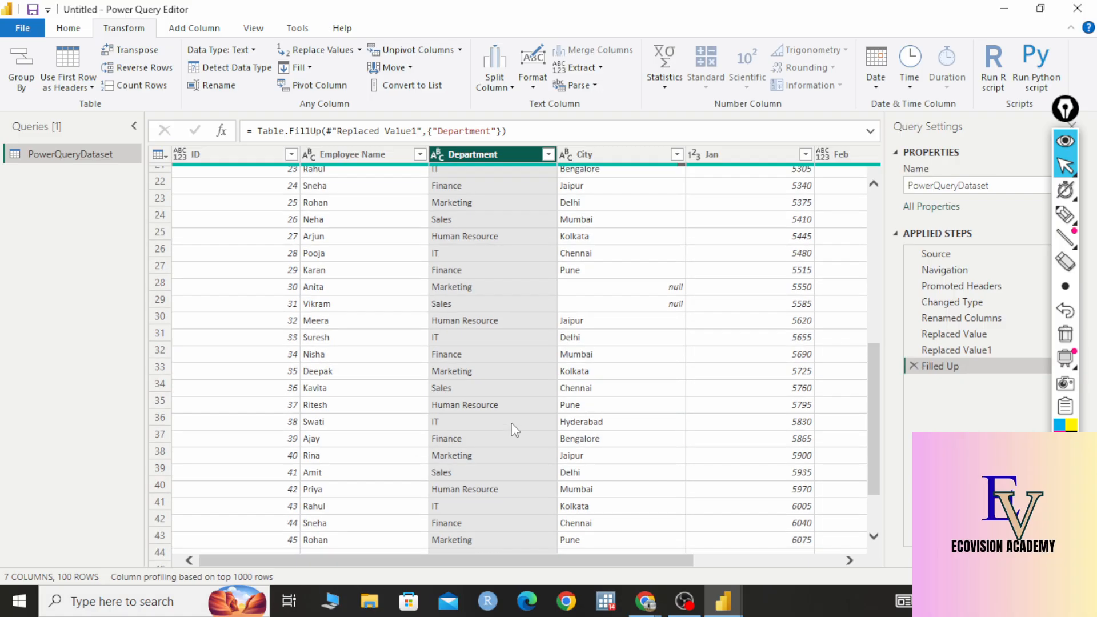
scroll(512, 431, down, 9)
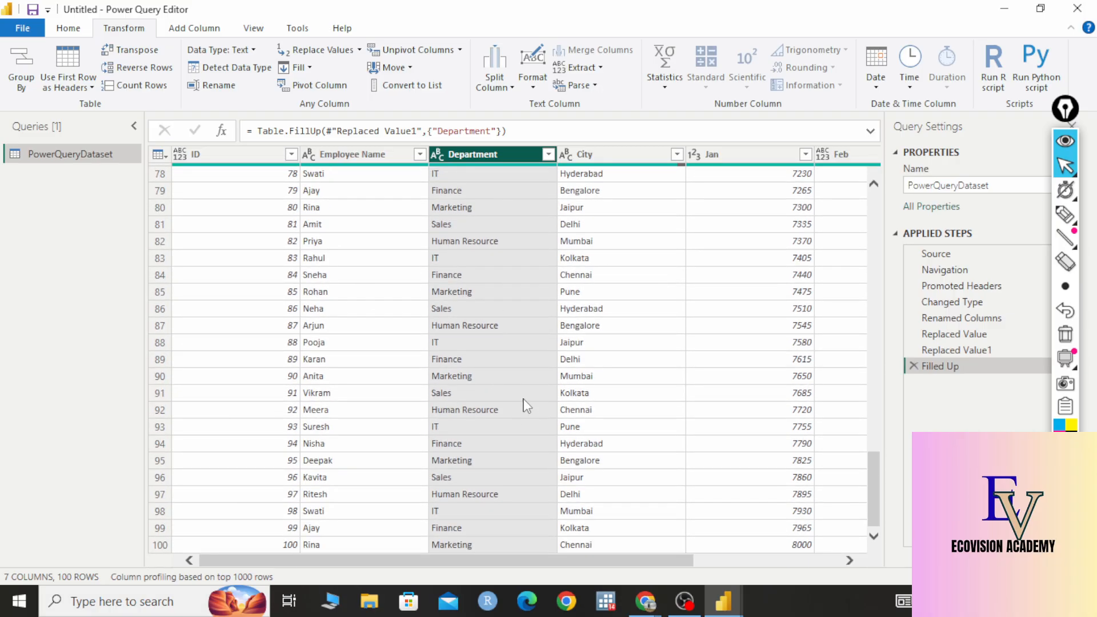
scroll(523, 402, up, 12)
scroll(526, 405, up, 13)
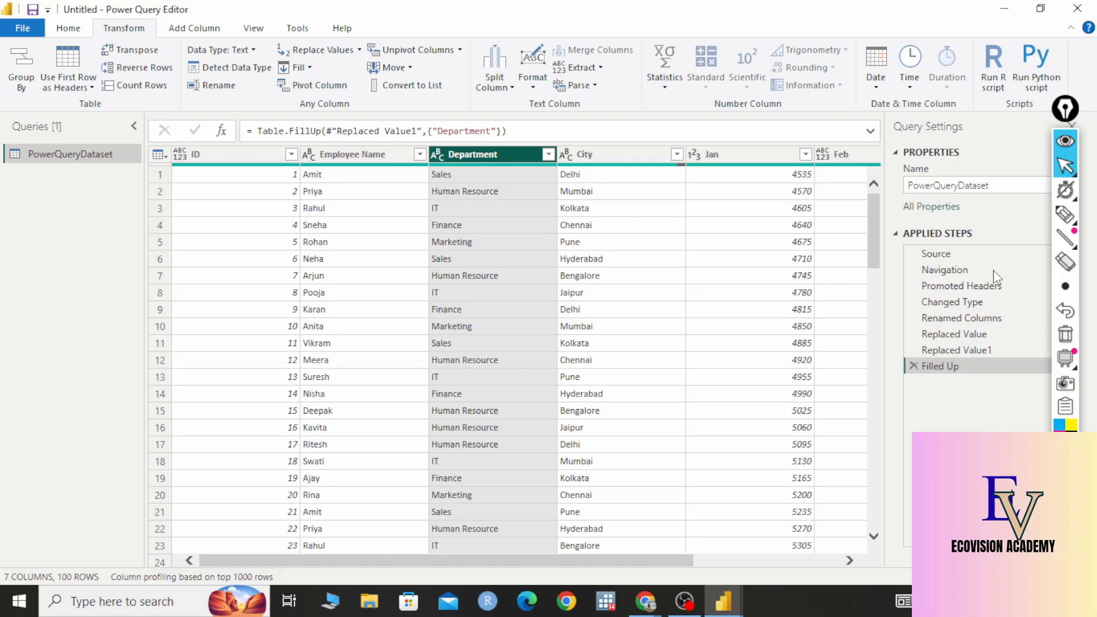
Fill the null cells of the City column down and check the column for remaining gaps
click(617, 155)
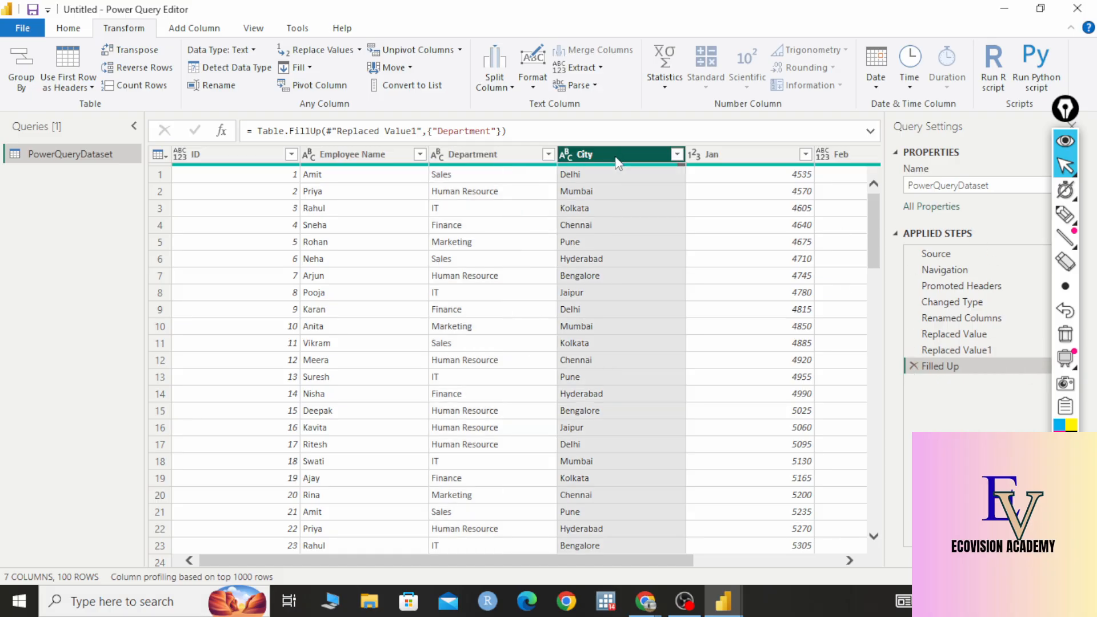
click(313, 69)
click(315, 87)
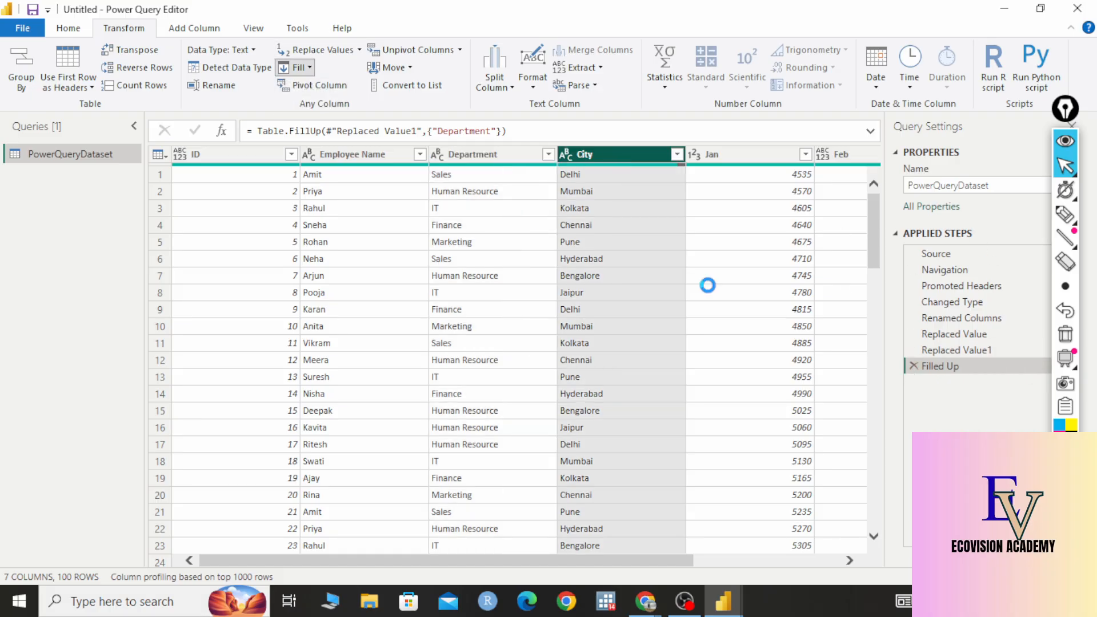
scroll(642, 392, down, 3)
scroll(643, 392, down, 20)
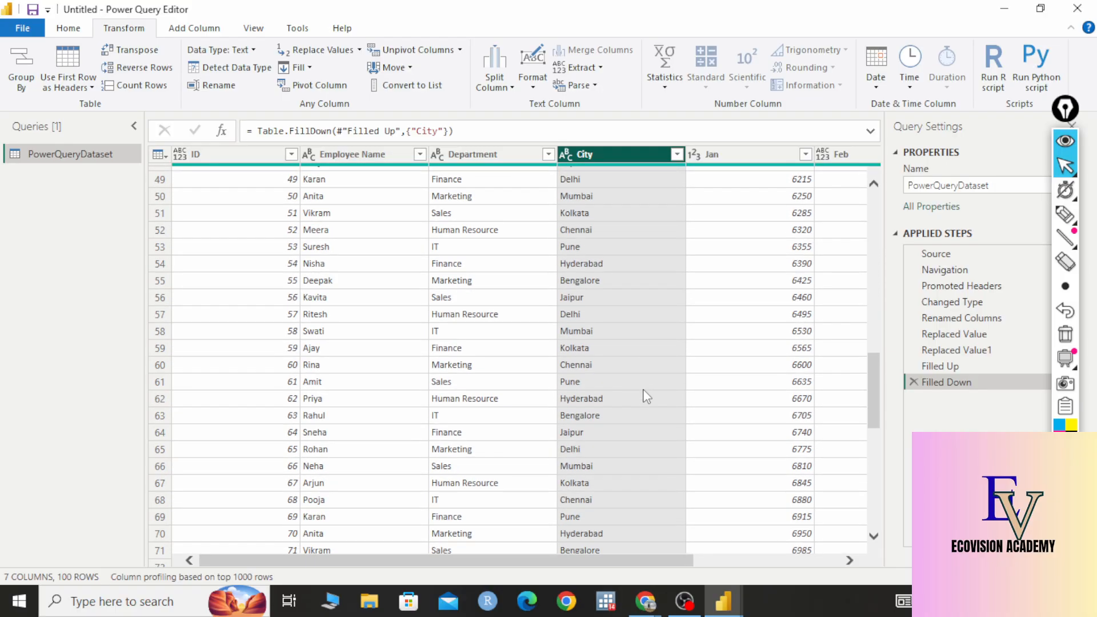
scroll(729, 437, up, 20)
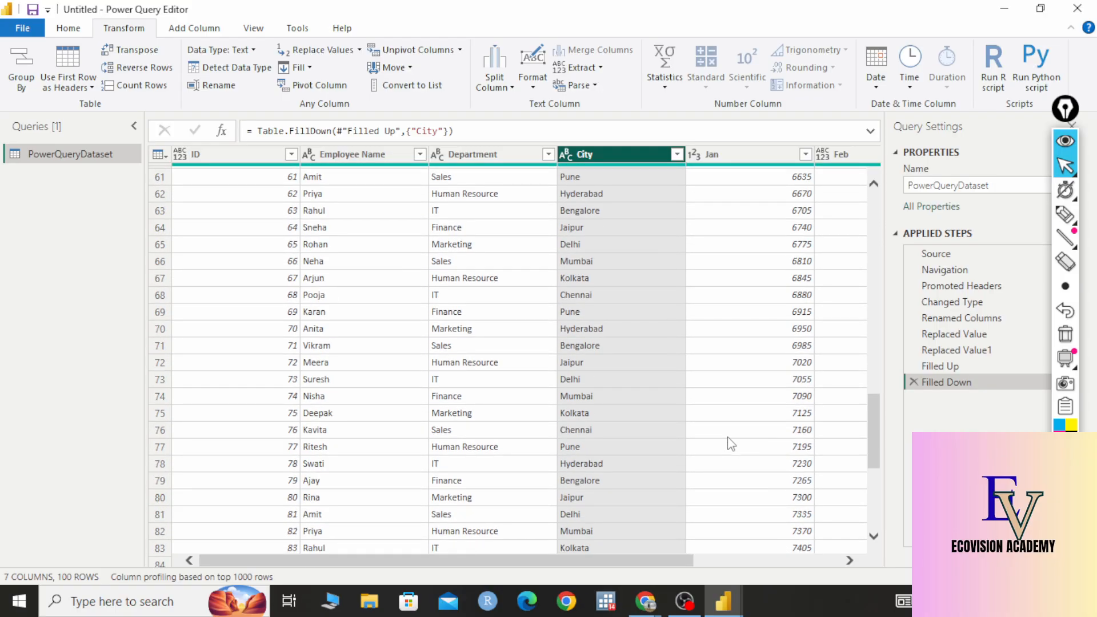
scroll(730, 437, up, 5)
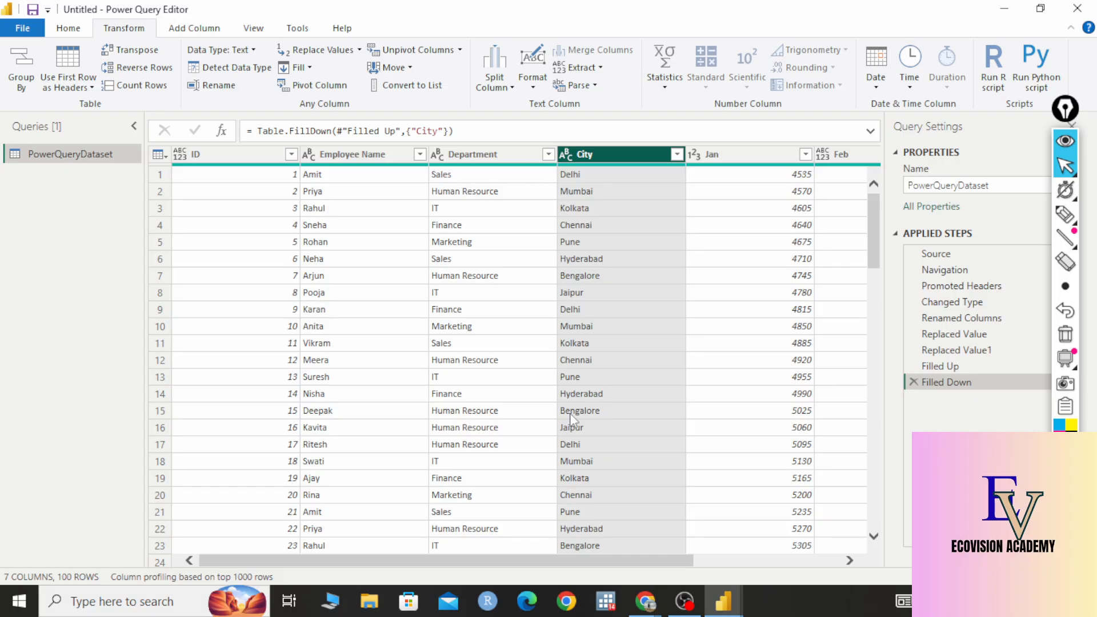
Select the Jan column, illustrate filling with pen notes 14 → Sales, 15 → ditto and 16 → Marketing, and clear the ink
drag(448, 560, 668, 560)
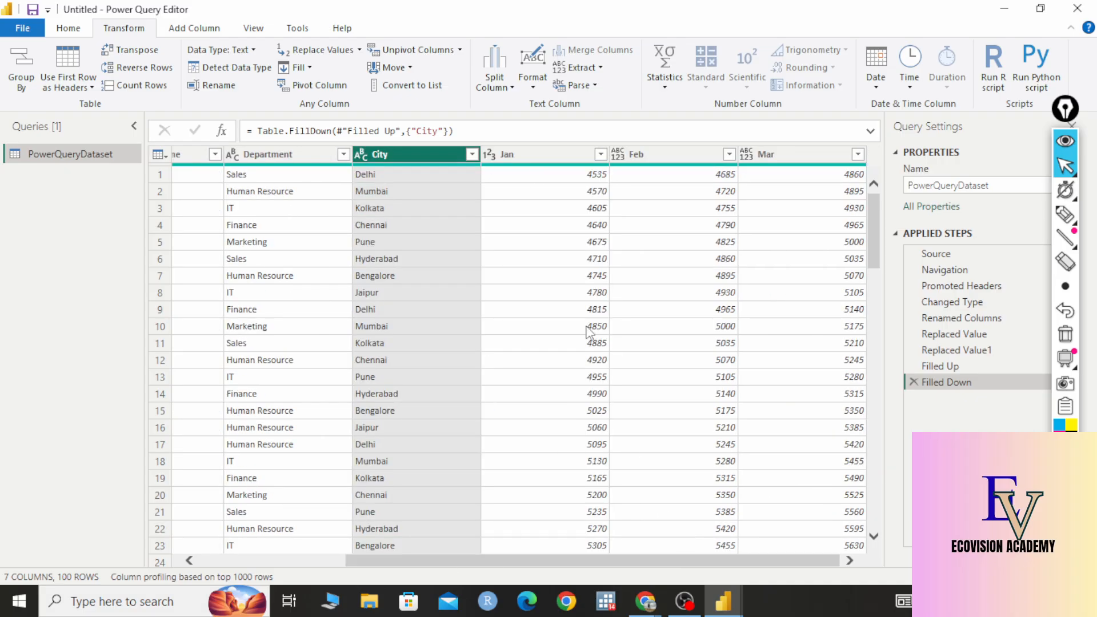
click(515, 153)
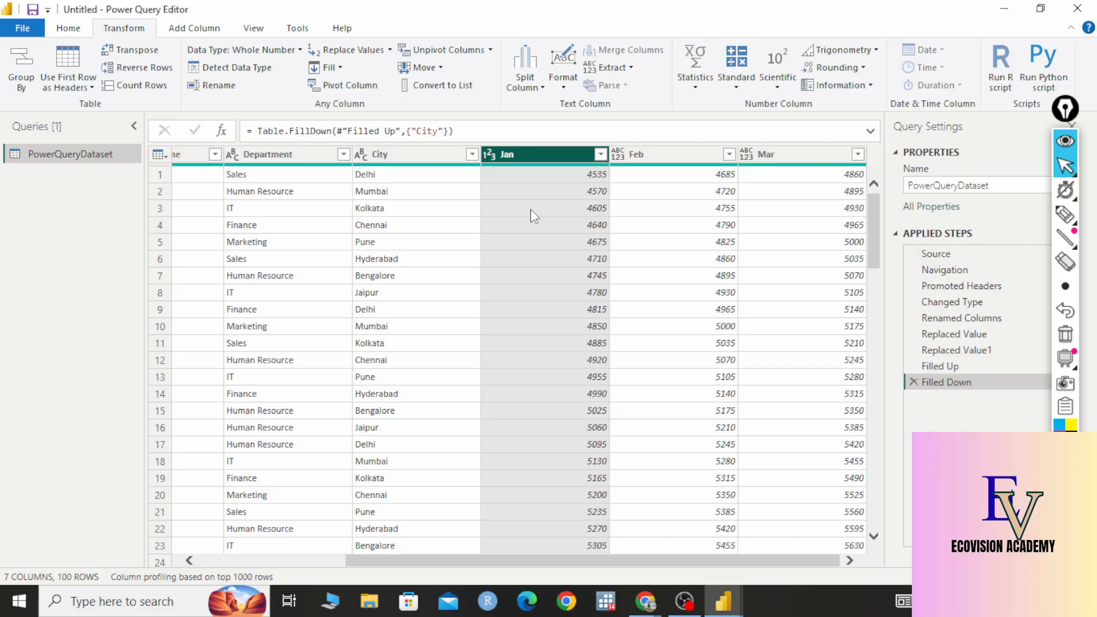
click(1065, 214)
mouse_move(313, 234)
mouse_down()
mouse_move(326, 267)
mouse_move(358, 265)
mouse_up()
drag(412, 234, 431, 230)
drag(425, 205, 460, 246)
drag(515, 200, 485, 230)
mouse_move(551, 202)
mouse_down()
mouse_move(646, 159)
mouse_move(642, 188)
mouse_up()
drag(363, 325, 373, 342)
mouse_move(378, 335)
mouse_down()
mouse_move(421, 298)
mouse_move(502, 326)
mouse_up()
drag(598, 276, 613, 289)
drag(393, 379, 392, 418)
drag(411, 381, 419, 407)
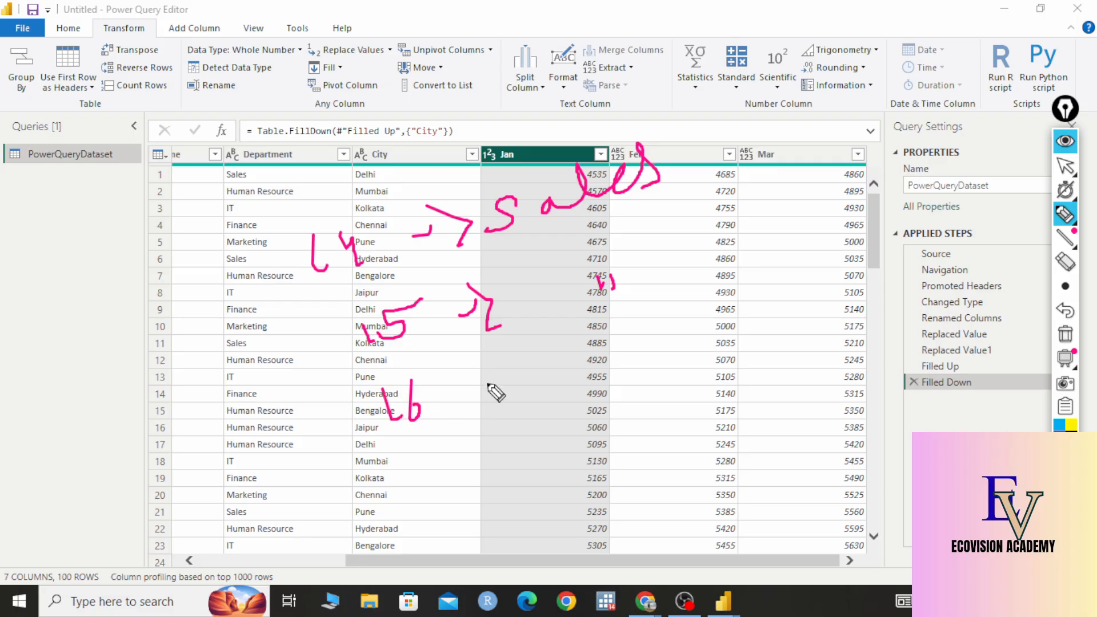
drag(486, 385, 534, 376)
mouse_move(518, 346)
mouse_down()
mouse_move(566, 377)
mouse_move(548, 410)
mouse_up()
mouse_move(576, 380)
mouse_down()
mouse_move(595, 350)
mouse_move(670, 334)
mouse_move(810, 266)
mouse_move(840, 321)
mouse_up()
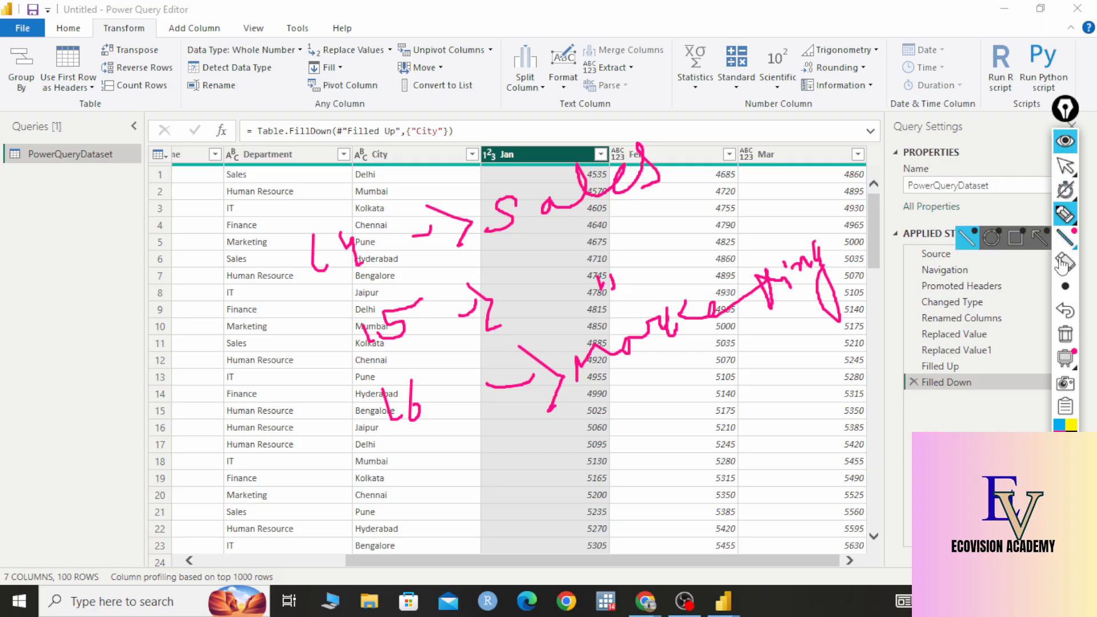
click(1065, 334)
click(1064, 166)
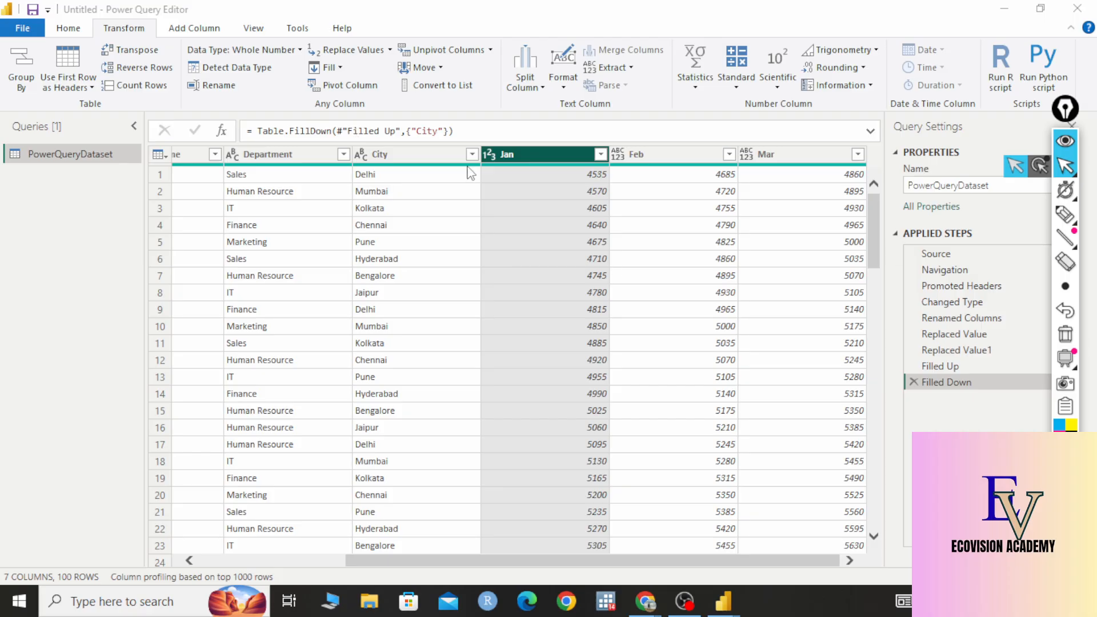
Write the word Pivot with an underline as a pen note beside the table, and clear the ink
click(1066, 215)
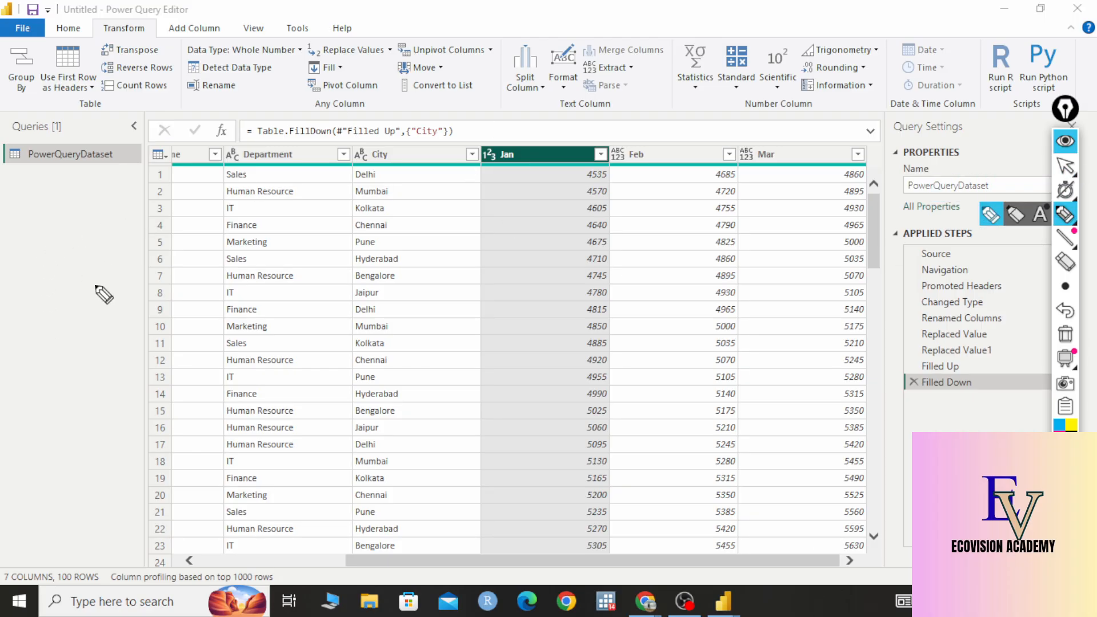
drag(48, 217, 58, 251)
mouse_move(32, 192)
mouse_down()
mouse_move(41, 220)
mouse_move(84, 234)
mouse_move(117, 200)
mouse_move(147, 213)
mouse_up()
click(72, 210)
drag(153, 163, 171, 218)
drag(150, 193, 186, 176)
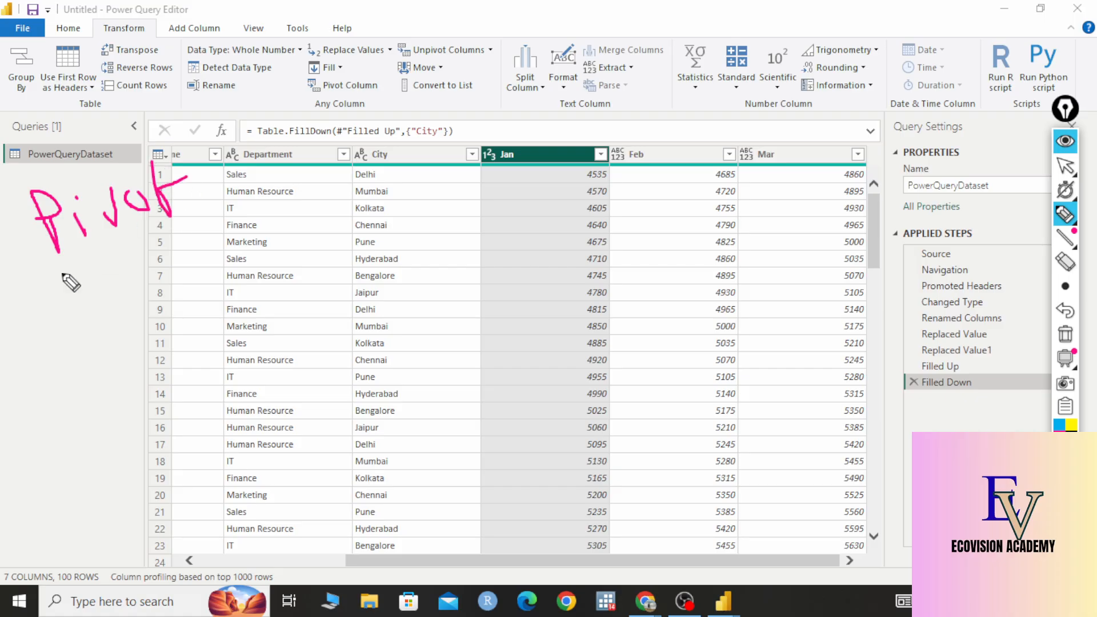
drag(44, 279, 212, 216)
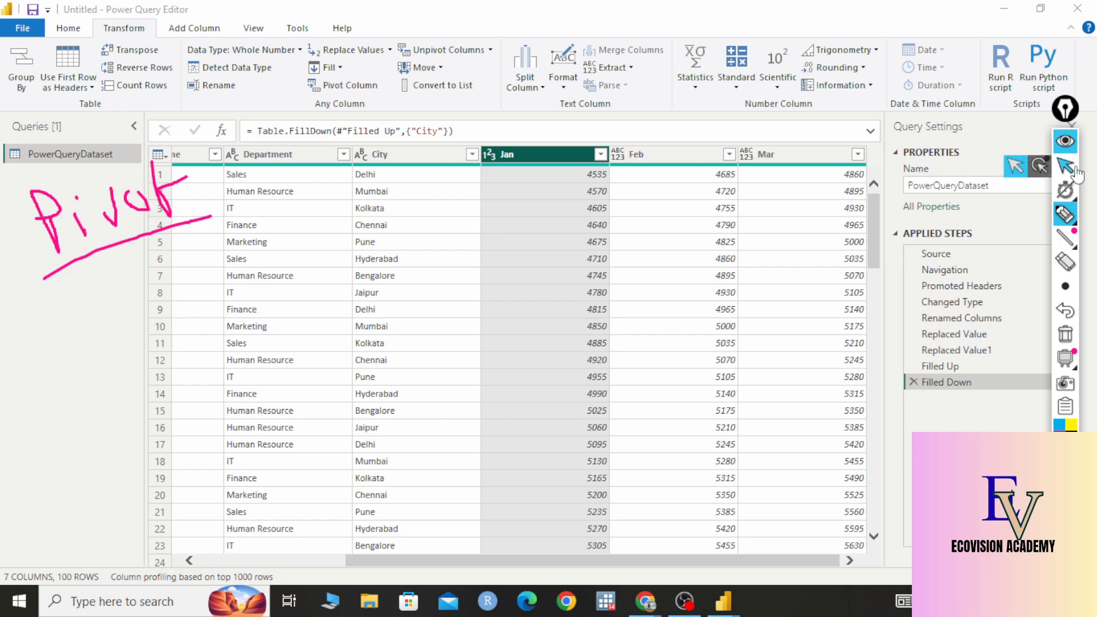
click(1065, 334)
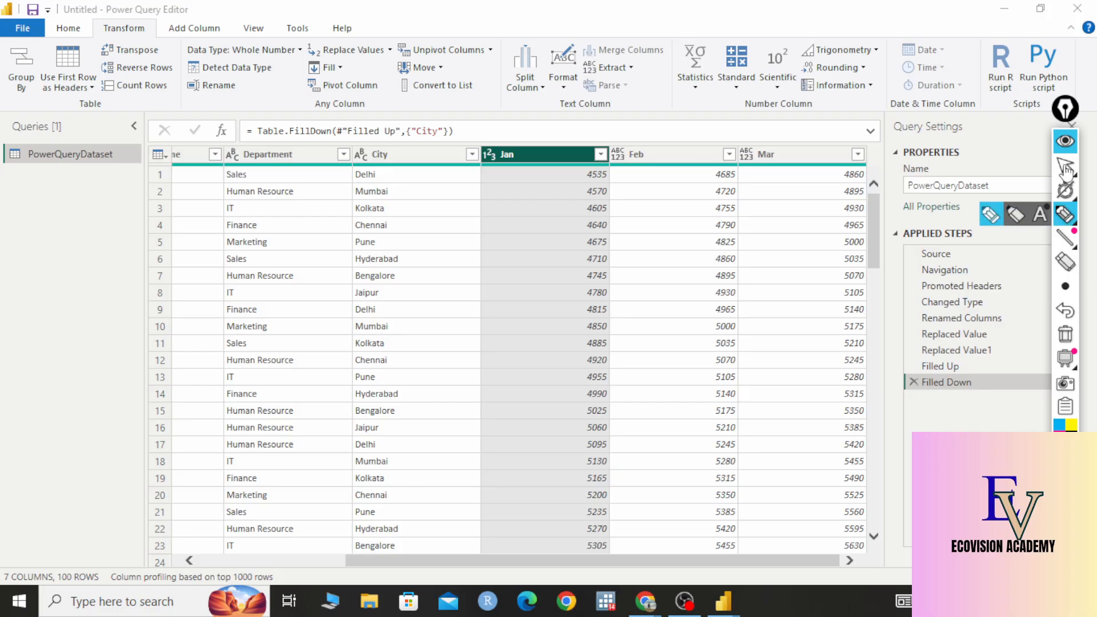
click(1067, 167)
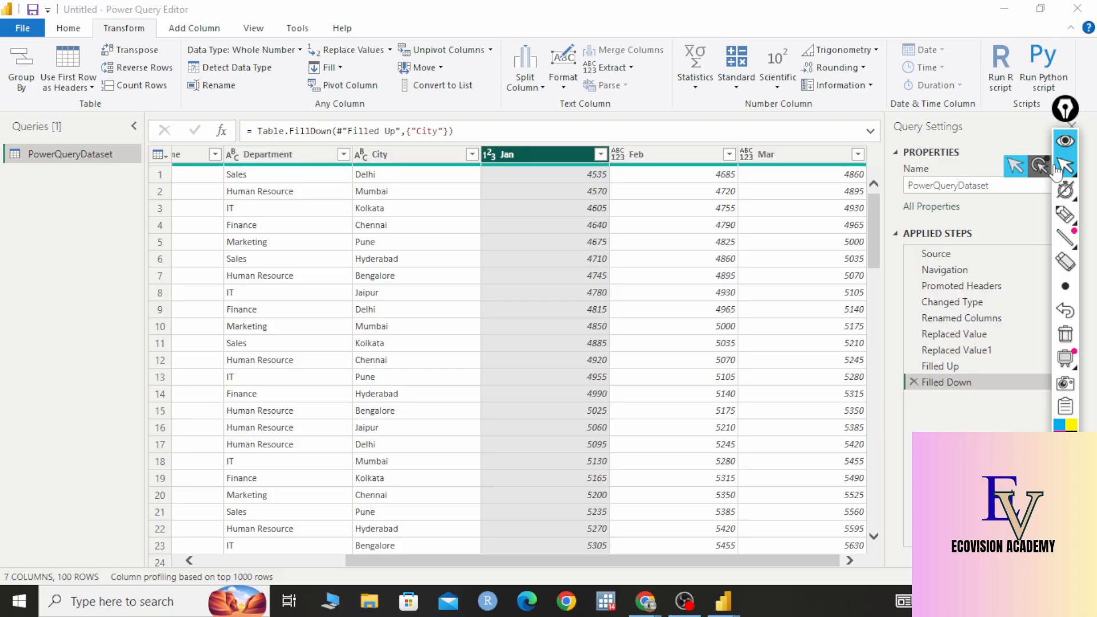
Compare the Department value with the Jan value in each of the first four rows
drag(681, 565, 439, 567)
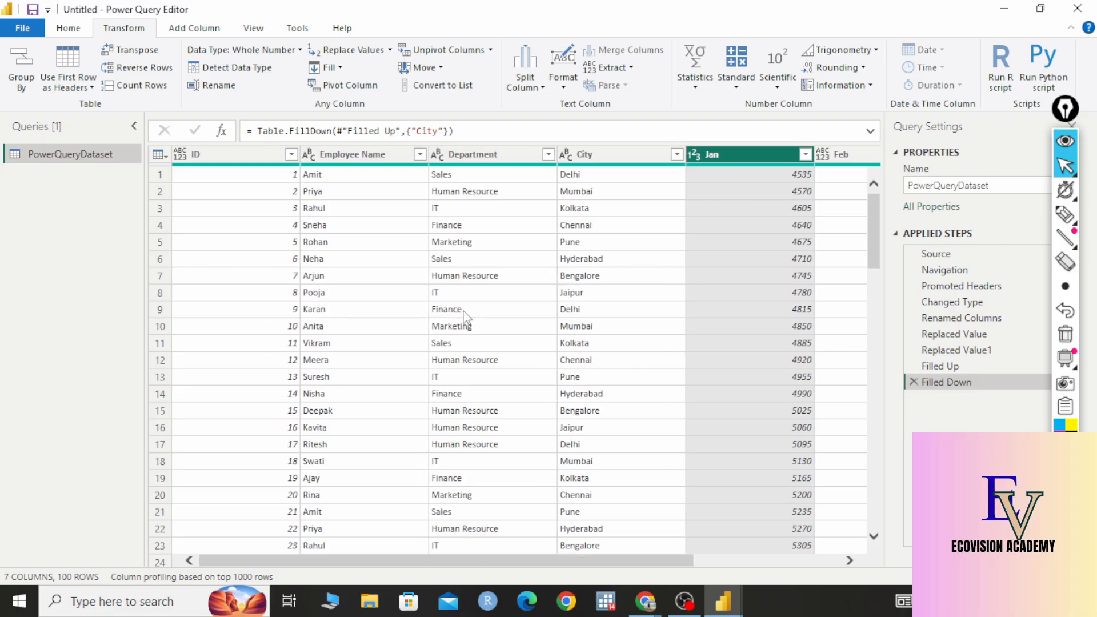
click(468, 176)
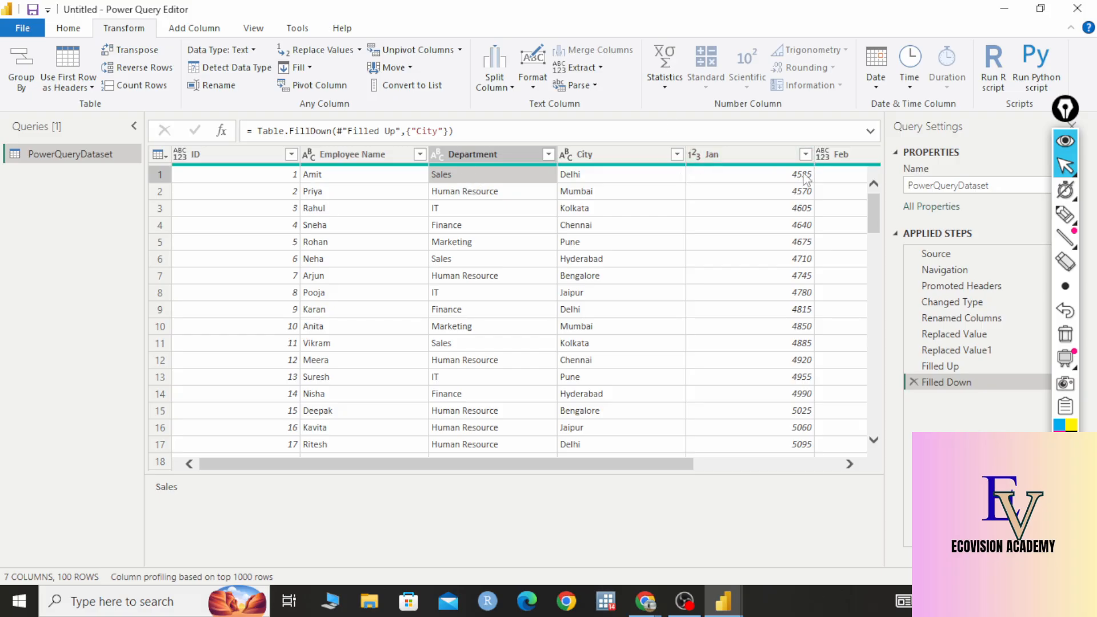
click(449, 196)
click(767, 192)
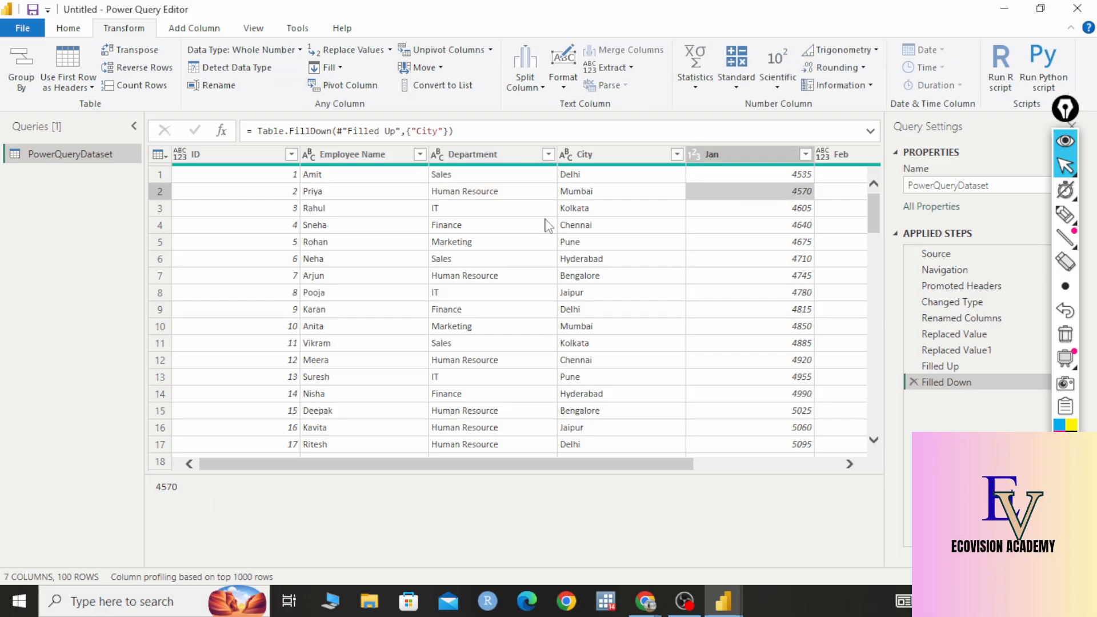
click(439, 209)
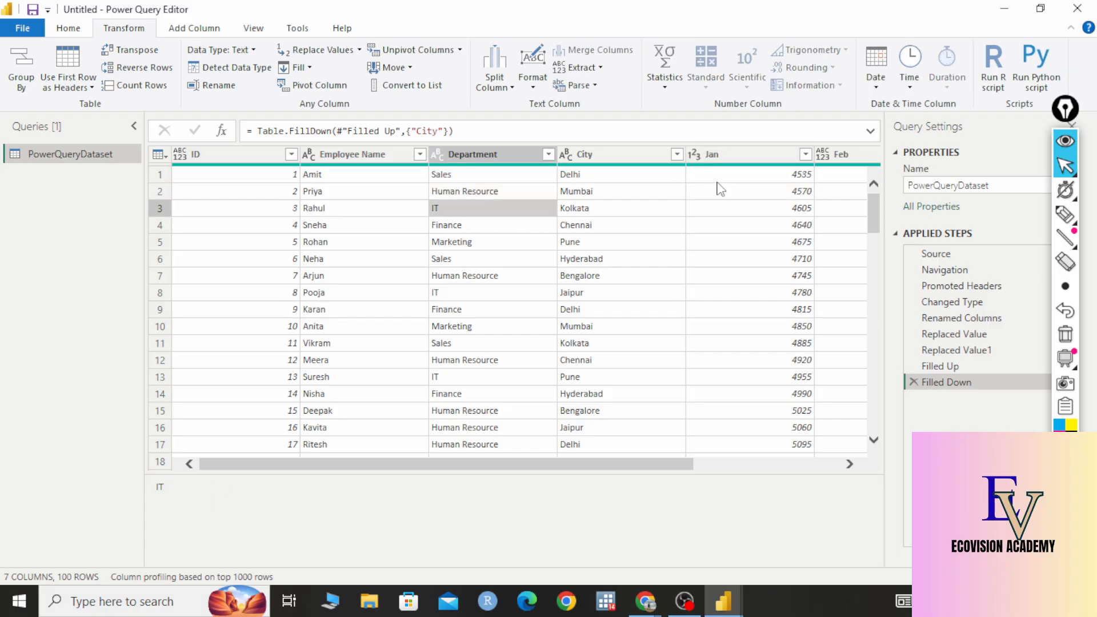
click(783, 209)
click(496, 232)
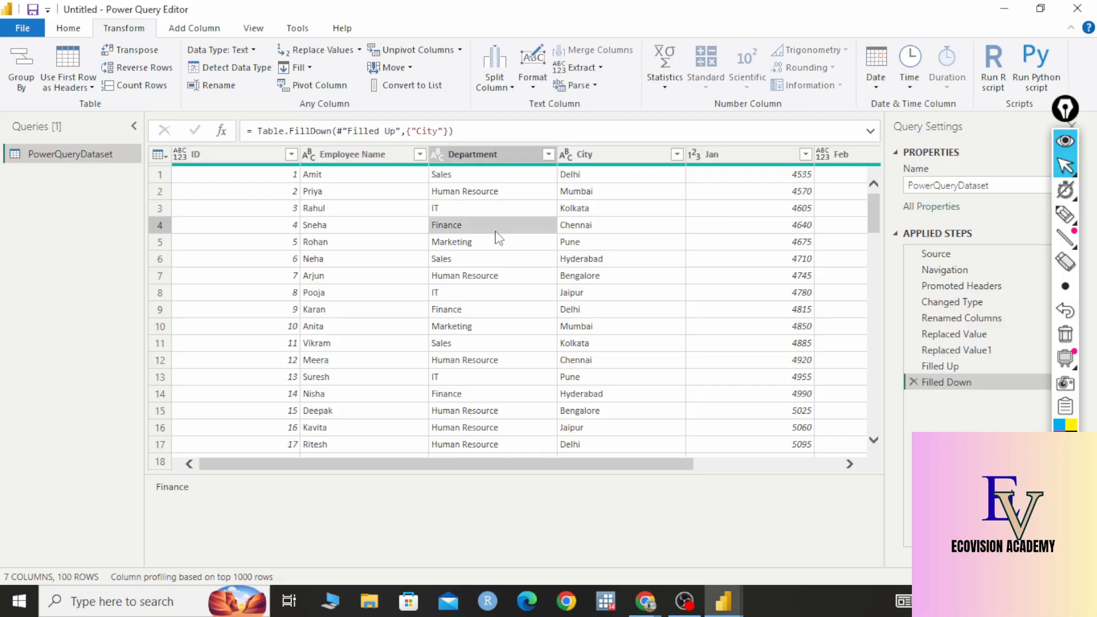
click(749, 234)
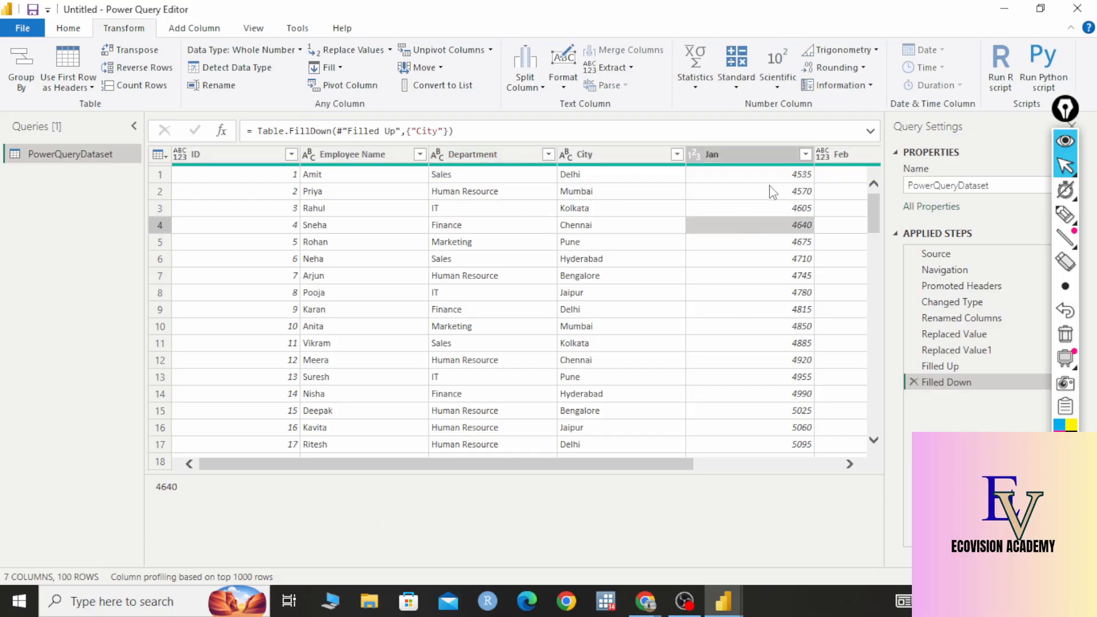
Draw pen arrows leading away from the Department values in the first four rows, and clear the ink
click(1064, 214)
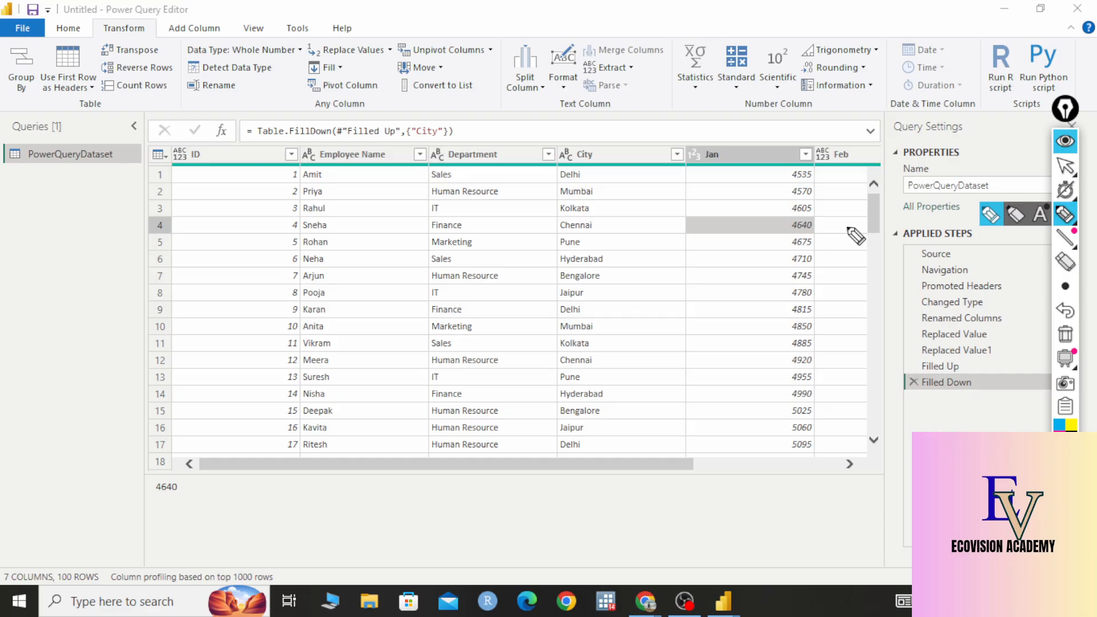
mouse_move(472, 170)
mouse_down()
mouse_move(529, 138)
mouse_move(521, 167)
mouse_move(570, 138)
mouse_move(557, 171)
mouse_up()
mouse_move(488, 210)
mouse_down()
mouse_move(600, 187)
mouse_move(548, 254)
mouse_up()
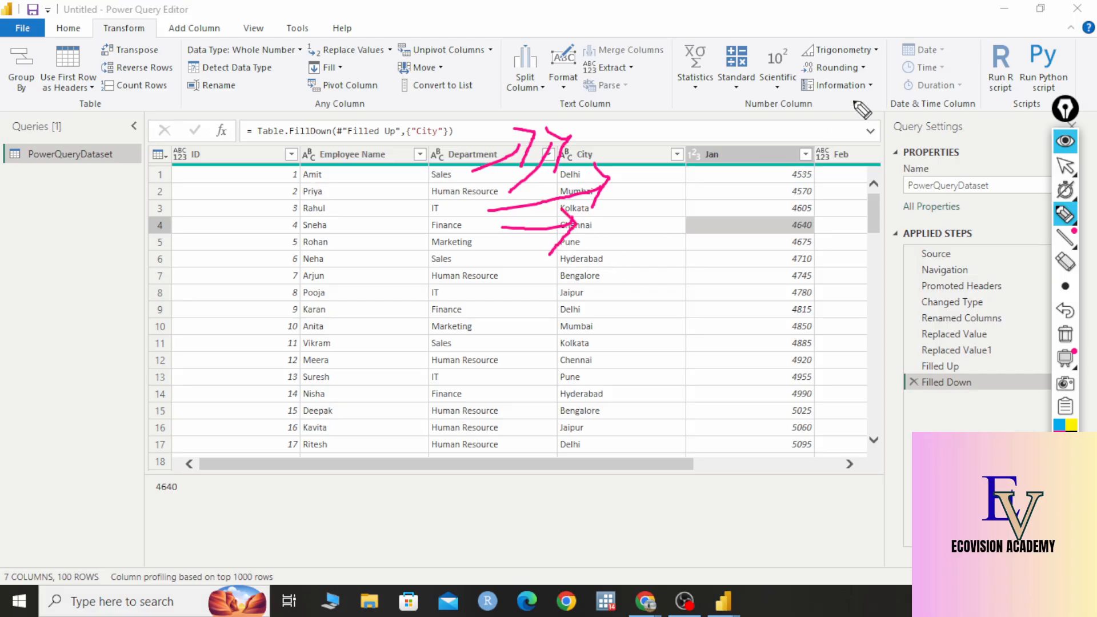
click(1064, 167)
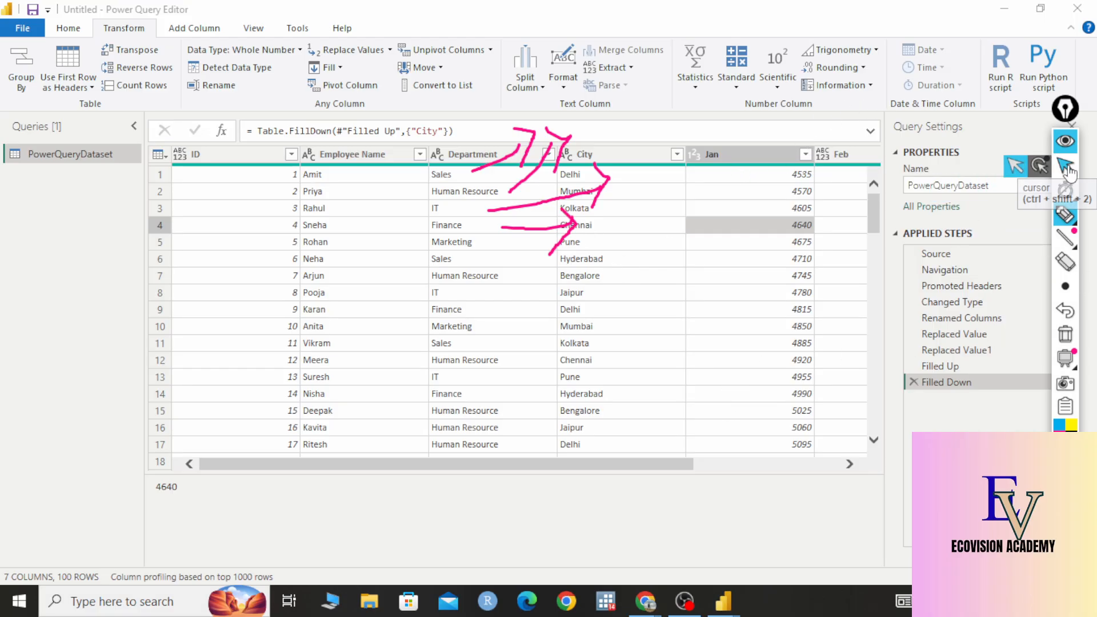
click(1072, 336)
click(1064, 167)
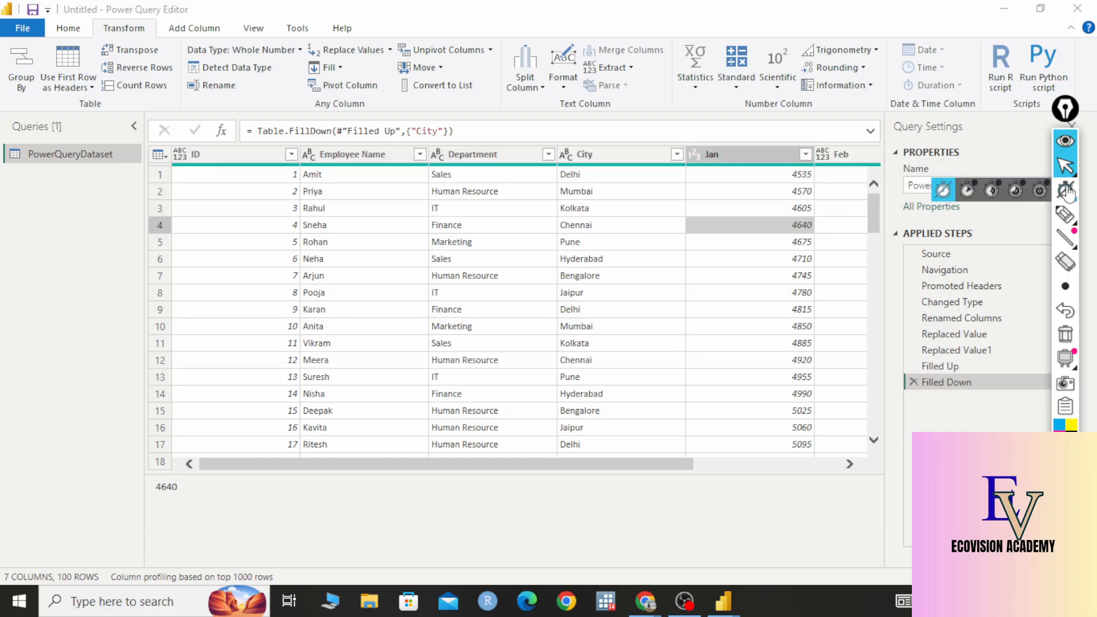
Draw pen arrows from the first employee to the department and from the Sales and Human Resource cells to their Jan values
click(1065, 215)
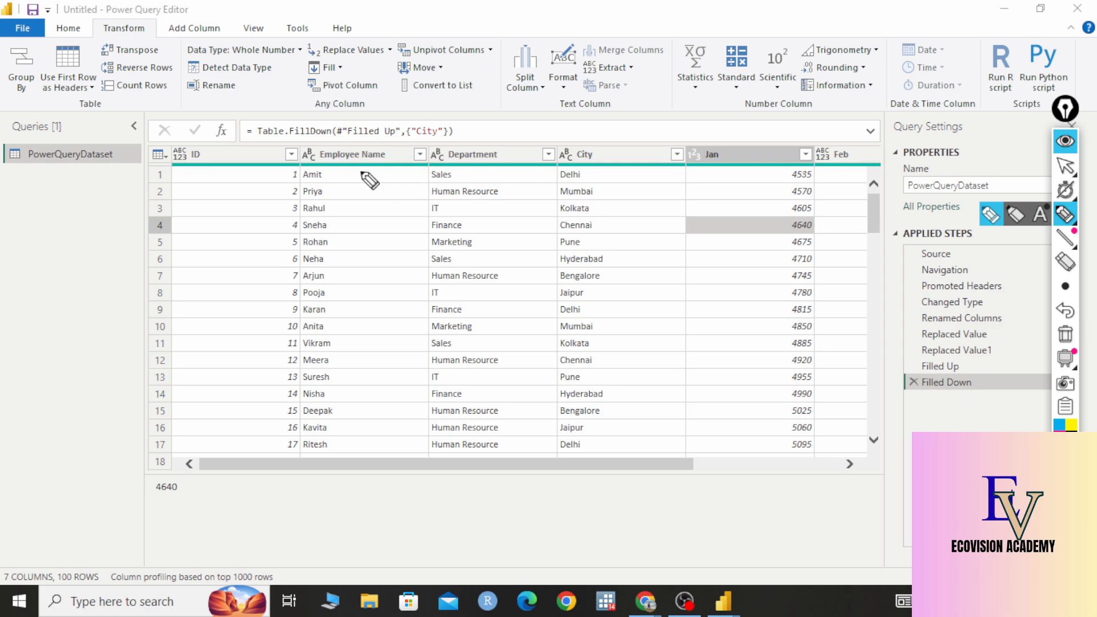
drag(361, 170, 407, 167)
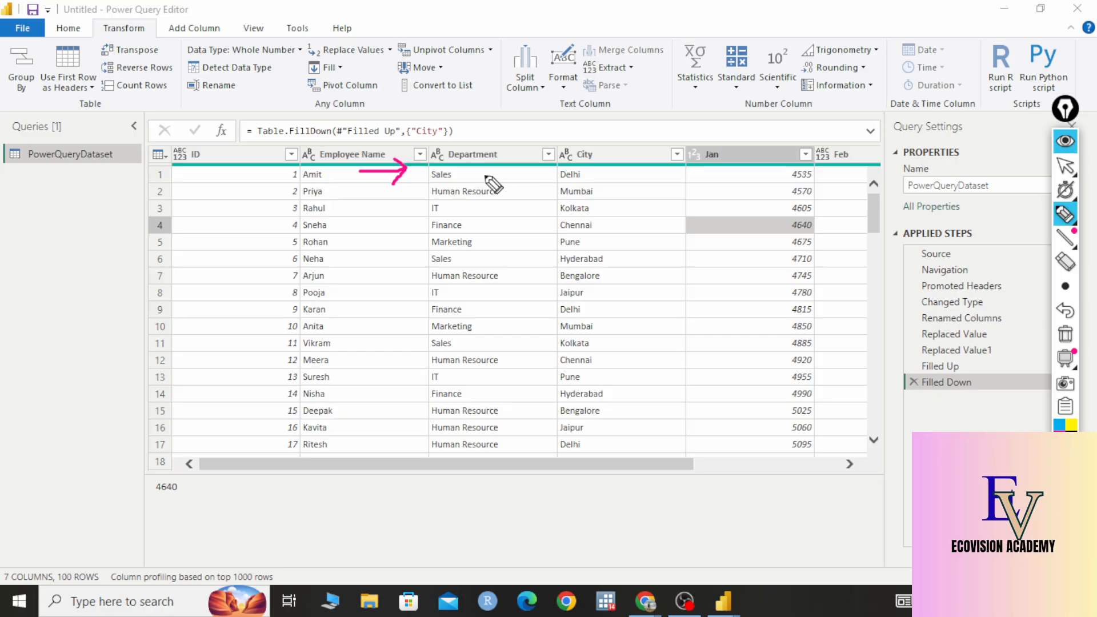
mouse_move(480, 173)
mouse_down()
mouse_move(704, 171)
mouse_move(688, 188)
mouse_up()
click(515, 192)
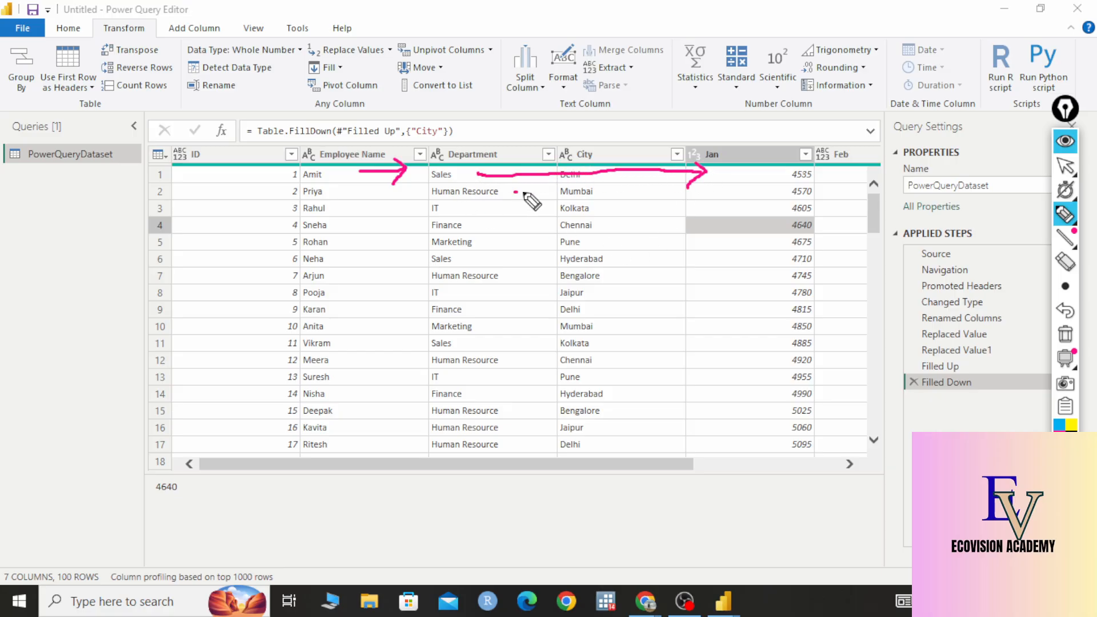
mouse_move(524, 194)
mouse_down()
mouse_move(713, 190)
mouse_move(691, 203)
mouse_up()
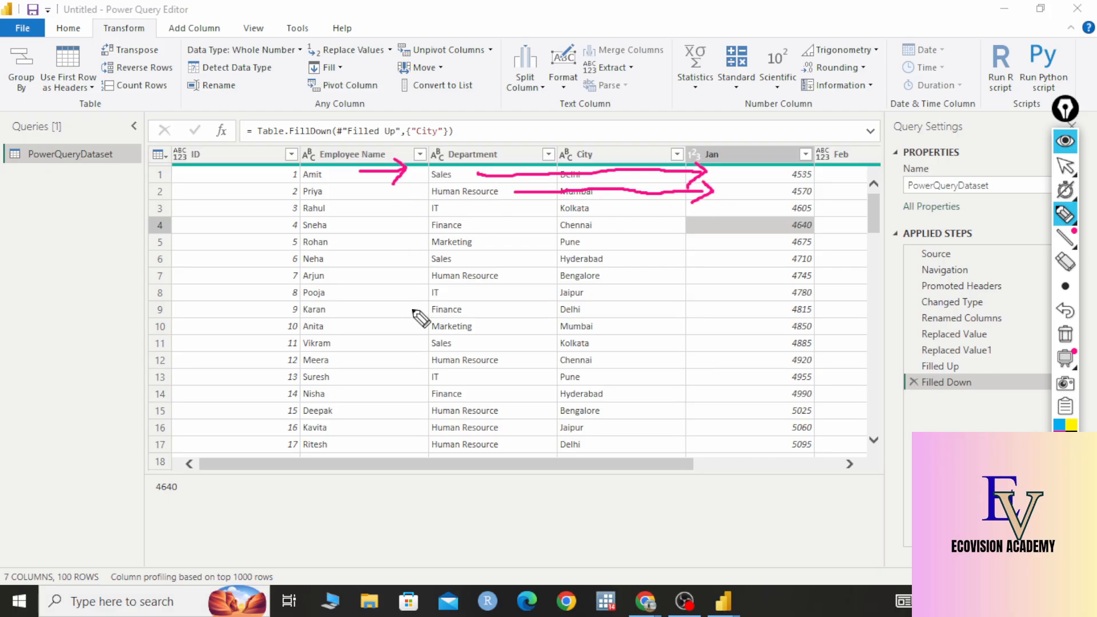
mouse_move(1068, 169)
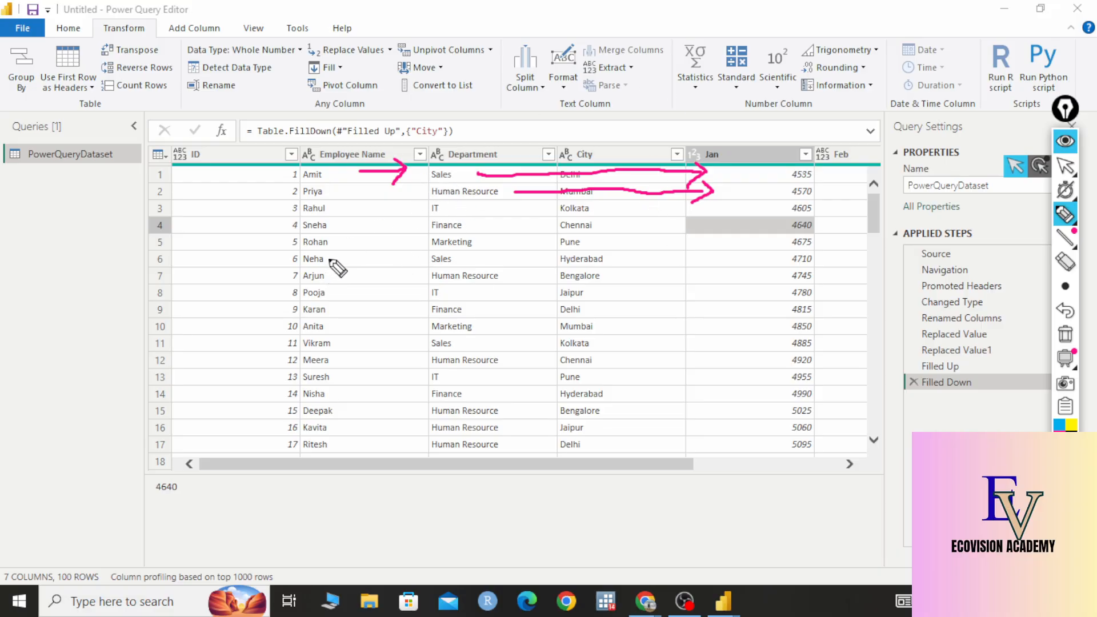
Sketch the pivoted column headings S, HR, IT, F and M across the table with the pen
drag(330, 255, 302, 293)
mouse_move(401, 245)
mouse_down()
mouse_move(440, 236)
mouse_move(441, 259)
mouse_up()
drag(494, 219, 548, 211)
mouse_move(530, 214)
mouse_down()
mouse_move(563, 246)
mouse_move(597, 241)
mouse_up()
mouse_move(584, 202)
mouse_down()
mouse_move(604, 194)
mouse_move(594, 230)
mouse_up()
drag(683, 189, 714, 208)
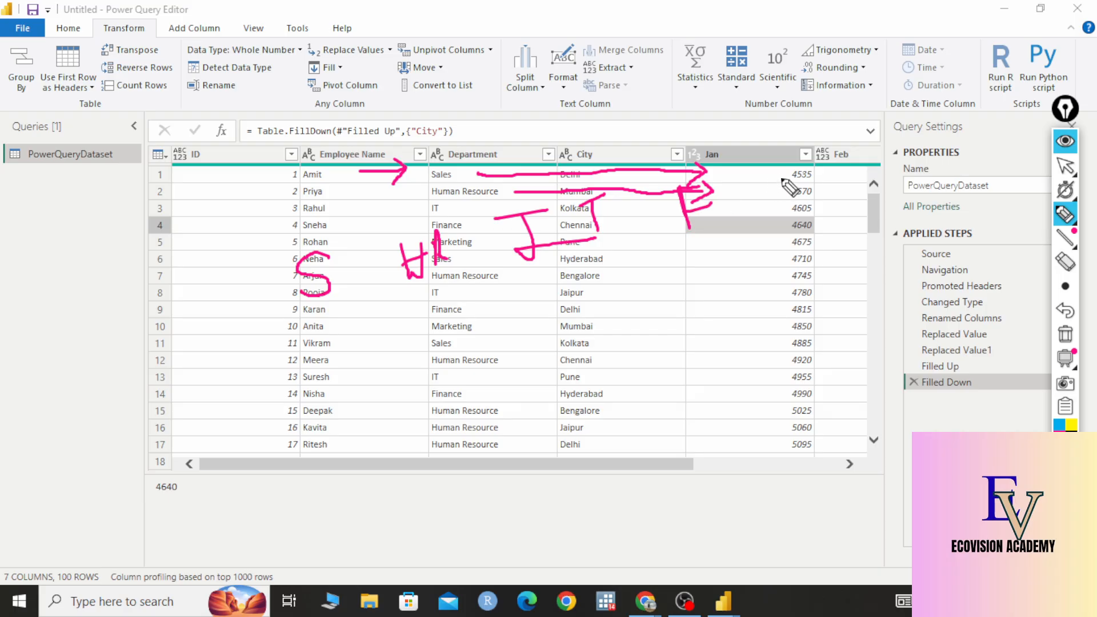
mouse_move(770, 169)
mouse_down()
mouse_move(772, 206)
mouse_move(821, 186)
mouse_up()
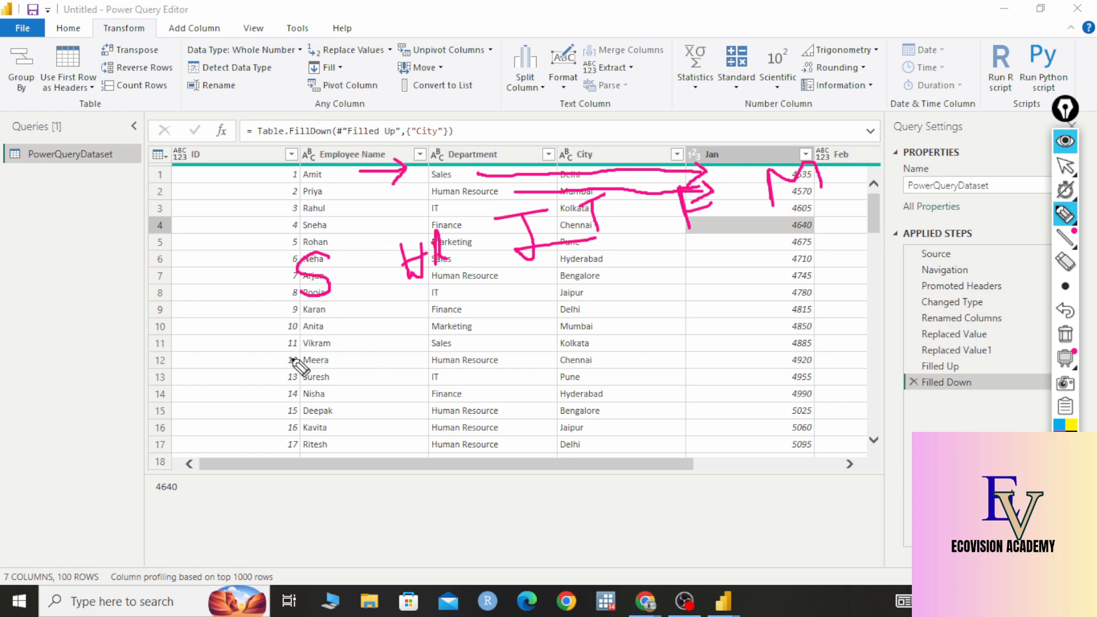
Write 4535 under the S heading and null under the other sketched headings, and clear the ink
drag(266, 328, 280, 352)
mouse_move(280, 340)
mouse_down()
mouse_move(283, 370)
mouse_move(291, 359)
mouse_up()
mouse_move(317, 323)
mouse_down()
mouse_move(336, 323)
mouse_move(358, 294)
mouse_up()
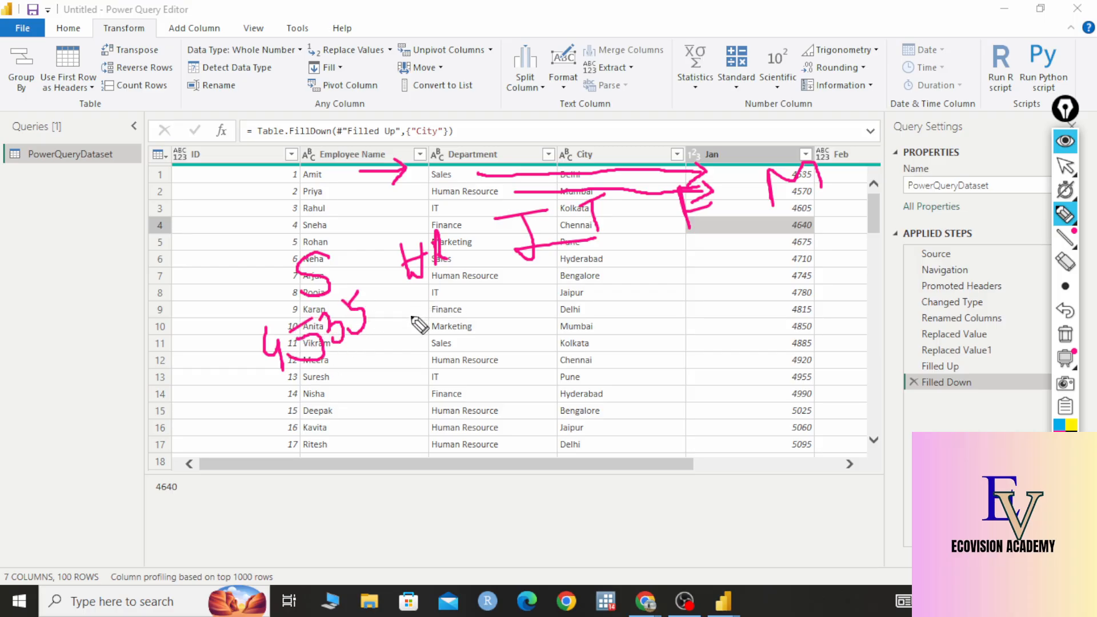
mouse_move(413, 321)
mouse_down()
mouse_move(465, 276)
mouse_move(483, 297)
mouse_up()
mouse_move(566, 300)
mouse_down()
mouse_move(594, 272)
mouse_move(760, 274)
mouse_up()
mouse_move(742, 249)
mouse_down()
mouse_move(755, 262)
mouse_move(791, 217)
mouse_up()
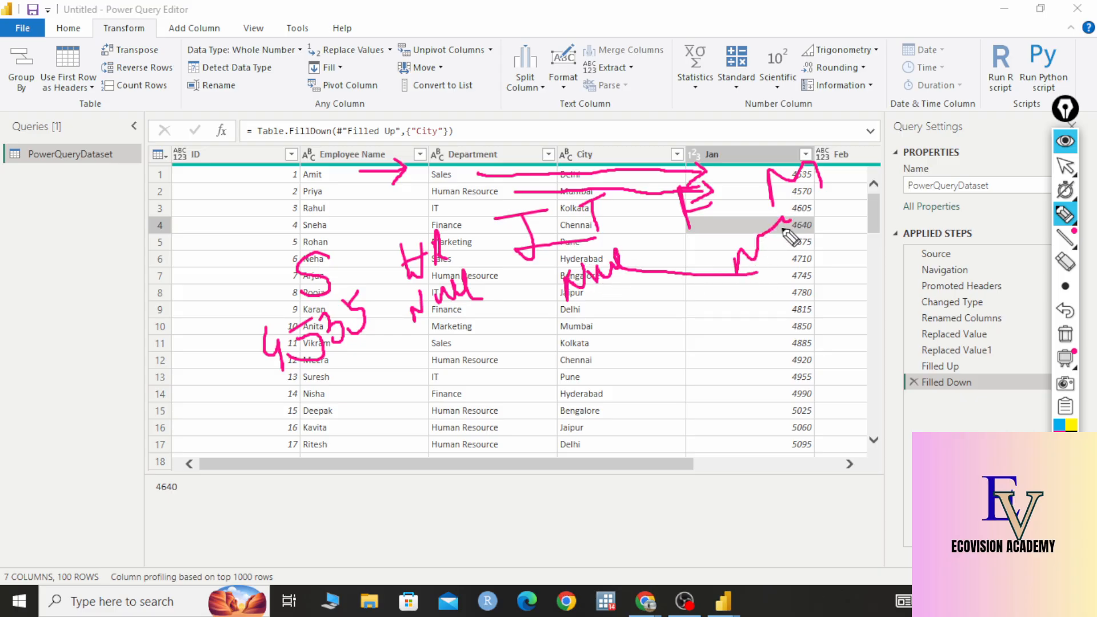
click(1064, 166)
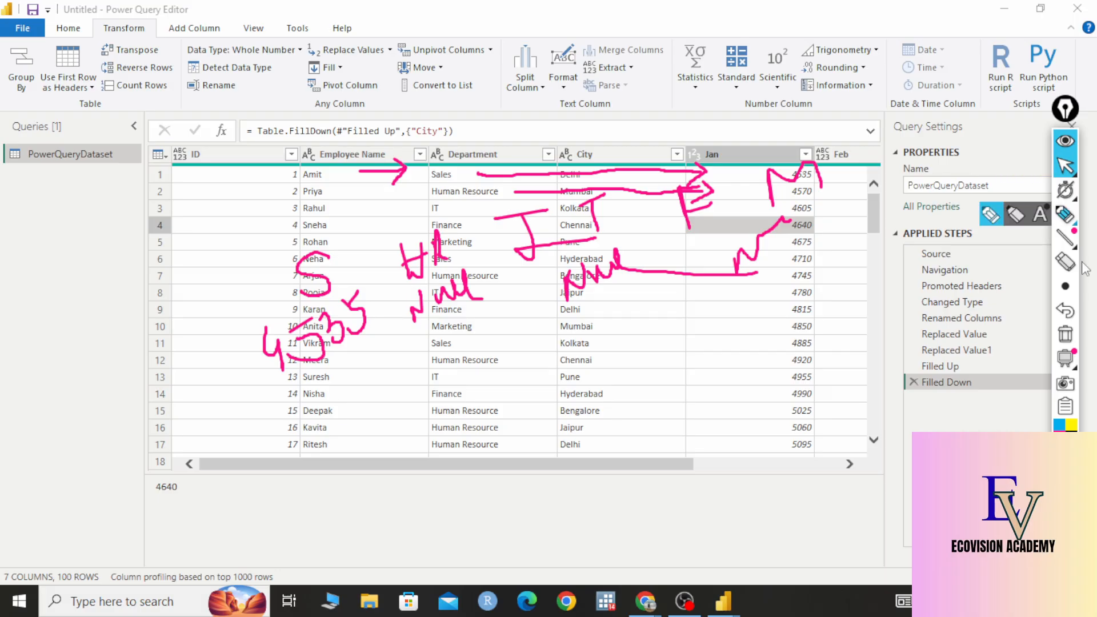
click(1065, 334)
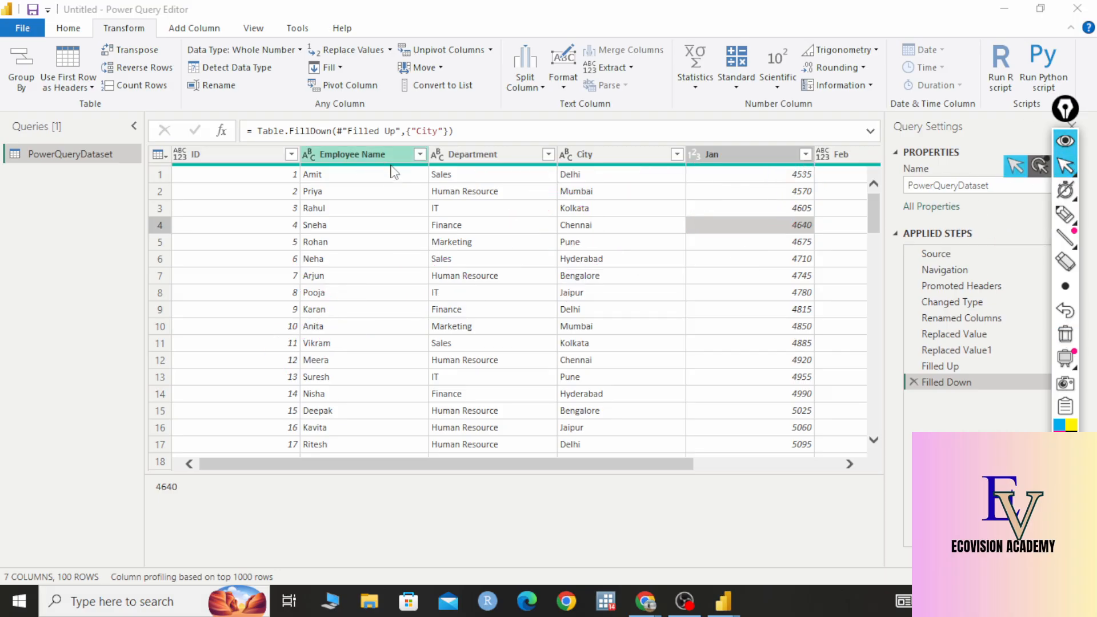
Start pivoting the Department column with Jan as the values column
click(485, 152)
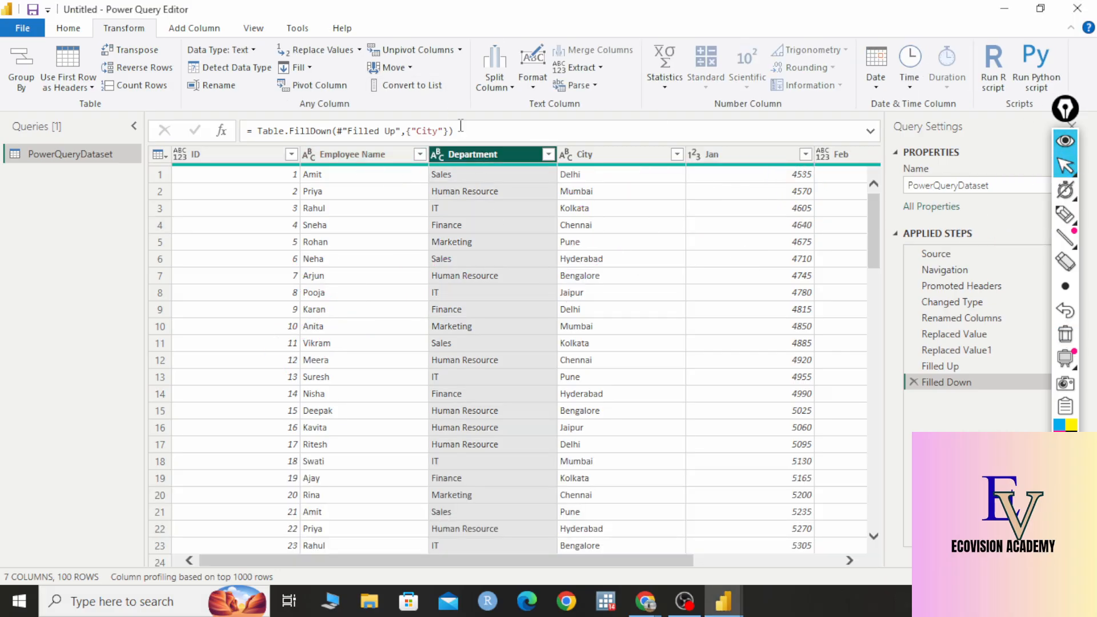
click(337, 93)
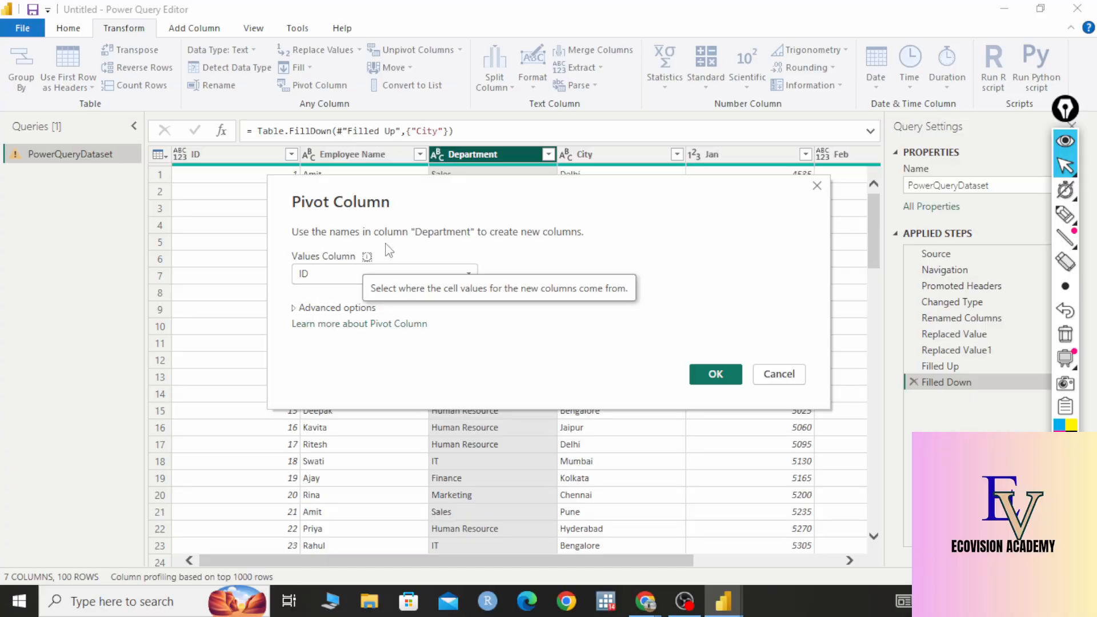
click(351, 273)
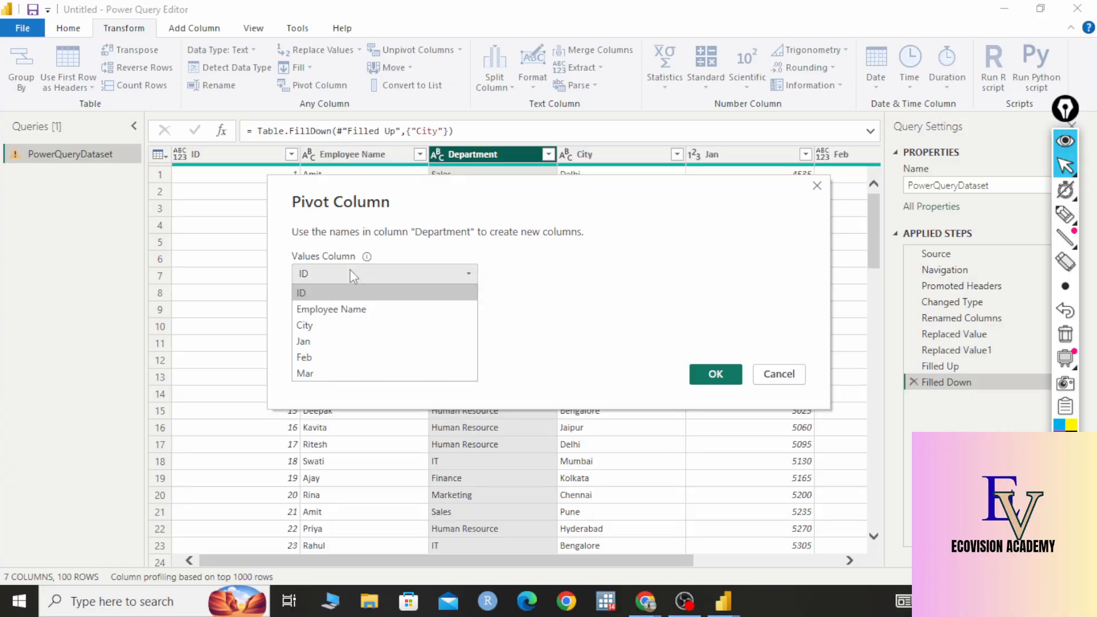
click(355, 341)
drag(539, 191, 402, 254)
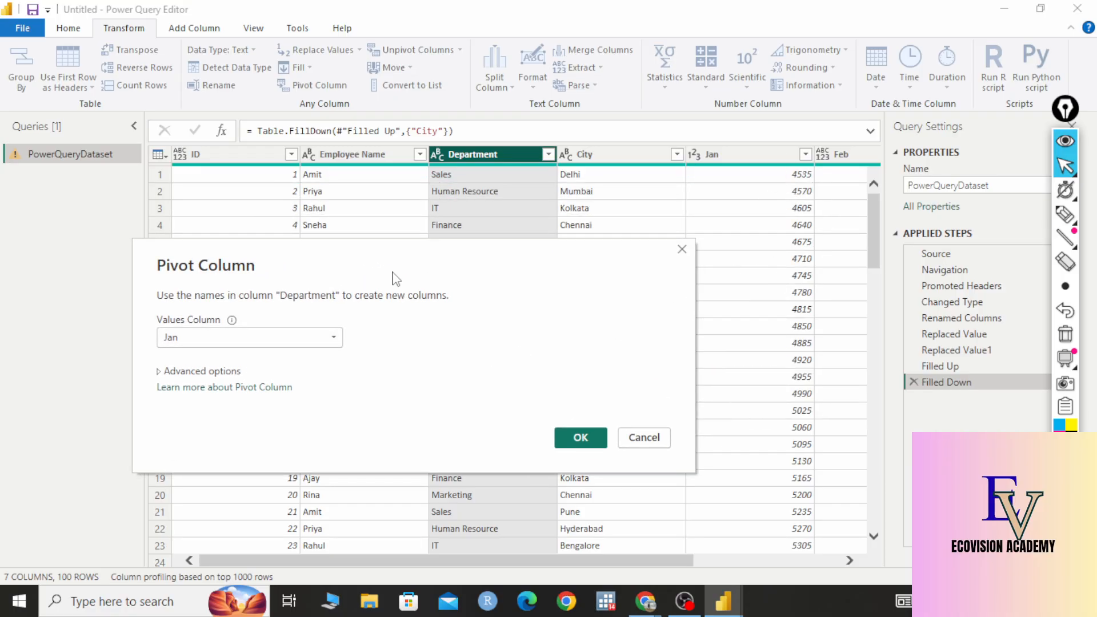
Set the pivot's aggregate value function to Sum in the advanced options and apply the pivot
click(182, 303)
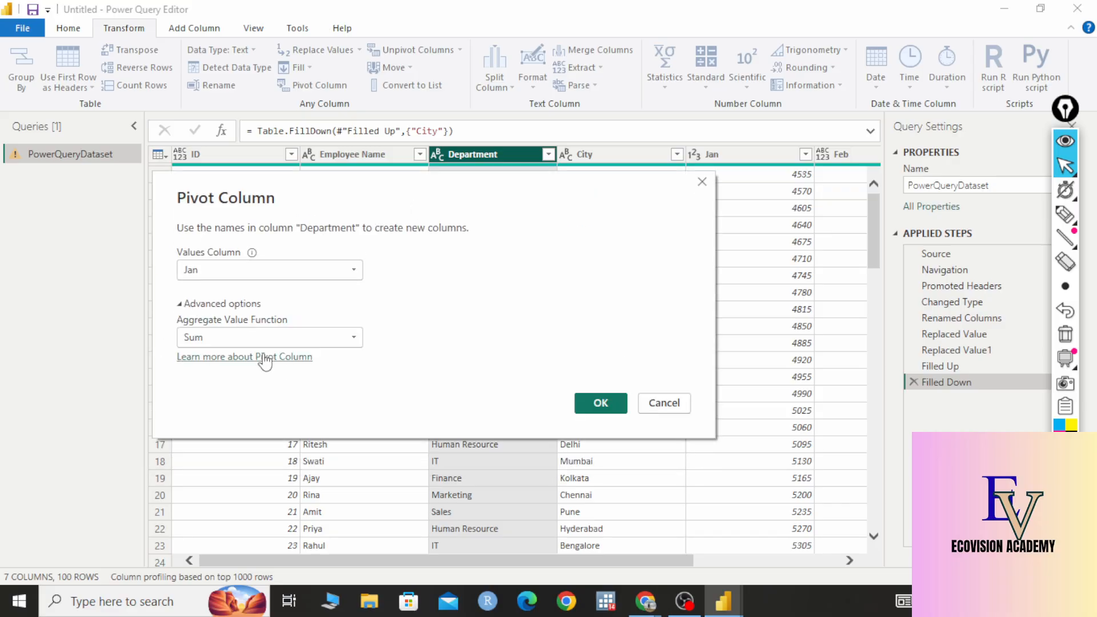
click(252, 341)
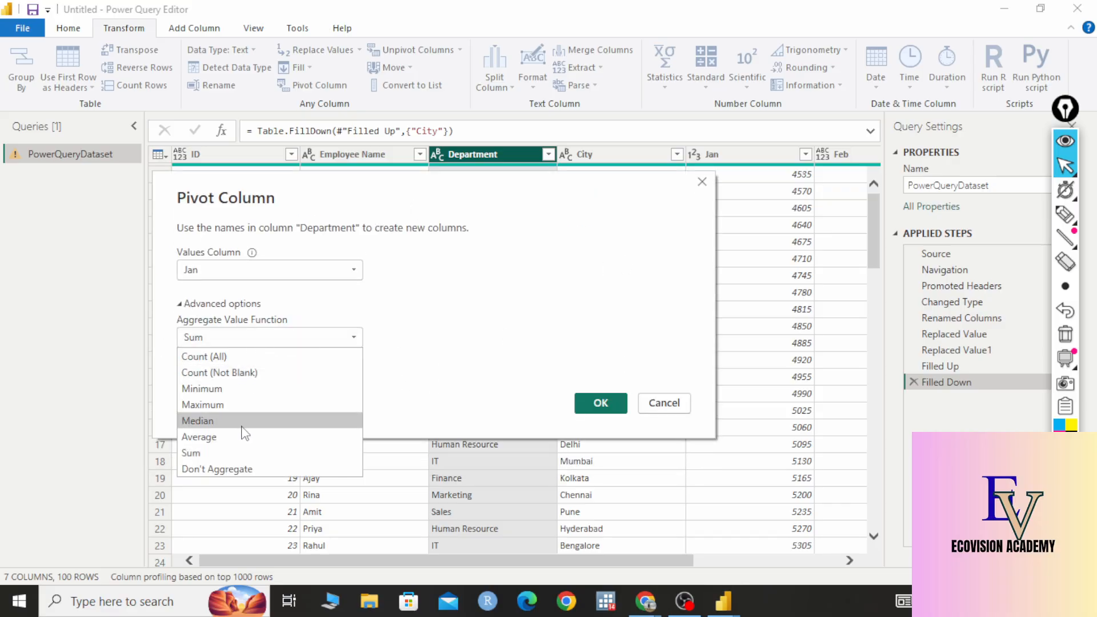
click(245, 454)
drag(531, 188, 522, 369)
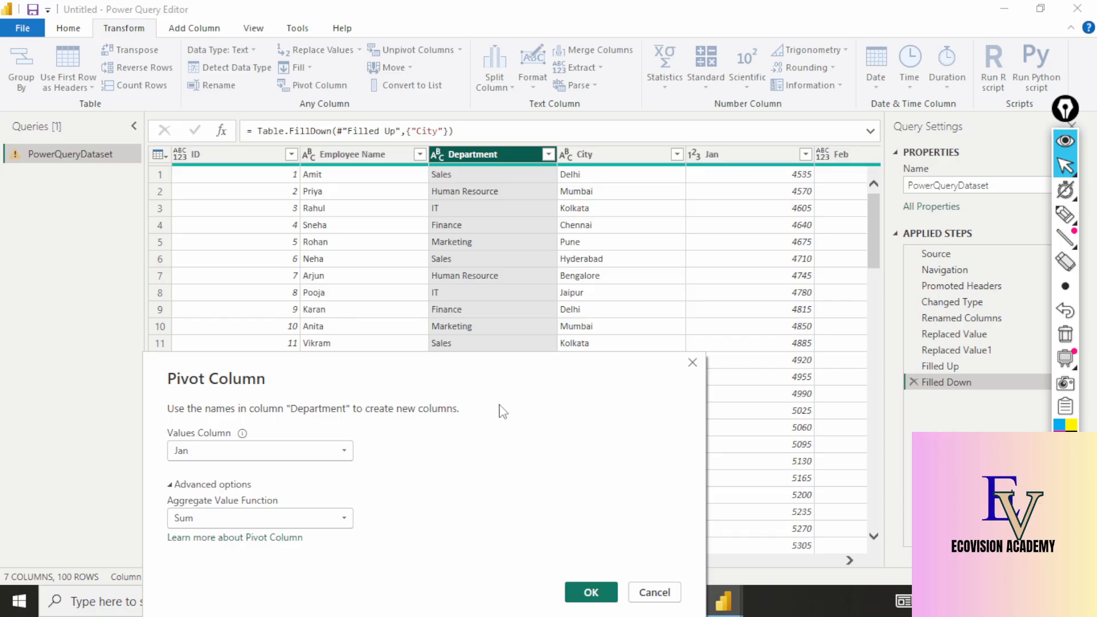
drag(518, 385, 525, 165)
click(592, 359)
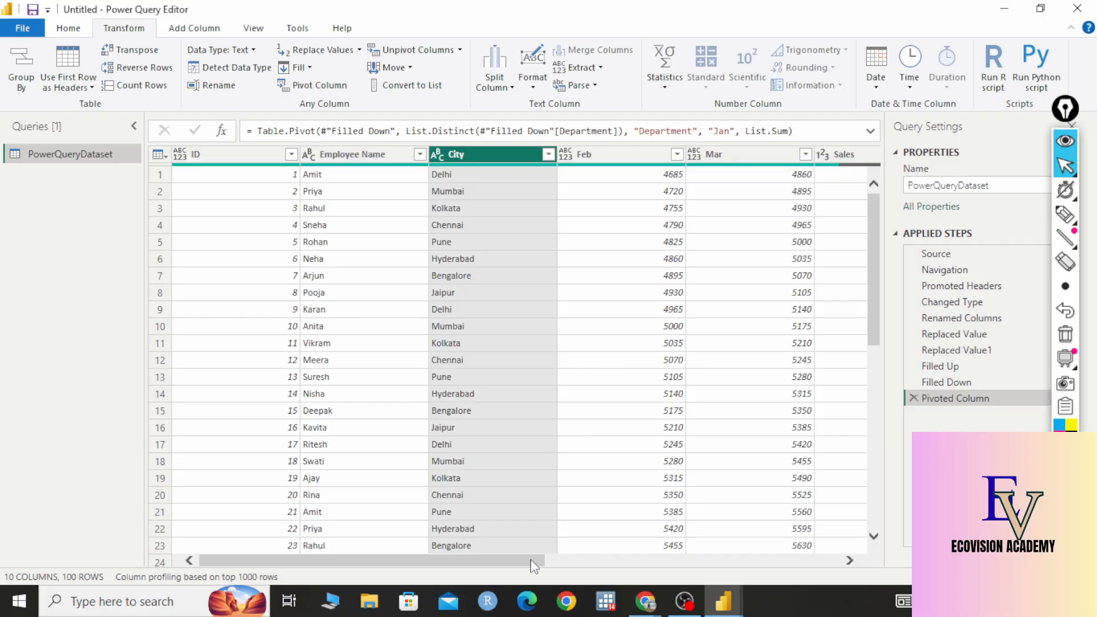
Examine the first two rows' values across the pivoted department columns and compare them with the ID, Employee Name and City columns
drag(533, 565, 829, 541)
click(1064, 214)
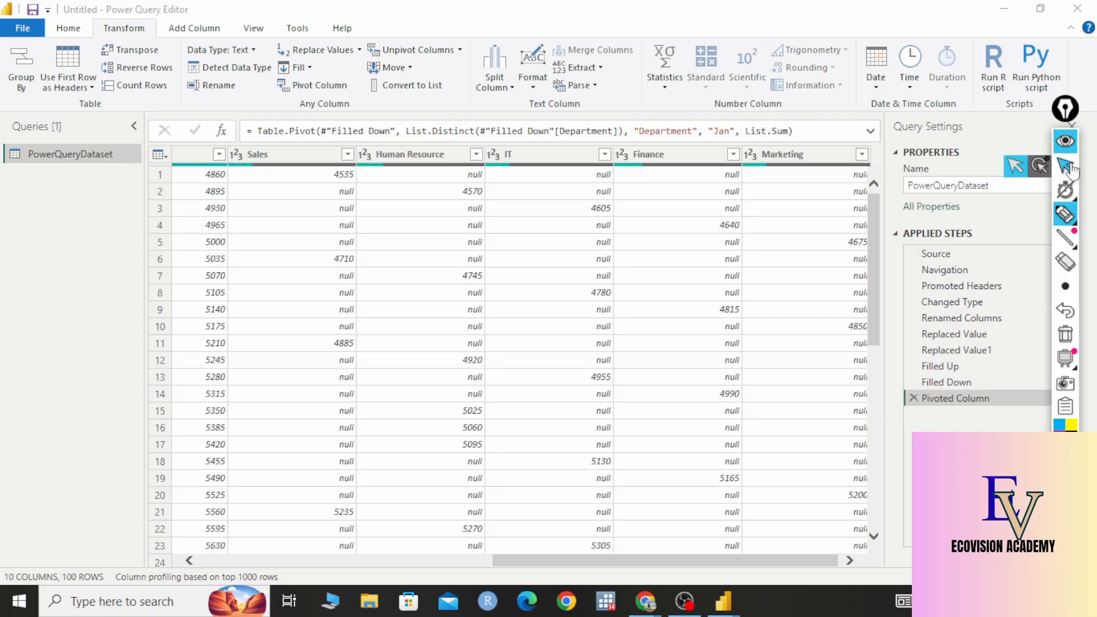
click(1065, 165)
scroll(264, 355, left, 10)
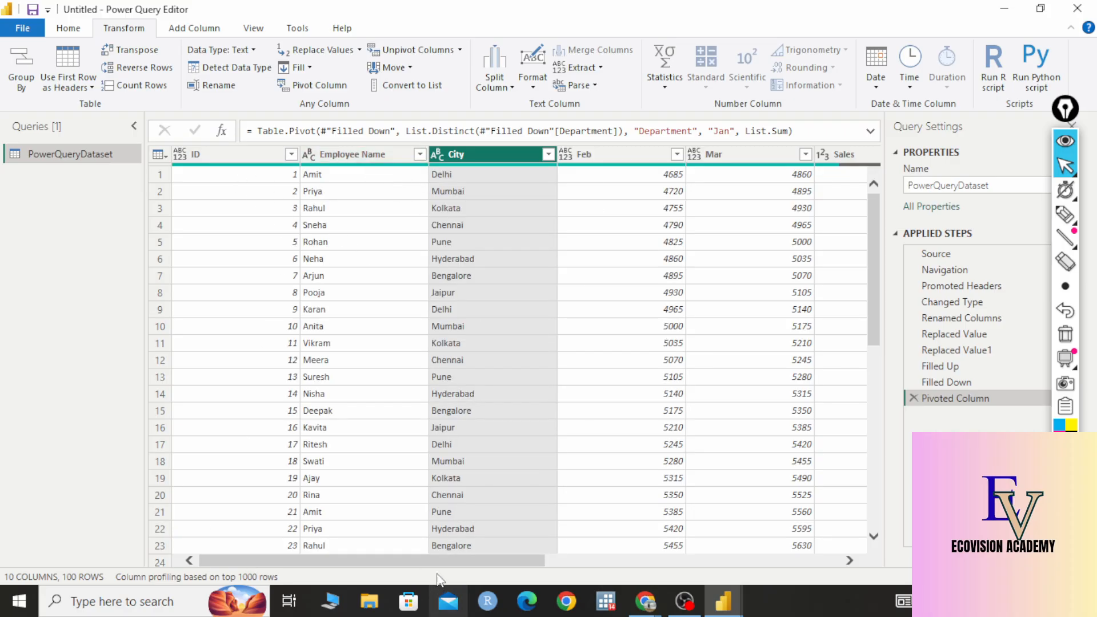
drag(451, 562, 547, 565)
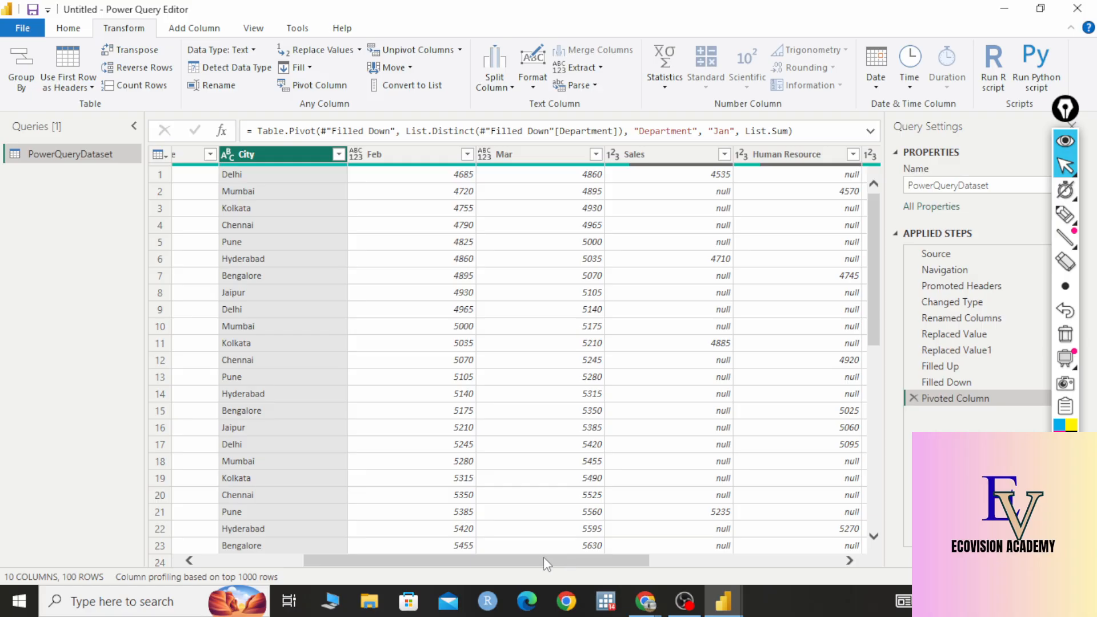
drag(543, 558, 818, 532)
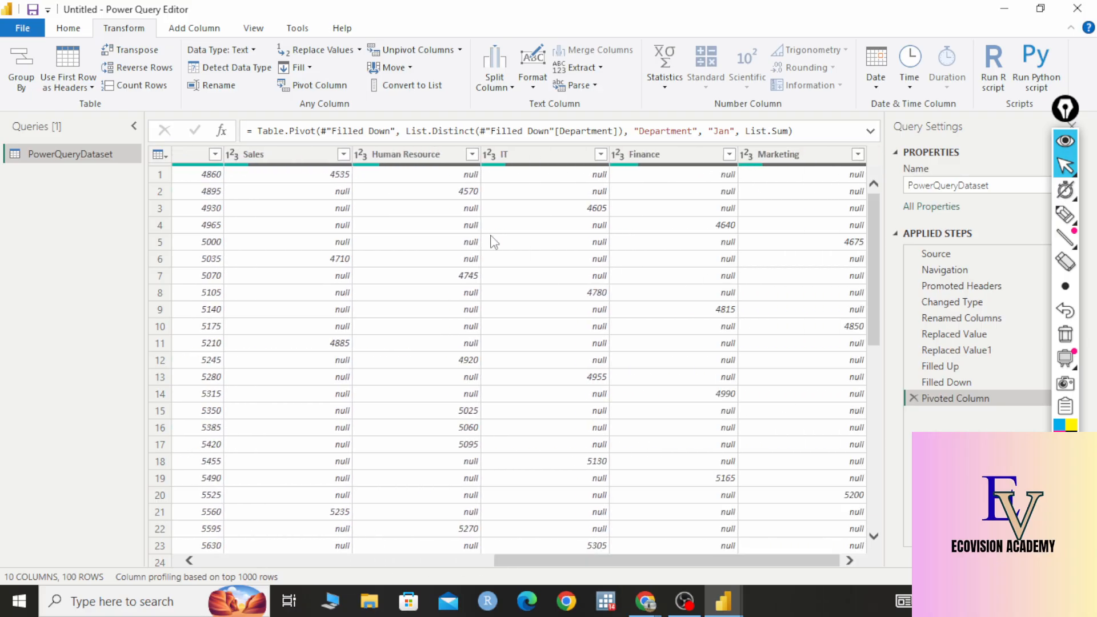
click(293, 179)
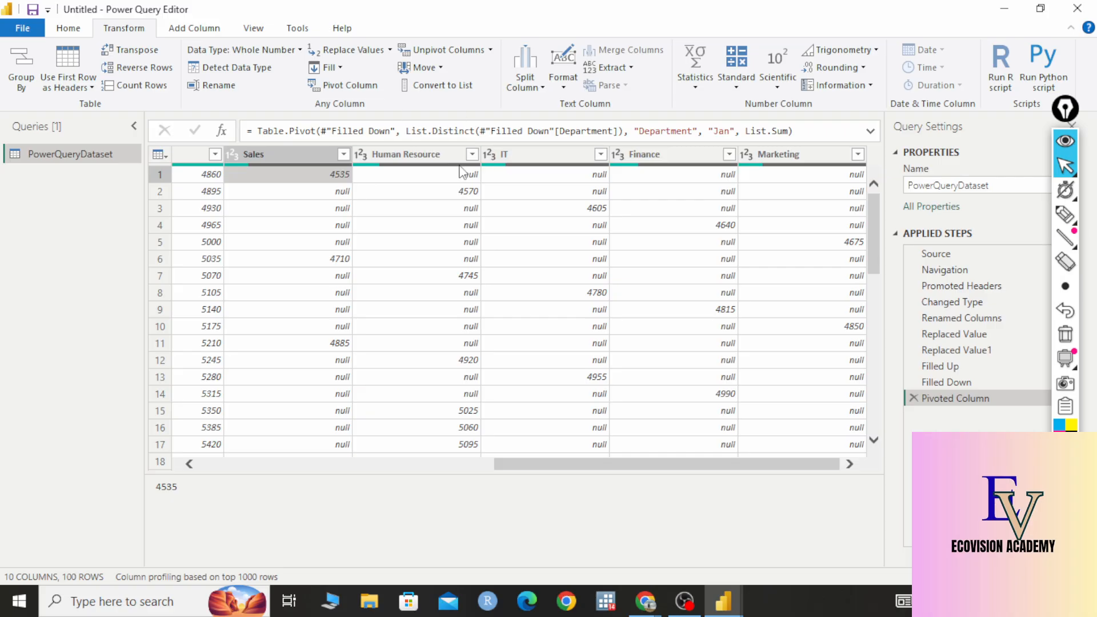
click(424, 177)
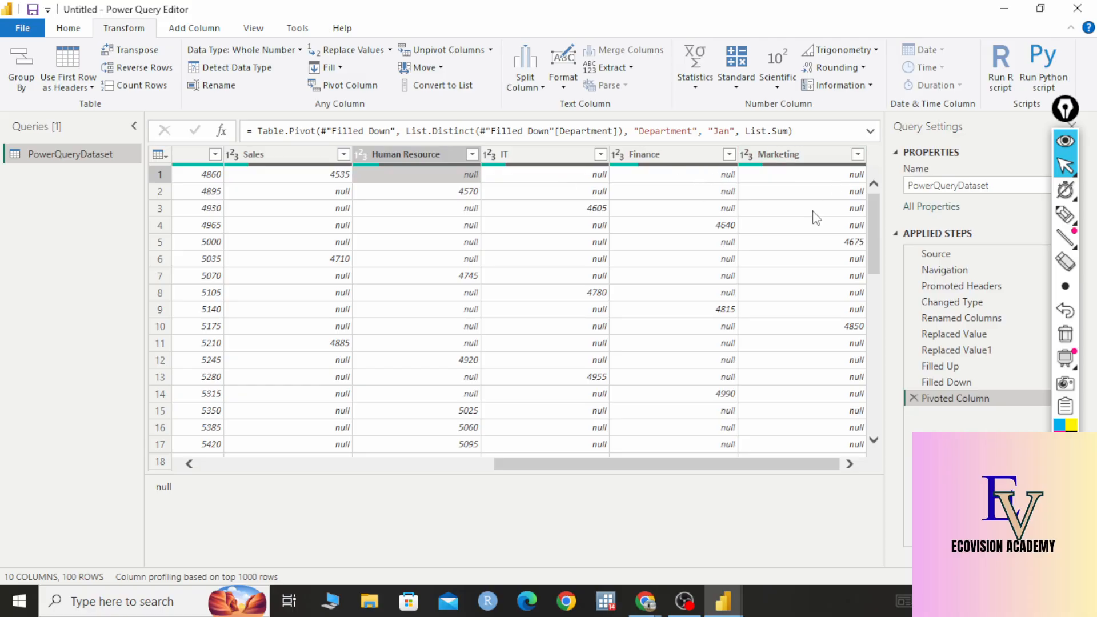
click(468, 464)
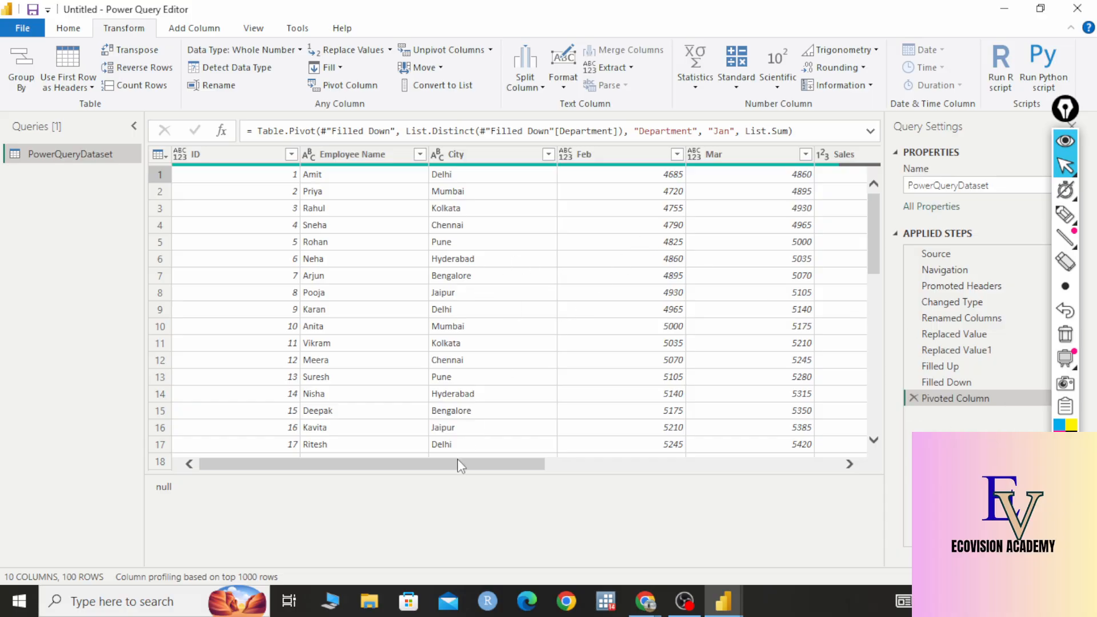
drag(457, 464, 815, 490)
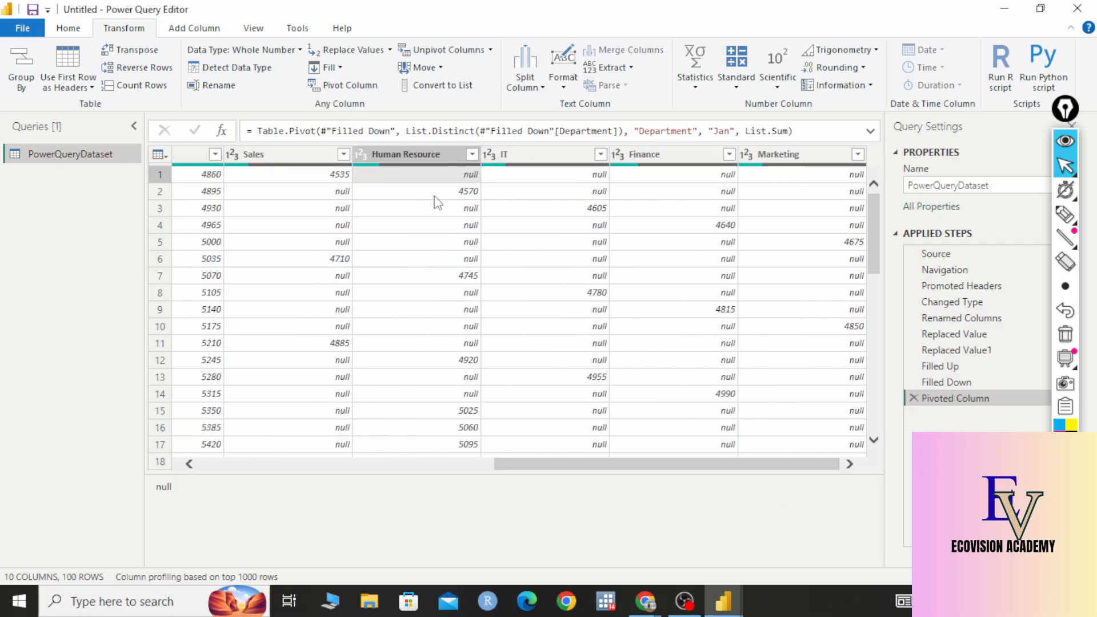
click(297, 198)
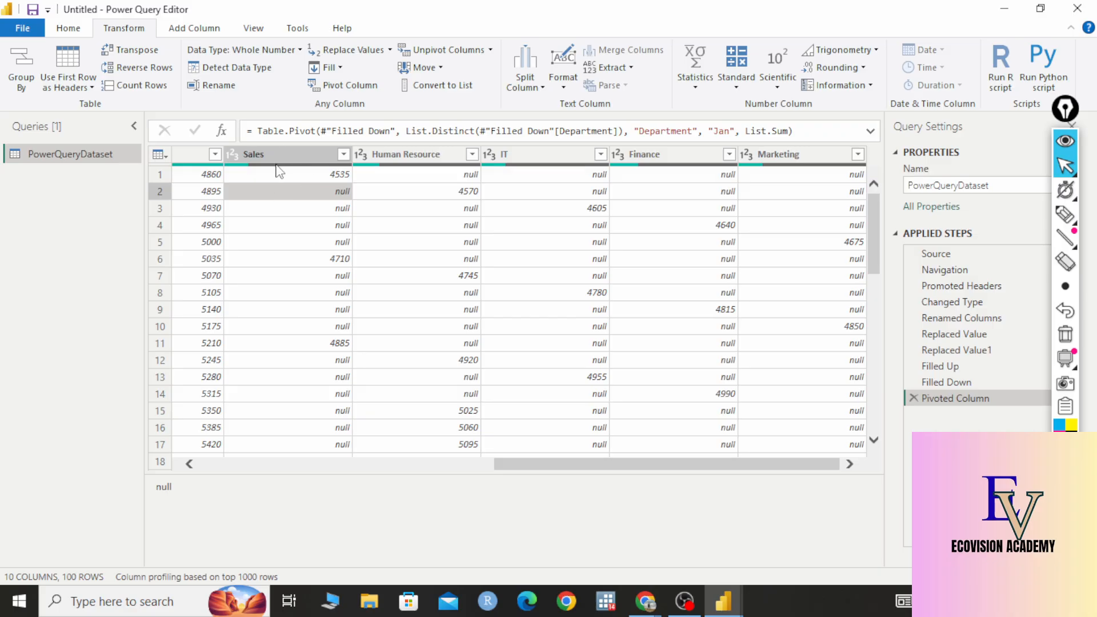
click(450, 195)
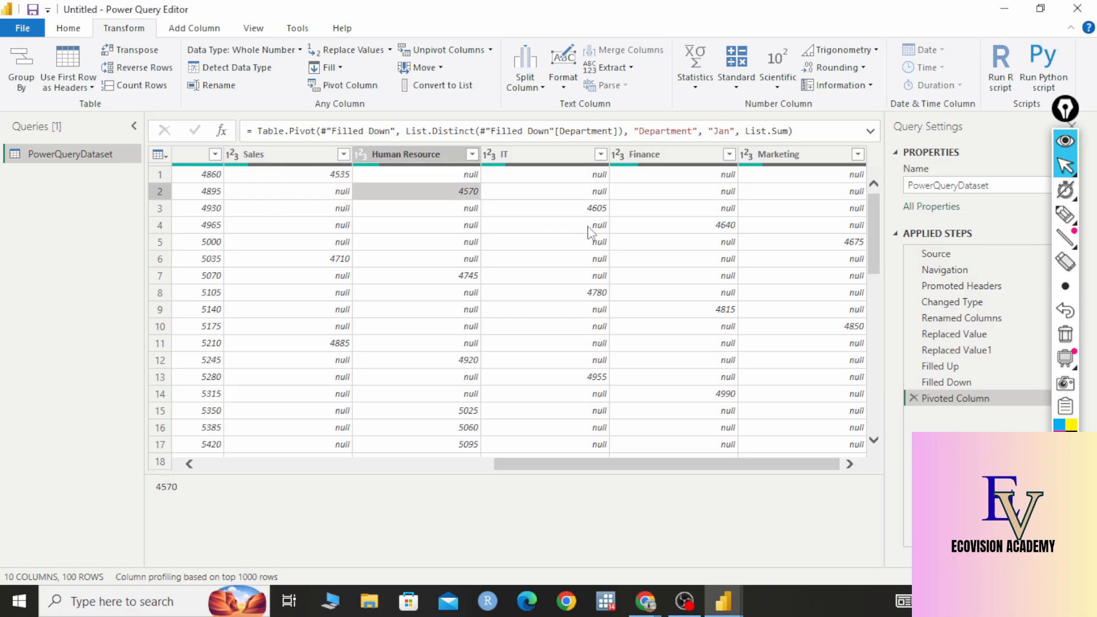
click(598, 197)
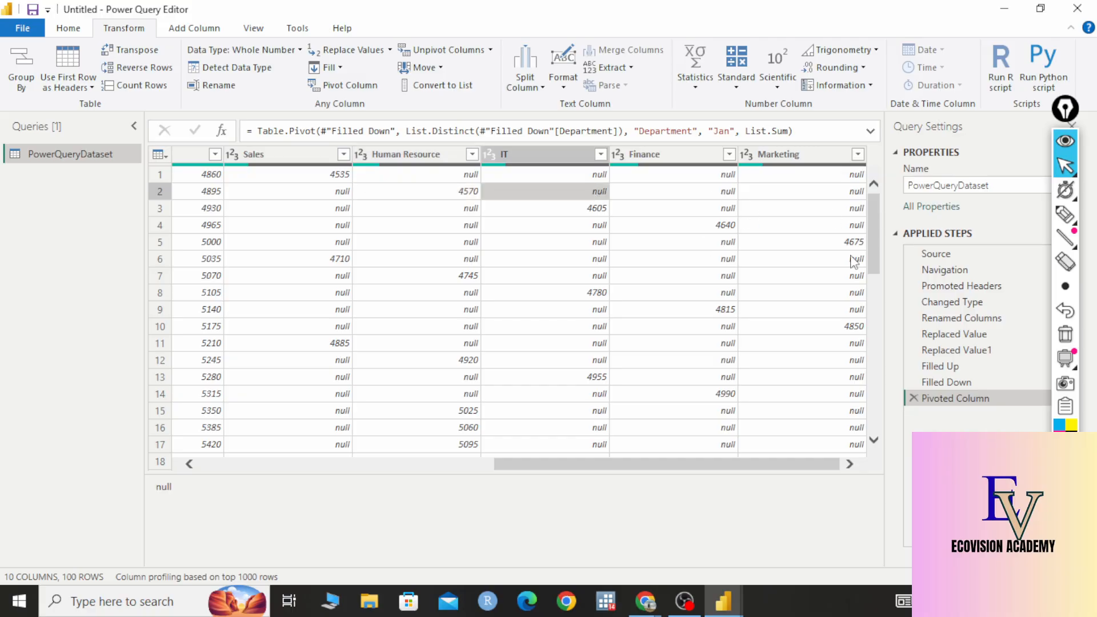
drag(622, 463, 323, 463)
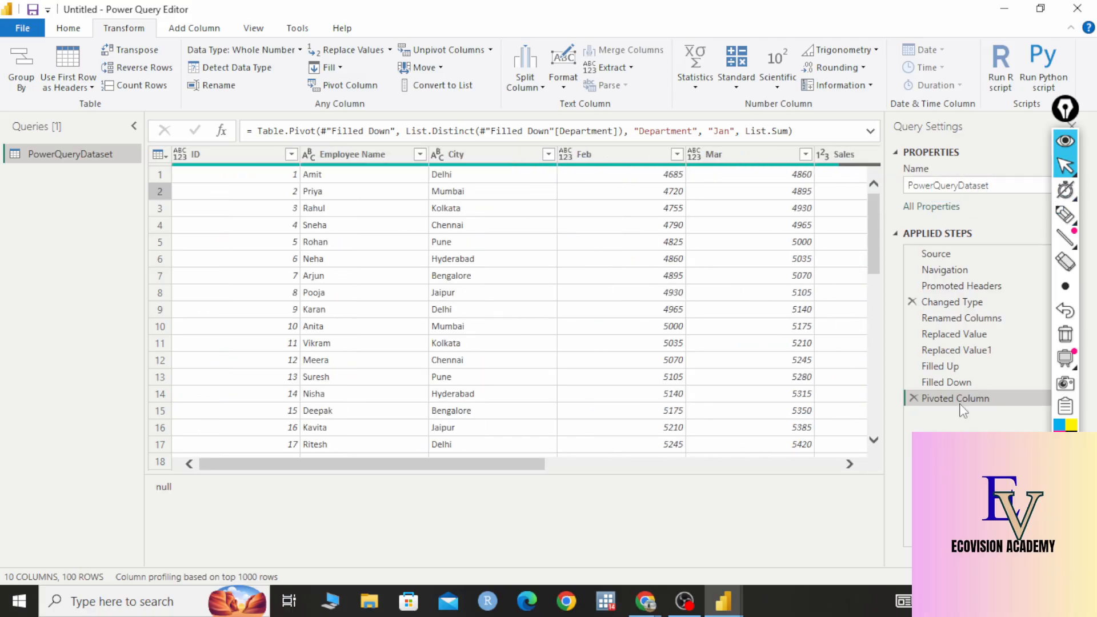
Remove the Pivoted Column step from the query and draw pen arrows from the first two employee names toward the Department column
click(914, 399)
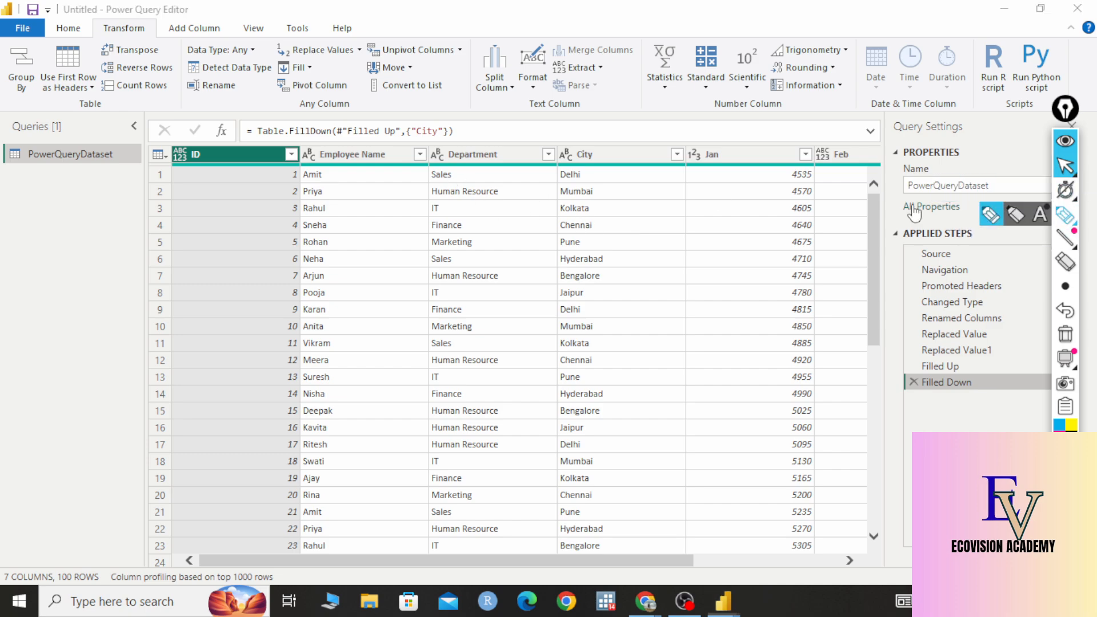
click(1065, 214)
mouse_move(341, 175)
mouse_down()
mouse_move(407, 166)
mouse_move(389, 190)
mouse_up()
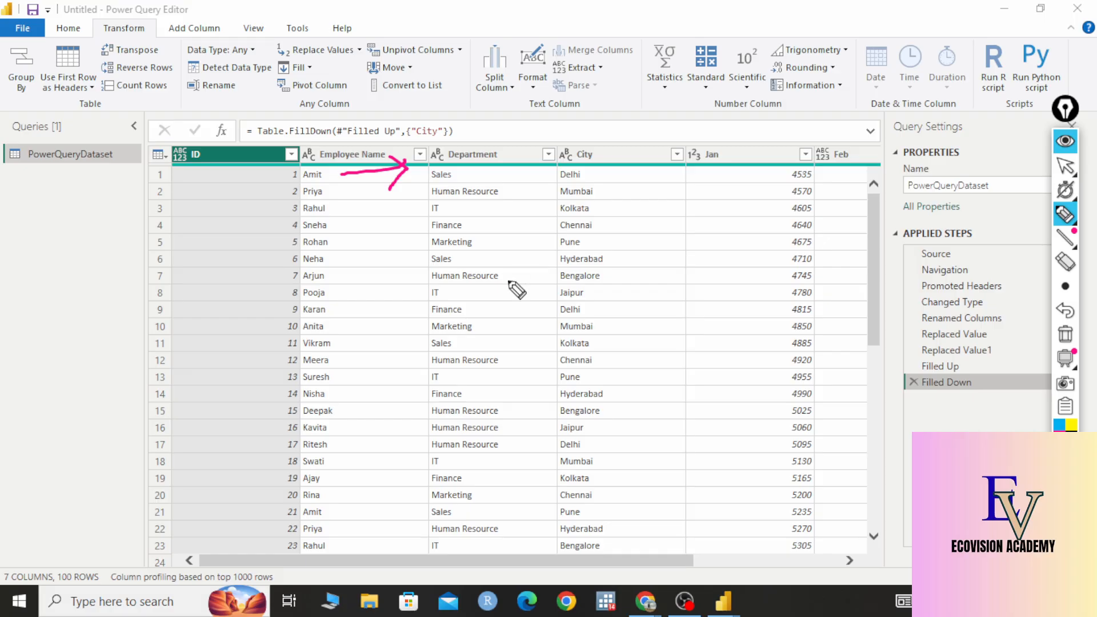
mouse_move(338, 188)
mouse_down()
mouse_move(387, 193)
mouse_move(369, 216)
mouse_up()
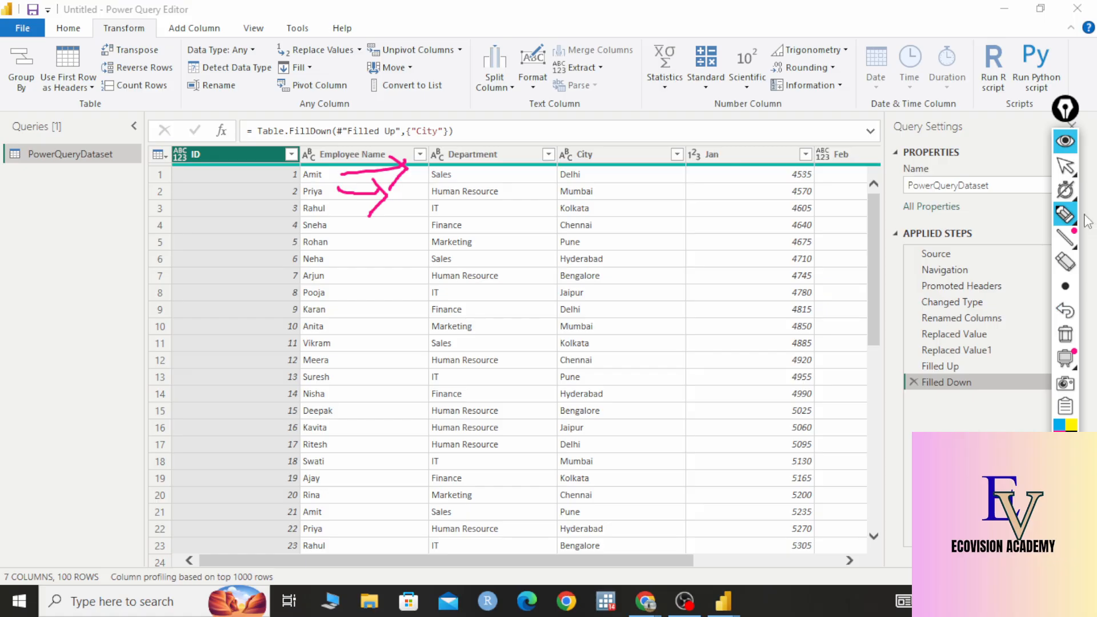
Remove the Filled Down step from the query and clear the pen arrows
click(1063, 171)
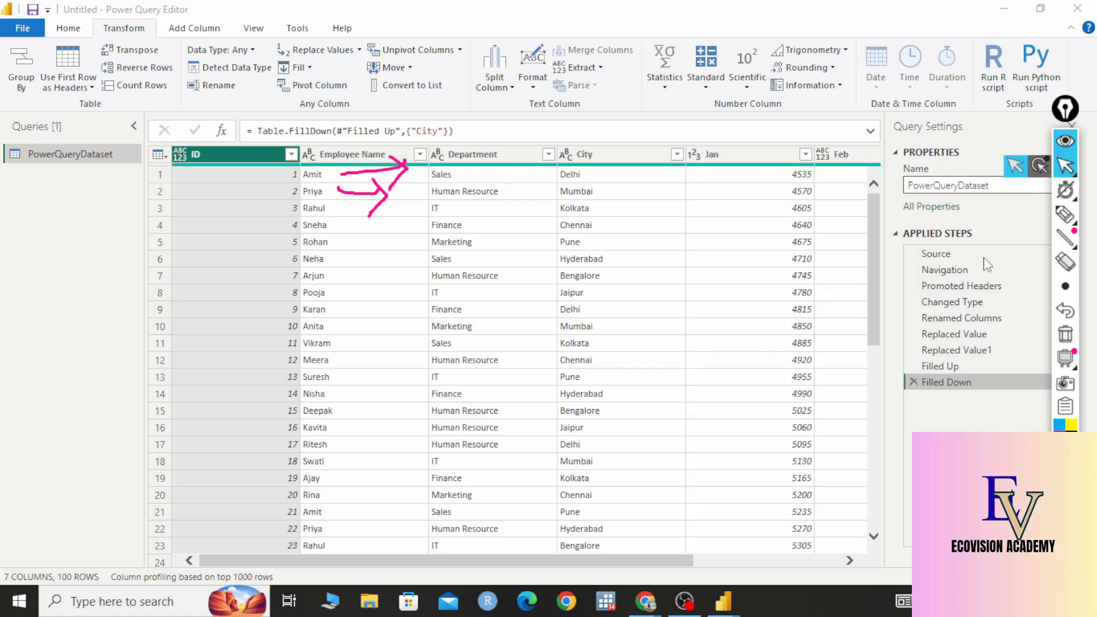
click(914, 382)
click(1065, 336)
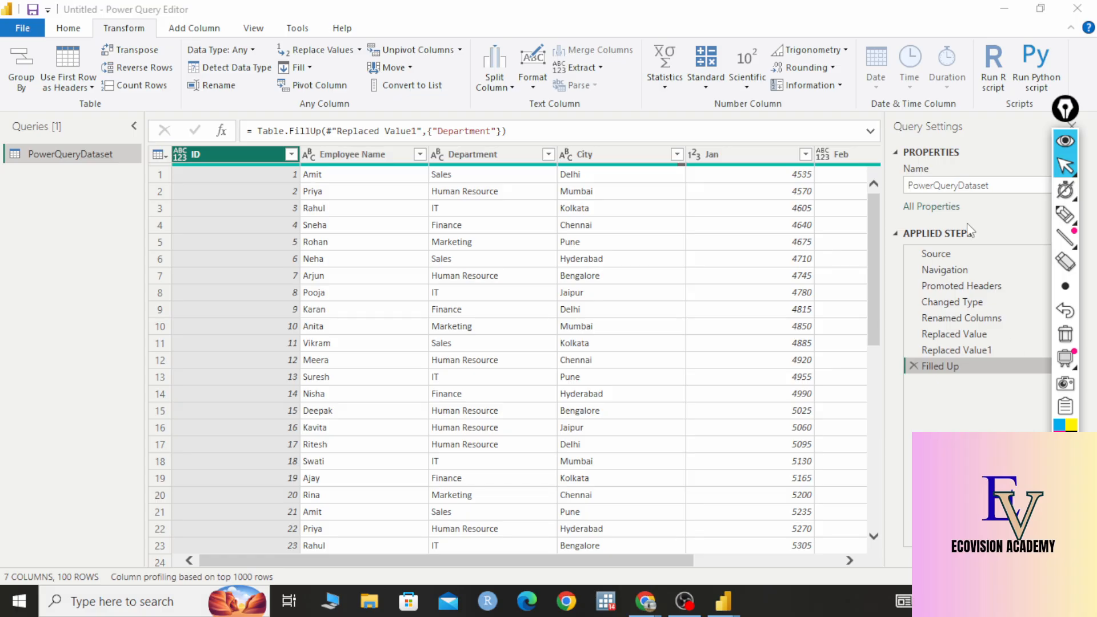
Start an advanced Group By on the Department column and add City as the second grouping column
click(478, 158)
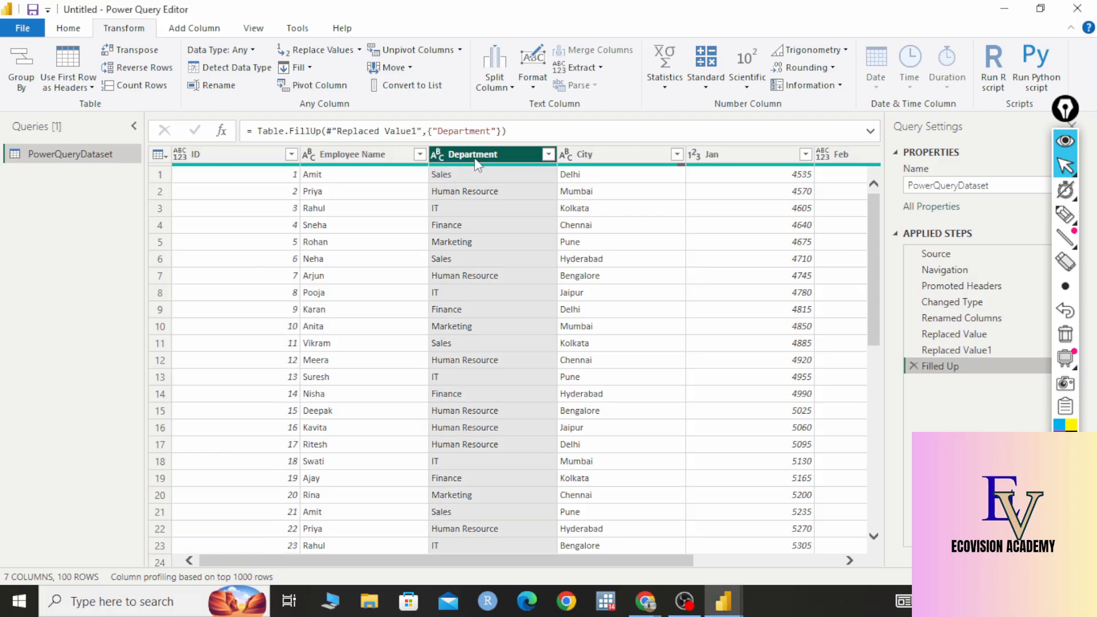
click(26, 80)
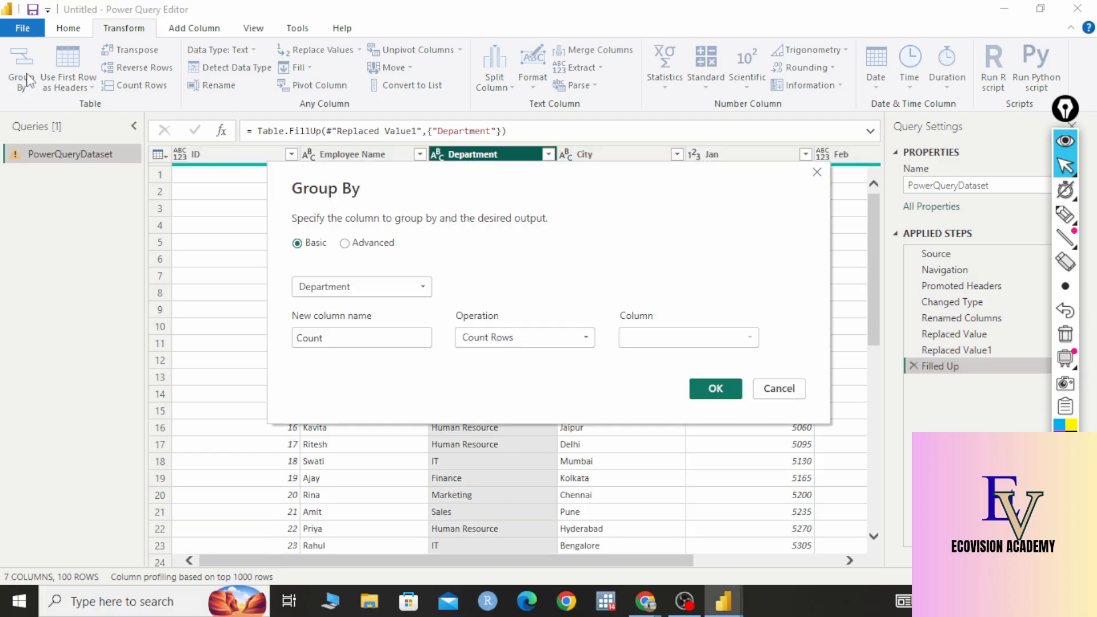
click(354, 244)
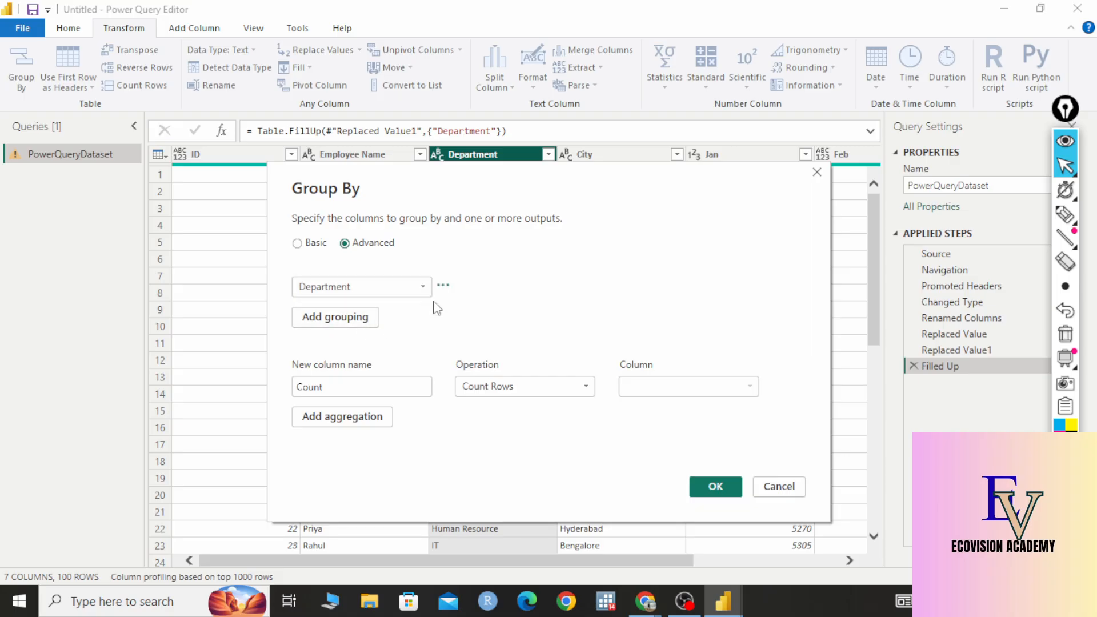
click(354, 323)
click(403, 317)
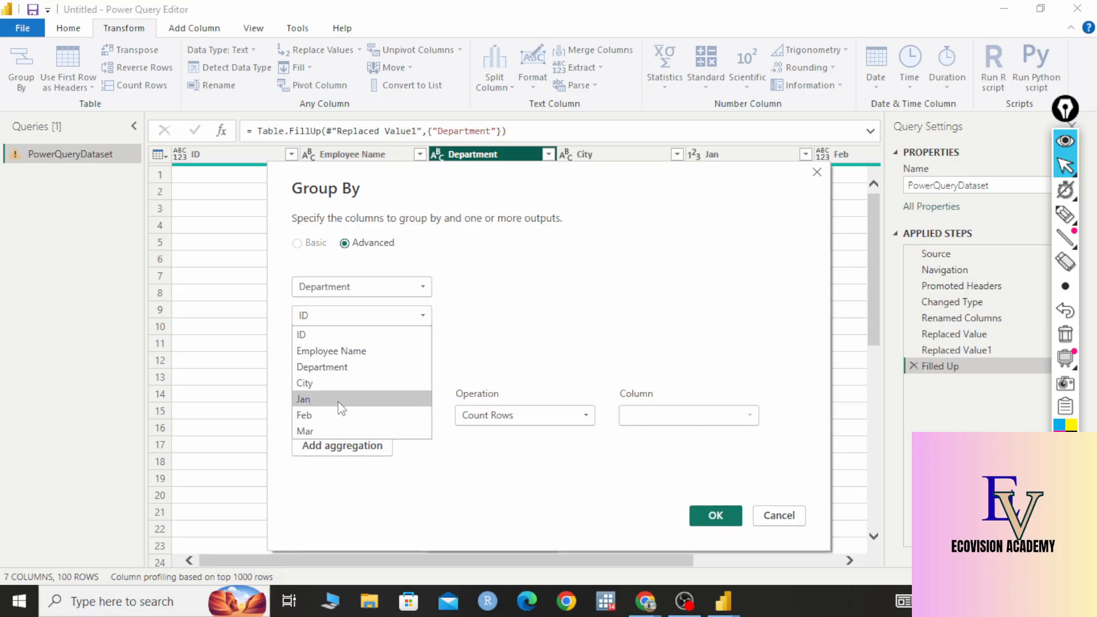
click(340, 383)
drag(492, 191, 183, 299)
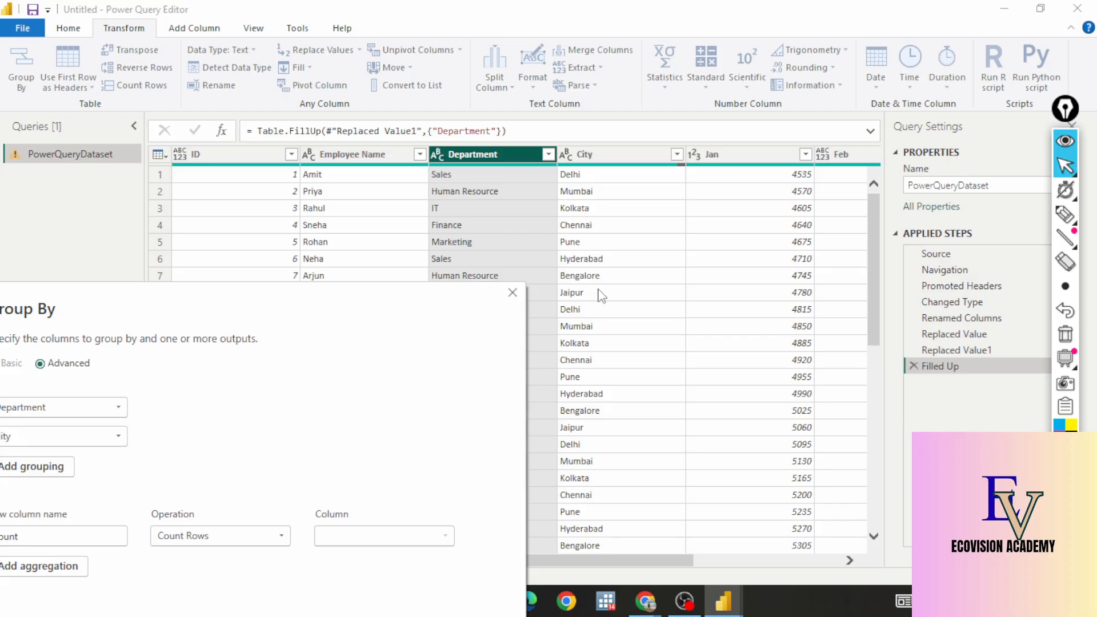
drag(392, 311, 718, 147)
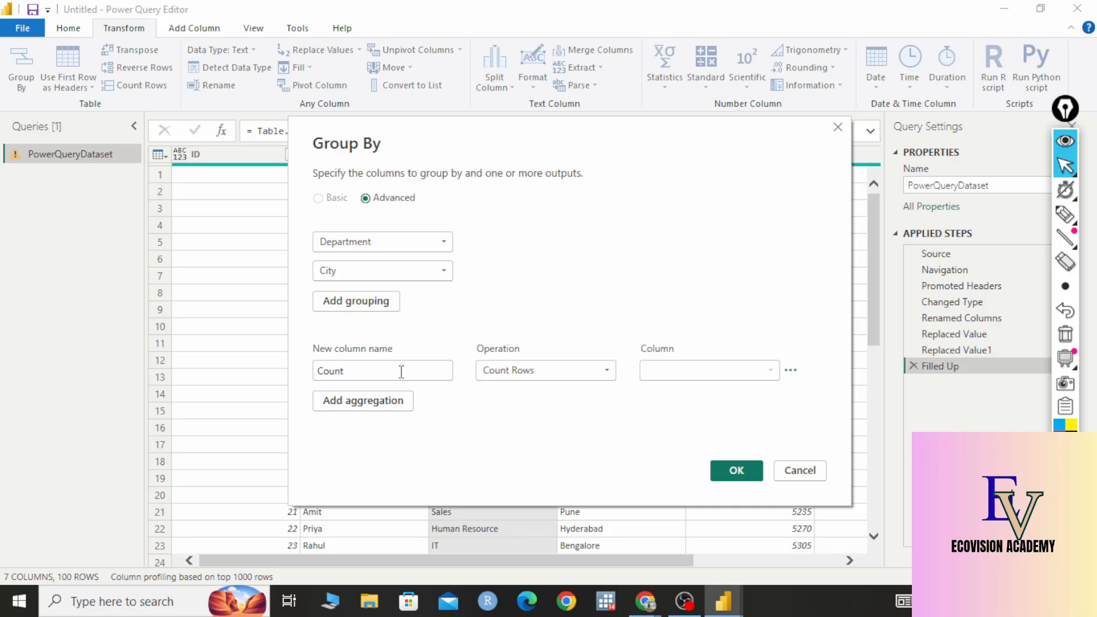
Name the aggregation column Total sales in Jan, set it to Sum of Jan, and apply the grouping
drag(401, 371, 220, 381)
key(BackSpace)
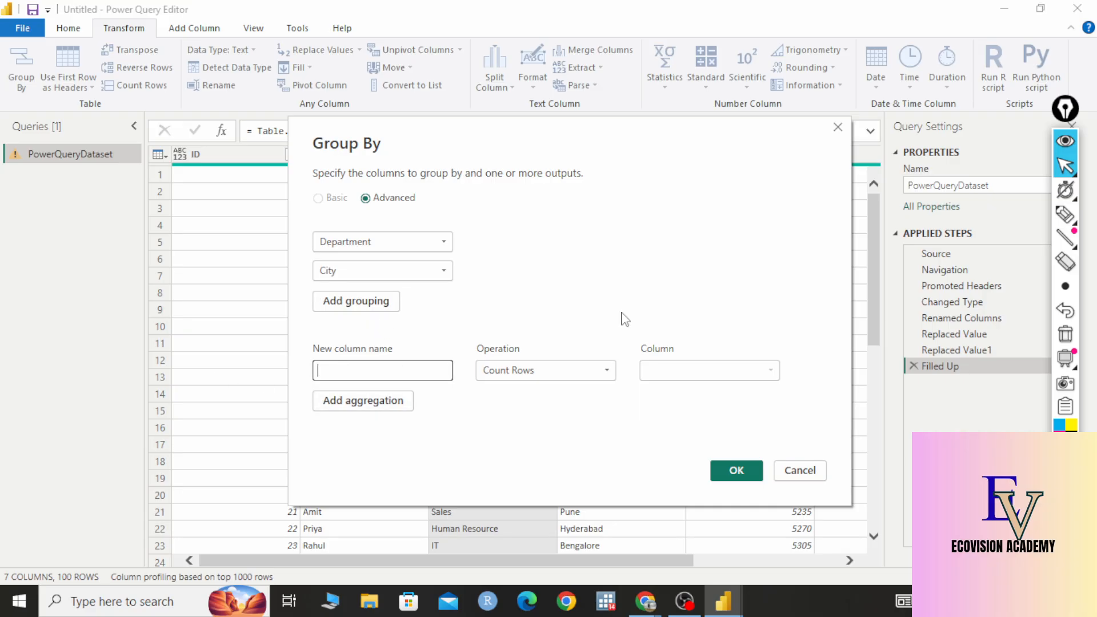
text(Total sales in Jan)
click(543, 372)
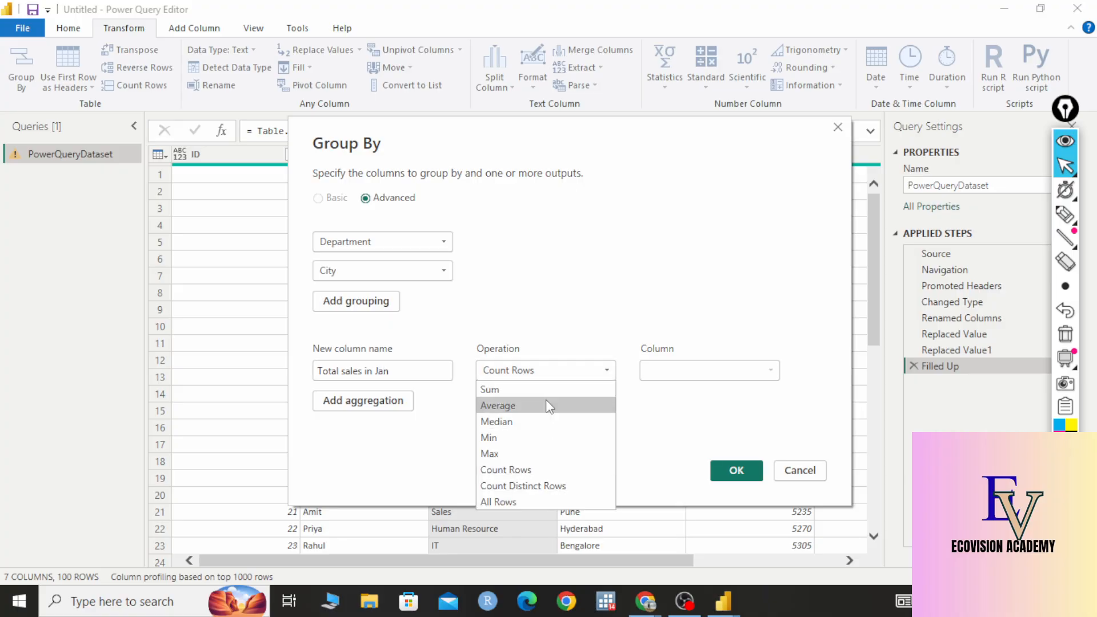
click(532, 389)
click(735, 371)
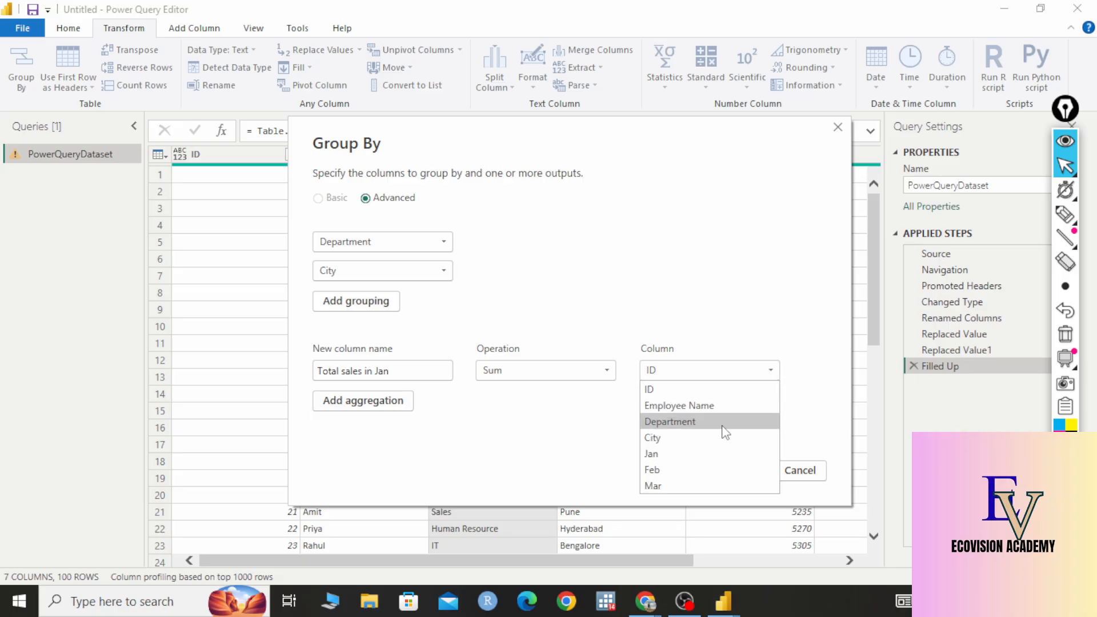
click(710, 458)
click(732, 471)
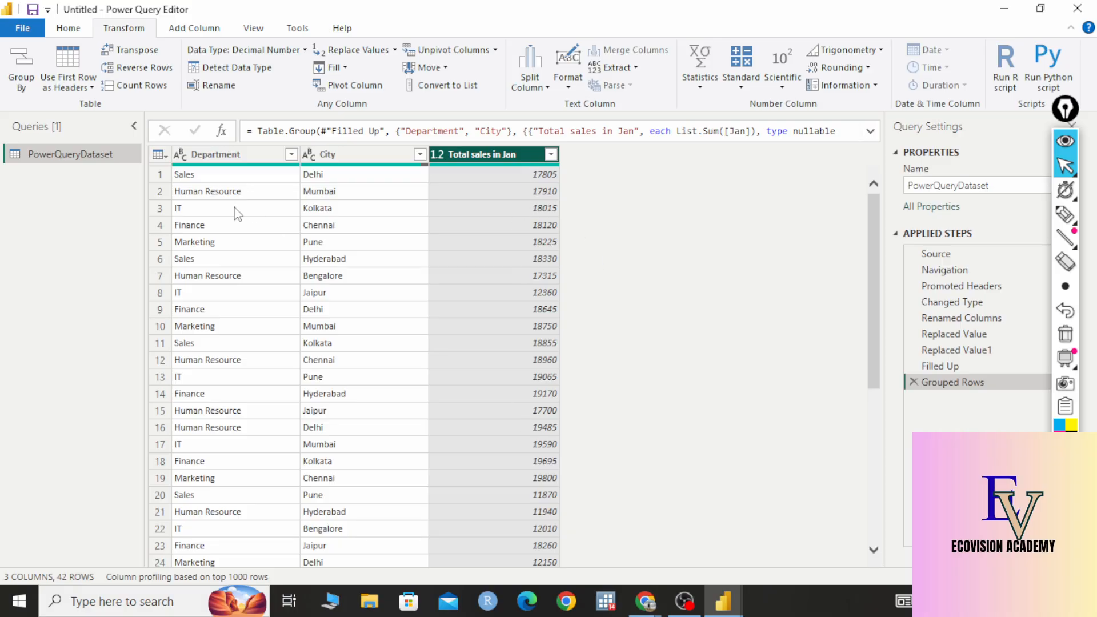
Examine the department, city and Total sales in Jan values in the first three grouped rows
click(229, 175)
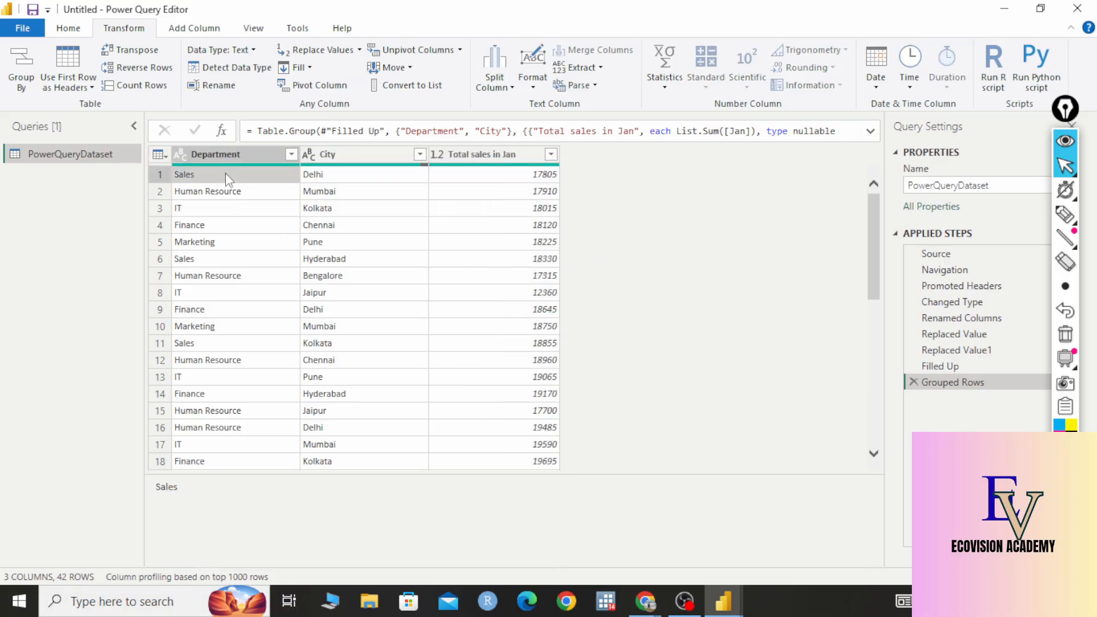
click(350, 174)
click(490, 182)
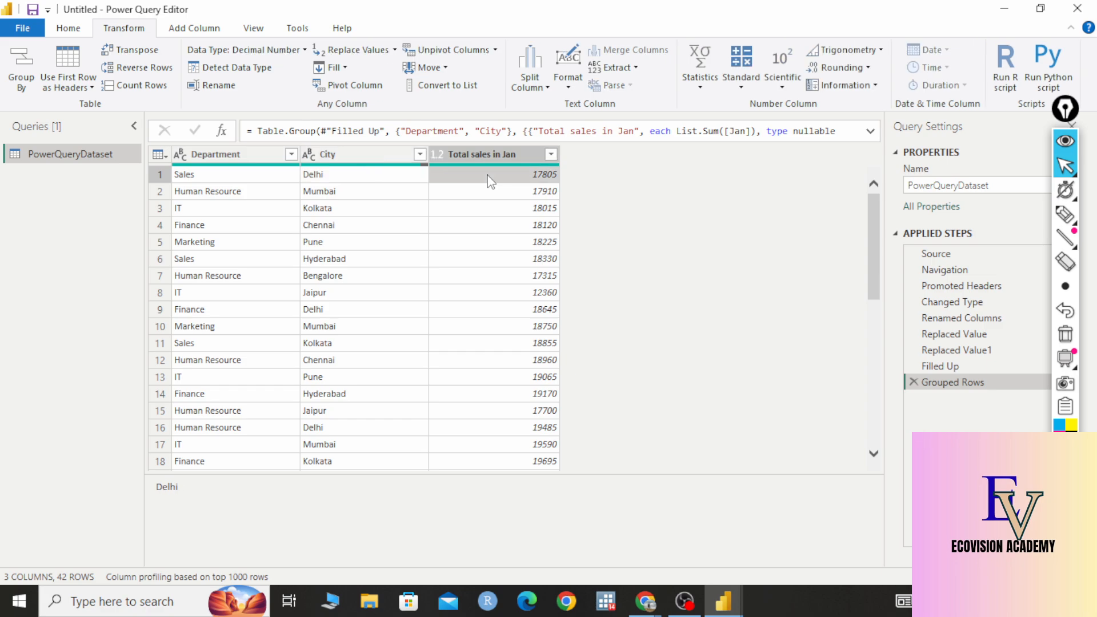
click(214, 196)
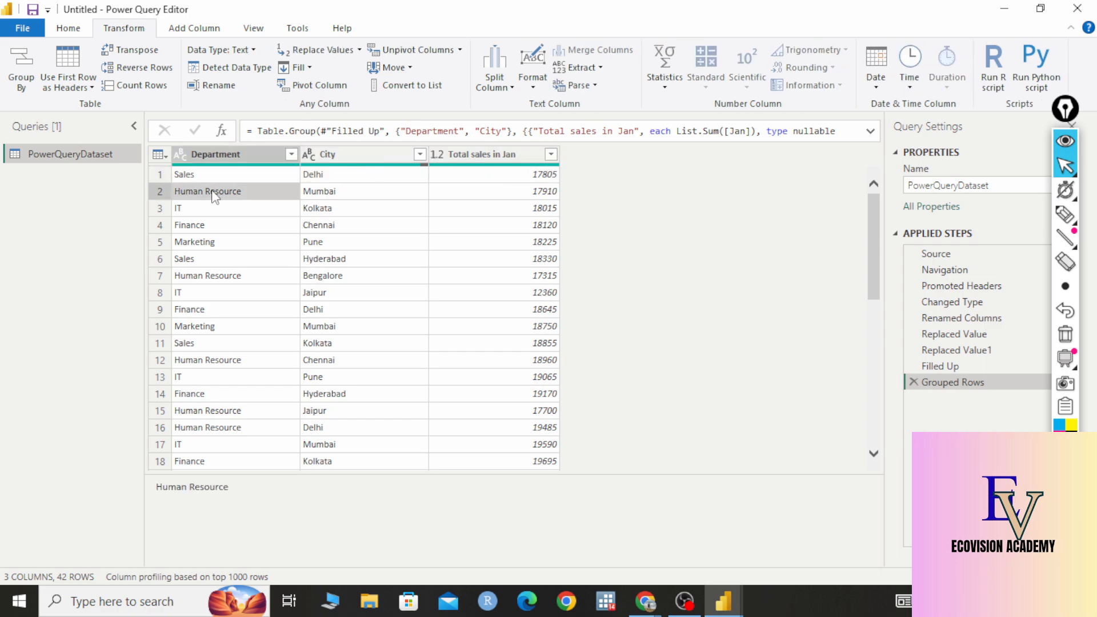
click(371, 195)
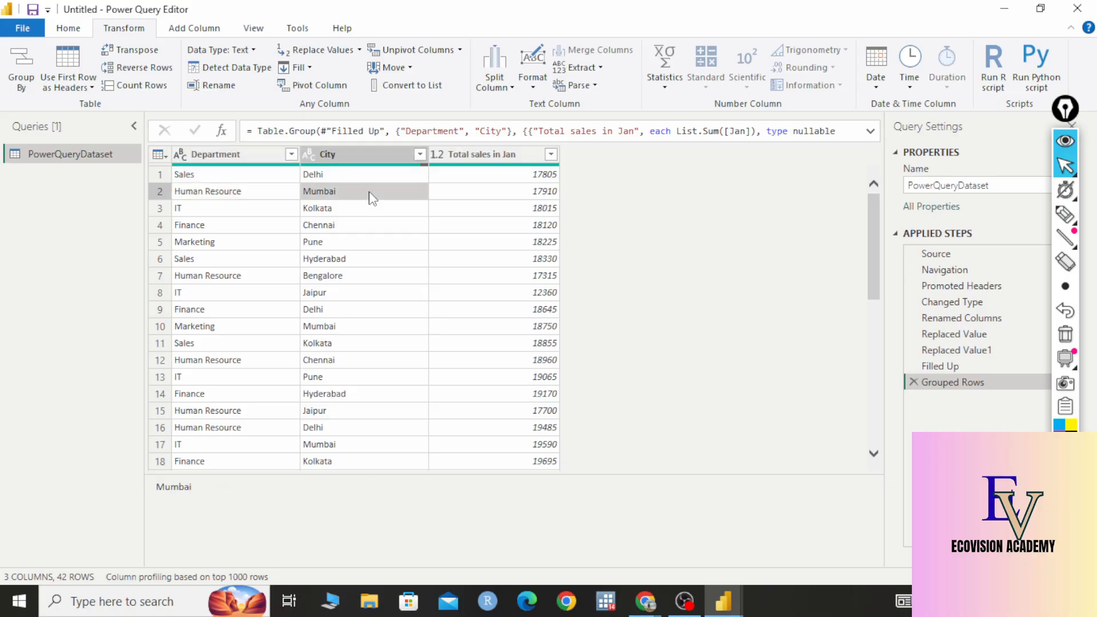
click(474, 195)
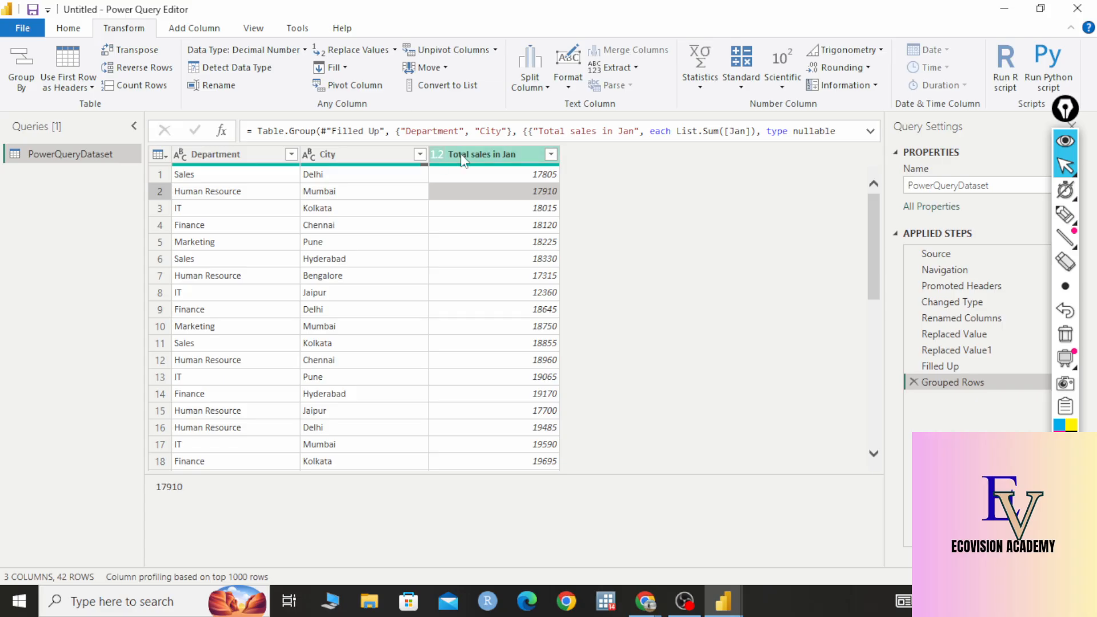
click(495, 175)
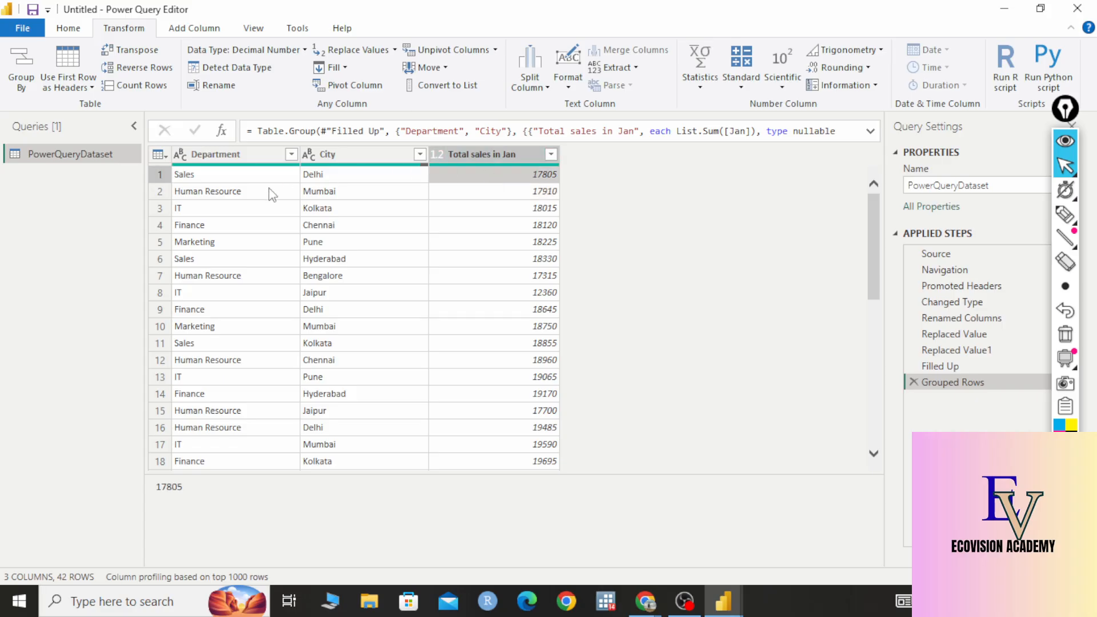
click(269, 189)
click(348, 190)
click(513, 191)
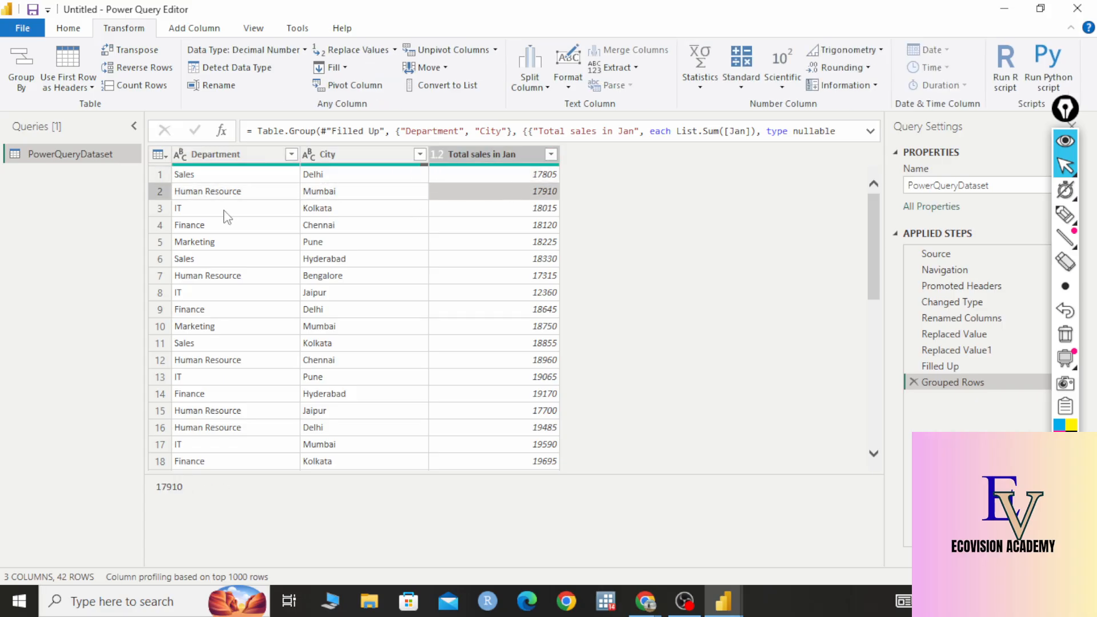
click(229, 208)
click(337, 209)
click(487, 209)
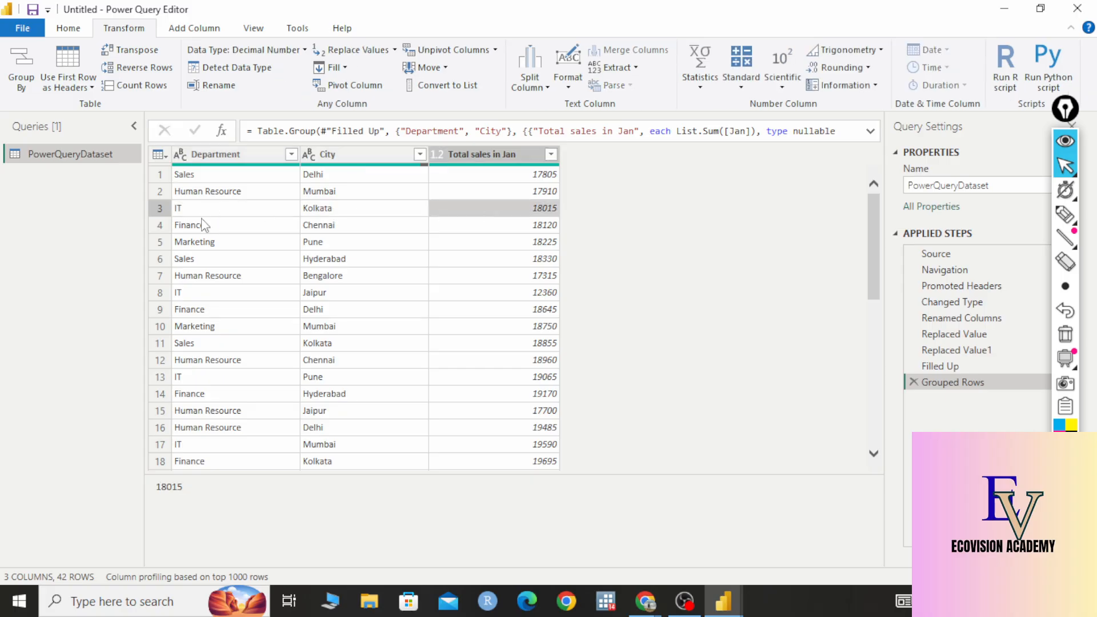
Check the fourth grouped row's values, look through the remaining rows, and remove the Grouped Rows step from the query
click(205, 225)
click(369, 227)
click(502, 232)
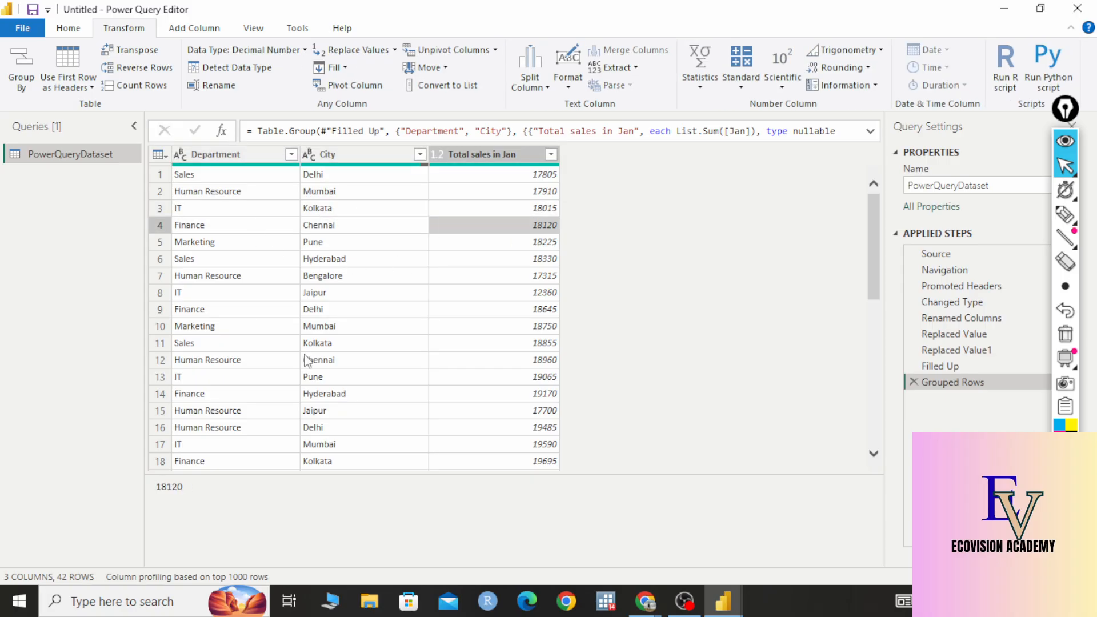
scroll(307, 360, down, 8)
scroll(294, 338, up, 8)
click(913, 381)
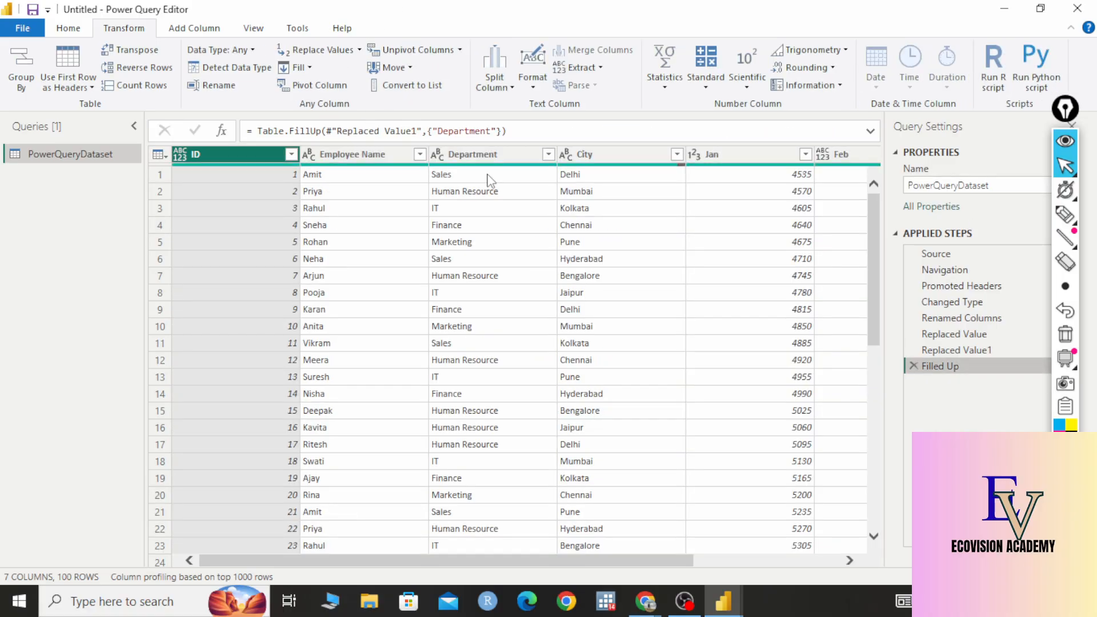
Draw pen marks beside the Employee Name values and arrows from Pivot Column through Department to Jan, and clear all annotations
click(1065, 214)
mouse_move(375, 170)
mouse_down()
mouse_move(407, 168)
mouse_move(387, 193)
mouse_move(416, 193)
mouse_move(377, 210)
mouse_move(416, 216)
mouse_move(397, 231)
mouse_move(396, 254)
mouse_move(415, 233)
mouse_up()
drag(415, 229, 403, 266)
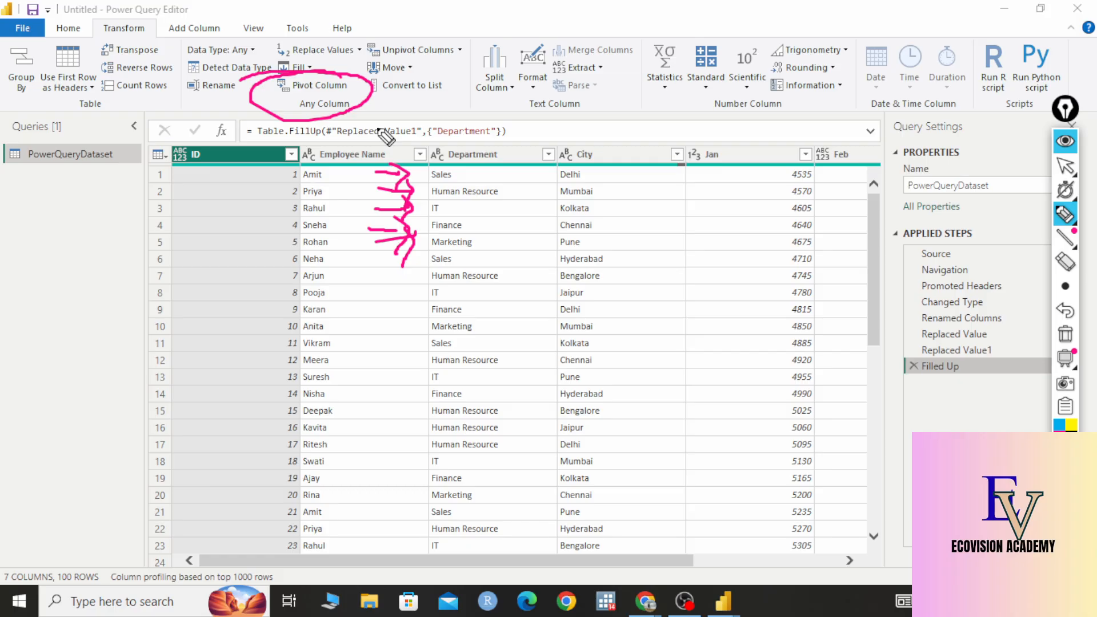
drag(361, 113, 506, 166)
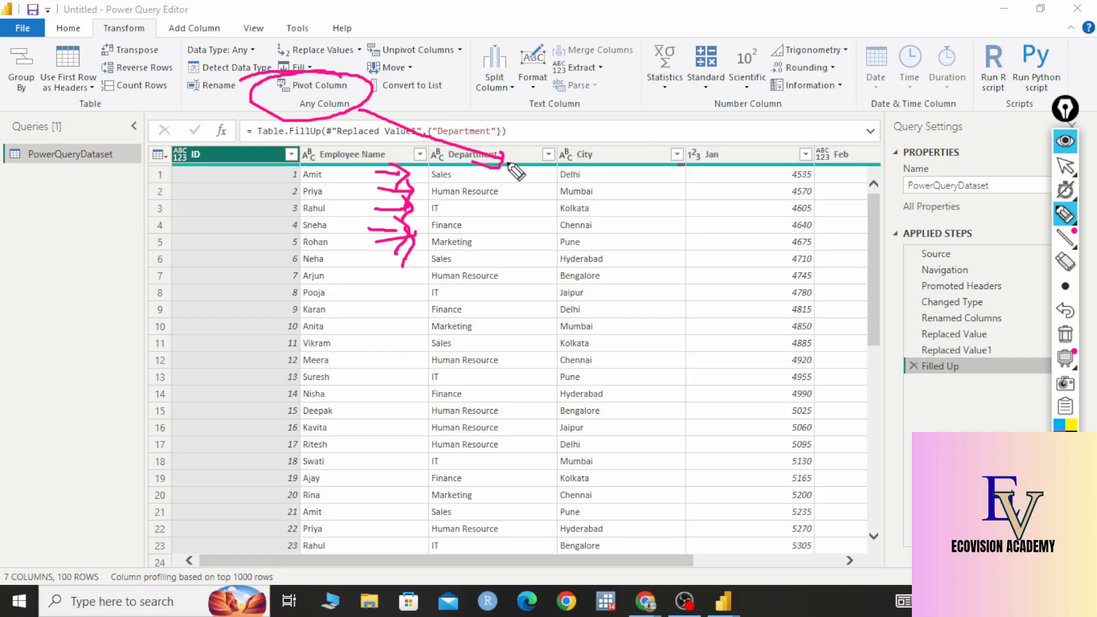
mouse_move(513, 161)
mouse_down()
mouse_move(588, 73)
mouse_move(739, 151)
mouse_up()
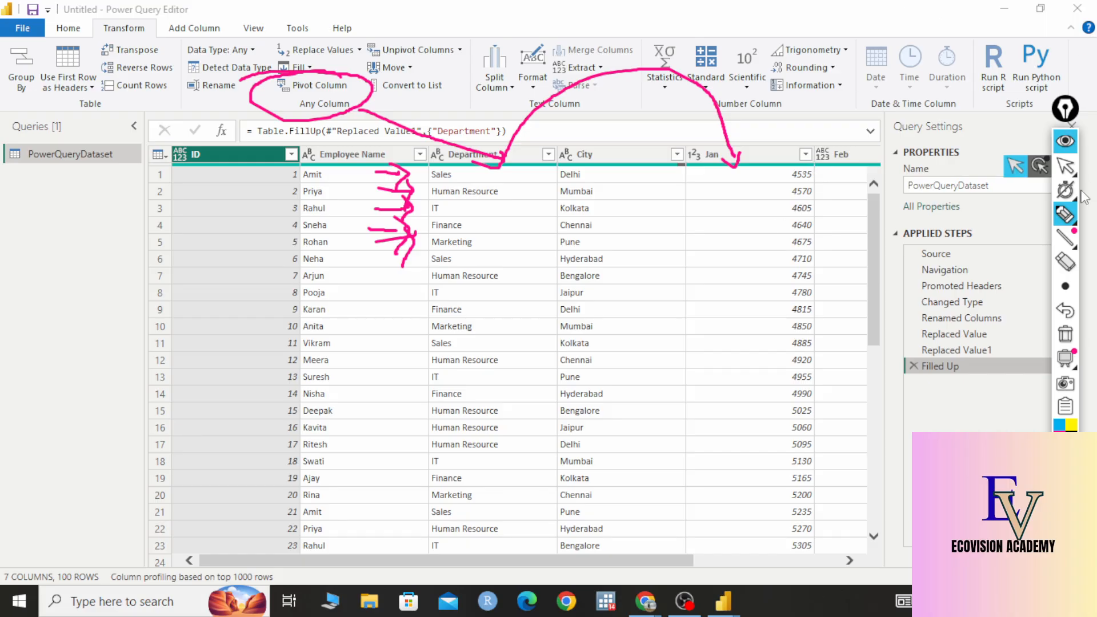
click(1065, 333)
click(1066, 164)
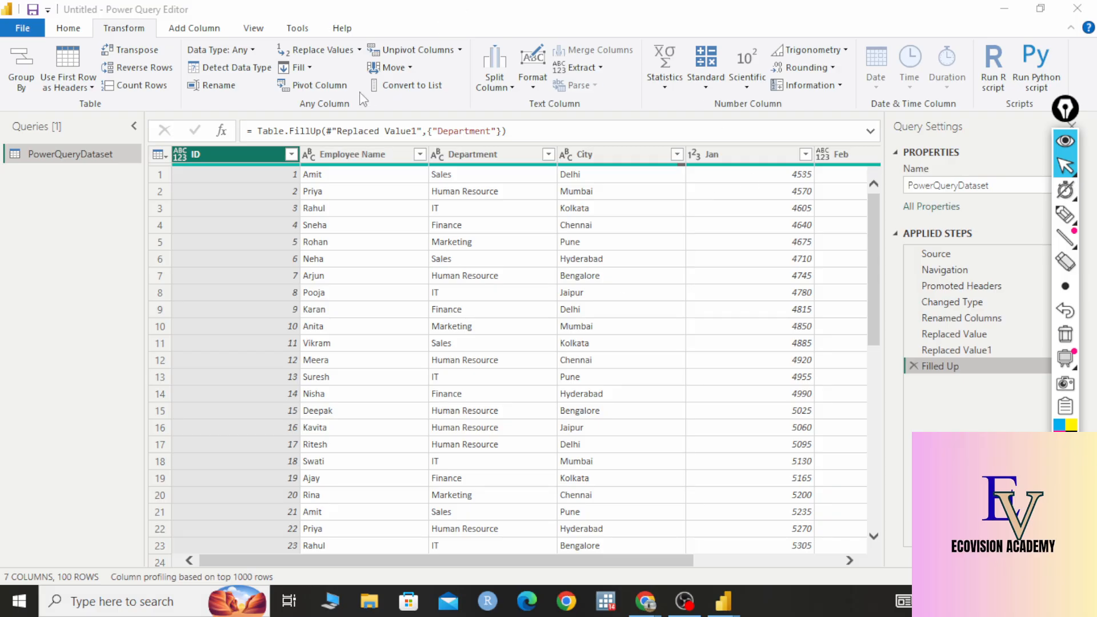
Unpivot only the selected Employee Name, Jan, Feb and Mar columns
click(365, 153)
click(479, 155)
click(371, 155)
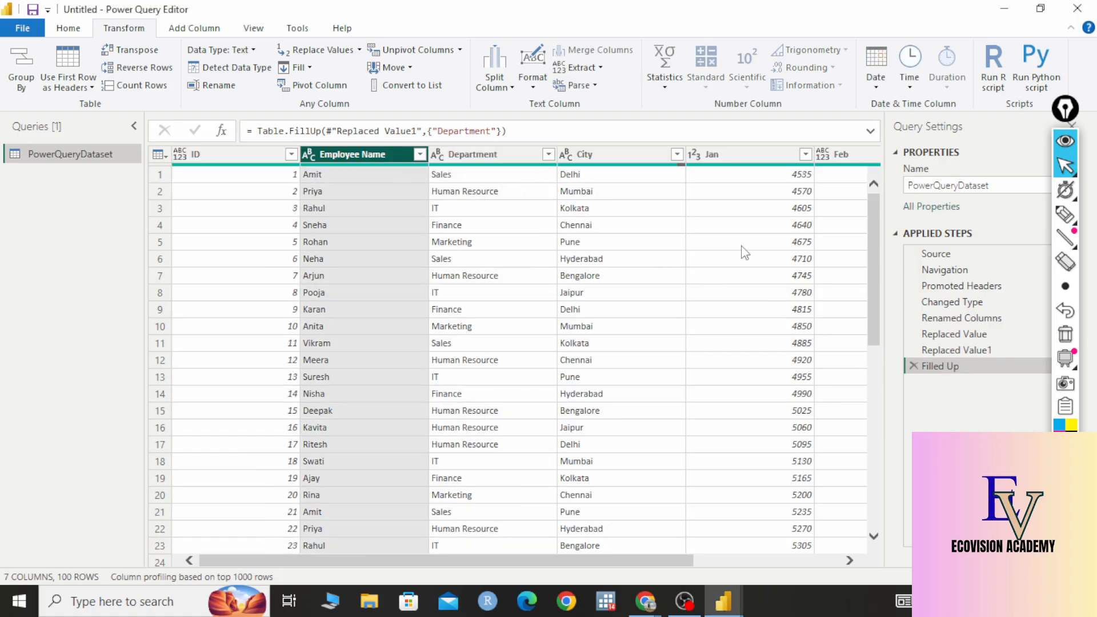
click(630, 552)
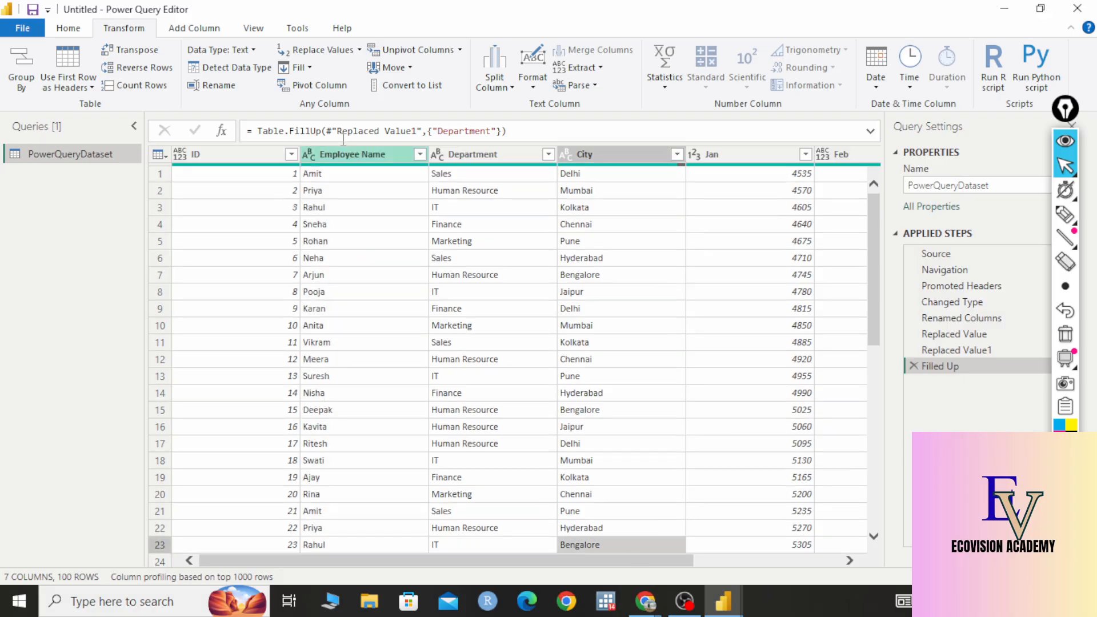
click(339, 158)
ctrl+click(742, 154)
ctrl+click(845, 154)
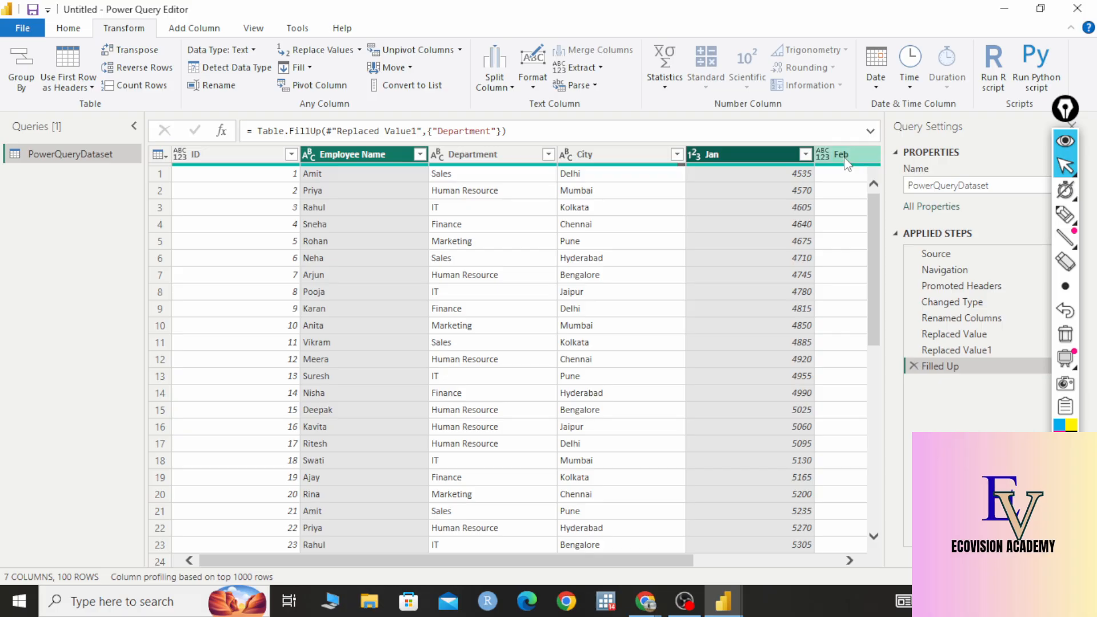
drag(619, 561, 446, 557)
ctrl+click(787, 166)
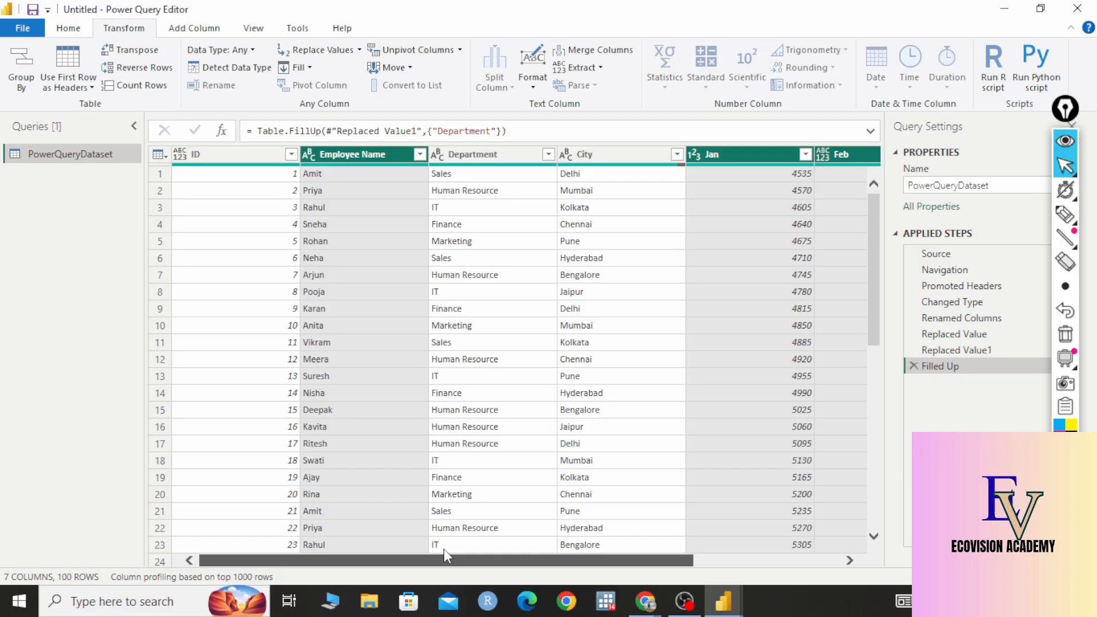
click(460, 51)
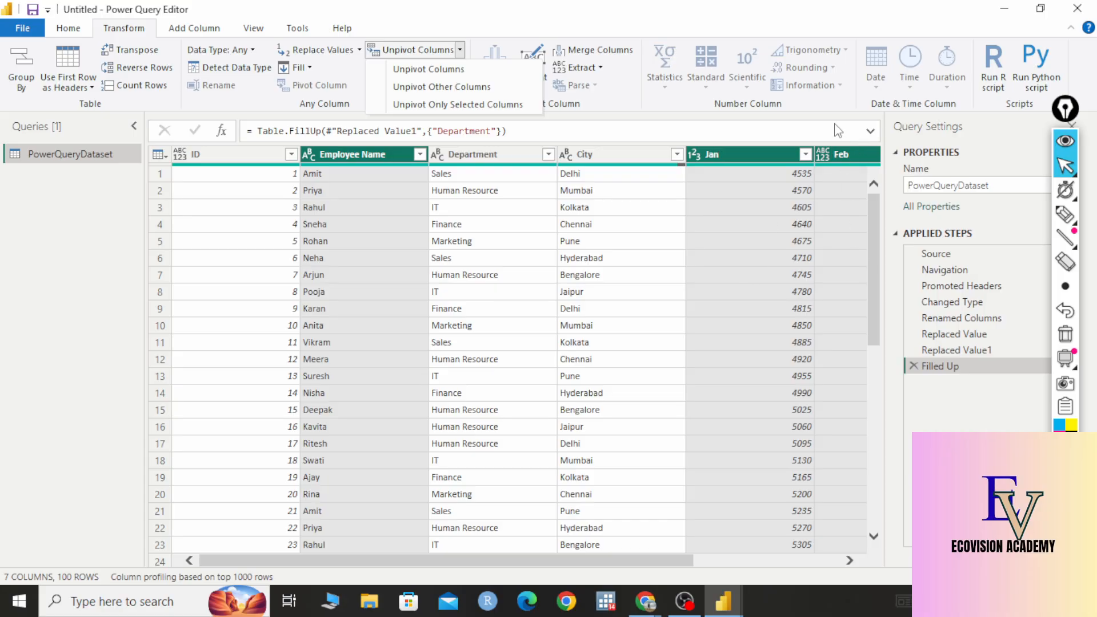
click(432, 106)
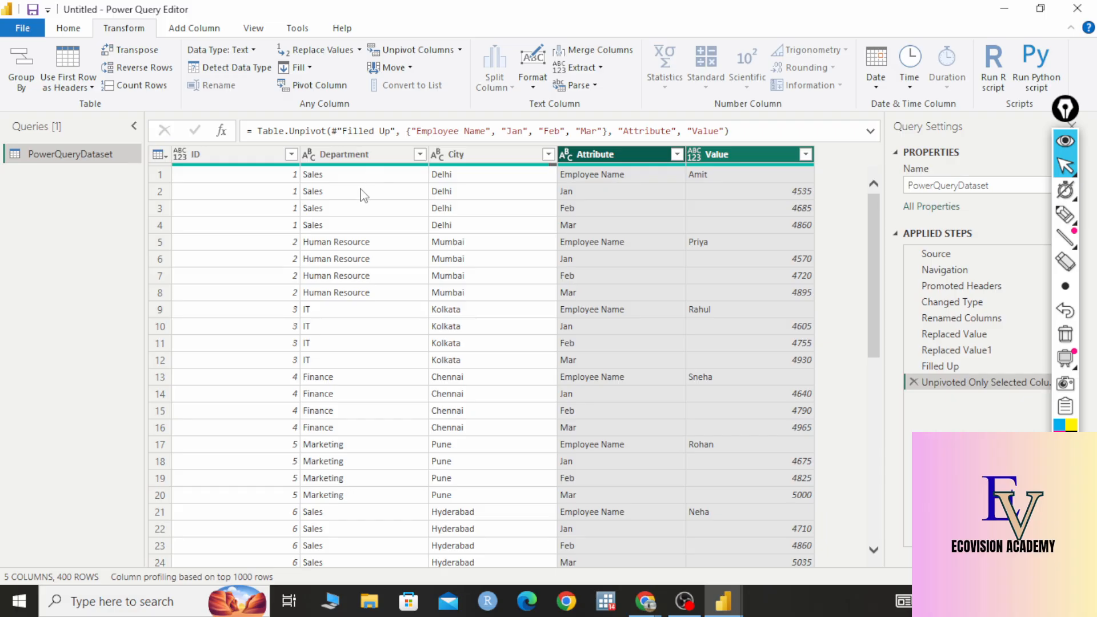
Examine the Department, City, Attribute and Value columns of the unpivoted table, and remove the Unpivoted Only Selected Columns step
scroll(675, 208, down, 4)
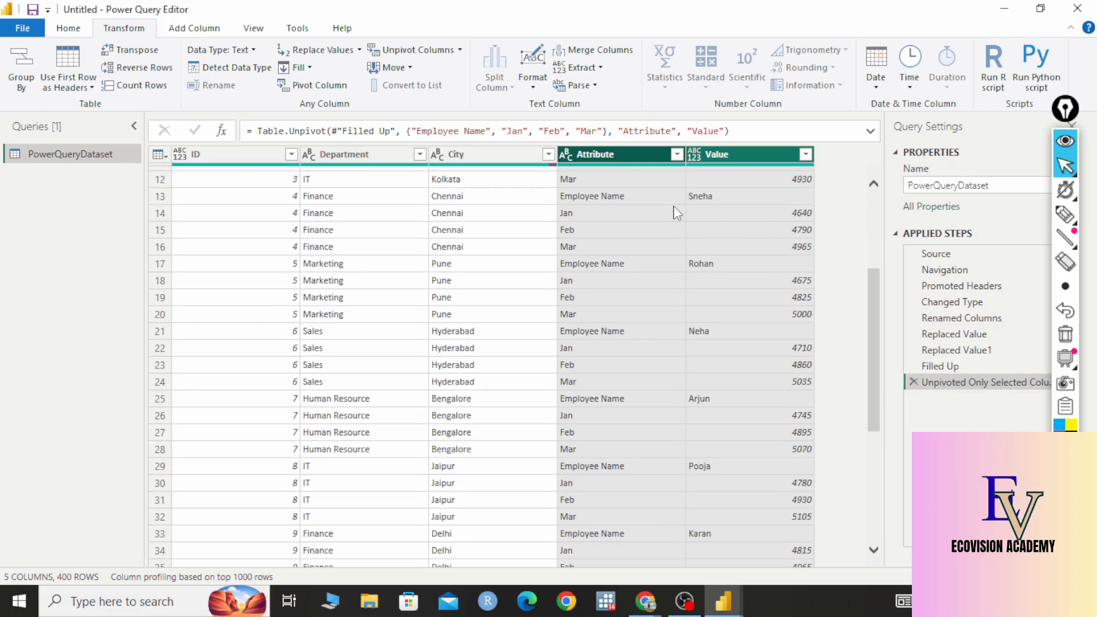
scroll(678, 229, up, 4)
click(323, 177)
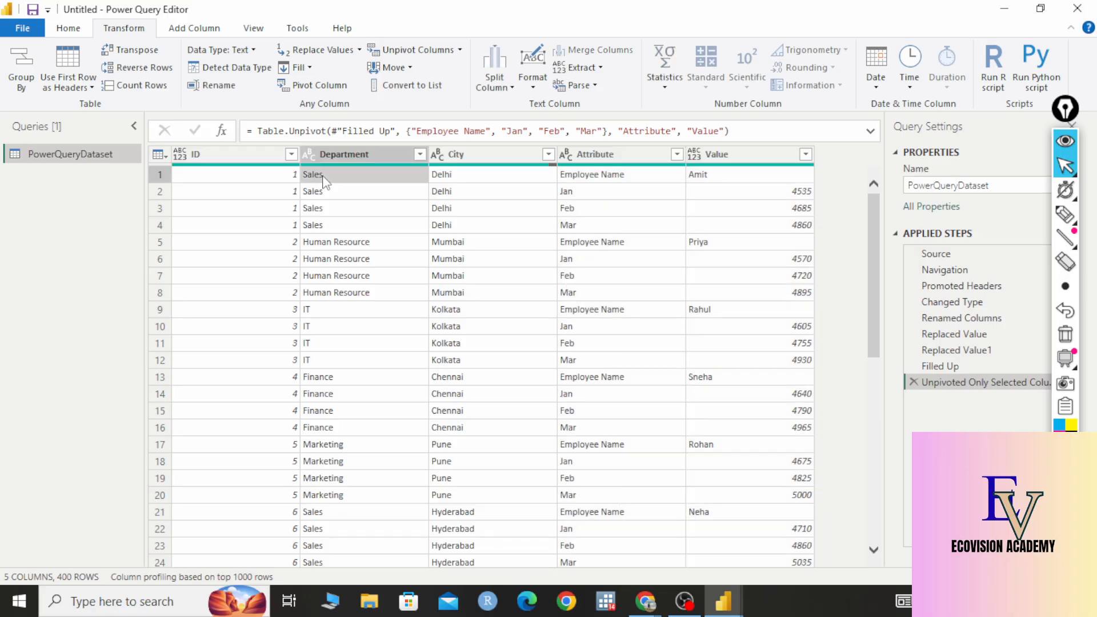
click(495, 174)
click(576, 177)
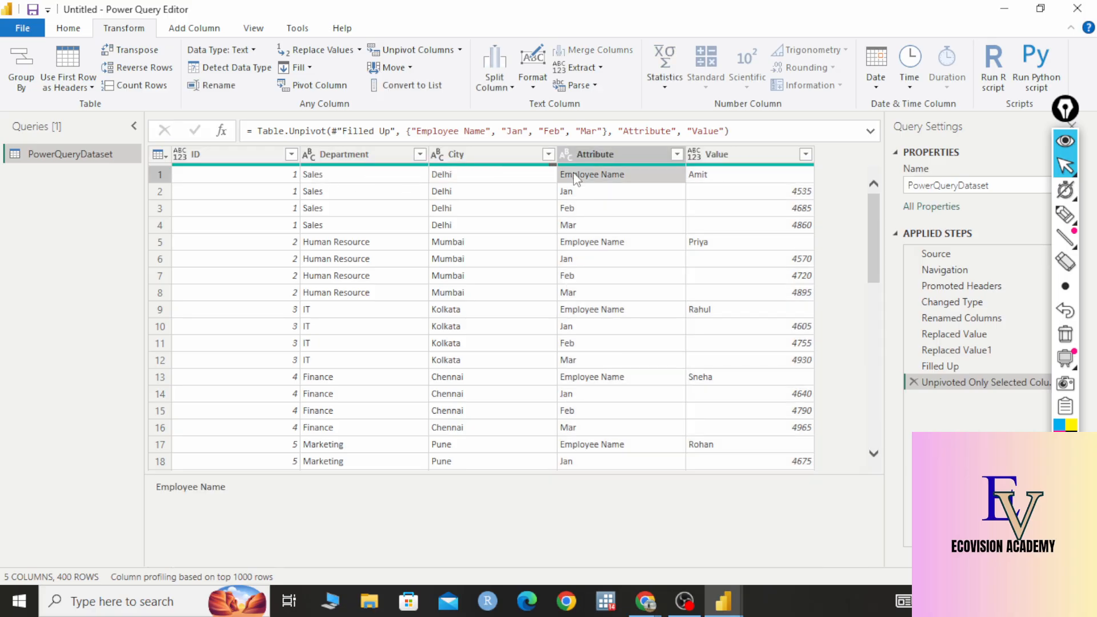
click(724, 160)
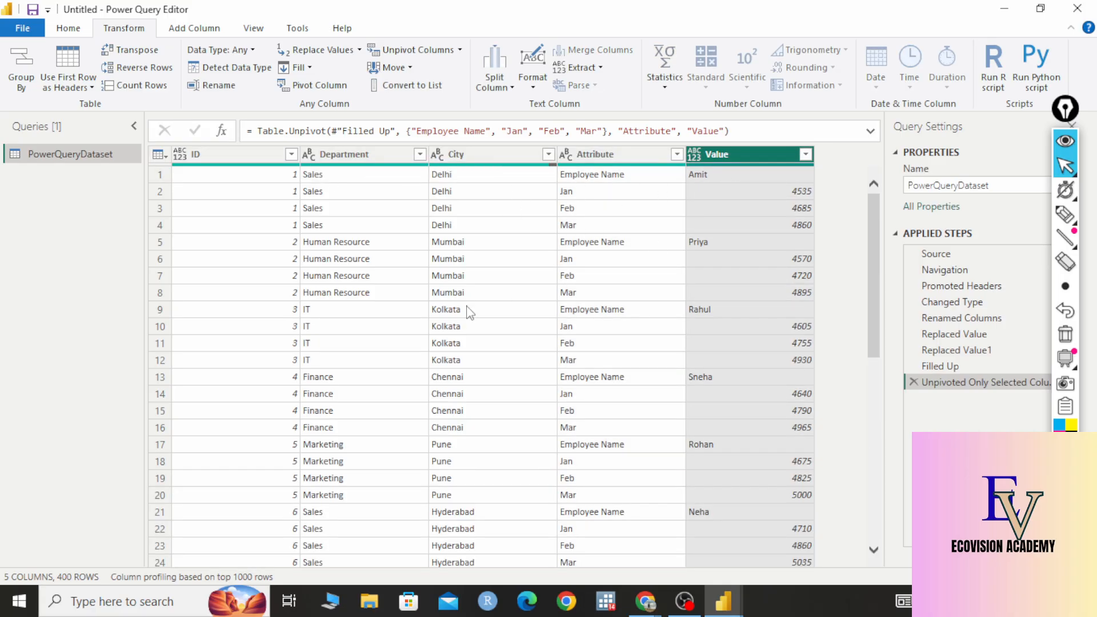
scroll(382, 265, down, 9)
scroll(387, 260, up, 9)
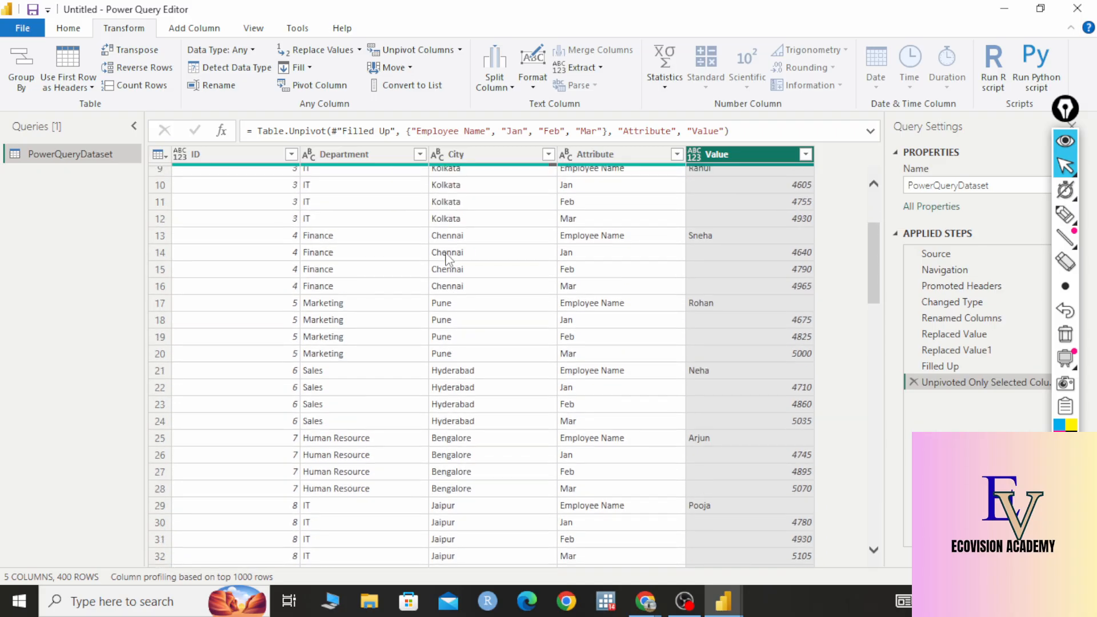
click(913, 381)
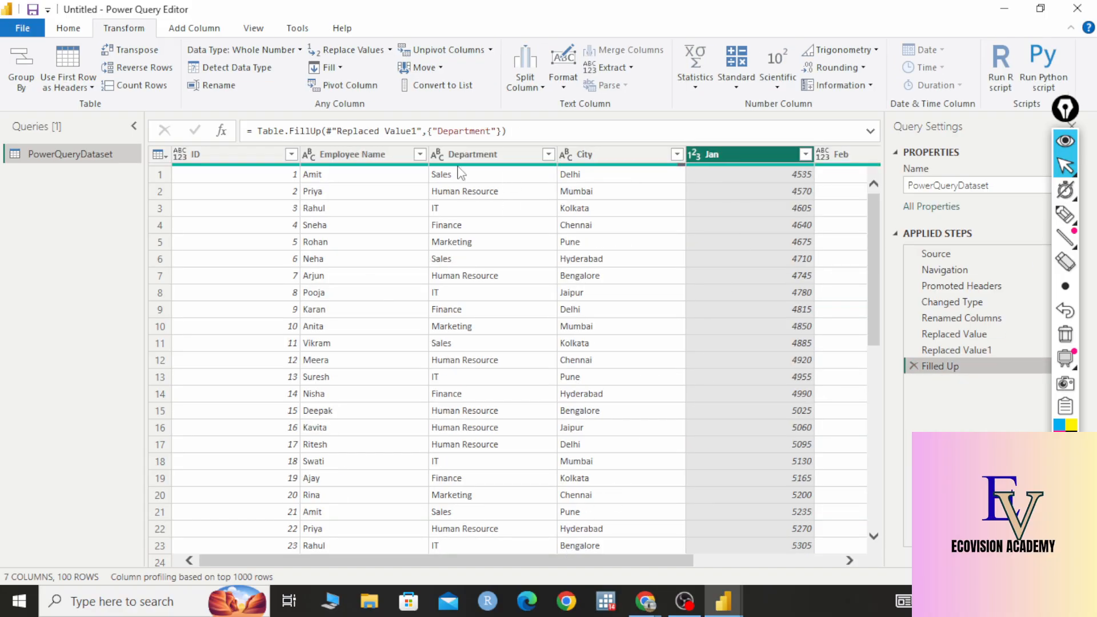
Unpivot only the selected Department, Jan, Feb and Mar columns
click(491, 154)
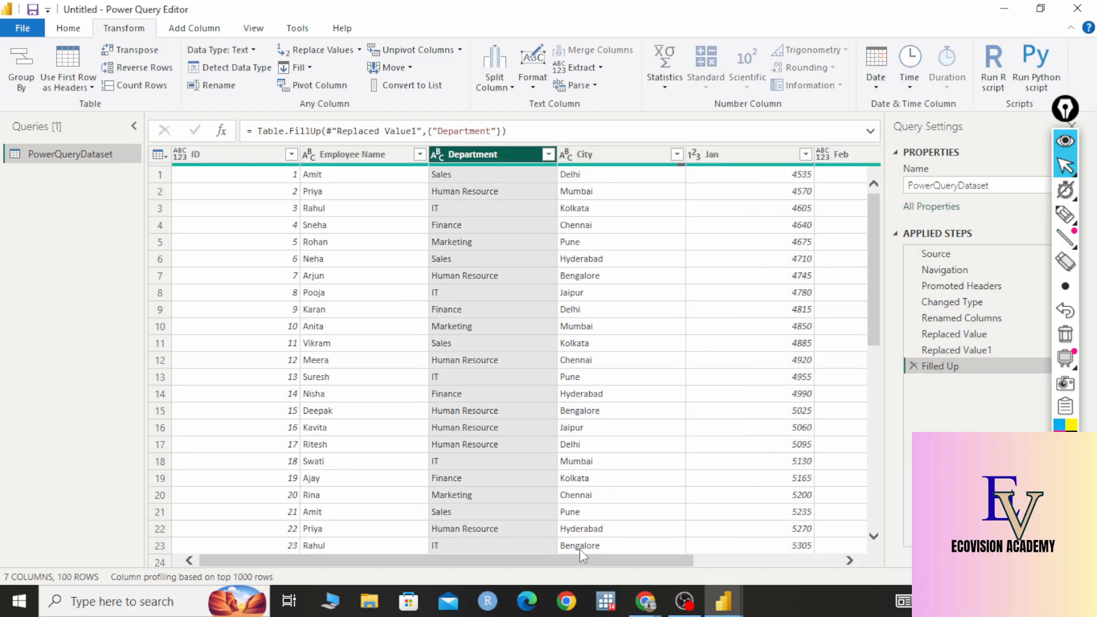
drag(587, 560, 718, 560)
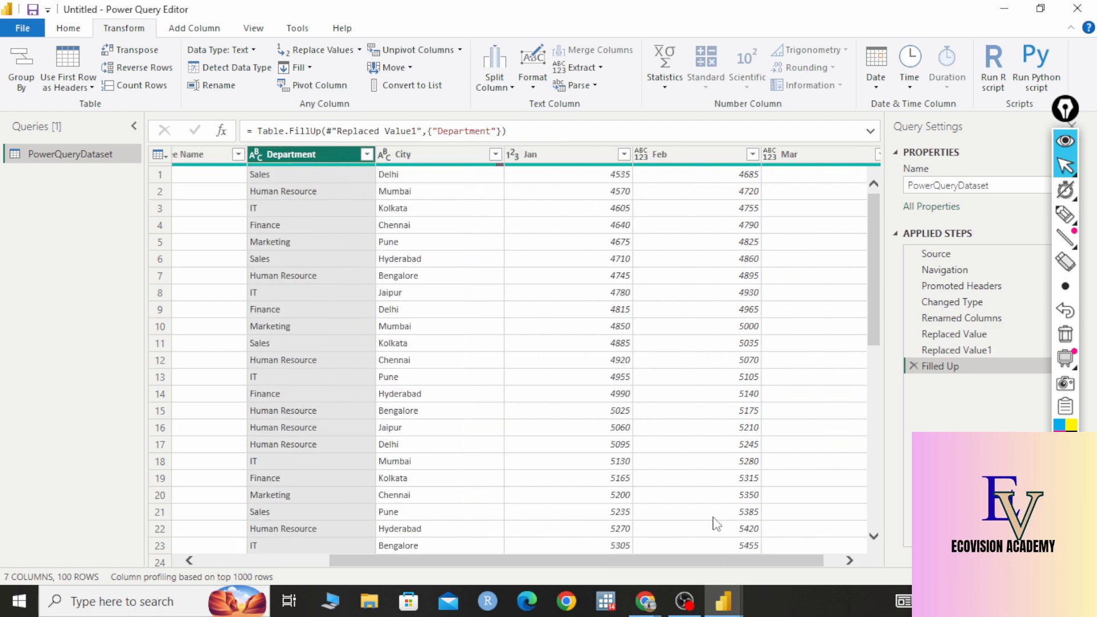
click(598, 162)
click(714, 161)
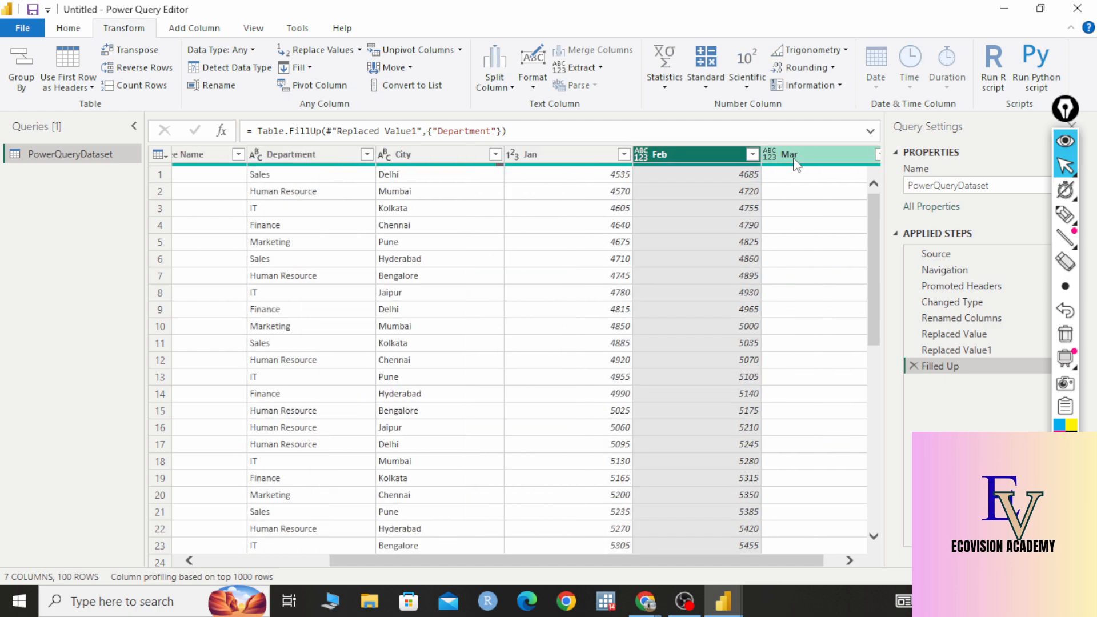
ctrl+click(324, 153)
click(697, 150)
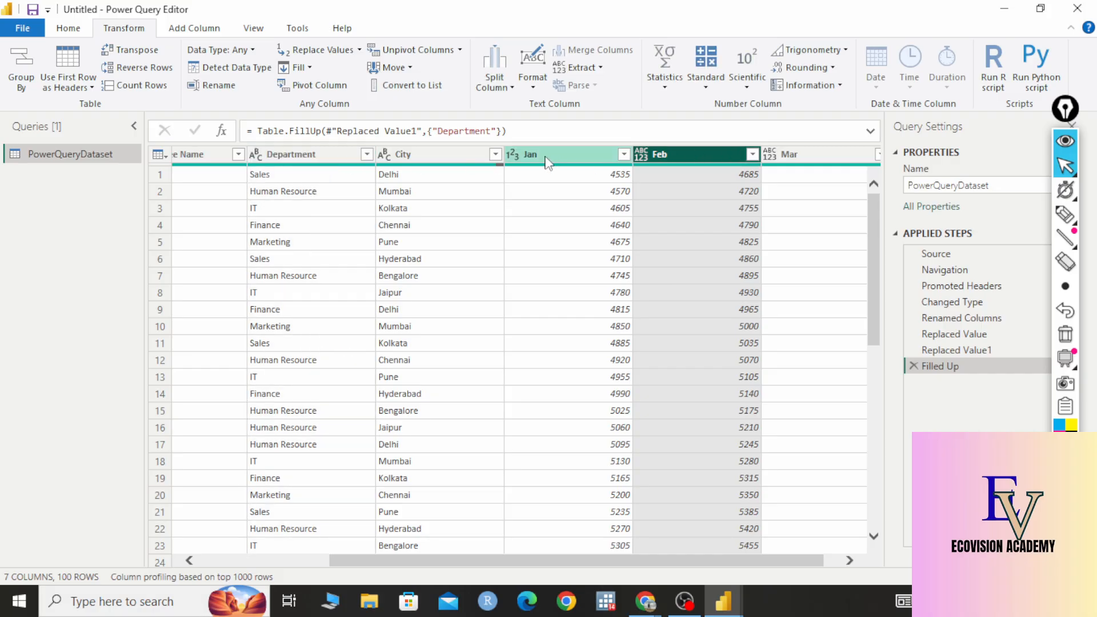
click(327, 154)
ctrl+click(566, 154)
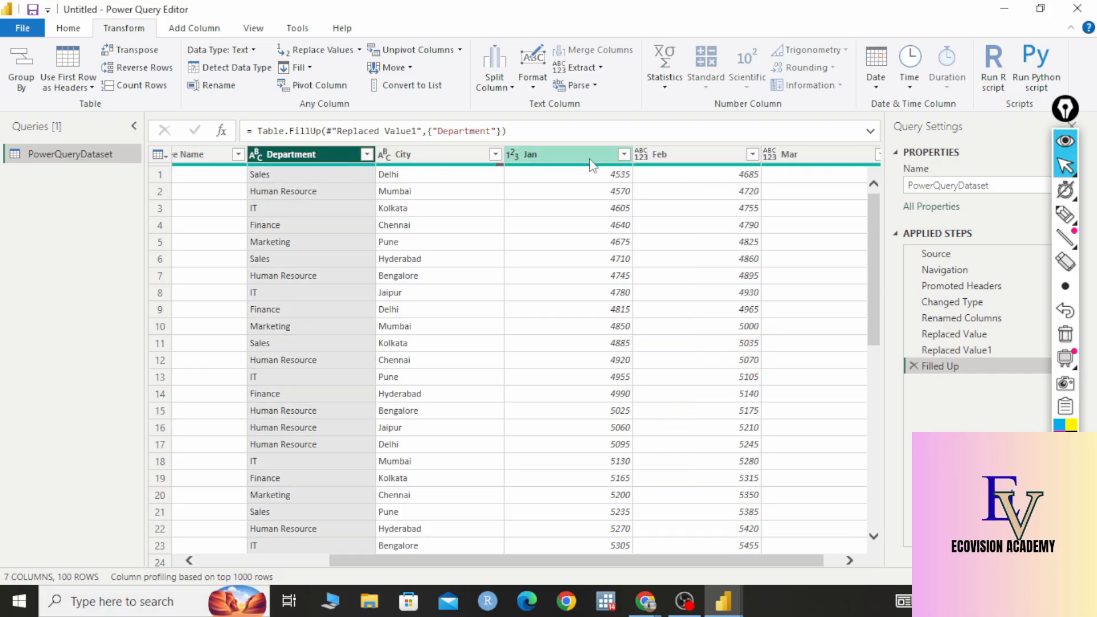
ctrl+click(697, 154)
ctrl+click(803, 156)
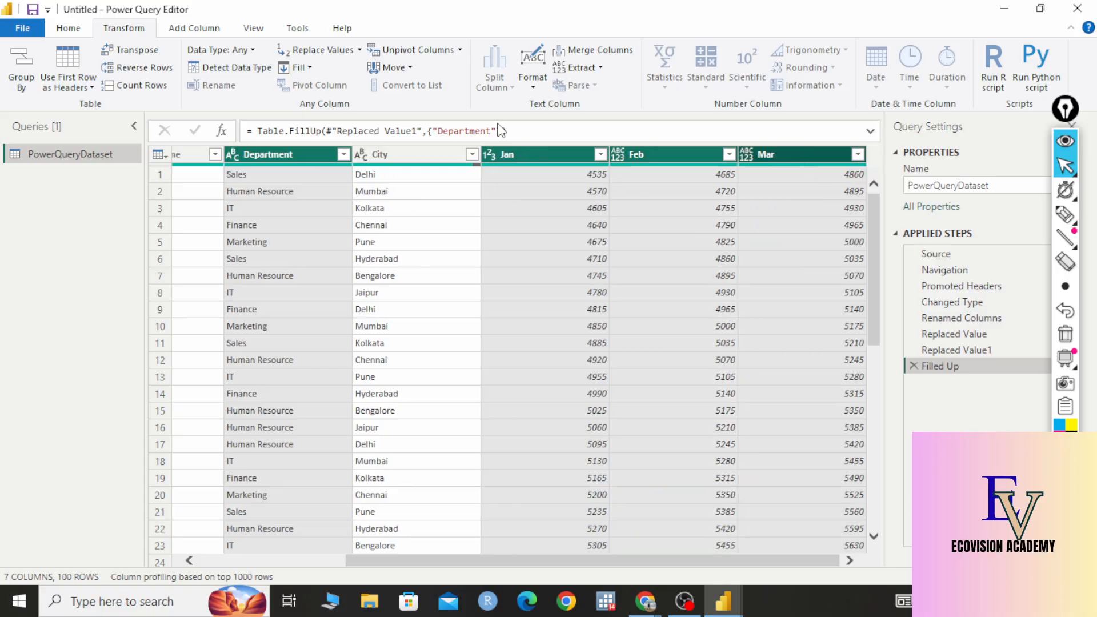
click(460, 50)
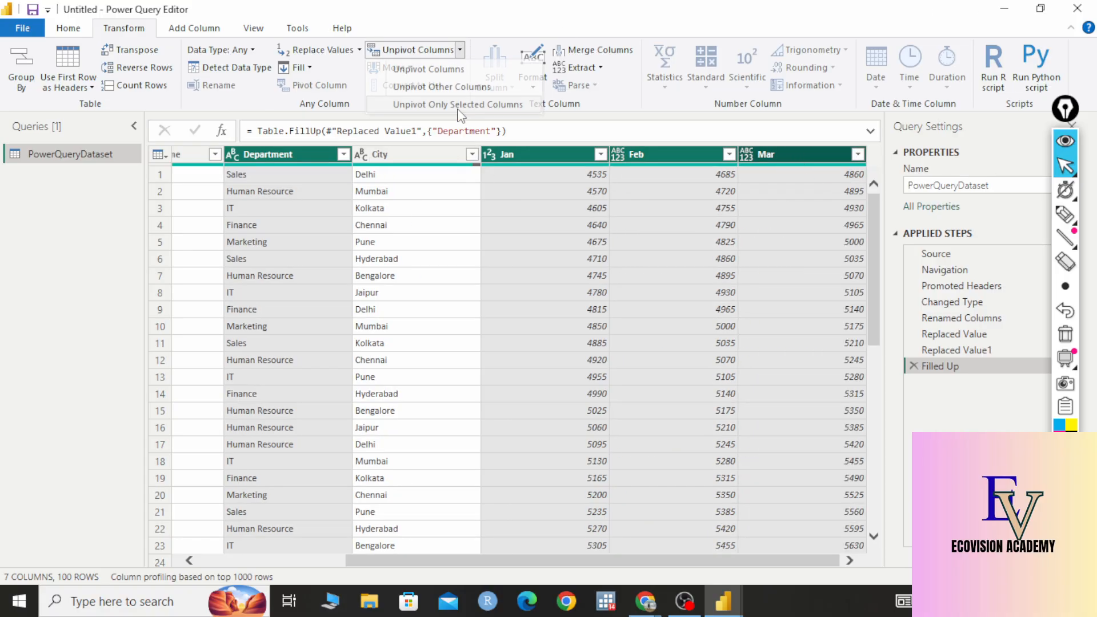
click(457, 104)
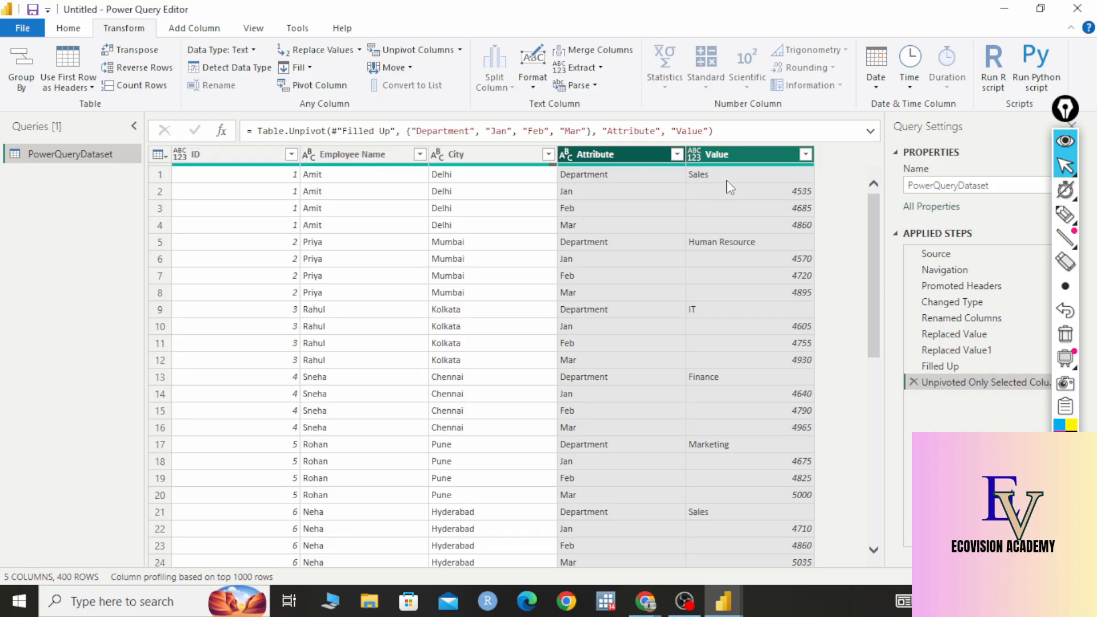
Look through the rows with Department unpivoted alongside the months, and remove that unpivot step from the query
scroll(730, 188, down, 6)
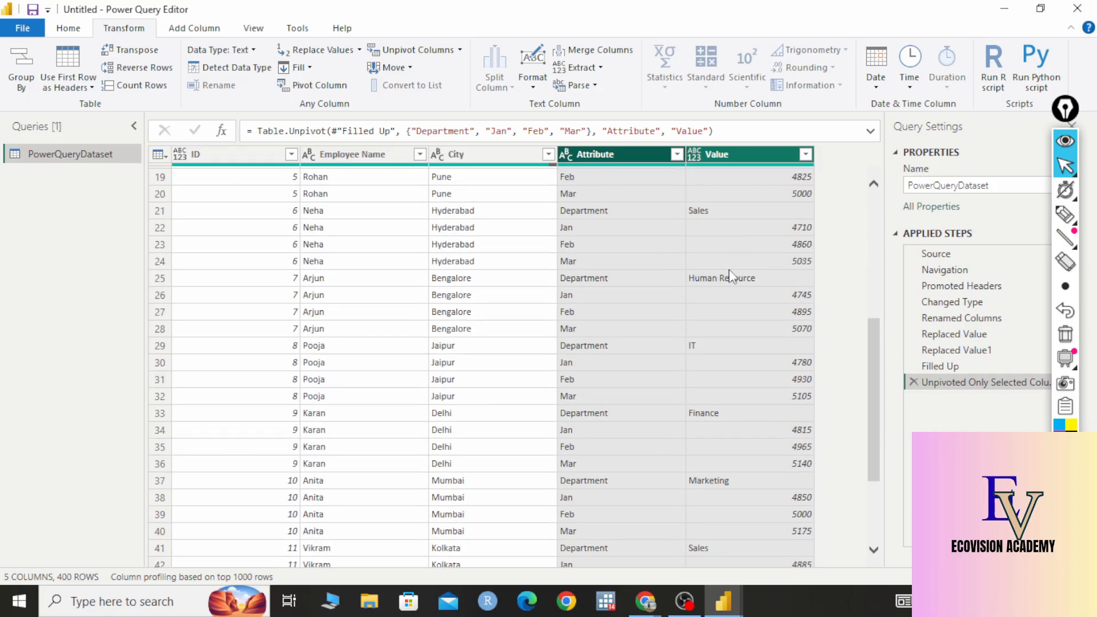
scroll(728, 277, down, 3)
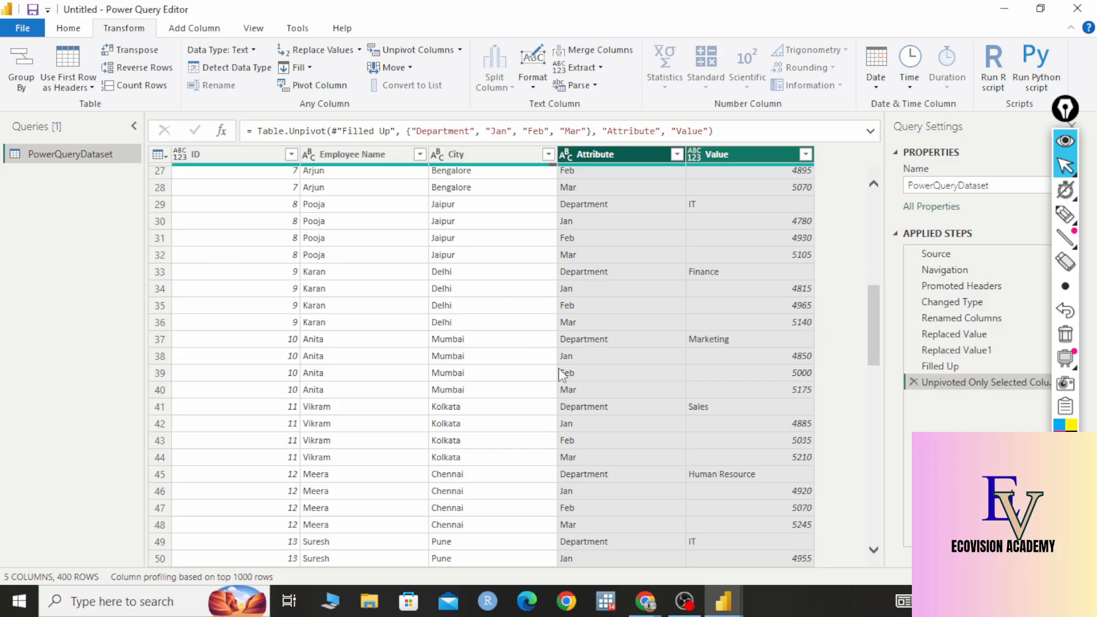
scroll(656, 331, up, 9)
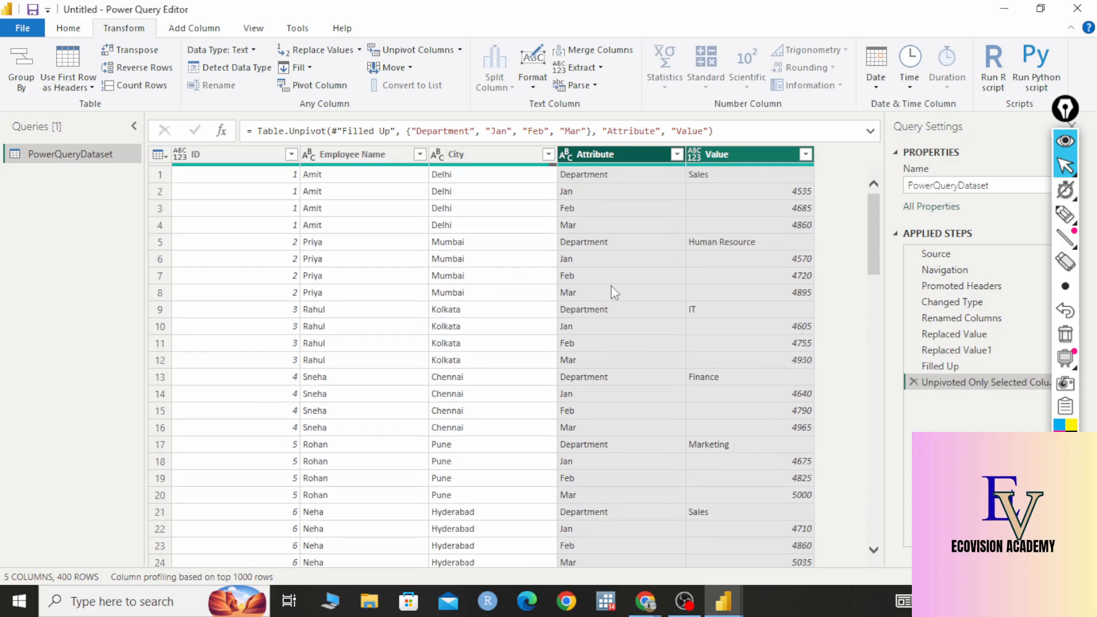
click(913, 381)
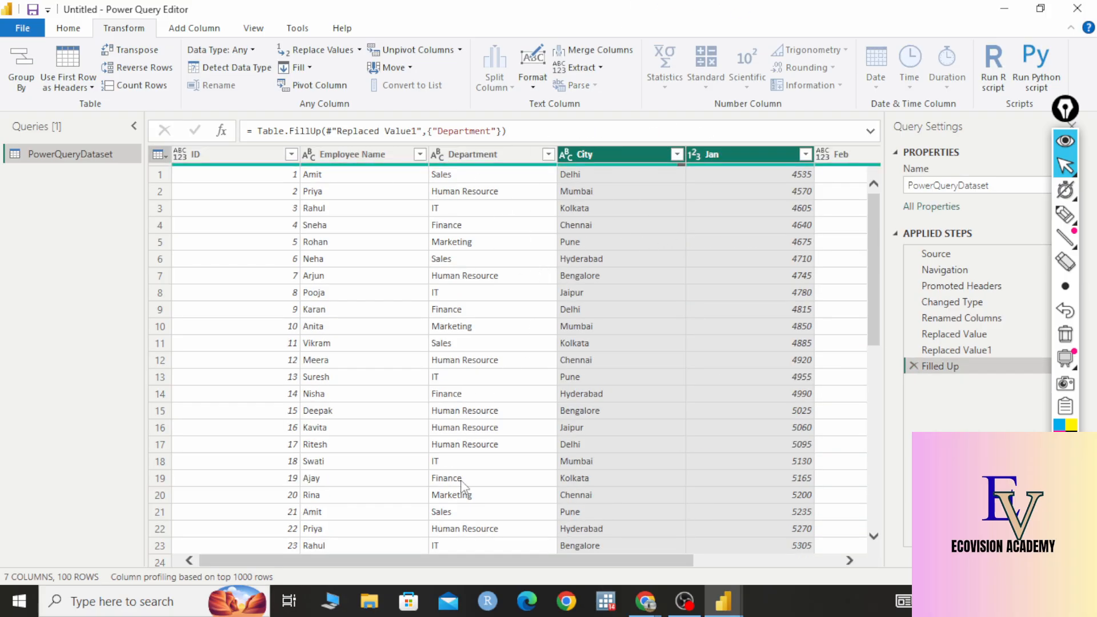
Draw pen strokes across the first rows and long downward lines over the ID and Employee Name columns
drag(421, 560, 623, 571)
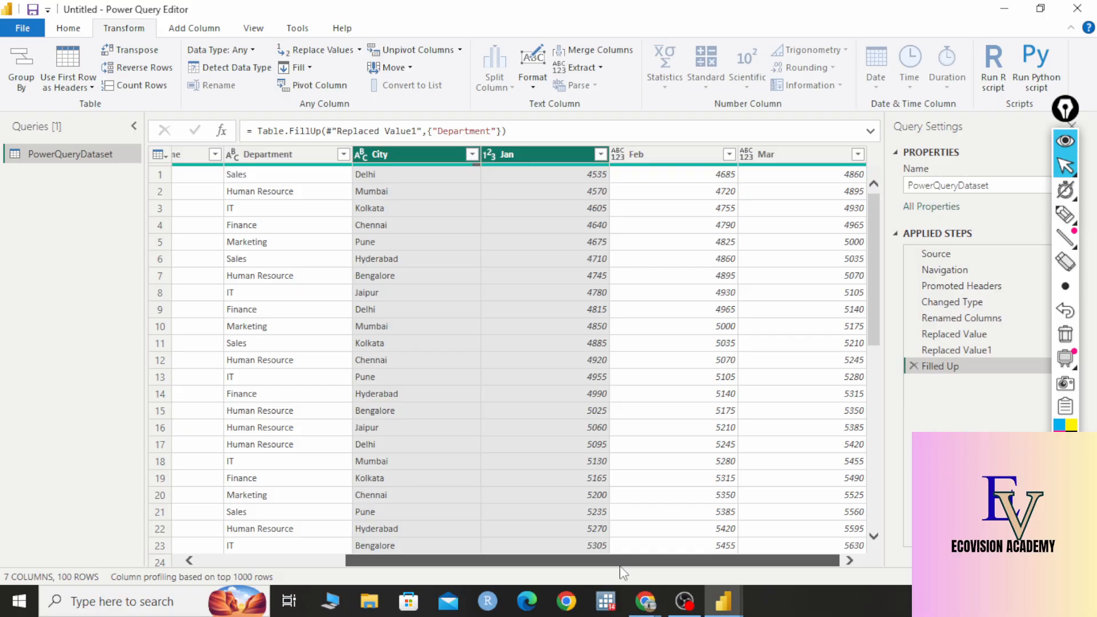
drag(574, 563, 357, 546)
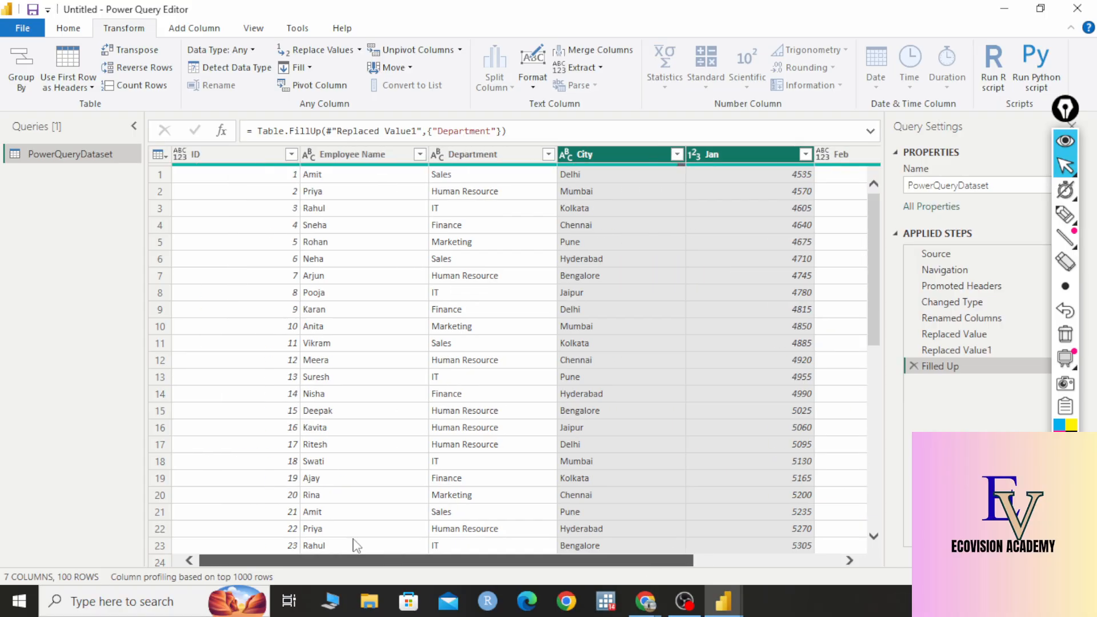
click(1064, 215)
drag(68, 231, 169, 205)
drag(100, 257, 150, 237)
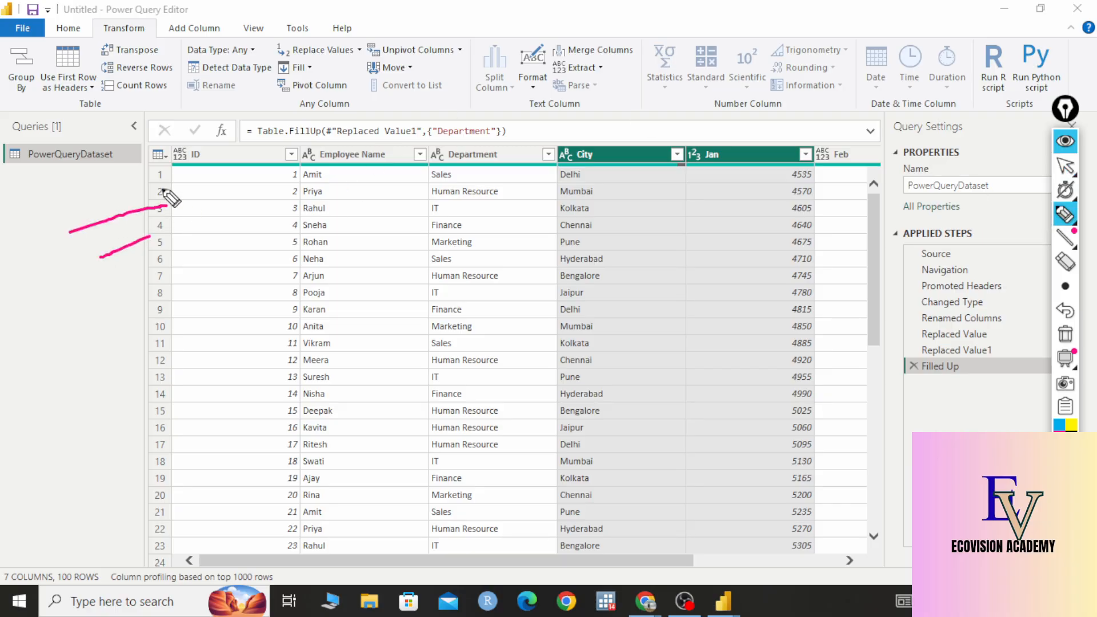
drag(161, 189, 157, 264)
drag(218, 233, 284, 212)
mouse_move(230, 253)
mouse_down()
mouse_move(313, 227)
mouse_move(355, 236)
mouse_up()
drag(272, 294, 394, 272)
drag(286, 345, 396, 316)
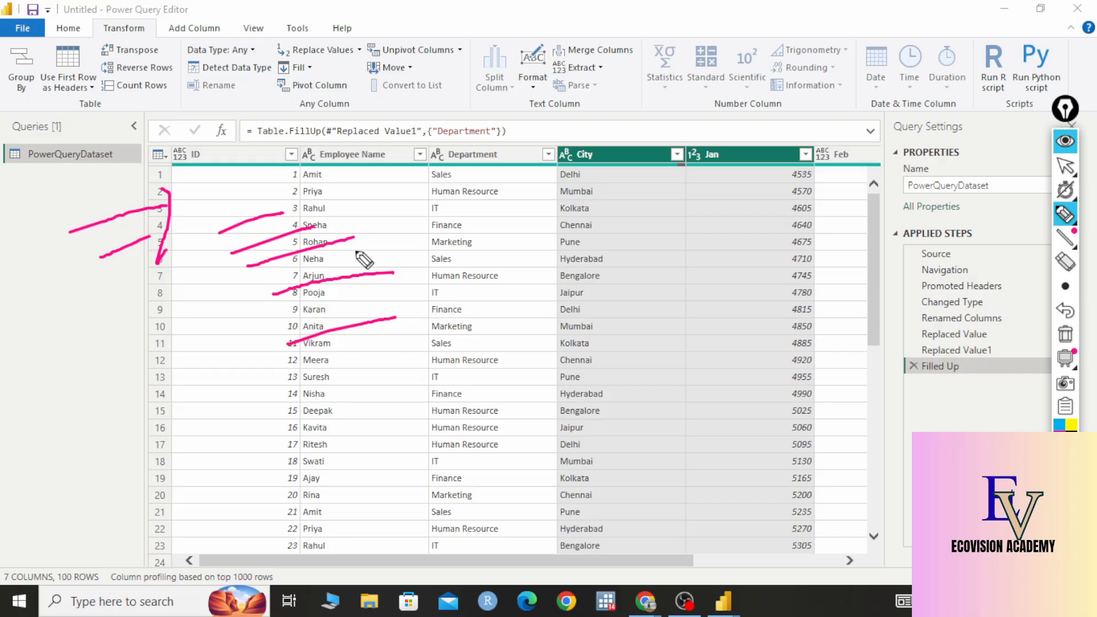
drag(177, 160, 275, 425)
drag(308, 130, 429, 481)
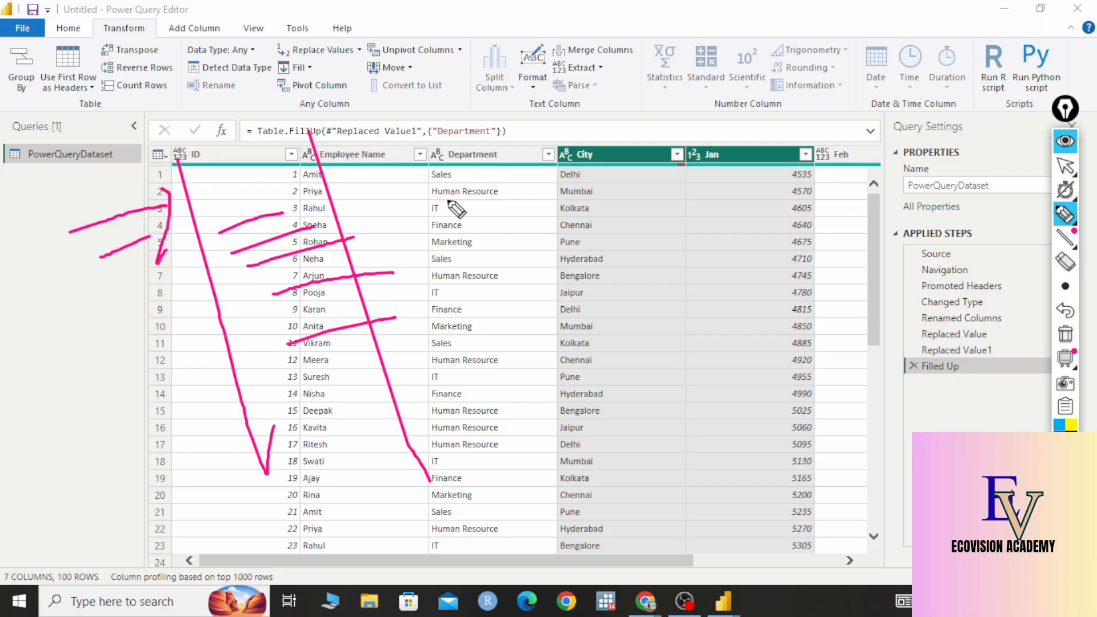
Remove the Filled Up step from the query and clear all pen strokes from the table
click(1065, 166)
click(914, 366)
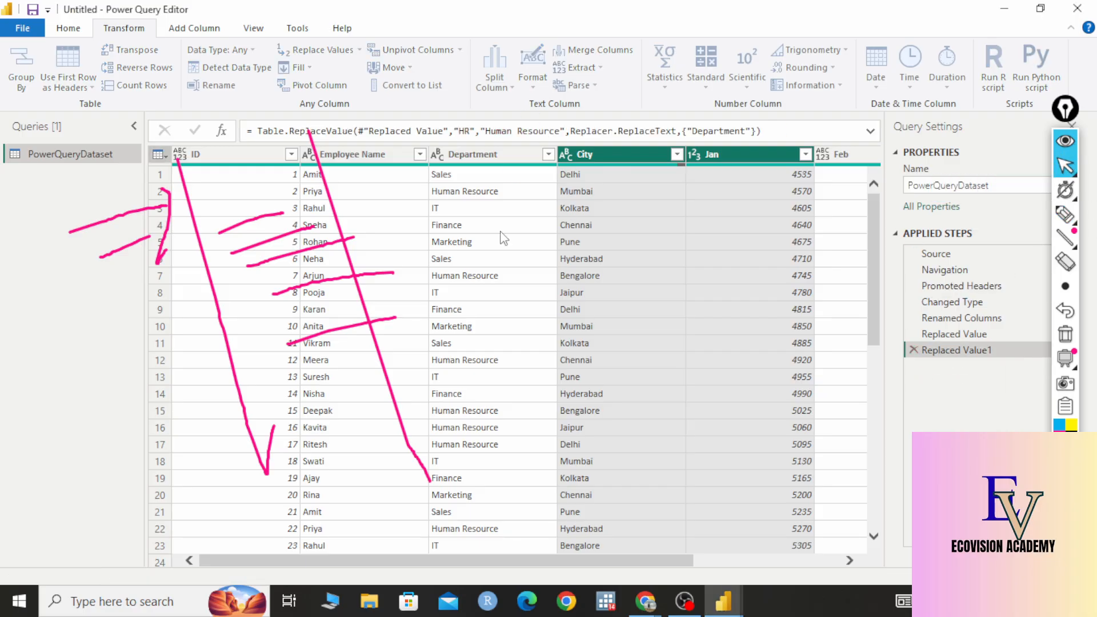
click(1065, 334)
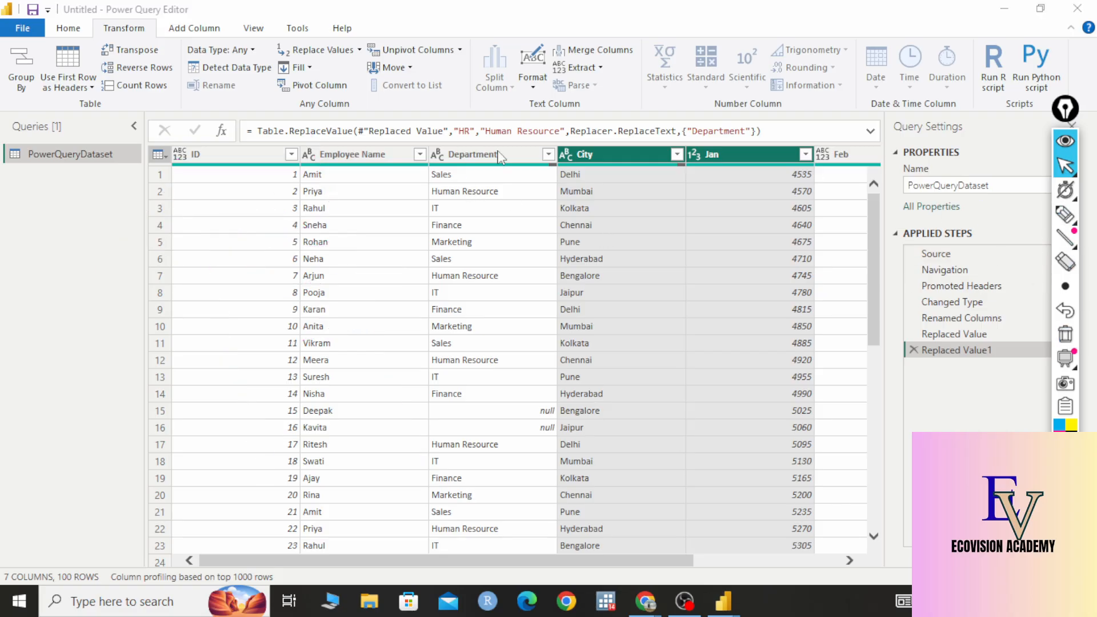
Draw pen arrows along the first row, circle its Sales value, and bracket the Department rows down to row 11
mouse_move(1071, 223)
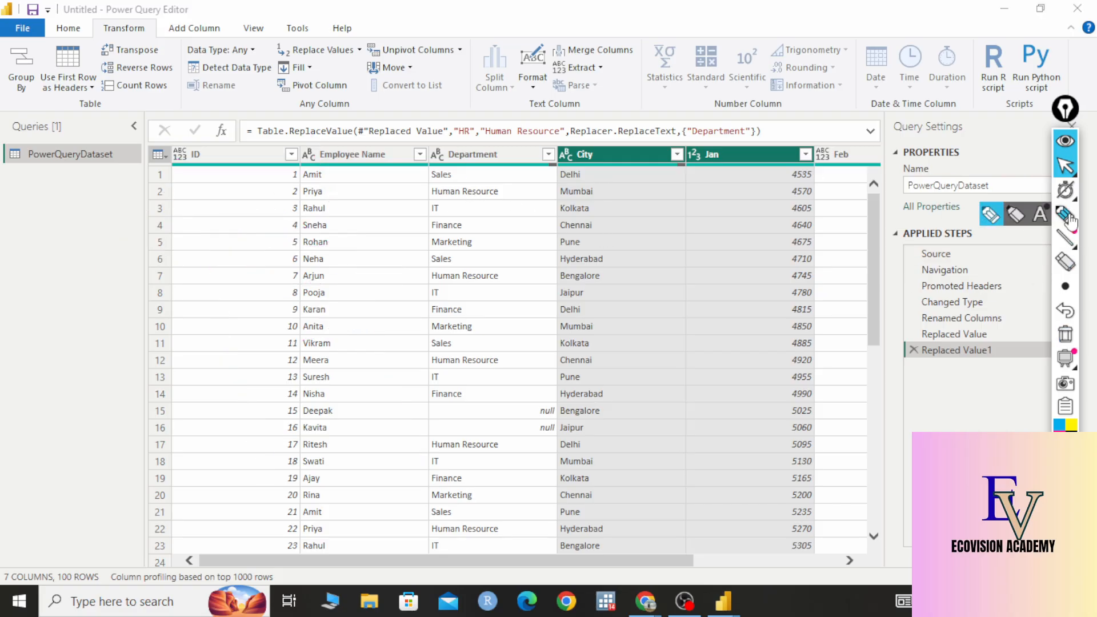
click(1015, 215)
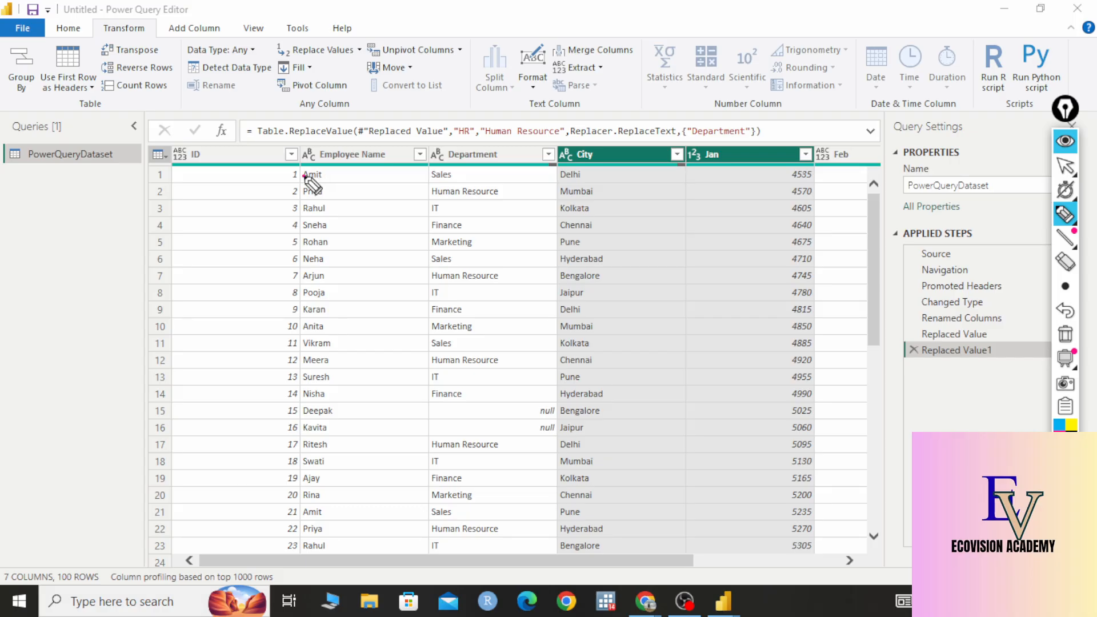
drag(303, 175, 394, 177)
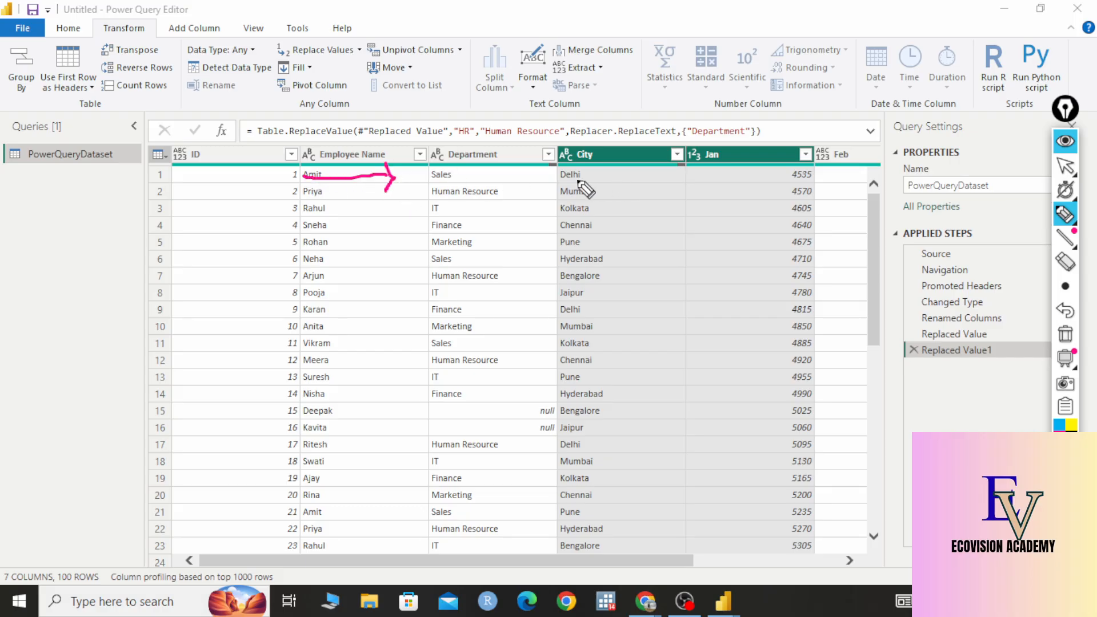
mouse_move(562, 174)
mouse_down()
mouse_move(725, 183)
mouse_move(744, 173)
mouse_move(733, 207)
mouse_up()
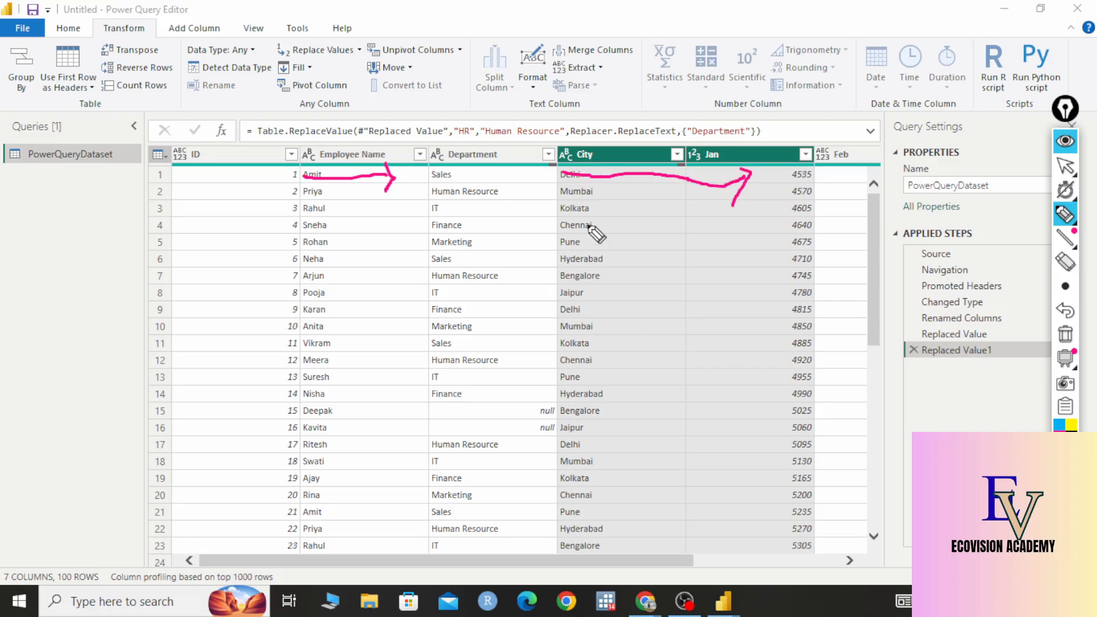
mouse_move(496, 170)
mouse_down()
mouse_move(424, 183)
mouse_move(467, 168)
mouse_up()
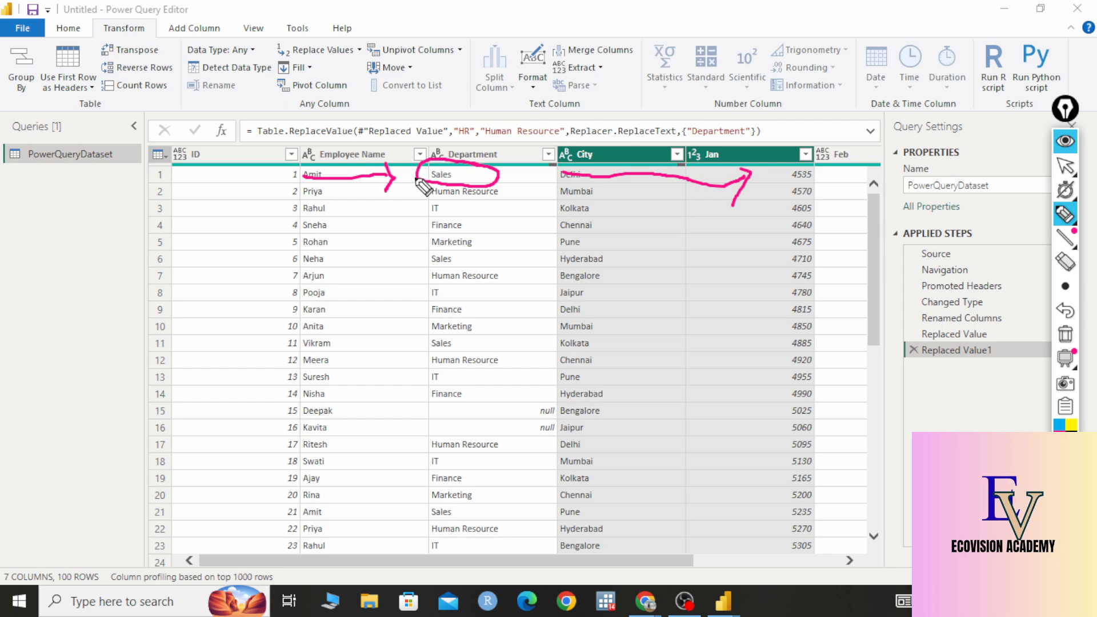
mouse_move(424, 179)
mouse_down()
mouse_move(402, 209)
mouse_move(428, 251)
mouse_move(409, 288)
mouse_move(430, 340)
mouse_up()
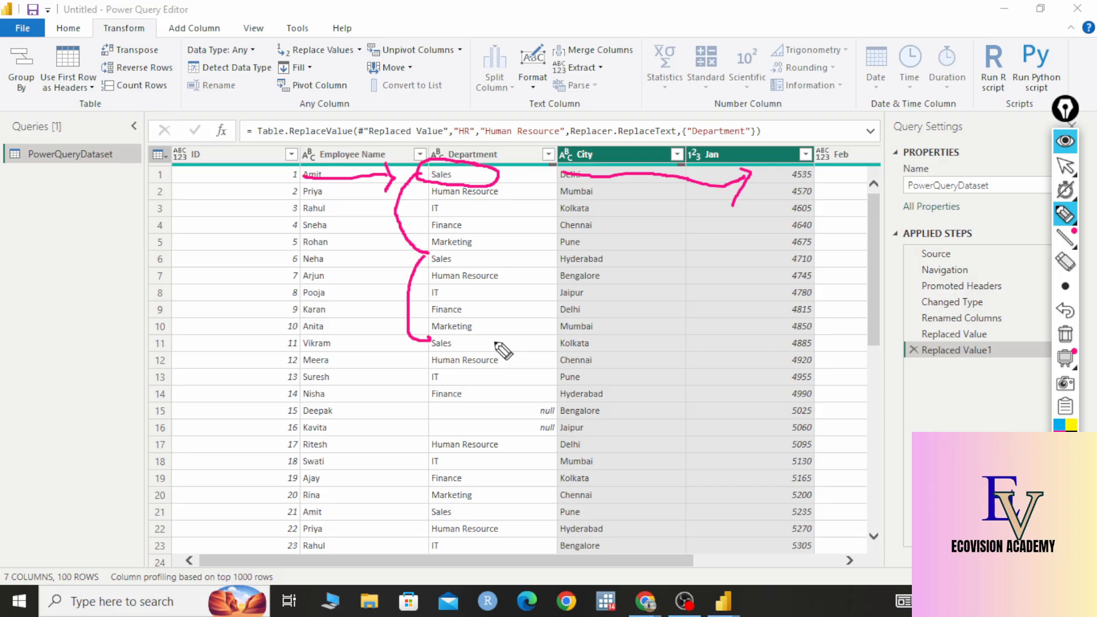
Handwrite the department initials S, HR and IT with more letters beneath them, and clear all the pen strokes
mouse_move(60, 238)
mouse_down()
mouse_move(107, 231)
mouse_move(55, 278)
mouse_up()
mouse_move(181, 232)
mouse_down()
mouse_move(183, 277)
mouse_move(223, 239)
mouse_up()
mouse_move(230, 230)
mouse_down()
mouse_move(250, 208)
mouse_move(263, 238)
mouse_up()
mouse_move(298, 198)
mouse_down()
mouse_move(325, 189)
mouse_move(314, 238)
mouse_up()
drag(303, 236, 366, 178)
mouse_move(361, 180)
mouse_down()
mouse_move(371, 215)
mouse_move(485, 192)
mouse_up()
drag(553, 179, 523, 181)
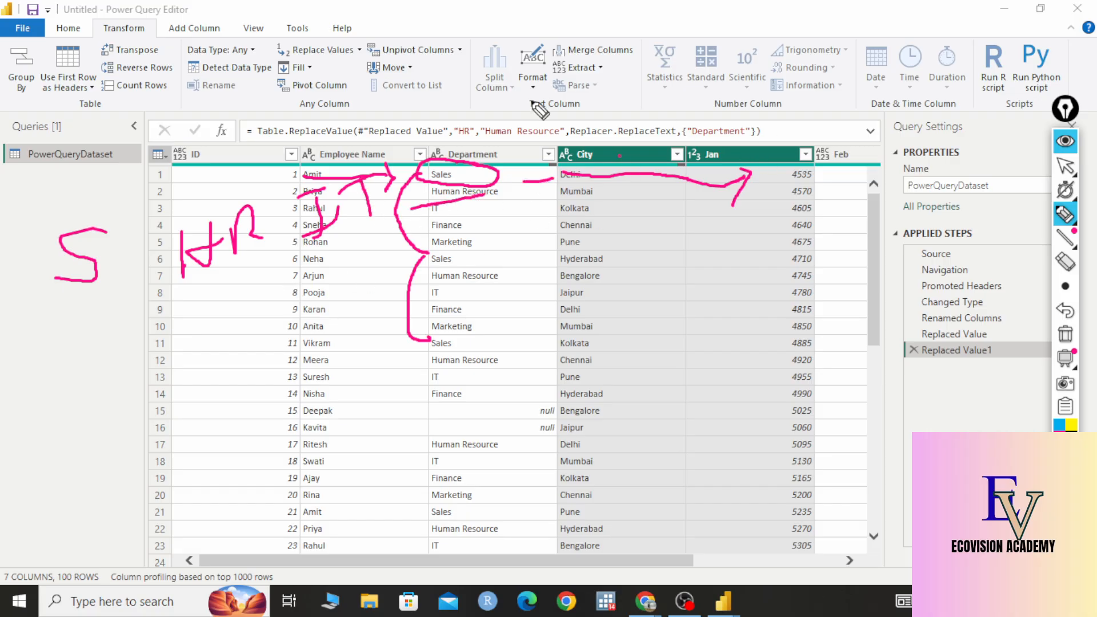
drag(65, 323, 103, 360)
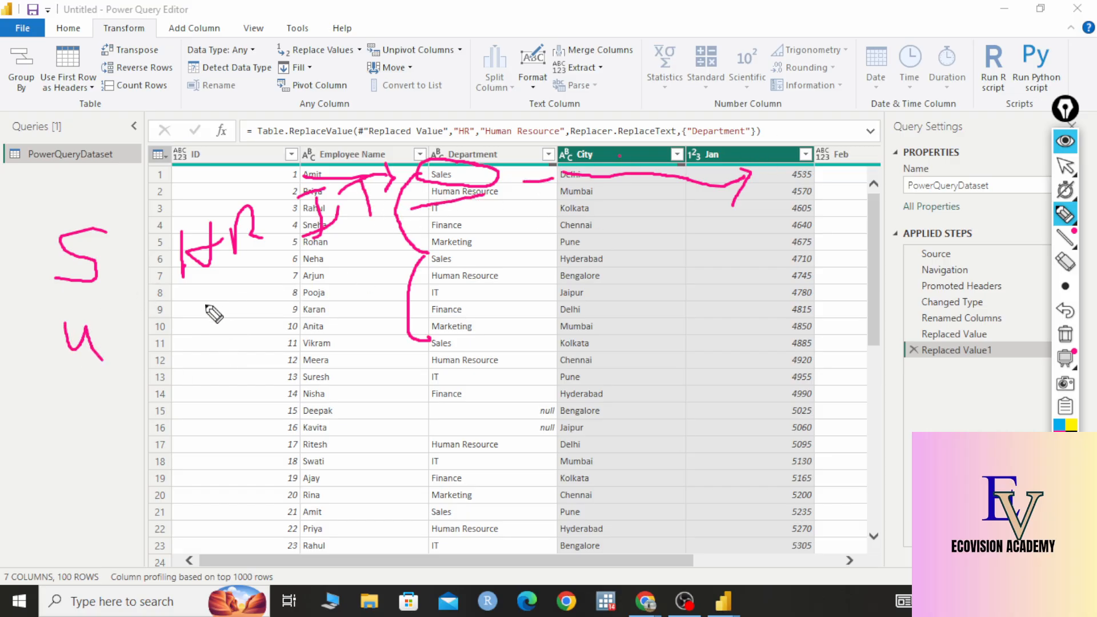
drag(217, 287, 206, 273)
drag(341, 256, 339, 259)
drag(449, 204, 417, 229)
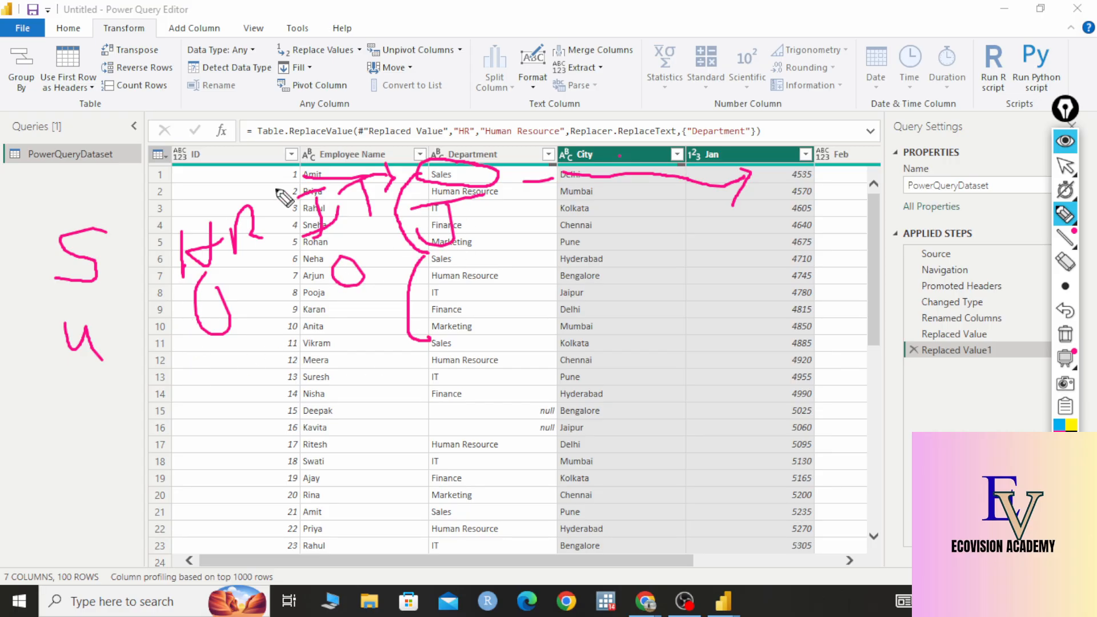
mouse_move(1074, 169)
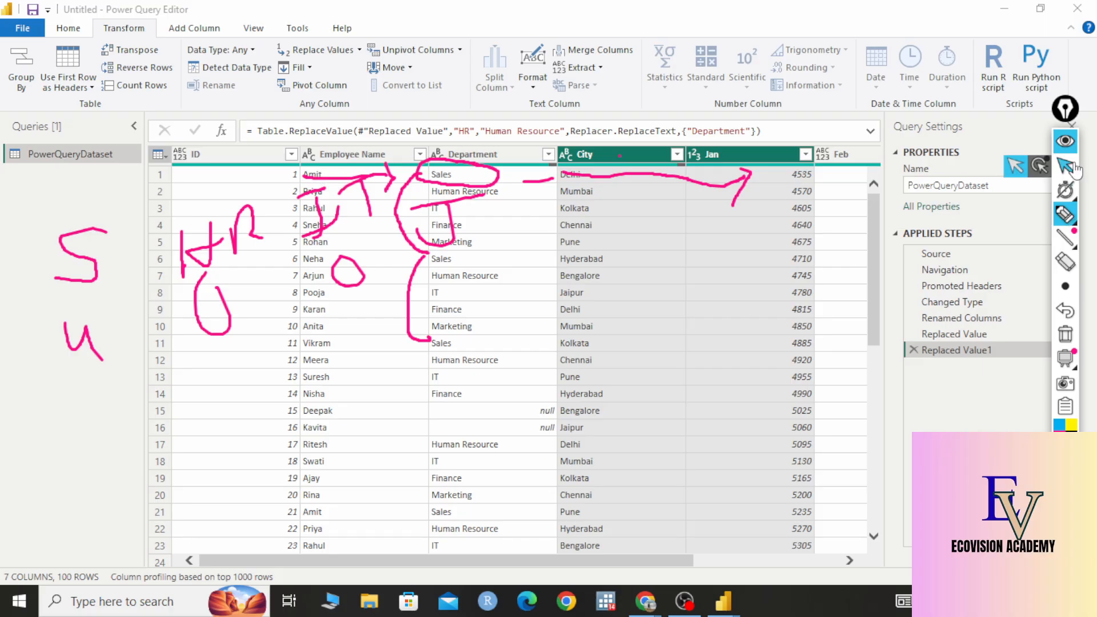
click(1065, 335)
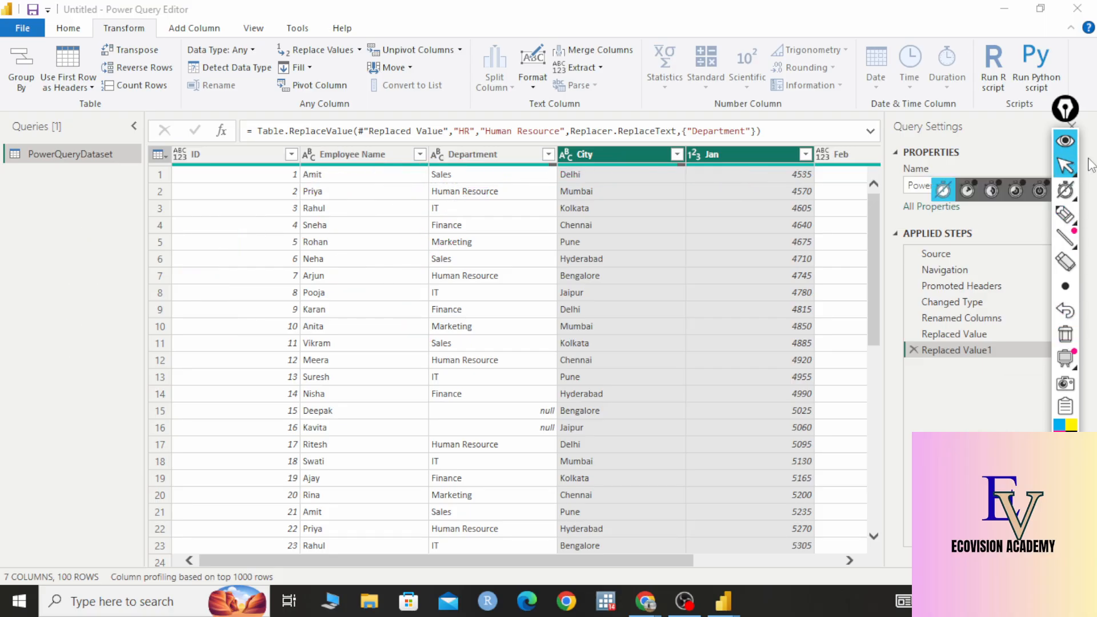
Look across the table through the Feb and Mar columns and select the Jan column
mouse_move(593, 558)
mouse_down()
mouse_move(646, 566)
mouse_move(817, 526)
mouse_up()
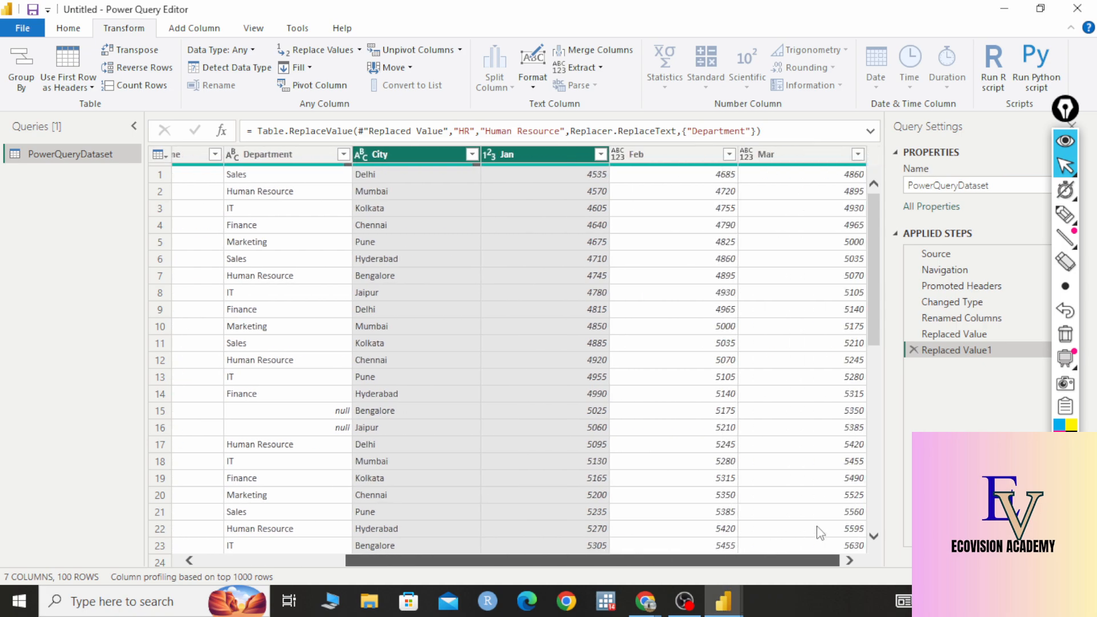
click(530, 163)
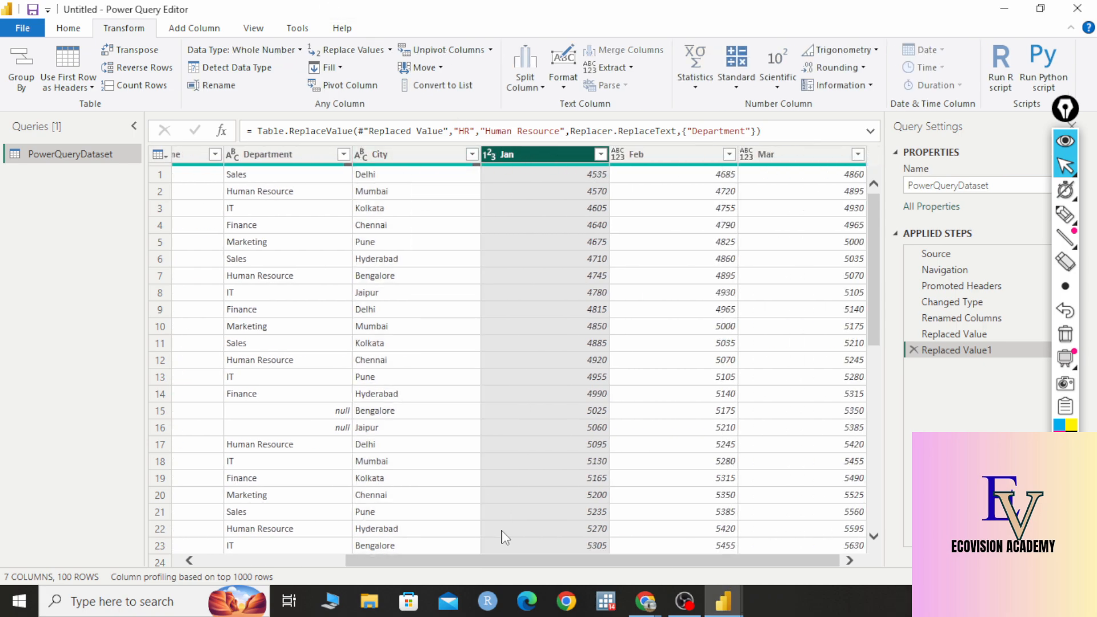
drag(474, 557, 263, 550)
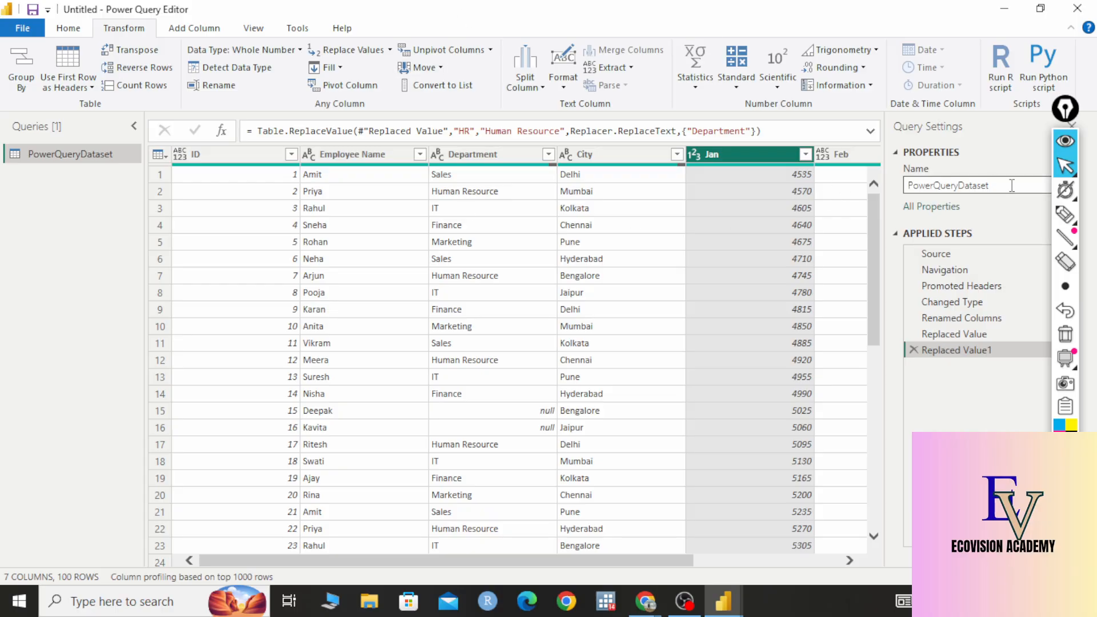
Circle the Move command with the pen, and select the Department column before clearing the mark
click(1064, 215)
mouse_move(425, 56)
mouse_down()
mouse_move(390, 77)
mouse_move(500, 85)
mouse_move(408, 42)
mouse_up()
click(1065, 166)
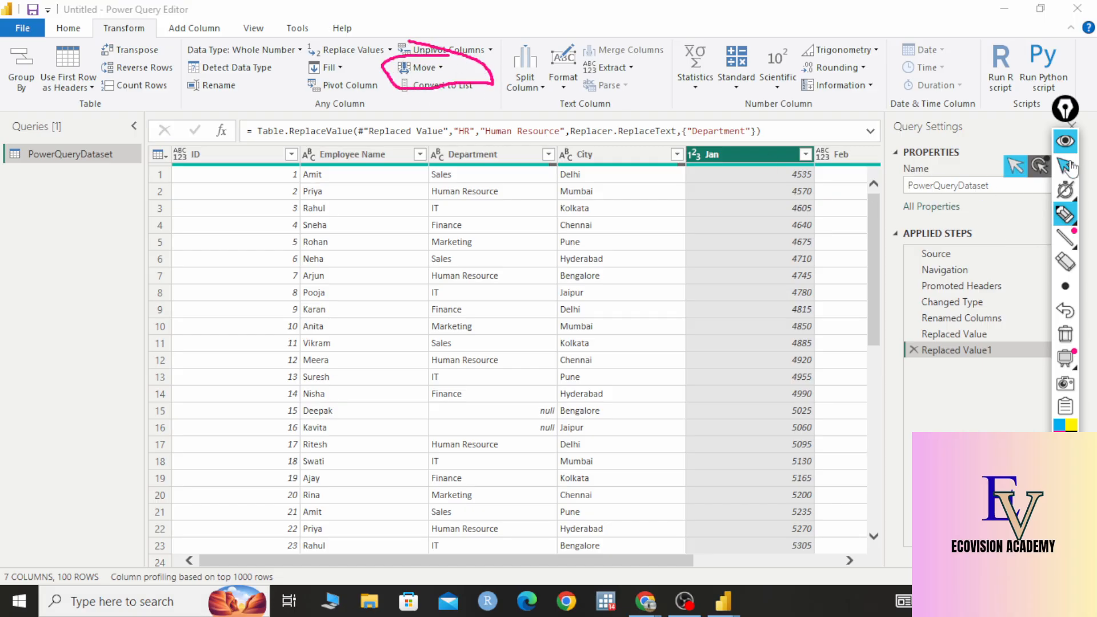
mouse_move(1057, 195)
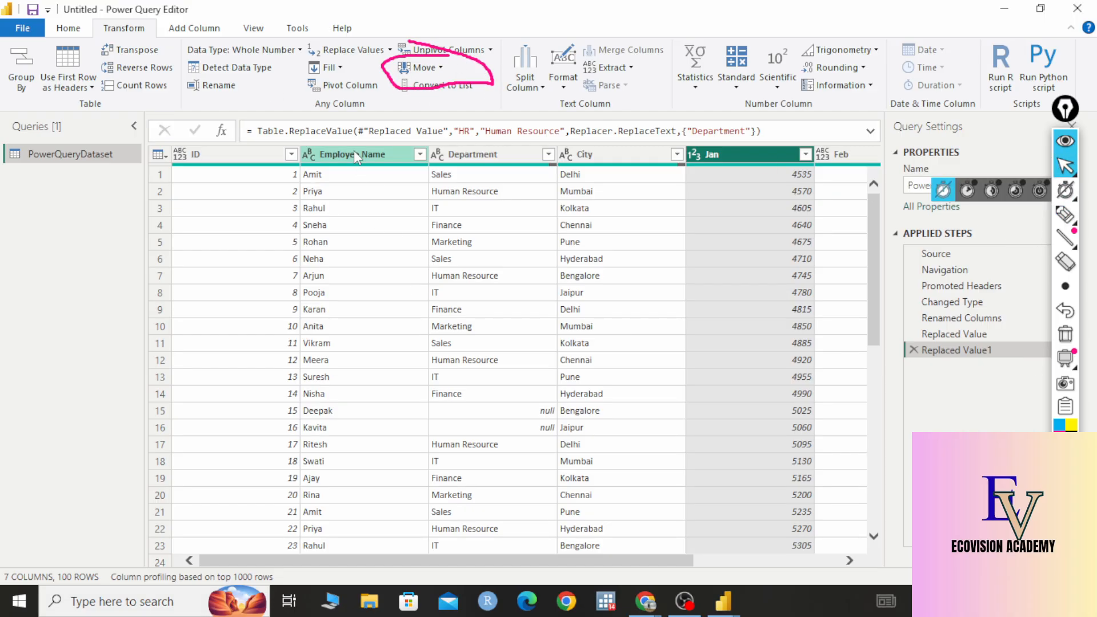
click(354, 153)
click(491, 154)
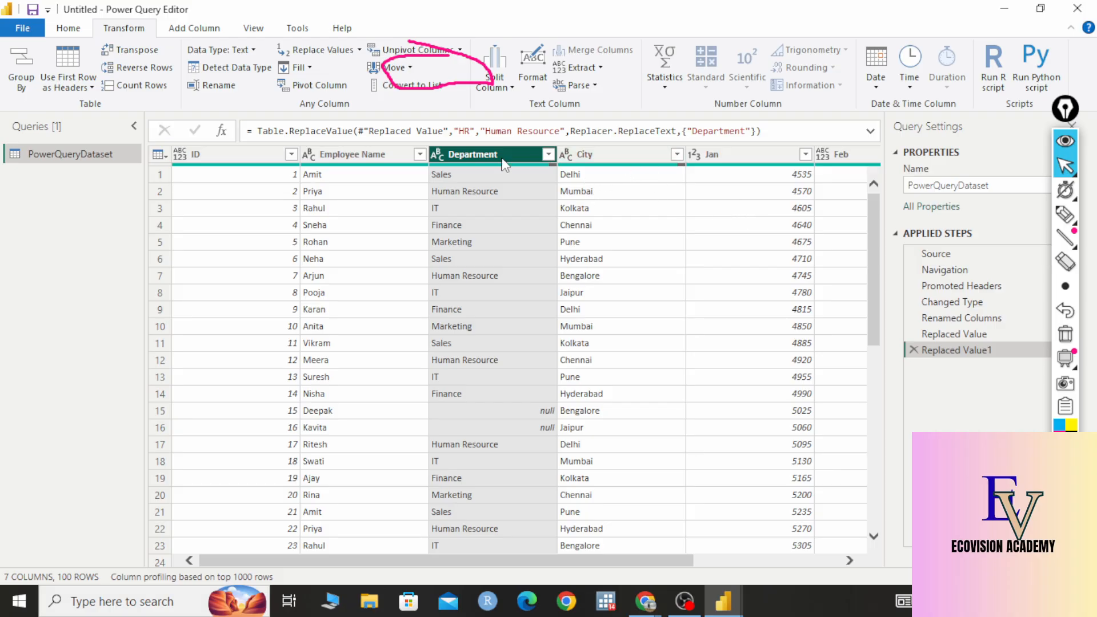
click(1066, 342)
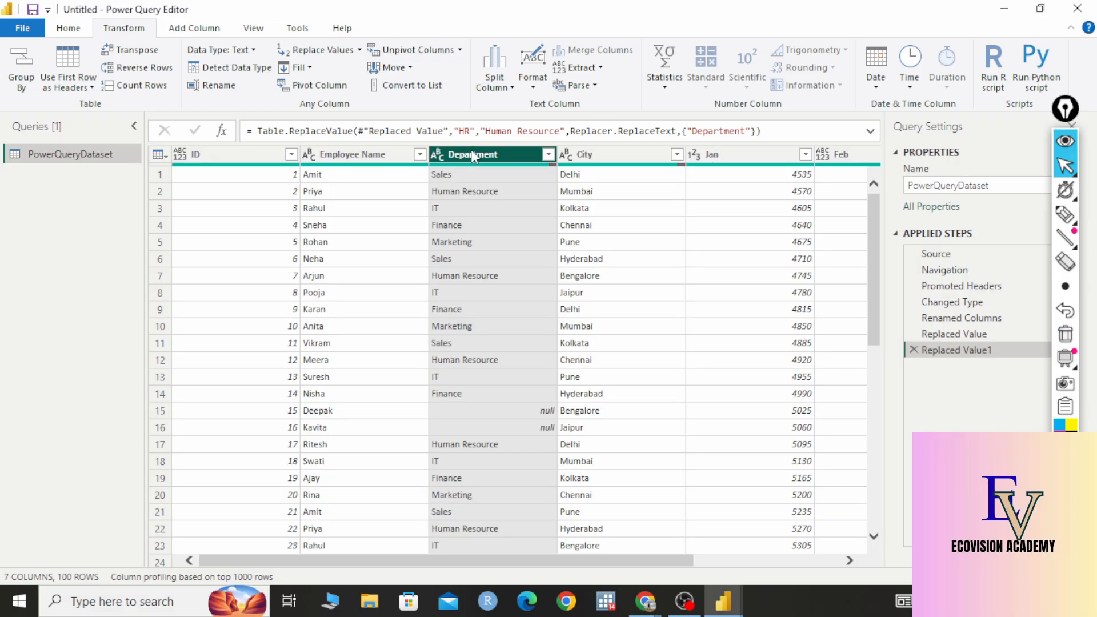
Sketch and clear curved arrows linking the Department and City headers, and show the Move options for the Department column
click(1066, 217)
mouse_move(483, 131)
mouse_down()
mouse_move(571, 84)
mouse_move(611, 141)
mouse_move(632, 128)
mouse_move(466, 65)
mouse_move(458, 147)
mouse_move(473, 131)
mouse_up()
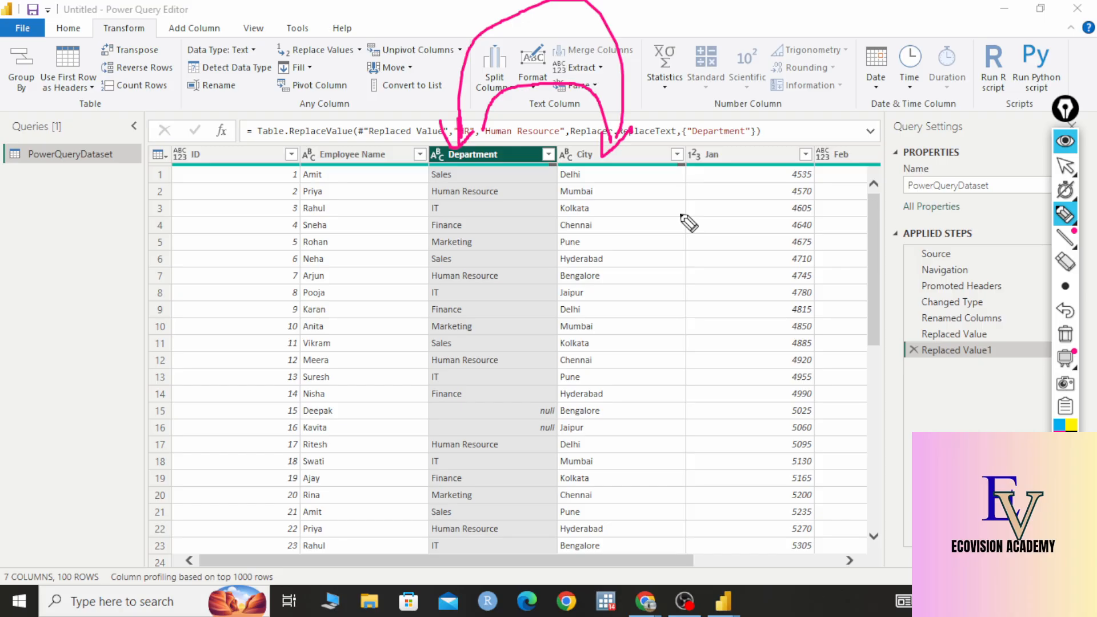
click(1065, 333)
click(1065, 165)
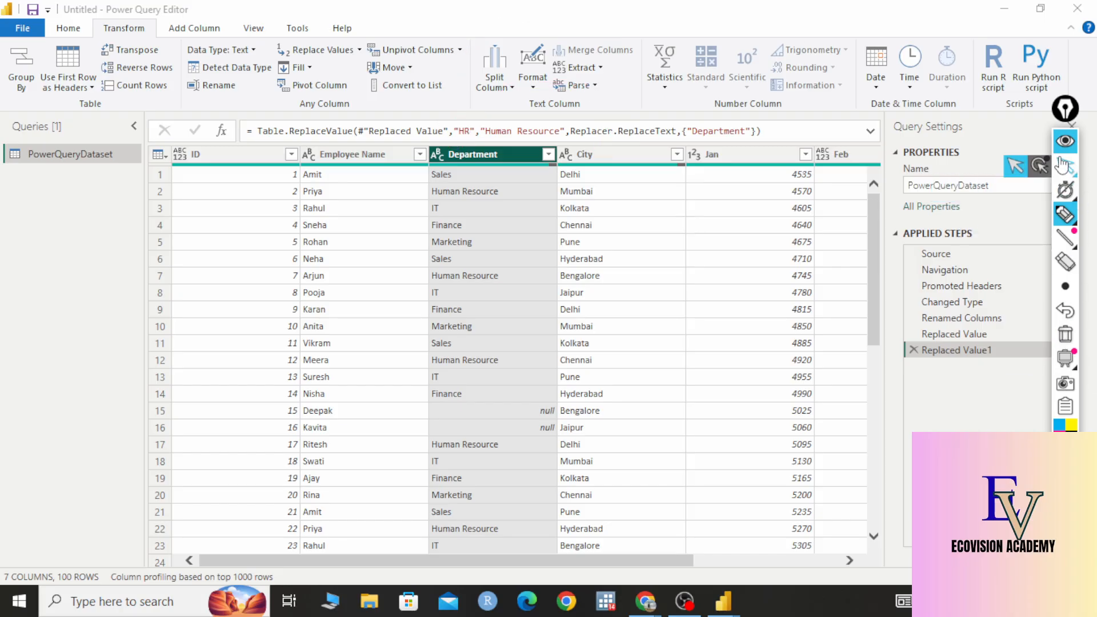
click(488, 159)
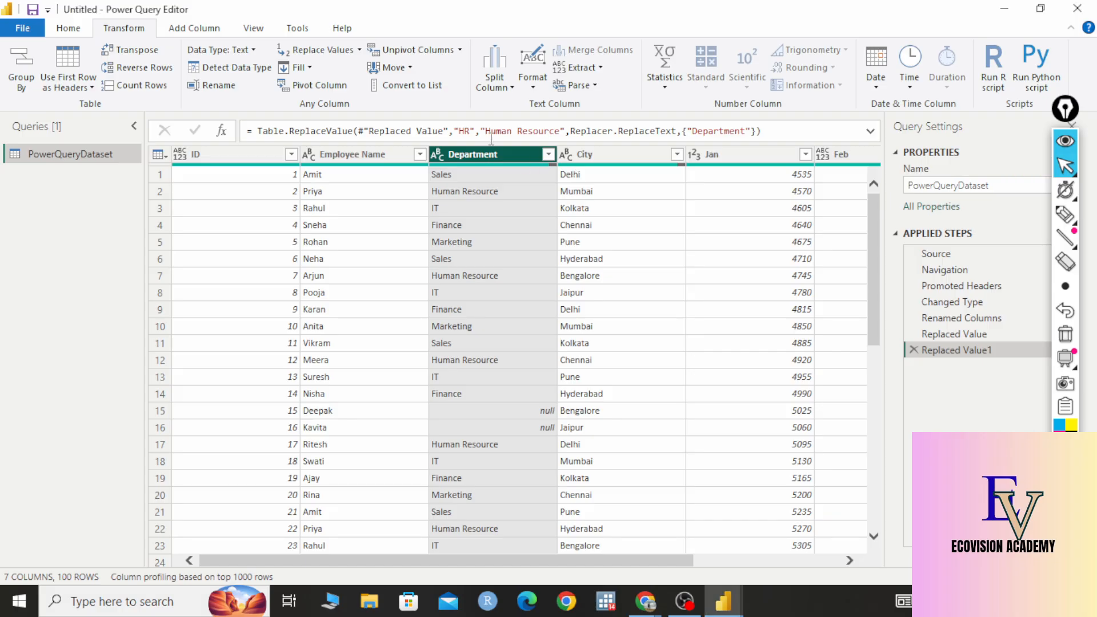
click(411, 70)
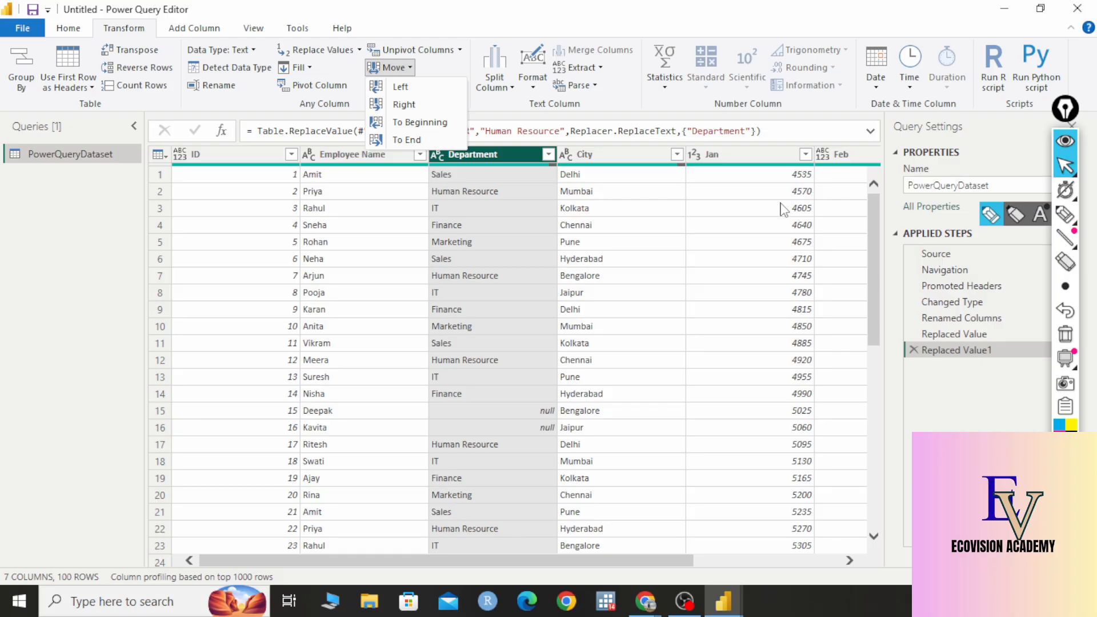
Handwrite the word Hide with the pen over the first table rows and underline it twice
click(1064, 214)
mouse_move(76, 206)
mouse_down()
mouse_move(96, 280)
mouse_move(123, 235)
mouse_up()
mouse_move(121, 216)
mouse_down()
mouse_move(125, 260)
mouse_move(166, 174)
mouse_move(263, 192)
mouse_up()
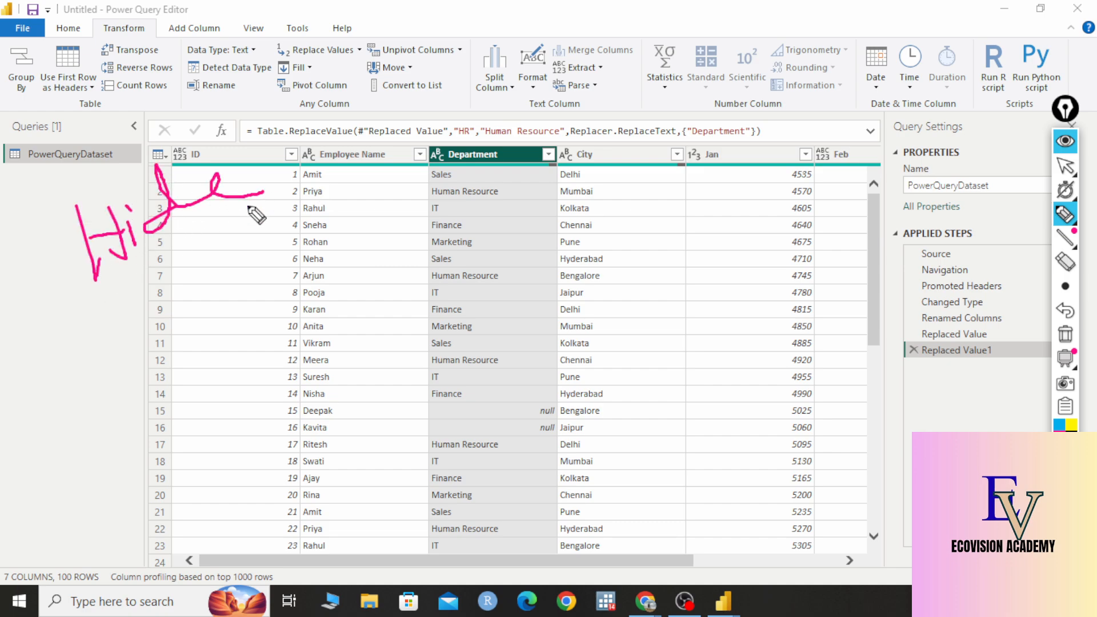
drag(75, 300, 250, 231)
drag(133, 304, 257, 261)
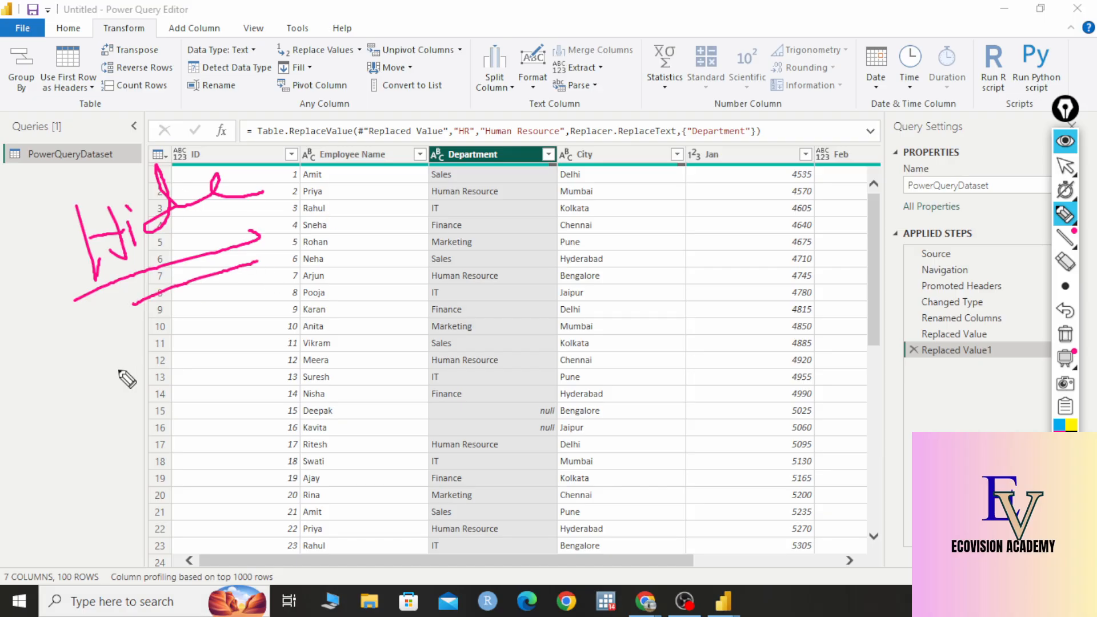
Handwrite the word Unhide below Hide with a double underline, and clear all the pen strokes
mouse_move(86, 351)
mouse_down()
mouse_move(117, 327)
mouse_move(167, 362)
mouse_up()
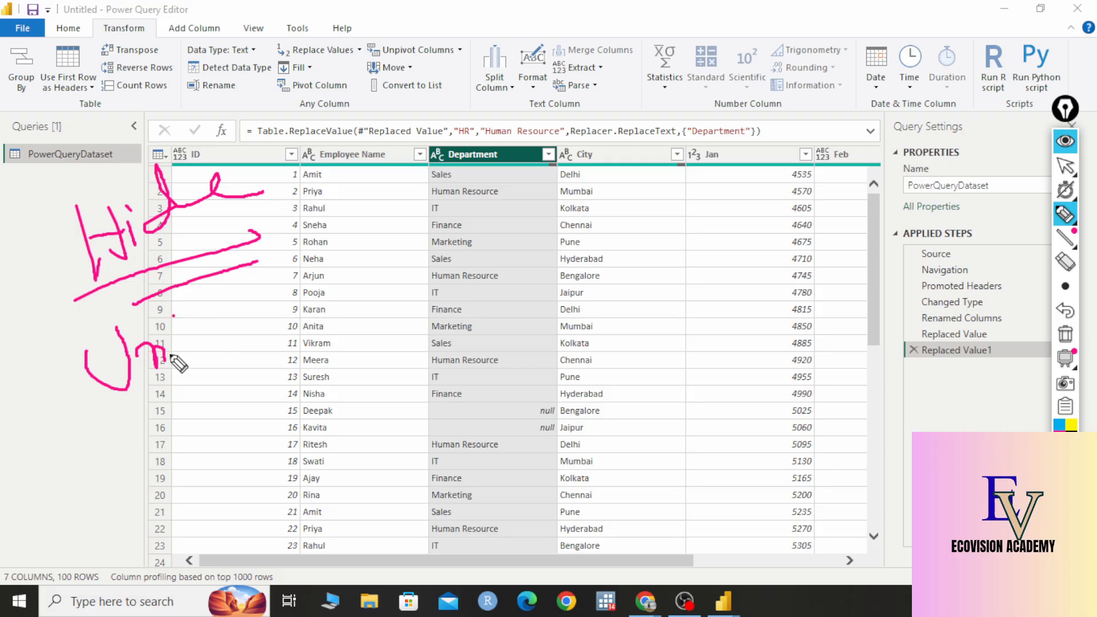
drag(177, 318, 216, 343)
click(206, 314)
drag(253, 309, 331, 291)
drag(48, 474, 220, 407)
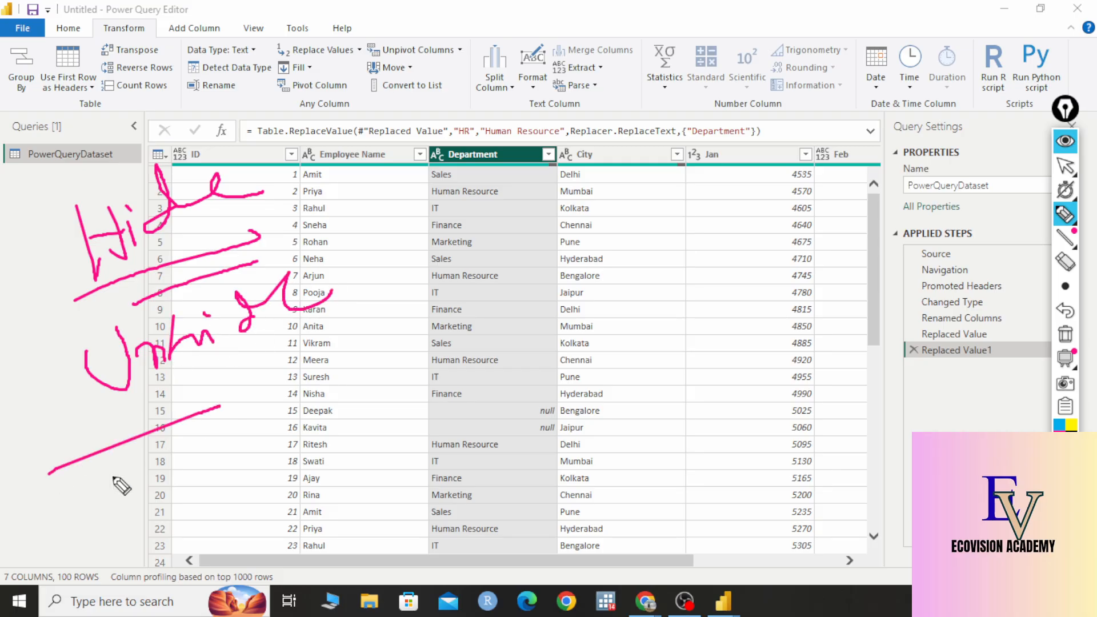
drag(111, 476, 269, 419)
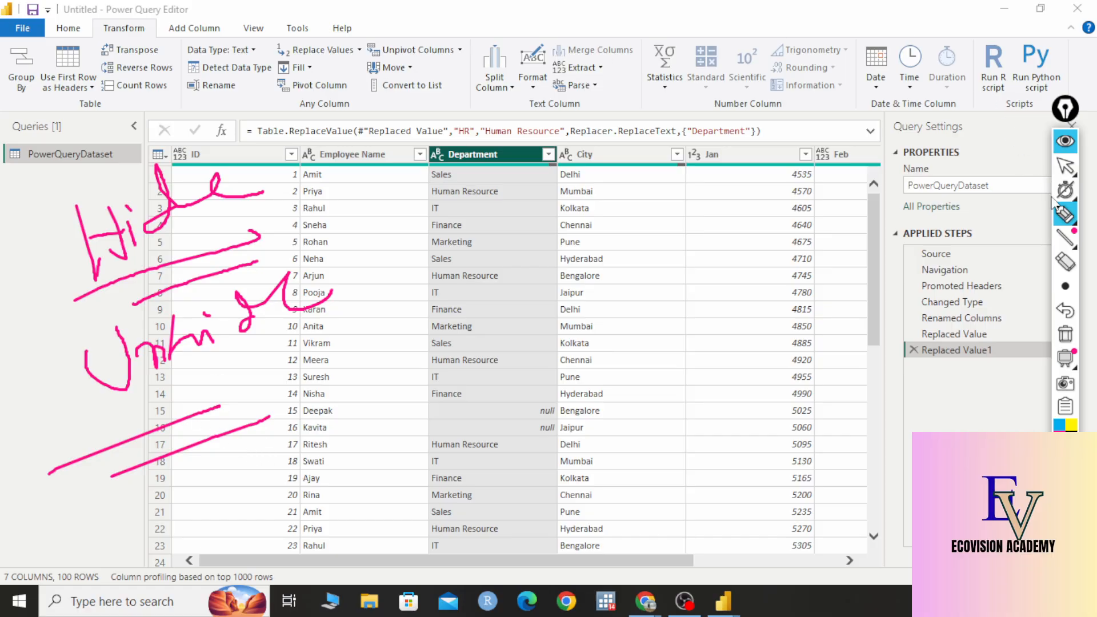
click(1064, 334)
click(1066, 166)
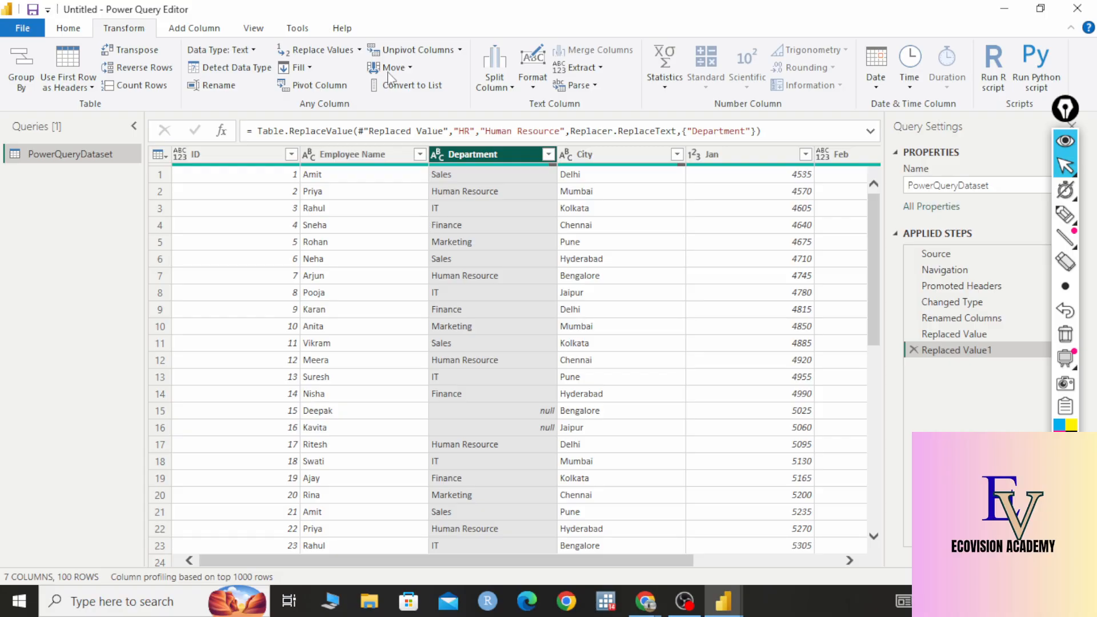
Move the Department column one place left, and remove the resulting Reordered Columns step
click(411, 68)
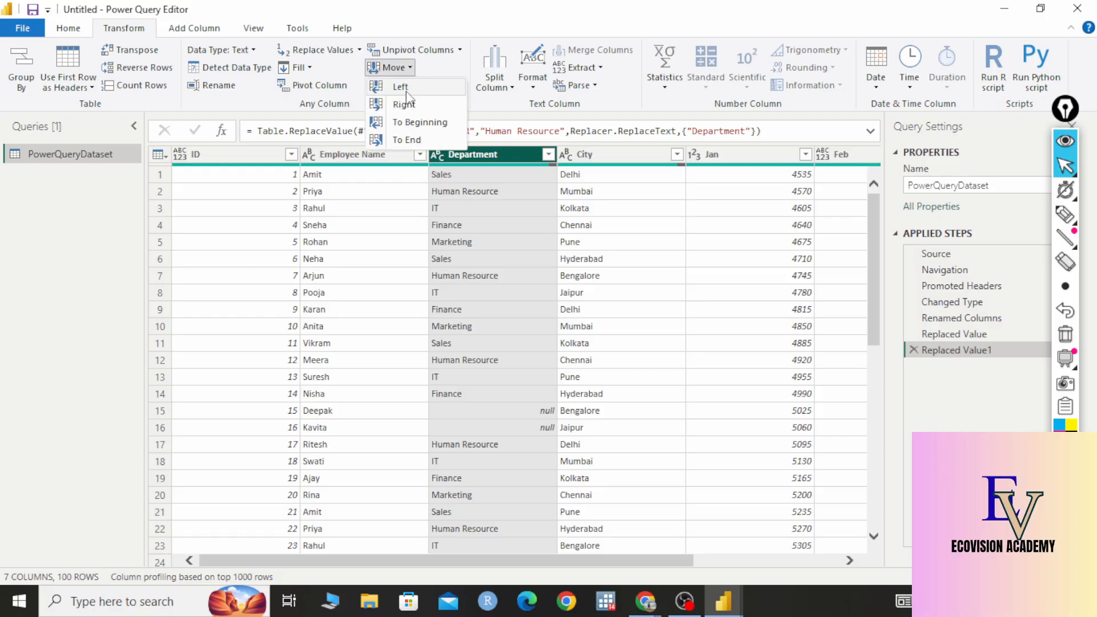
click(404, 88)
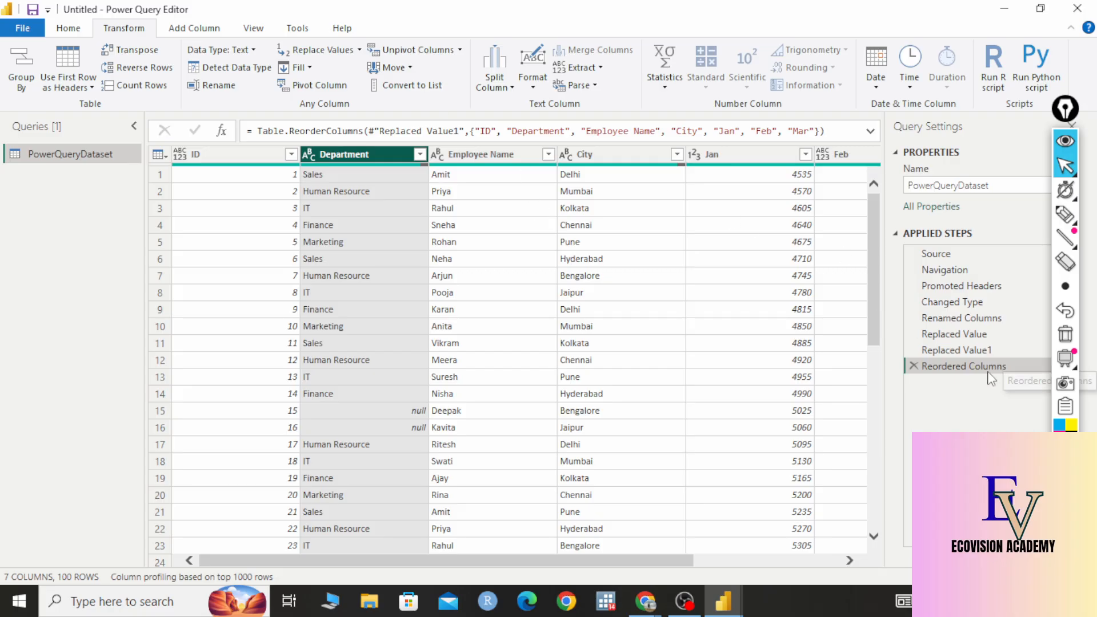
click(913, 366)
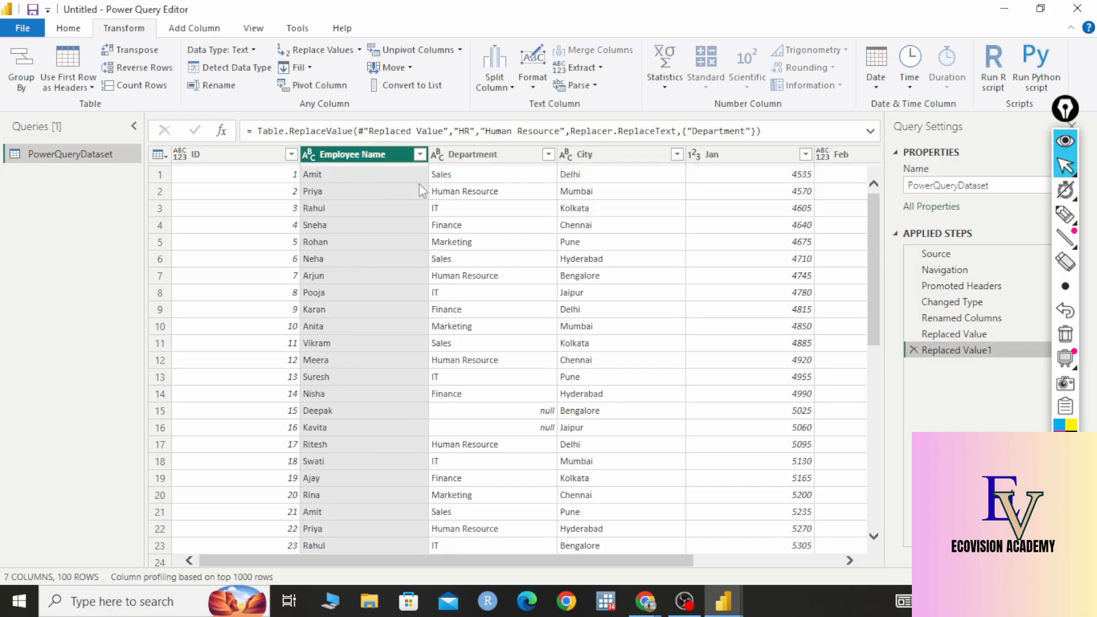
Move the Department column to the end of the table
click(467, 155)
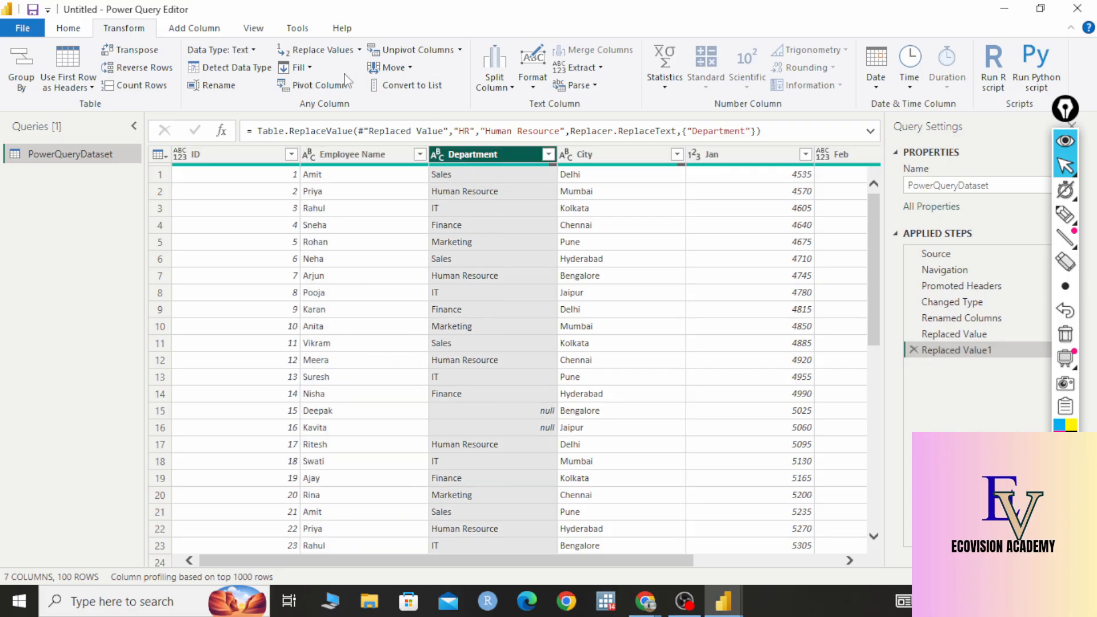
click(412, 68)
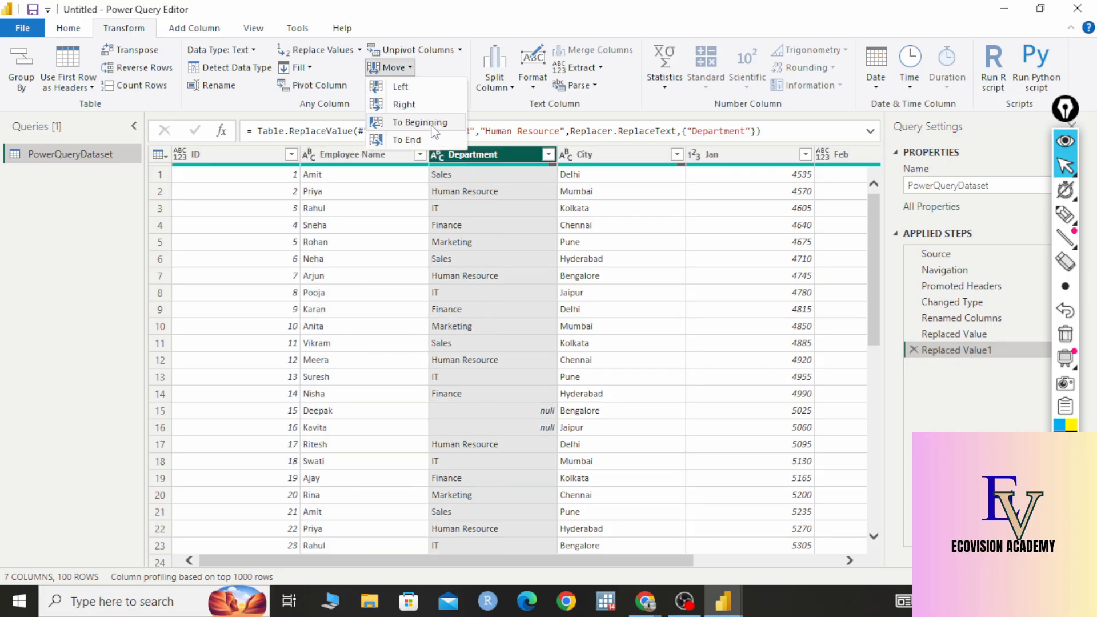
click(432, 141)
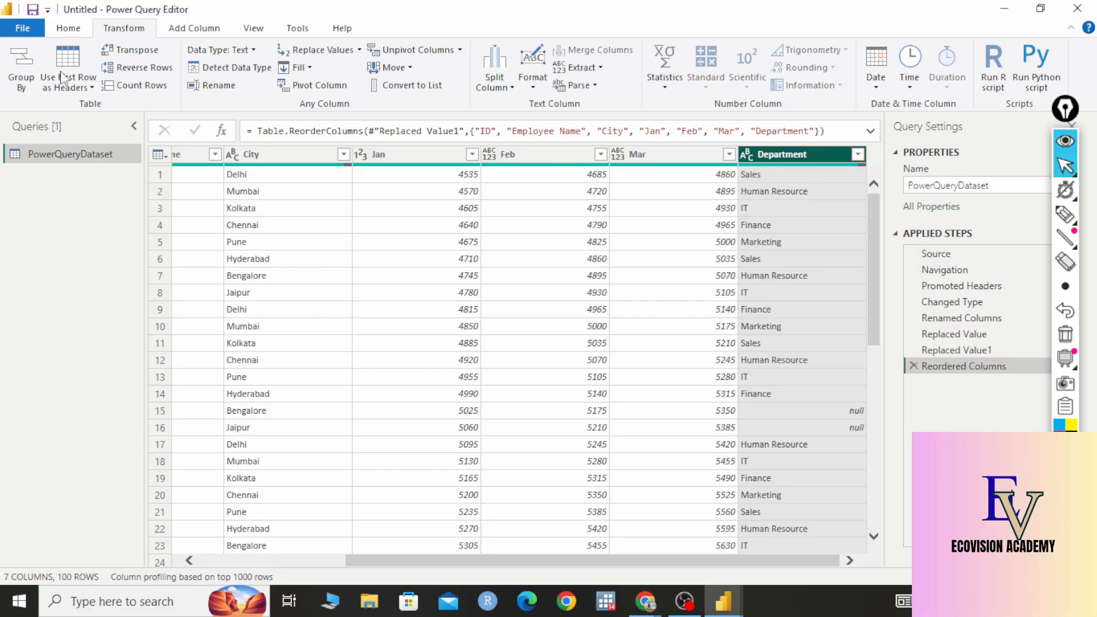
click(1065, 214)
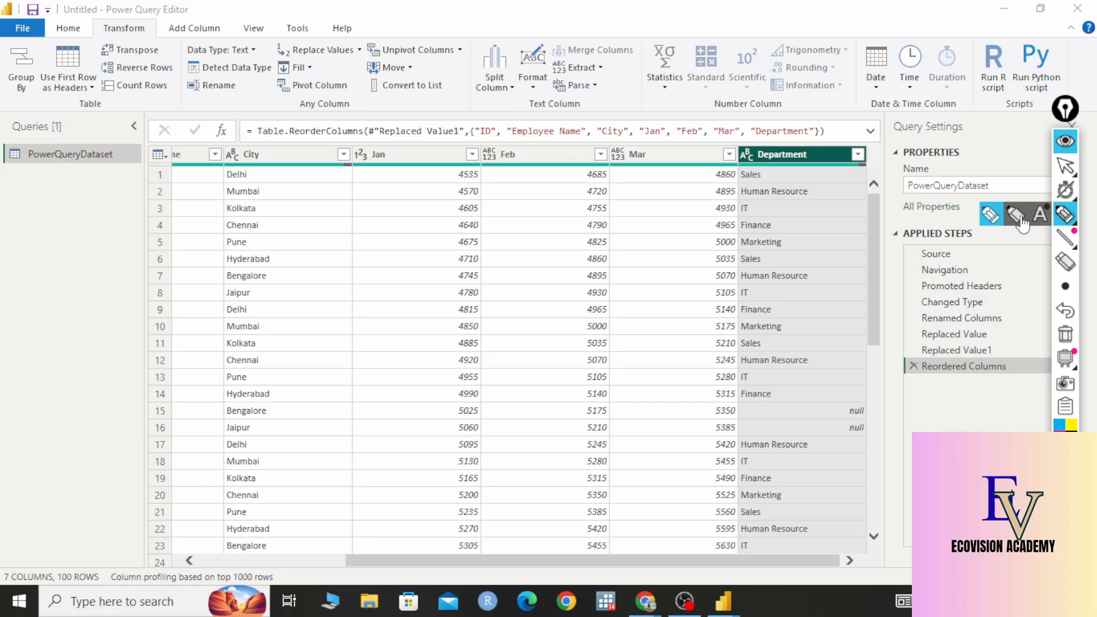
click(1069, 171)
mouse_move(1072, 219)
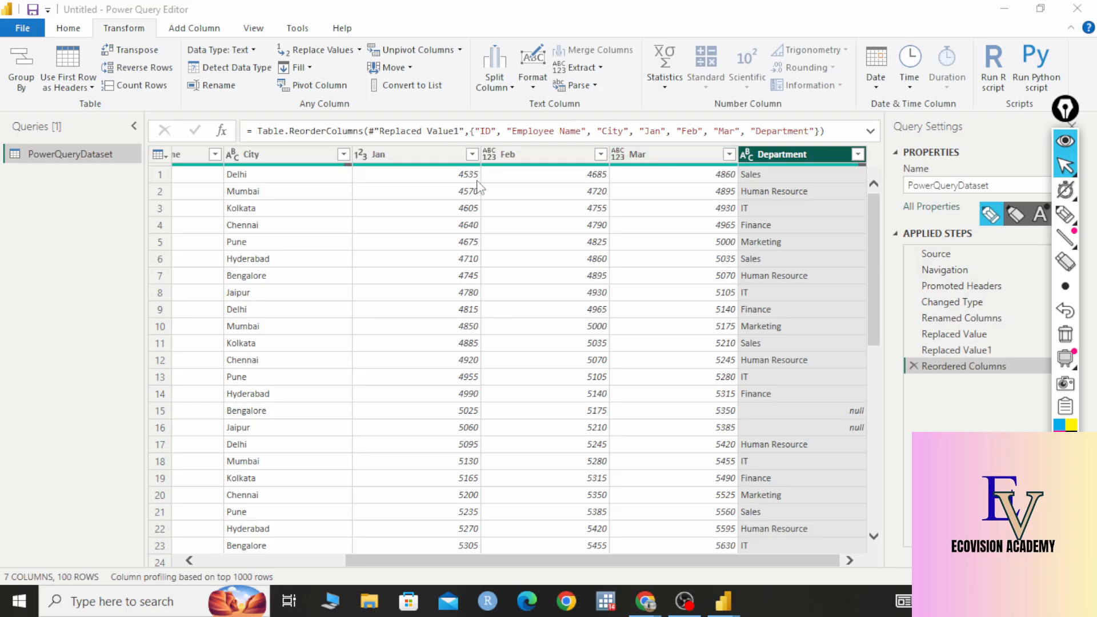
Convert the City column to a list, look through its entries, and remove the resulting City step
drag(698, 561, 406, 562)
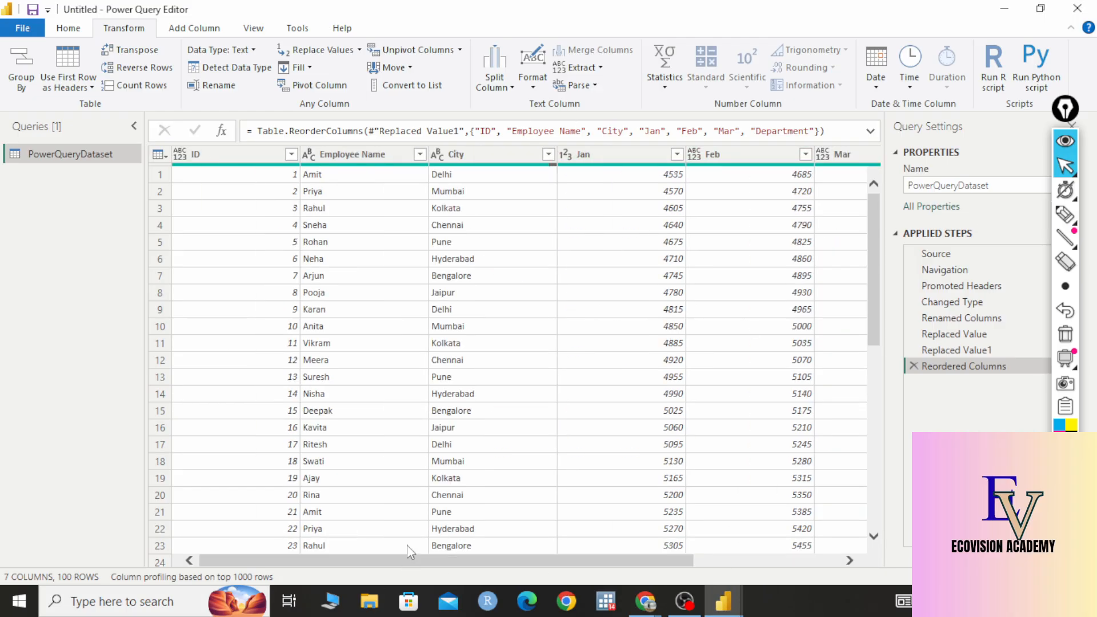
click(461, 155)
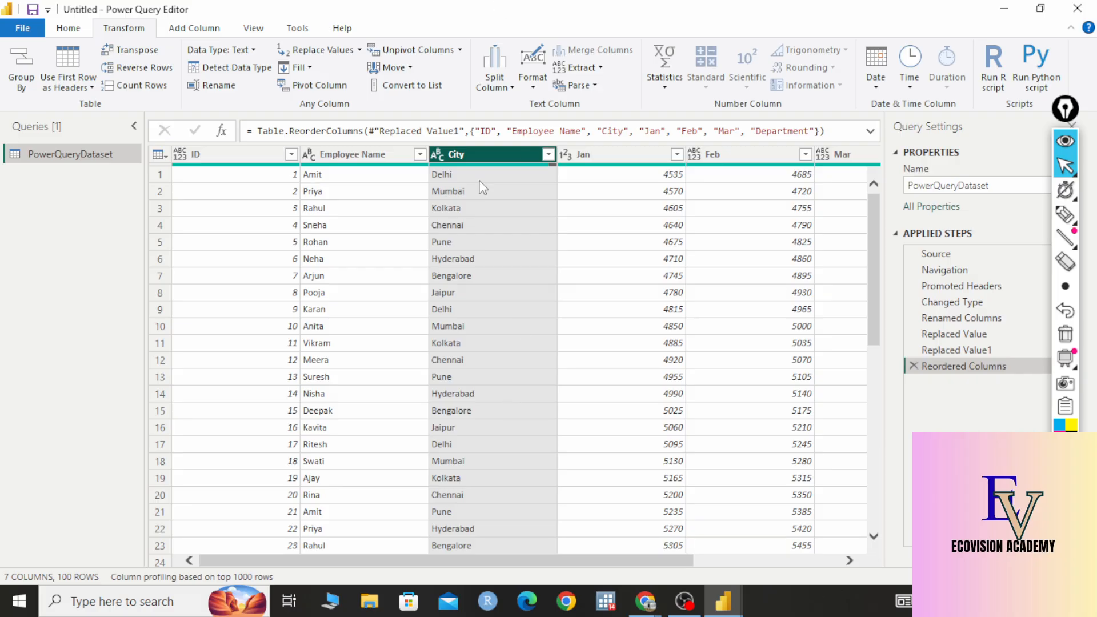
click(414, 87)
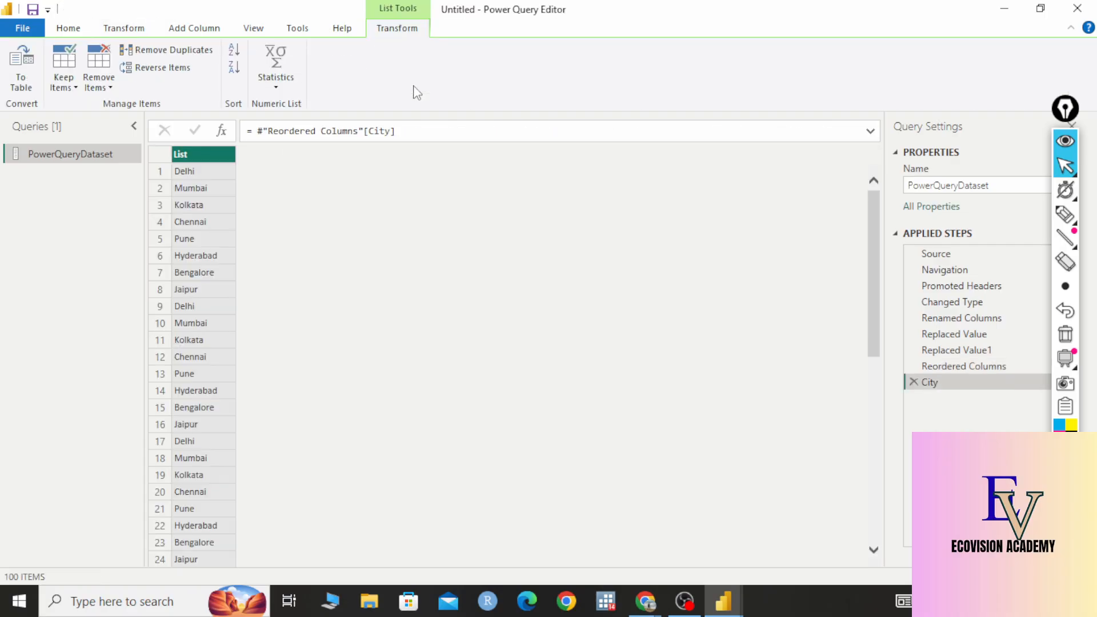
scroll(248, 197, down, 7)
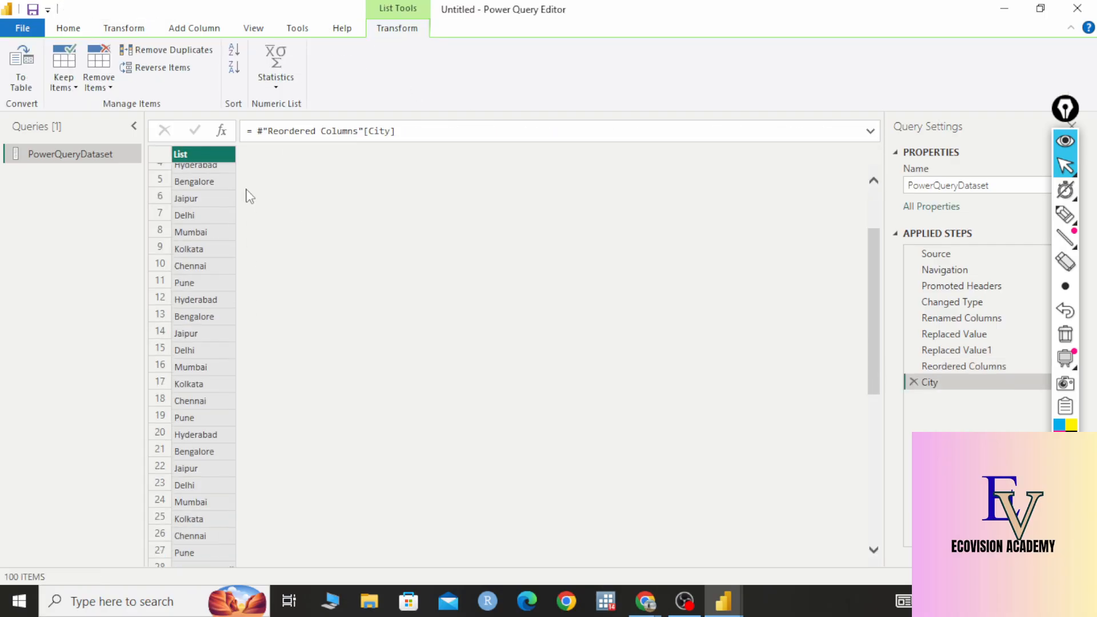
scroll(303, 359, up, 7)
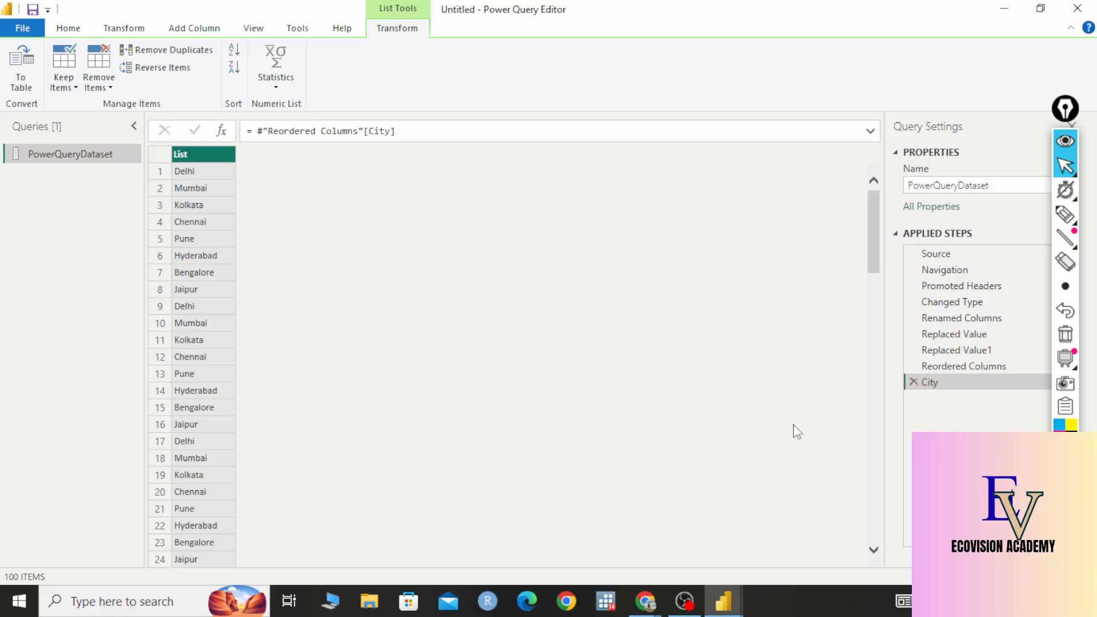
click(913, 383)
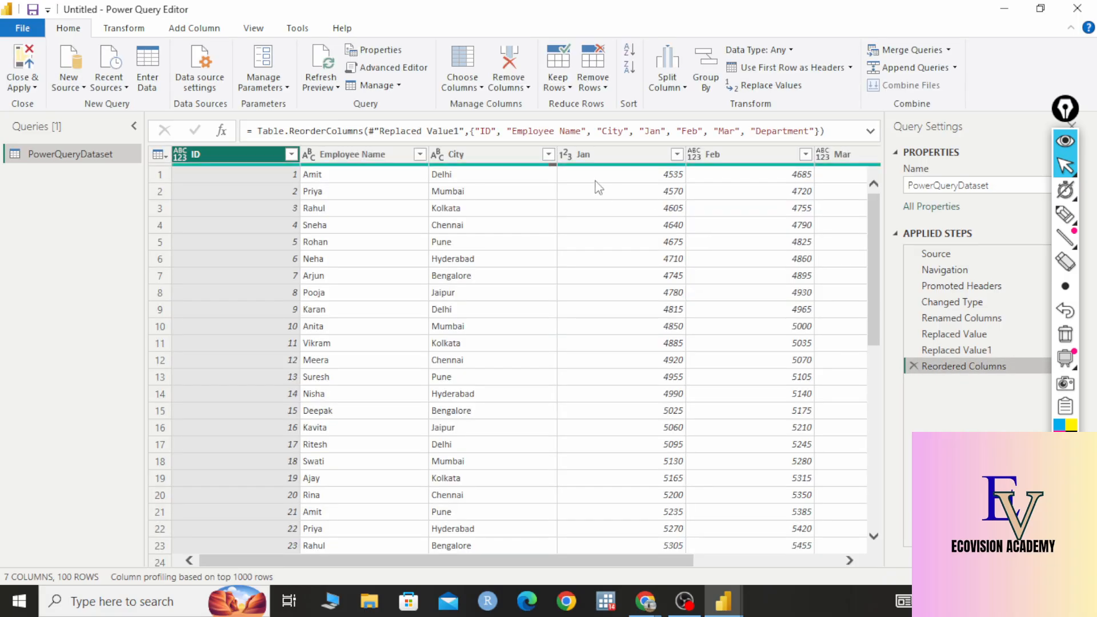
Convert the Department column to a list, look through its entries, and remove the resulting Department step
drag(578, 568, 791, 568)
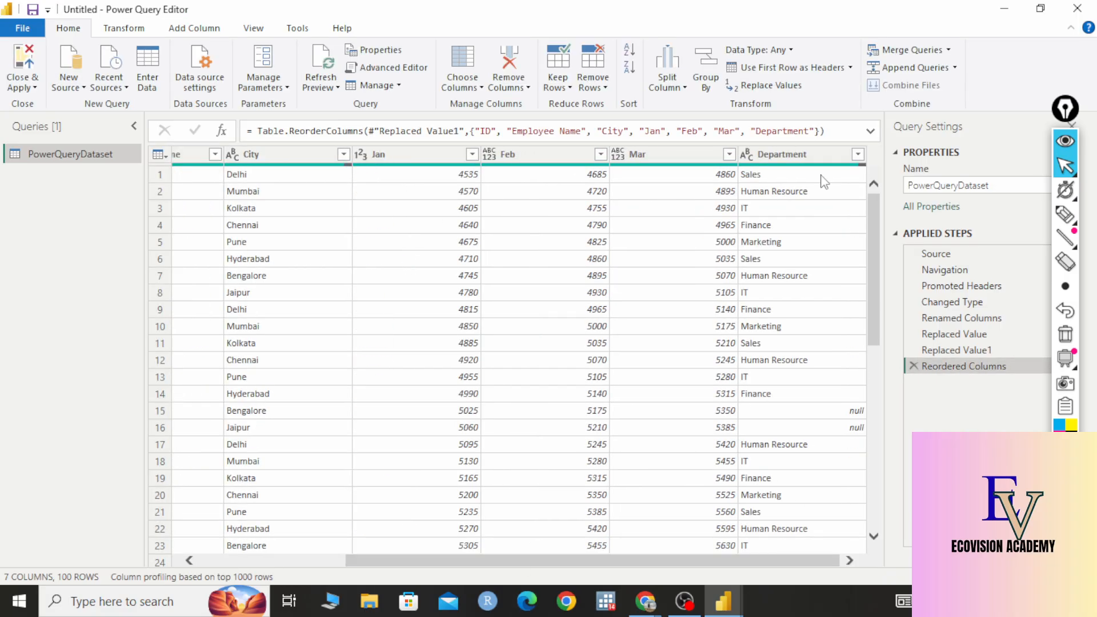
click(788, 153)
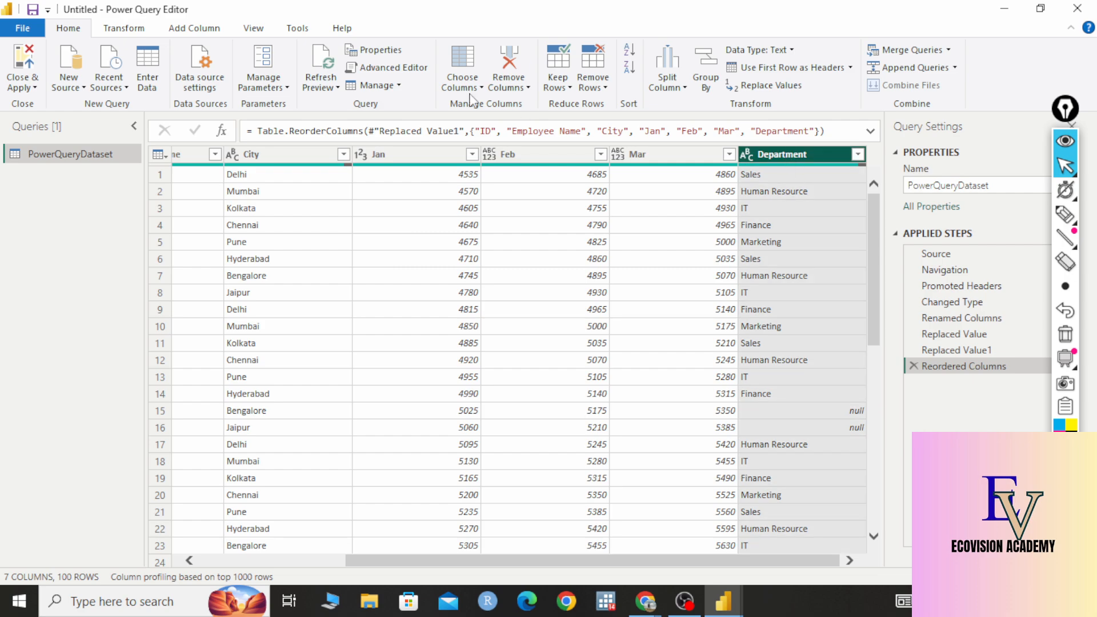
click(125, 28)
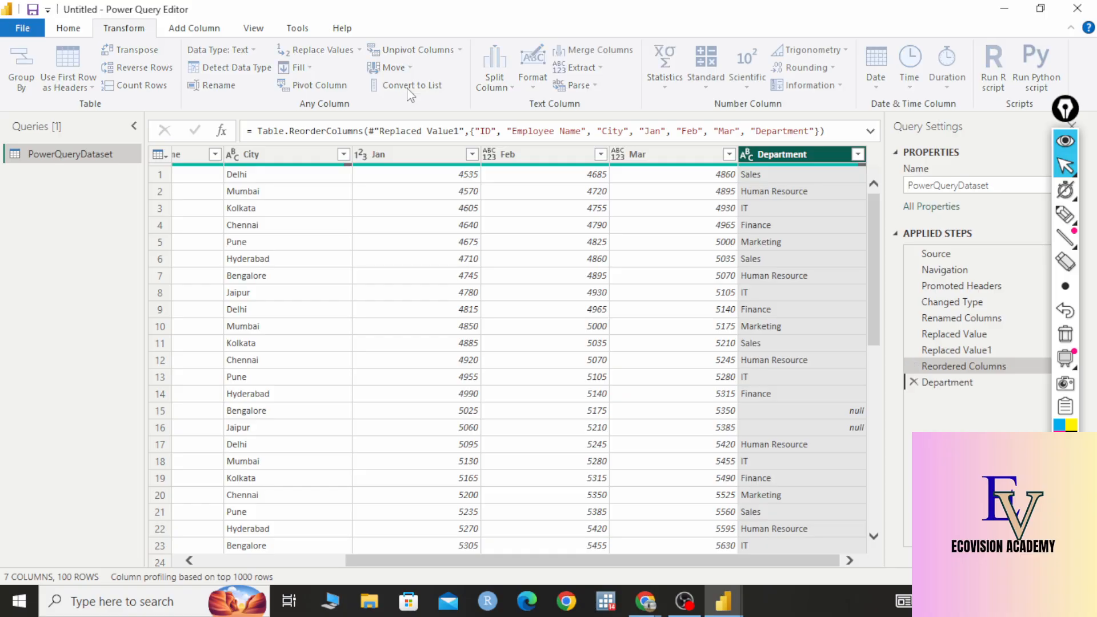
click(409, 85)
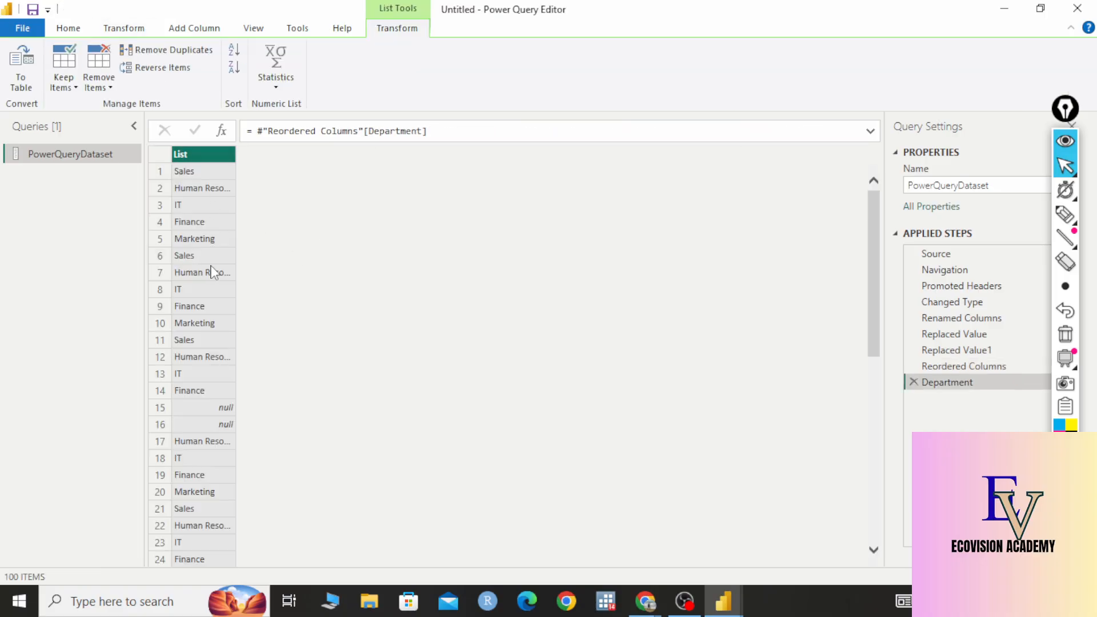
scroll(237, 417, down, 5)
scroll(236, 414, down, 4)
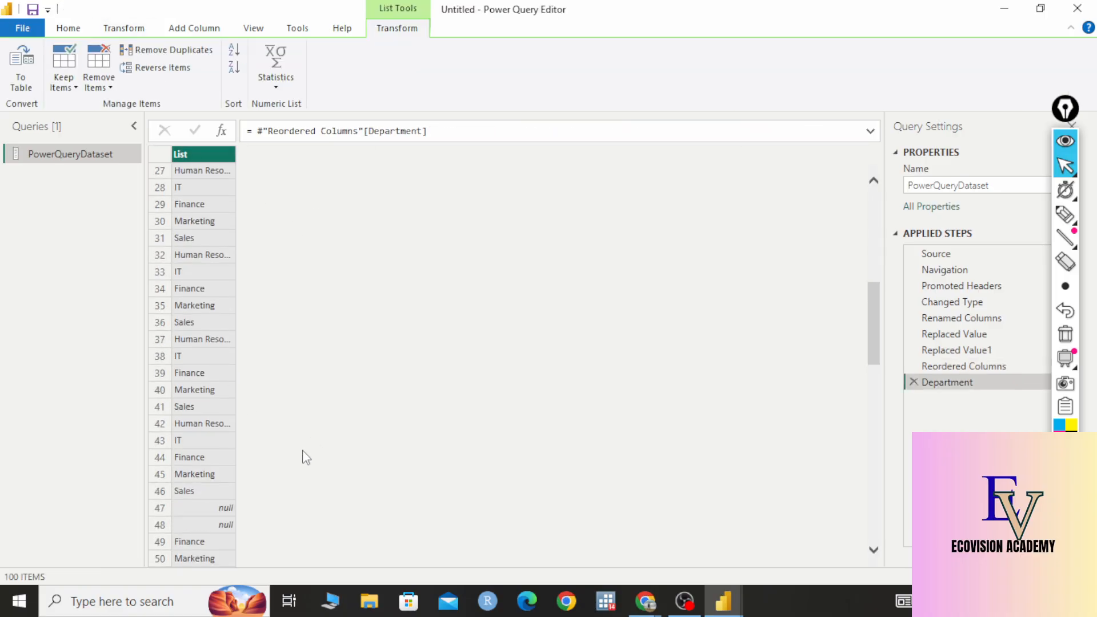
scroll(215, 368, up, 9)
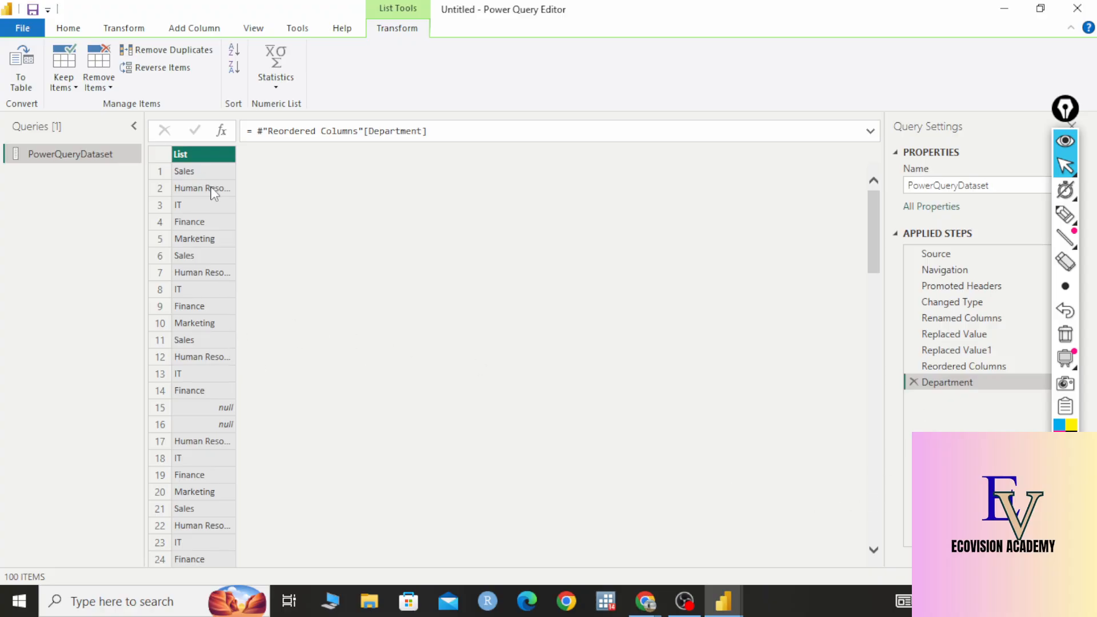
click(914, 382)
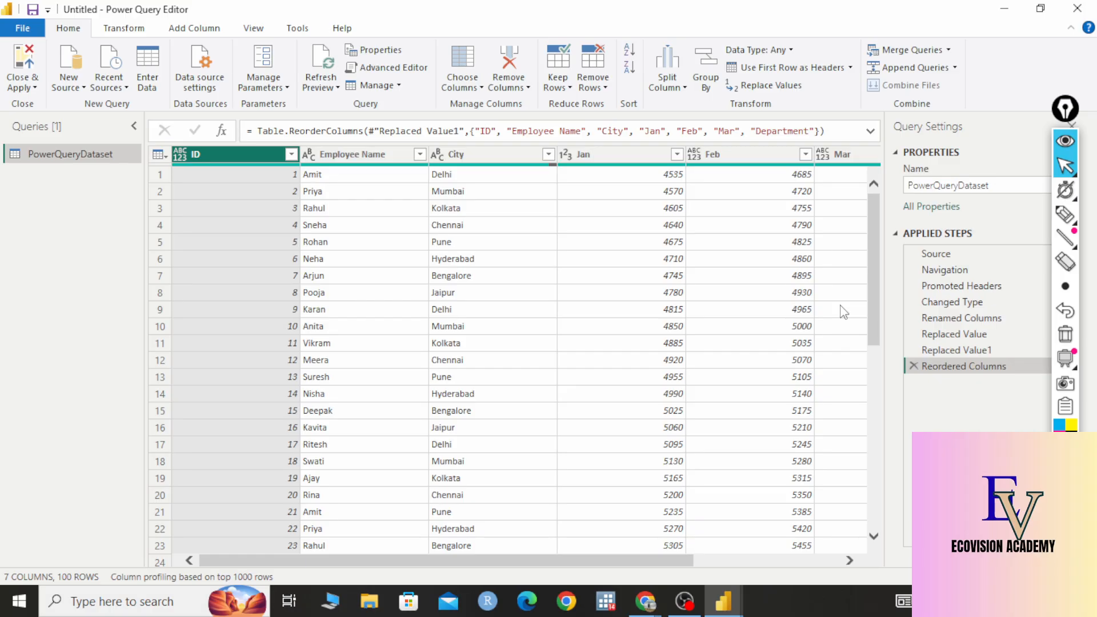
Draw four check marks with the pen above the Any Column transform commands
click(124, 28)
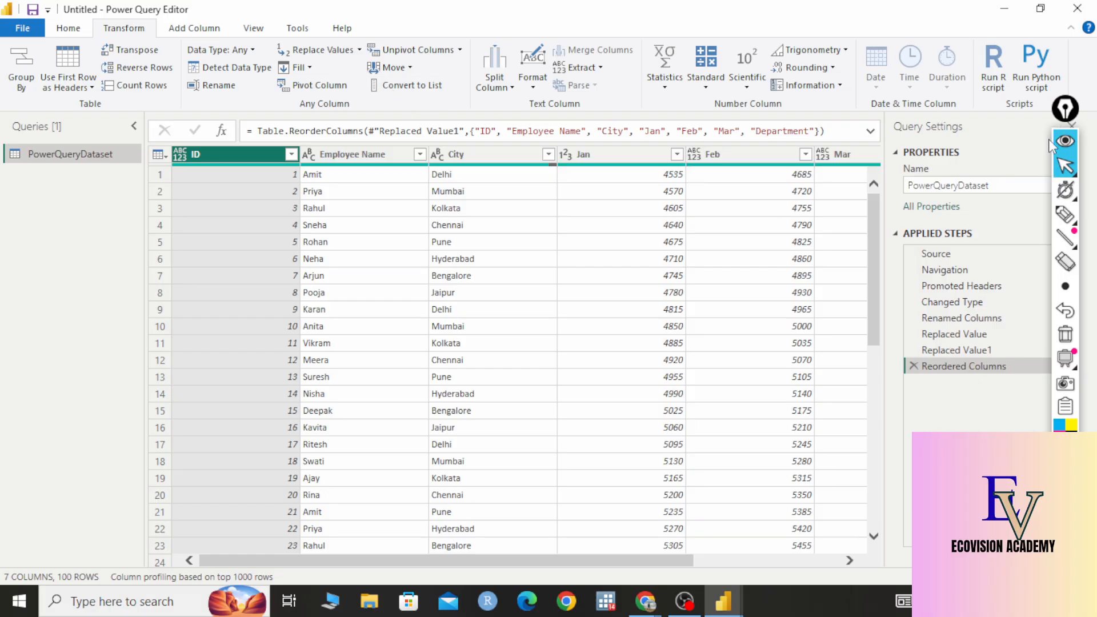
click(1065, 214)
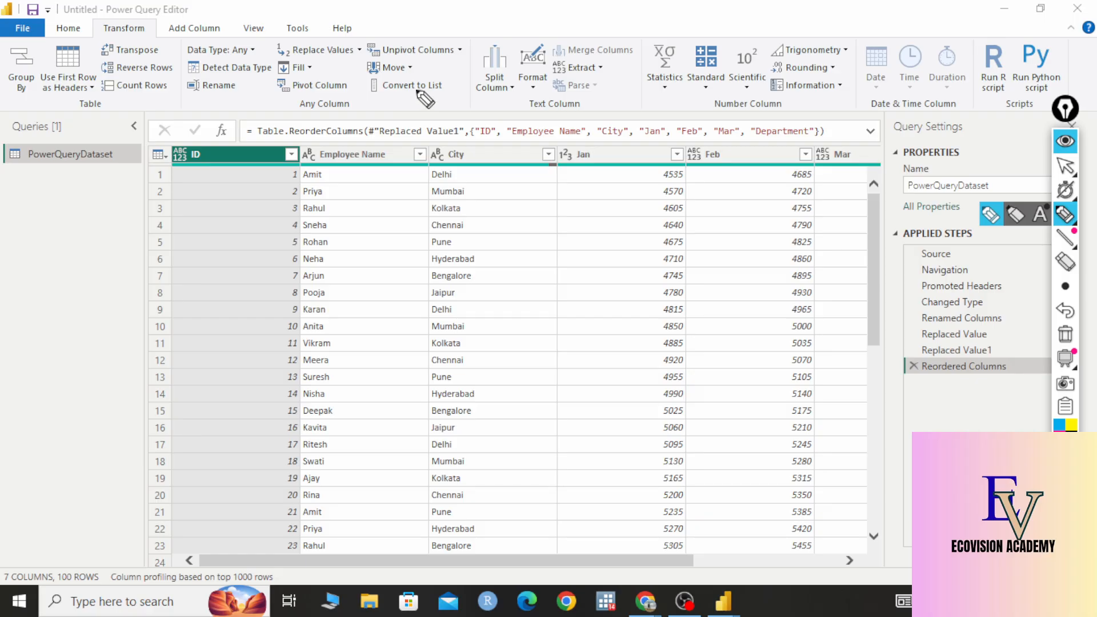
click(1064, 165)
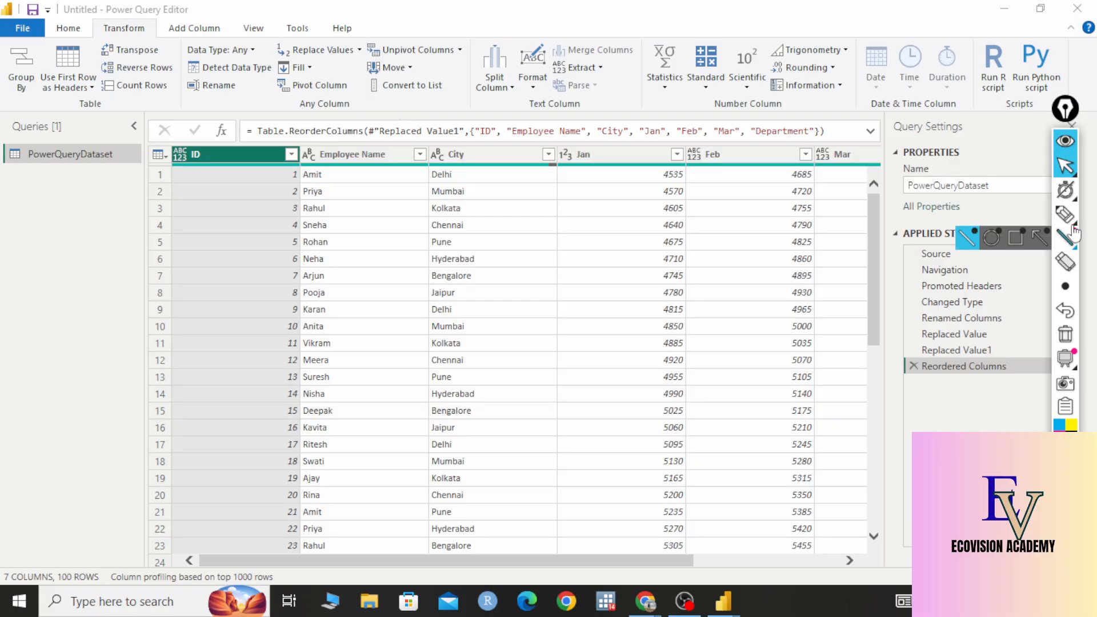
click(1064, 214)
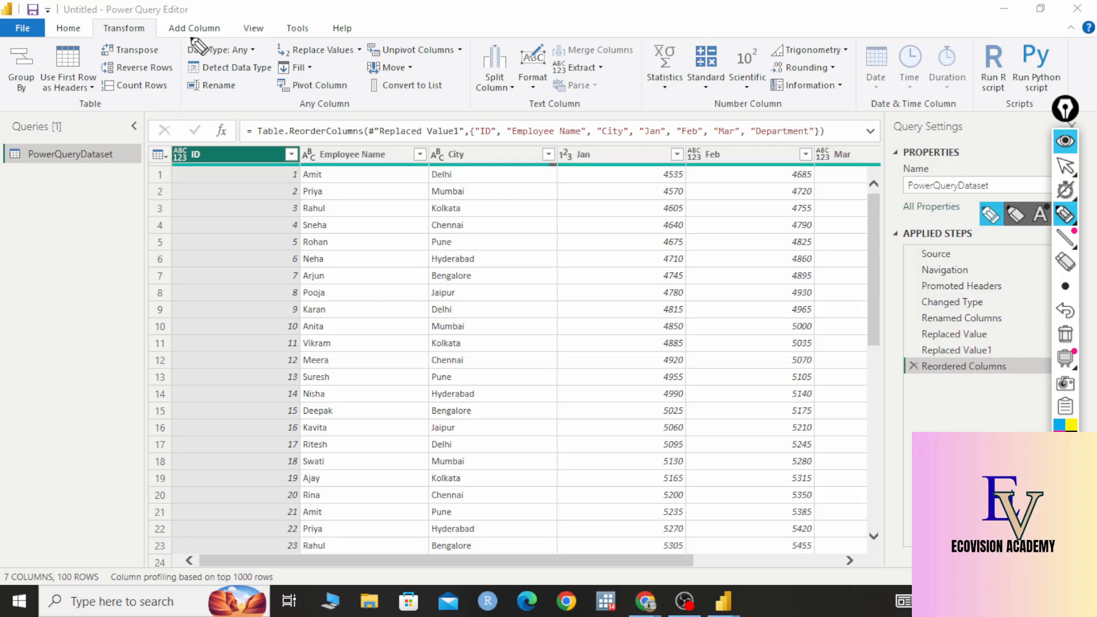
mouse_move(189, 37)
mouse_down()
mouse_move(243, 11)
mouse_move(397, 4)
mouse_up()
drag(397, 20, 445, 3)
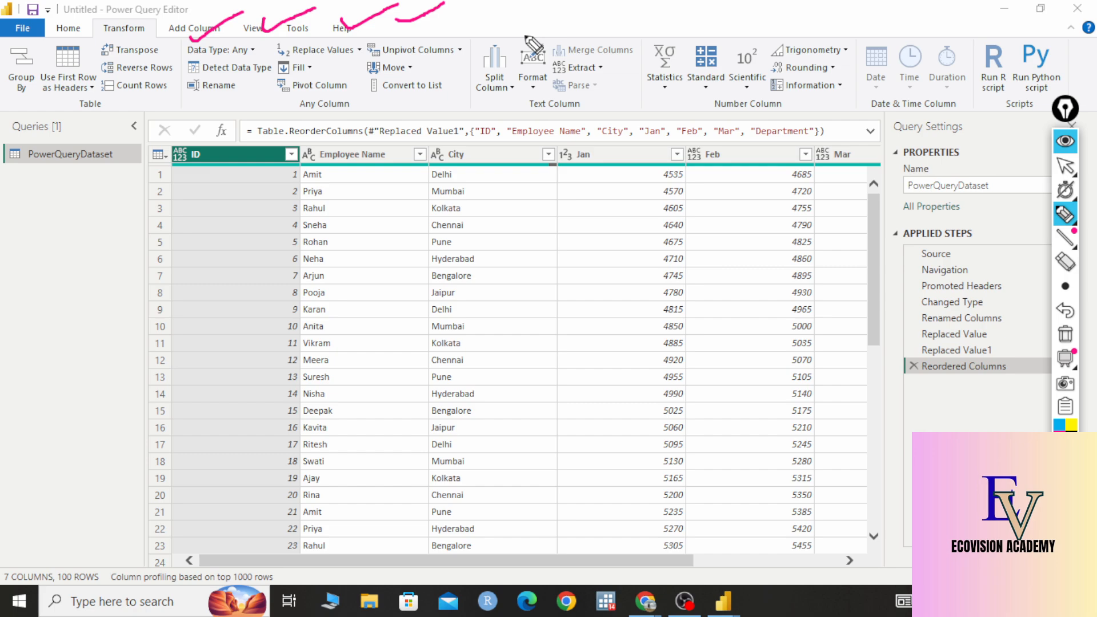
Circle the Split Column, Format, Extract and Merge Columns commands with the pen
mouse_move(525, 35)
mouse_down()
mouse_move(460, 85)
mouse_move(537, 68)
mouse_move(524, 36)
mouse_up()
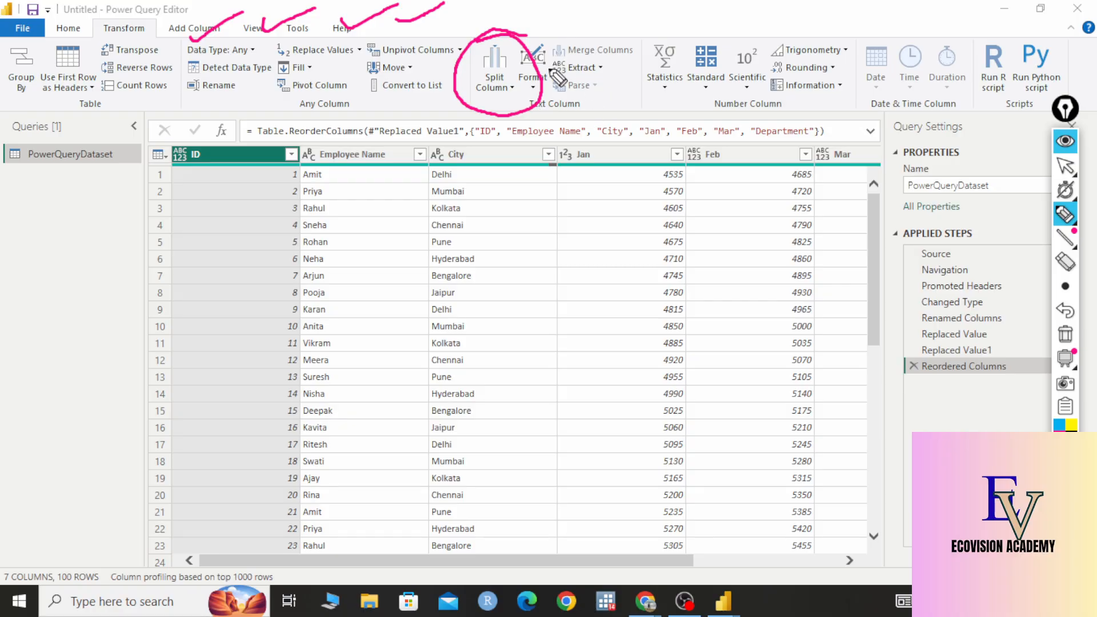
mouse_move(508, 48)
mouse_down()
mouse_move(517, 45)
mouse_move(499, 41)
mouse_up()
mouse_move(608, 58)
mouse_down()
mouse_move(543, 60)
mouse_move(570, 55)
mouse_move(561, 56)
mouse_up()
drag(614, 29, 629, 52)
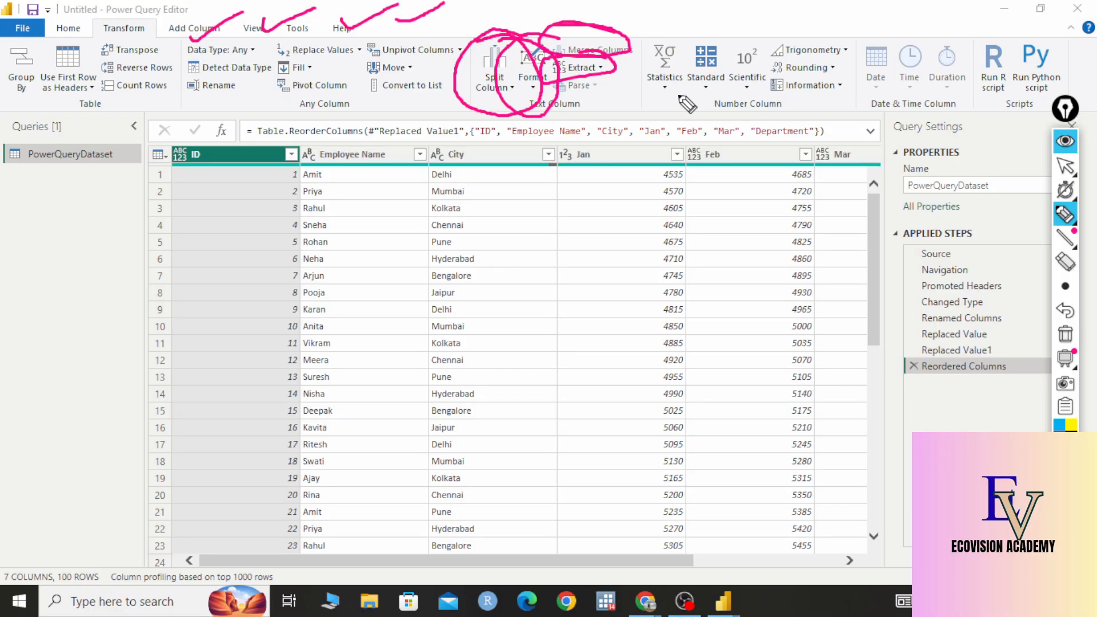
Underline Statistics and Standard with the pen, circle Scientific, and cross out Trigonometry
drag(639, 93, 677, 90)
drag(654, 103, 715, 98)
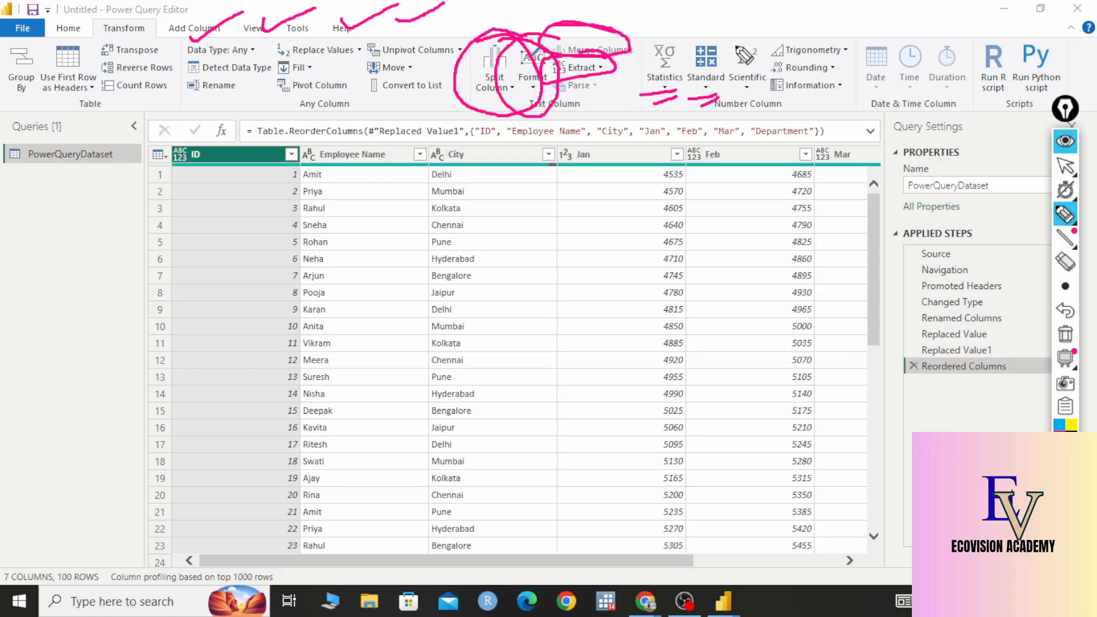
drag(768, 39, 755, 44)
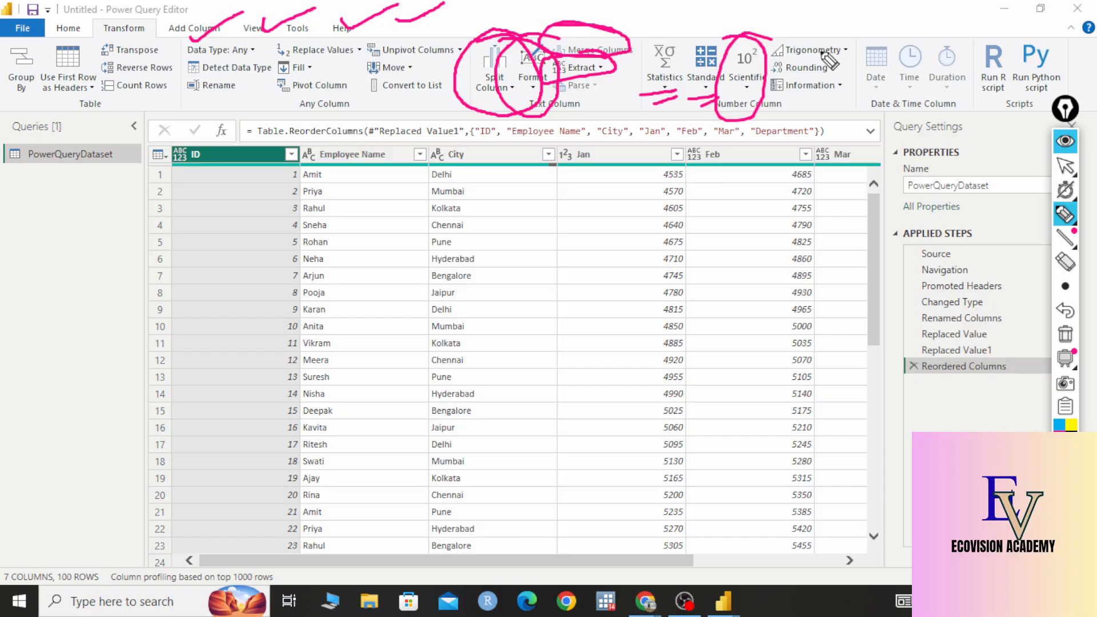
mouse_move(828, 25)
mouse_down()
mouse_move(792, 57)
mouse_move(823, 62)
mouse_up()
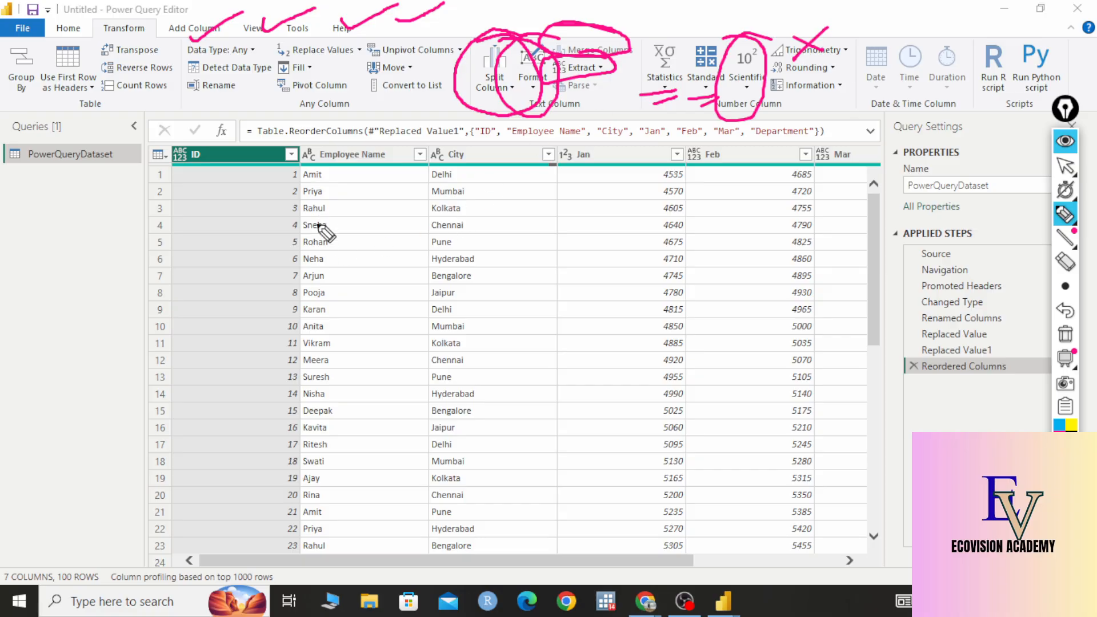
Handwrite the decimal number 40.56 with the pen over the first table rows and underline it twice
drag(318, 212, 384, 210)
click(425, 205)
drag(448, 193, 439, 212)
drag(445, 185, 498, 164)
drag(504, 151, 489, 195)
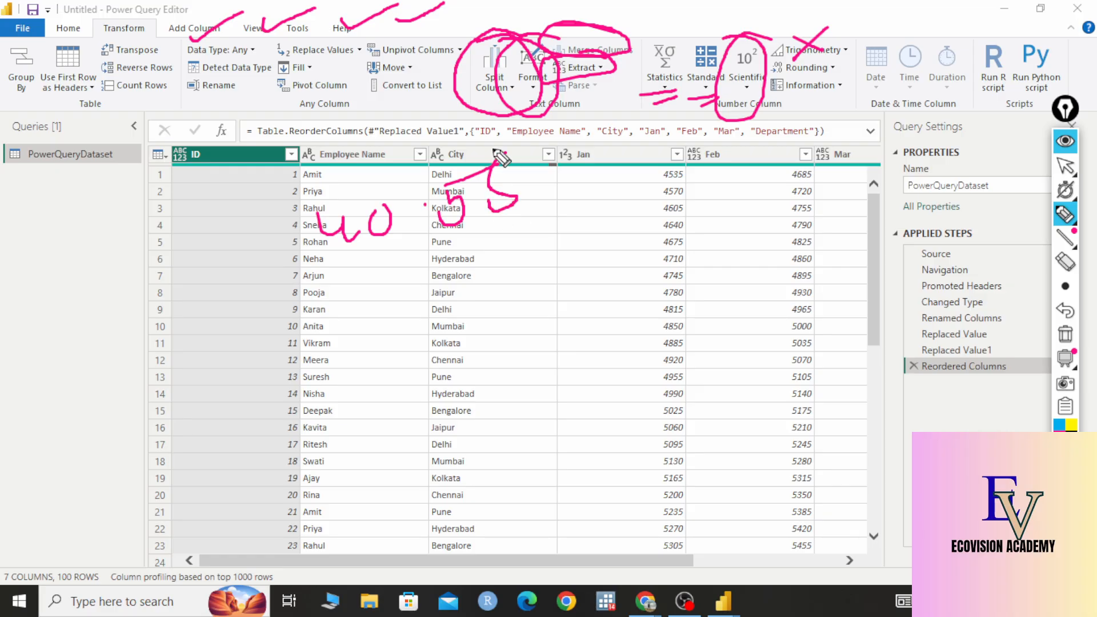
drag(352, 275, 499, 233)
drag(395, 282, 473, 255)
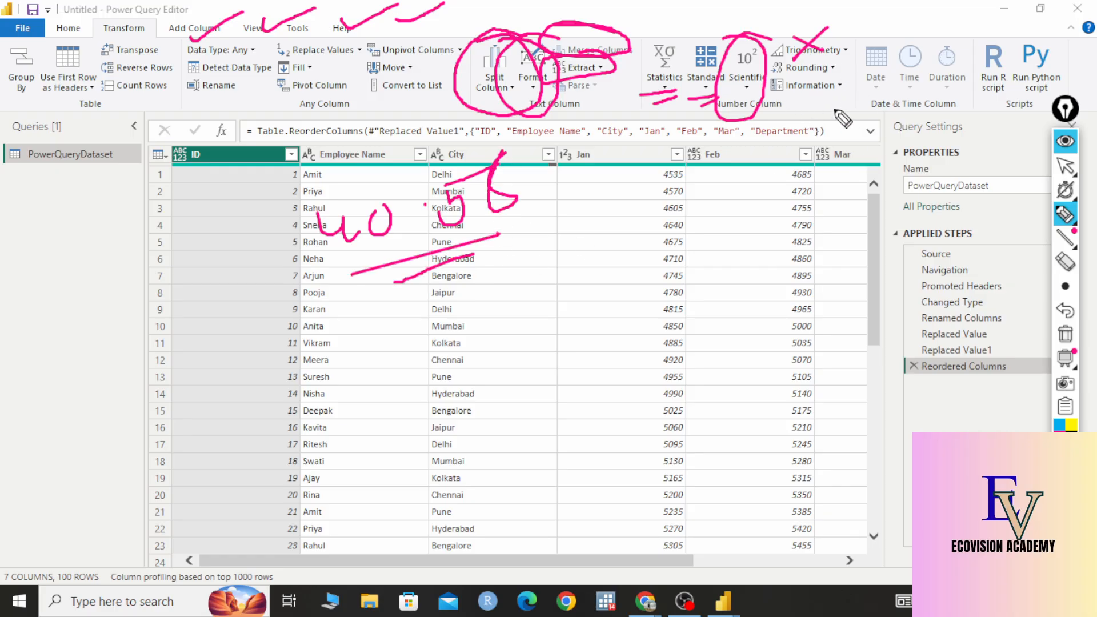
Mark the Date, Time and Duration commands with pen strokes, and clear all the pen drawings
mouse_move(872, 34)
mouse_down()
mouse_move(897, 12)
mouse_move(970, 9)
mouse_up()
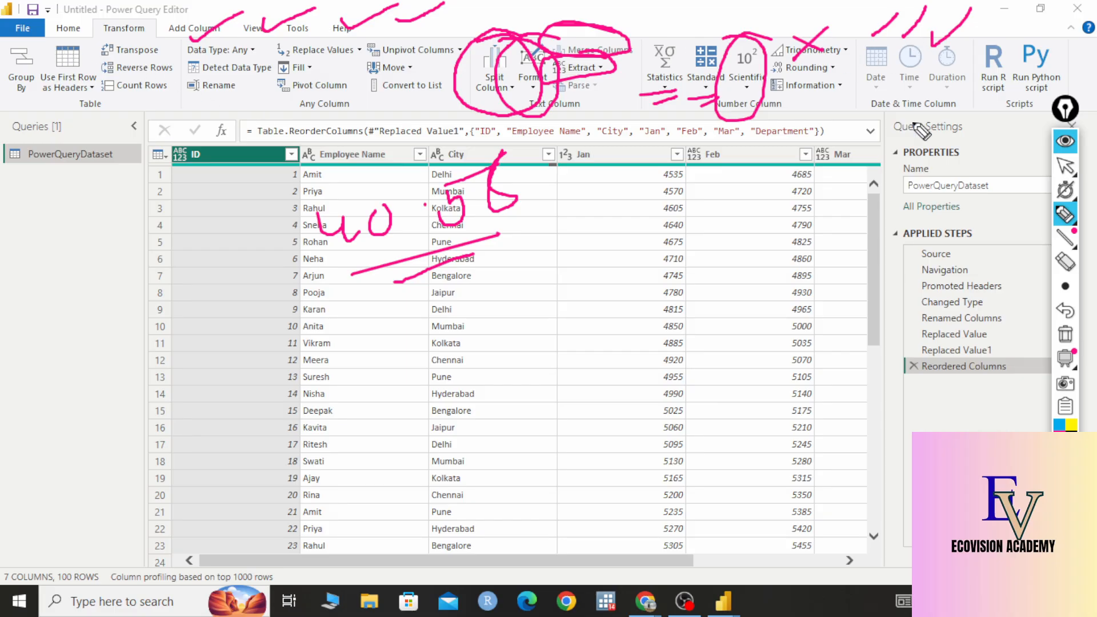
click(1066, 335)
click(1068, 166)
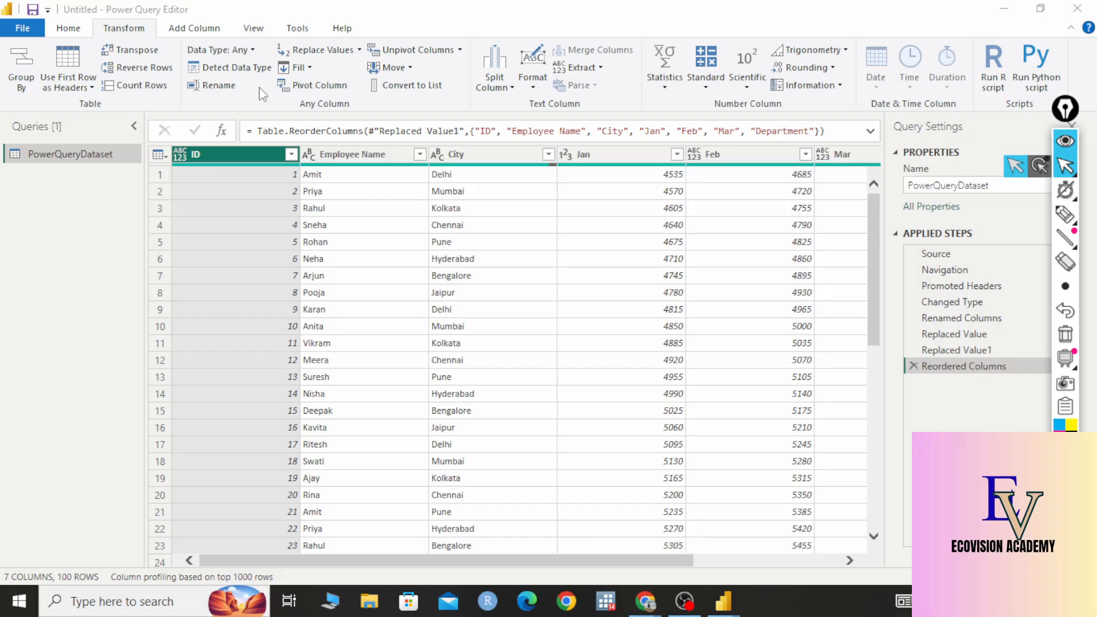
Switch to the Power BI Desktop report window and dismiss the pending query changes notice
mouse_move(691, 600)
click(680, 548)
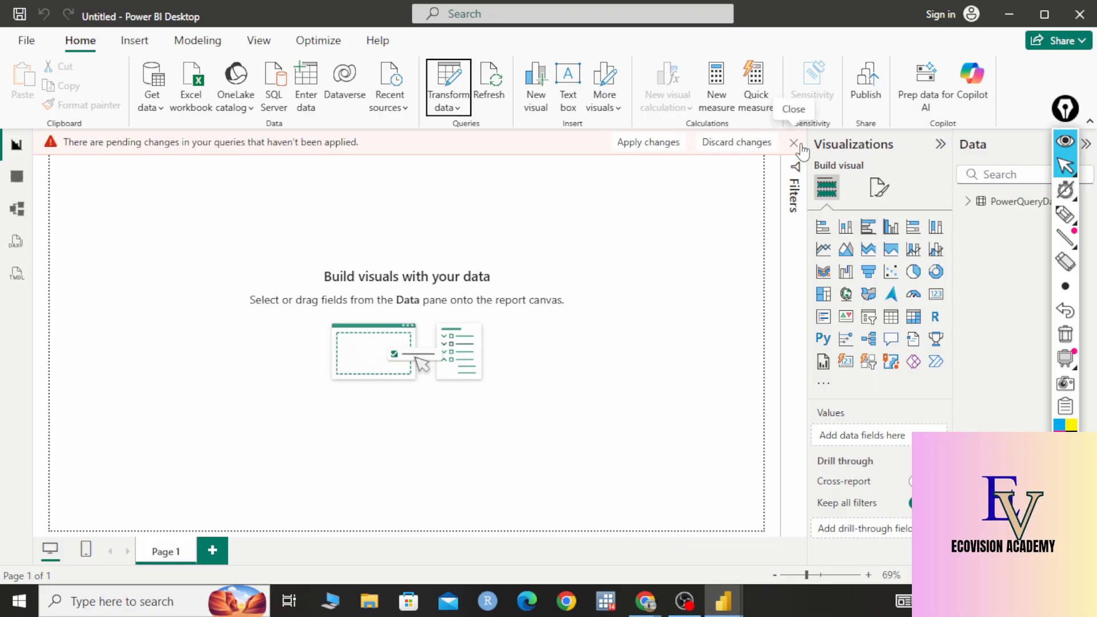
click(793, 144)
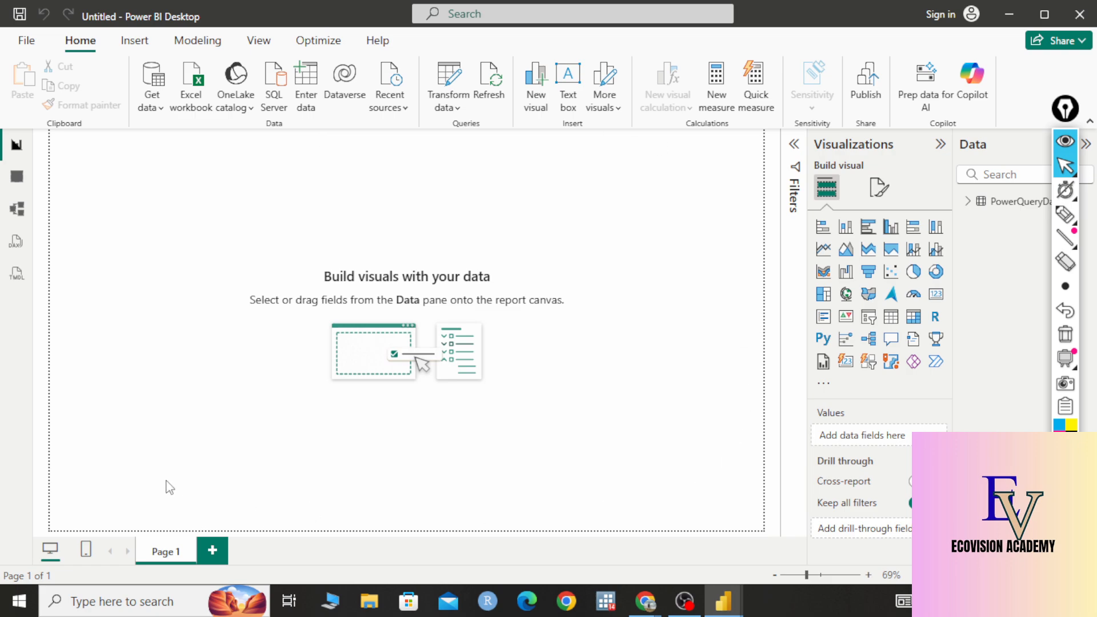
Circle the first two chart types in the visualization gallery with the pen, and clear the pen strokes
click(1064, 216)
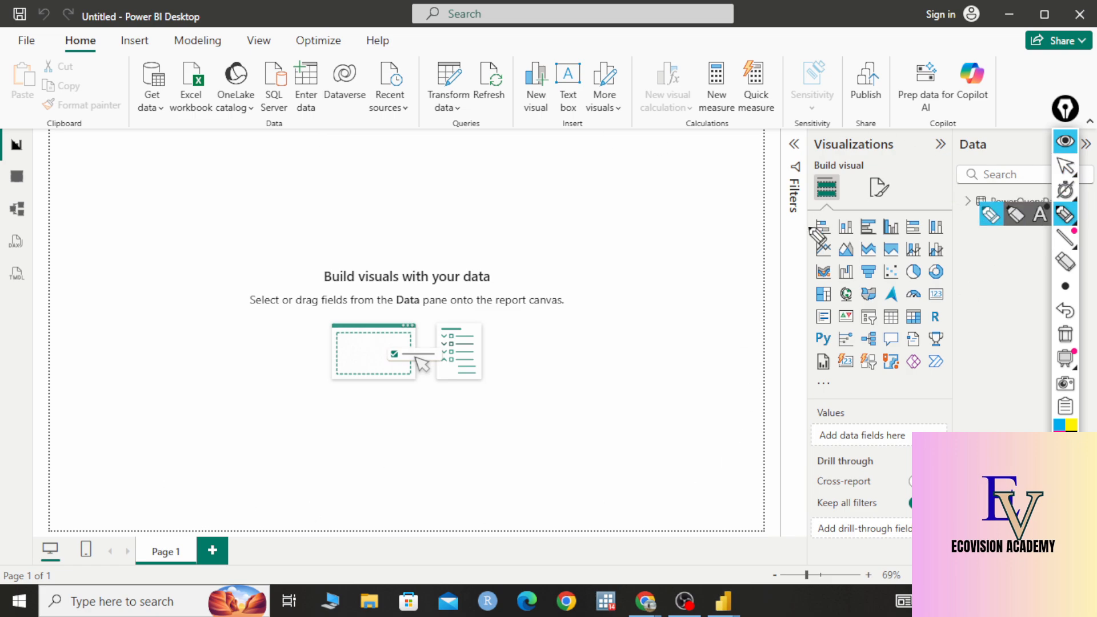
mouse_move(827, 210)
mouse_down()
mouse_move(796, 219)
mouse_move(837, 209)
mouse_up()
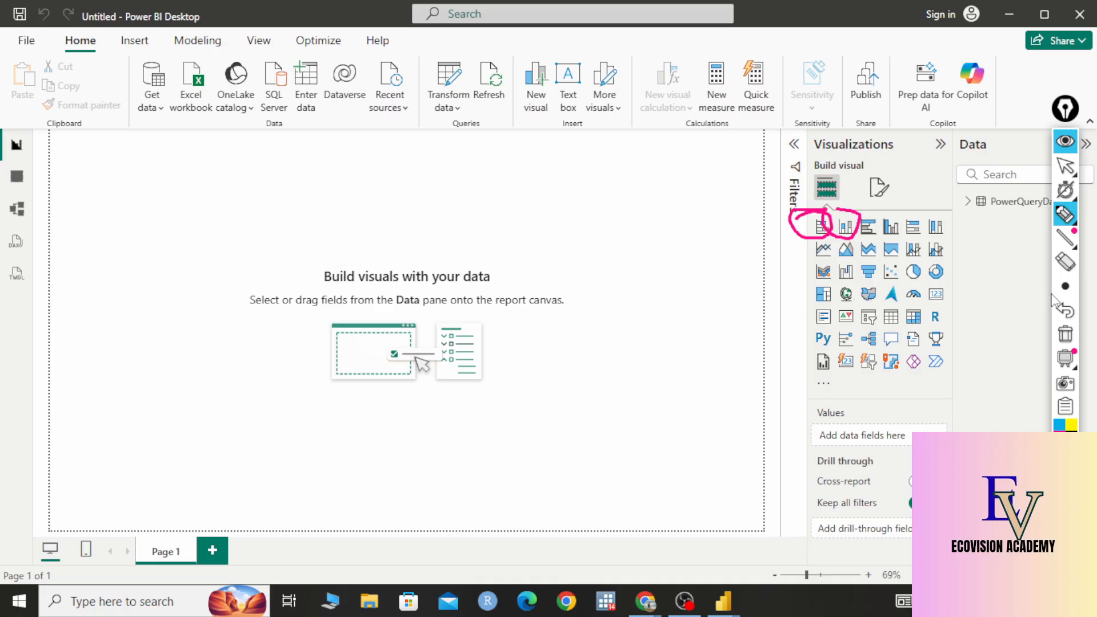
mouse_move(1066, 170)
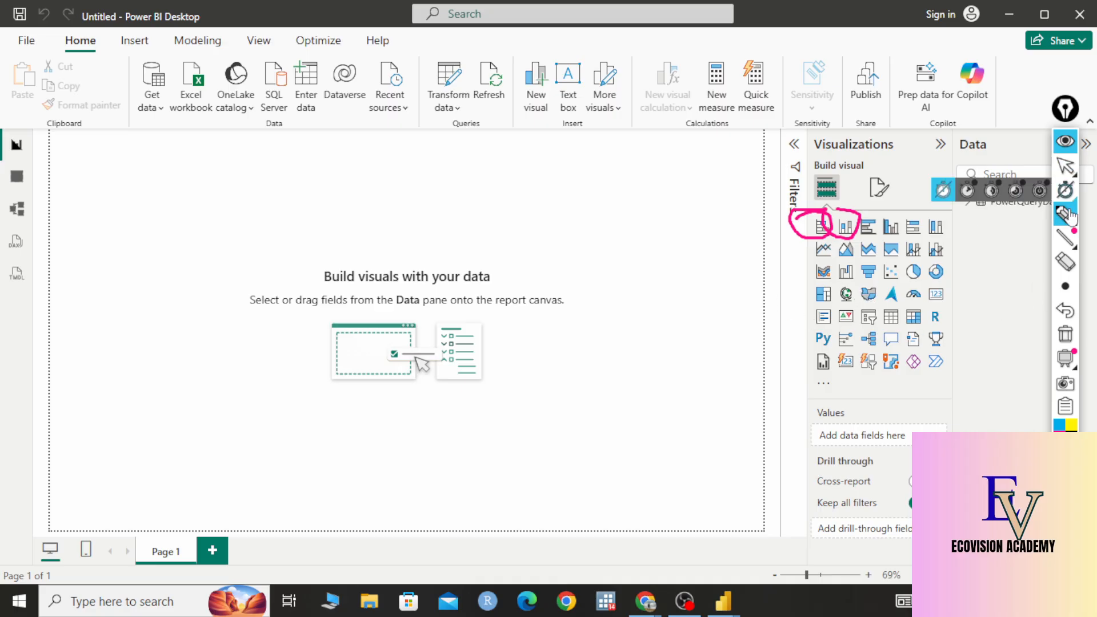
click(1065, 336)
click(1064, 169)
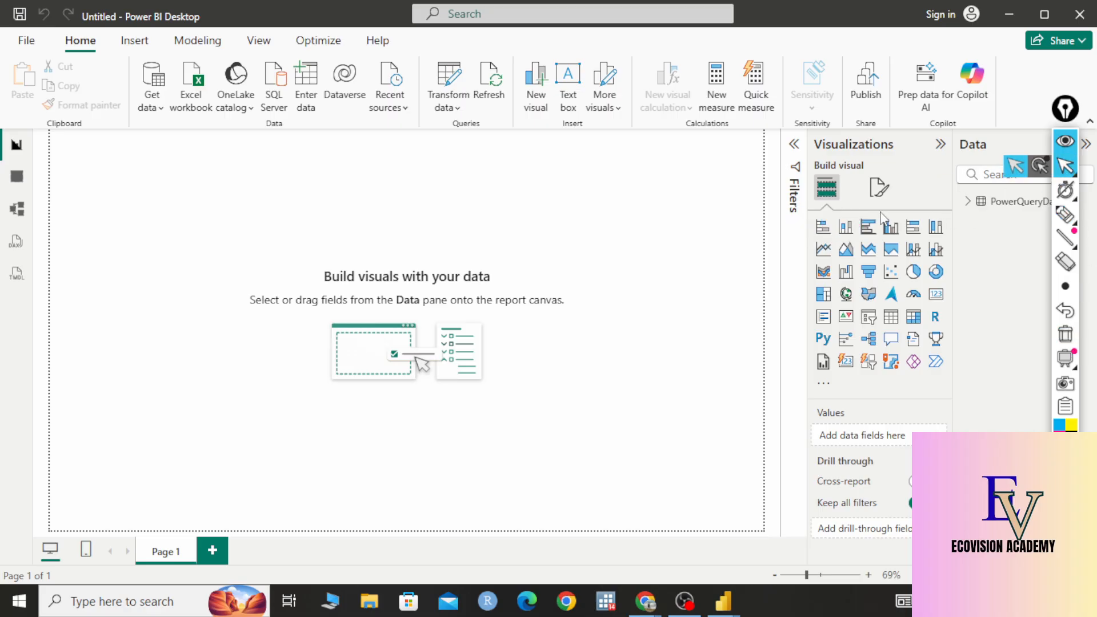